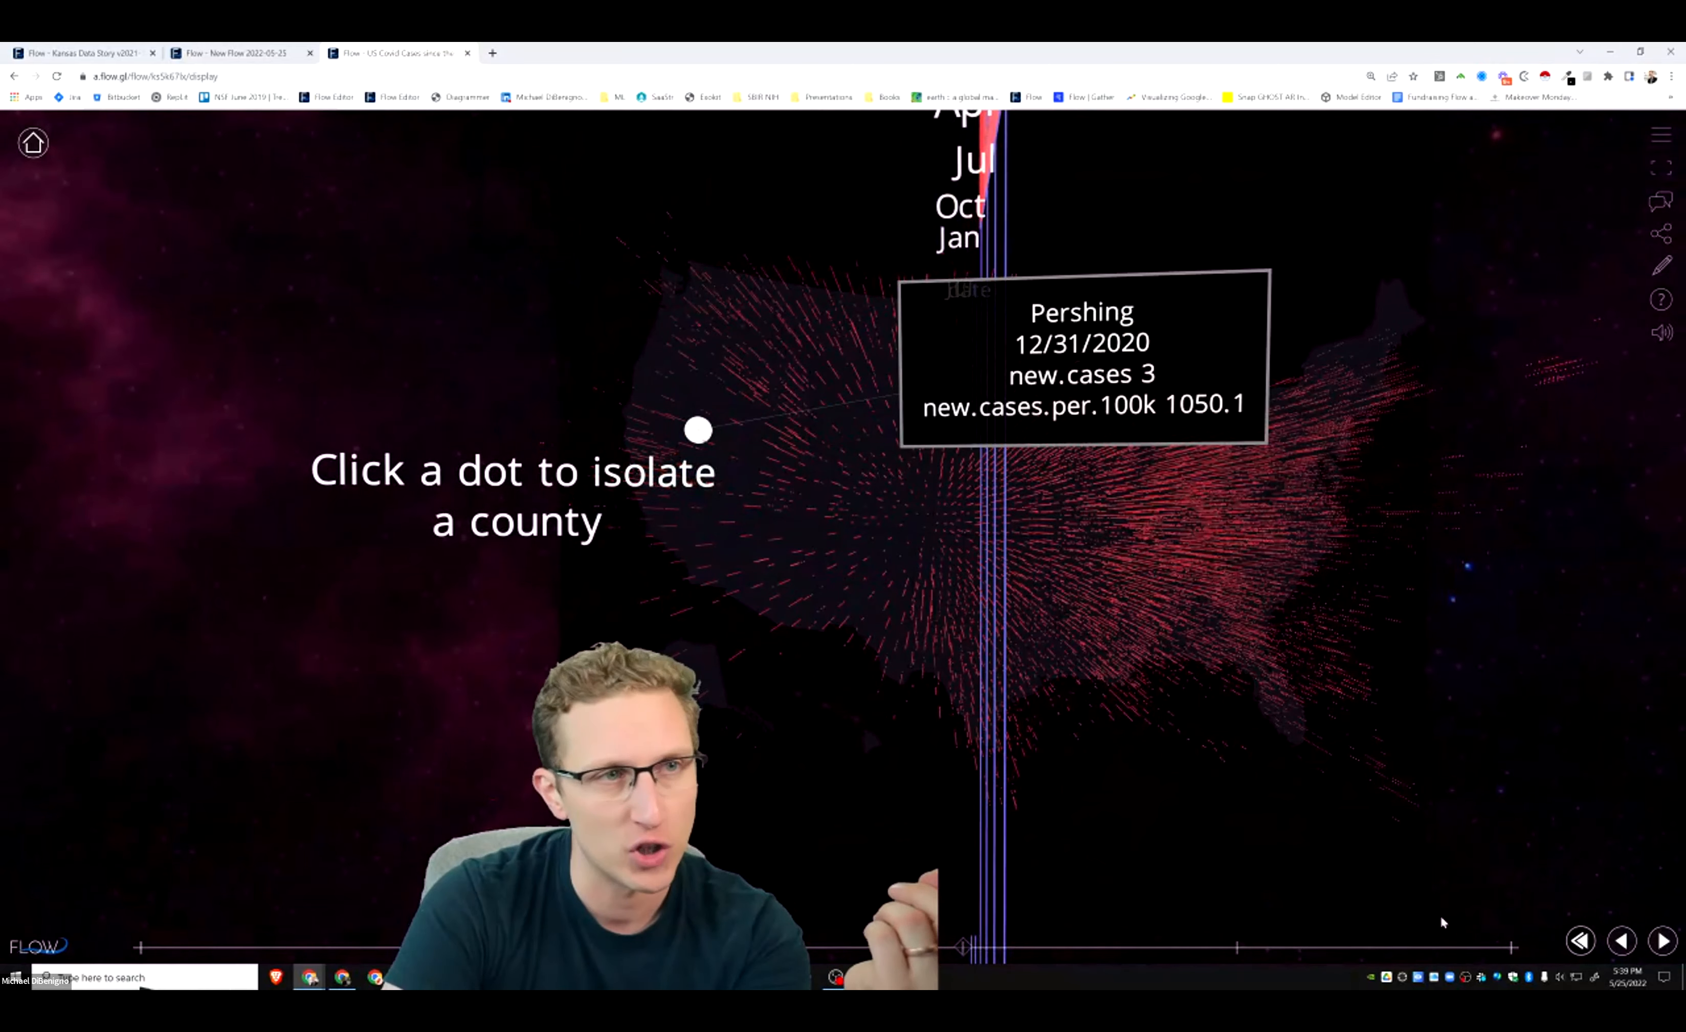
Advance the US Covid cases story by one step and switch to the Kansas Data Story flow
{"action": "left_click", "coordinate": [1663, 949]}
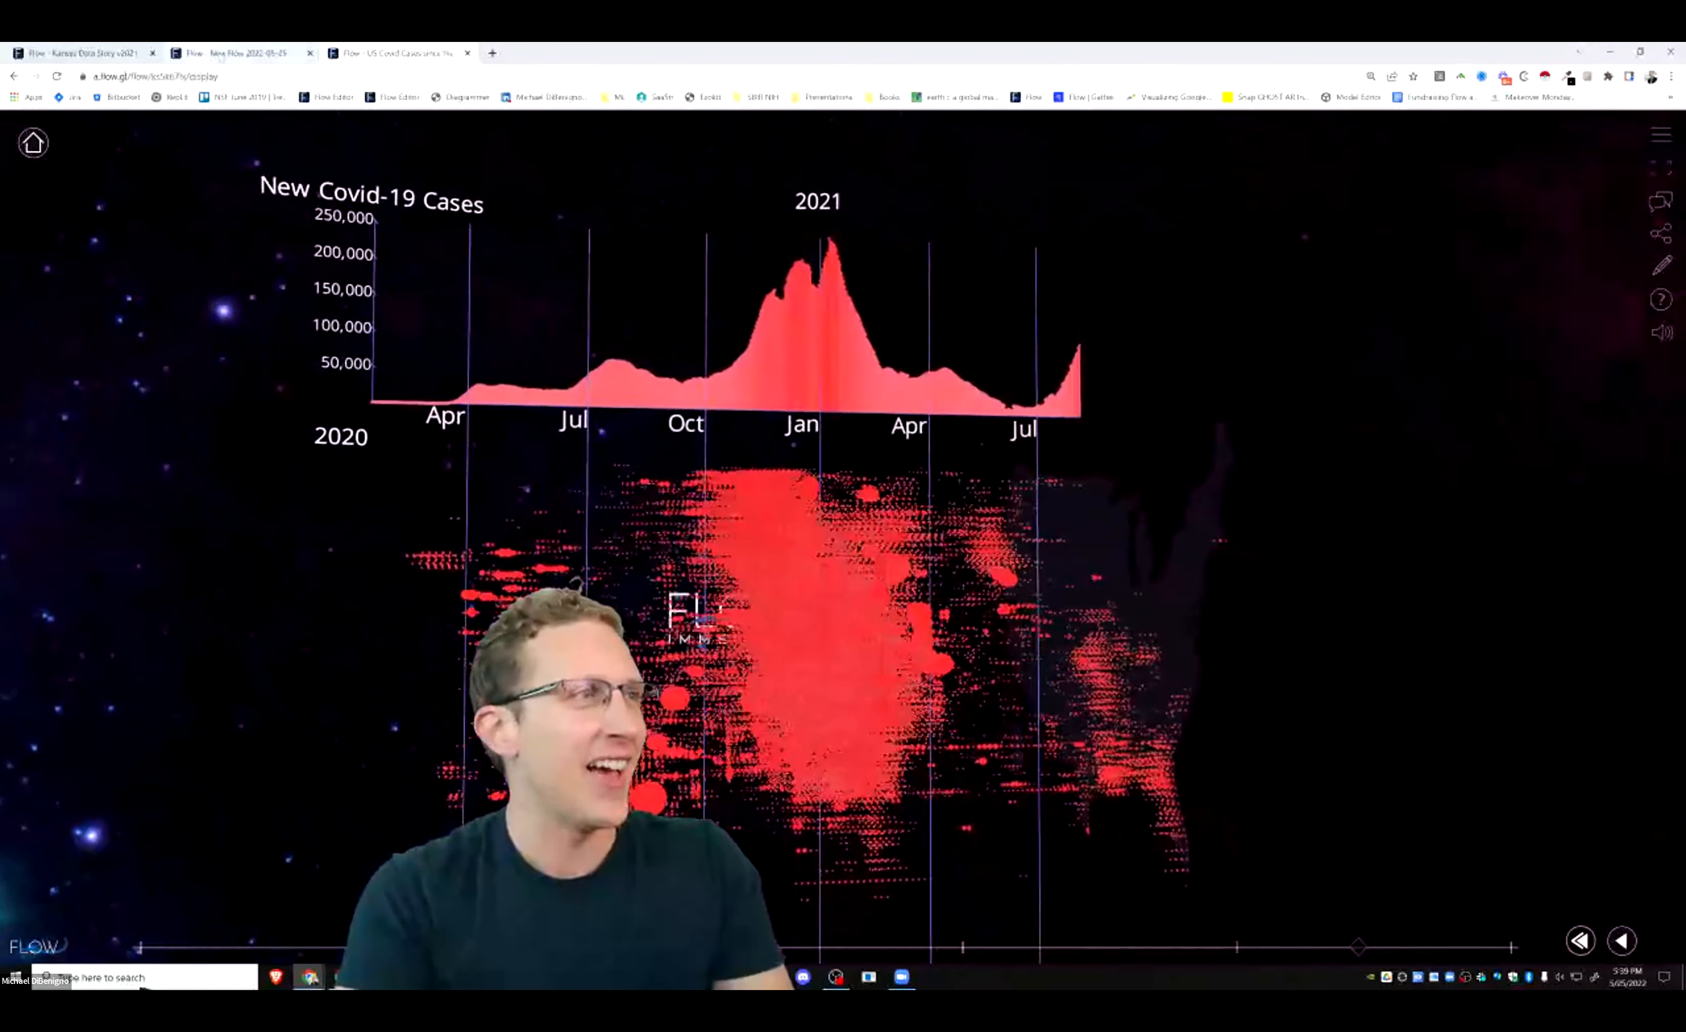
{"action": "left_click", "coordinate": [243, 54]}
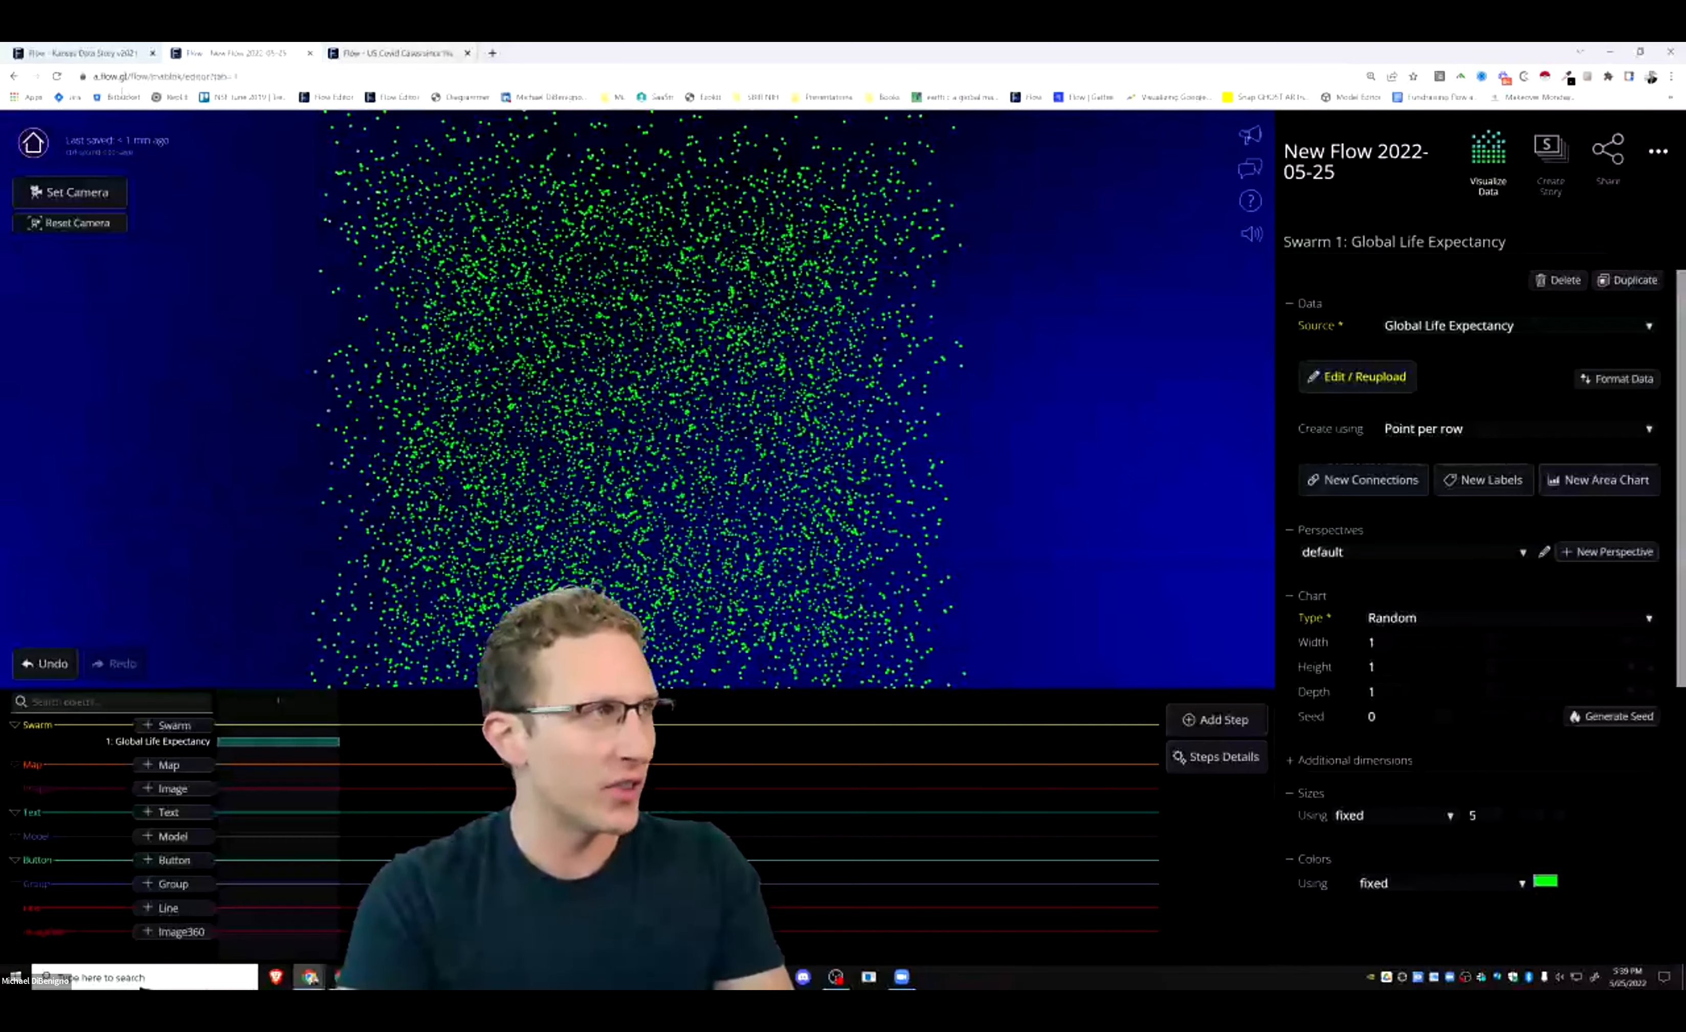
{"action": "left_click", "coordinate": [82, 53]}
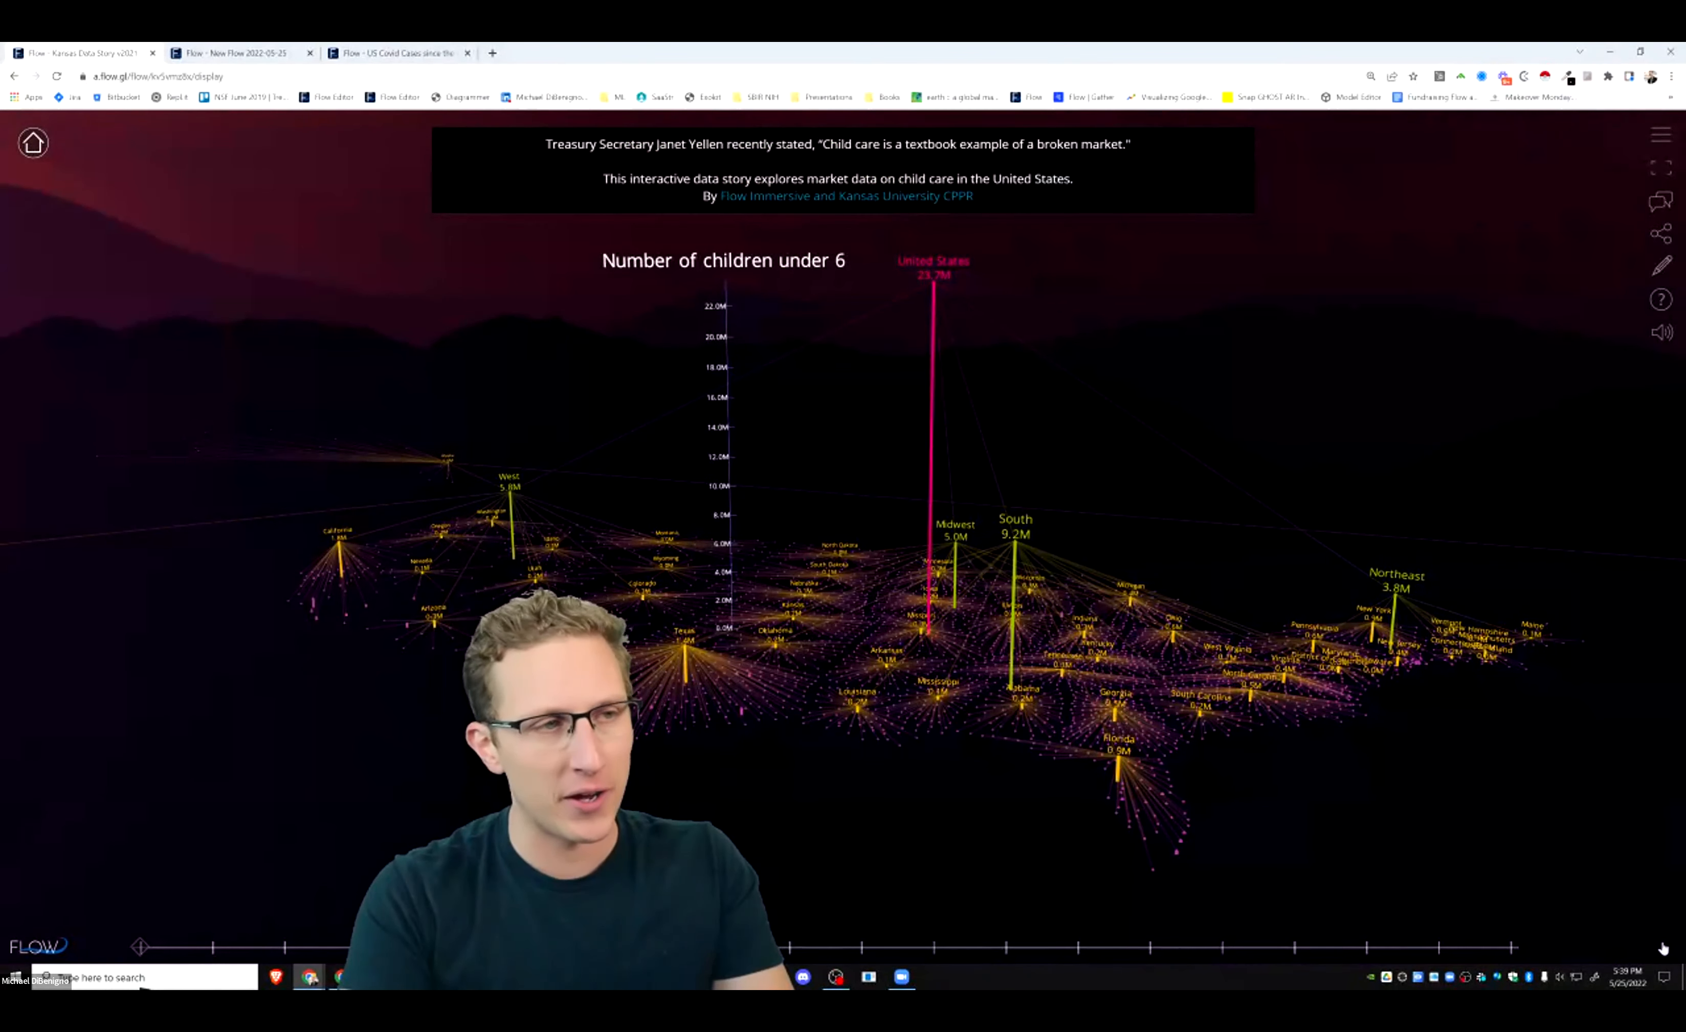
Advance three steps through the Kansas Data Story, examining the state-level figures for young children with all parents in the labor force
{"action": "left_click", "coordinate": [1659, 944]}
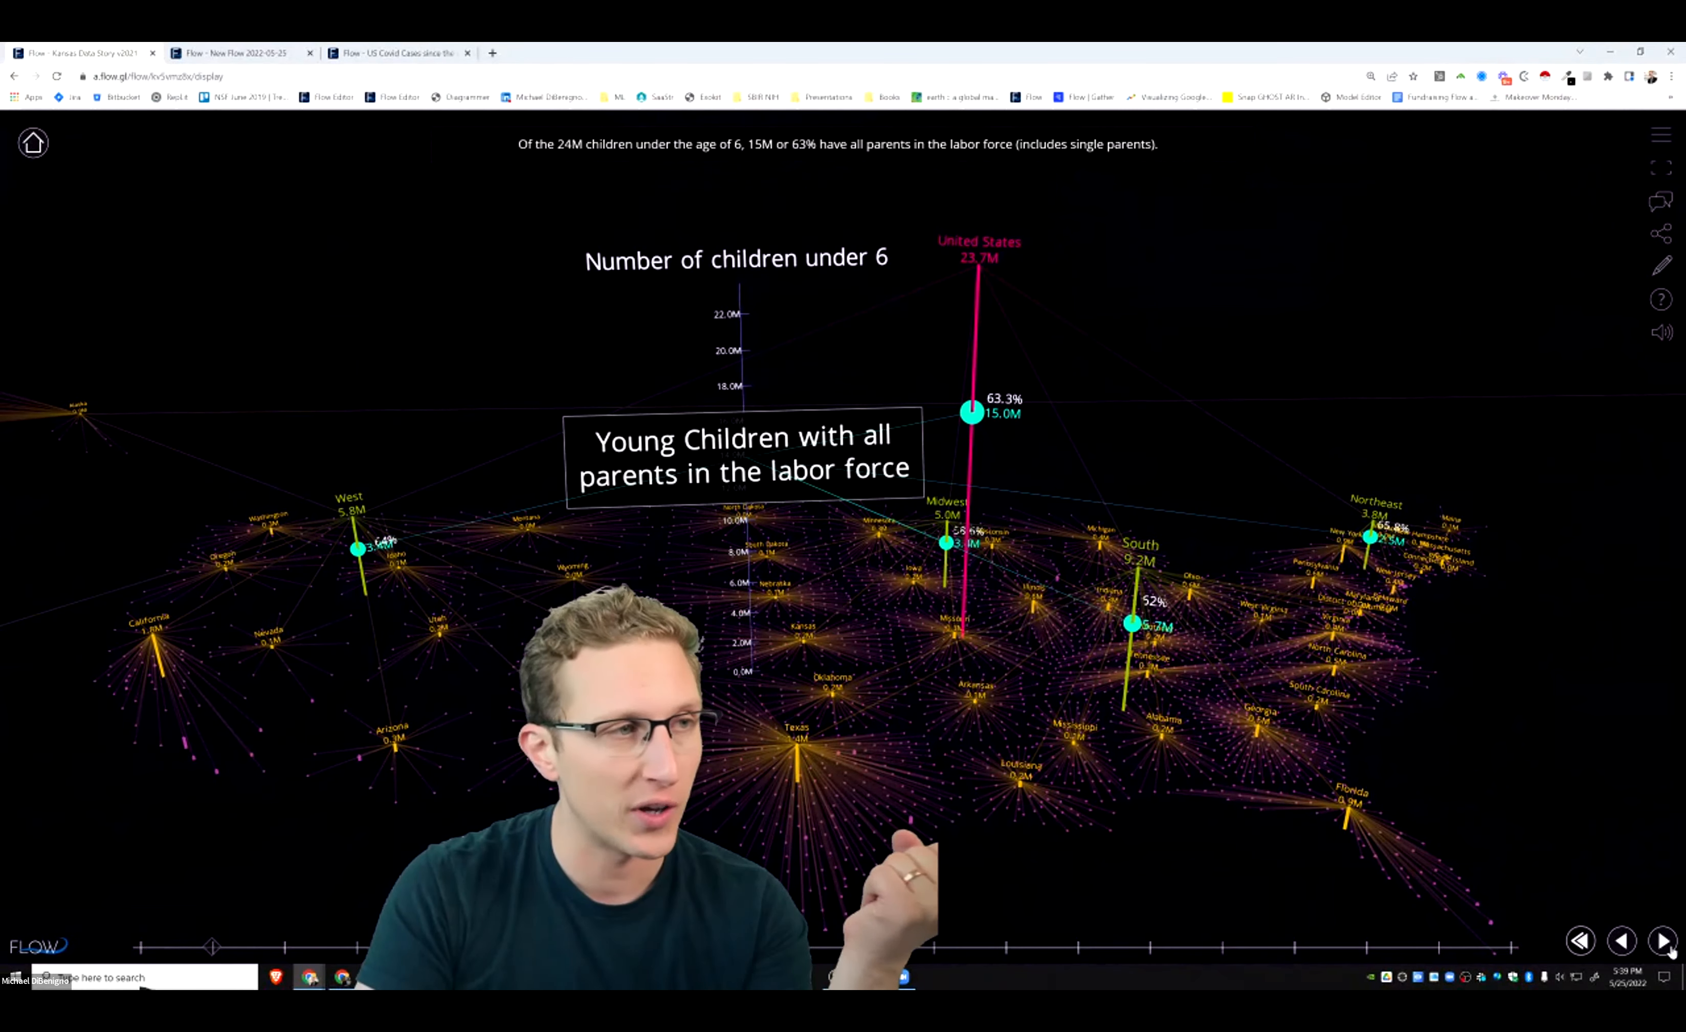
{"action": "left_click", "coordinate": [1664, 942]}
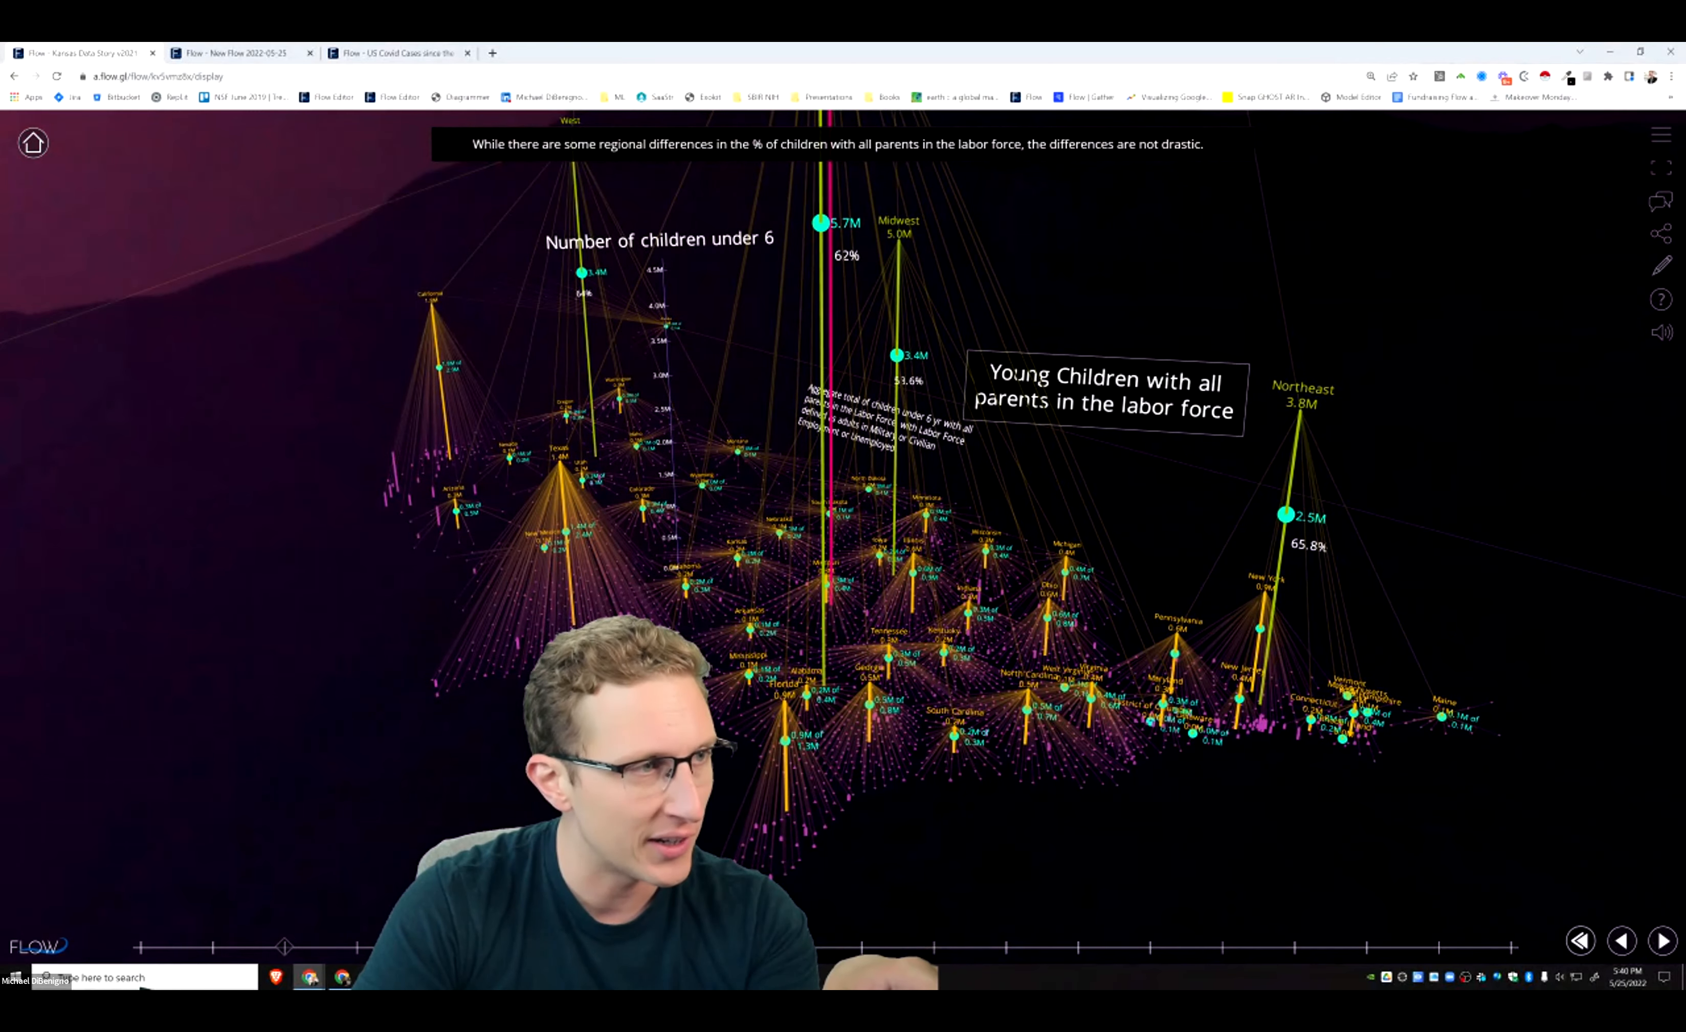
{"action": "scroll", "coordinate": [745, 689], "scroll_direction": "up", "scroll_amount": 10}
{"action": "left_click_drag", "start_coordinate": [567, 622], "coordinate": [611, 432]}
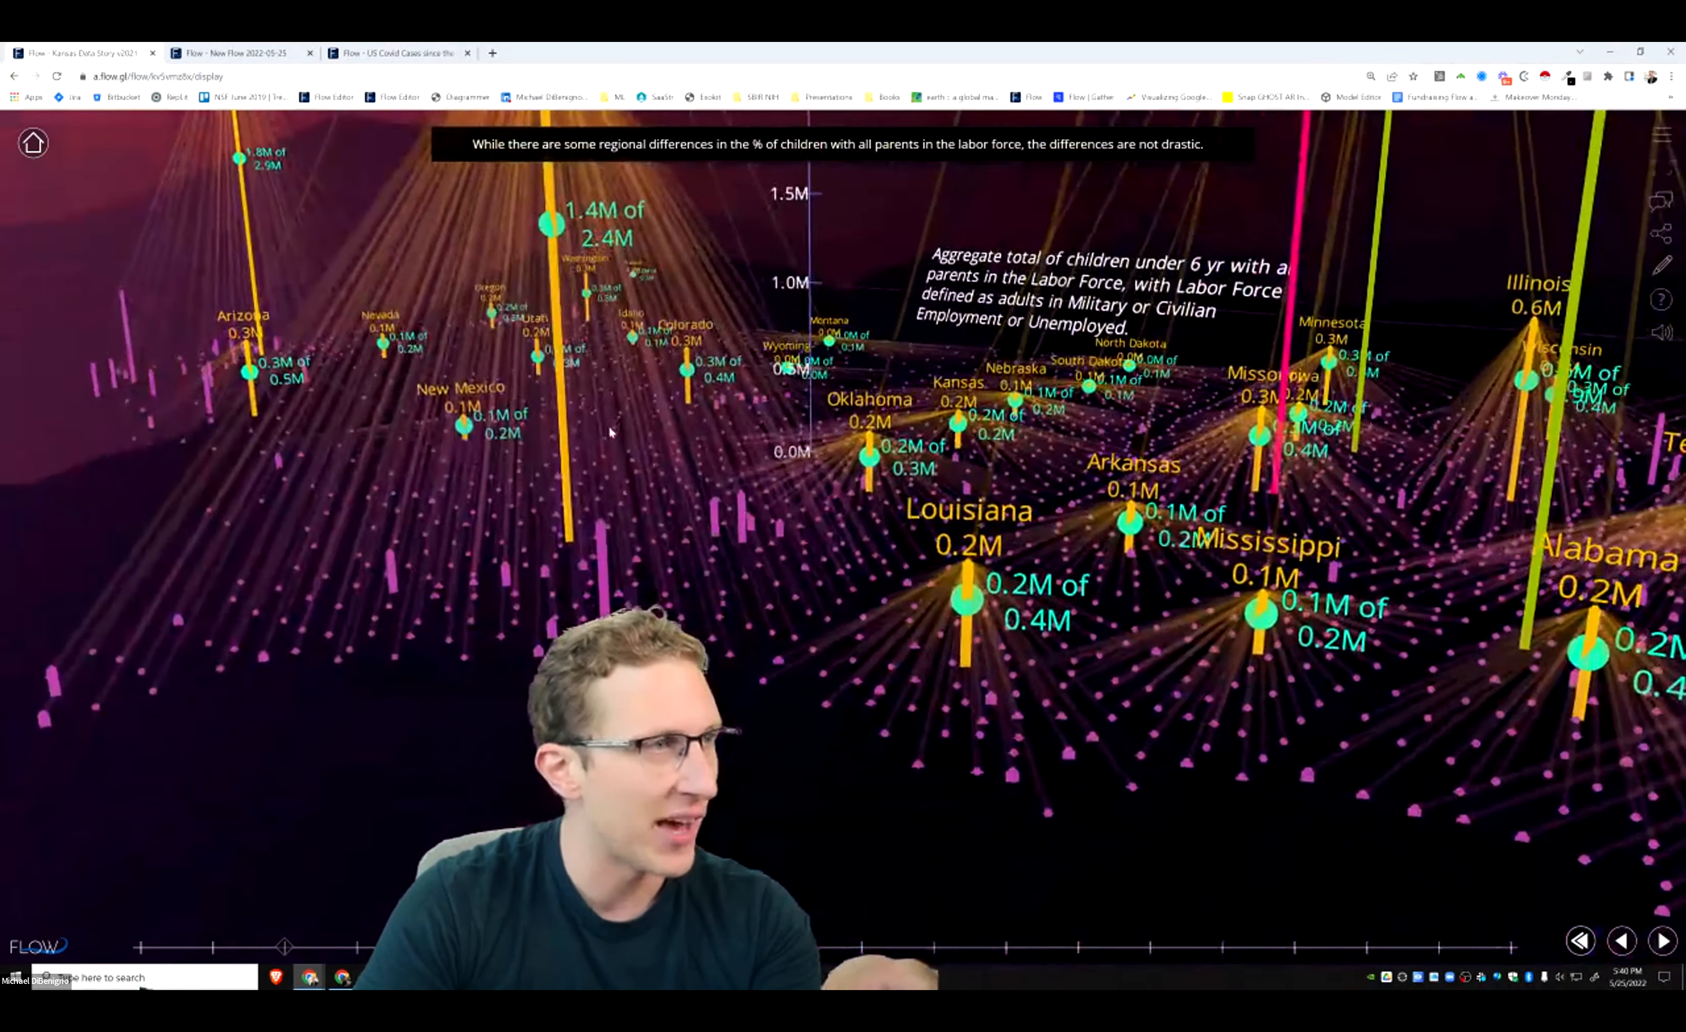
{"action": "scroll", "coordinate": [610, 432], "scroll_direction": "down", "scroll_amount": 5}
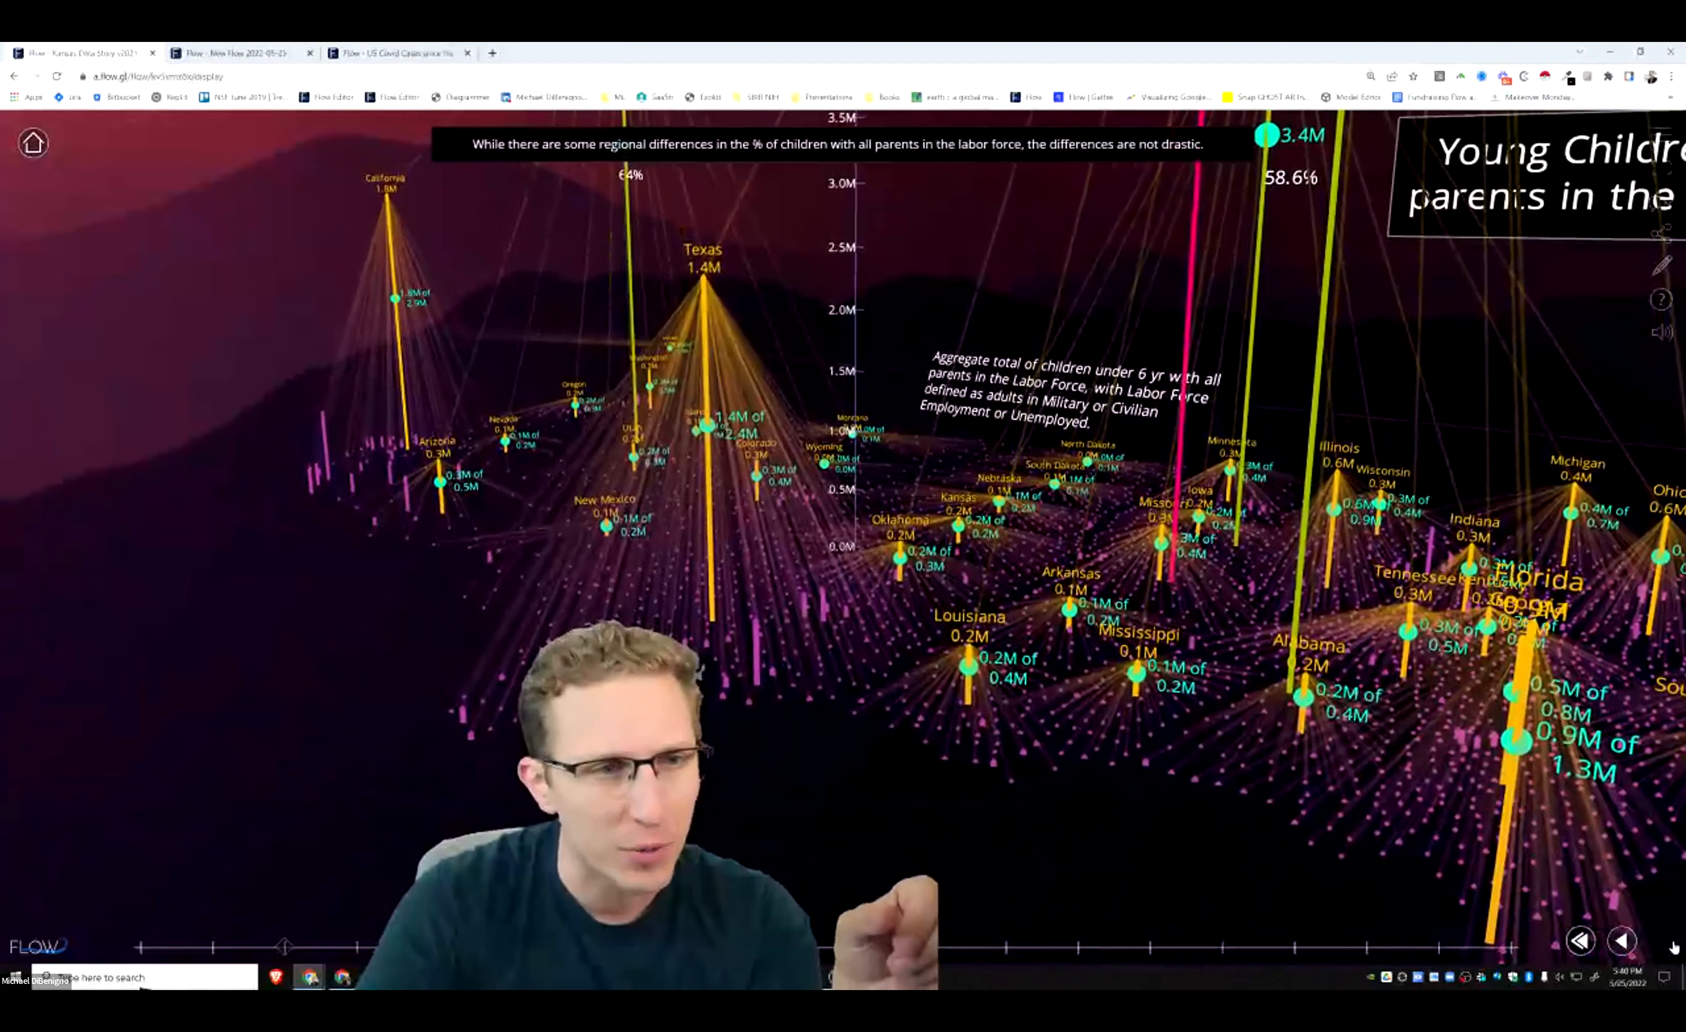
{"action": "left_click", "coordinate": [1666, 948]}
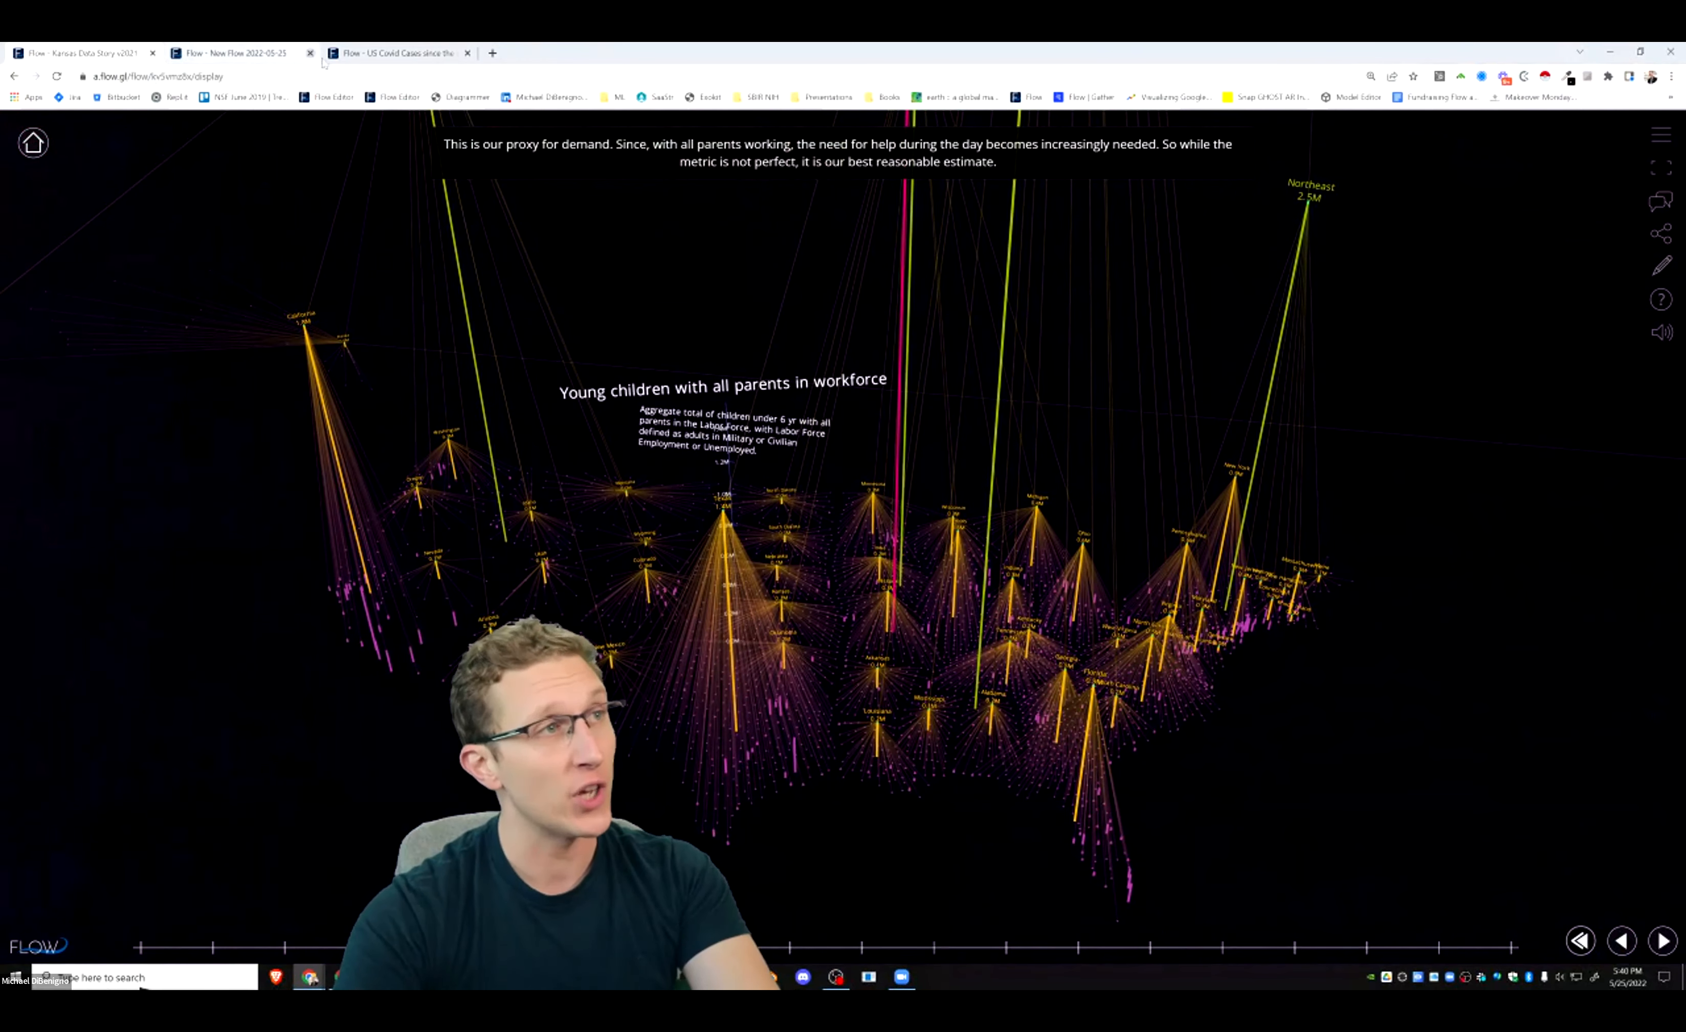
Switch to the New Flow 2022-05-25 editor and display it full screen
{"action": "left_click", "coordinate": [264, 62]}
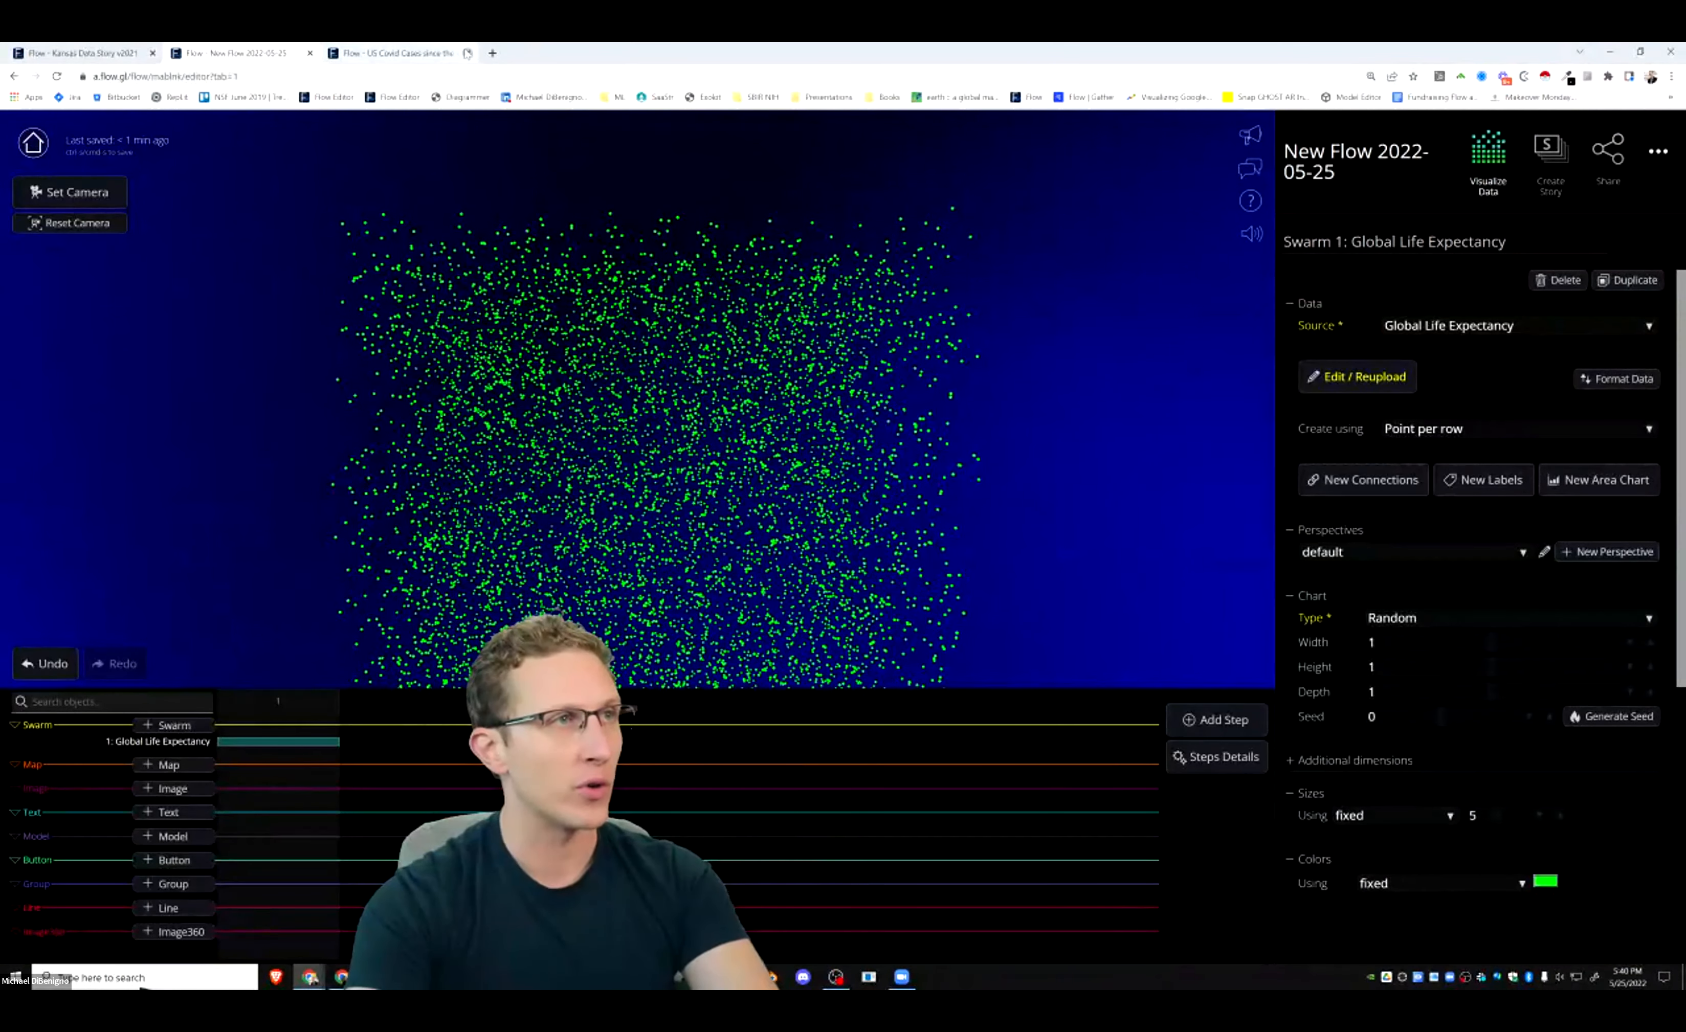
{"action": "scroll", "coordinate": [477, 345], "scroll_direction": "down", "scroll_amount": 5}
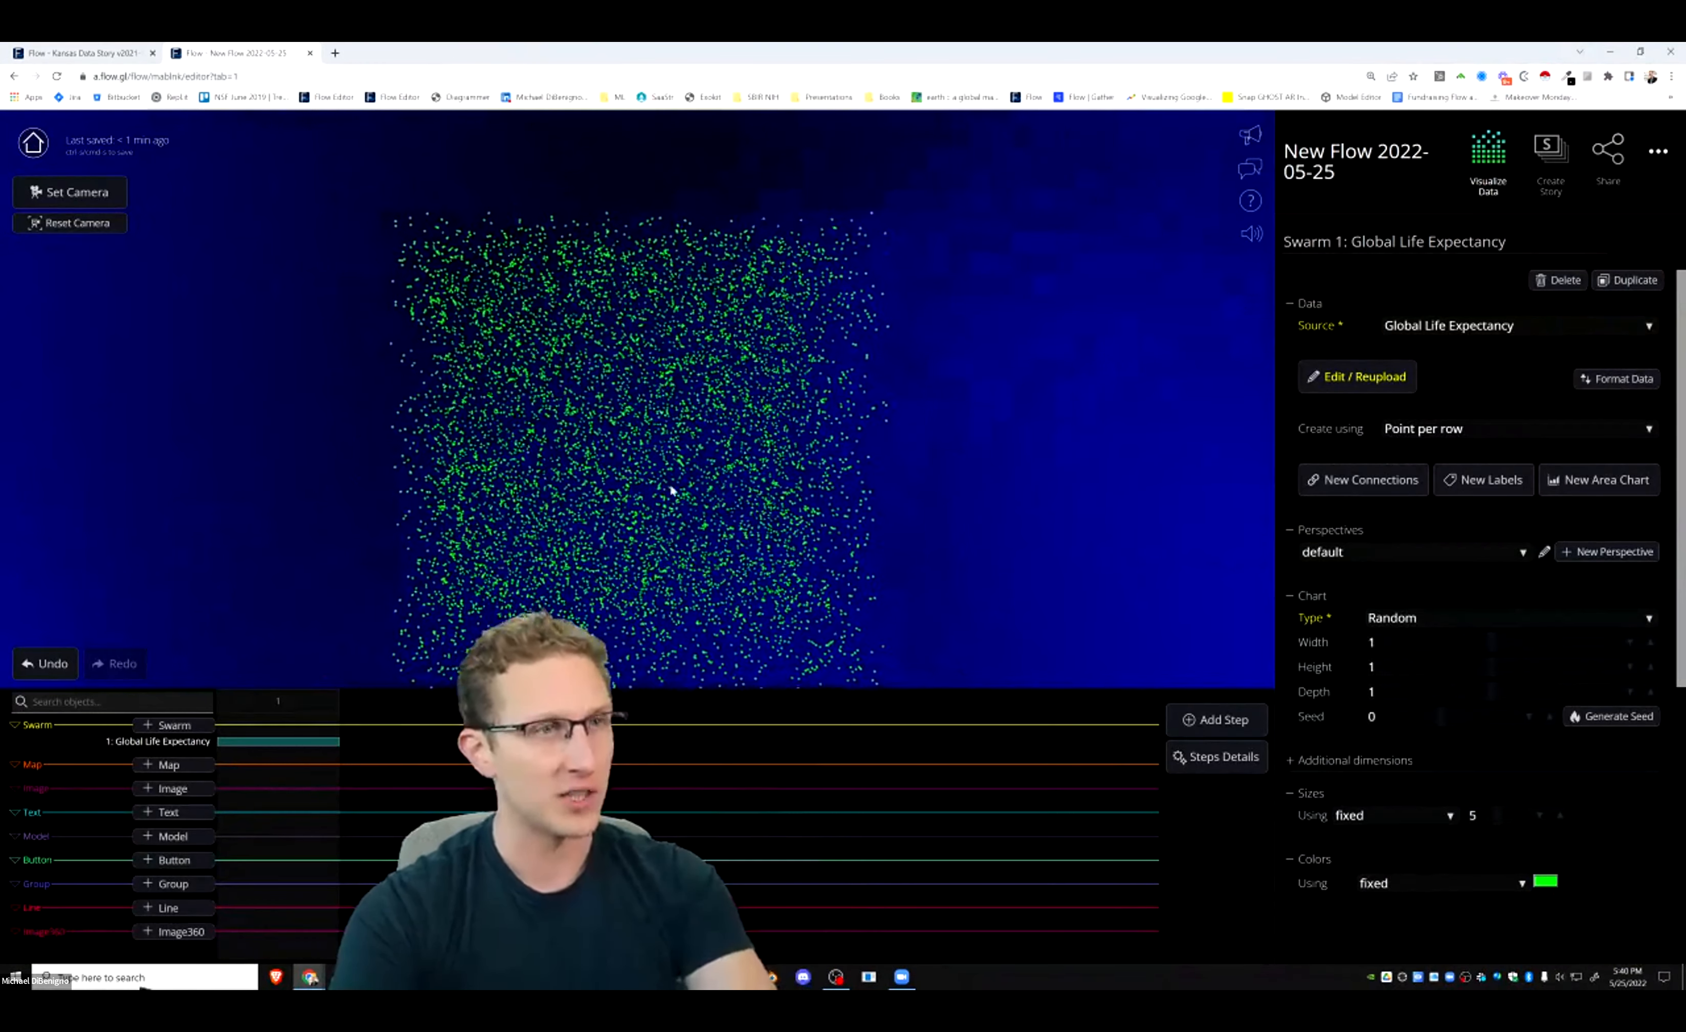
{"action": "key", "text": "F11"}
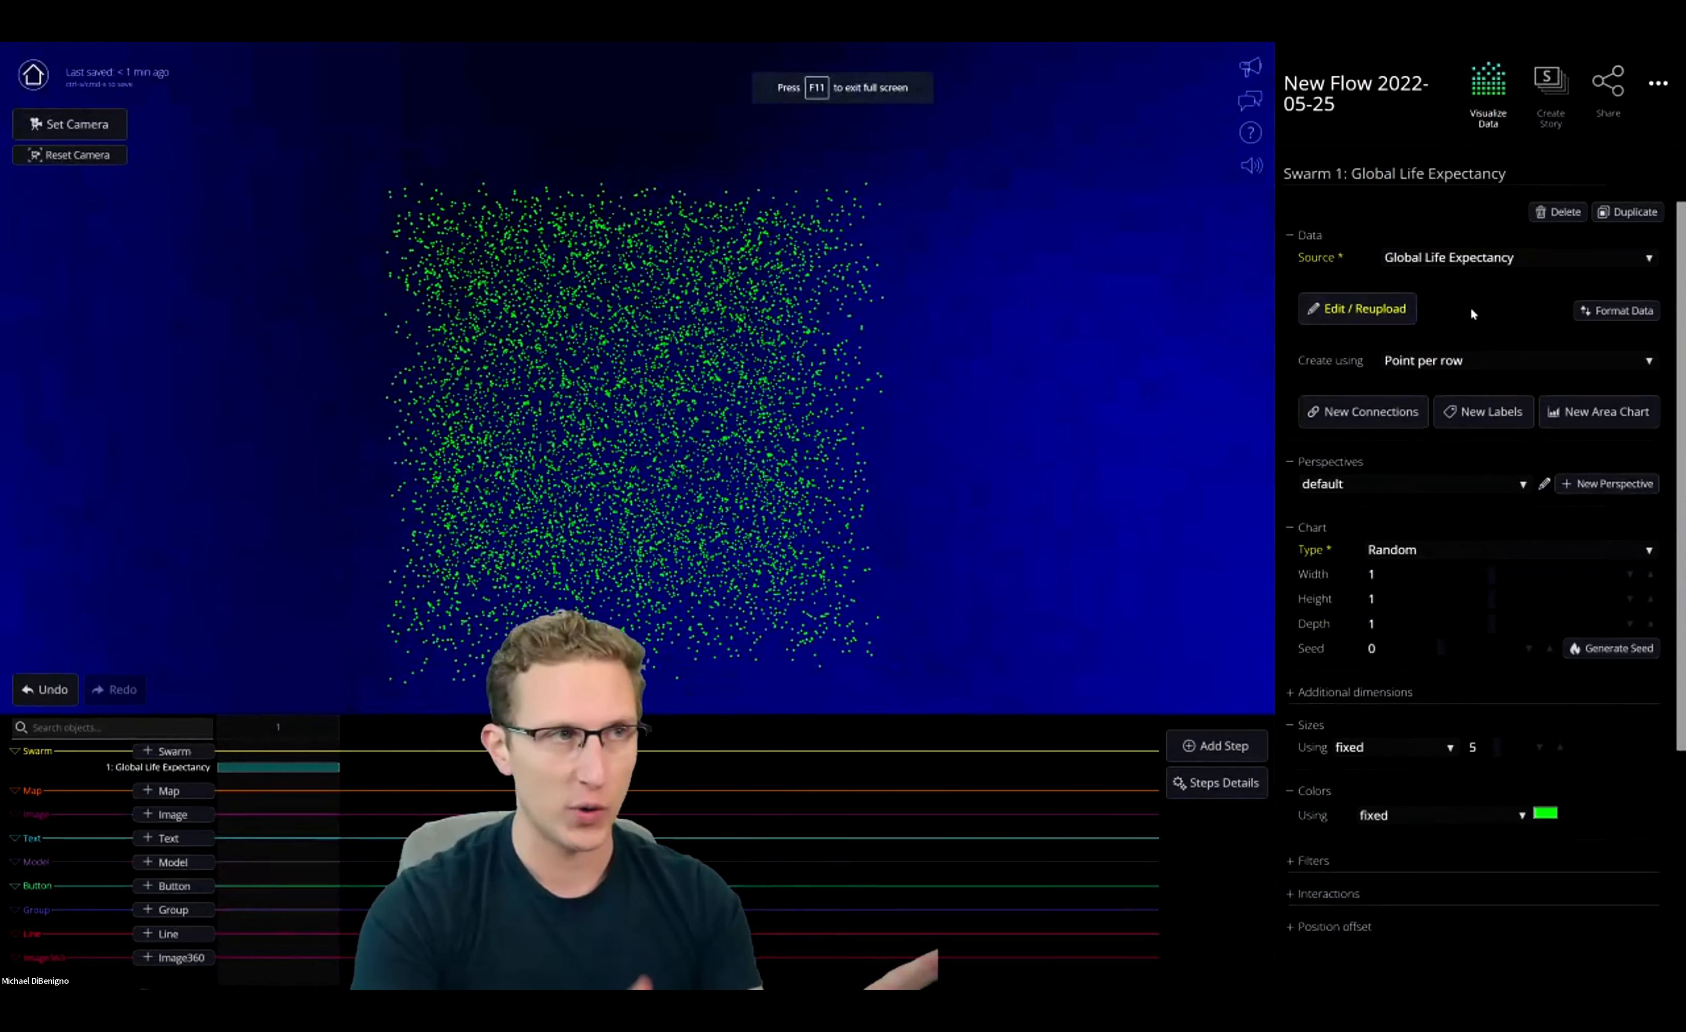
{"action": "left_click_drag", "start_coordinate": [968, 613], "coordinate": [763, 374]}
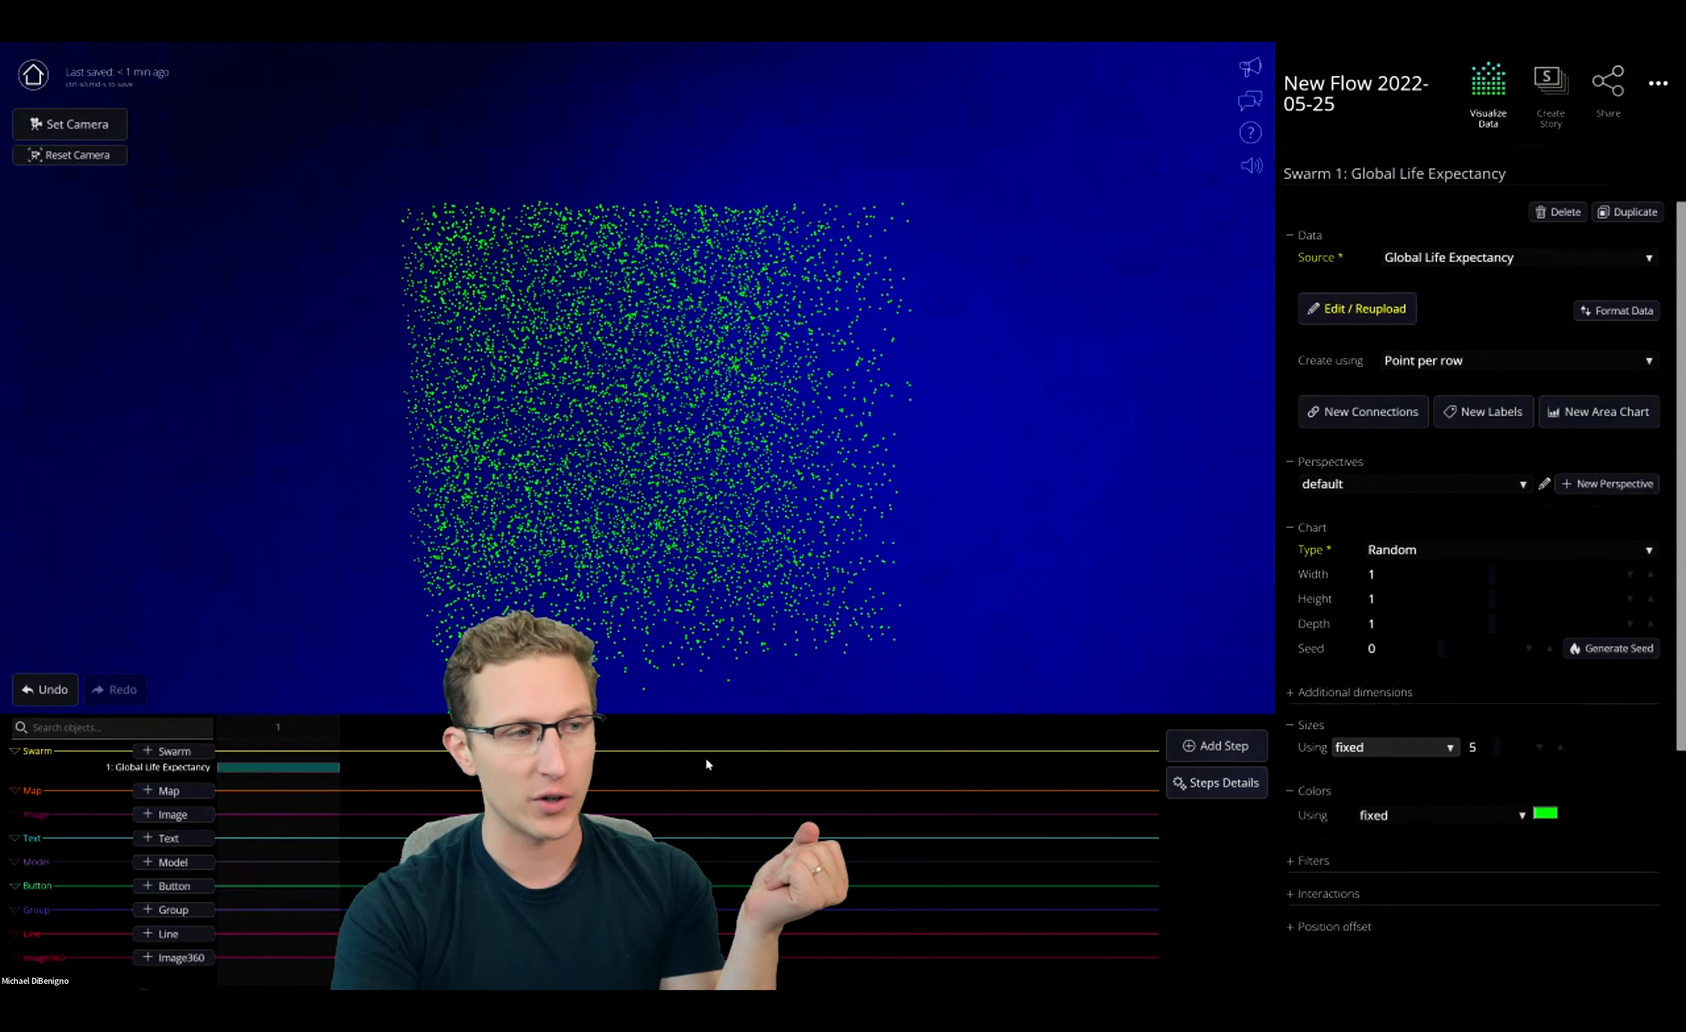
Delete the existing swarm and add a new one using the Global Life Expectancy dataset from the data library
{"action": "left_click", "coordinate": [1561, 211]}
{"action": "left_click", "coordinate": [927, 535]}
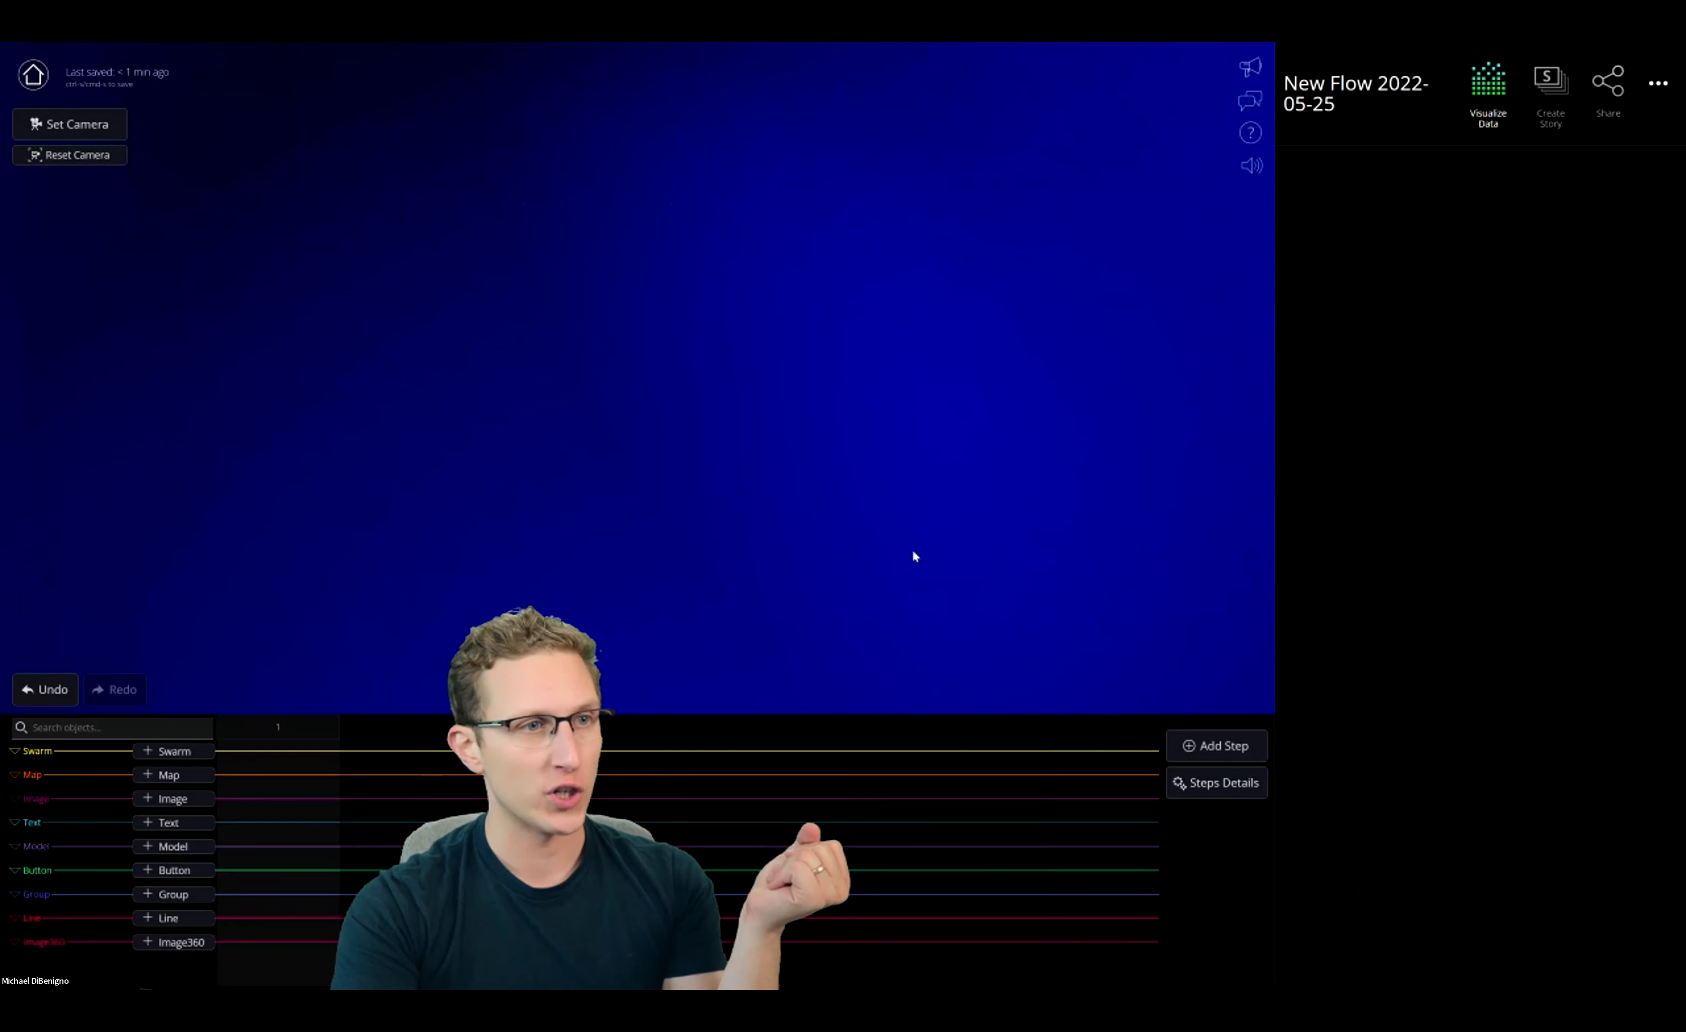
{"action": "left_click", "coordinate": [175, 753]}
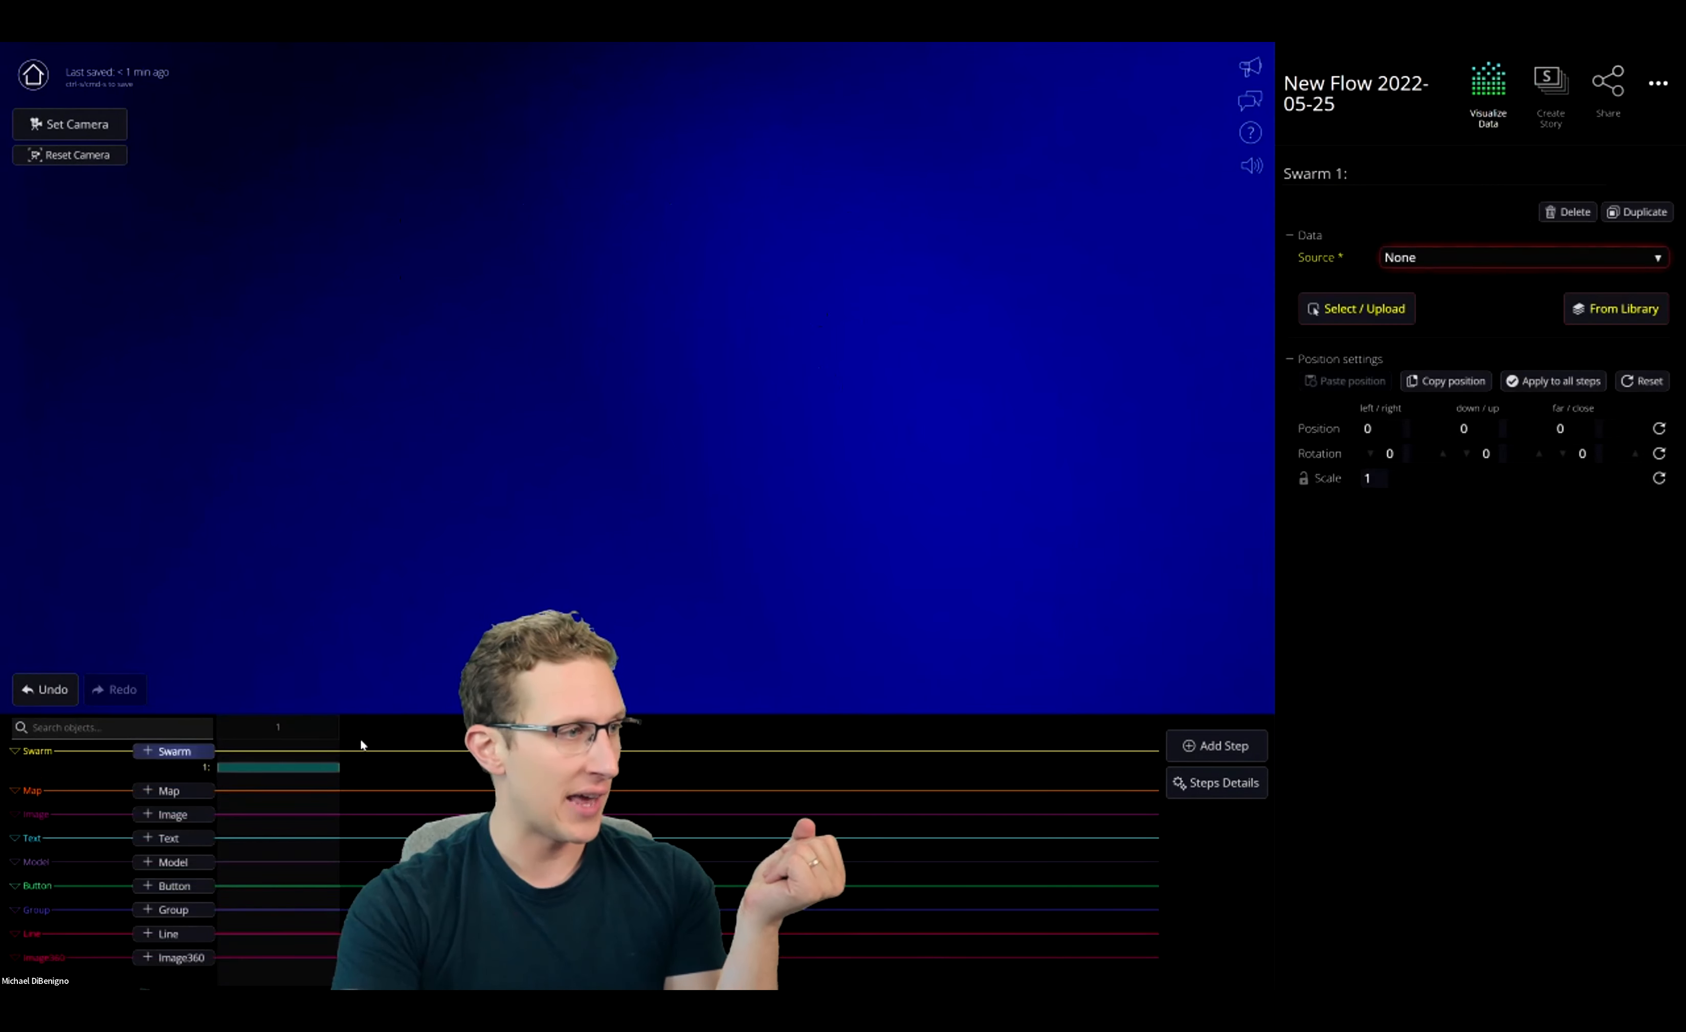
{"action": "left_click", "coordinate": [1615, 316]}
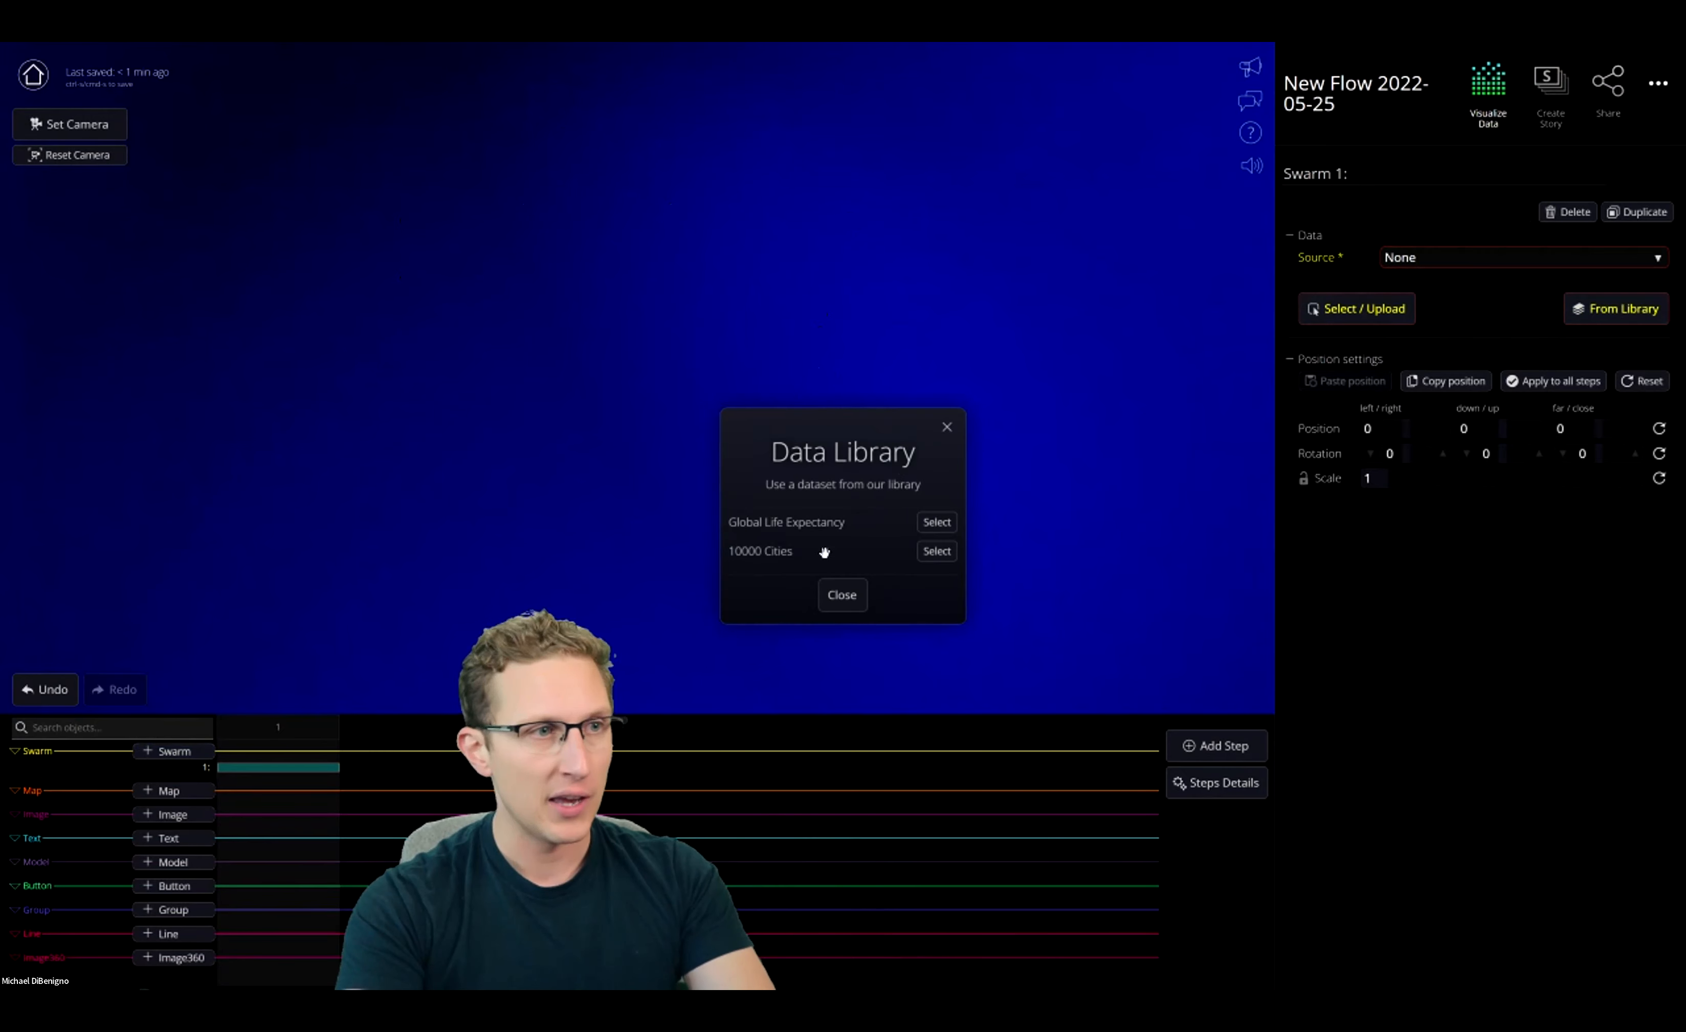
{"action": "left_click", "coordinate": [938, 523]}
Examine the columns and rows of the Global Life Expectancy data source and close its table
{"action": "left_click_drag", "start_coordinate": [708, 397], "coordinate": [684, 467]}
{"action": "scroll", "coordinate": [881, 465], "scroll_direction": "up", "scroll_amount": 3}
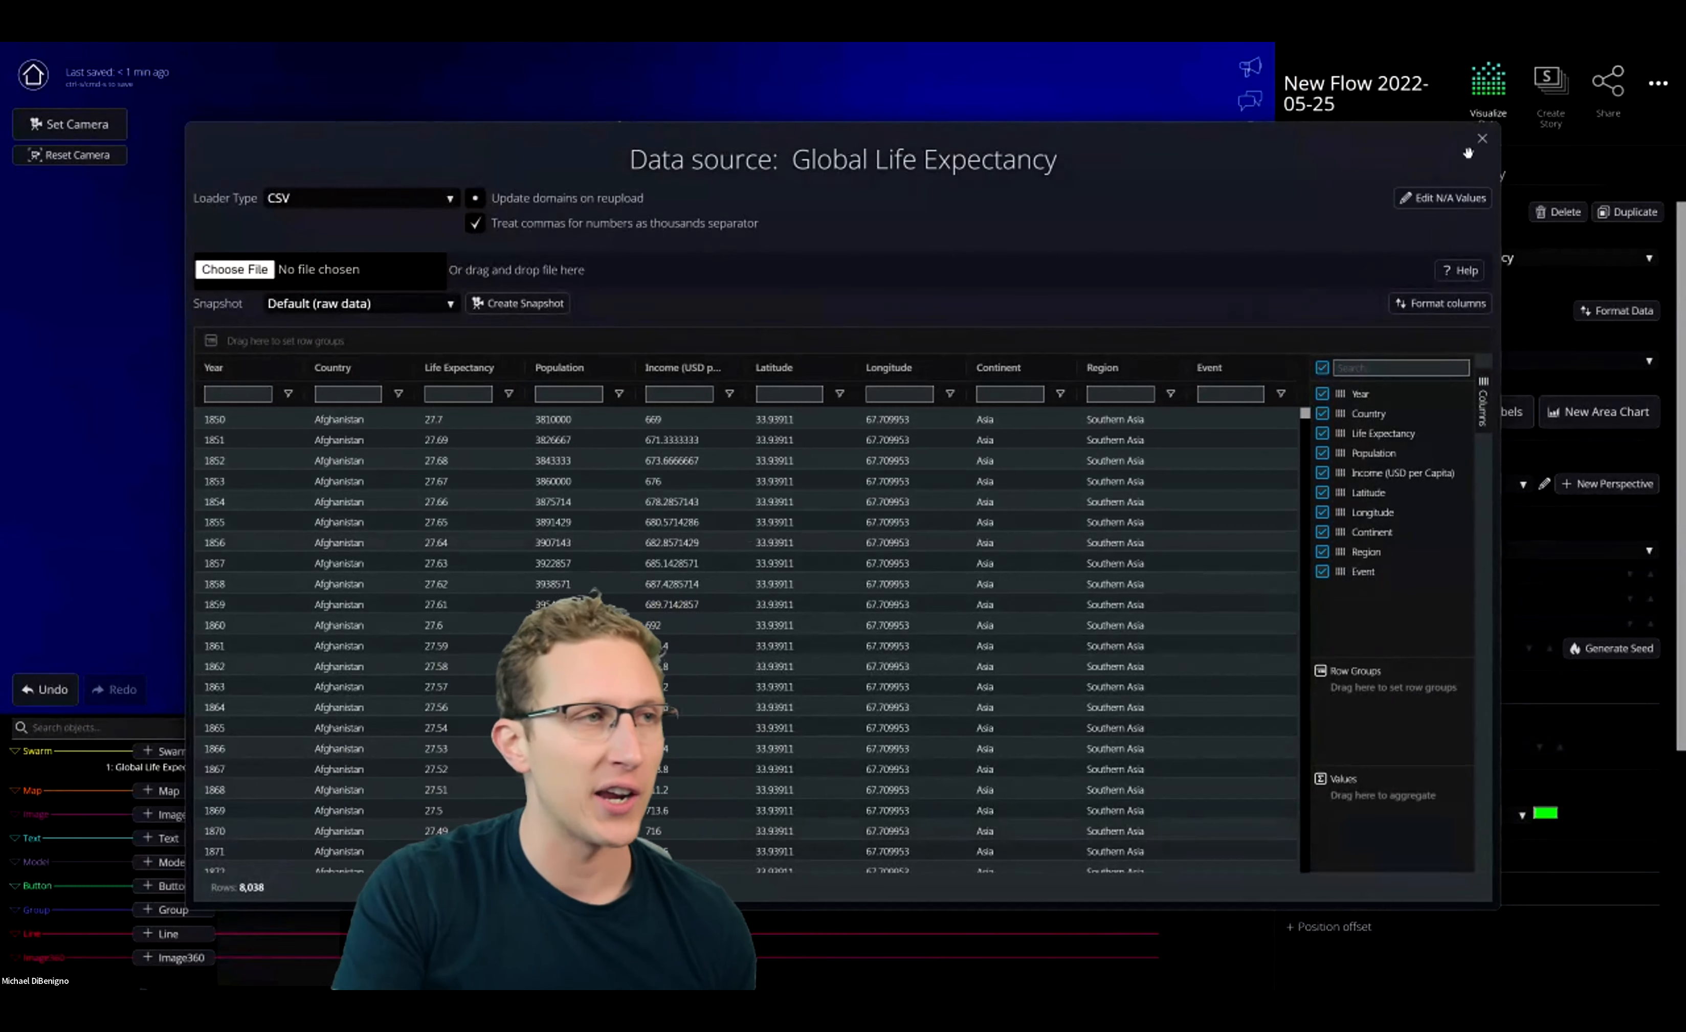
{"action": "left_click", "coordinate": [1480, 139]}
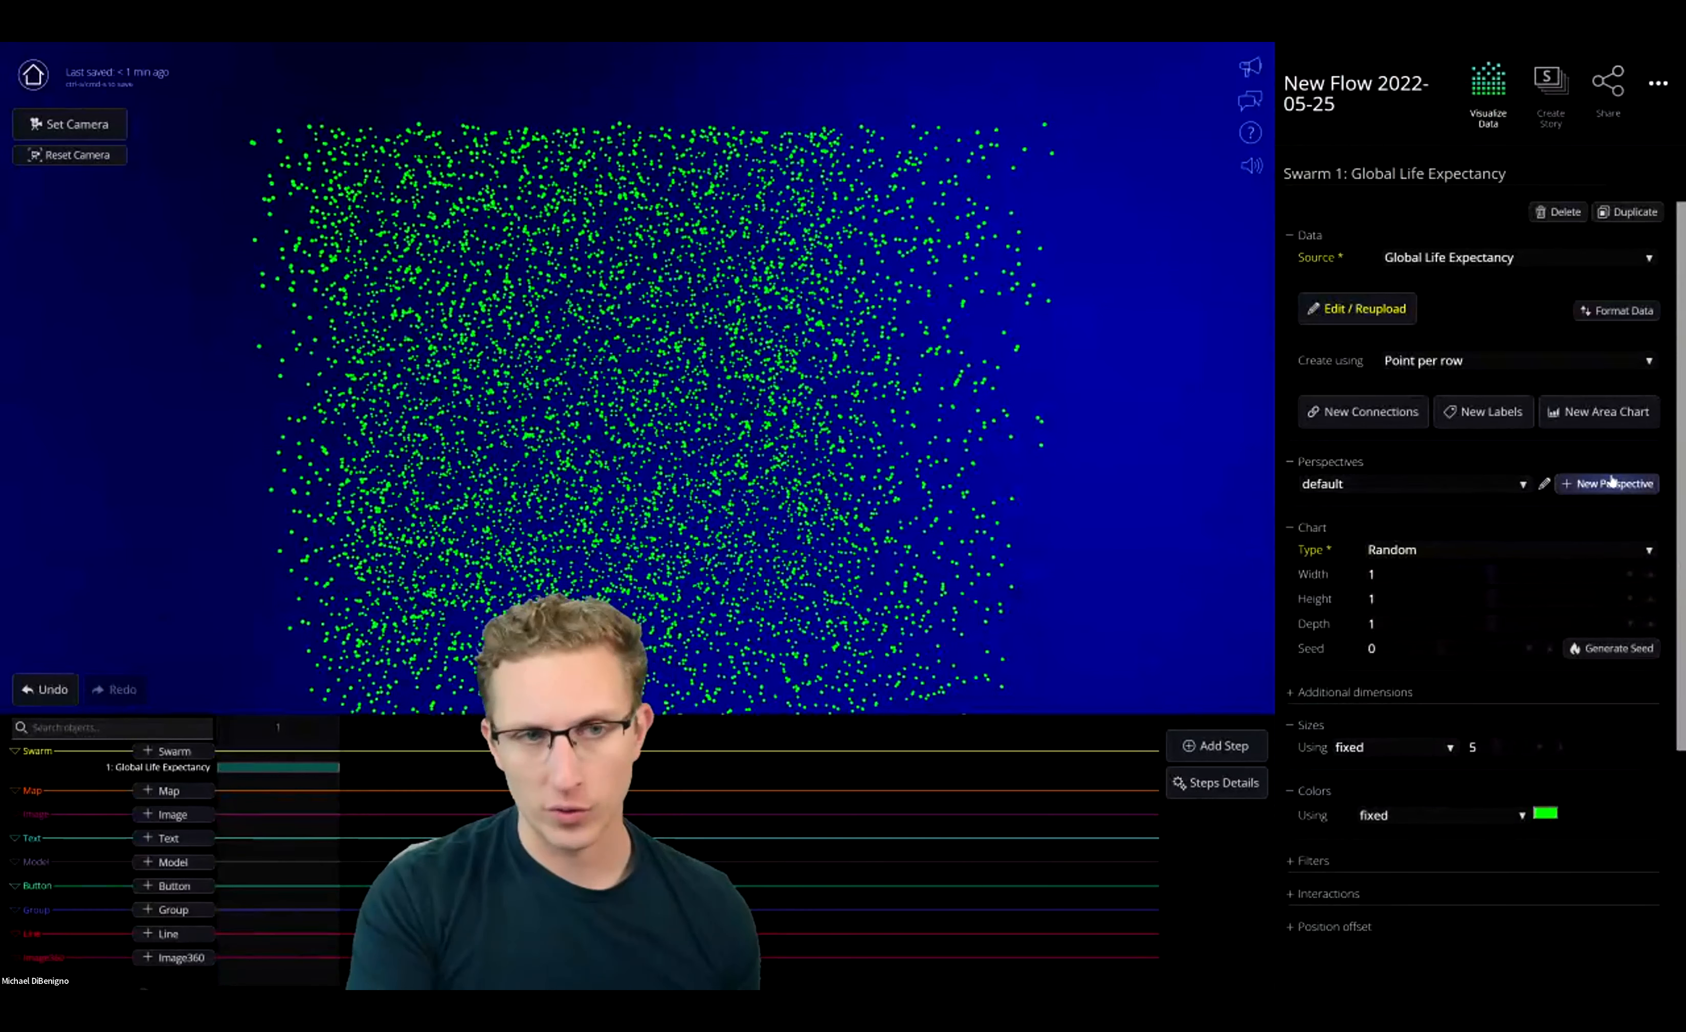
Set the swarm's chart type to Scatterplot, with Year on the width axis and Life Expectancy on the height axis
{"action": "left_click", "coordinate": [1513, 548]}
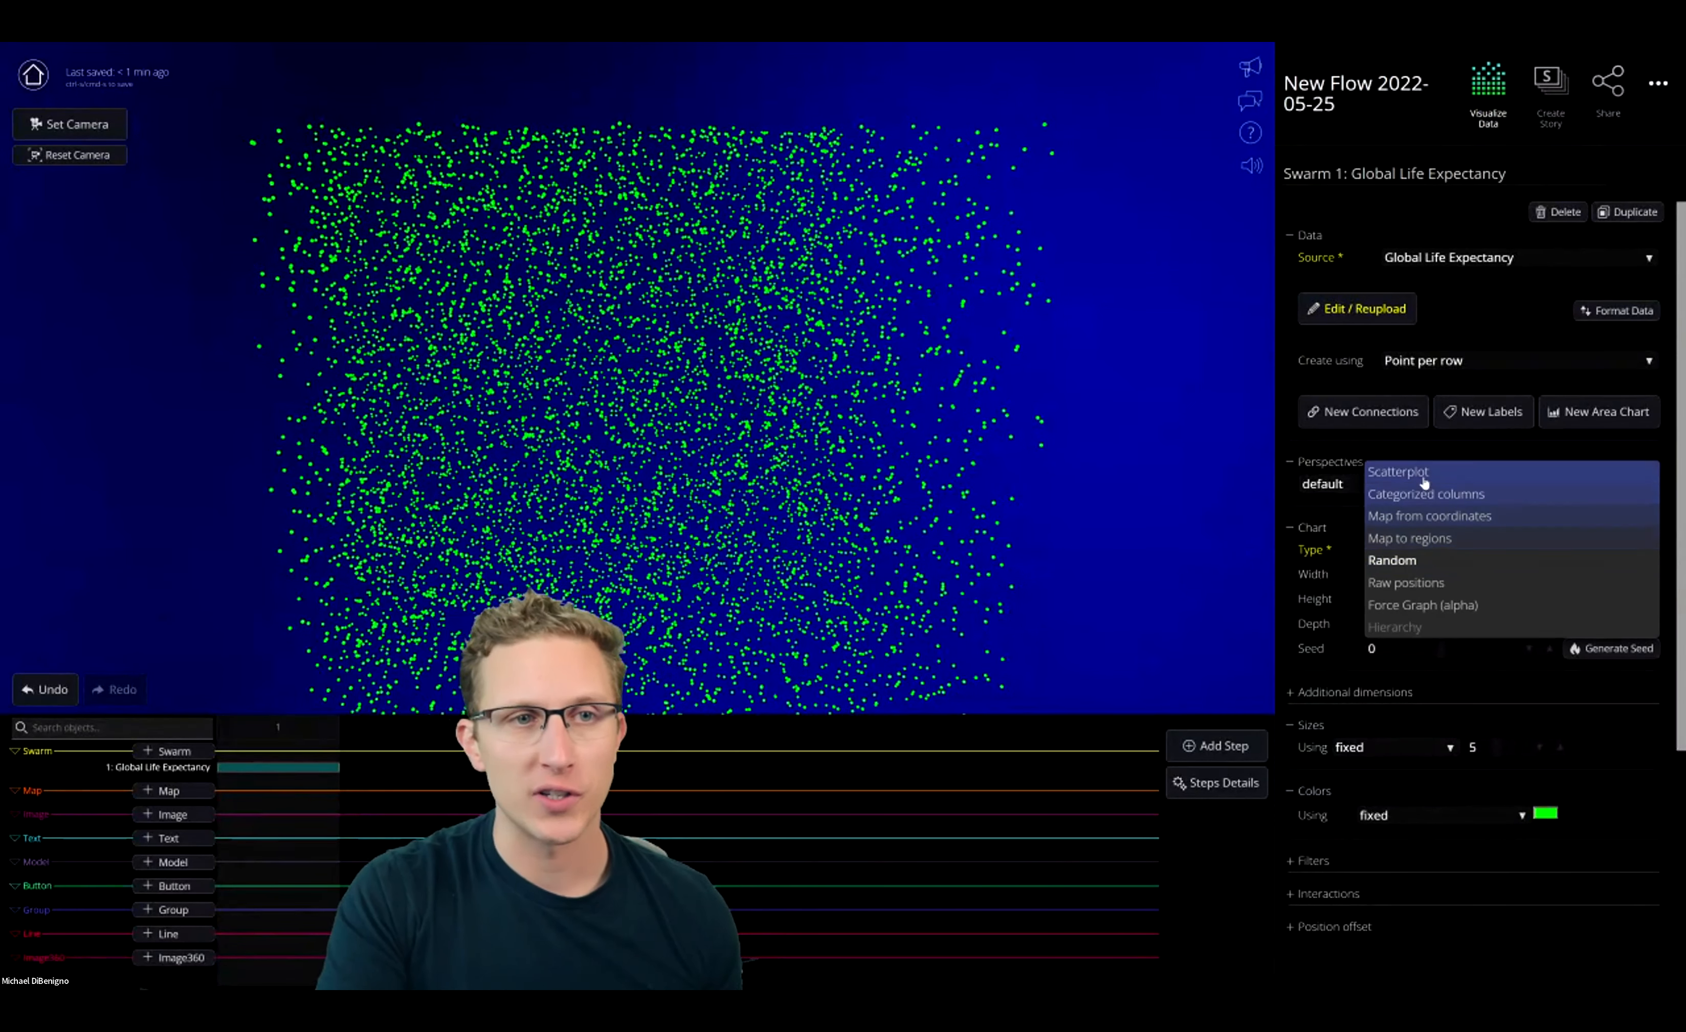
{"action": "left_click", "coordinate": [1424, 474]}
{"action": "left_click", "coordinate": [1427, 599]}
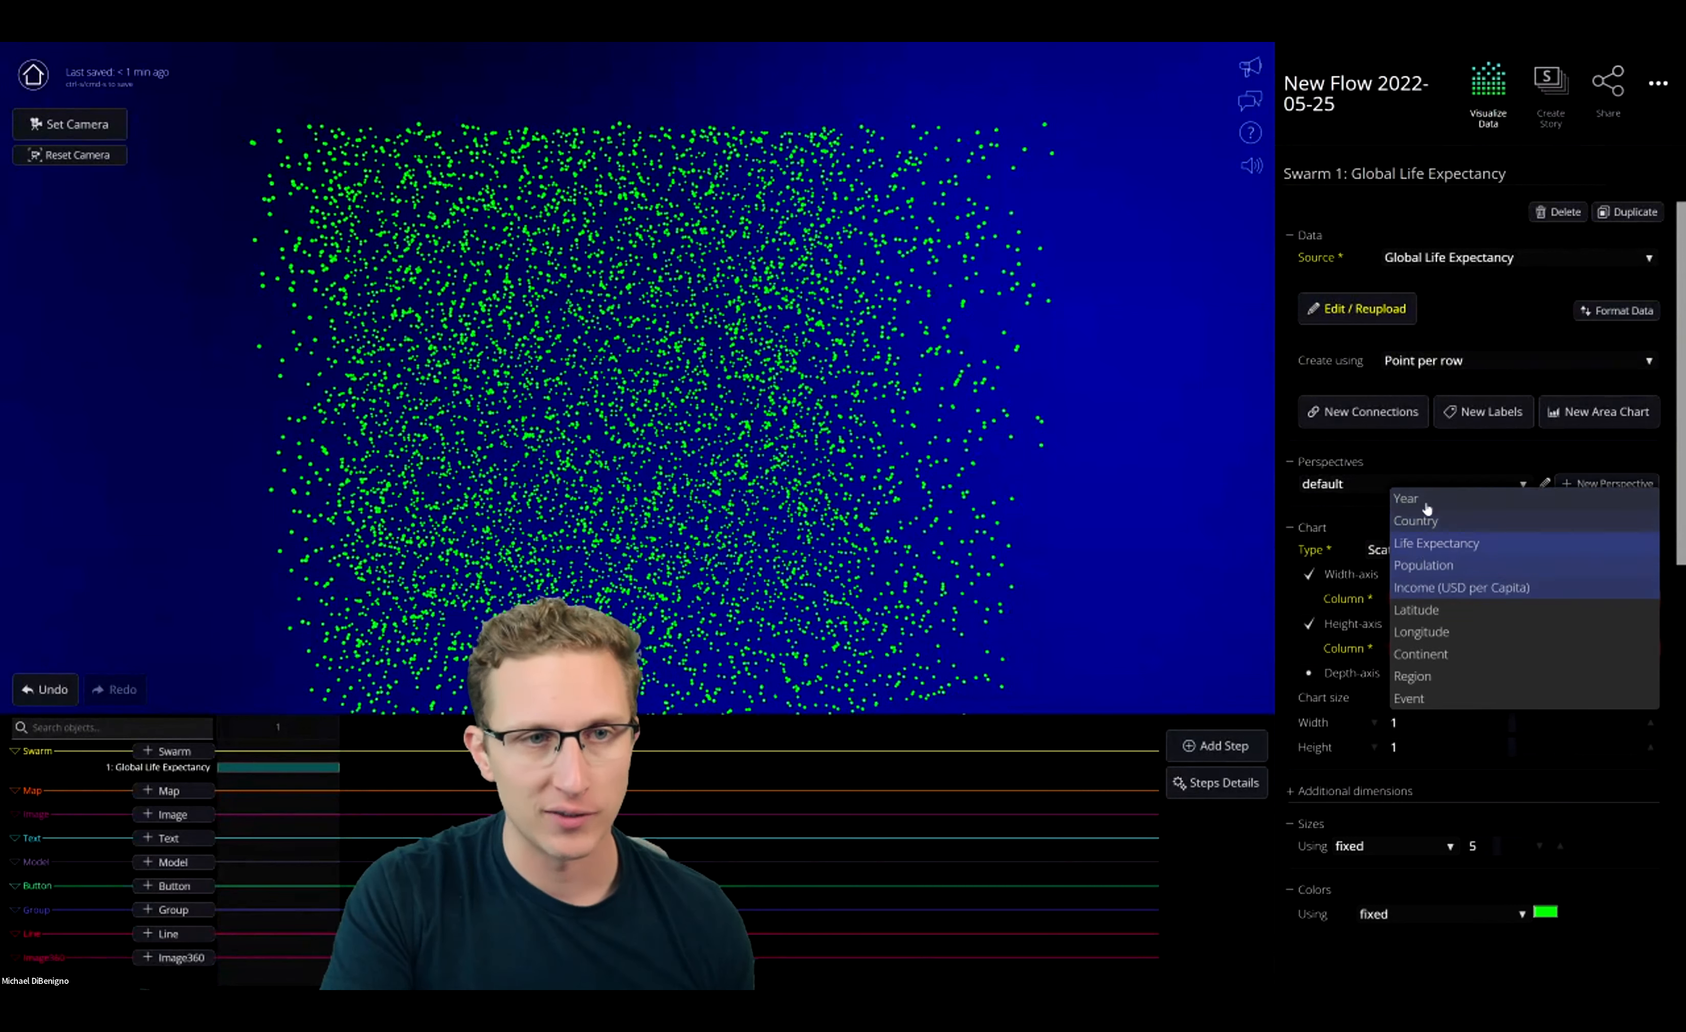
{"action": "left_click", "coordinate": [1425, 551]}
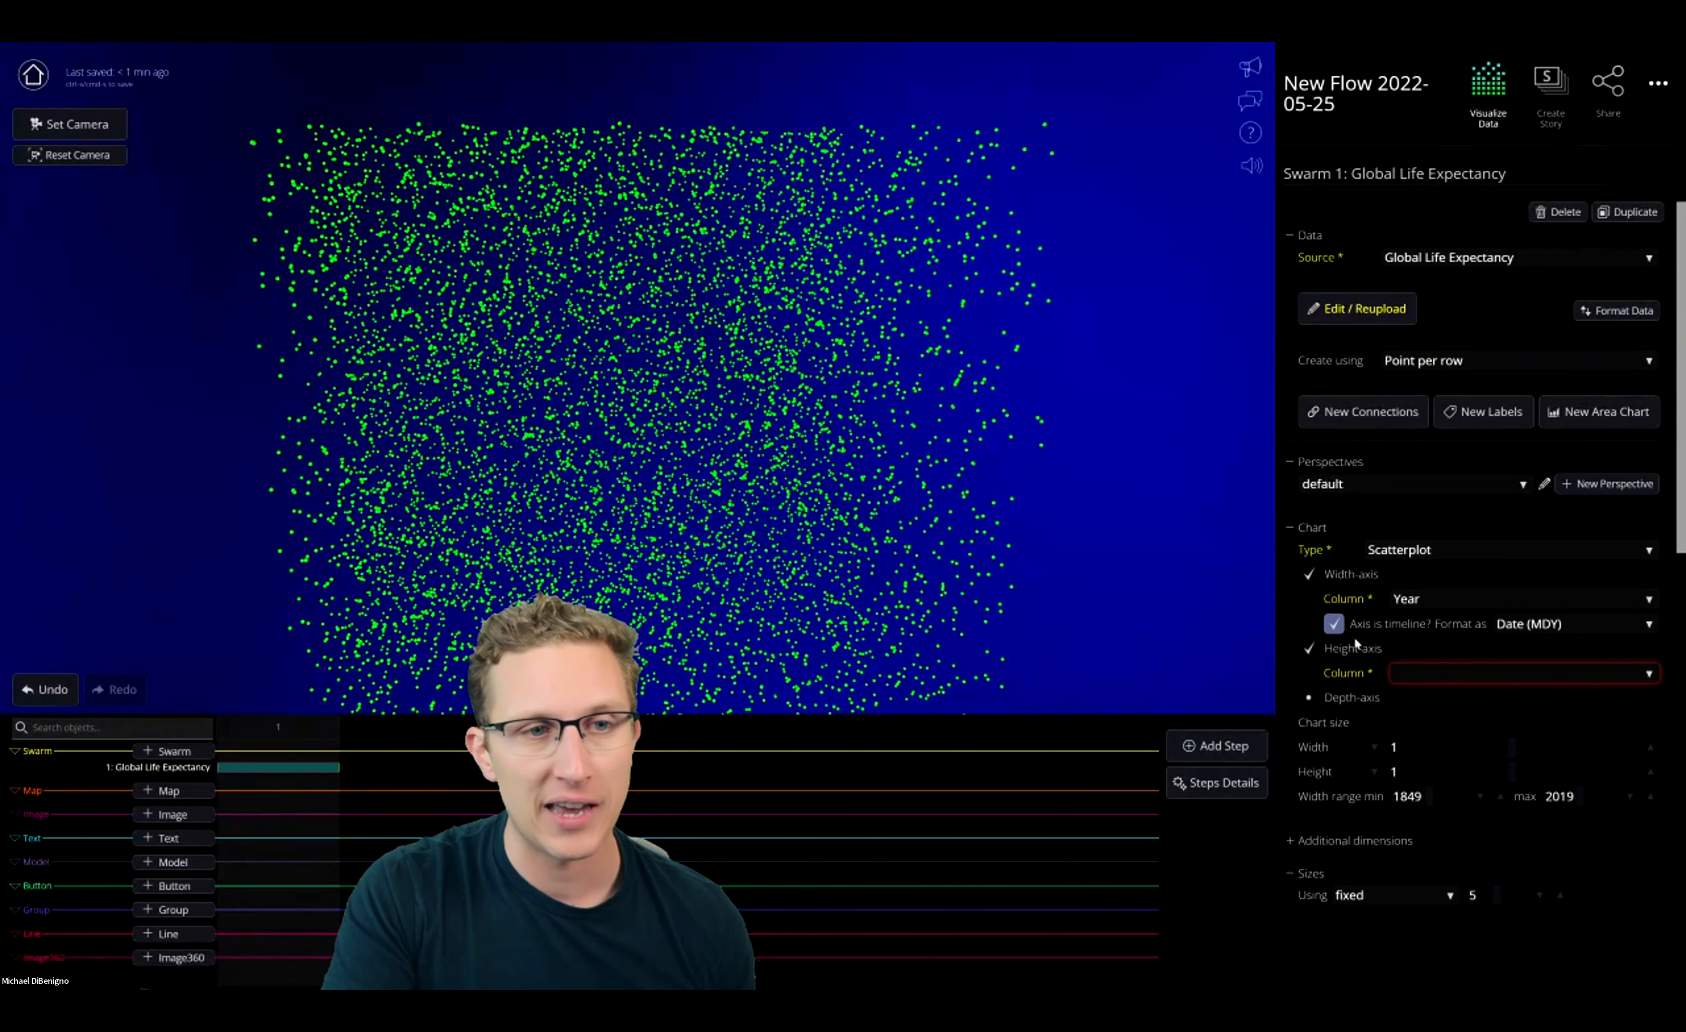
{"action": "left_click", "coordinate": [1433, 677]}
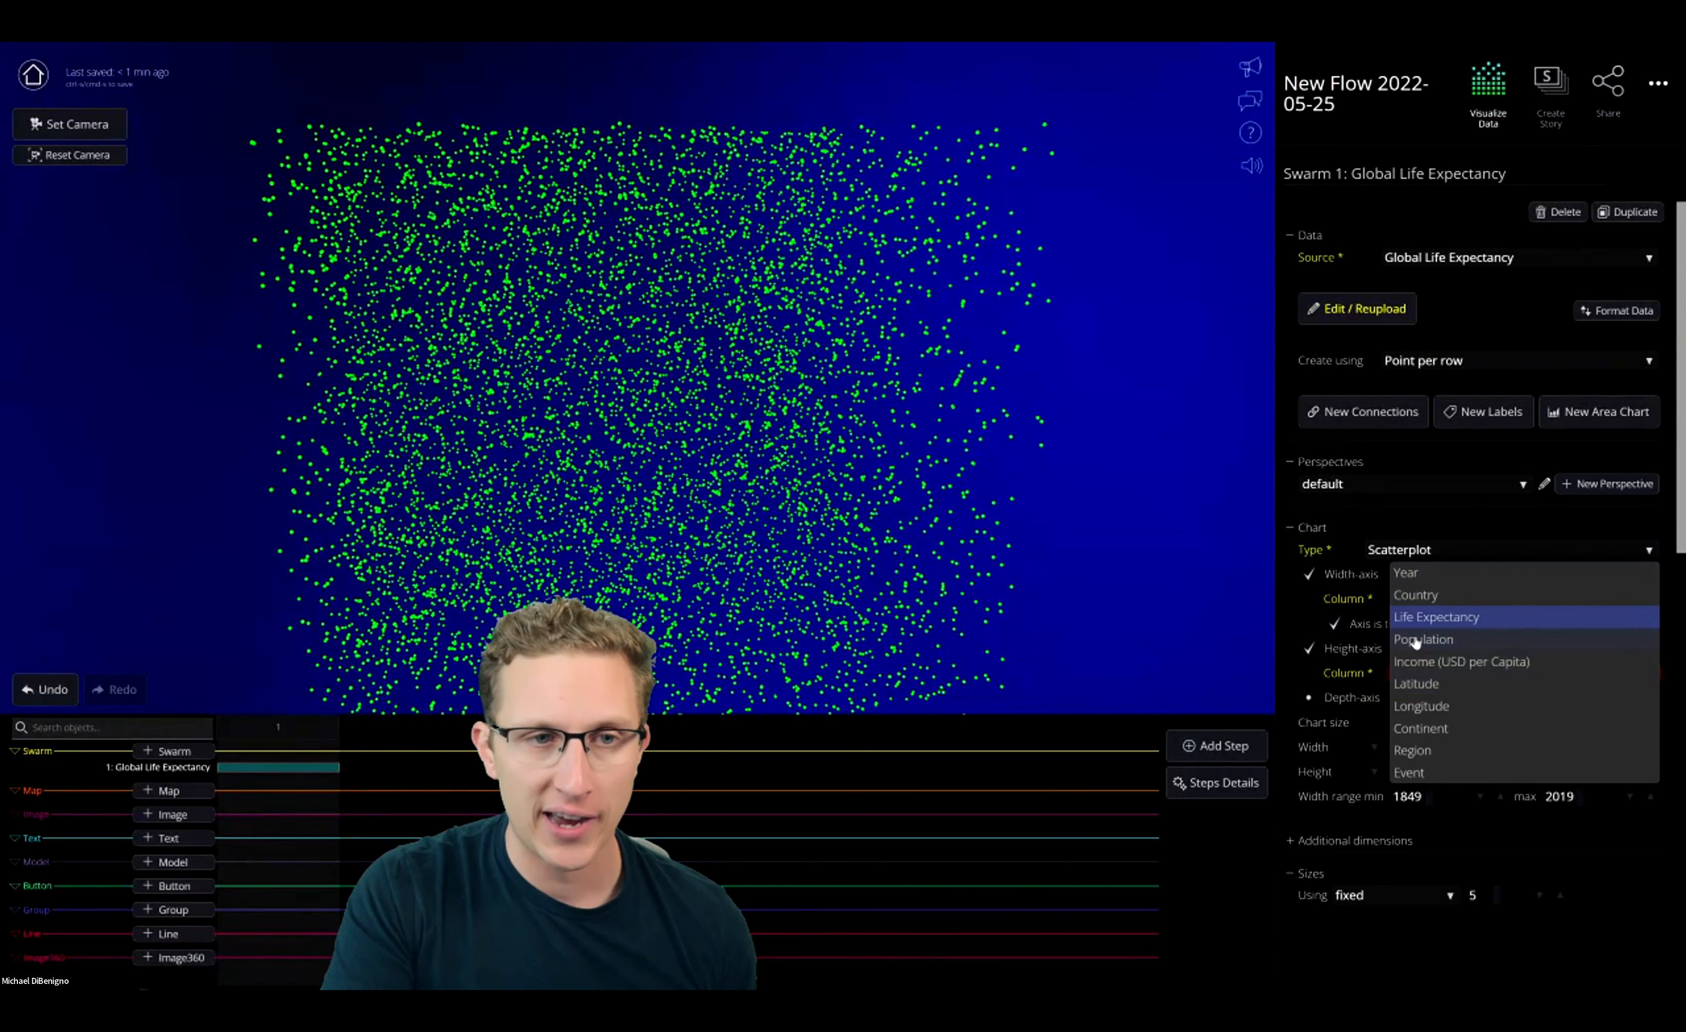
{"action": "left_click", "coordinate": [1445, 626]}
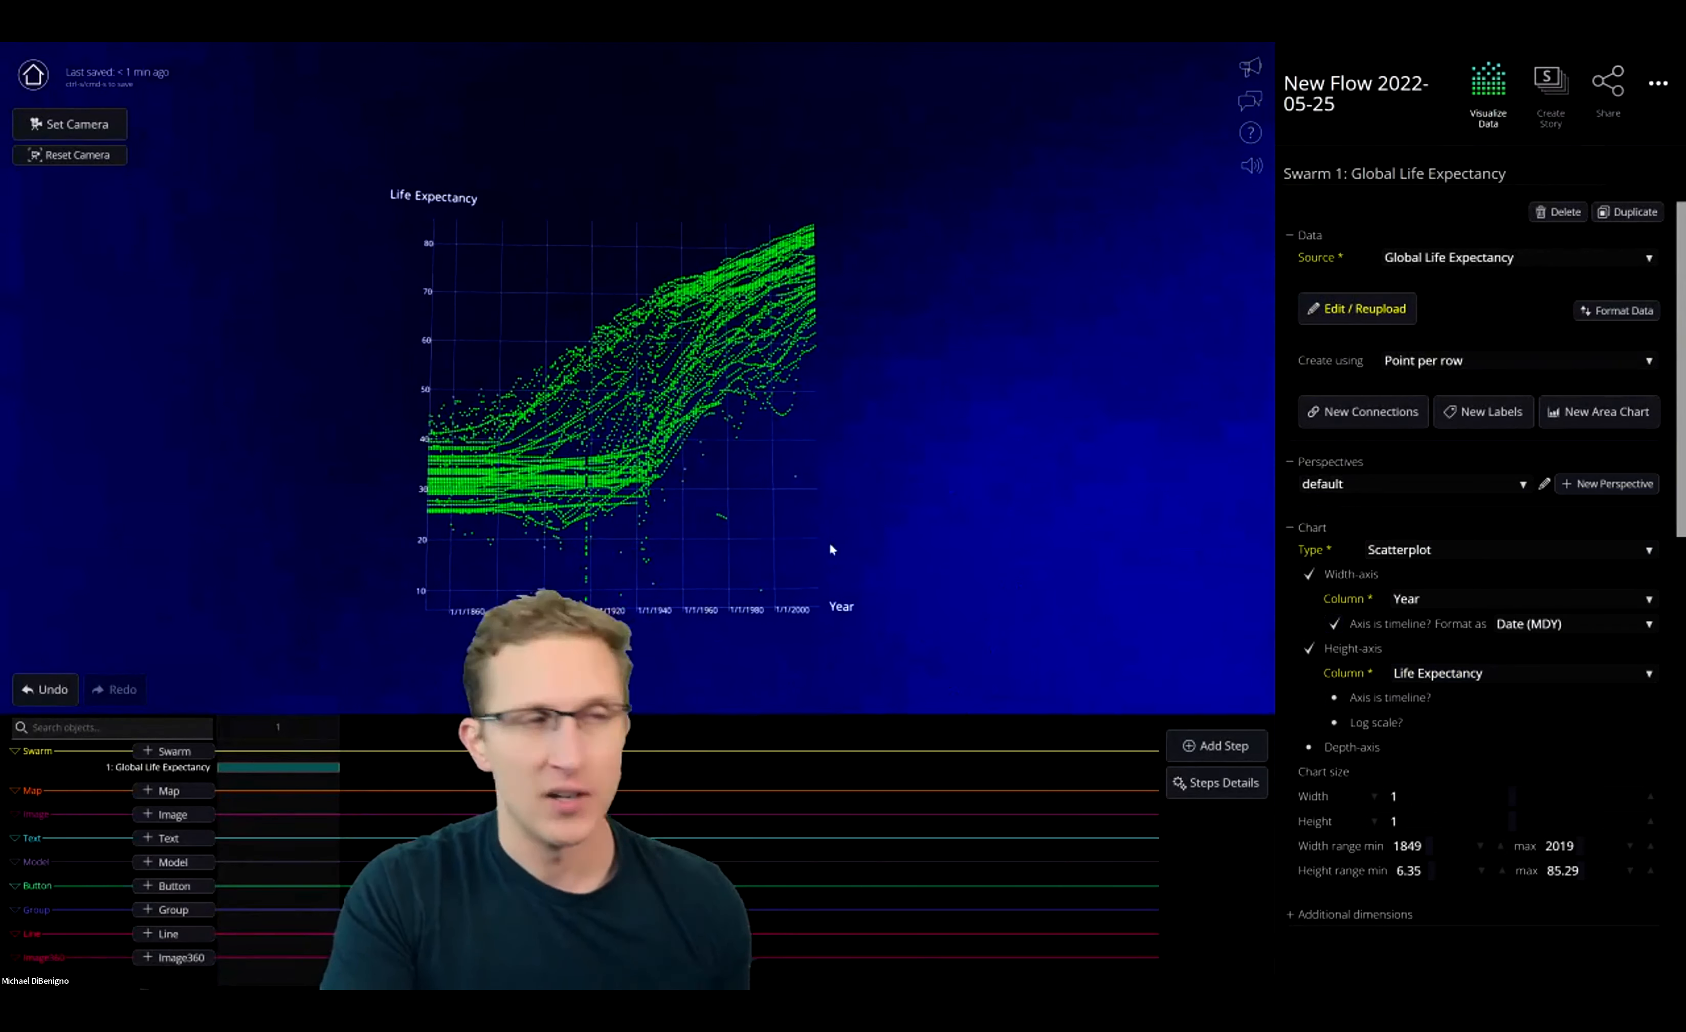
Color the swarm's points with a color scheme based on the Region column
{"action": "scroll", "coordinate": [1484, 645], "scroll_direction": "down", "scroll_amount": 6}
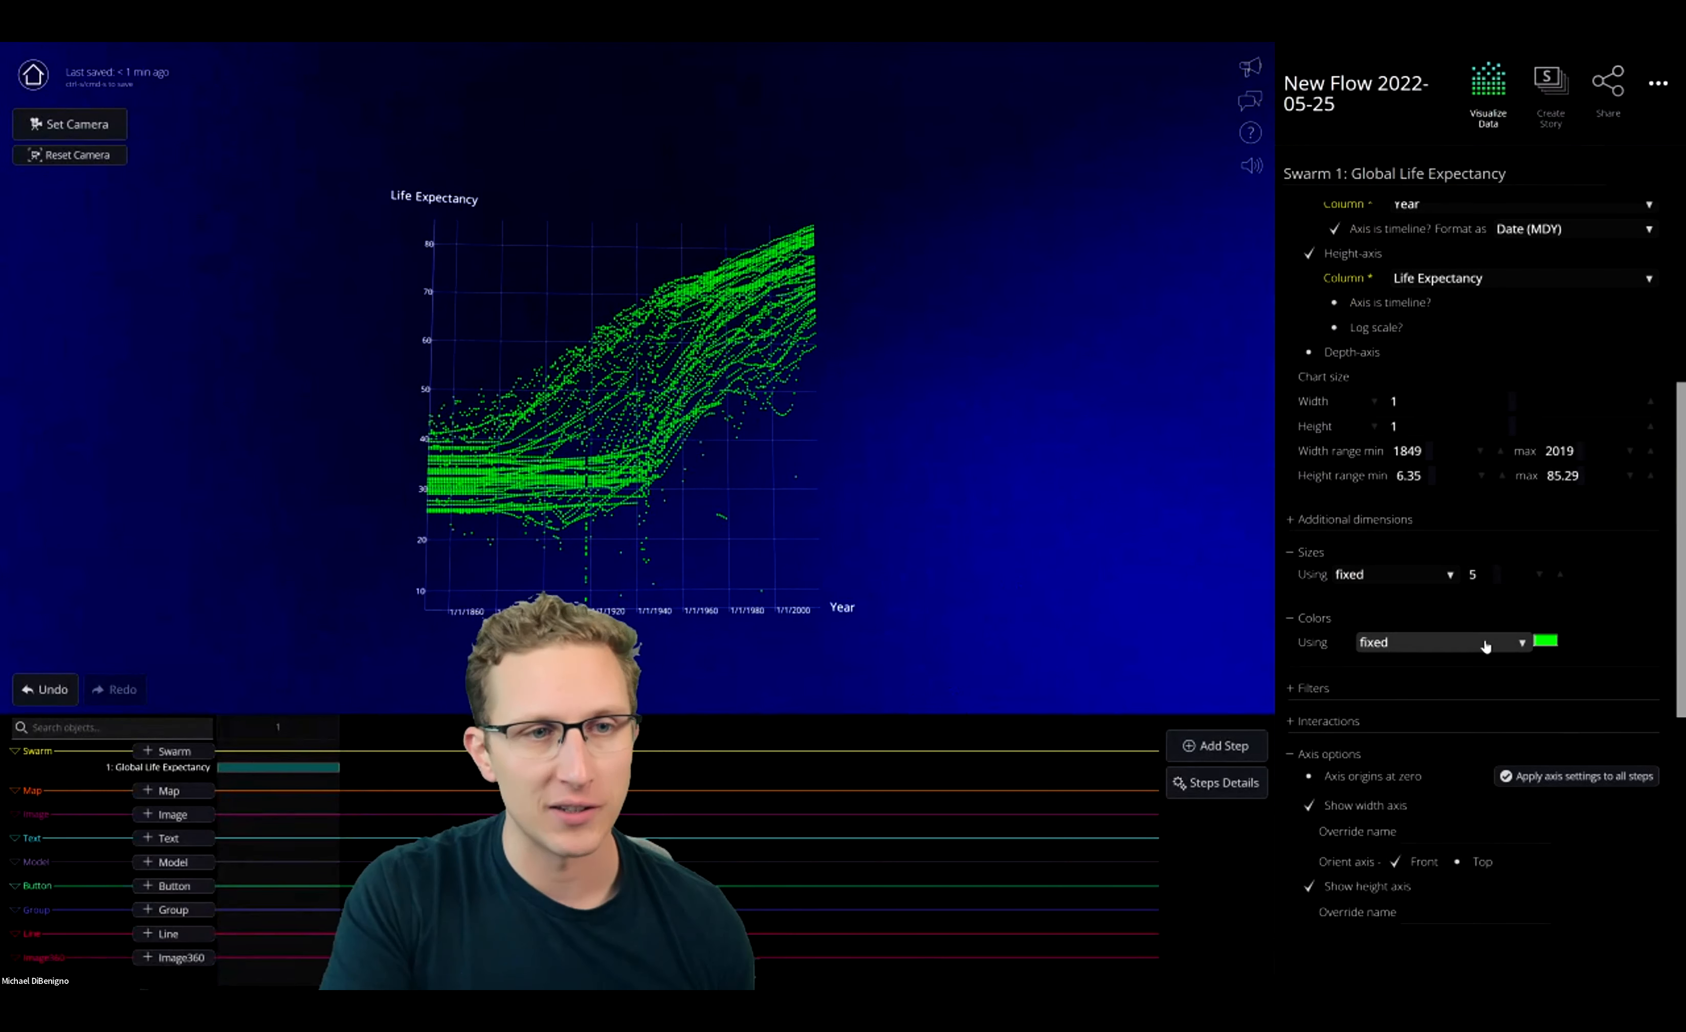
{"action": "left_click", "coordinate": [1495, 649]}
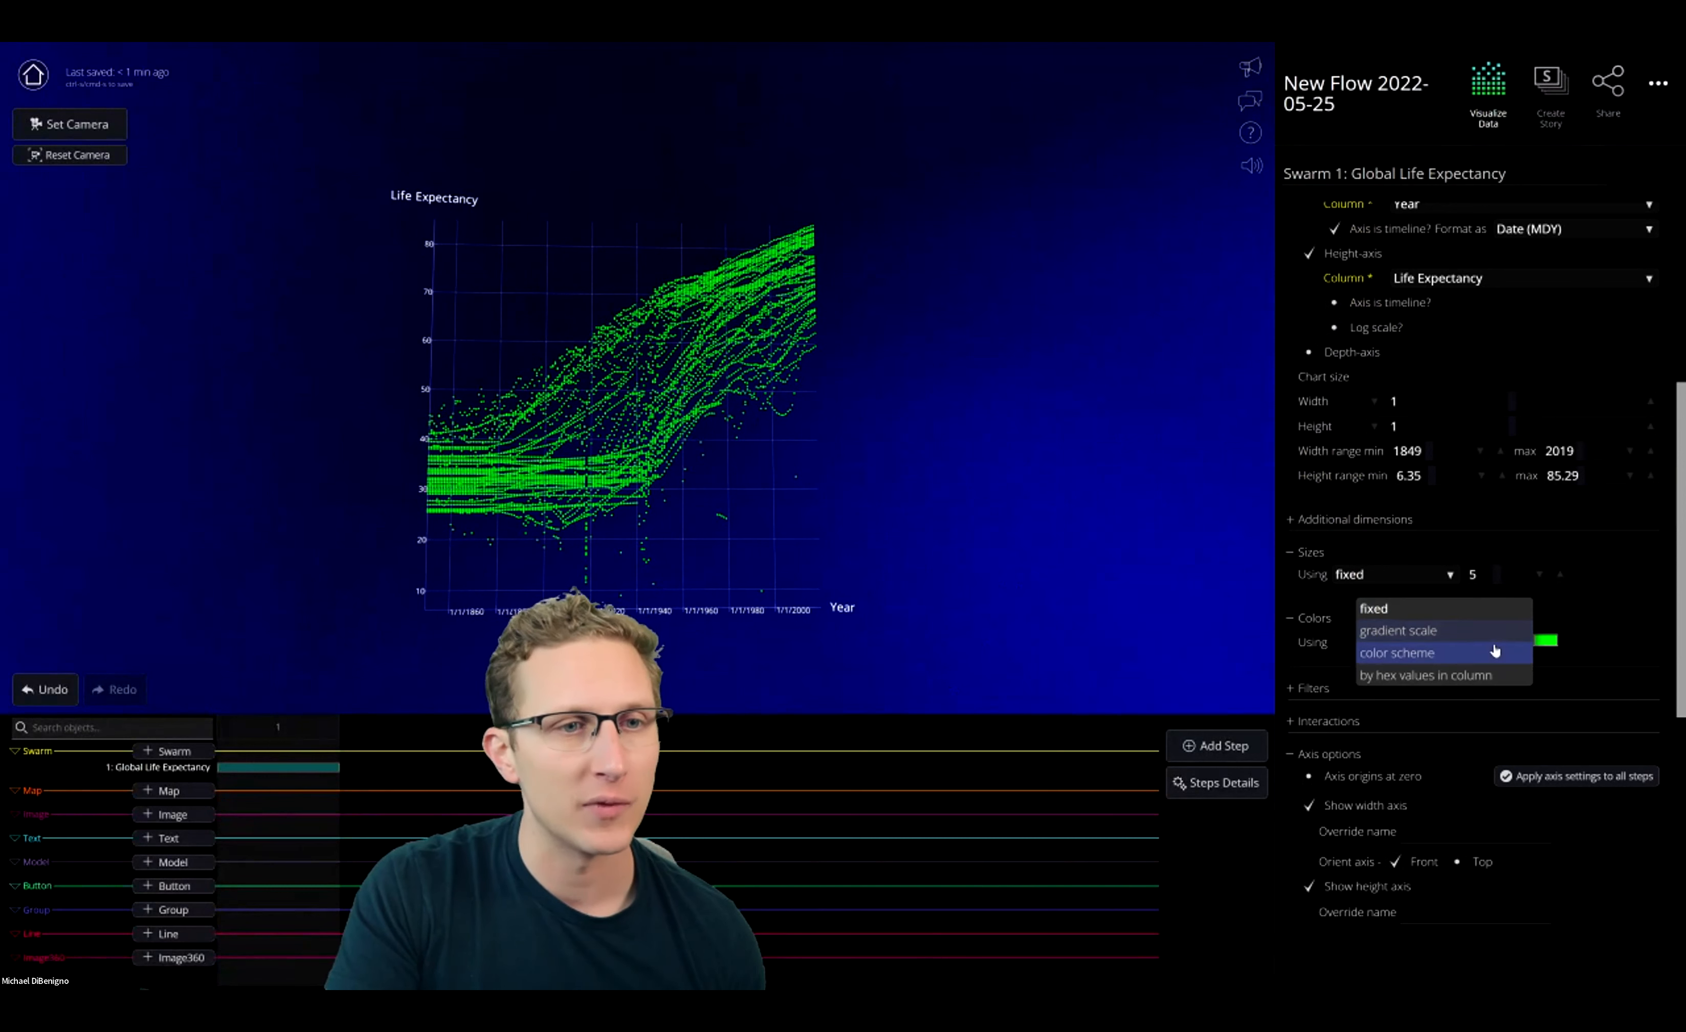
{"action": "left_click", "coordinate": [1410, 662]}
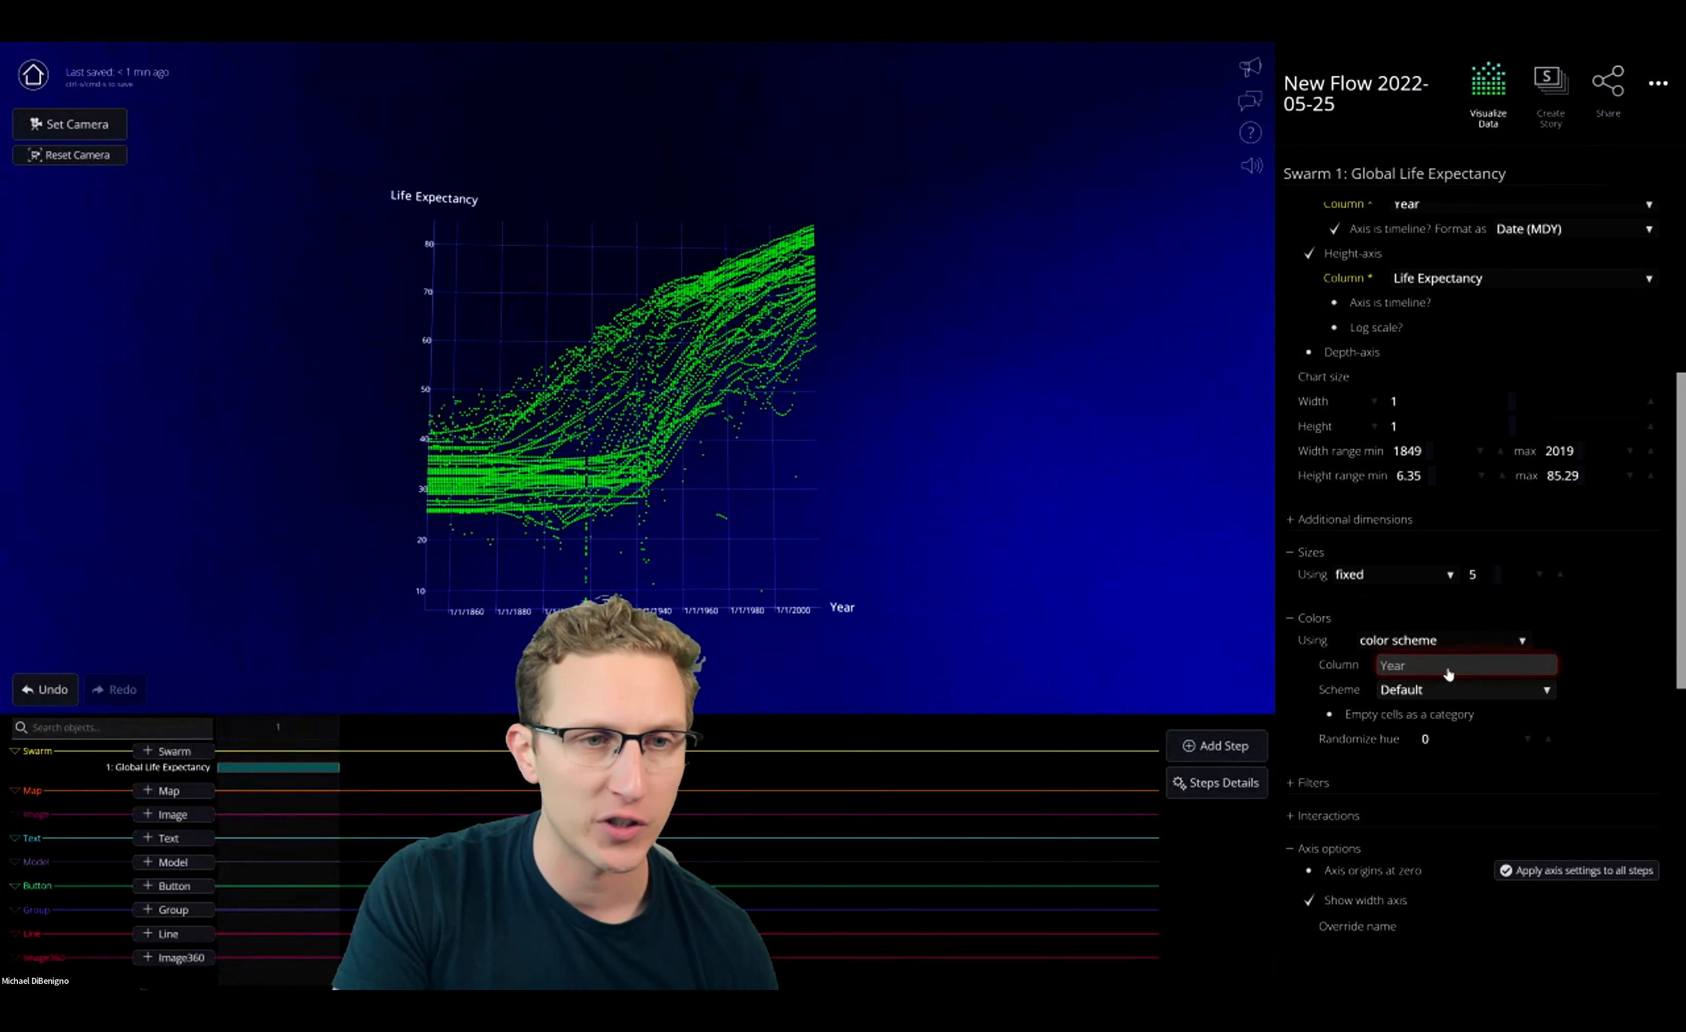
{"action": "left_click", "coordinate": [1443, 666]}
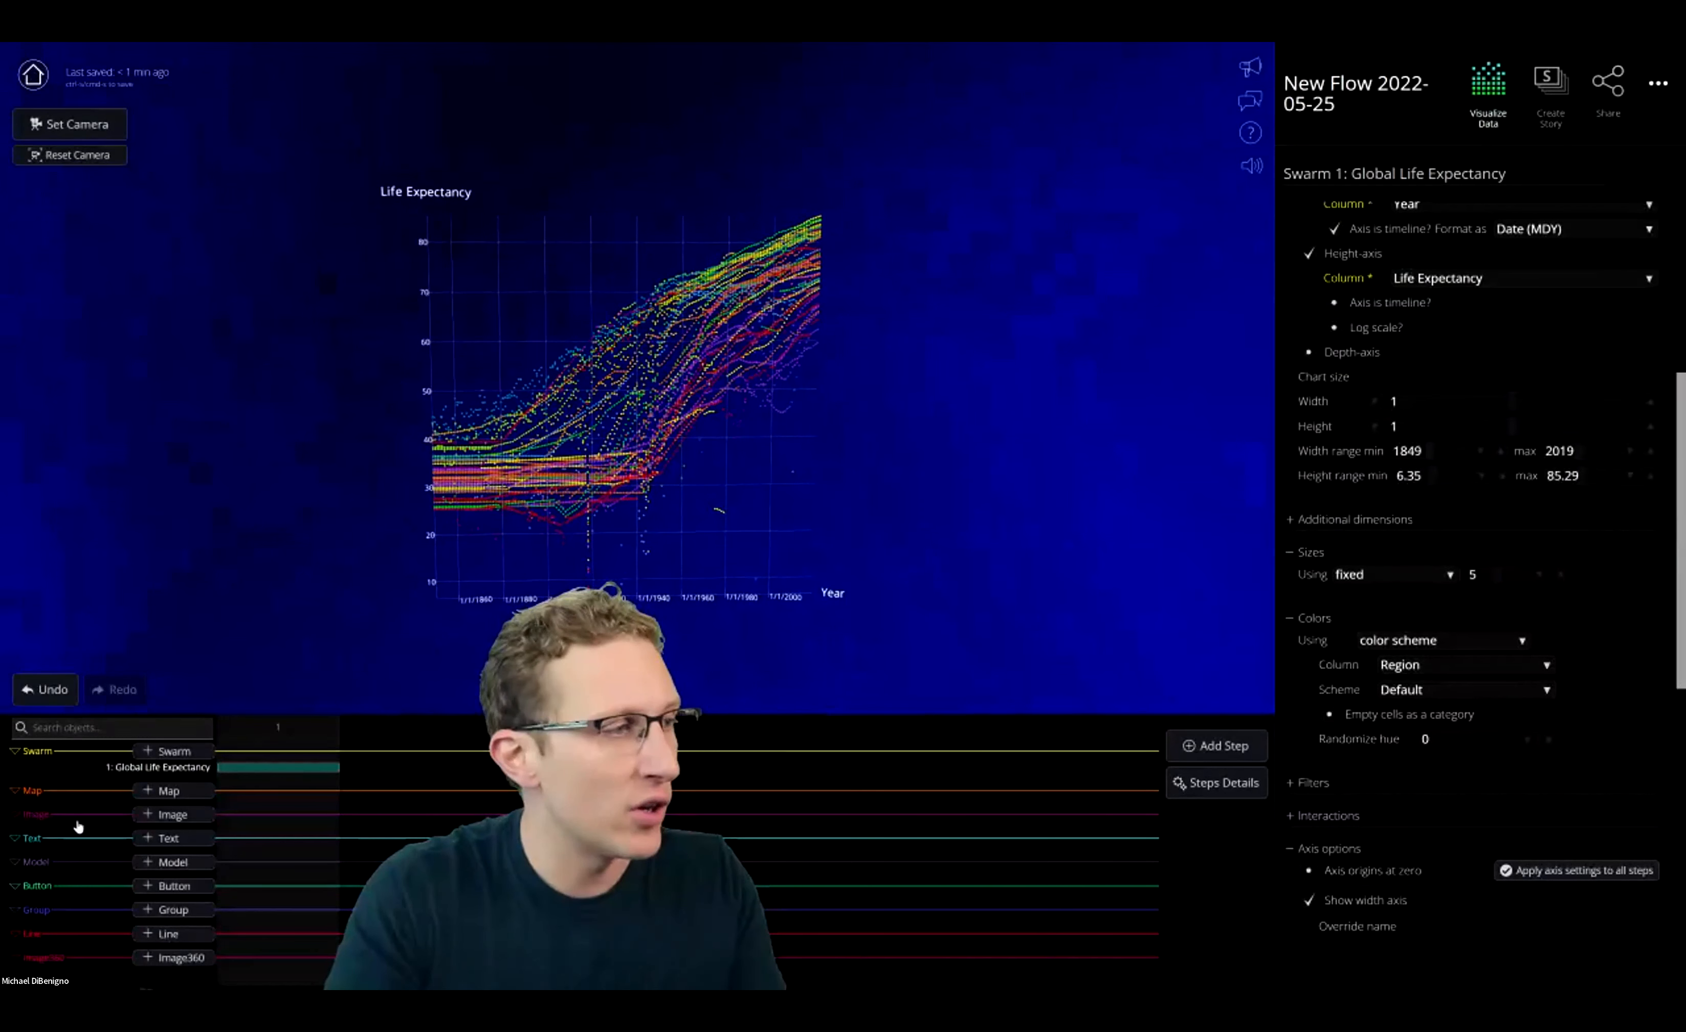
Enable the scatterplot's depth axis and assign the Continent column to it
{"action": "scroll", "coordinate": [1286, 628], "scroll_direction": "up", "scroll_amount": 5}
{"action": "left_click", "coordinate": [1309, 683]}
{"action": "left_click", "coordinate": [1453, 706]}
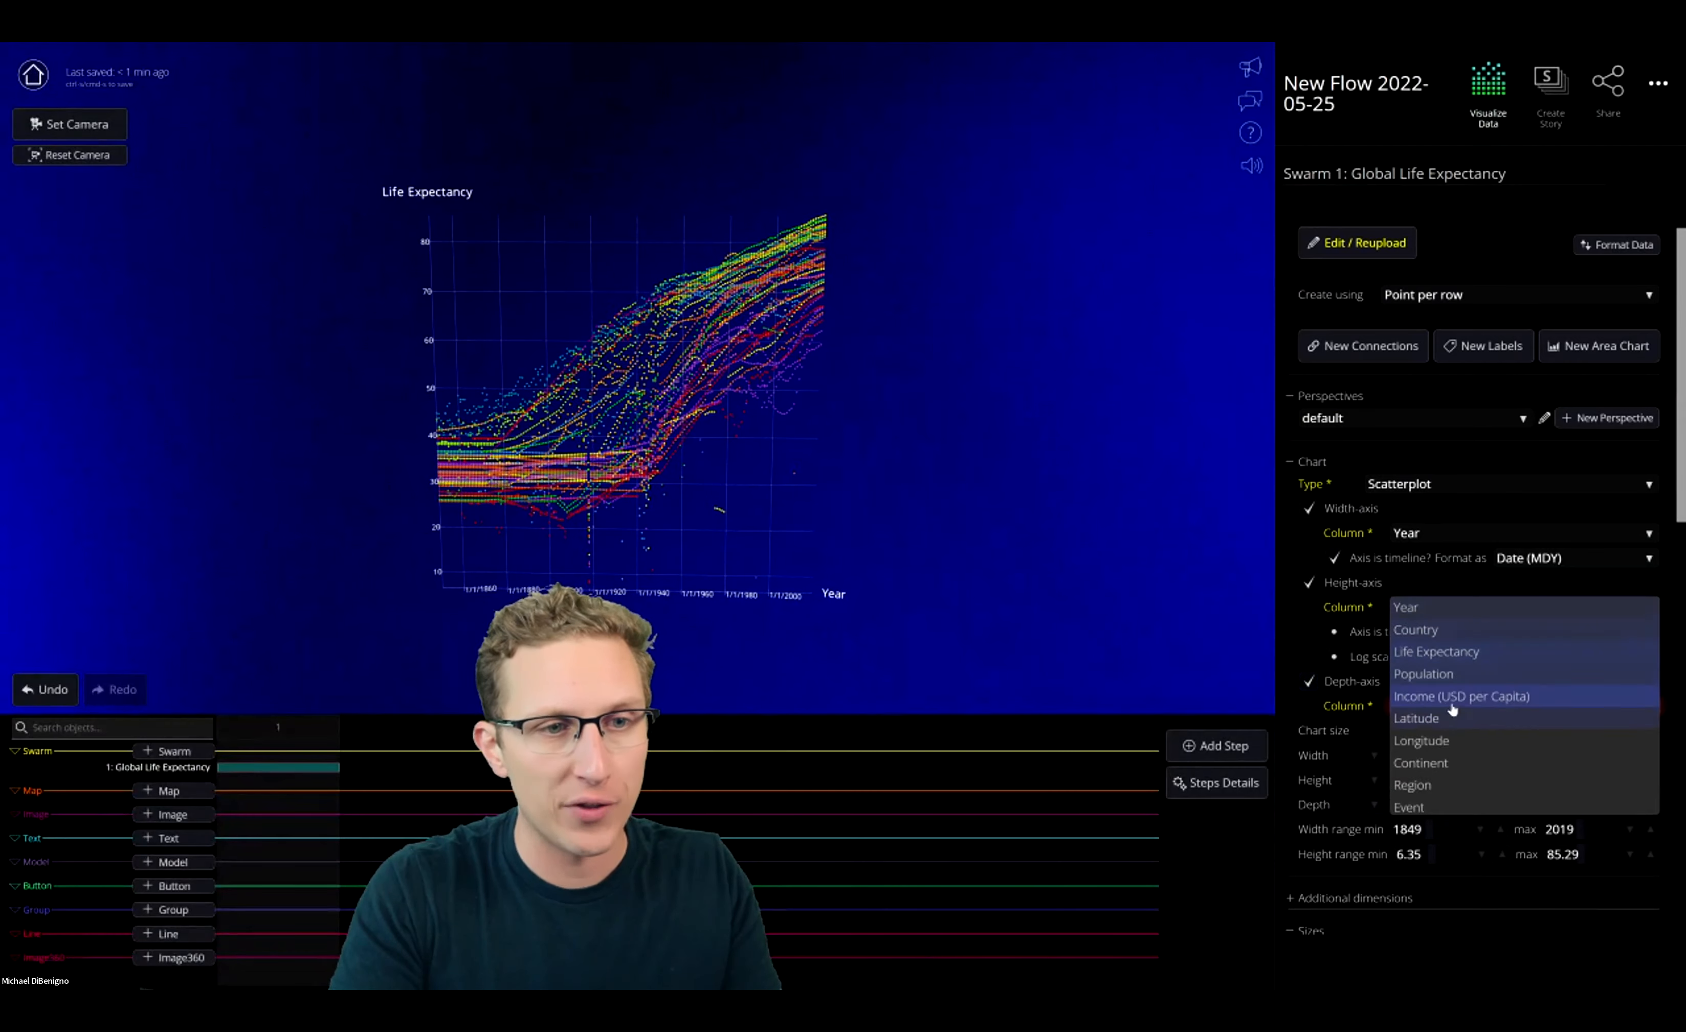
{"action": "left_click", "coordinate": [1452, 763]}
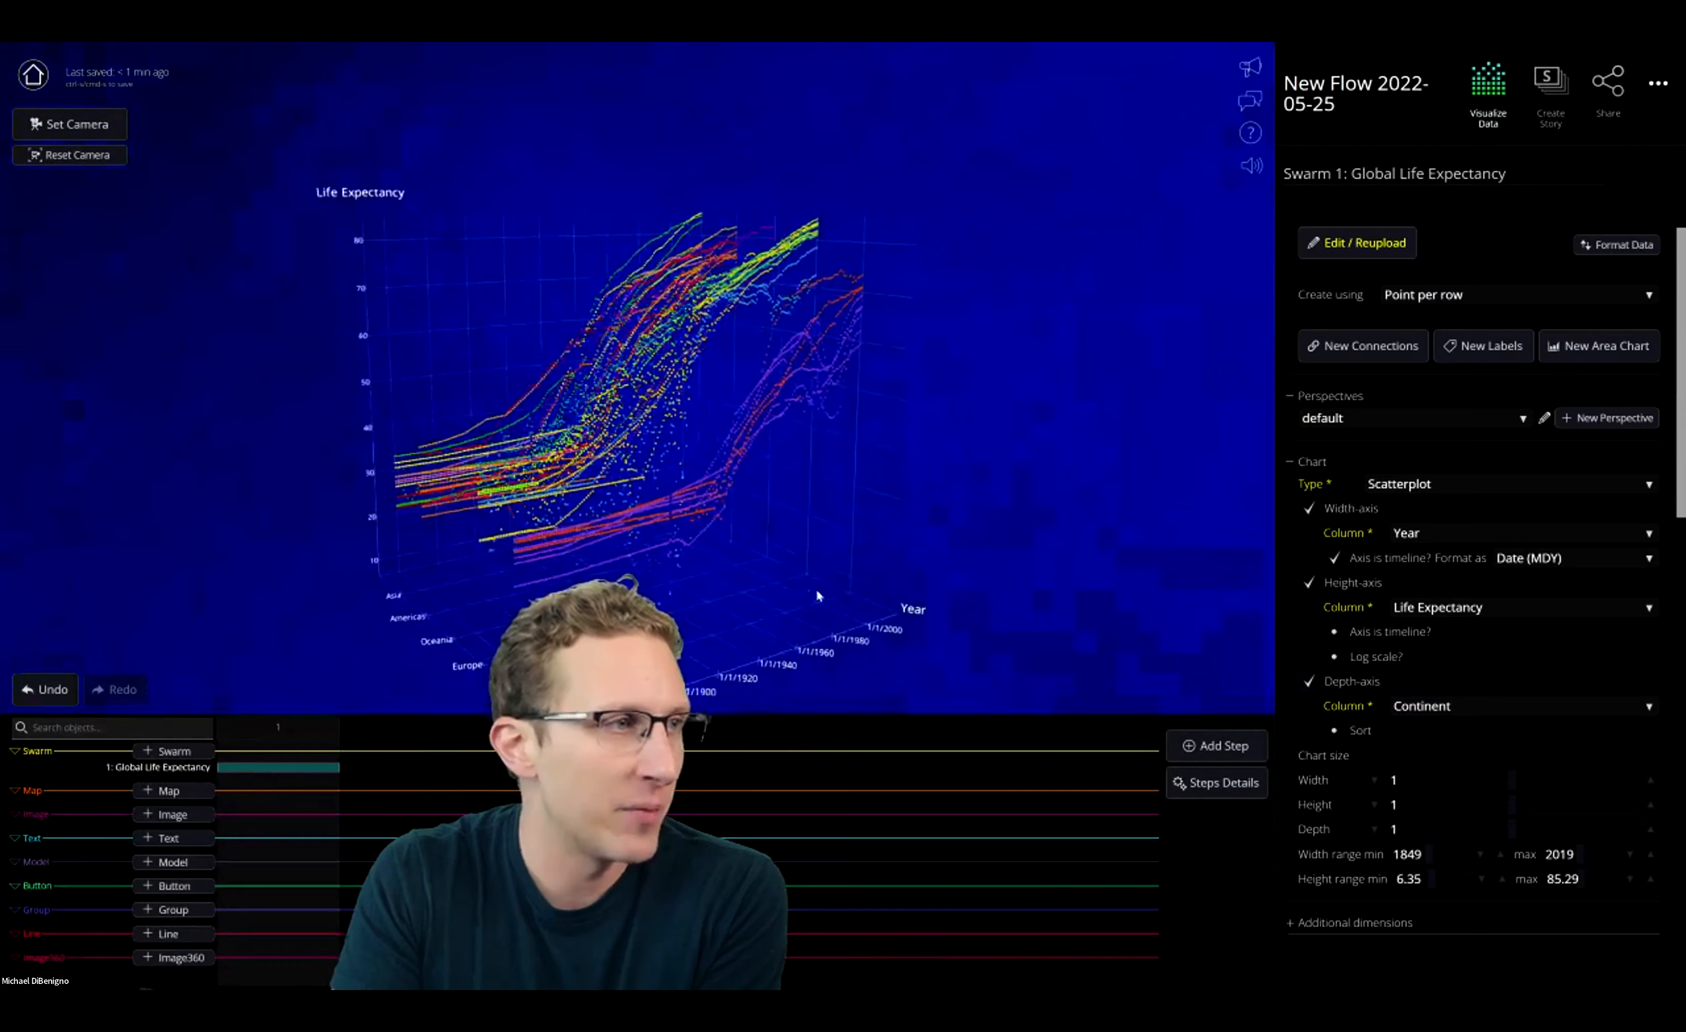
Change the color scheme's column to Continent
{"action": "scroll", "coordinate": [1562, 753], "scroll_direction": "down", "scroll_amount": 5}
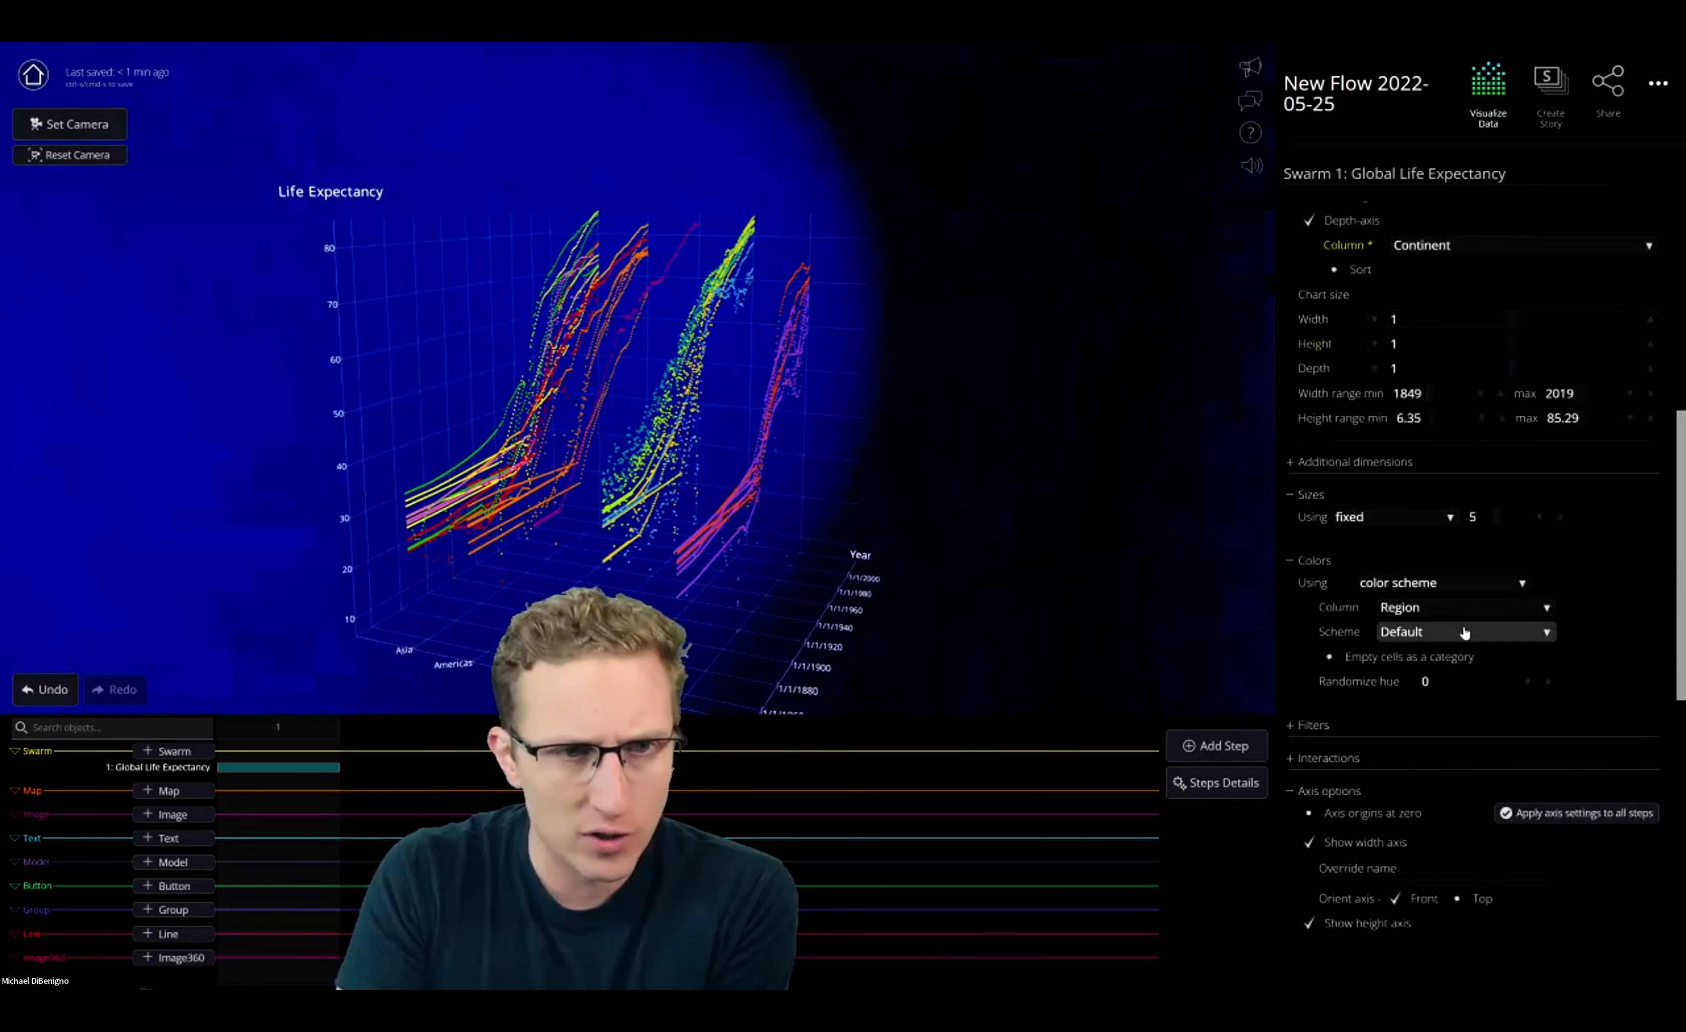
{"action": "left_click", "coordinate": [1453, 609]}
{"action": "left_click", "coordinate": [1408, 657]}
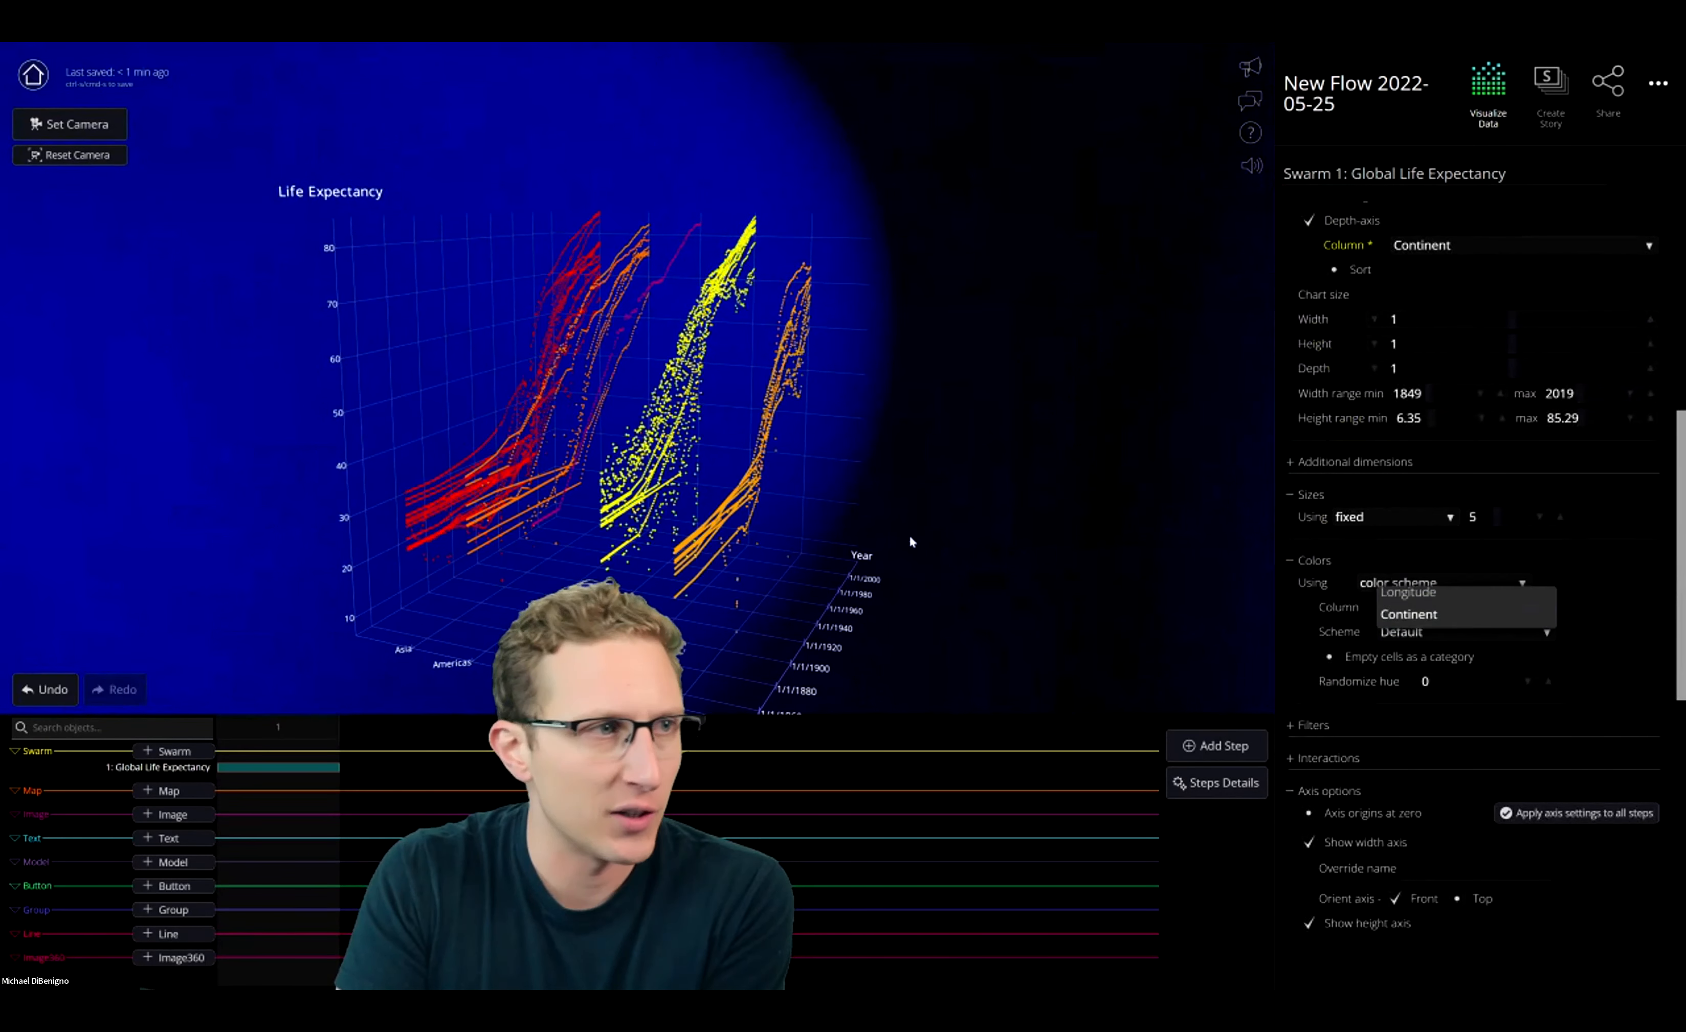
Examine the 3D scatterplot from several angles to compare life expectancy curves across the continents
{"action": "left_click_drag", "start_coordinate": [648, 575], "coordinate": [956, 615]}
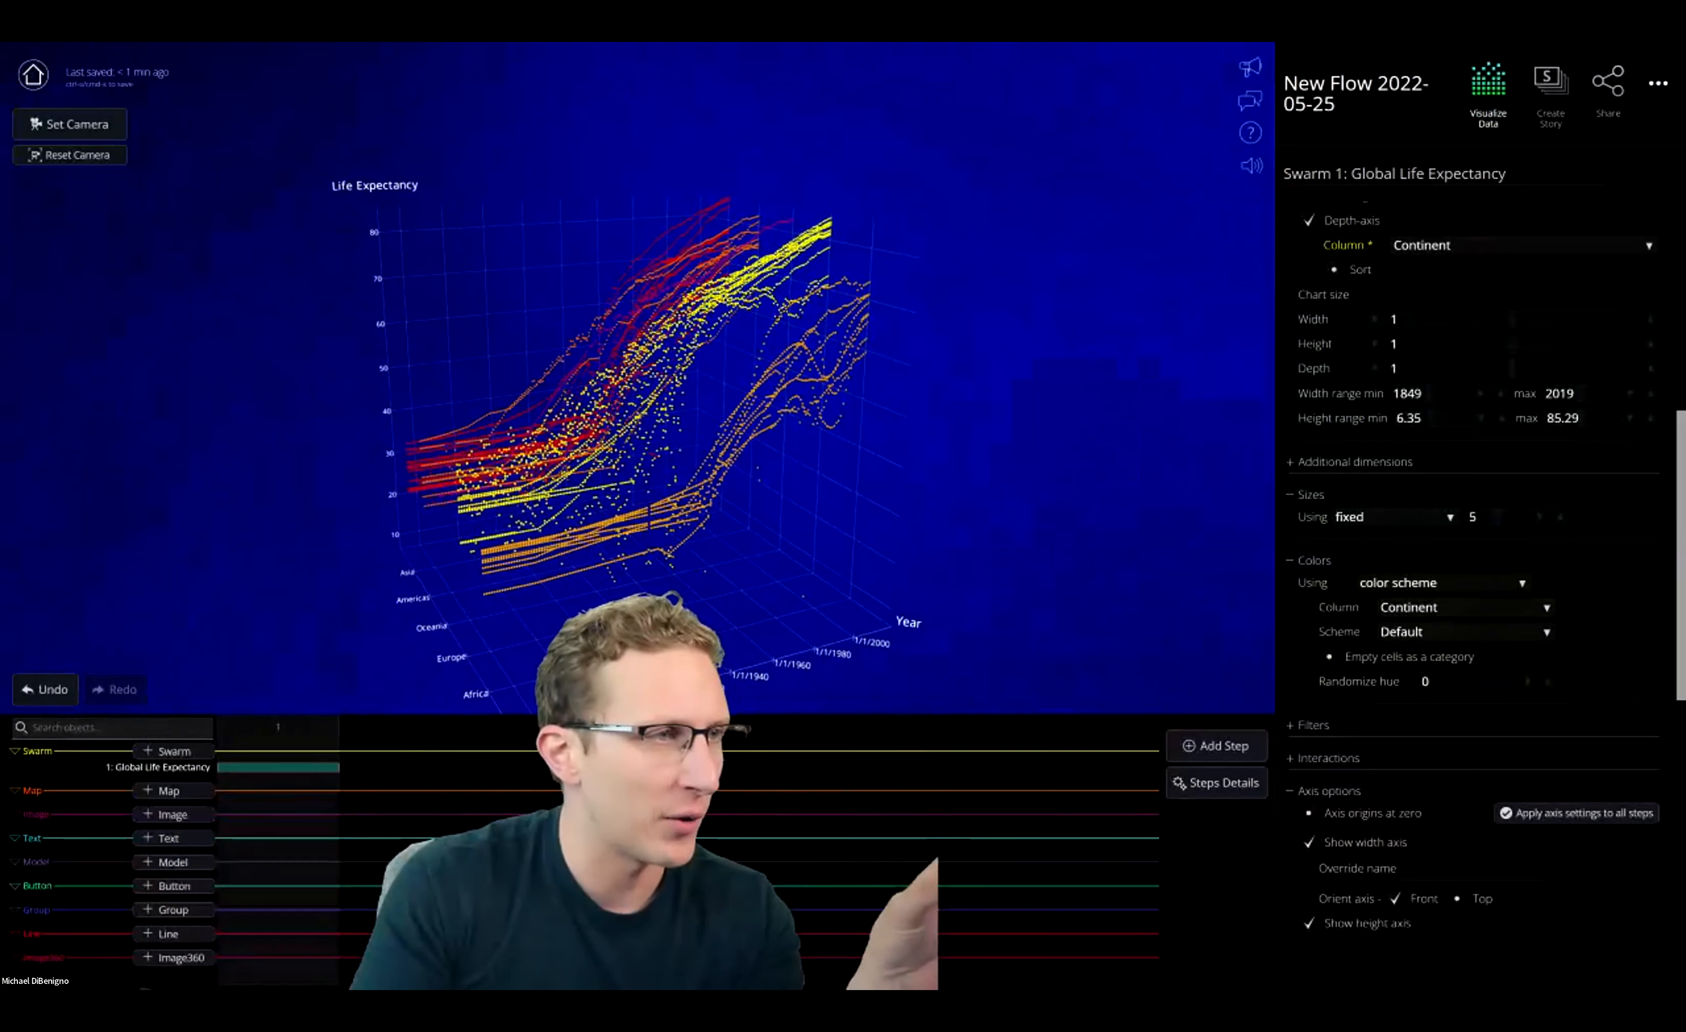
{"action": "left_click_drag", "start_coordinate": [1024, 546], "coordinate": [1149, 501]}
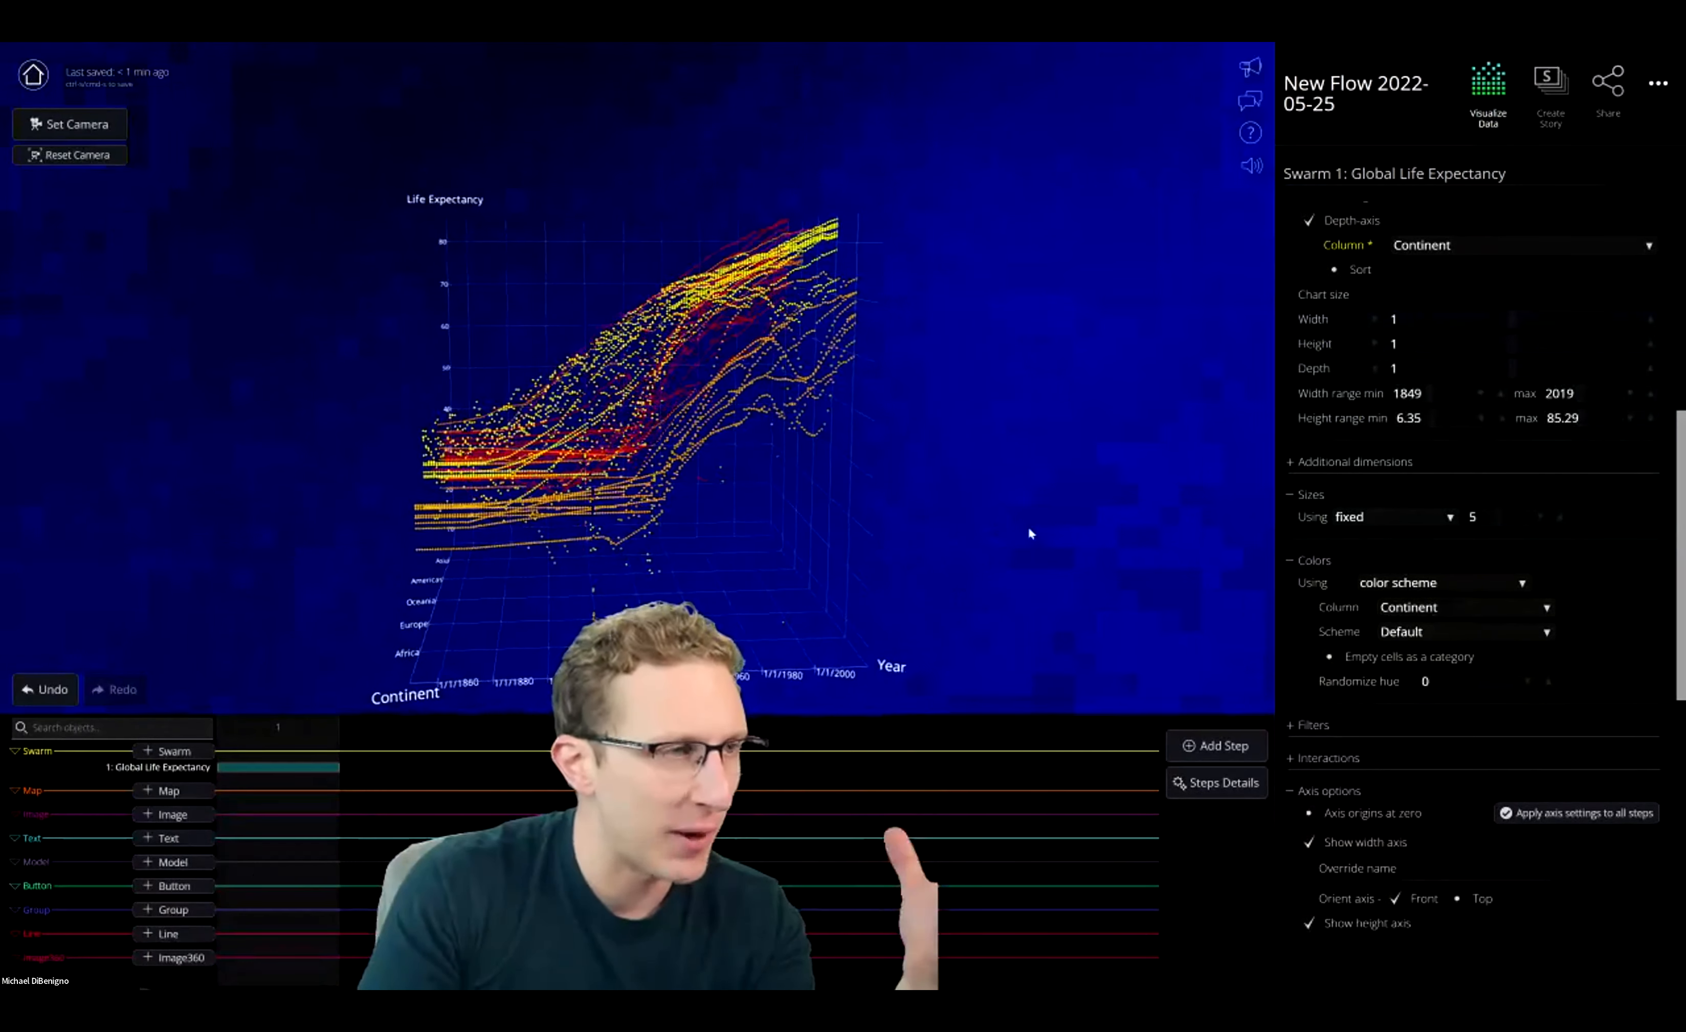
{"action": "scroll", "coordinate": [768, 536], "scroll_direction": "up", "scroll_amount": 3}
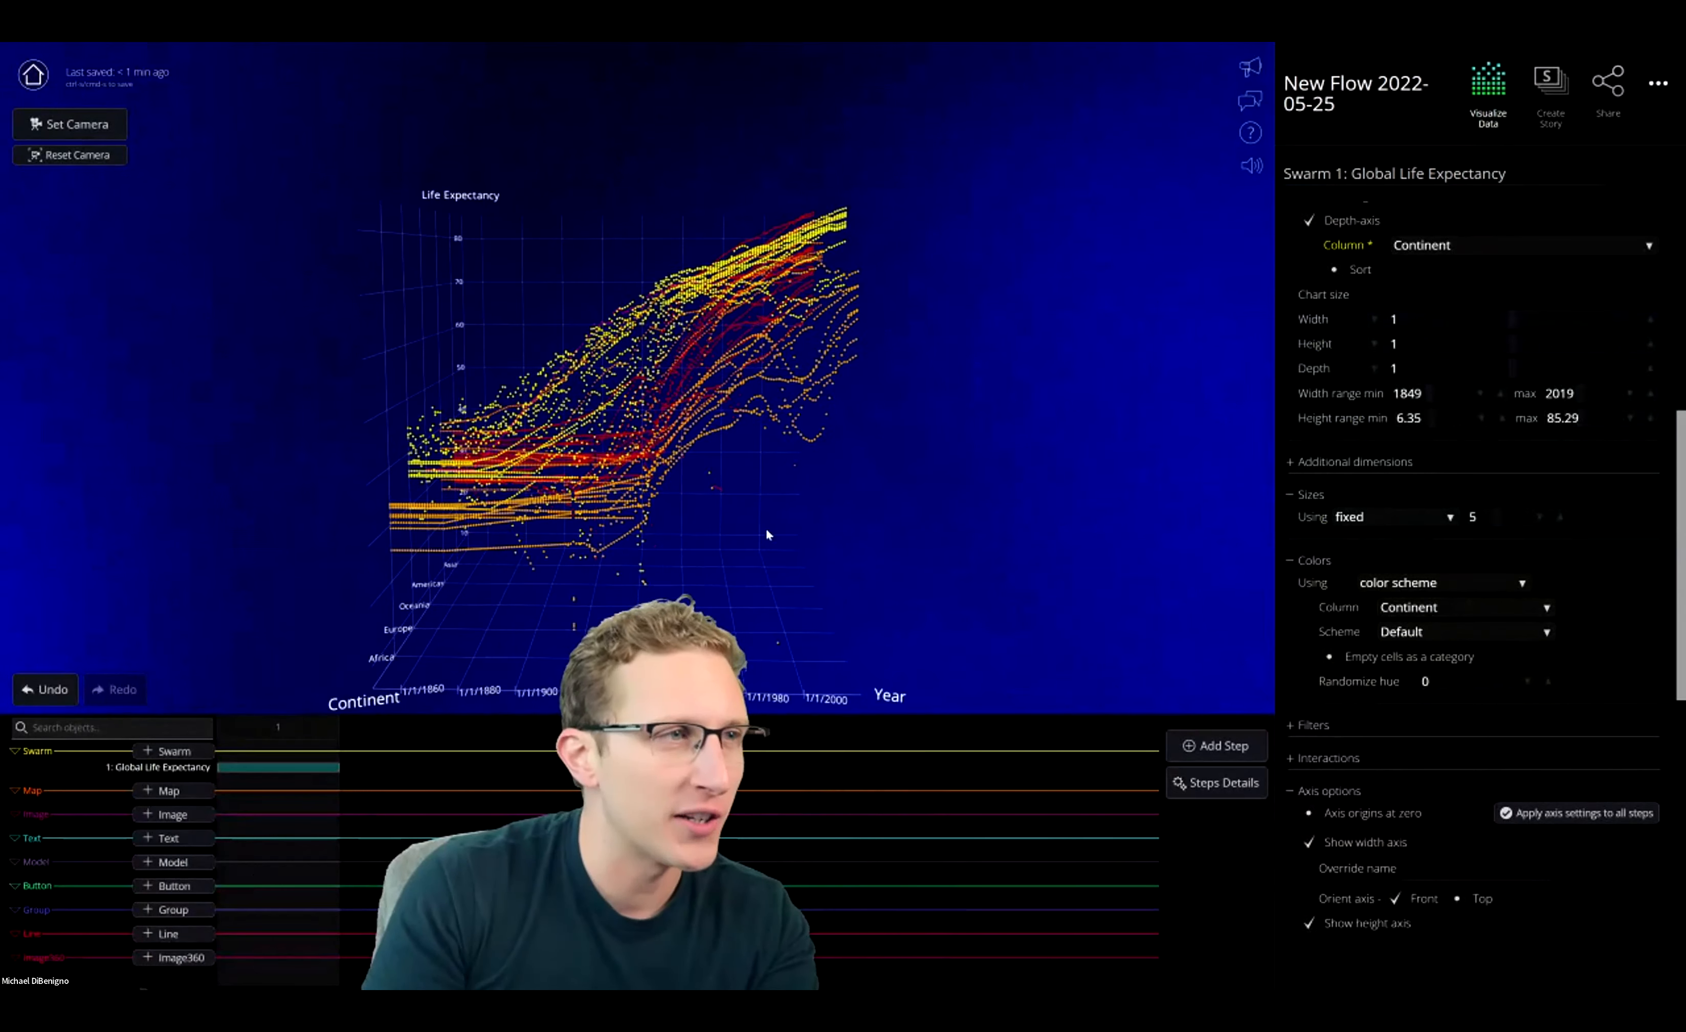
{"action": "left_click_drag", "start_coordinate": [743, 580], "coordinate": [790, 576]}
{"action": "scroll", "coordinate": [872, 565], "scroll_direction": "down", "scroll_amount": 3}
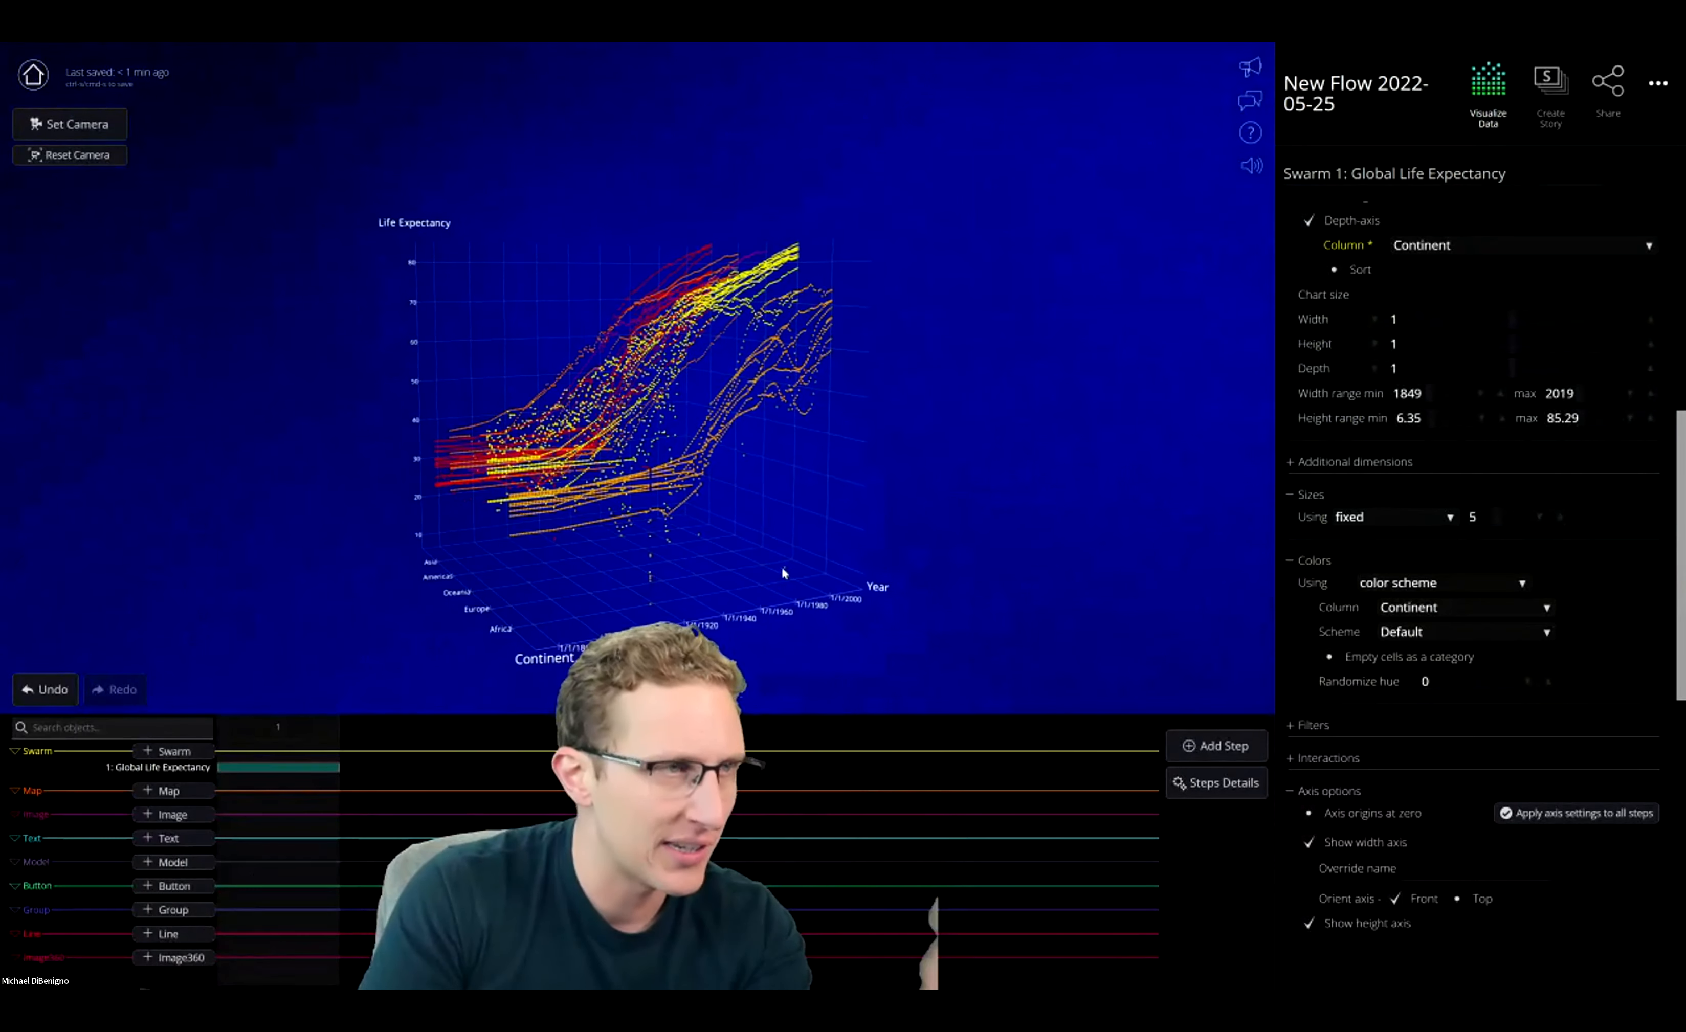
{"action": "scroll", "coordinate": [1525, 662], "scroll_direction": "up", "scroll_amount": 10}
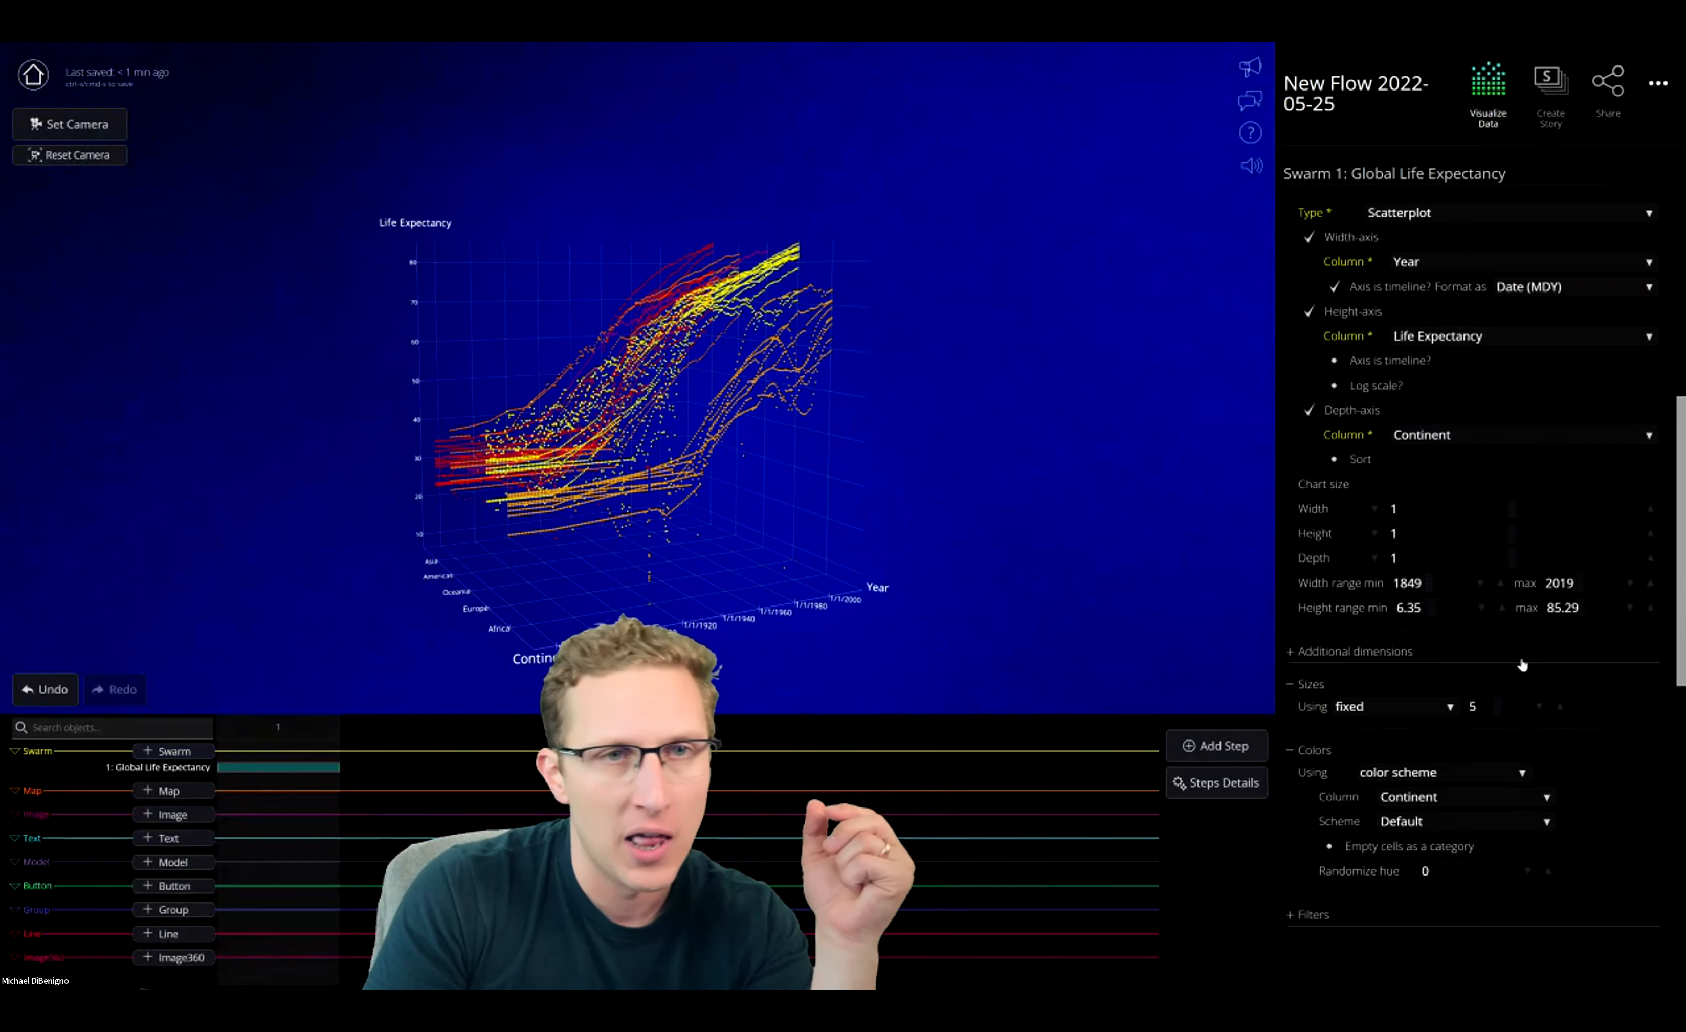
Add connections to the swarm that join dots when their Country column values match
{"action": "left_click", "coordinate": [1371, 424]}
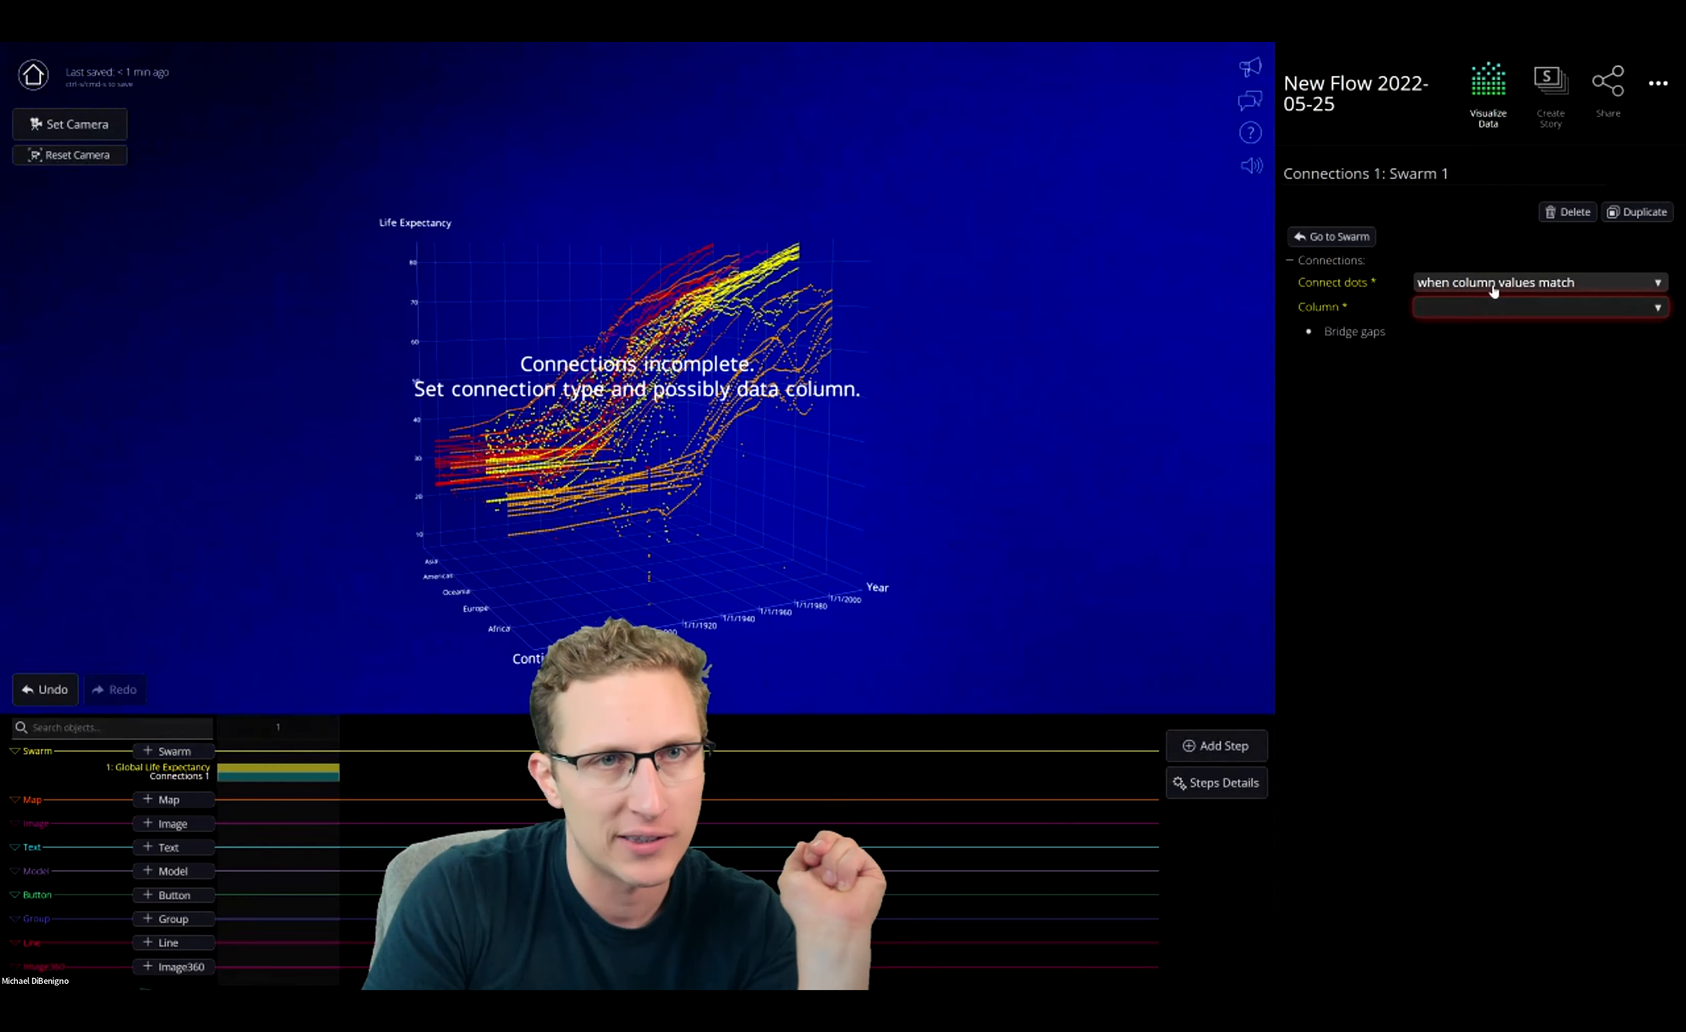
{"action": "left_click", "coordinate": [1492, 313]}
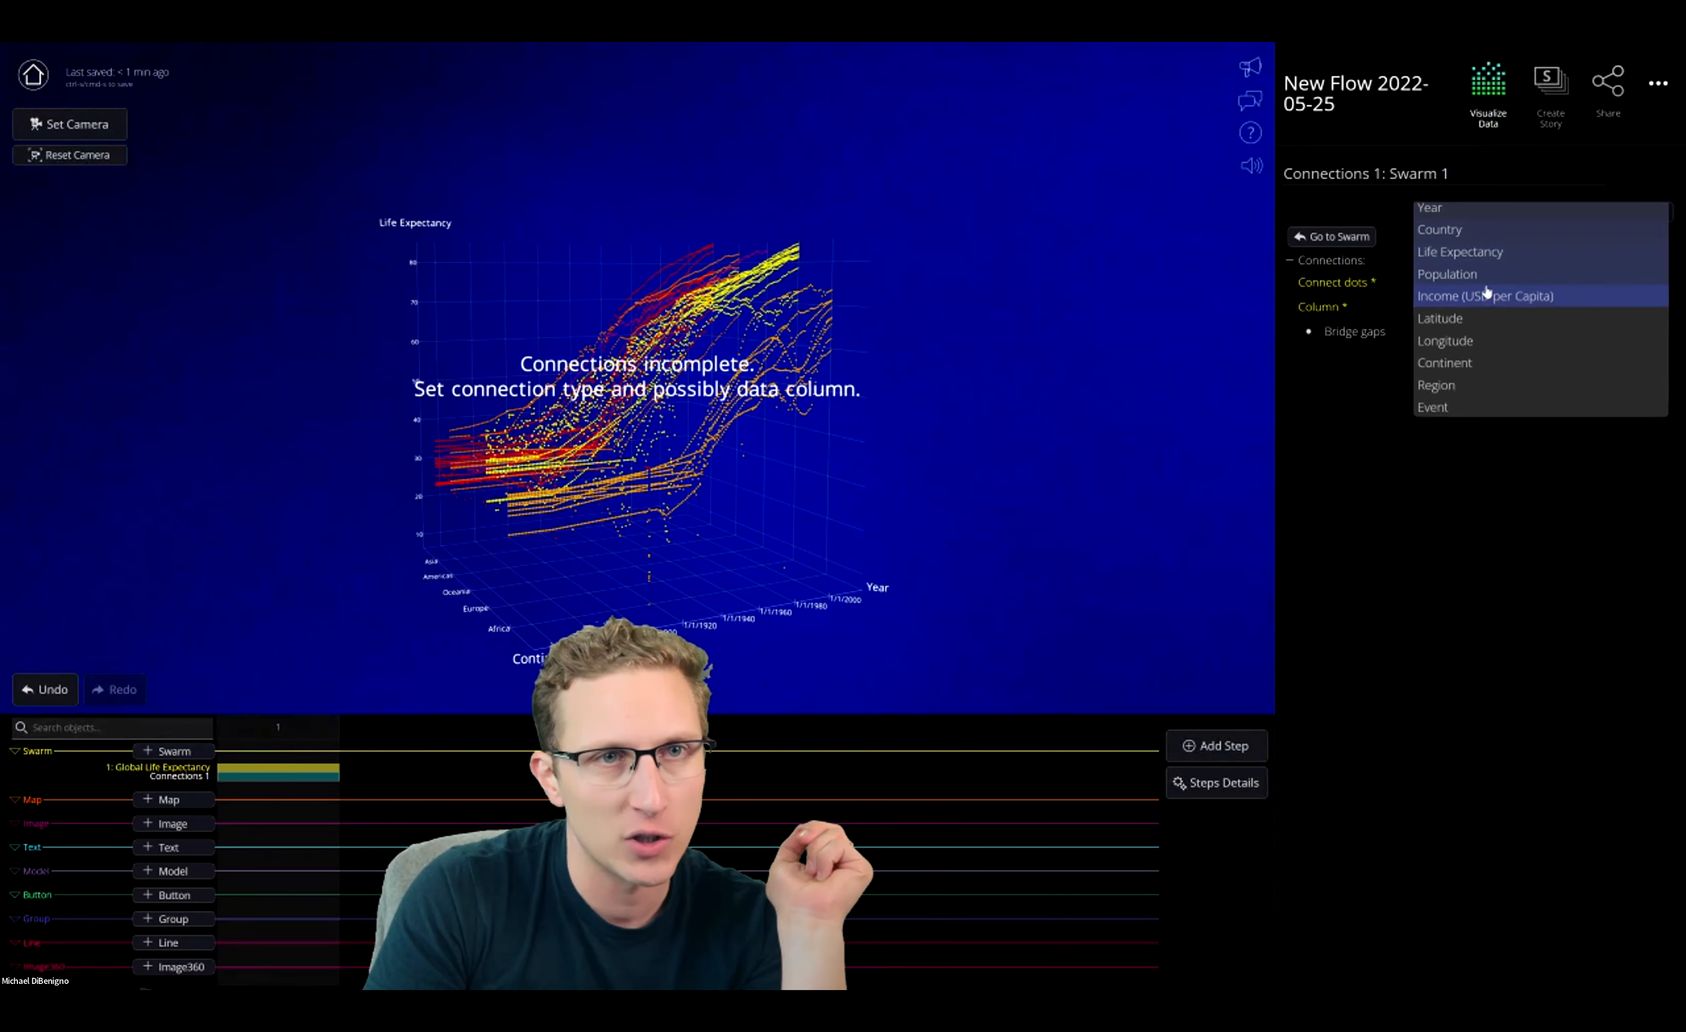
{"action": "left_click", "coordinate": [1462, 232]}
{"action": "left_click_drag", "start_coordinate": [918, 532], "coordinate": [699, 694]}
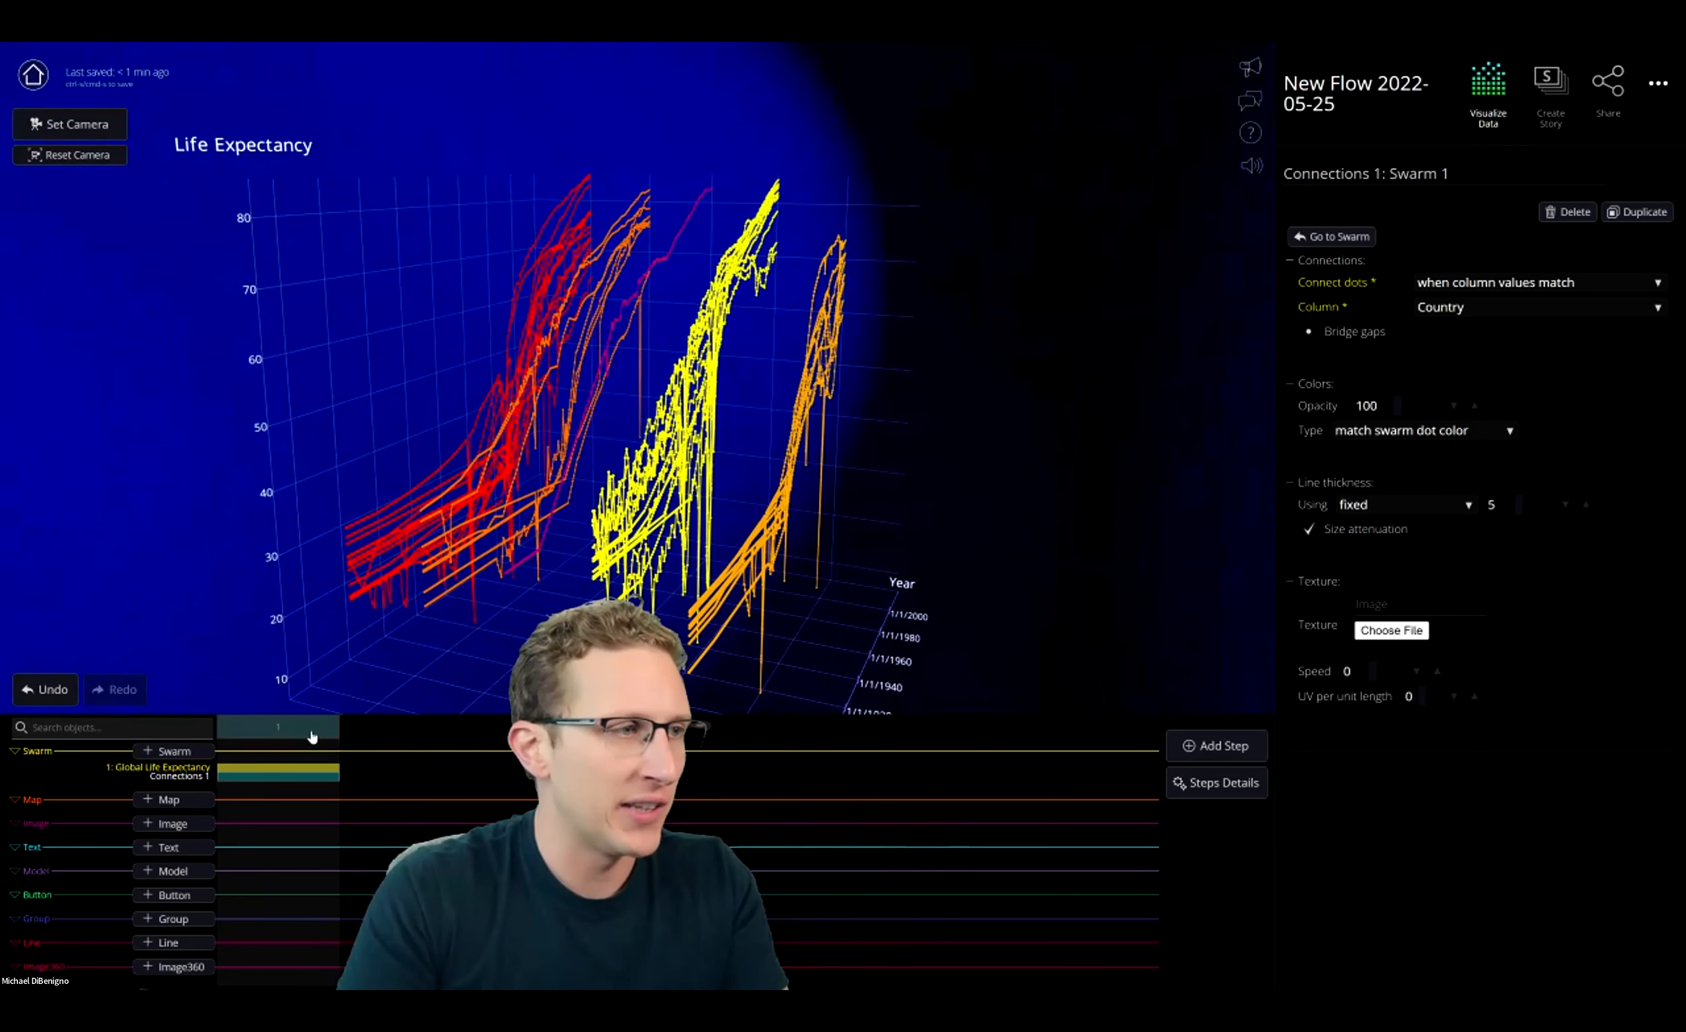
Add a second step by duplicating the current one, and select its Global Life Expectancy swarm
{"action": "left_click", "coordinate": [1190, 752]}
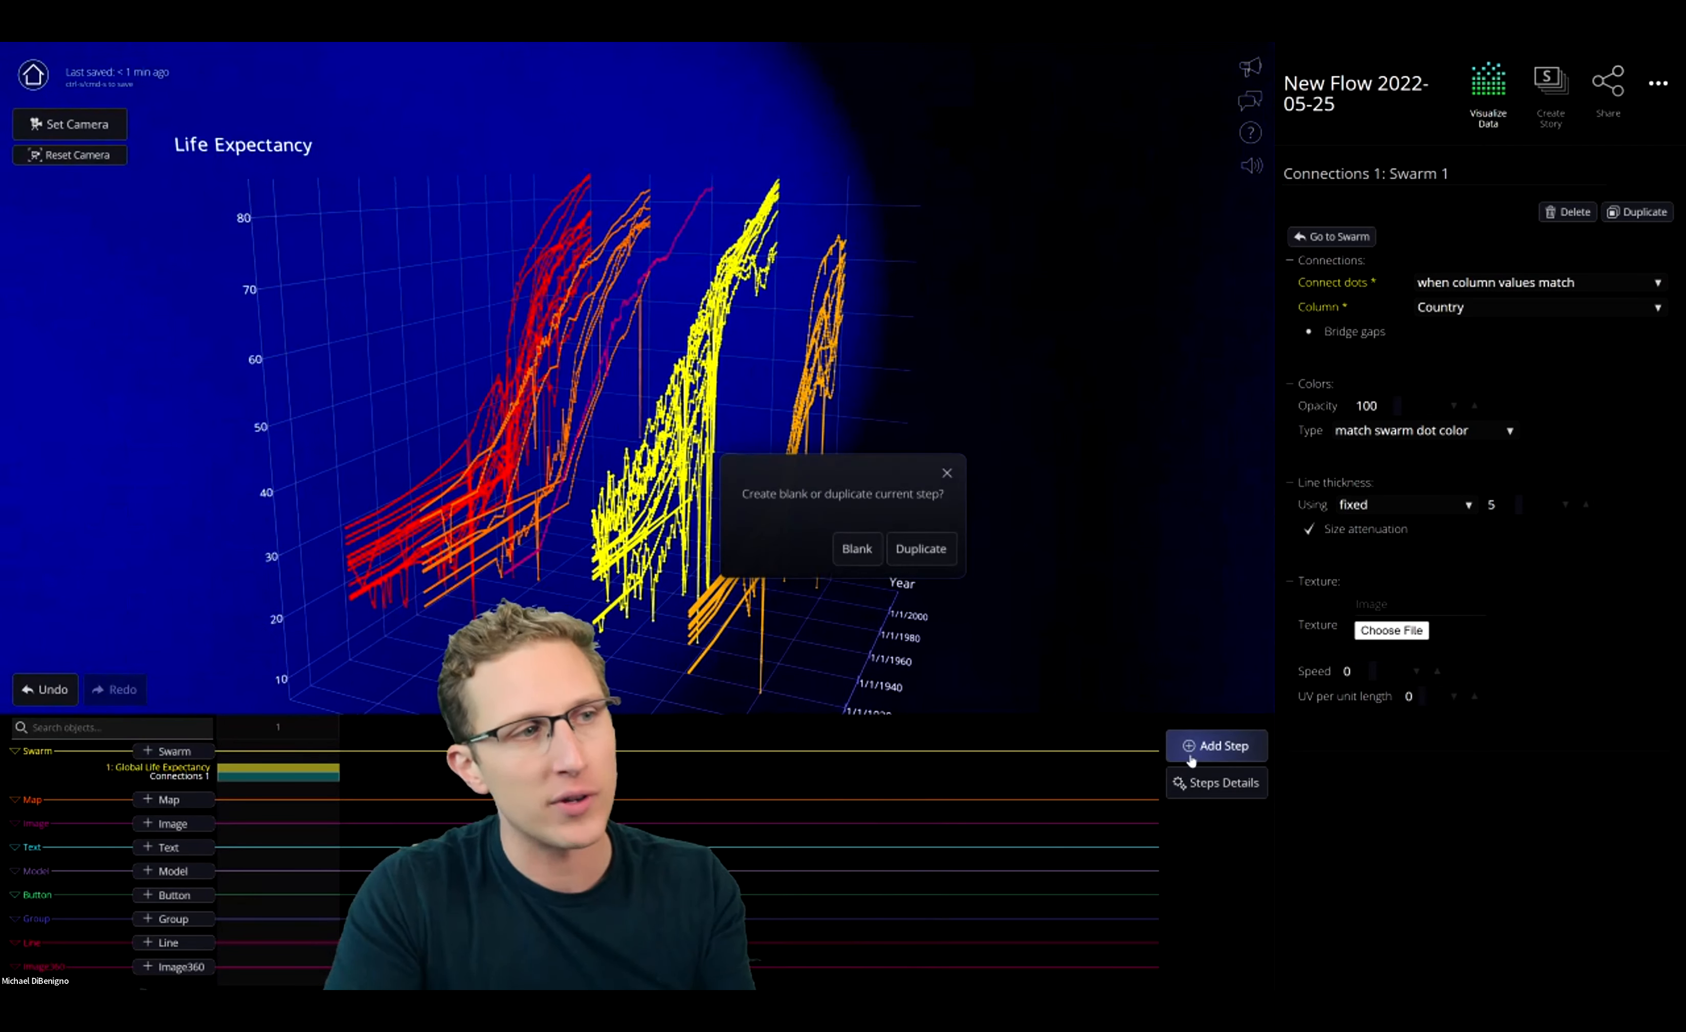
{"action": "left_click", "coordinate": [921, 549]}
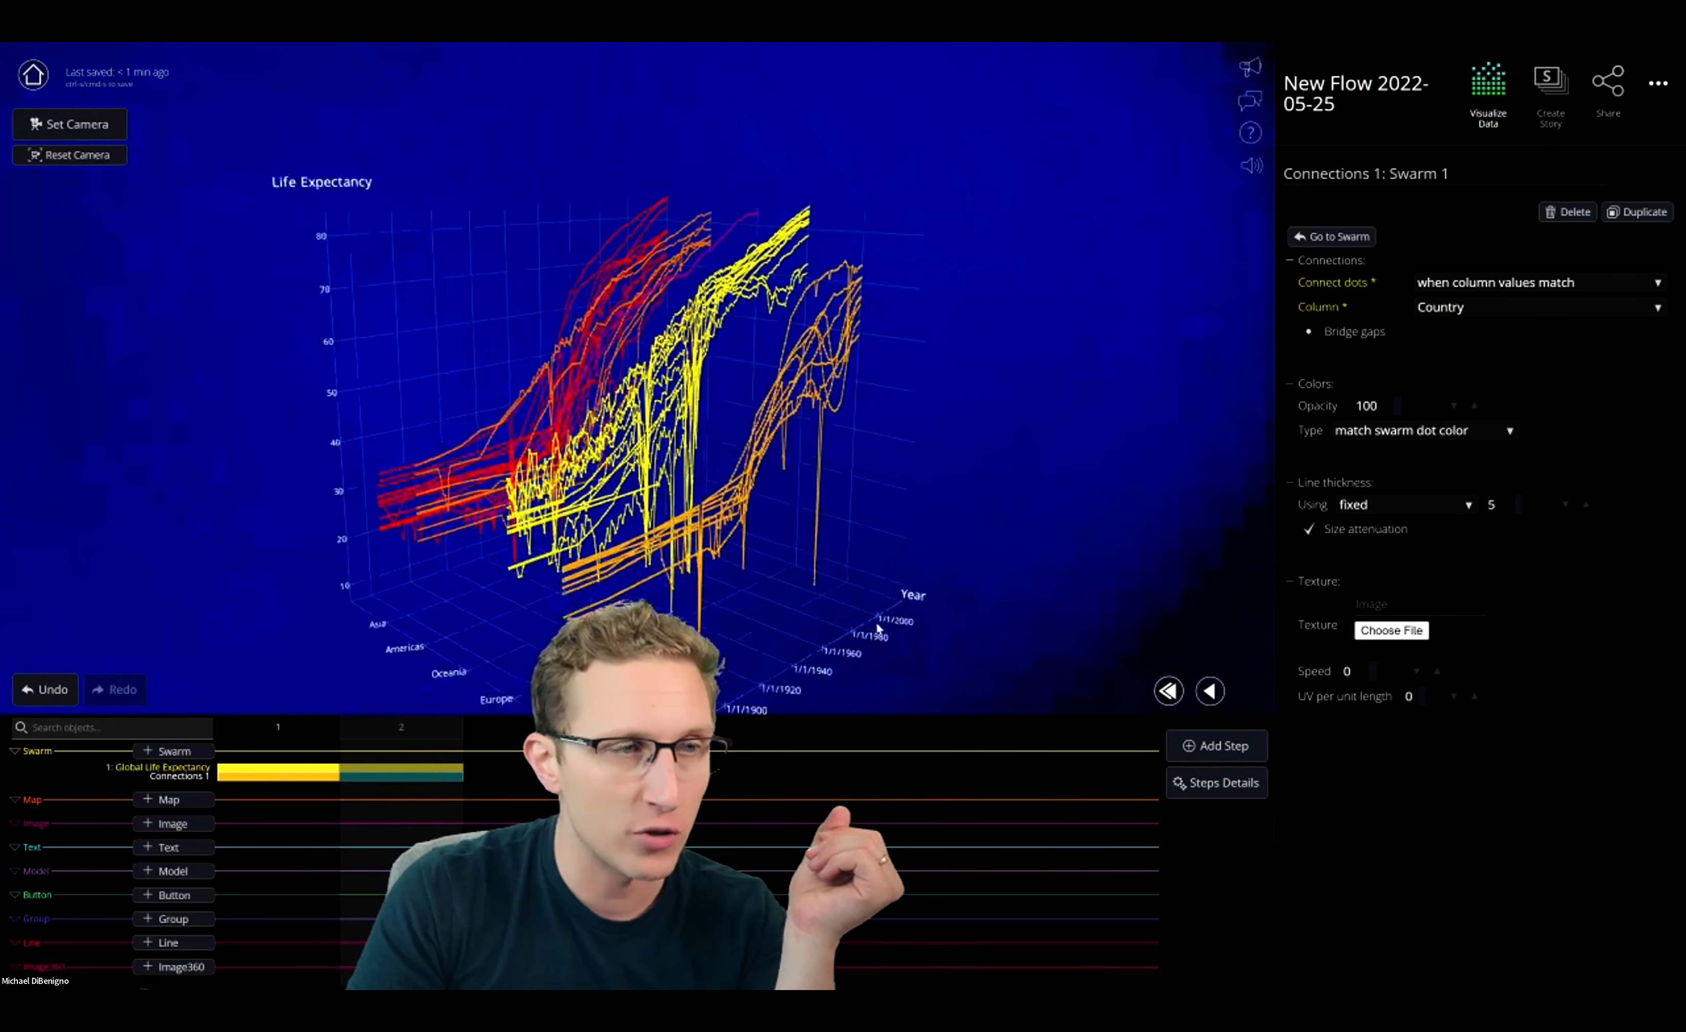
{"action": "left_click", "coordinate": [413, 768]}
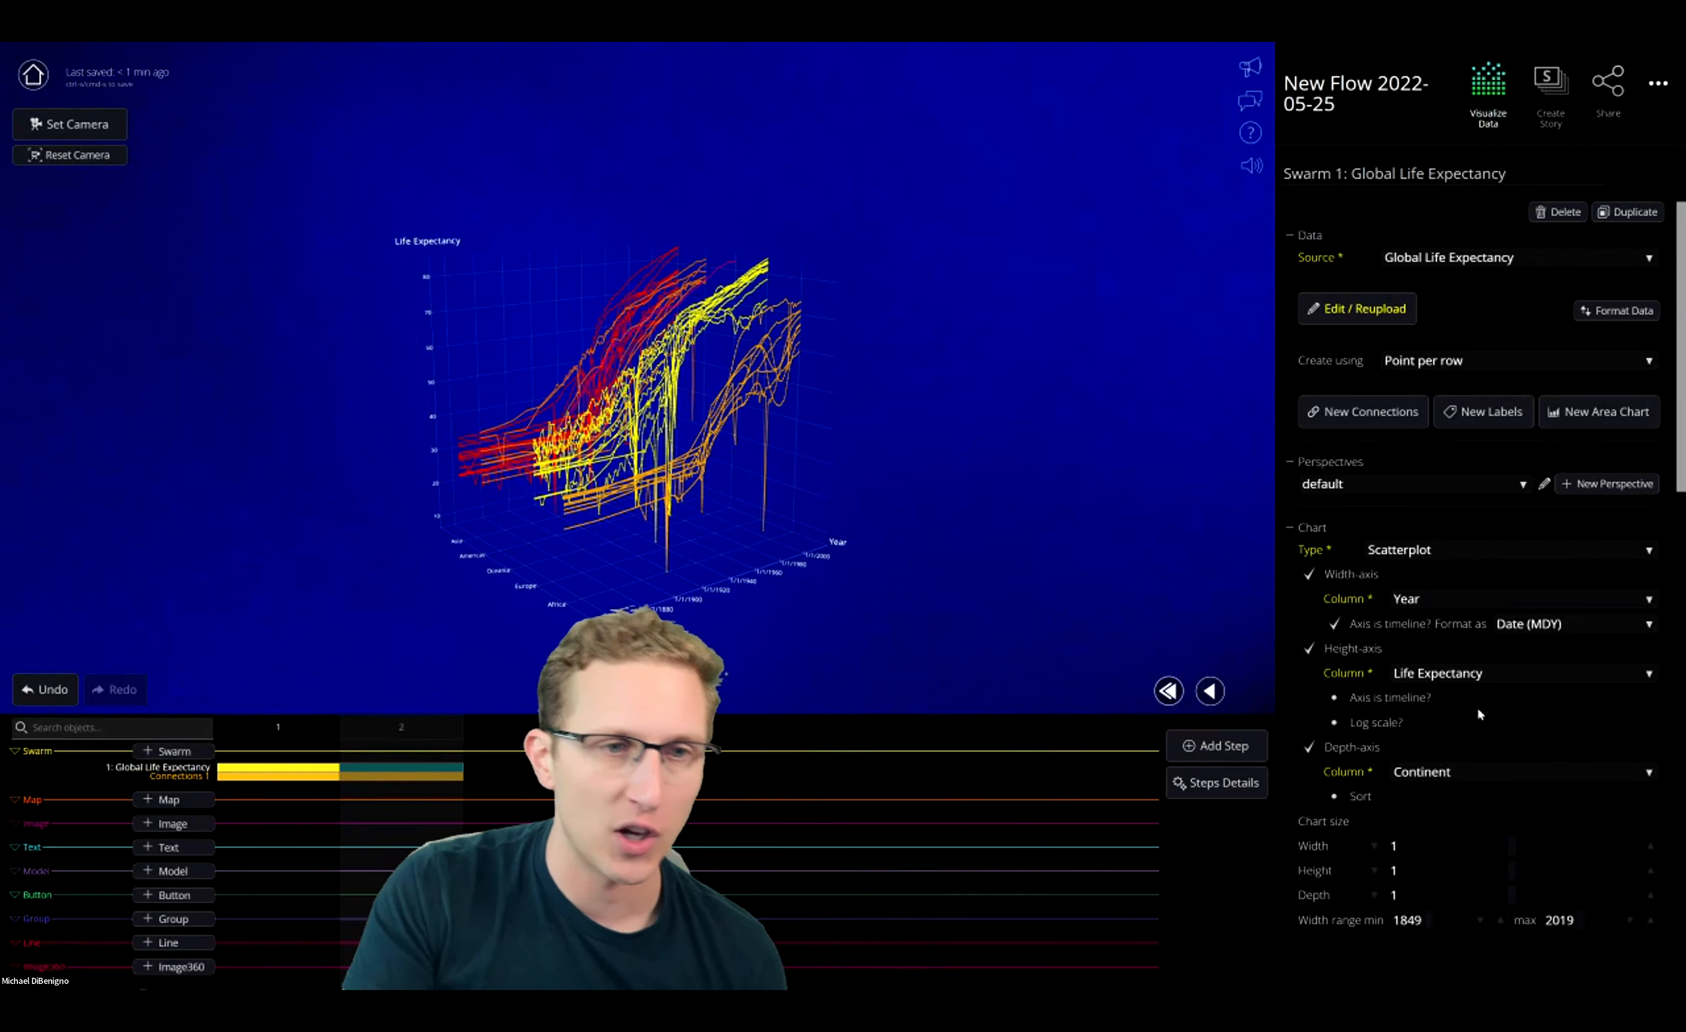
Expand the additional dimensions settings of the second step's swarm to reach the micro-offsets
{"action": "scroll", "coordinate": [1488, 692], "scroll_direction": "down", "scroll_amount": 5}
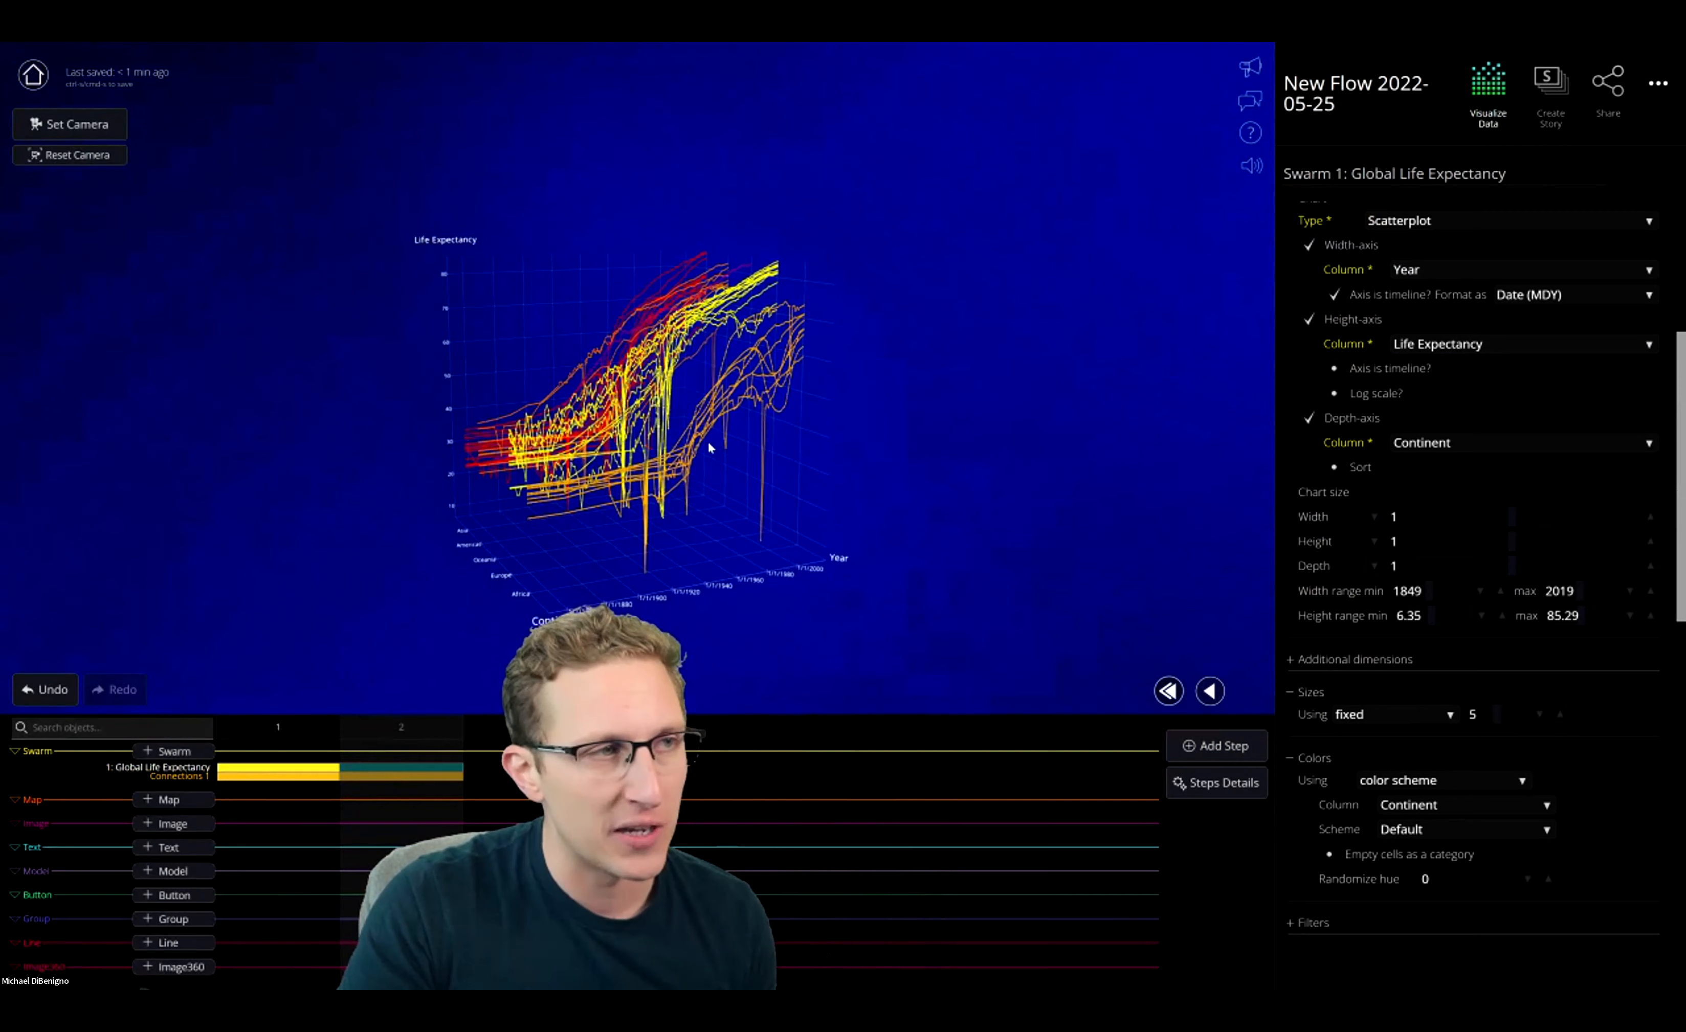
{"action": "scroll", "coordinate": [1583, 531], "scroll_direction": "up", "scroll_amount": 1}
{"action": "scroll", "coordinate": [1583, 531], "scroll_direction": "up", "scroll_amount": 5}
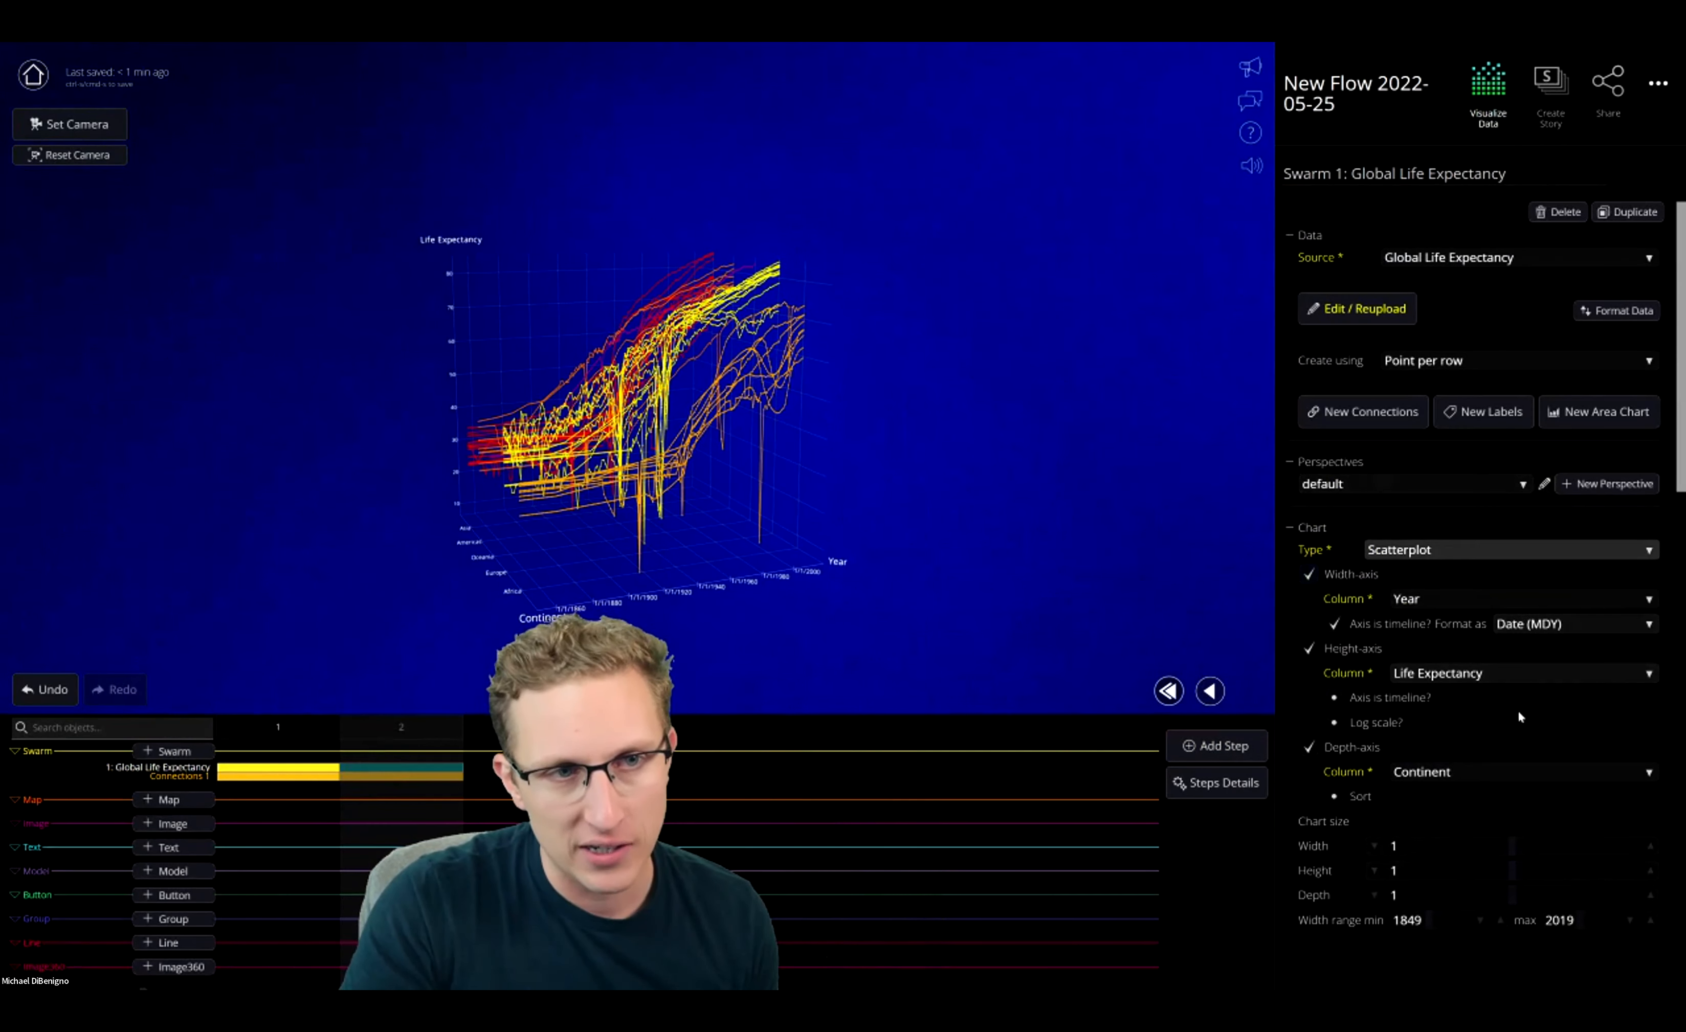
{"action": "scroll", "coordinate": [1502, 700], "scroll_direction": "down", "scroll_amount": 3}
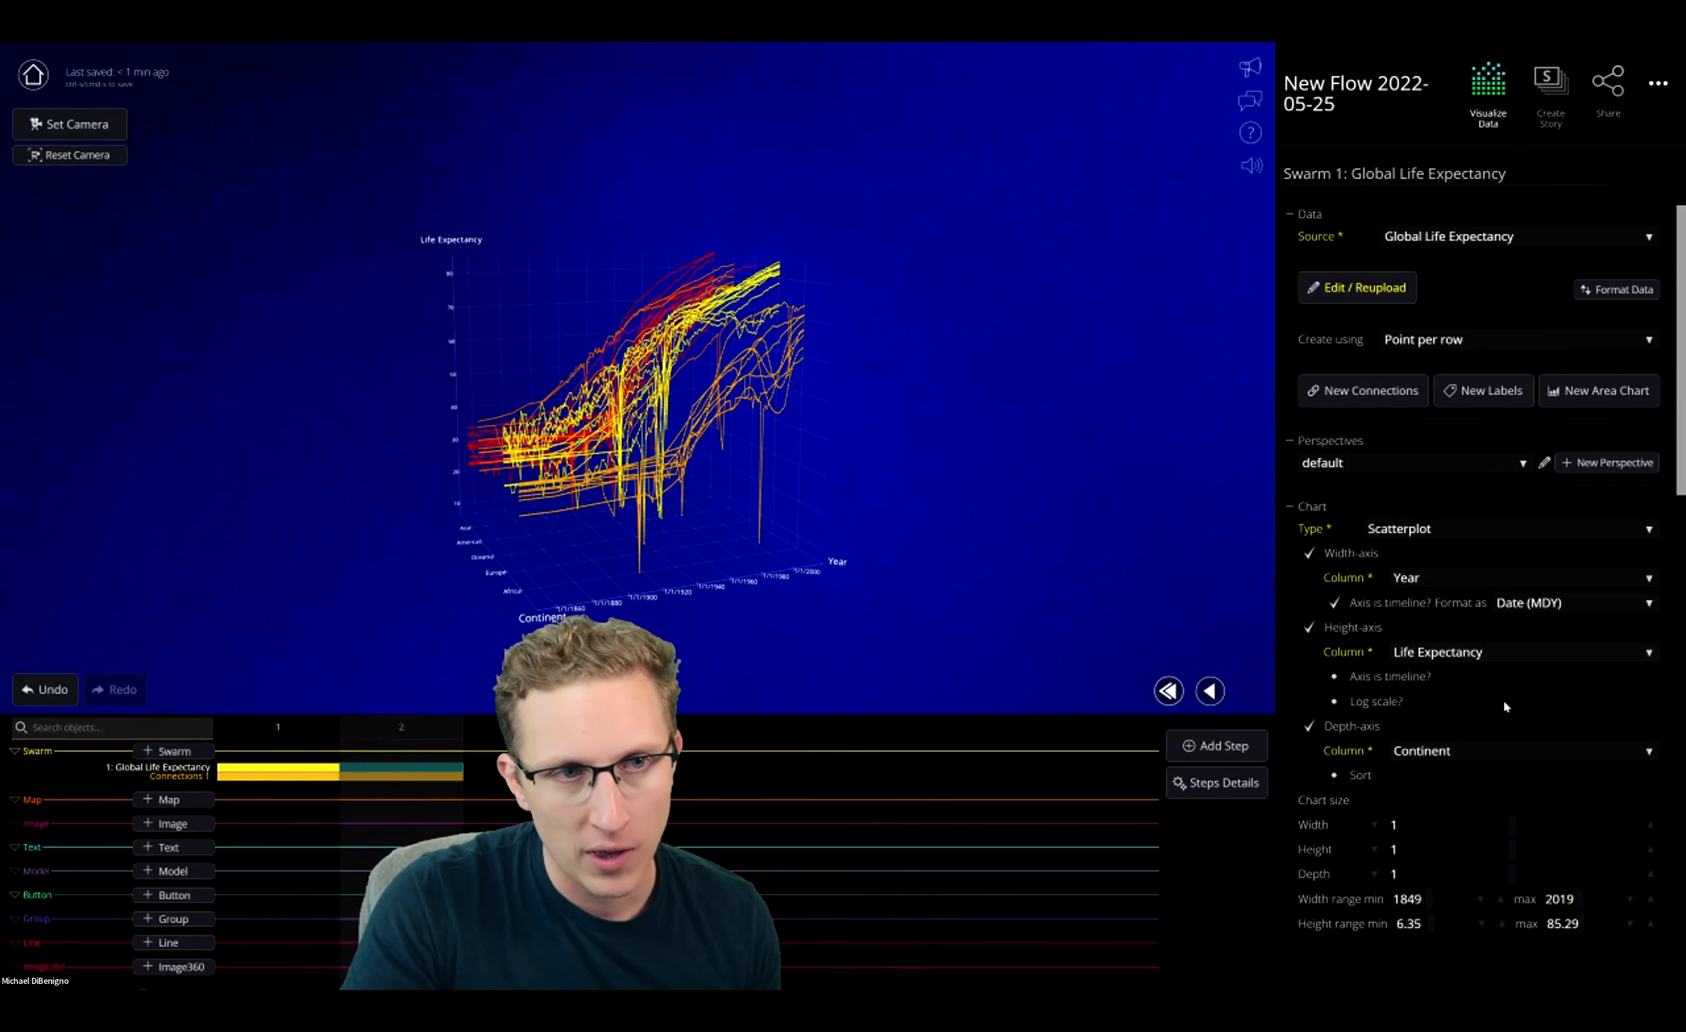
{"action": "scroll", "coordinate": [1319, 694], "scroll_direction": "down", "scroll_amount": 5}
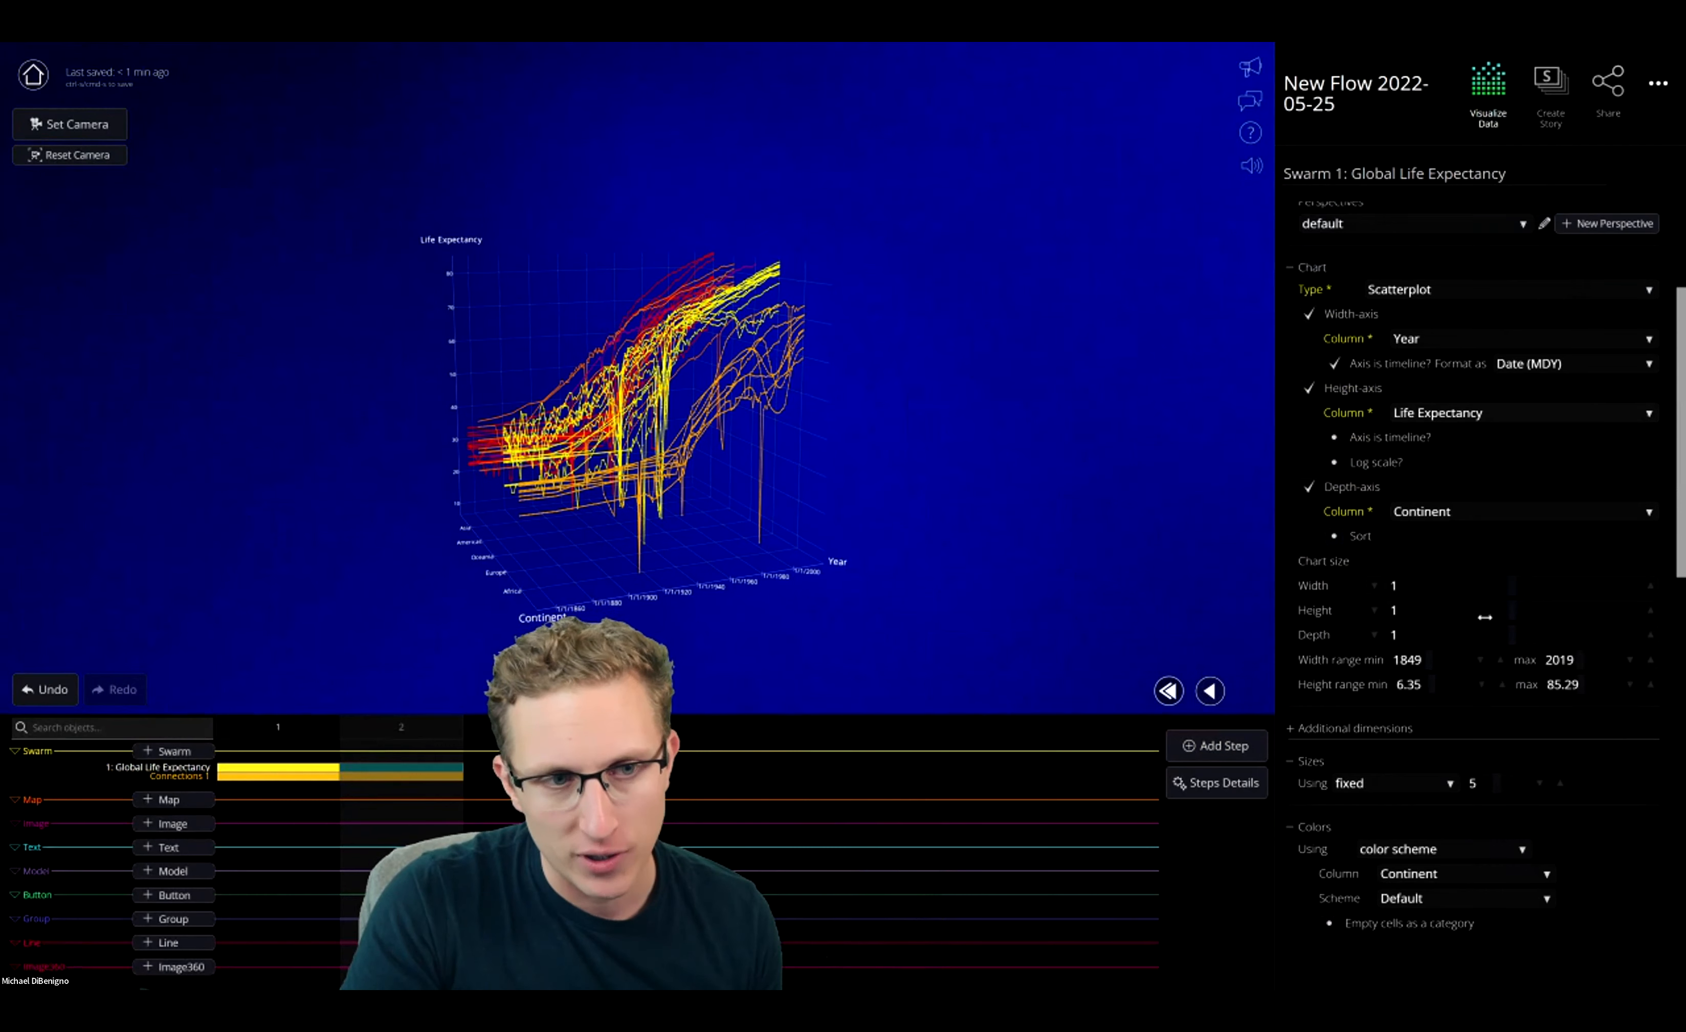
{"action": "scroll", "coordinate": [1445, 710], "scroll_direction": "down", "scroll_amount": 5}
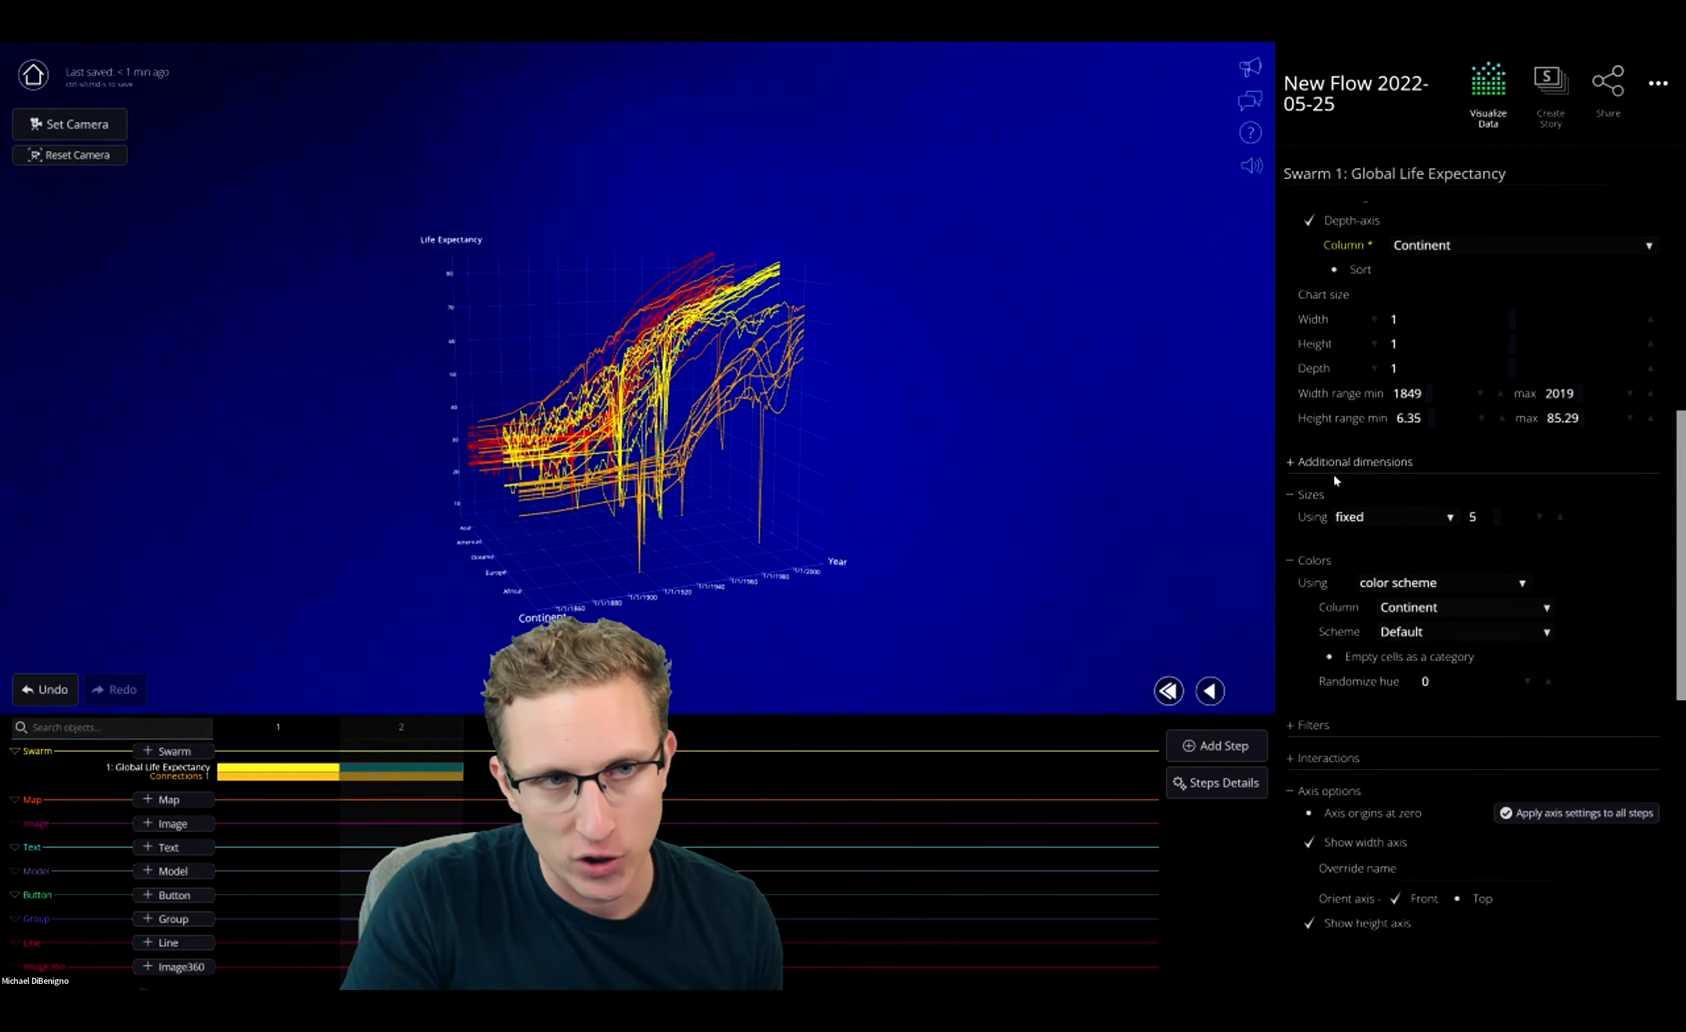
{"action": "left_click", "coordinate": [1325, 467]}
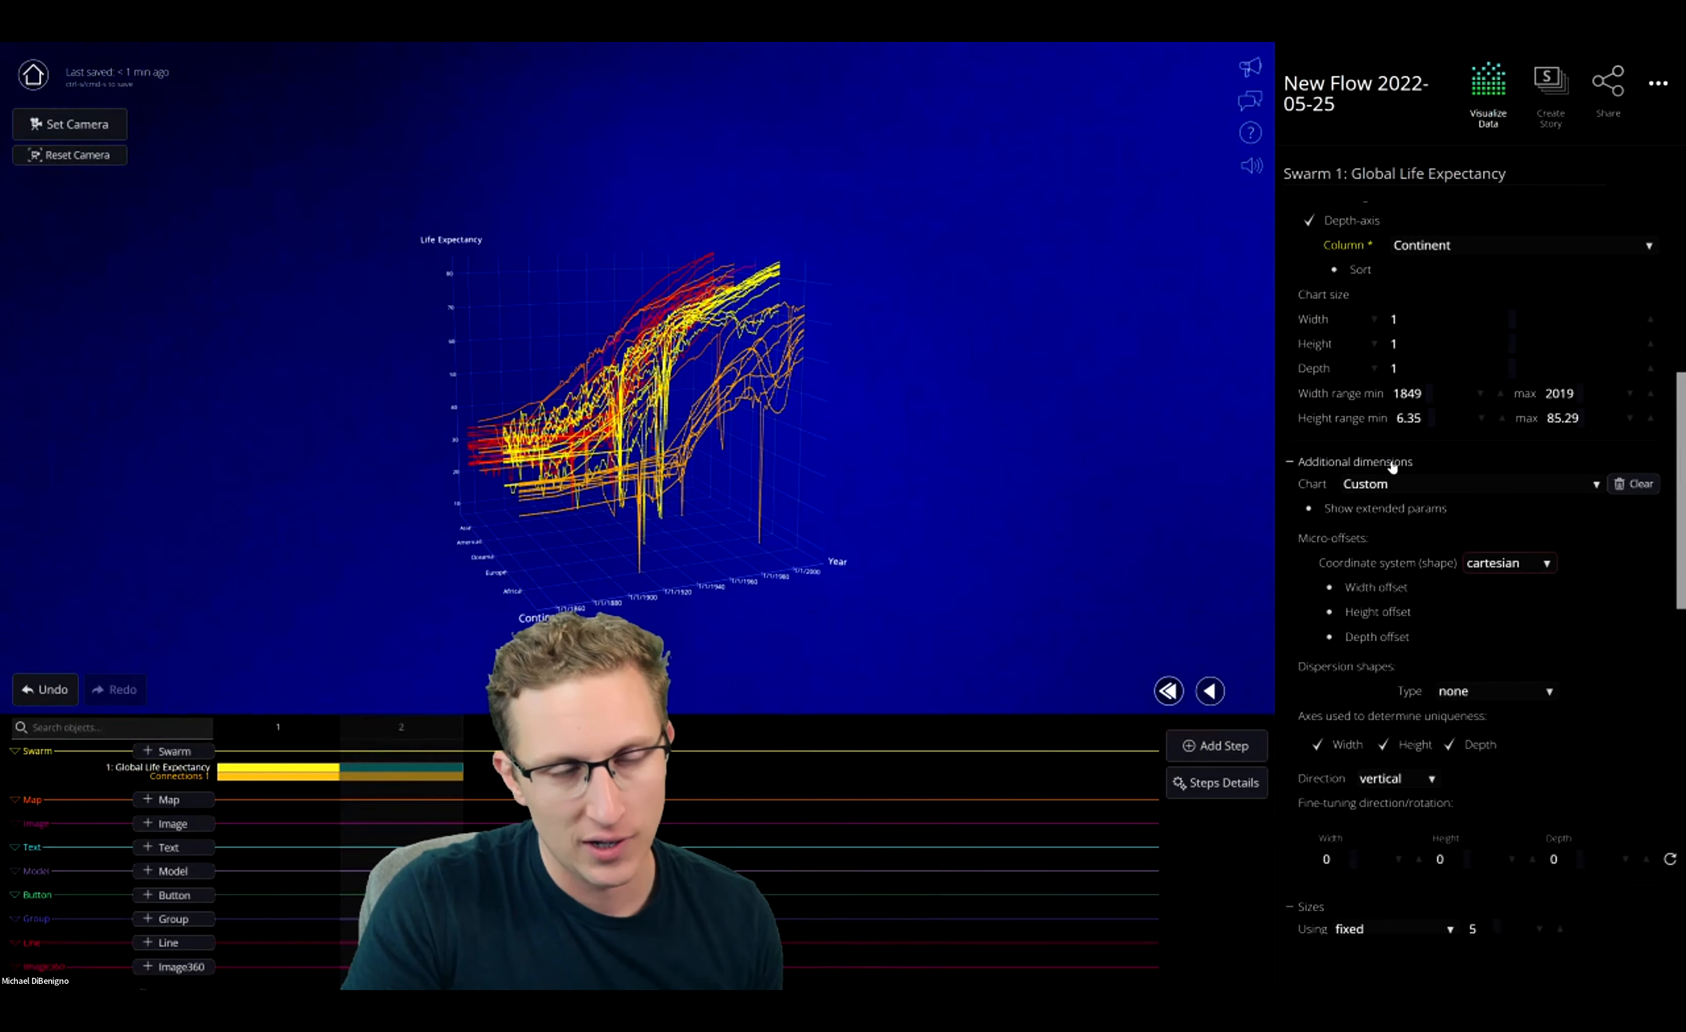
{"action": "scroll", "coordinate": [1454, 634], "scroll_direction": "down", "scroll_amount": 2}
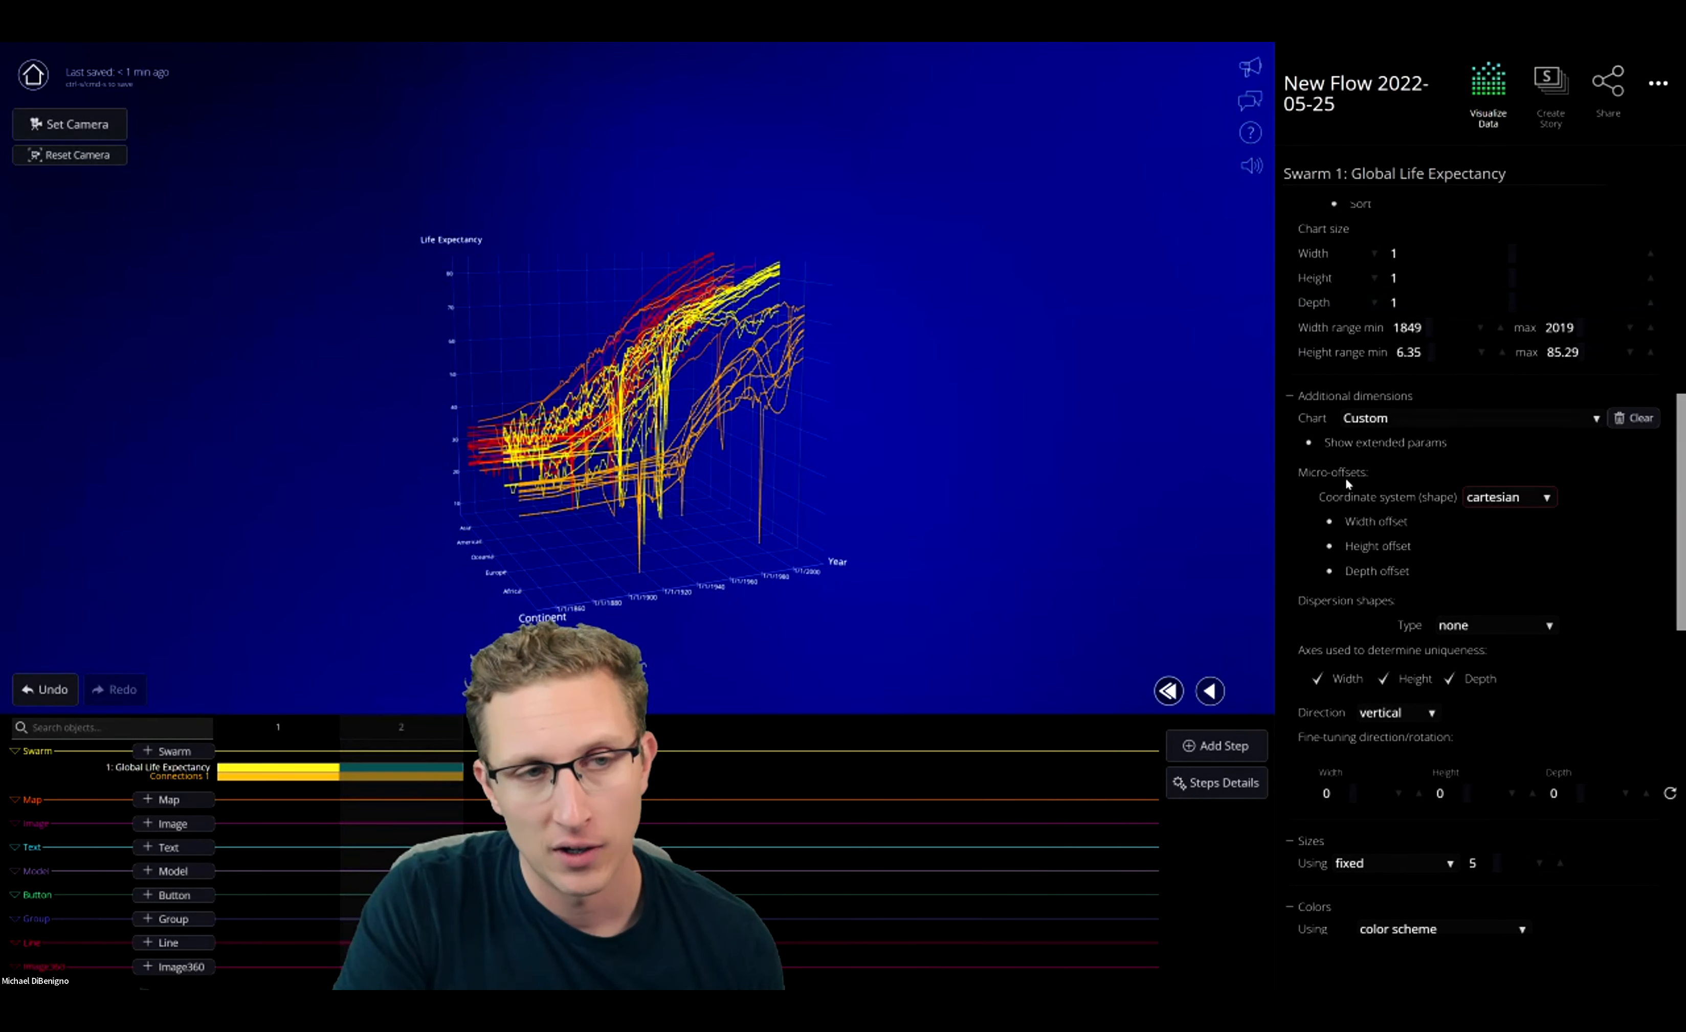
{"action": "left_click", "coordinate": [1329, 521]}
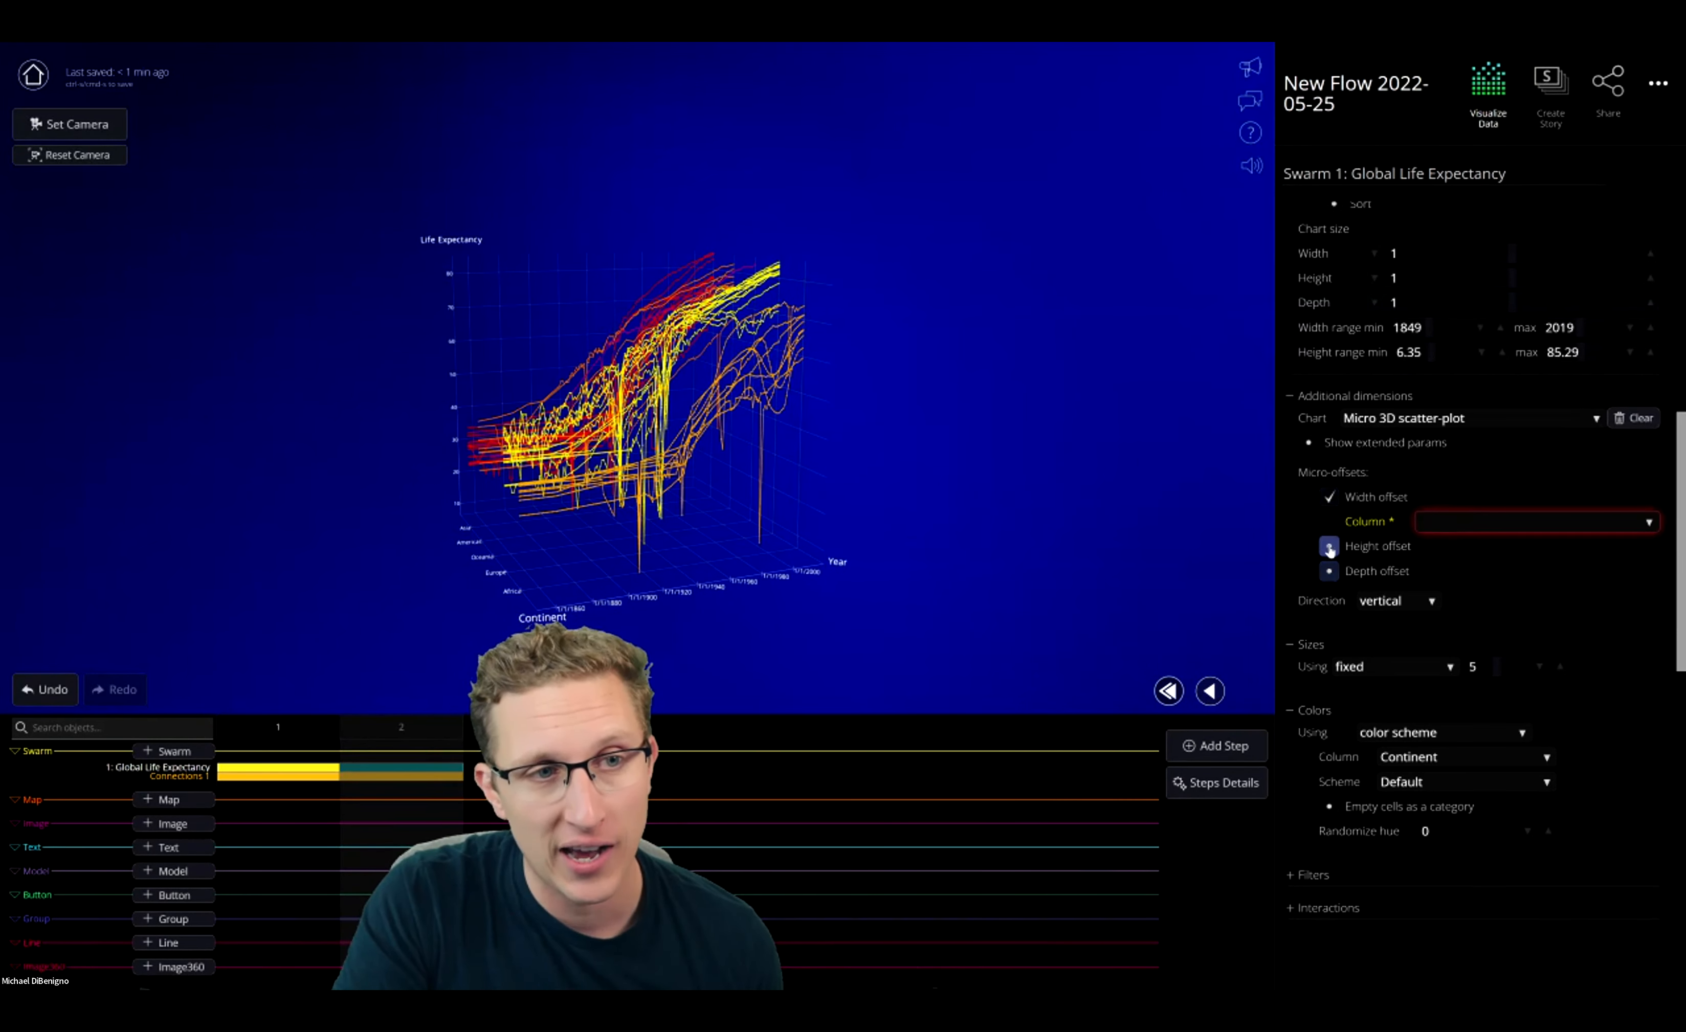
{"action": "left_click", "coordinate": [1329, 547]}
{"action": "left_click", "coordinate": [1329, 597]}
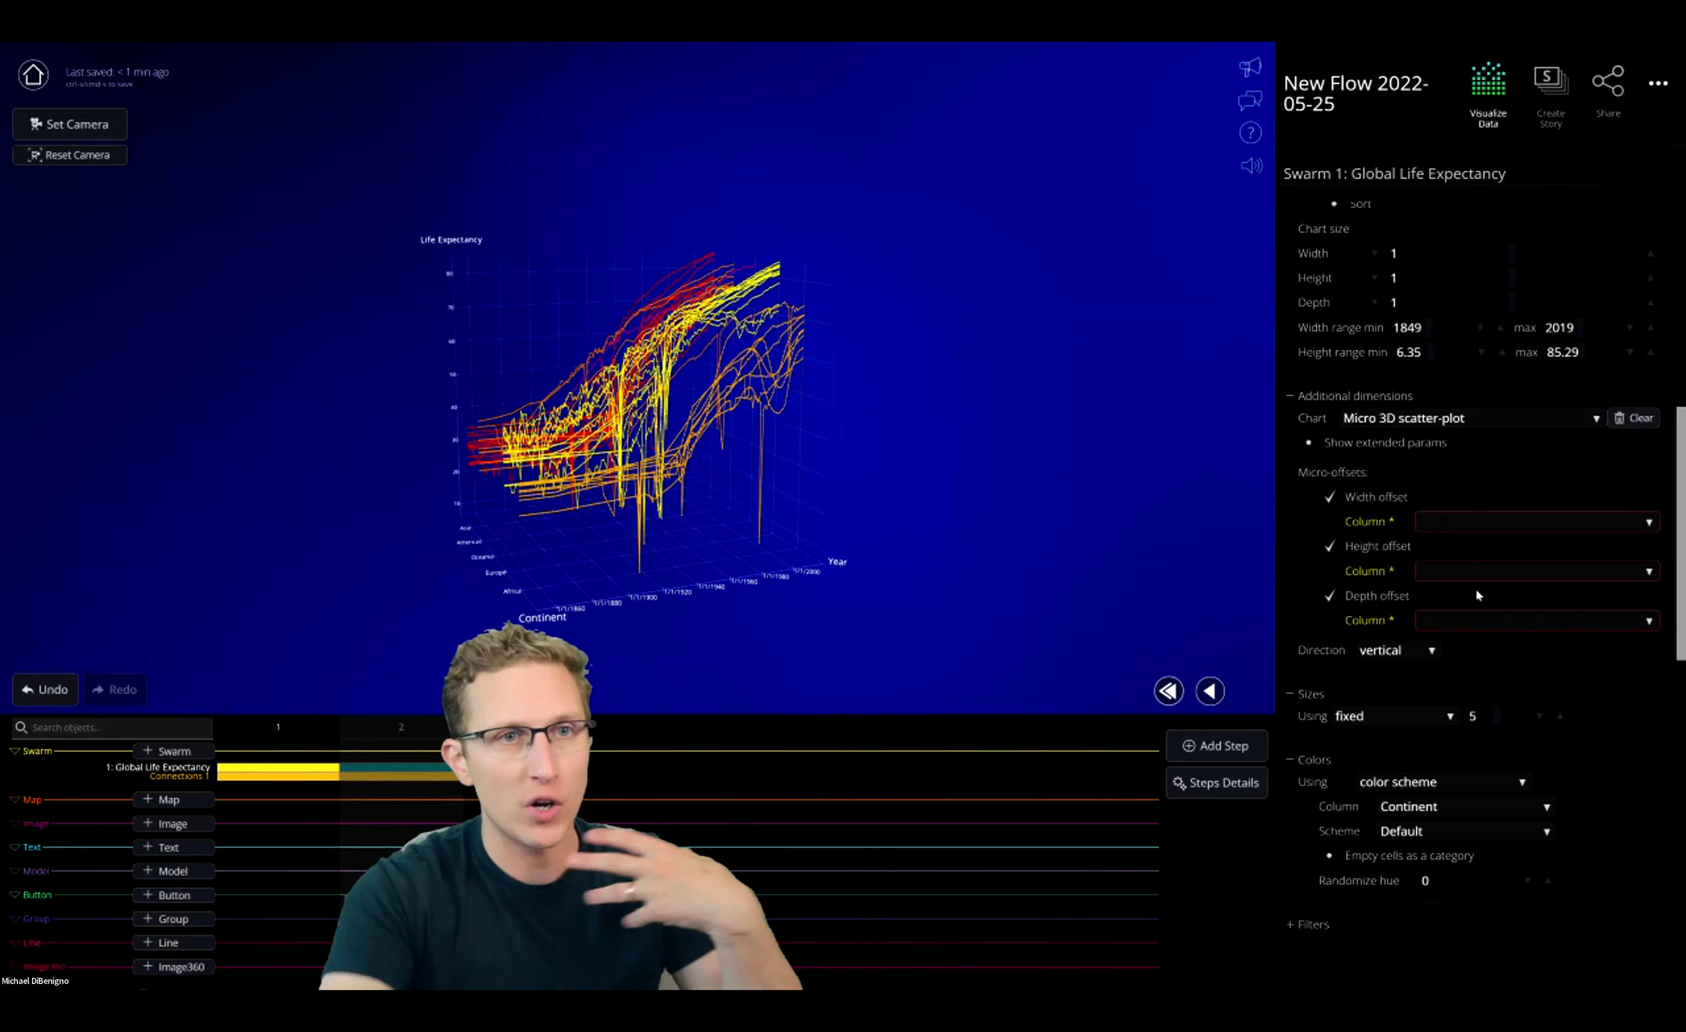
{"action": "scroll", "coordinate": [1476, 587], "scroll_direction": "up", "scroll_amount": 7}
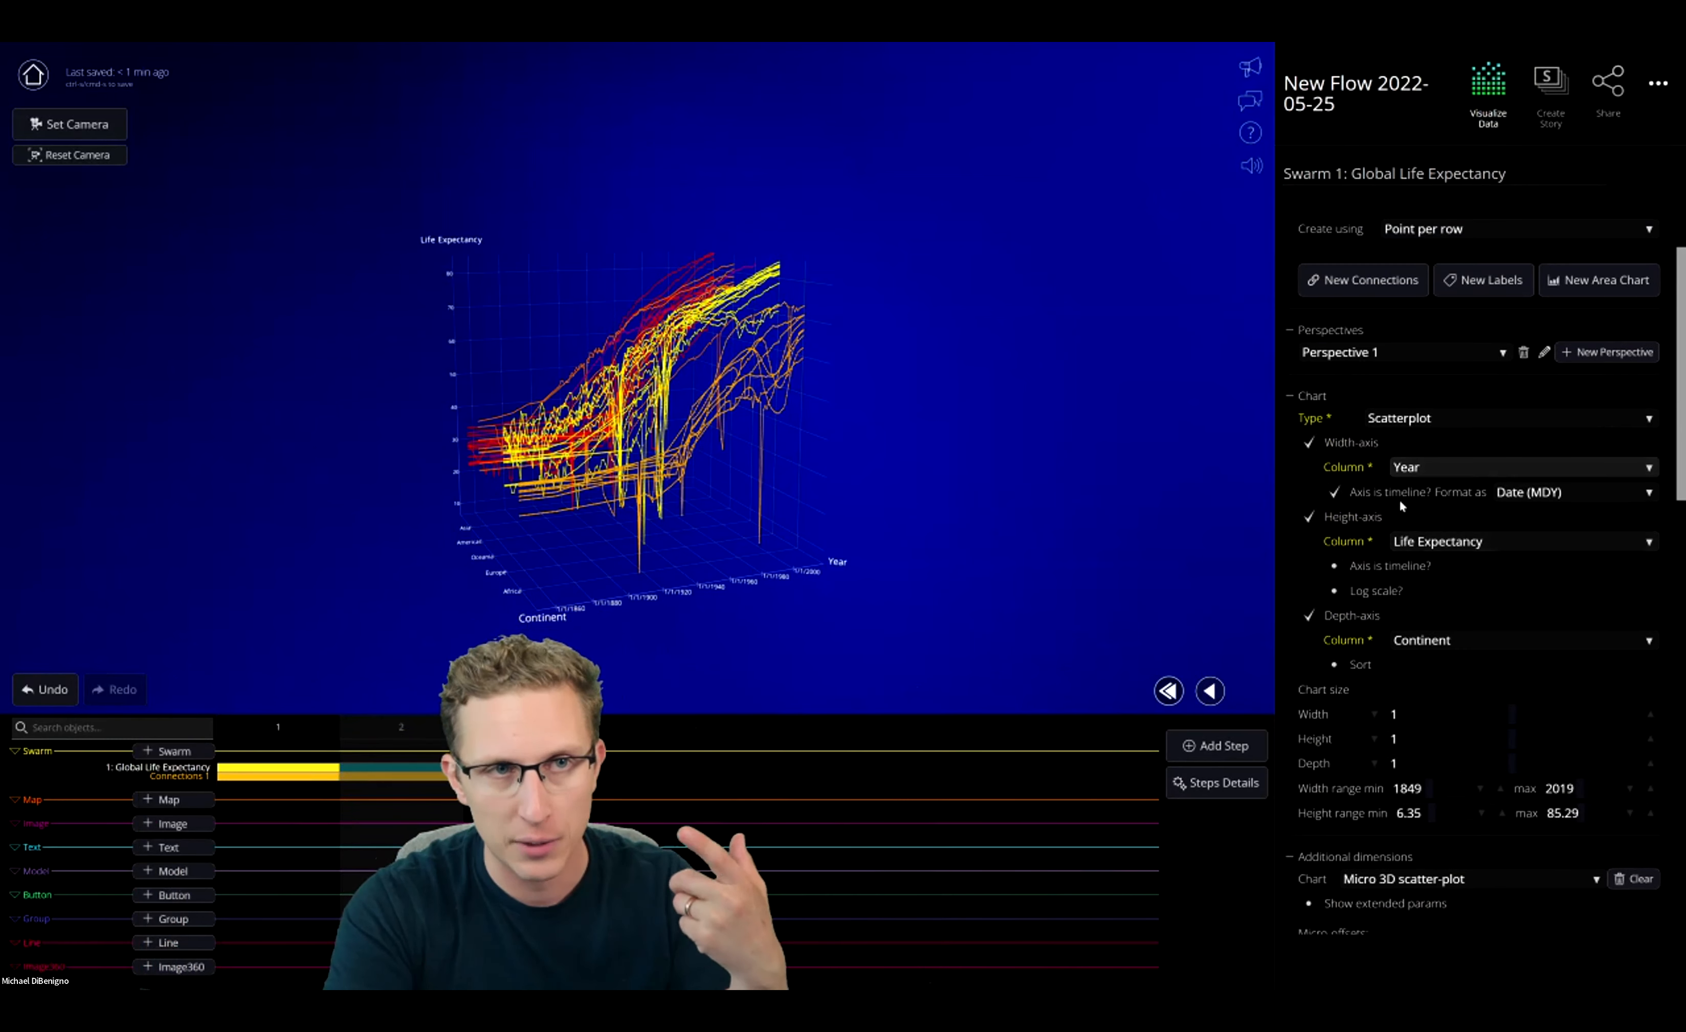
{"action": "scroll", "coordinate": [1441, 591], "scroll_direction": "down", "scroll_amount": 2}
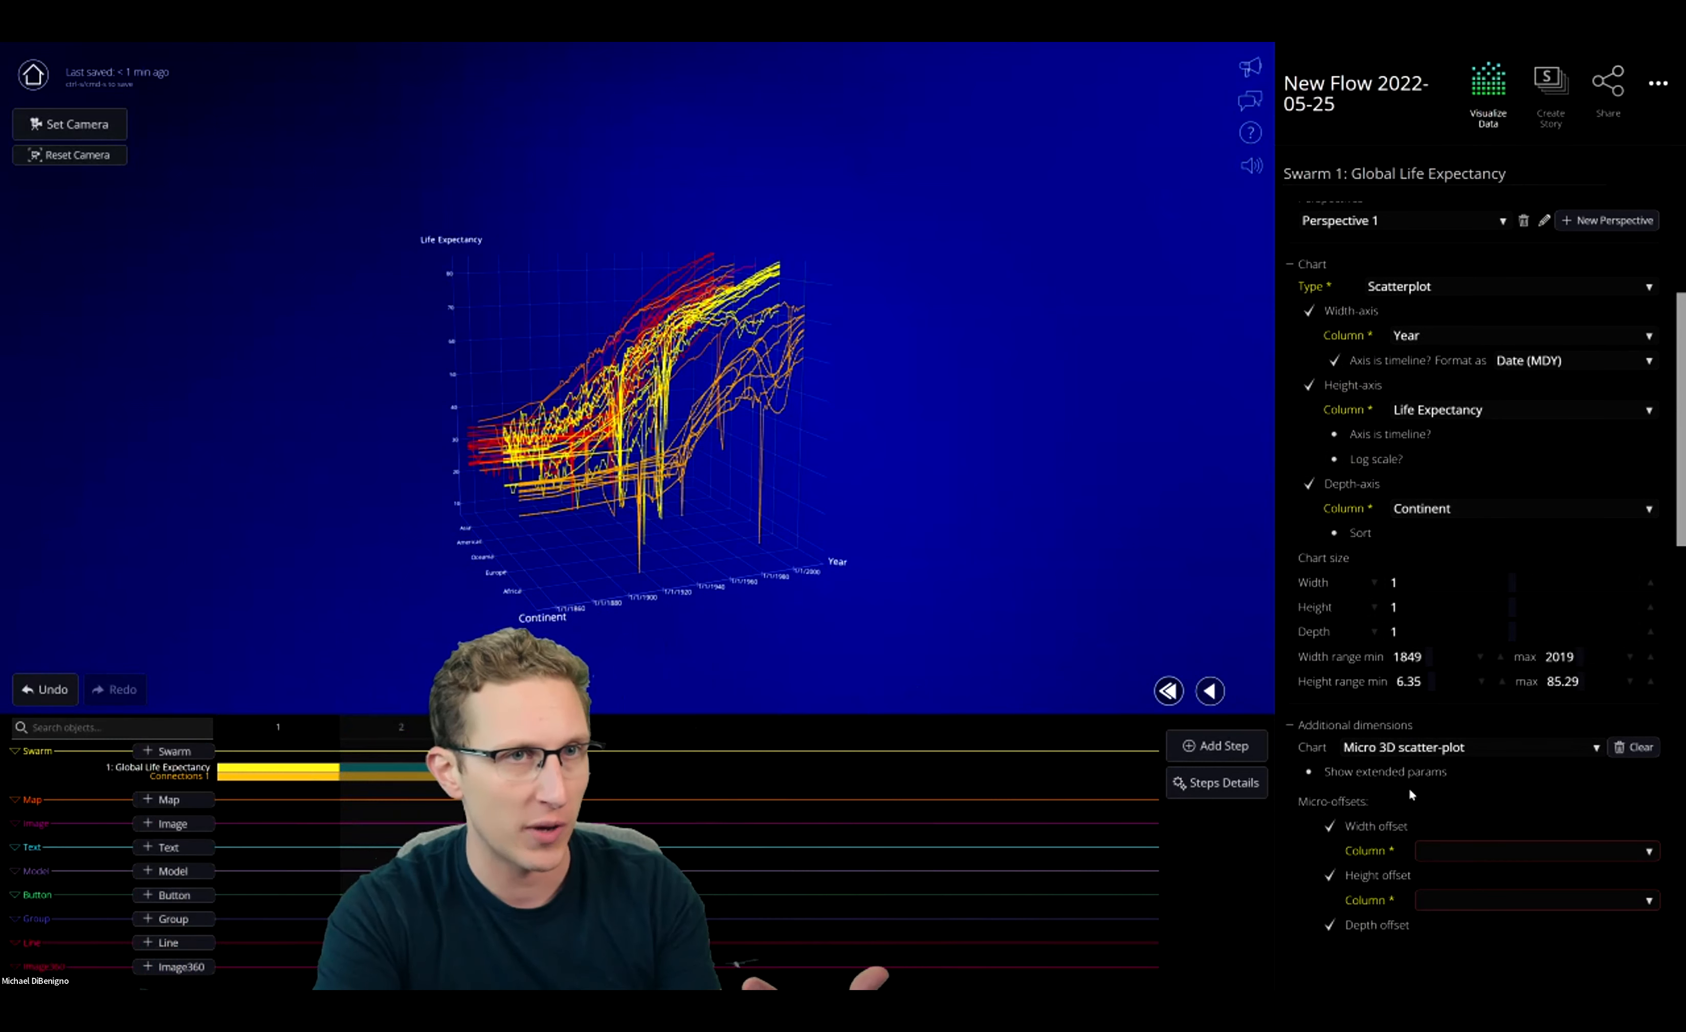
{"action": "scroll", "coordinate": [1406, 787], "scroll_direction": "up", "scroll_amount": 3}
{"action": "scroll", "coordinate": [1404, 789], "scroll_direction": "down", "scroll_amount": 2}
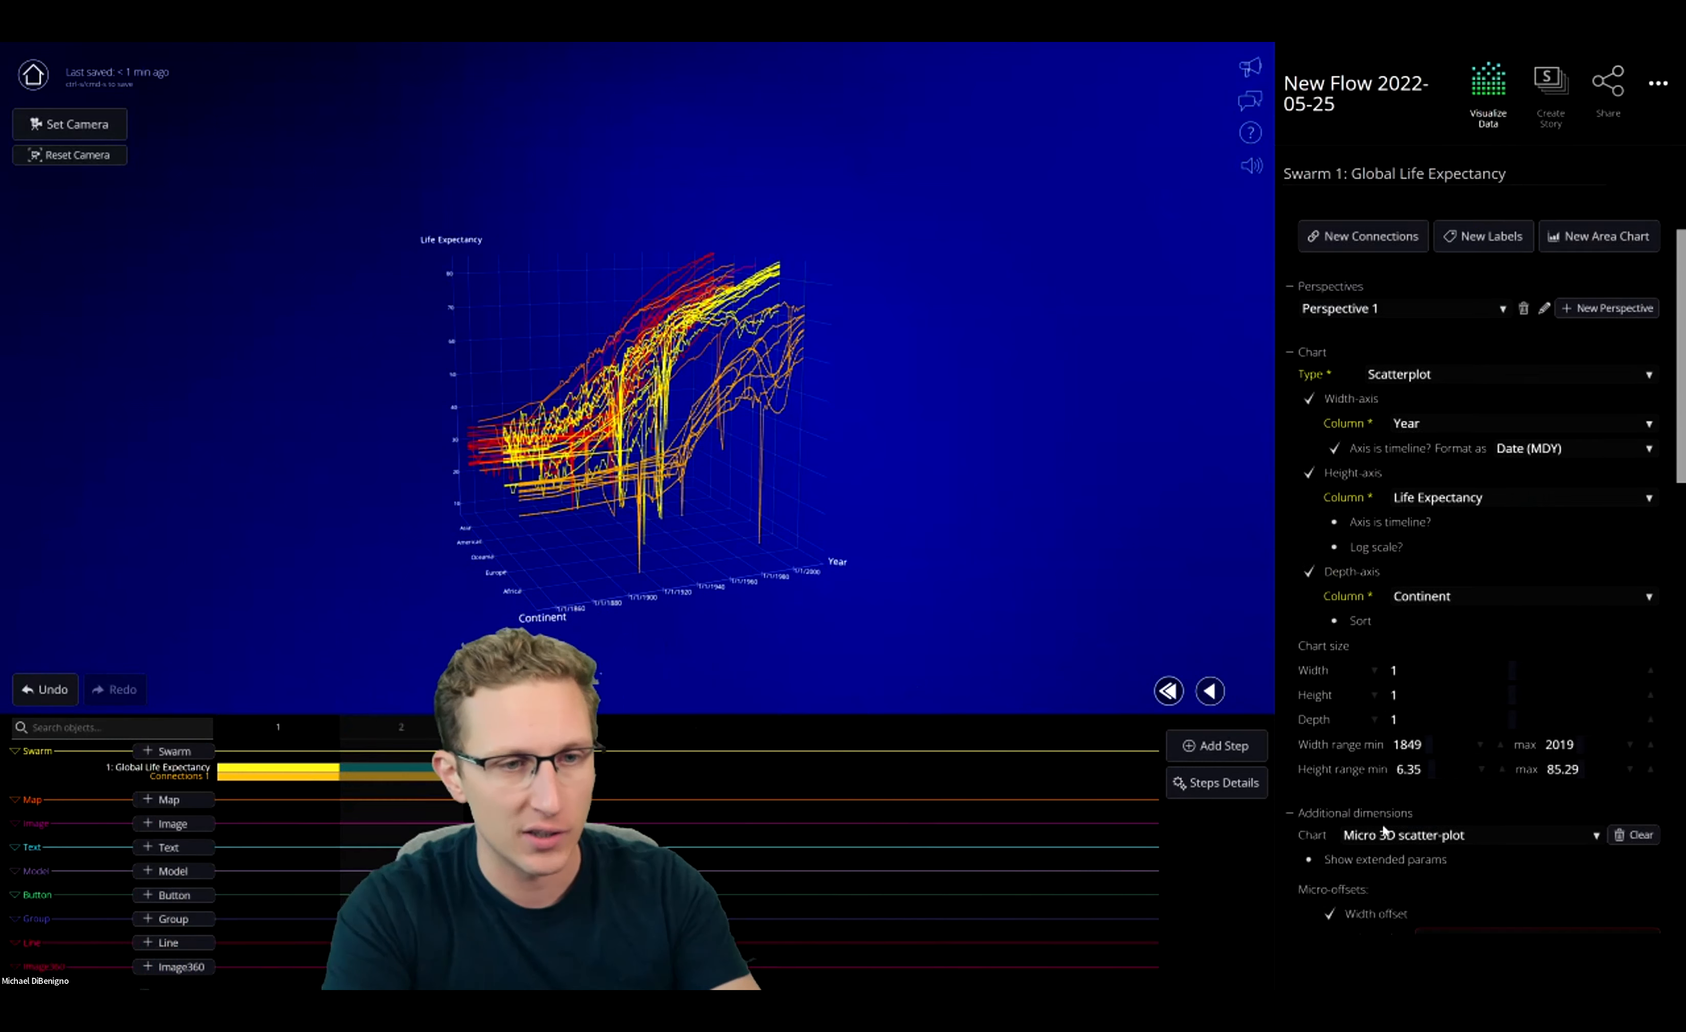
{"action": "scroll", "coordinate": [1381, 822], "scroll_direction": "down", "scroll_amount": 3}
{"action": "left_click", "coordinate": [1328, 761]}
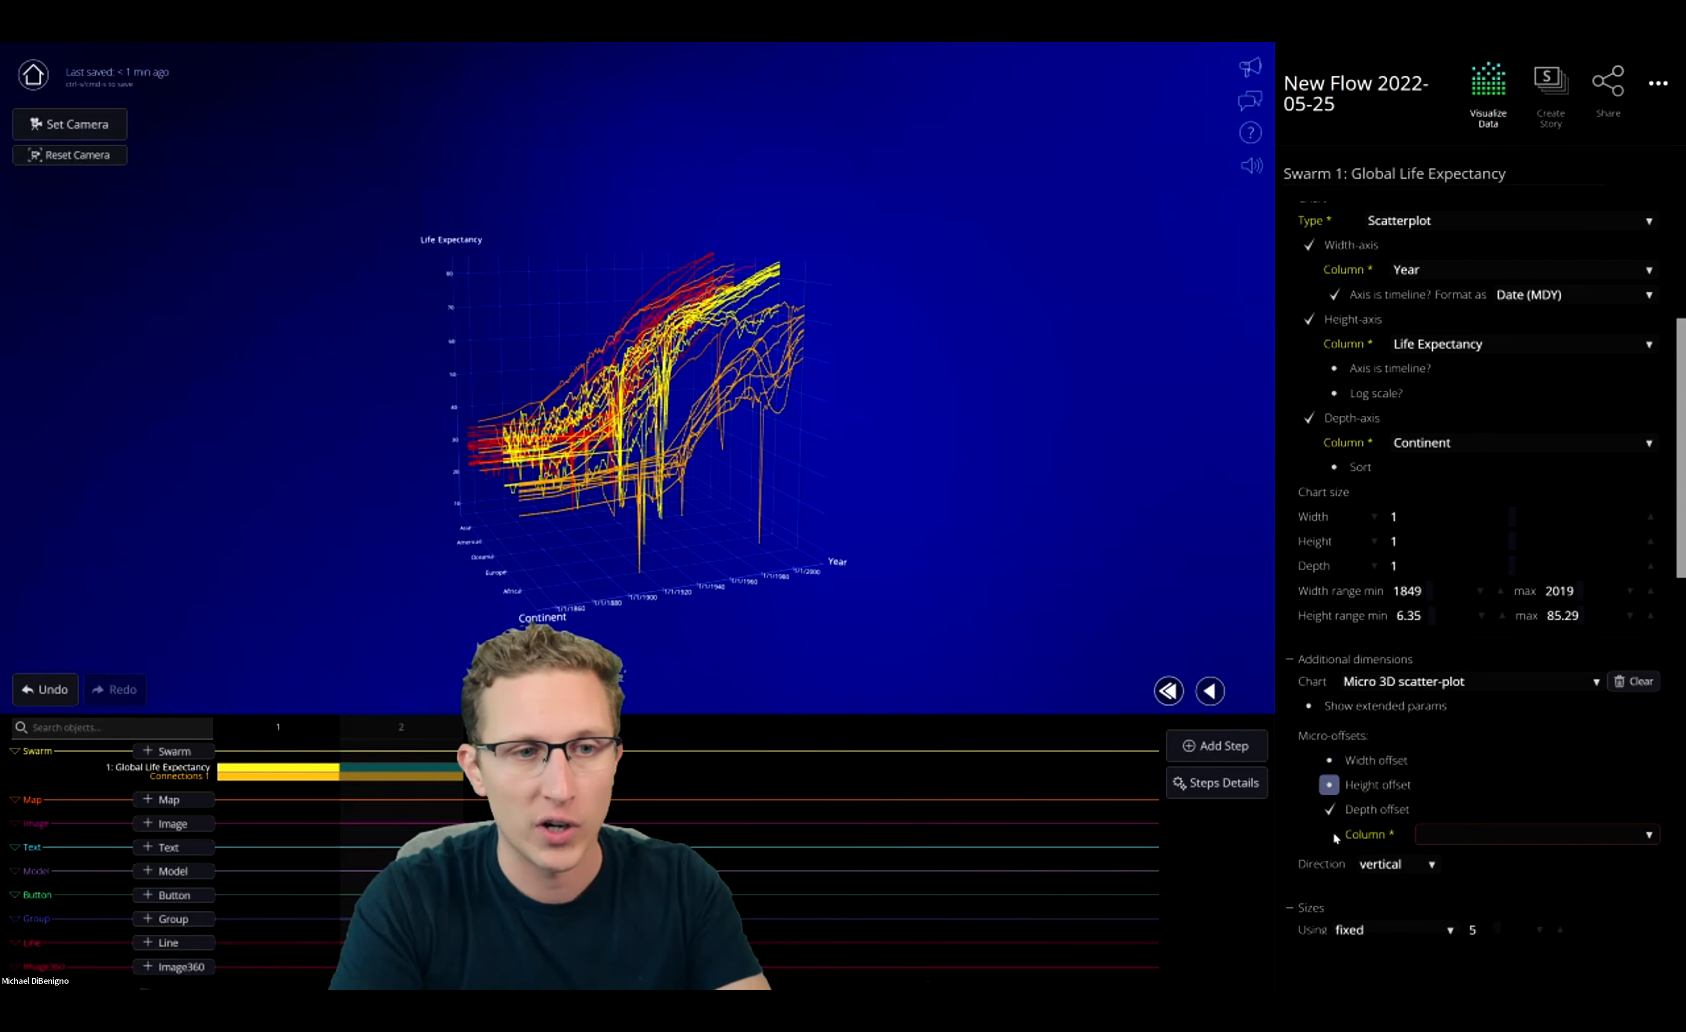
Change the swarm's chart type to Random and set its width, height and depth to 0
{"action": "scroll", "coordinate": [1421, 781], "scroll_direction": "up", "scroll_amount": 5}
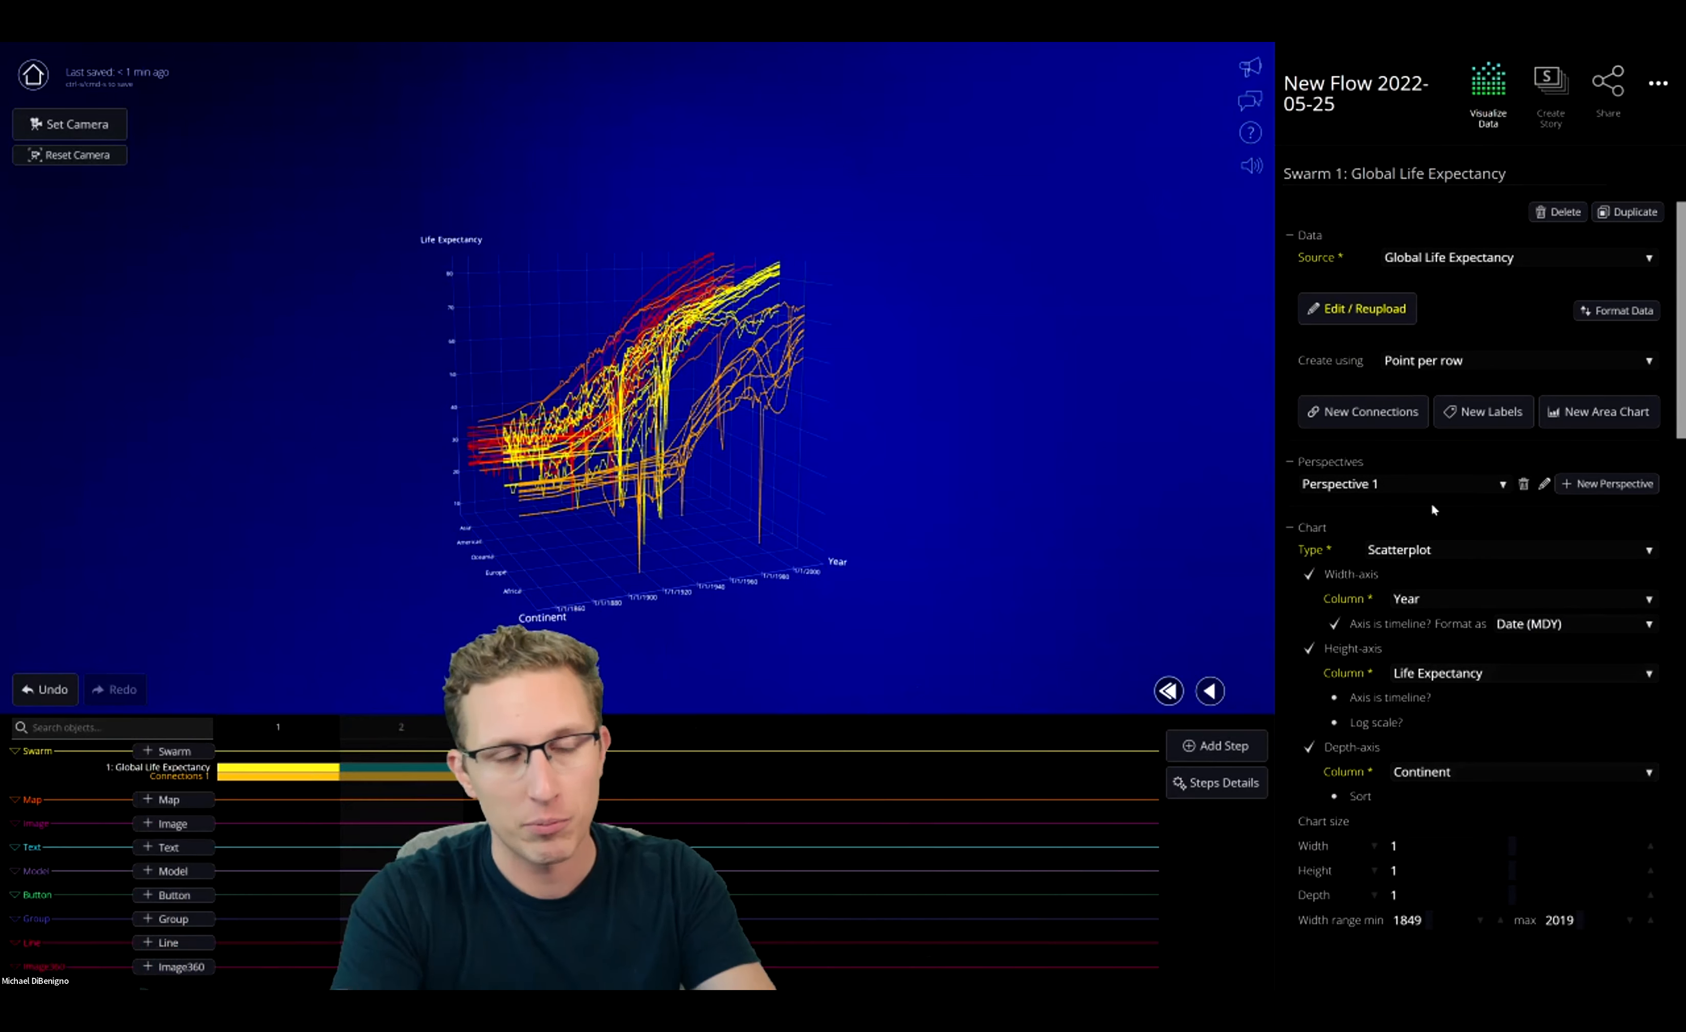
{"action": "left_click", "coordinate": [1447, 554]}
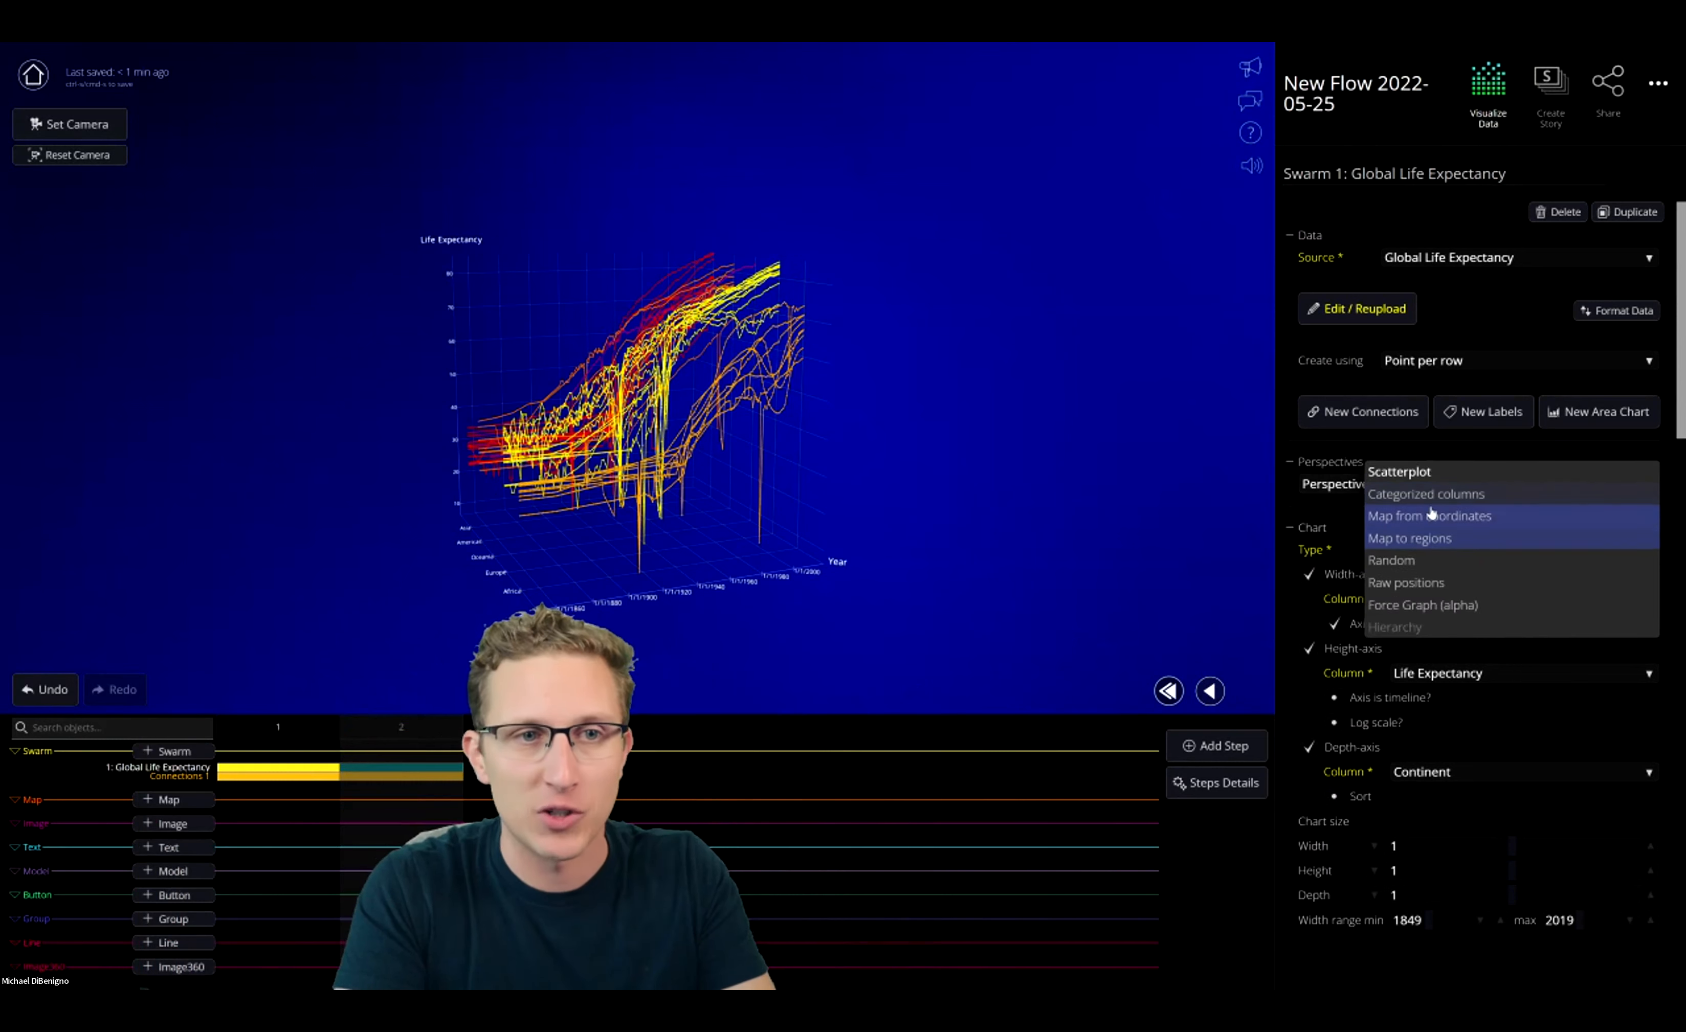
{"action": "left_click", "coordinate": [1411, 562]}
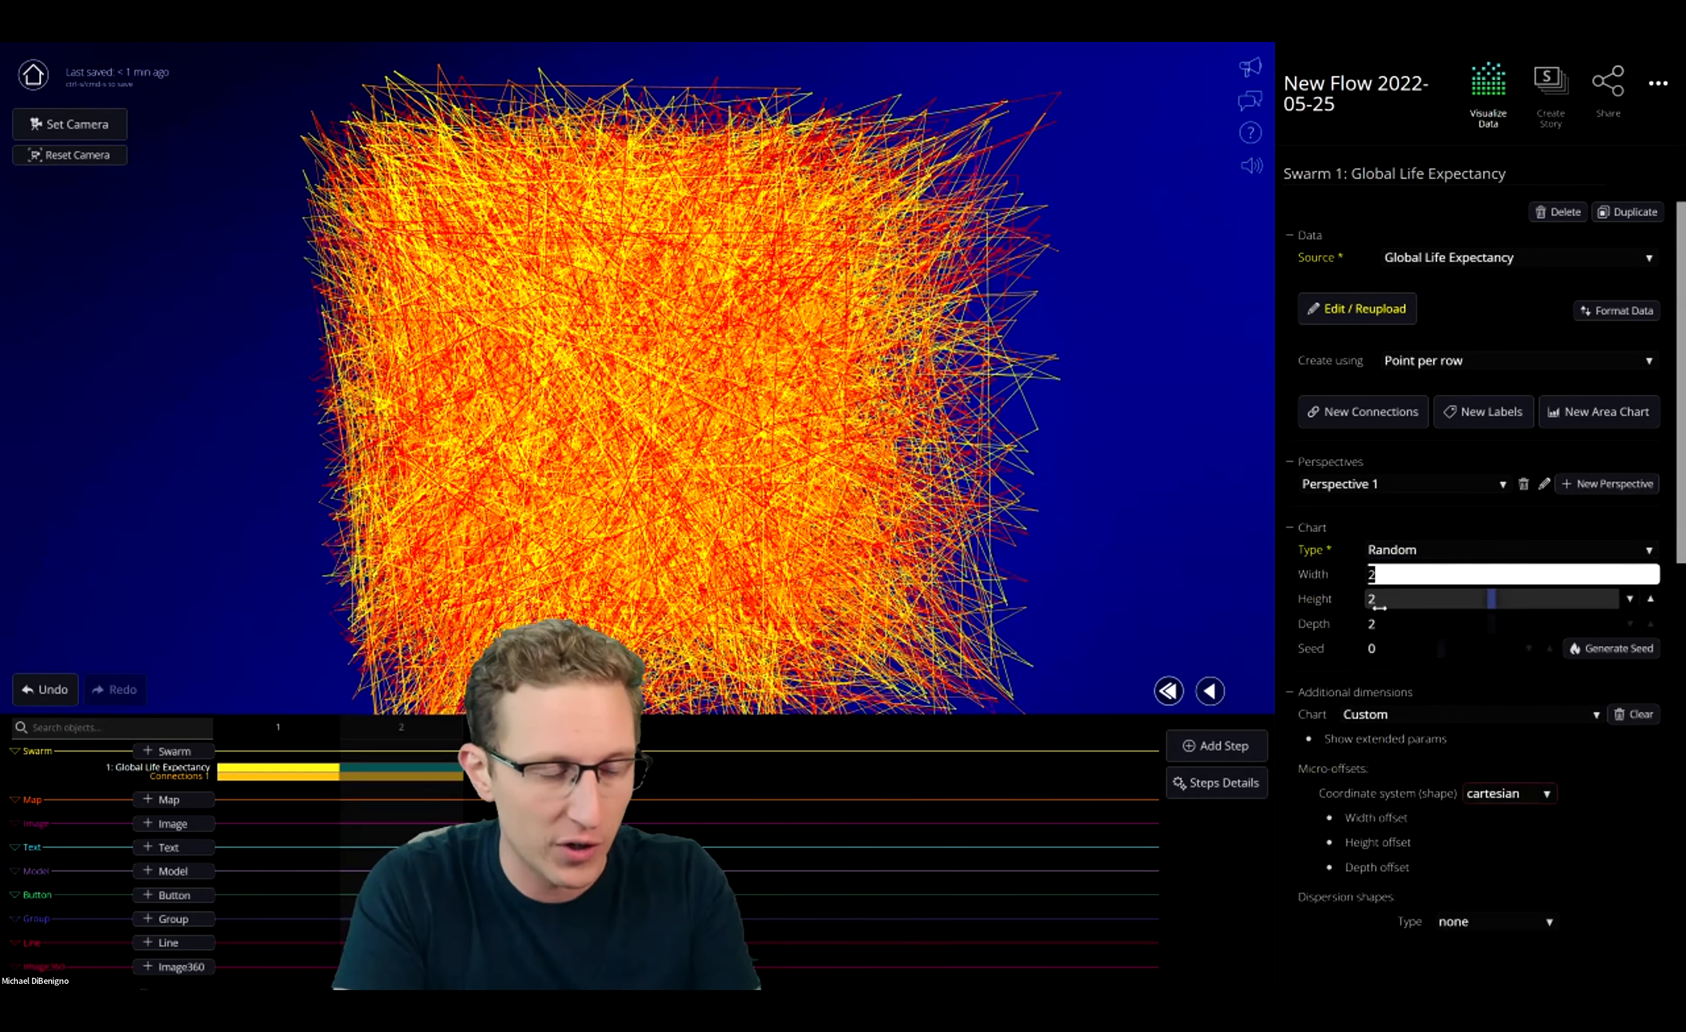
{"action": "type", "text": "0"}
{"action": "key", "text": "Tab"}
{"action": "type", "text": "0"}
{"action": "key", "text": "Tab"}
{"action": "type", "text": "0"}
{"action": "key", "text": "Tab"}
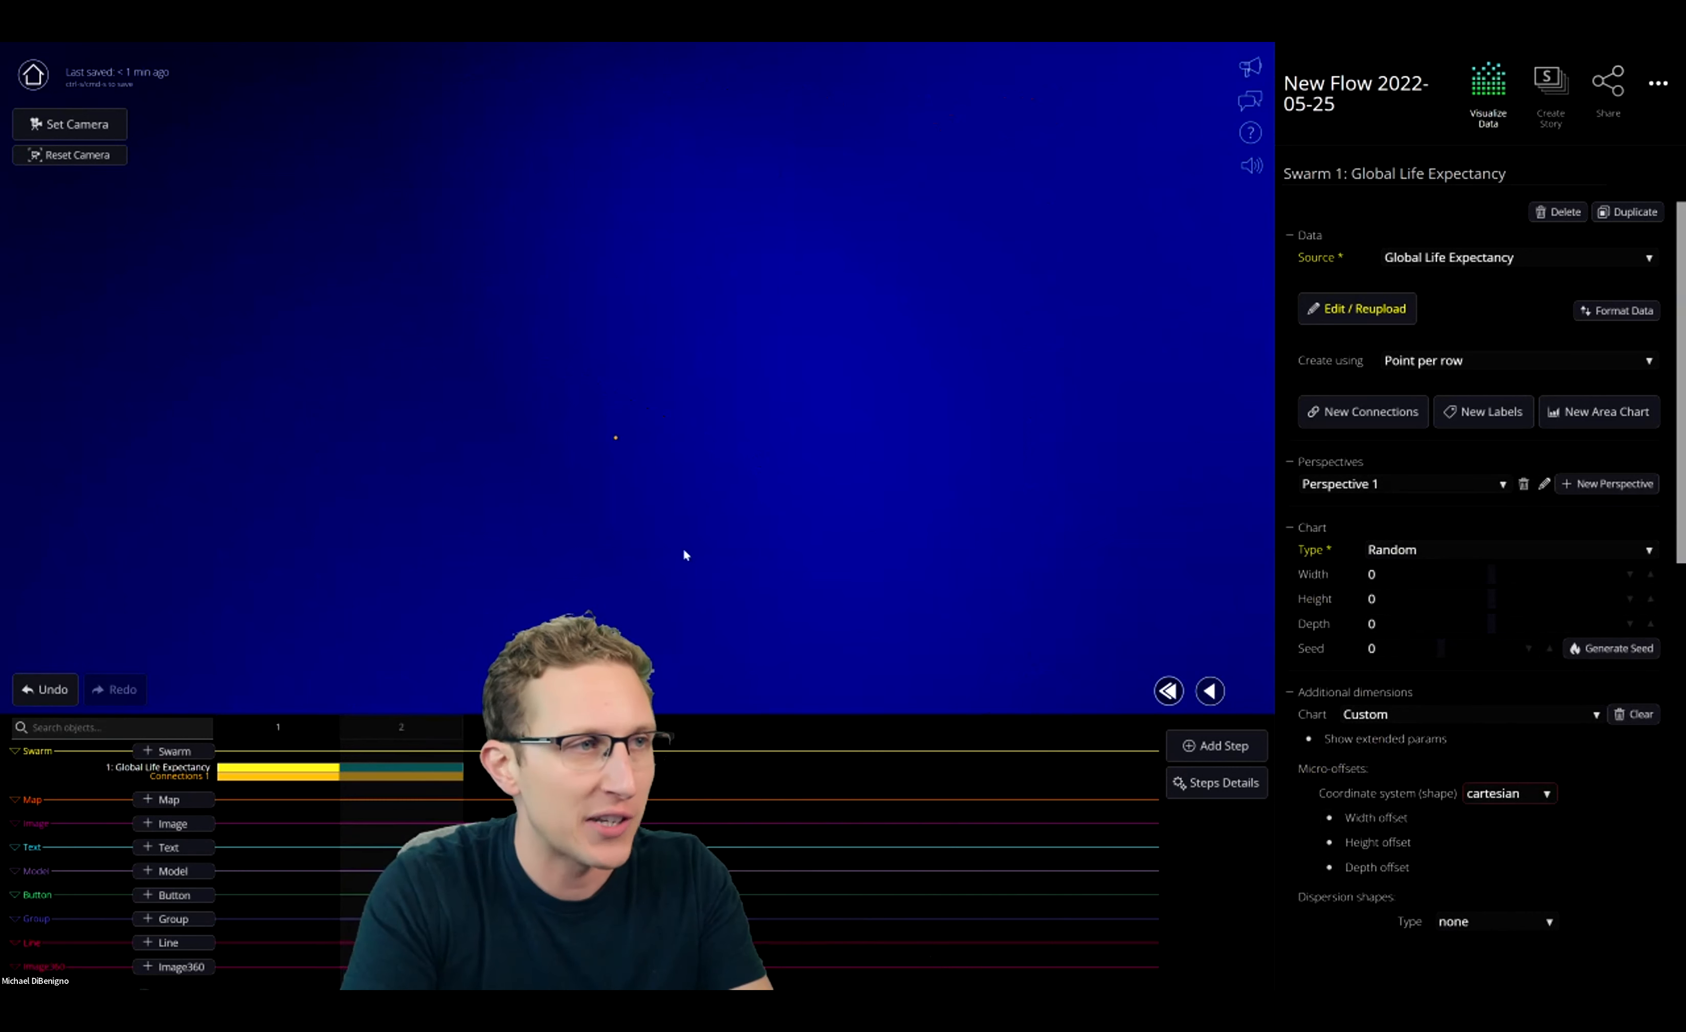
Enable the width micro-offset using the Year column, with offset amounts from -0.5 to 0.5
{"action": "scroll", "coordinate": [694, 467], "scroll_direction": "up", "scroll_amount": 5}
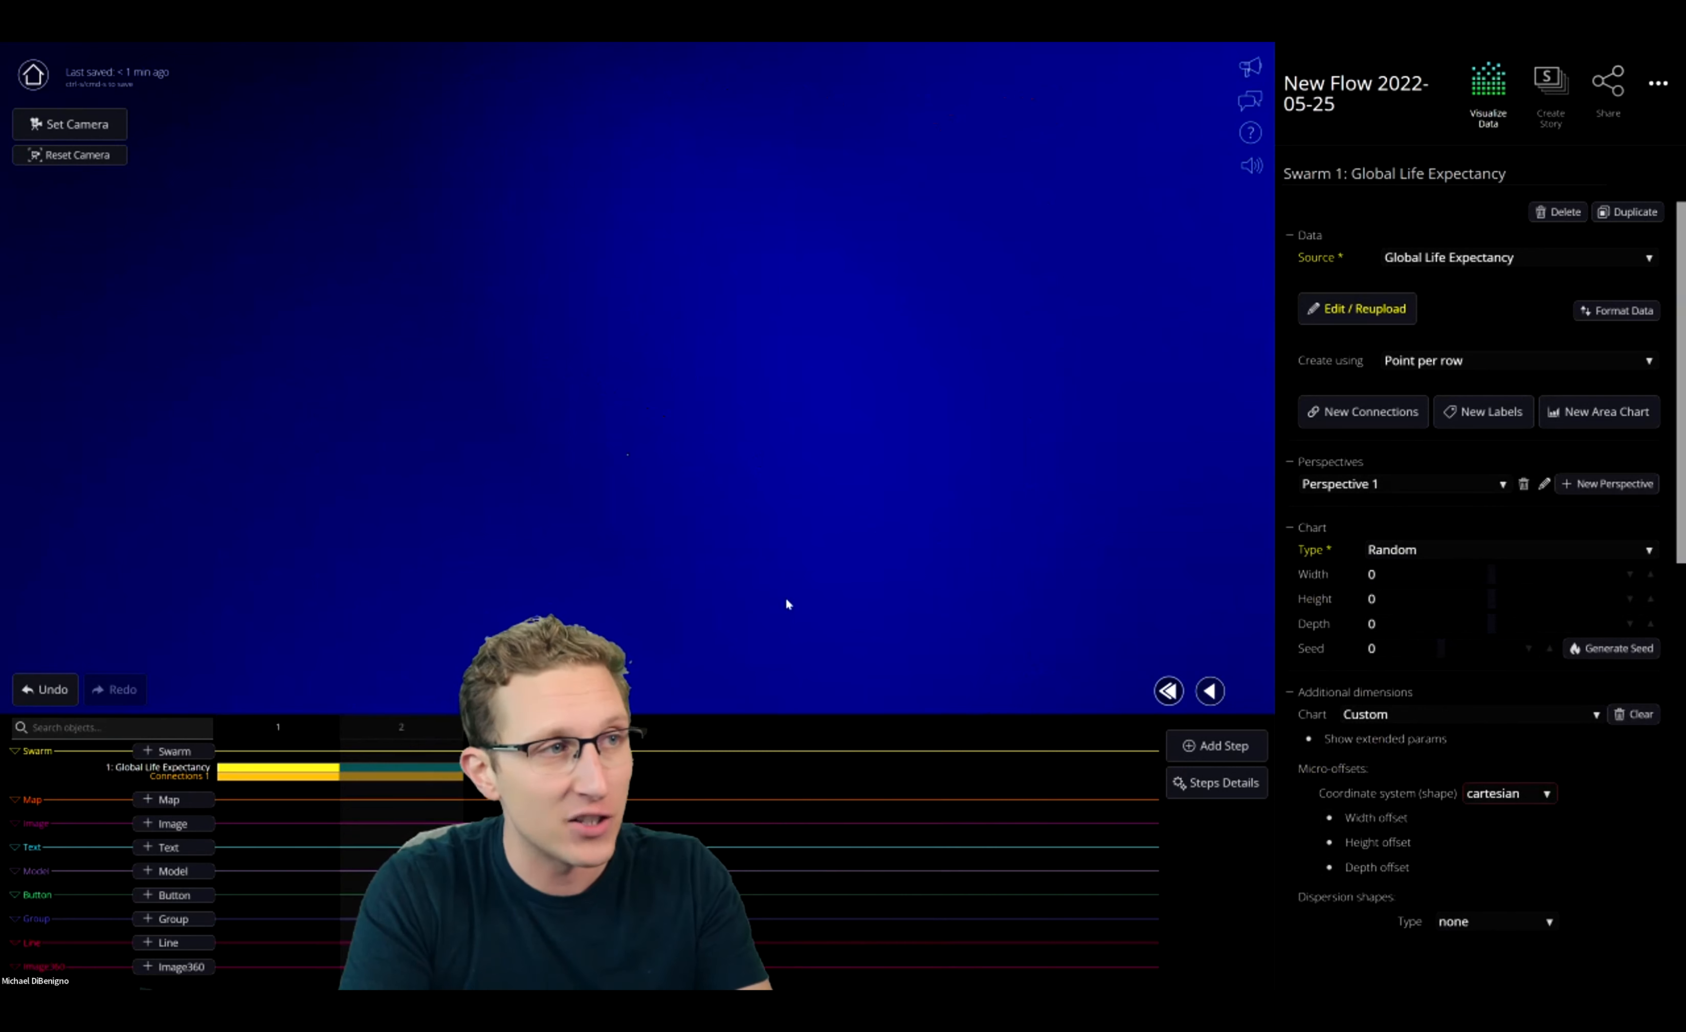
{"action": "scroll", "coordinate": [1346, 662], "scroll_direction": "down", "scroll_amount": 2}
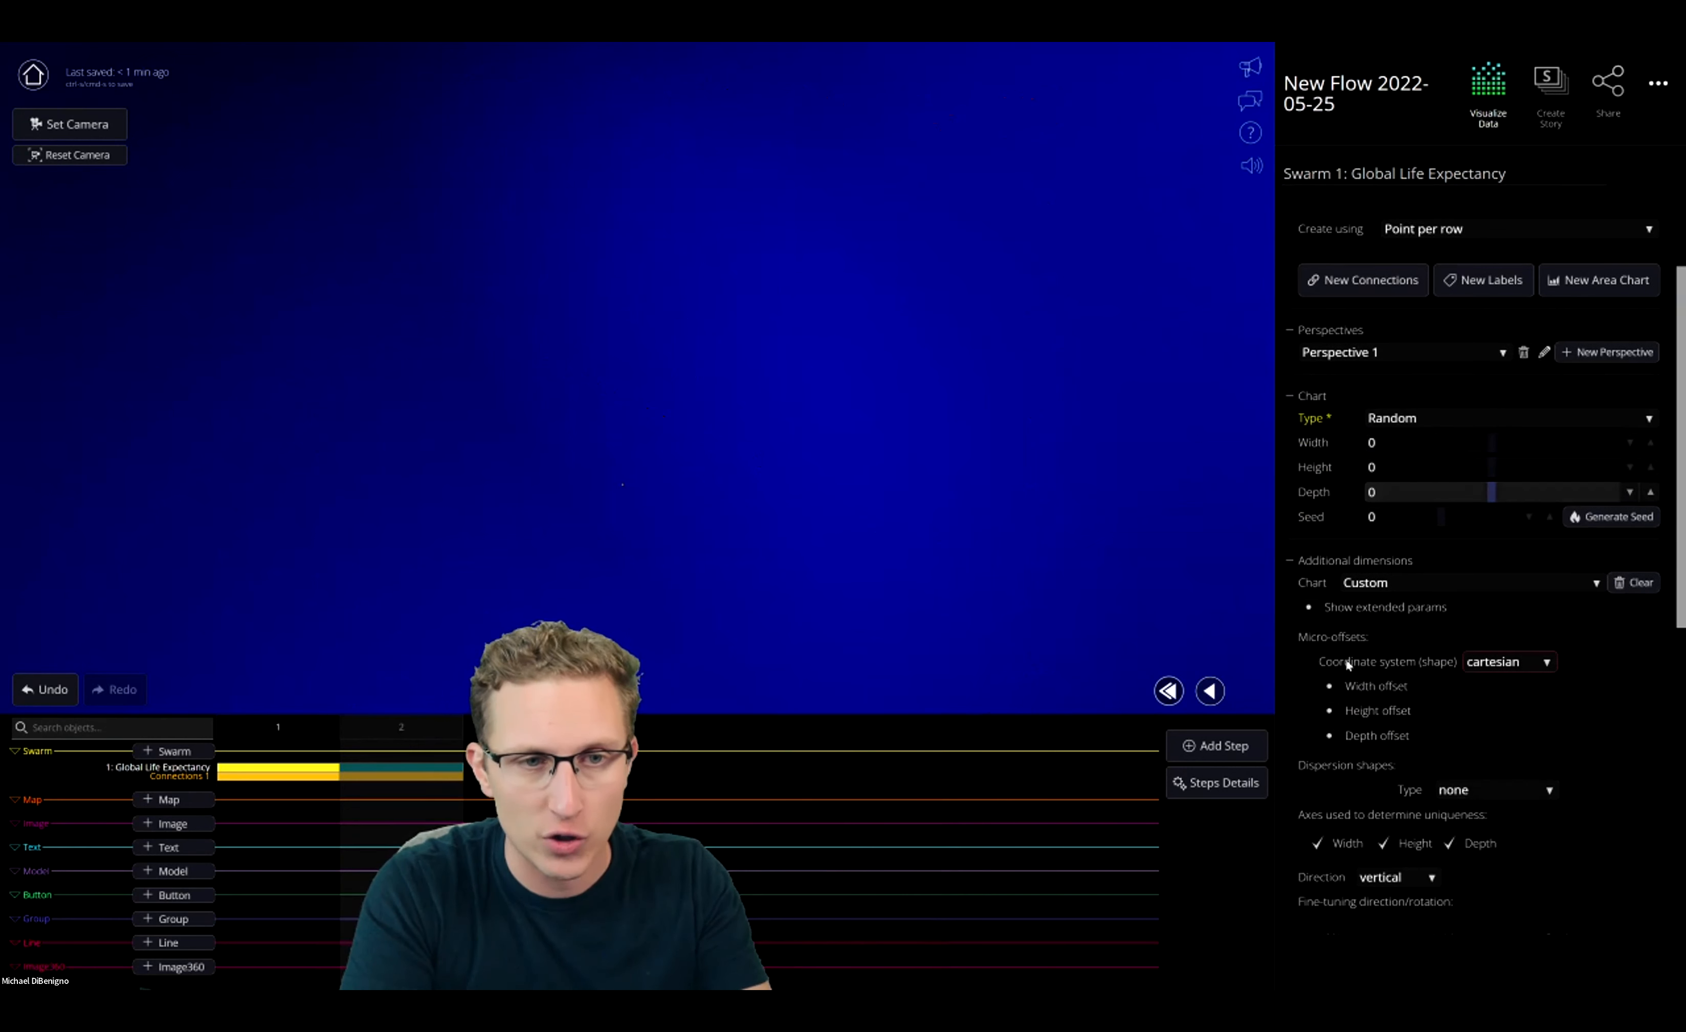
{"action": "left_click", "coordinate": [1327, 686]}
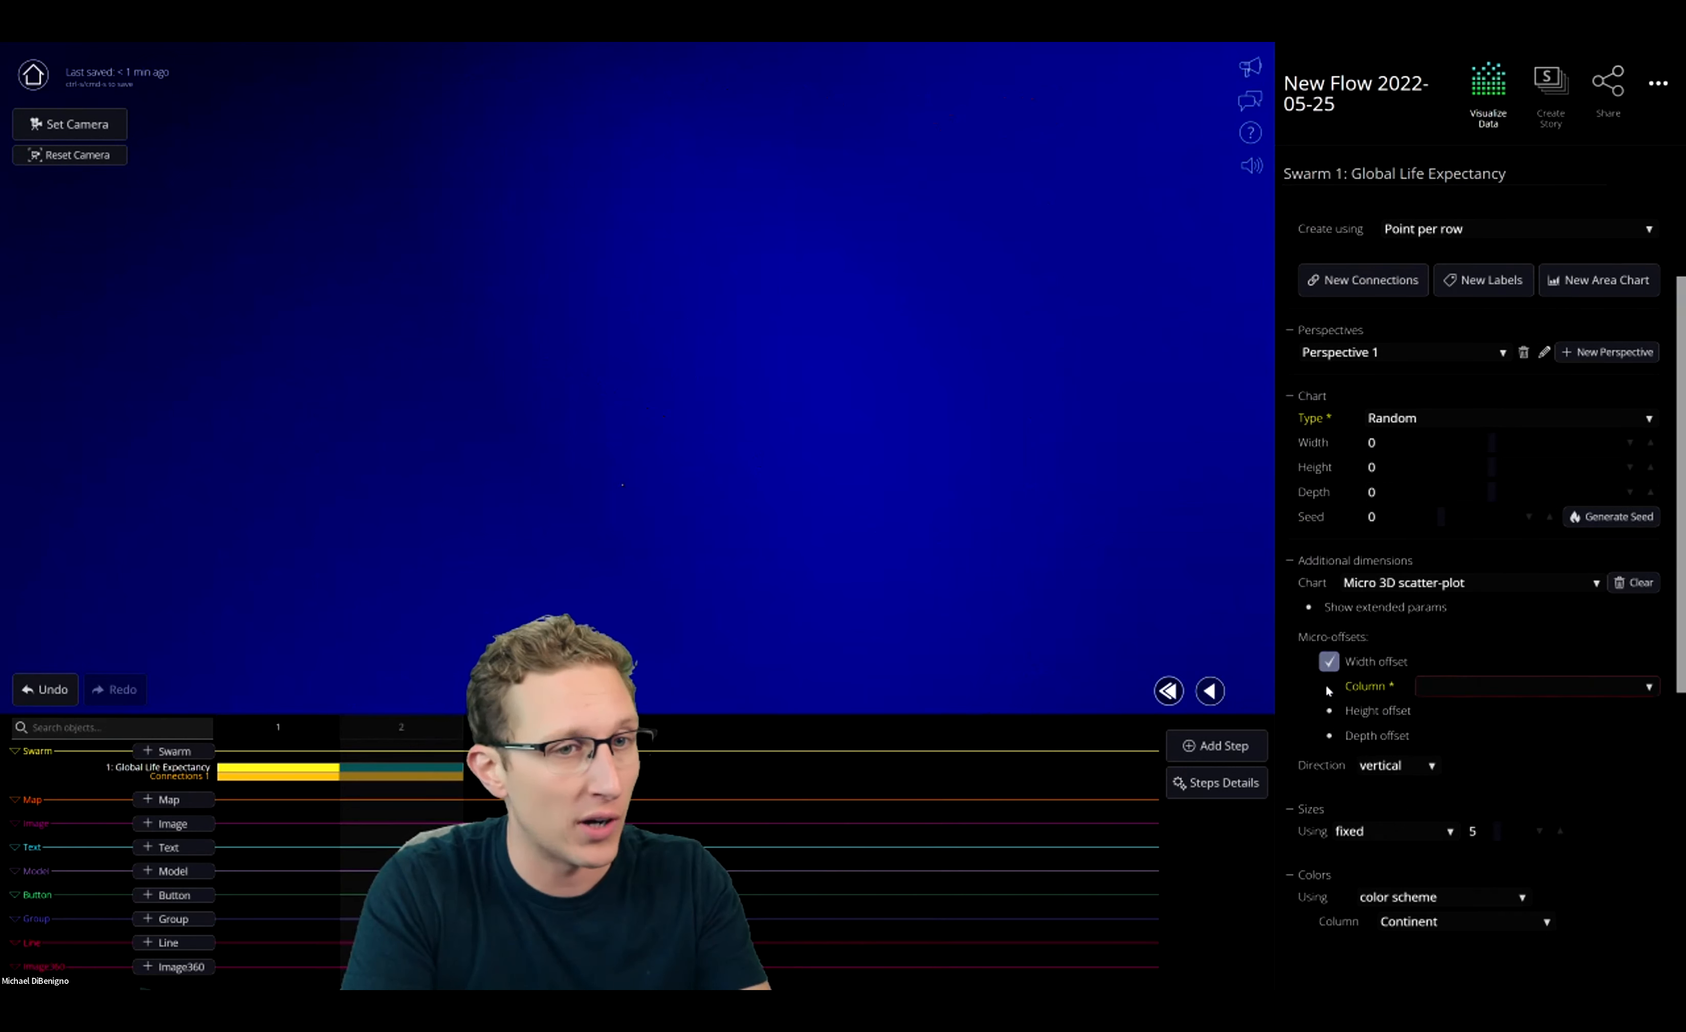
{"action": "left_click", "coordinate": [1474, 683]}
{"action": "left_click", "coordinate": [1468, 595]}
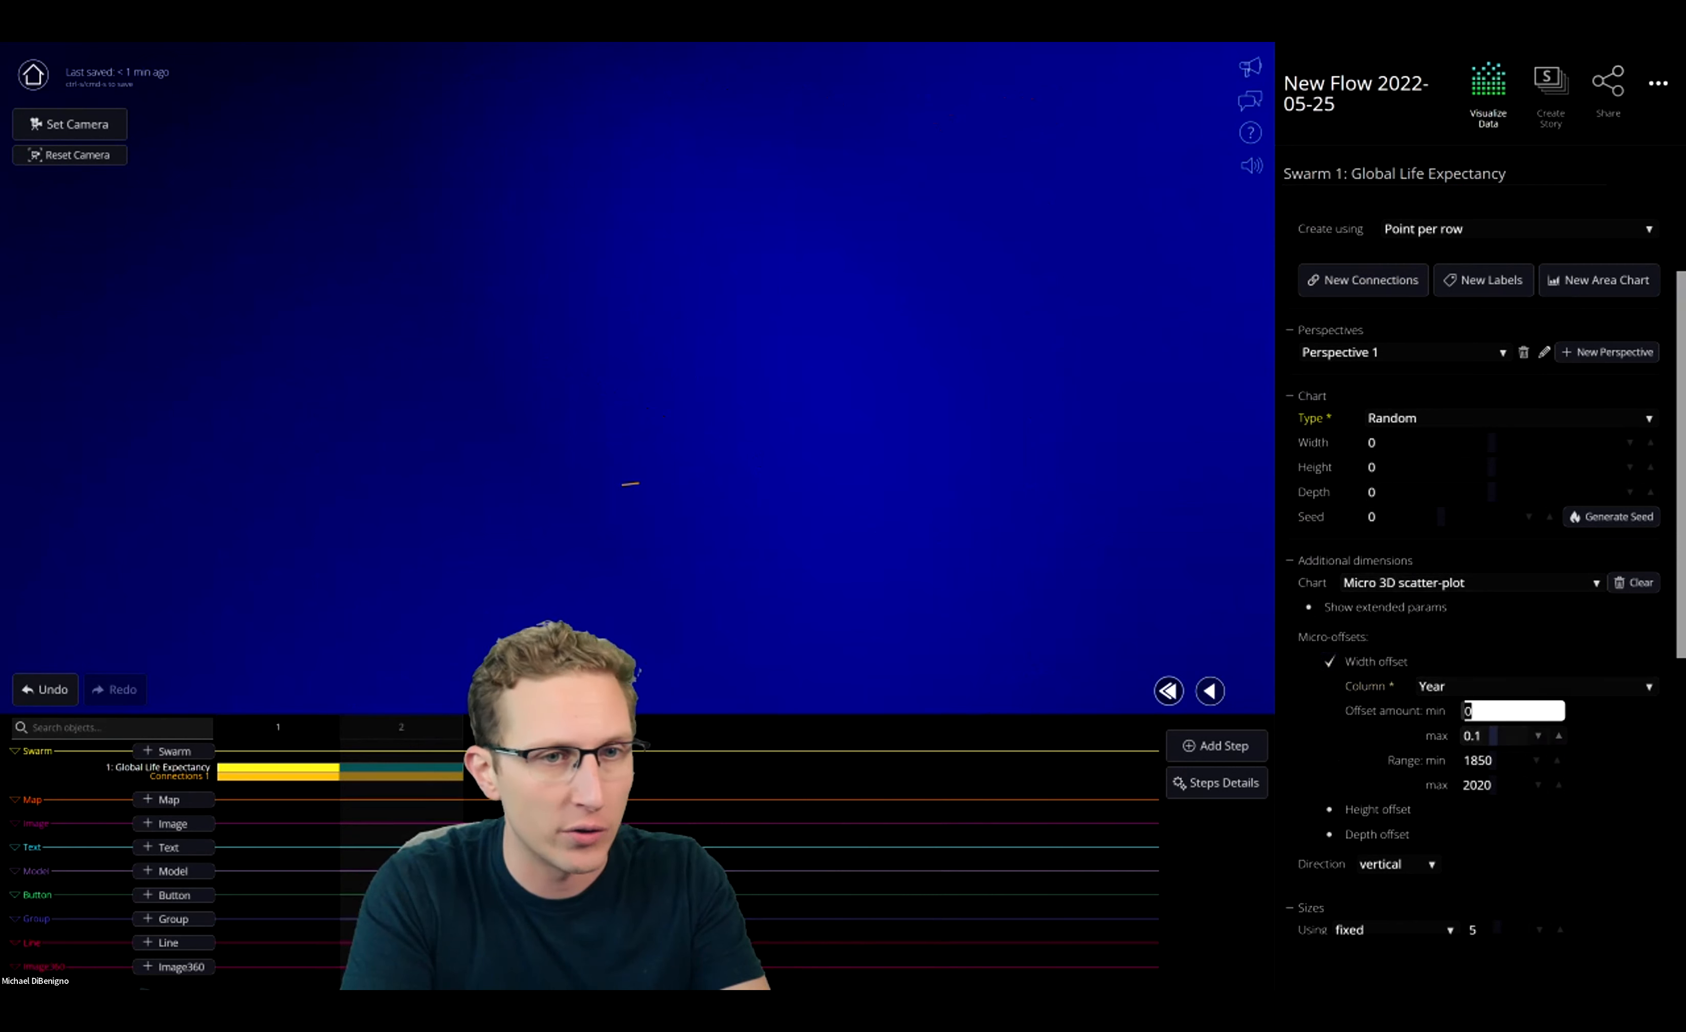
{"action": "type", "text": ".5"}
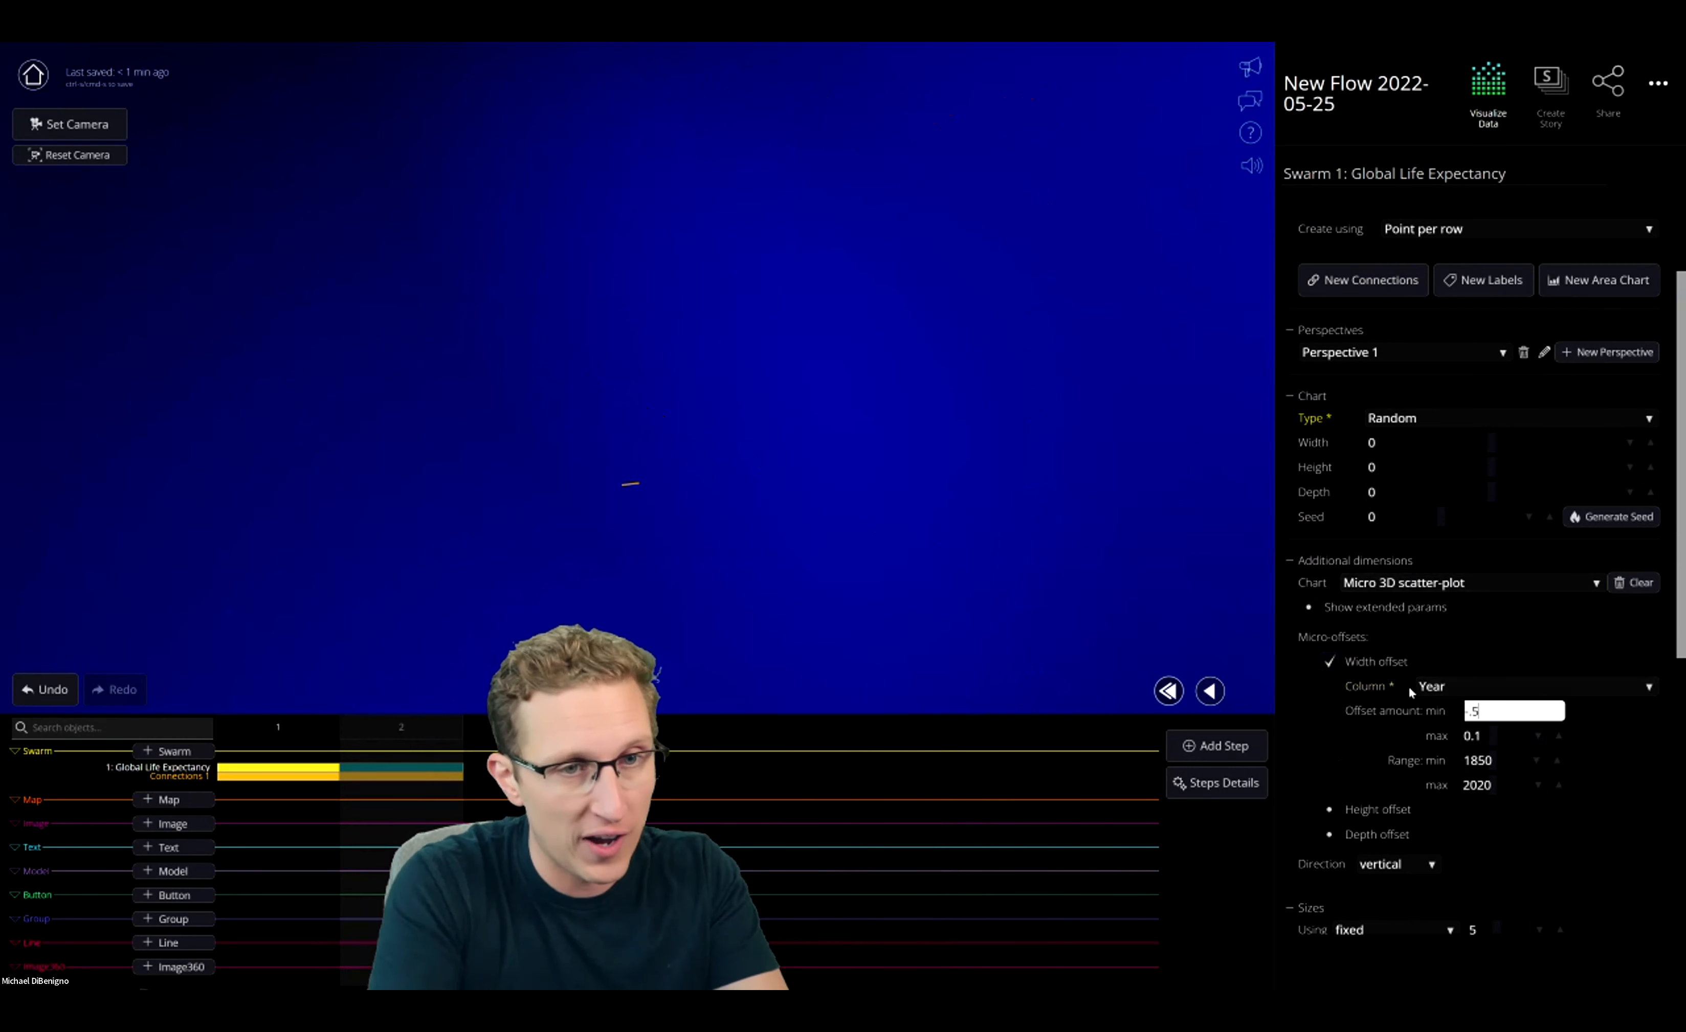
{"action": "key", "text": "Tab"}
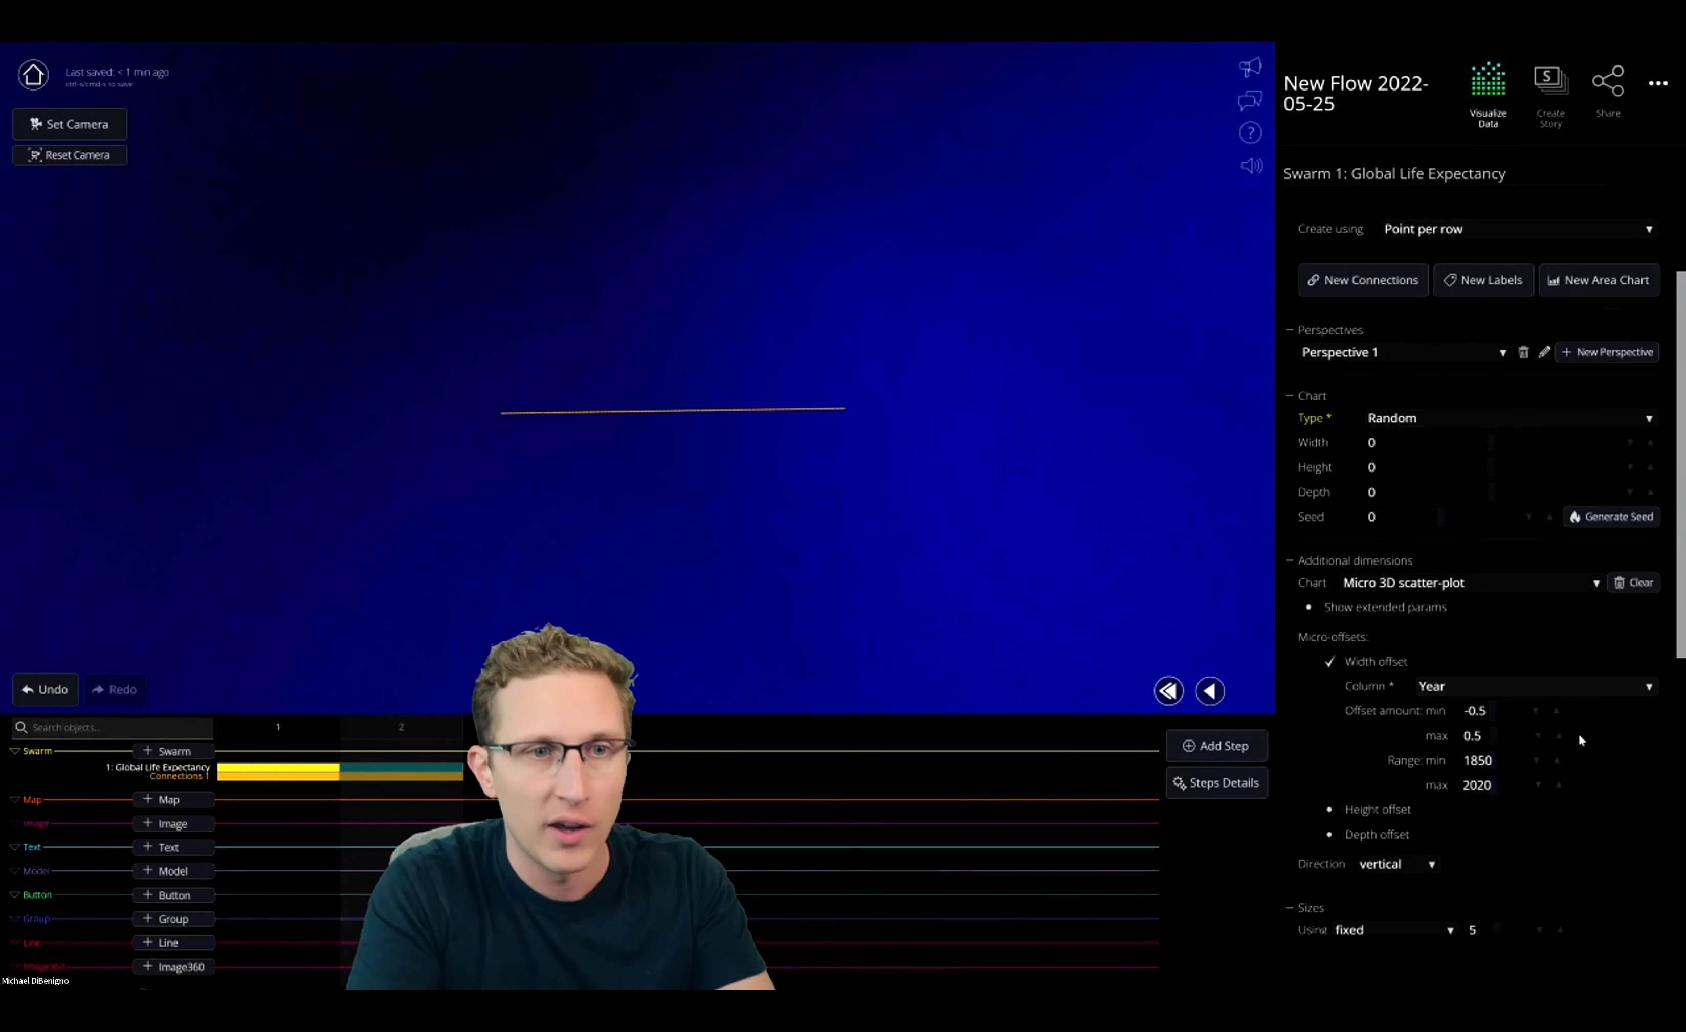
Enable the height micro-offset using Life Expectancy, with a maximum offset of 1 and a range from 0 to 100
{"action": "scroll", "coordinate": [1580, 739], "scroll_direction": "down", "scroll_amount": 4}
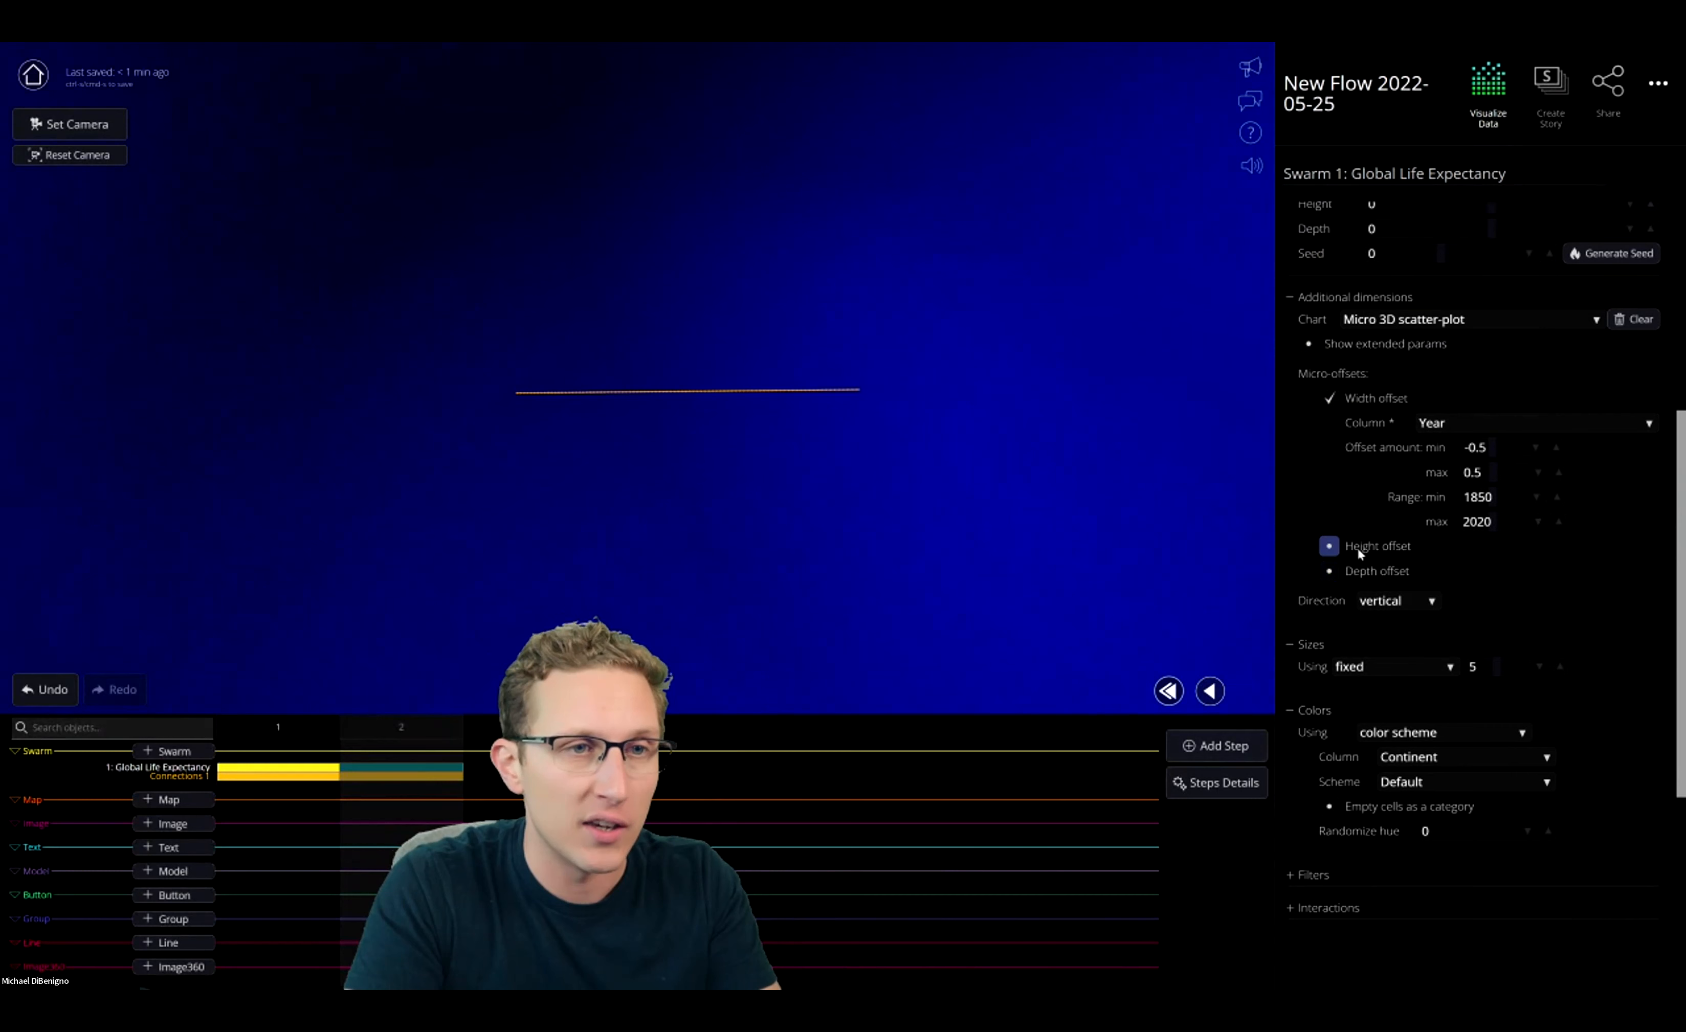
{"action": "left_click", "coordinate": [1328, 546]}
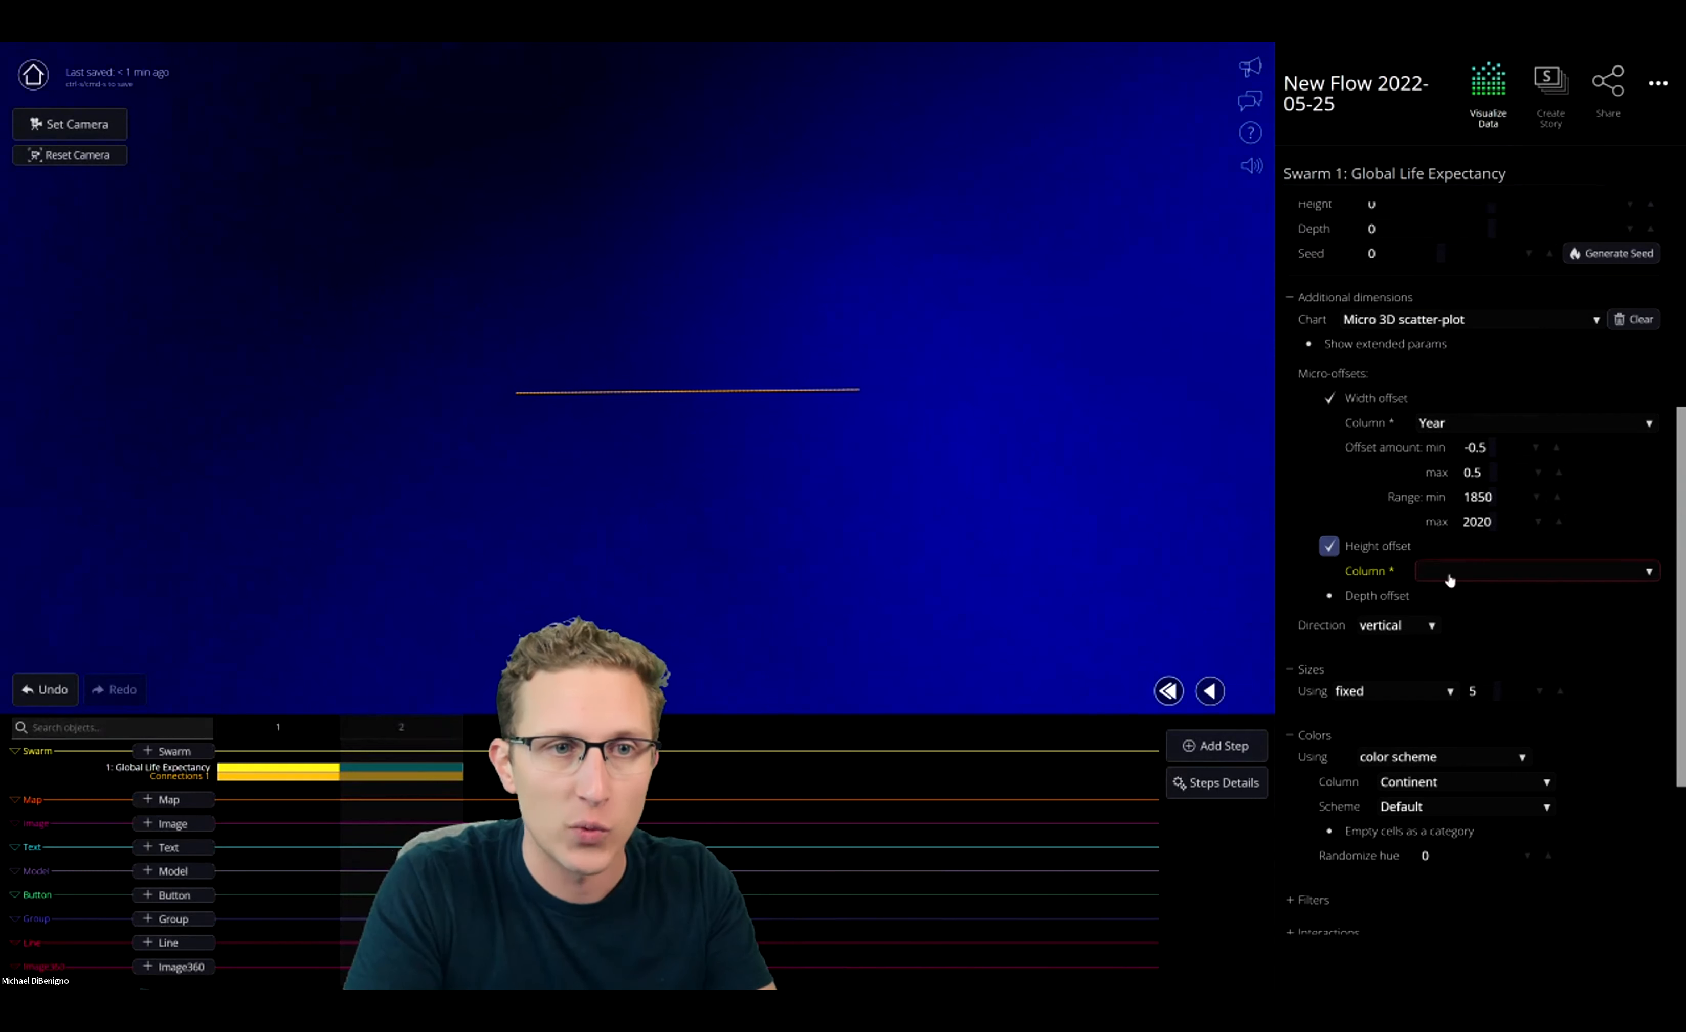
{"action": "left_click", "coordinate": [1483, 573]}
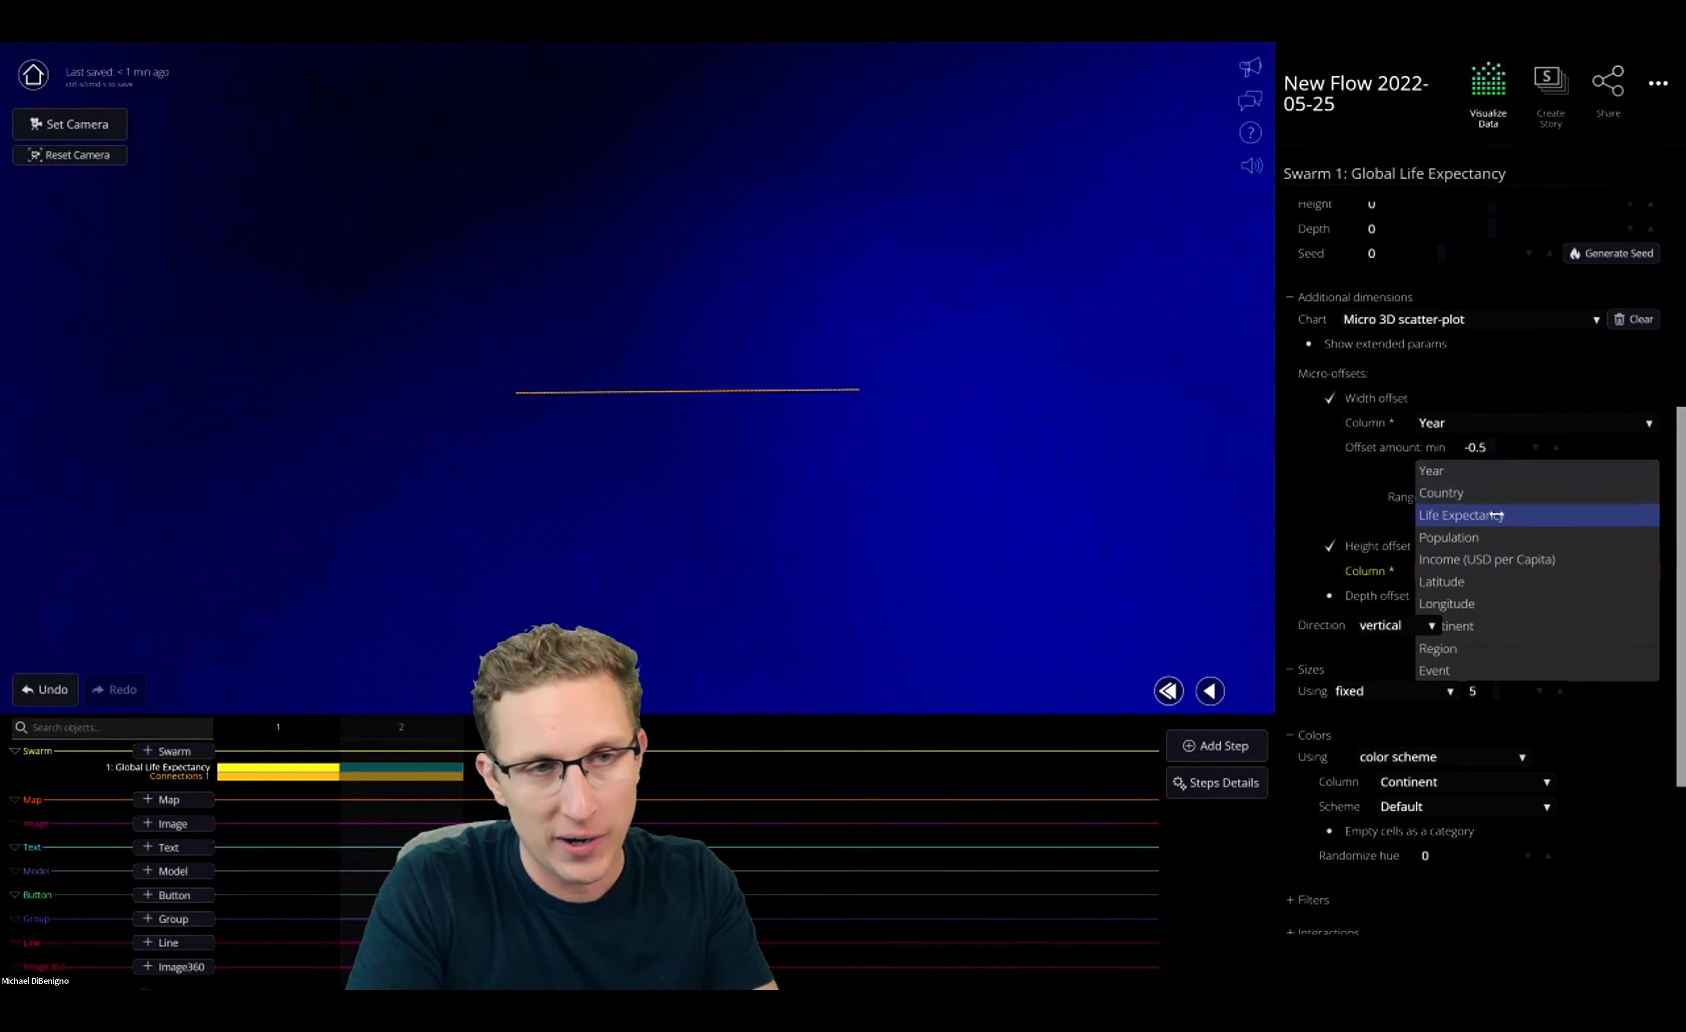
{"action": "left_click", "coordinate": [1495, 515]}
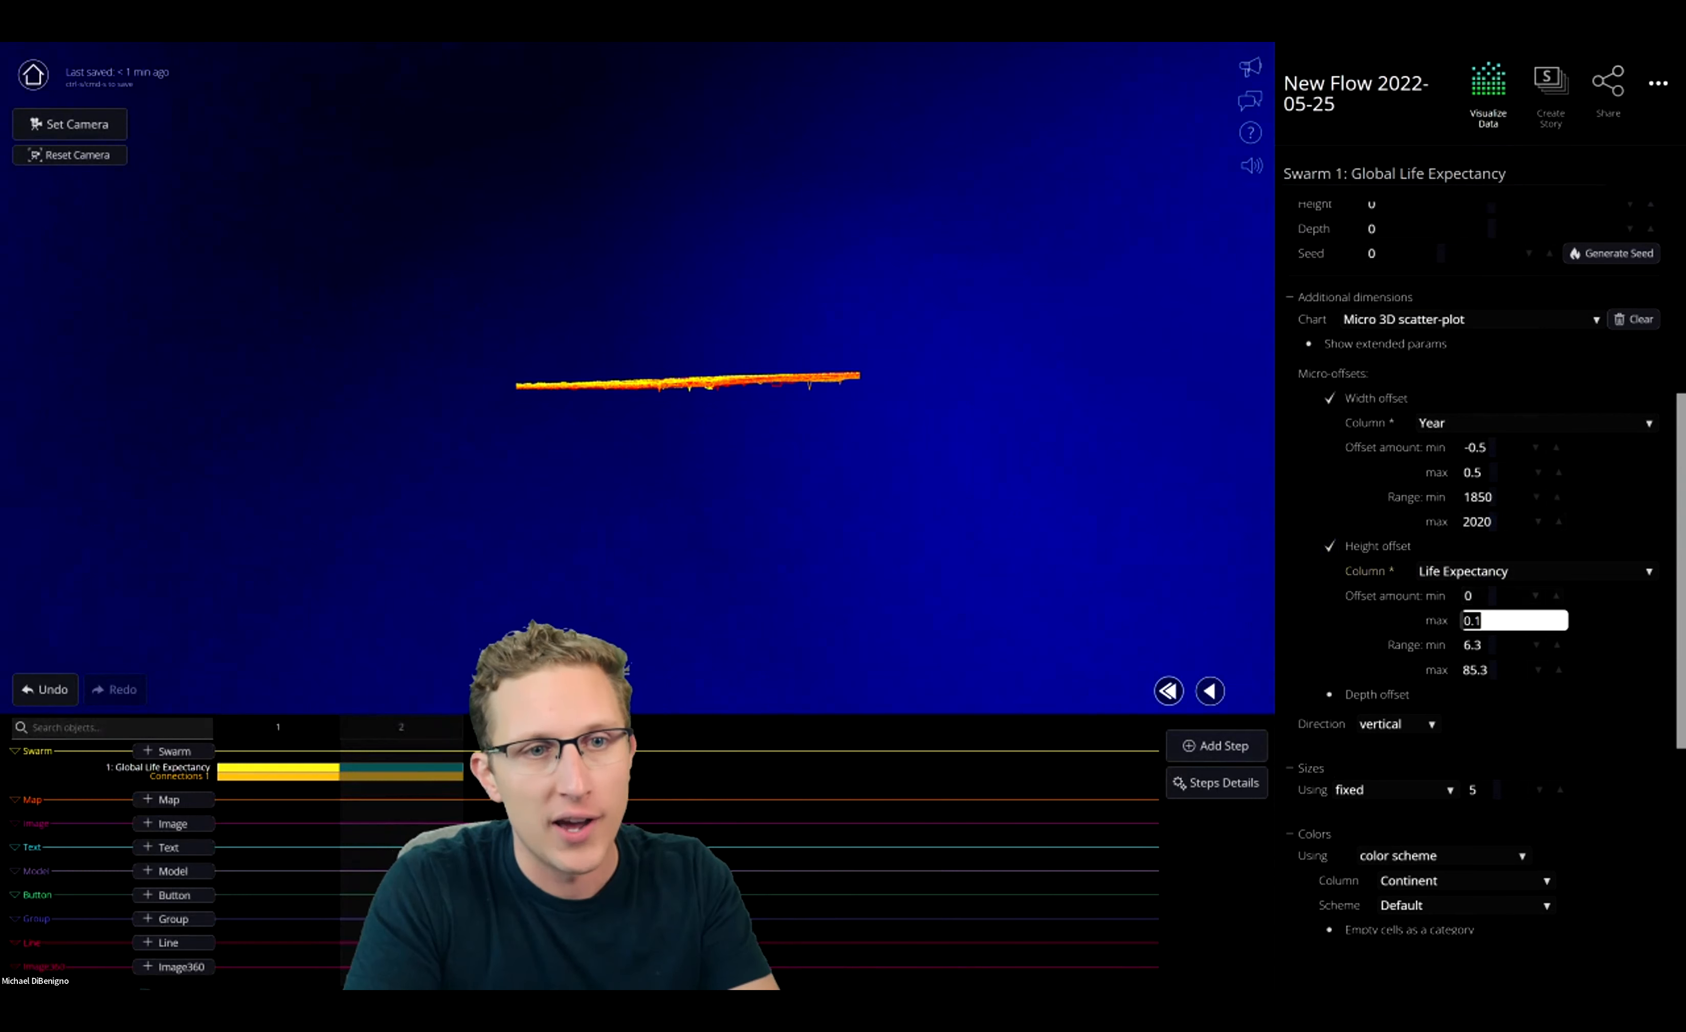
{"action": "left_click", "coordinate": [1128, 535]}
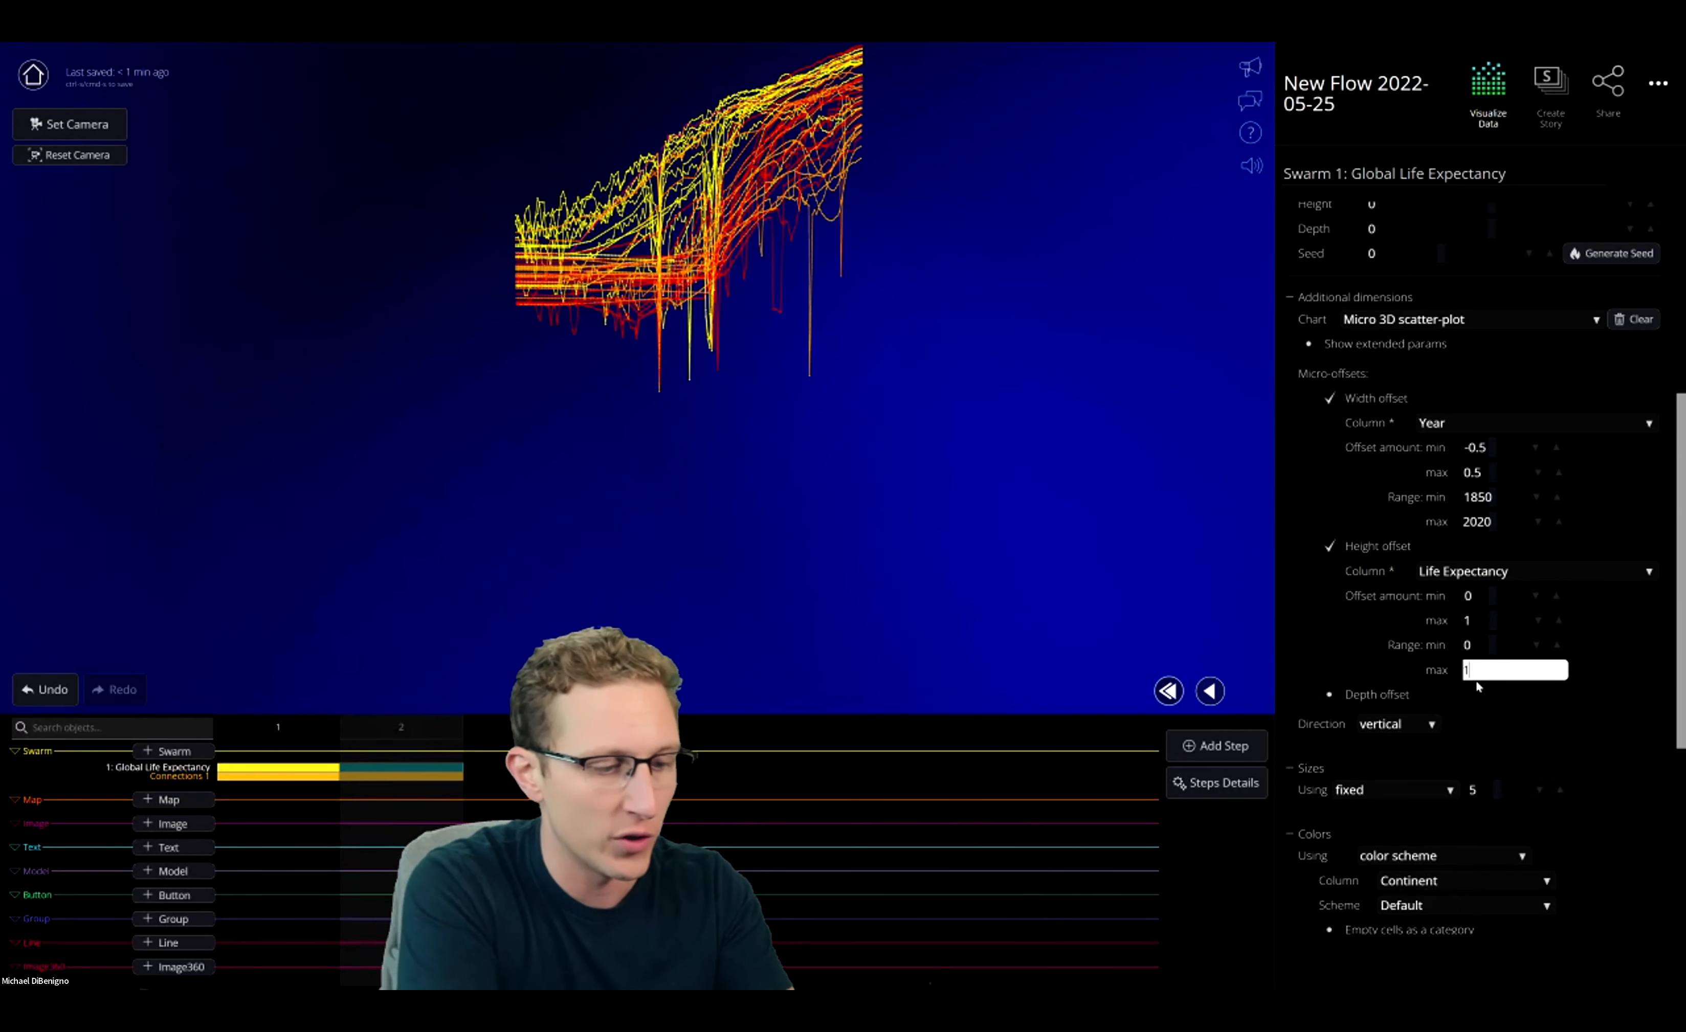
{"action": "type", "text": "100"}
{"action": "key", "text": "Return"}
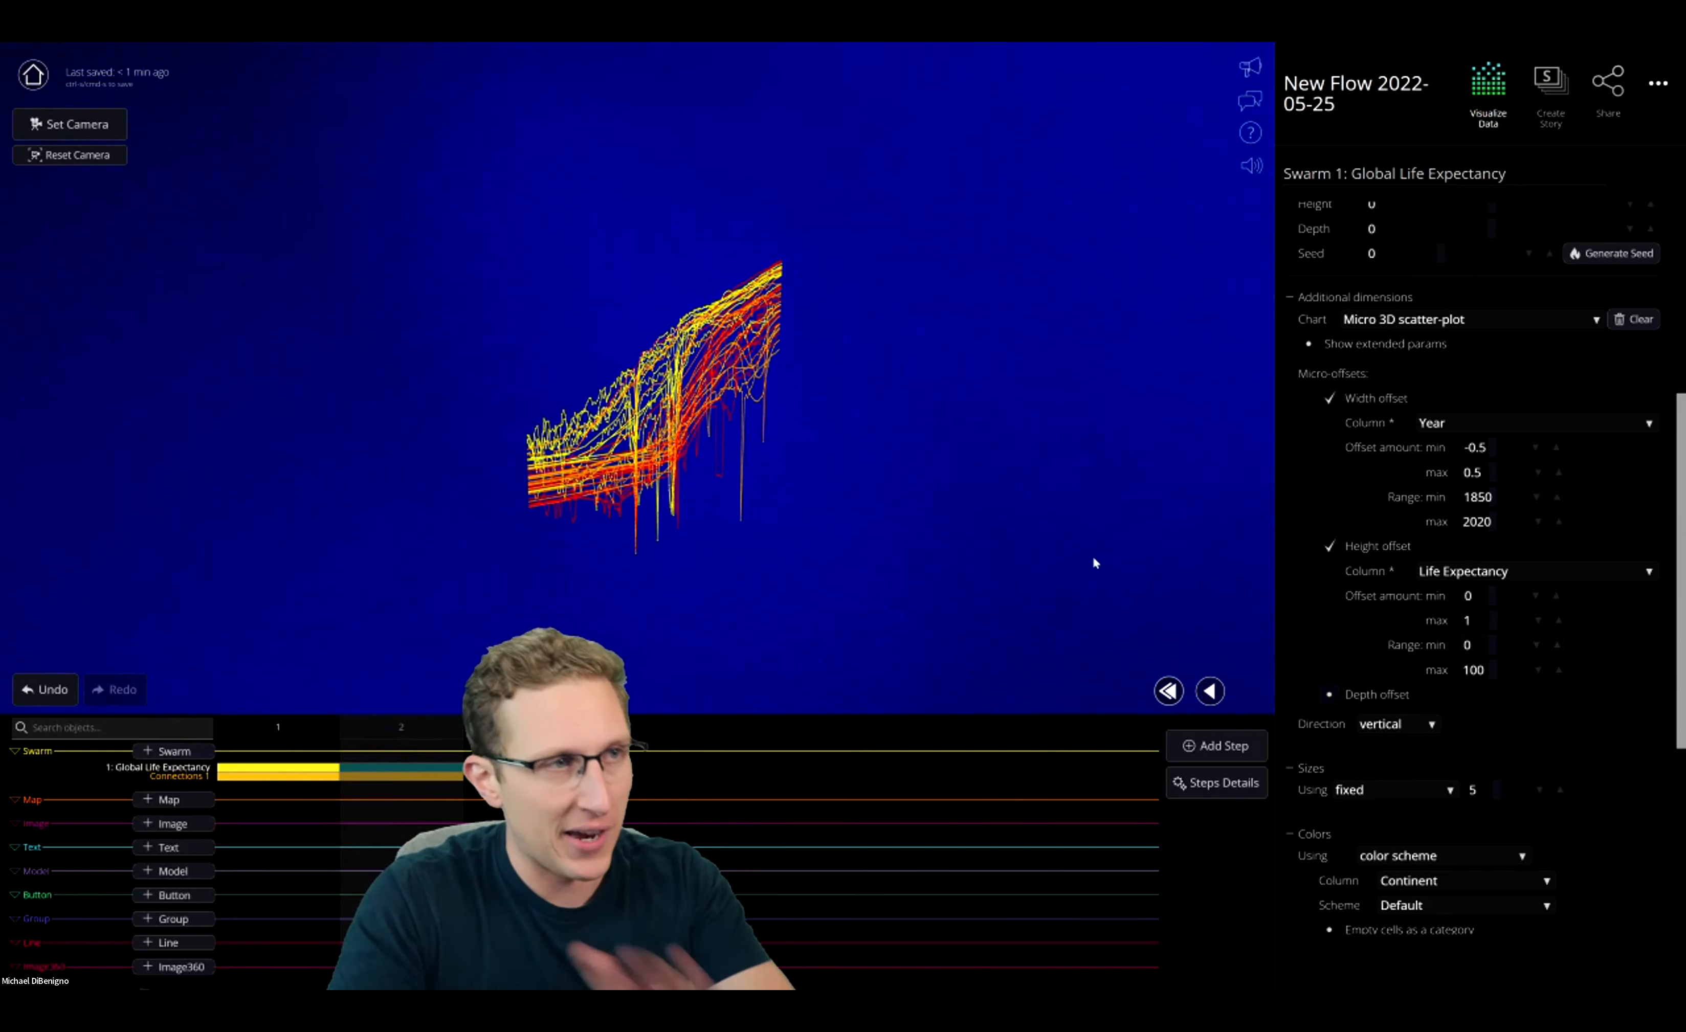
Enable the depth micro-offset using the Continent column, with offset amounts from -0.5 to 0.5
{"action": "left_click", "coordinate": [1329, 695]}
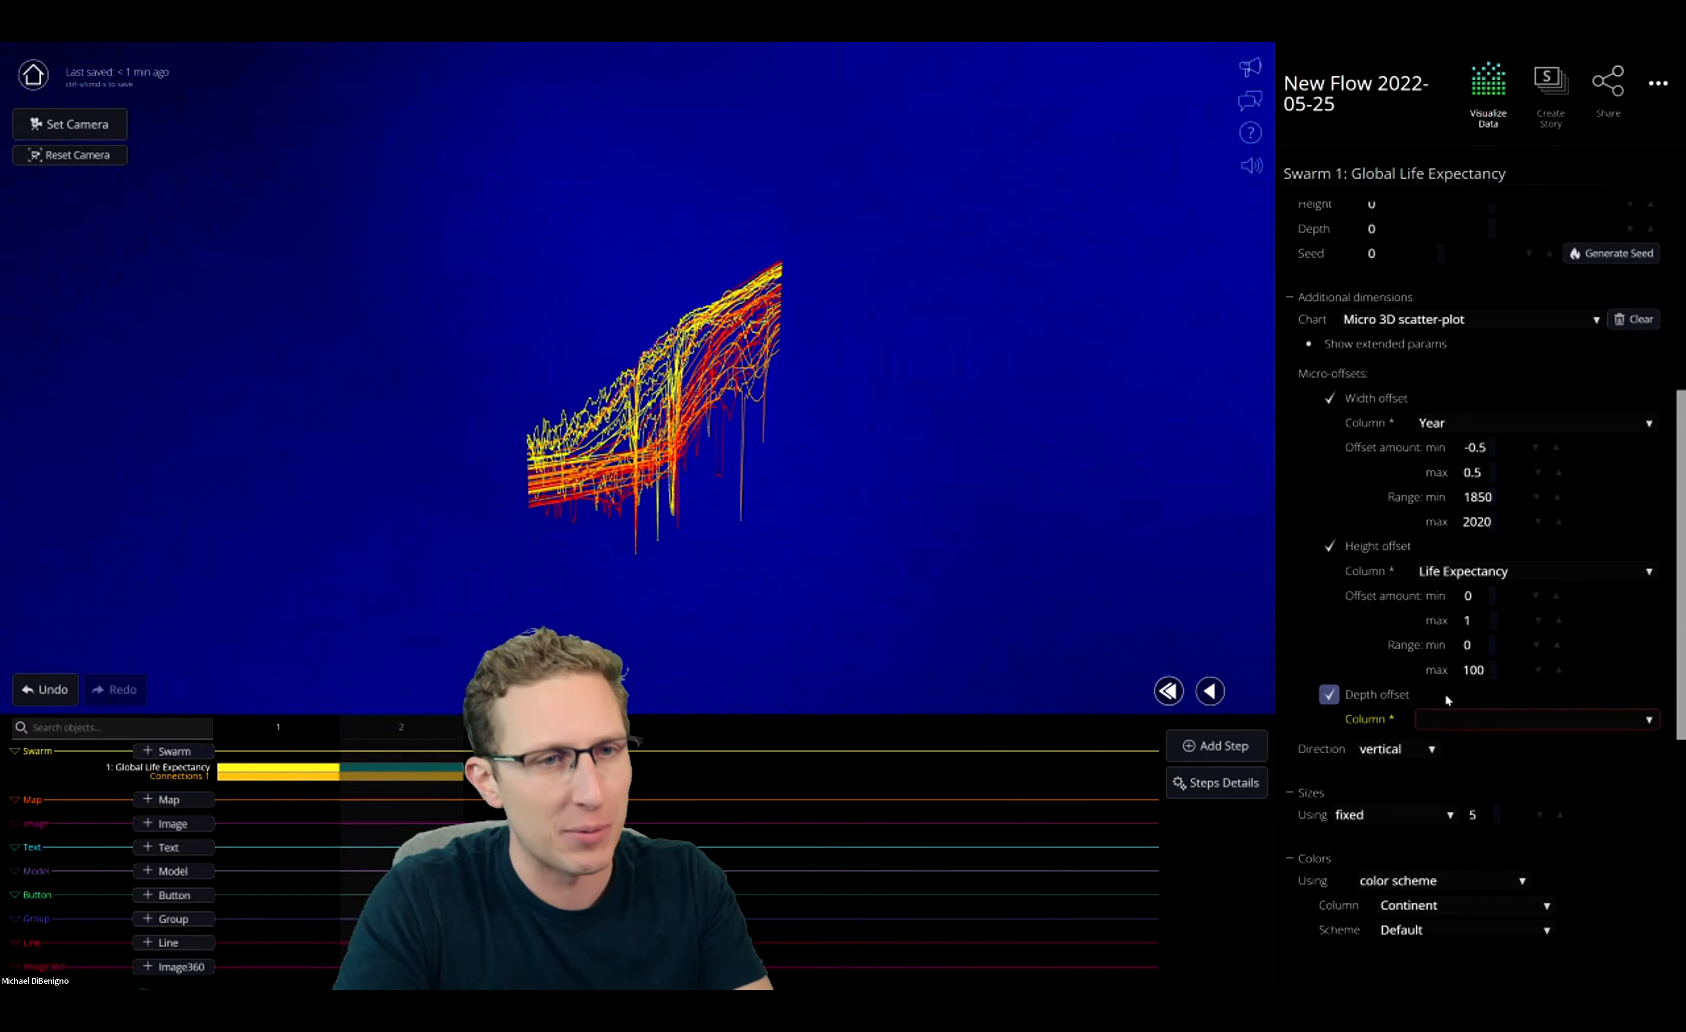
{"action": "left_click", "coordinate": [1479, 723]}
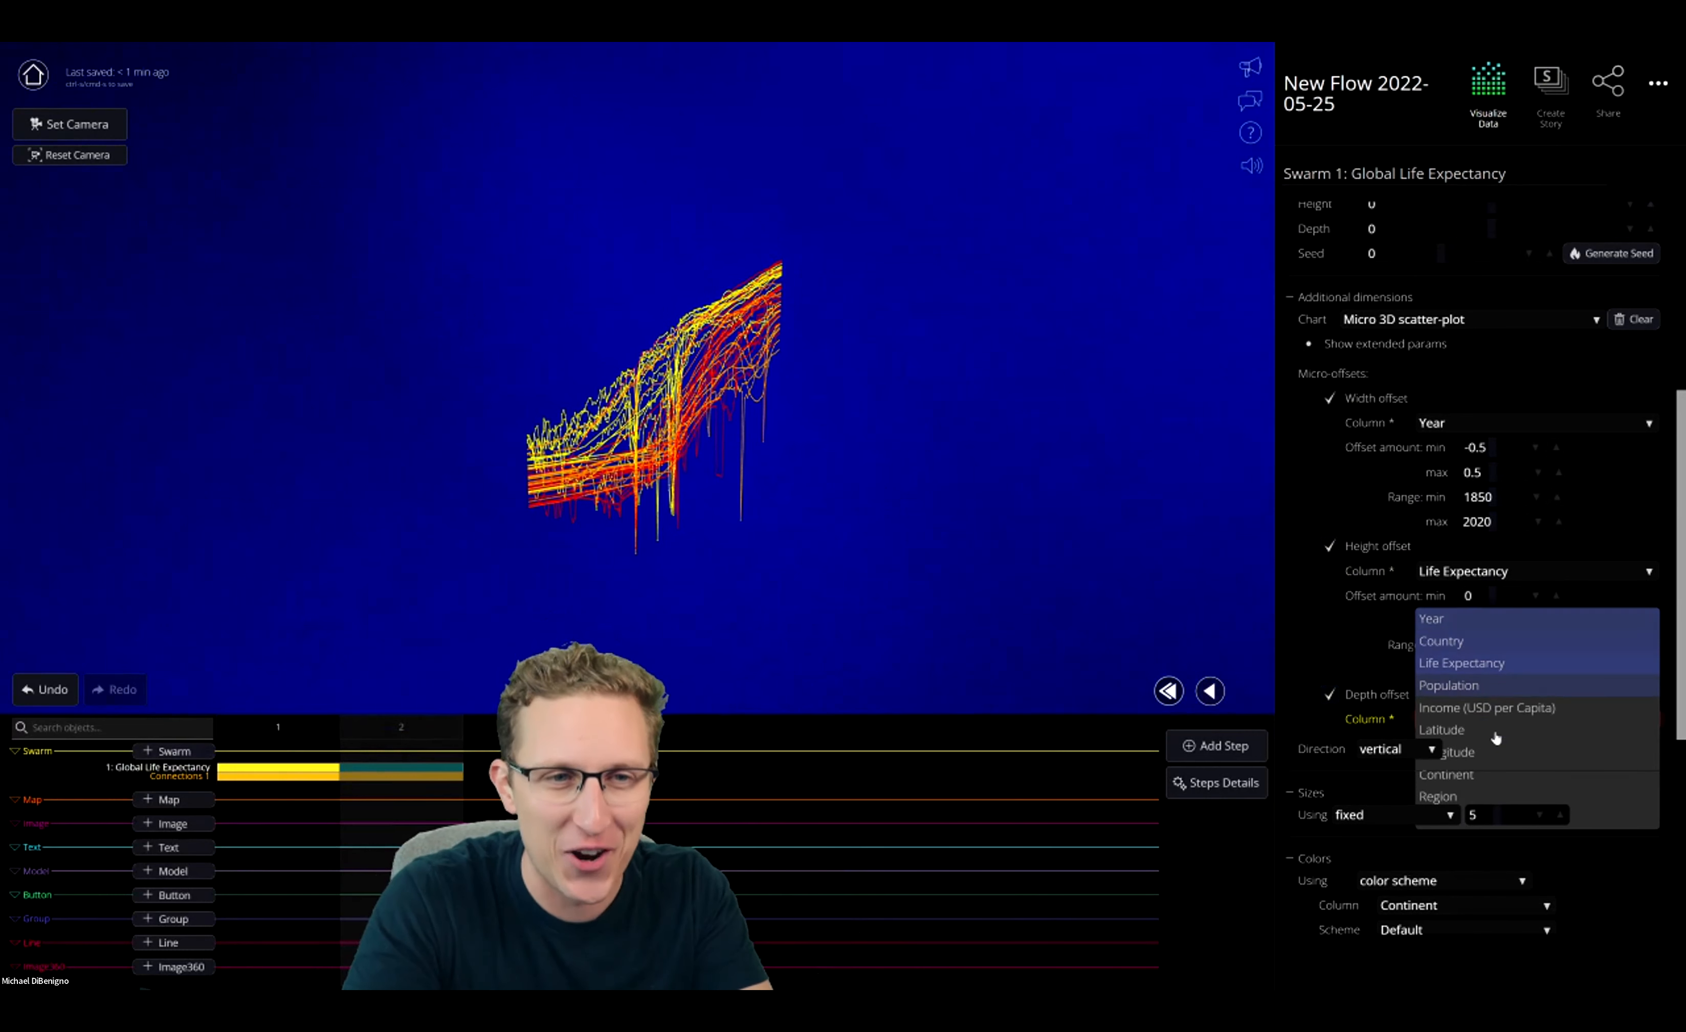
{"action": "left_click", "coordinate": [1504, 775]}
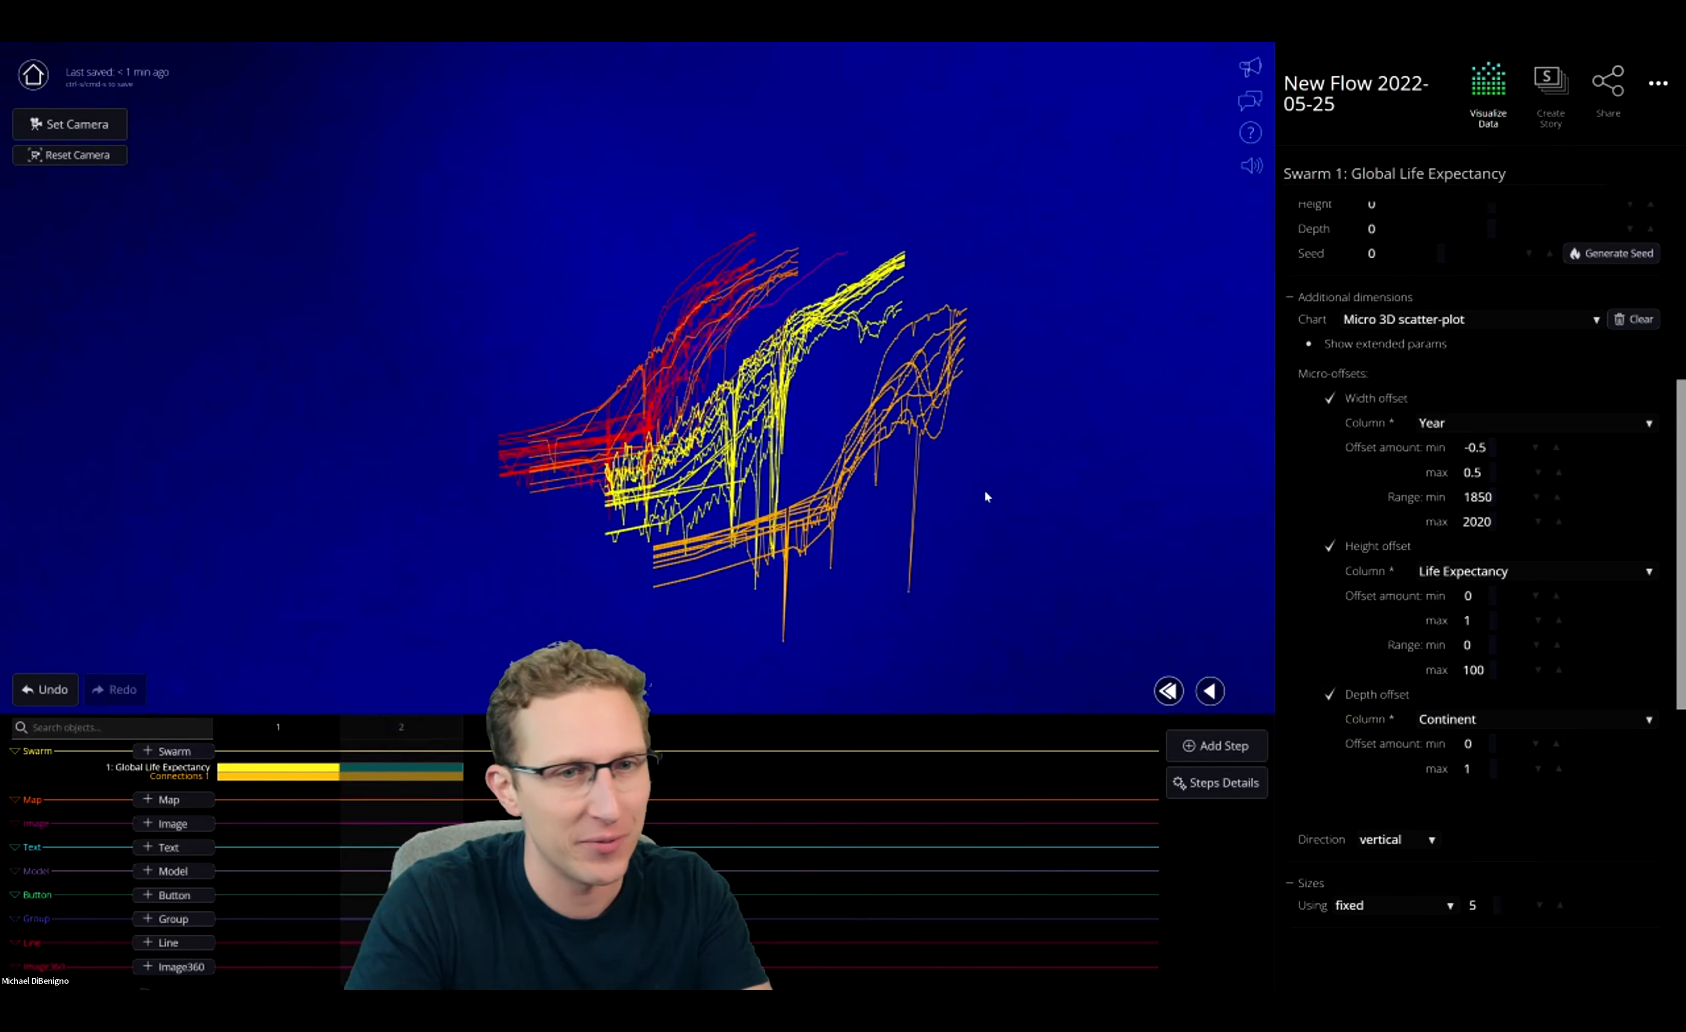
{"action": "left_click", "coordinate": [1460, 748]}
{"action": "type", "text": "-.5"}
{"action": "scroll", "coordinate": [1457, 746], "scroll_direction": "down", "scroll_amount": 6}
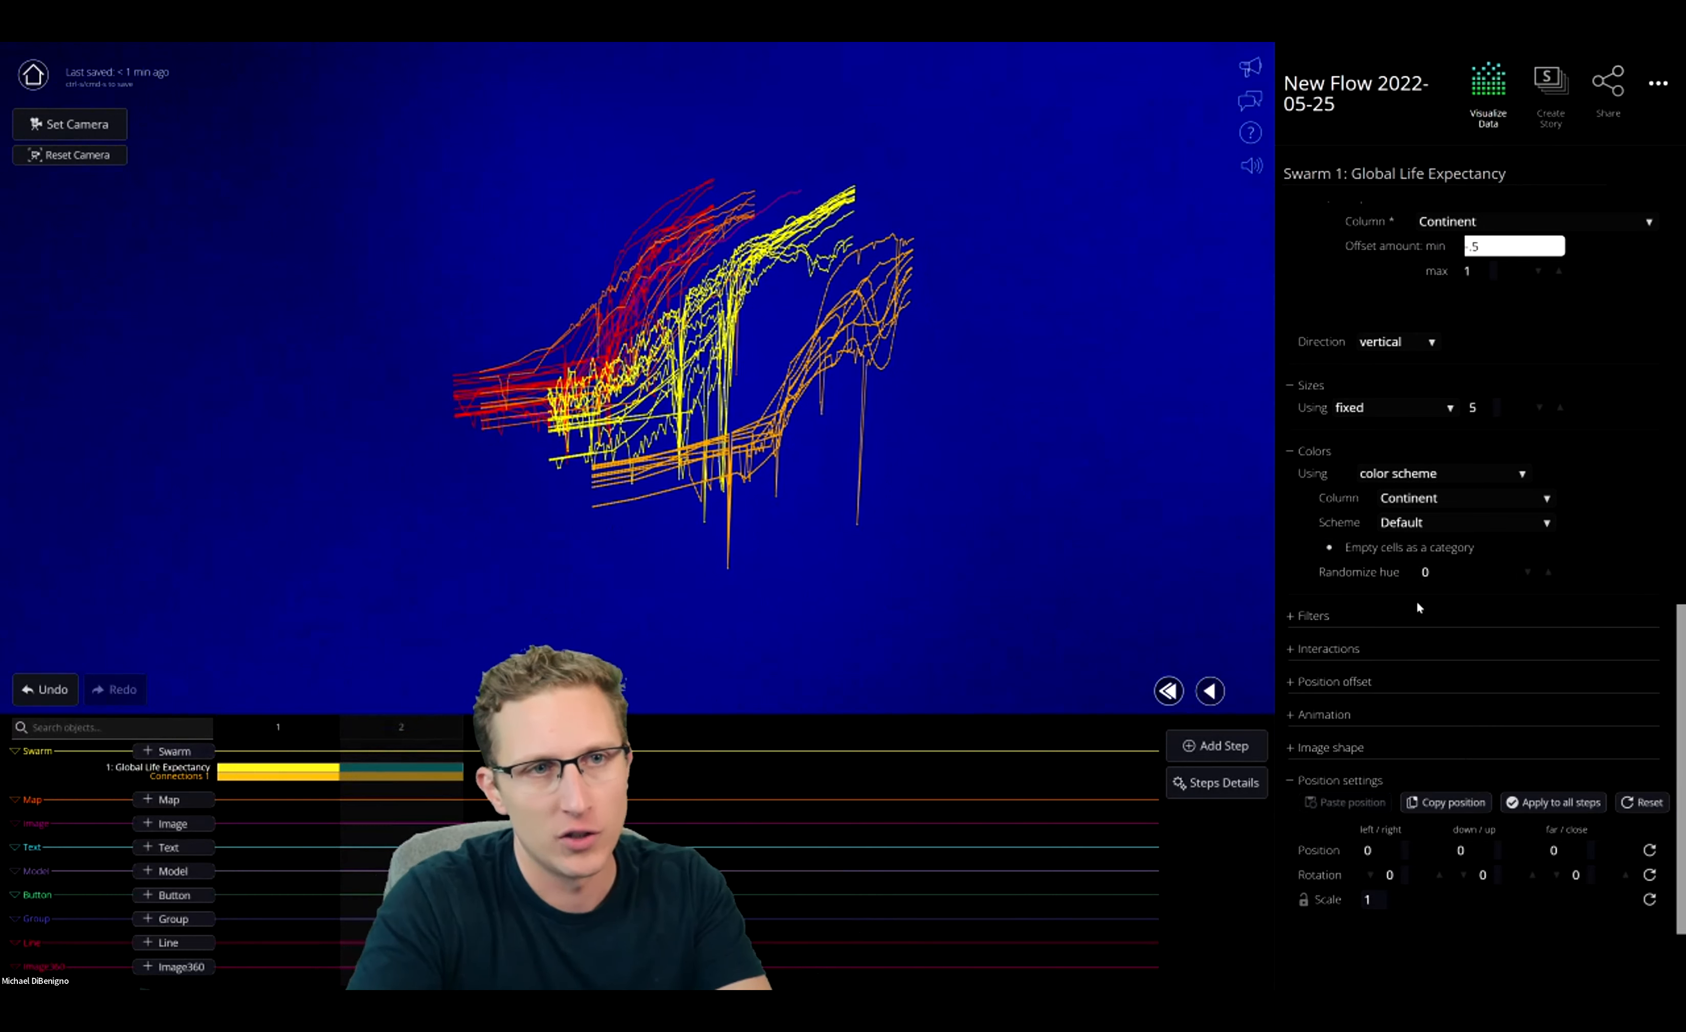
{"action": "scroll", "coordinate": [1415, 608], "scroll_direction": "up", "scroll_amount": 3}
{"action": "left_click", "coordinate": [1501, 534]}
{"action": "type", "text": ".5"}
{"action": "key", "text": "Return"}
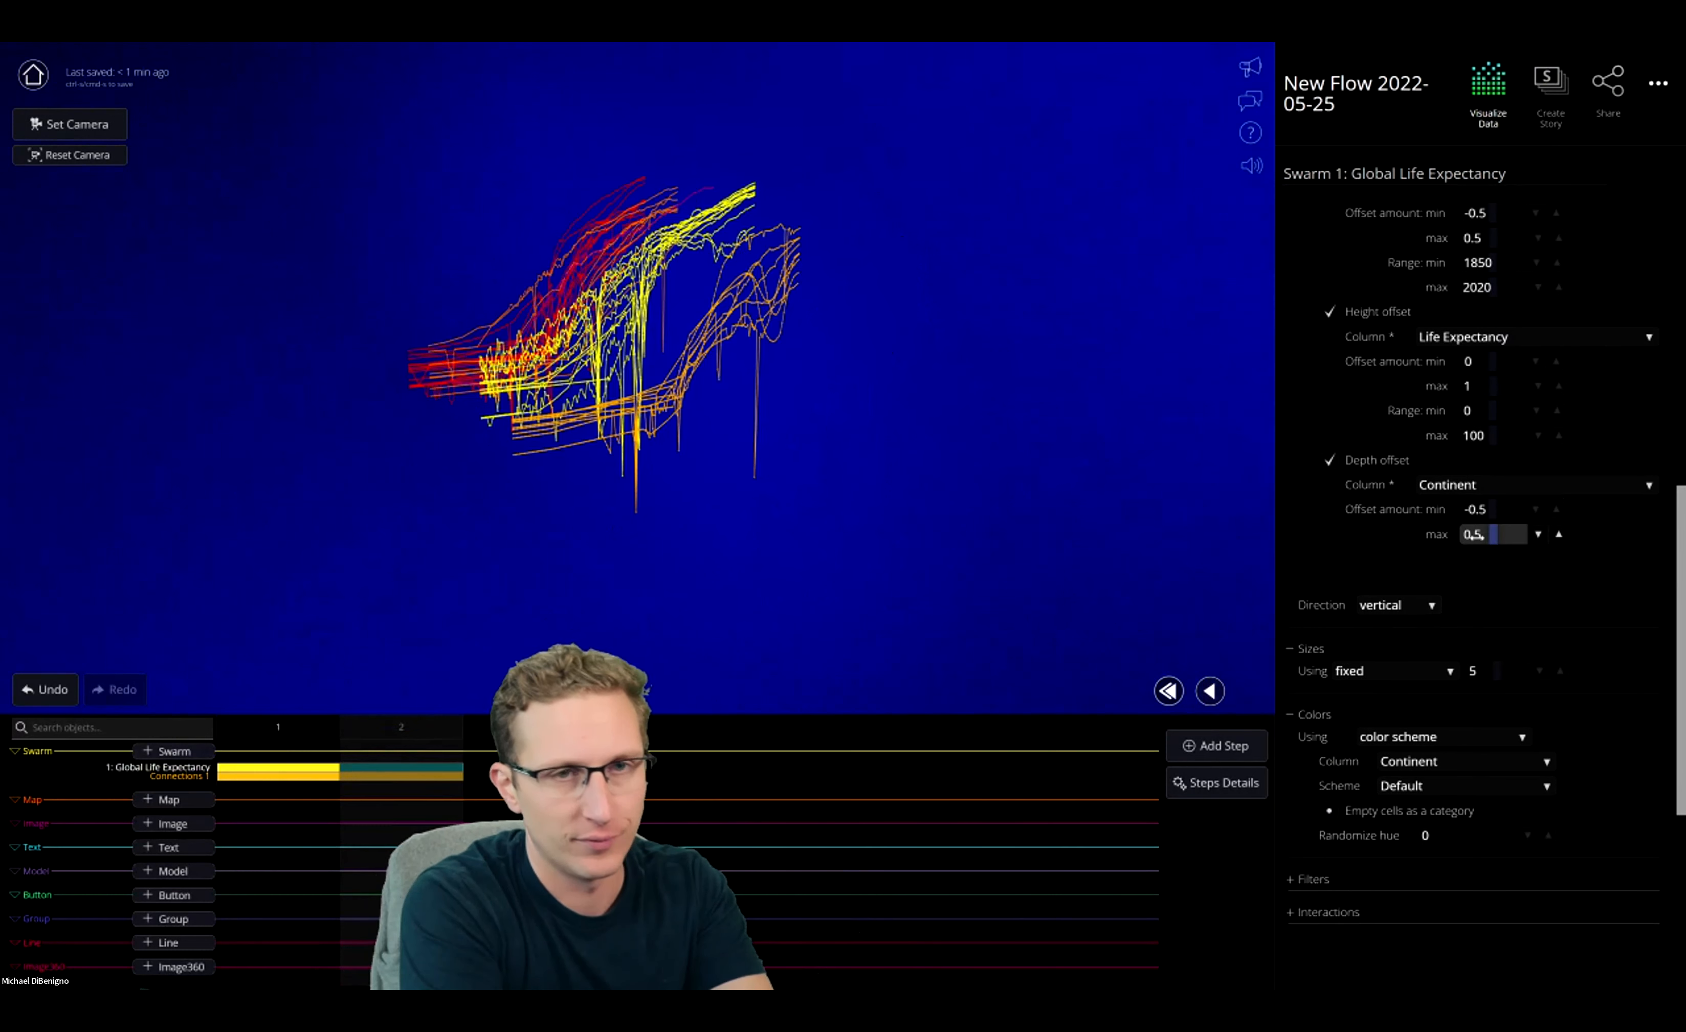
Preview the transition between the first step's scatterplot and the second step's micro-offset chart
{"action": "left_click_drag", "start_coordinate": [573, 267], "coordinate": [718, 443]}
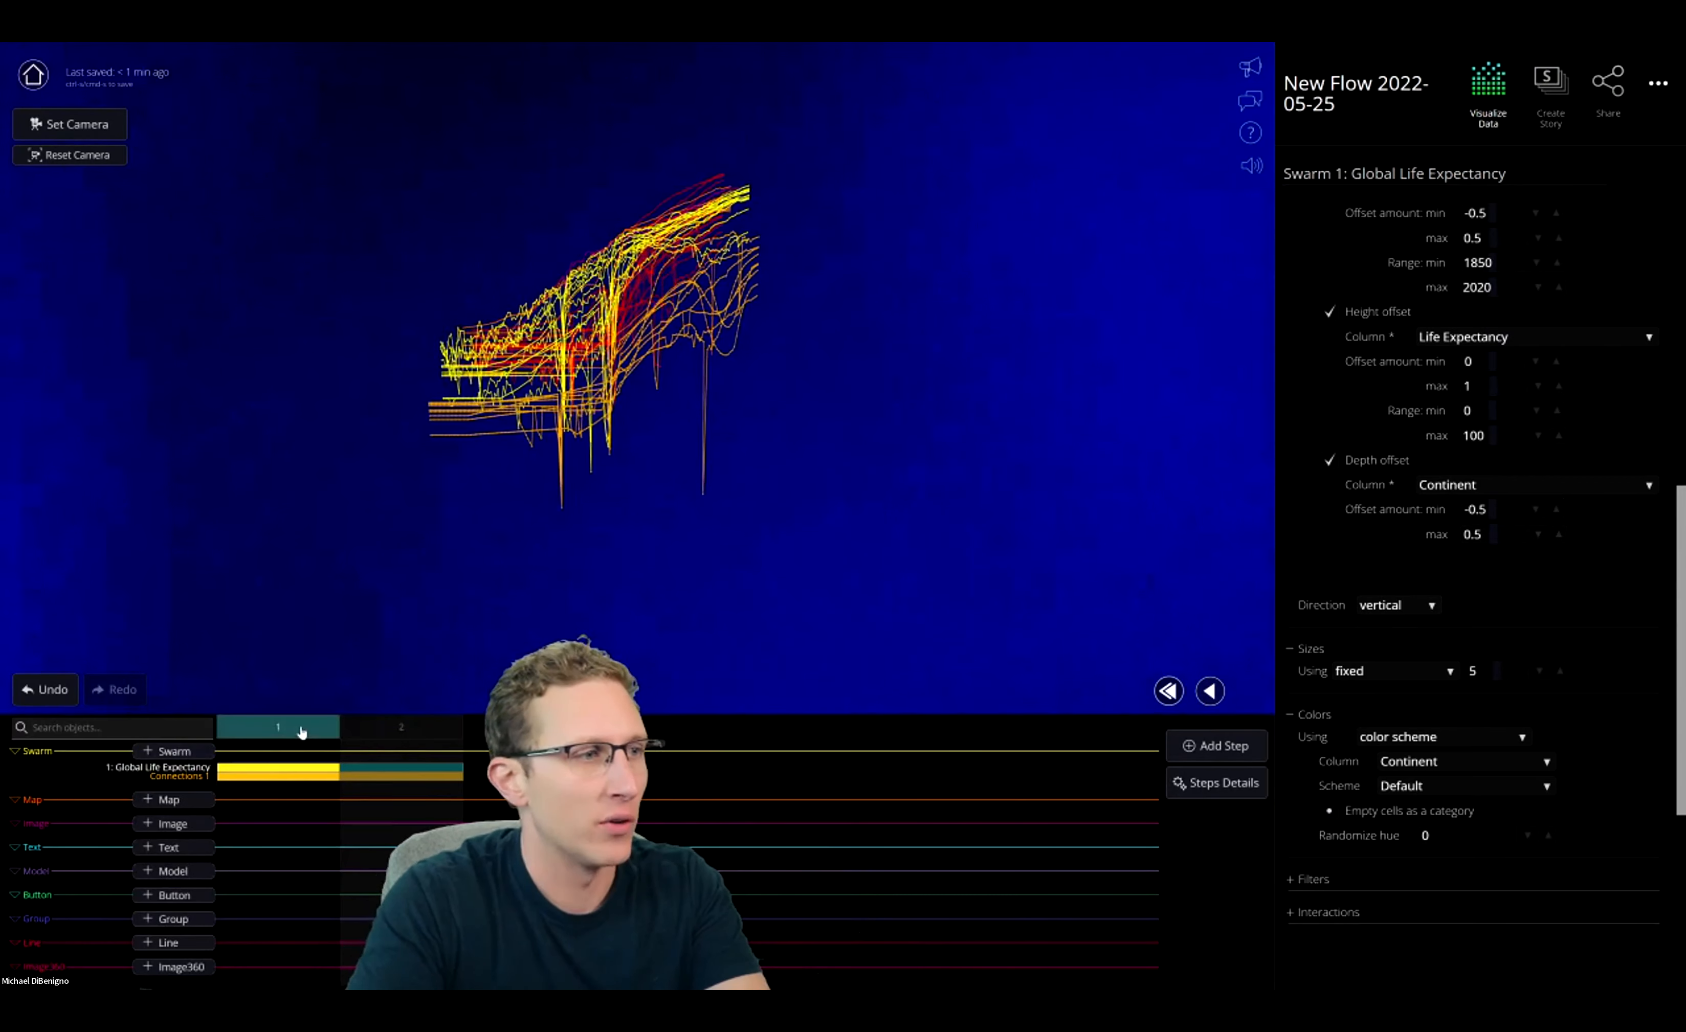
{"action": "left_click", "coordinate": [278, 727]}
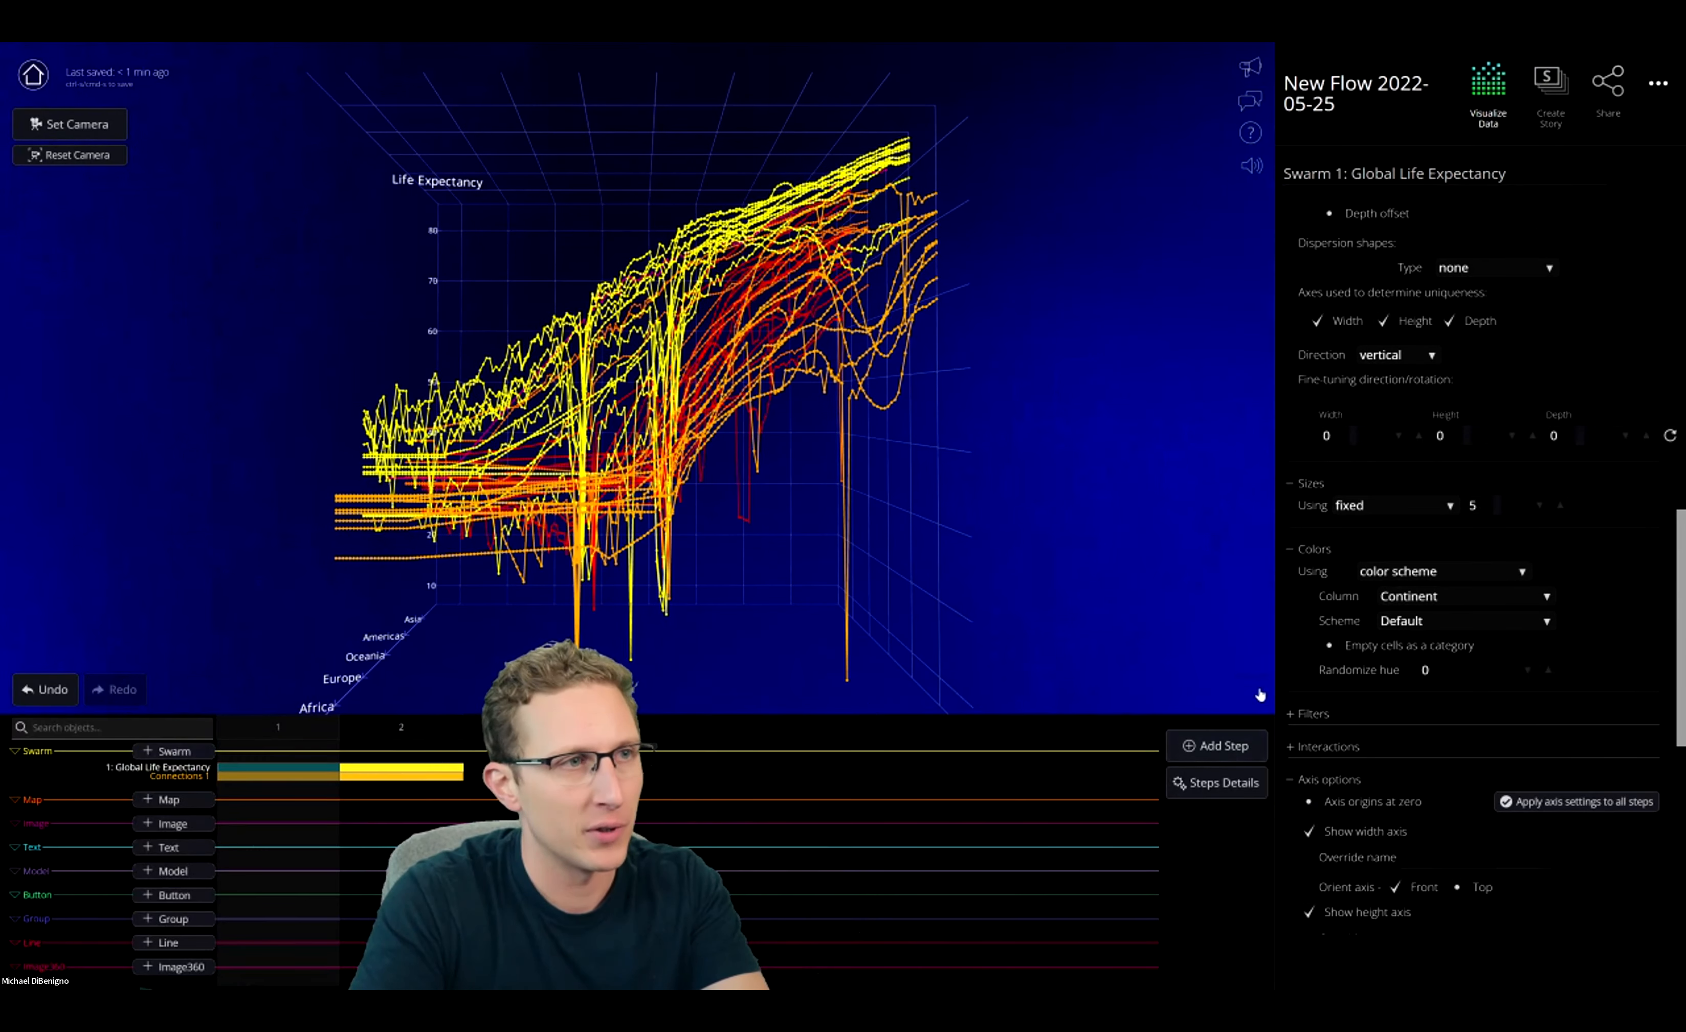
{"action": "left_click", "coordinate": [1260, 694]}
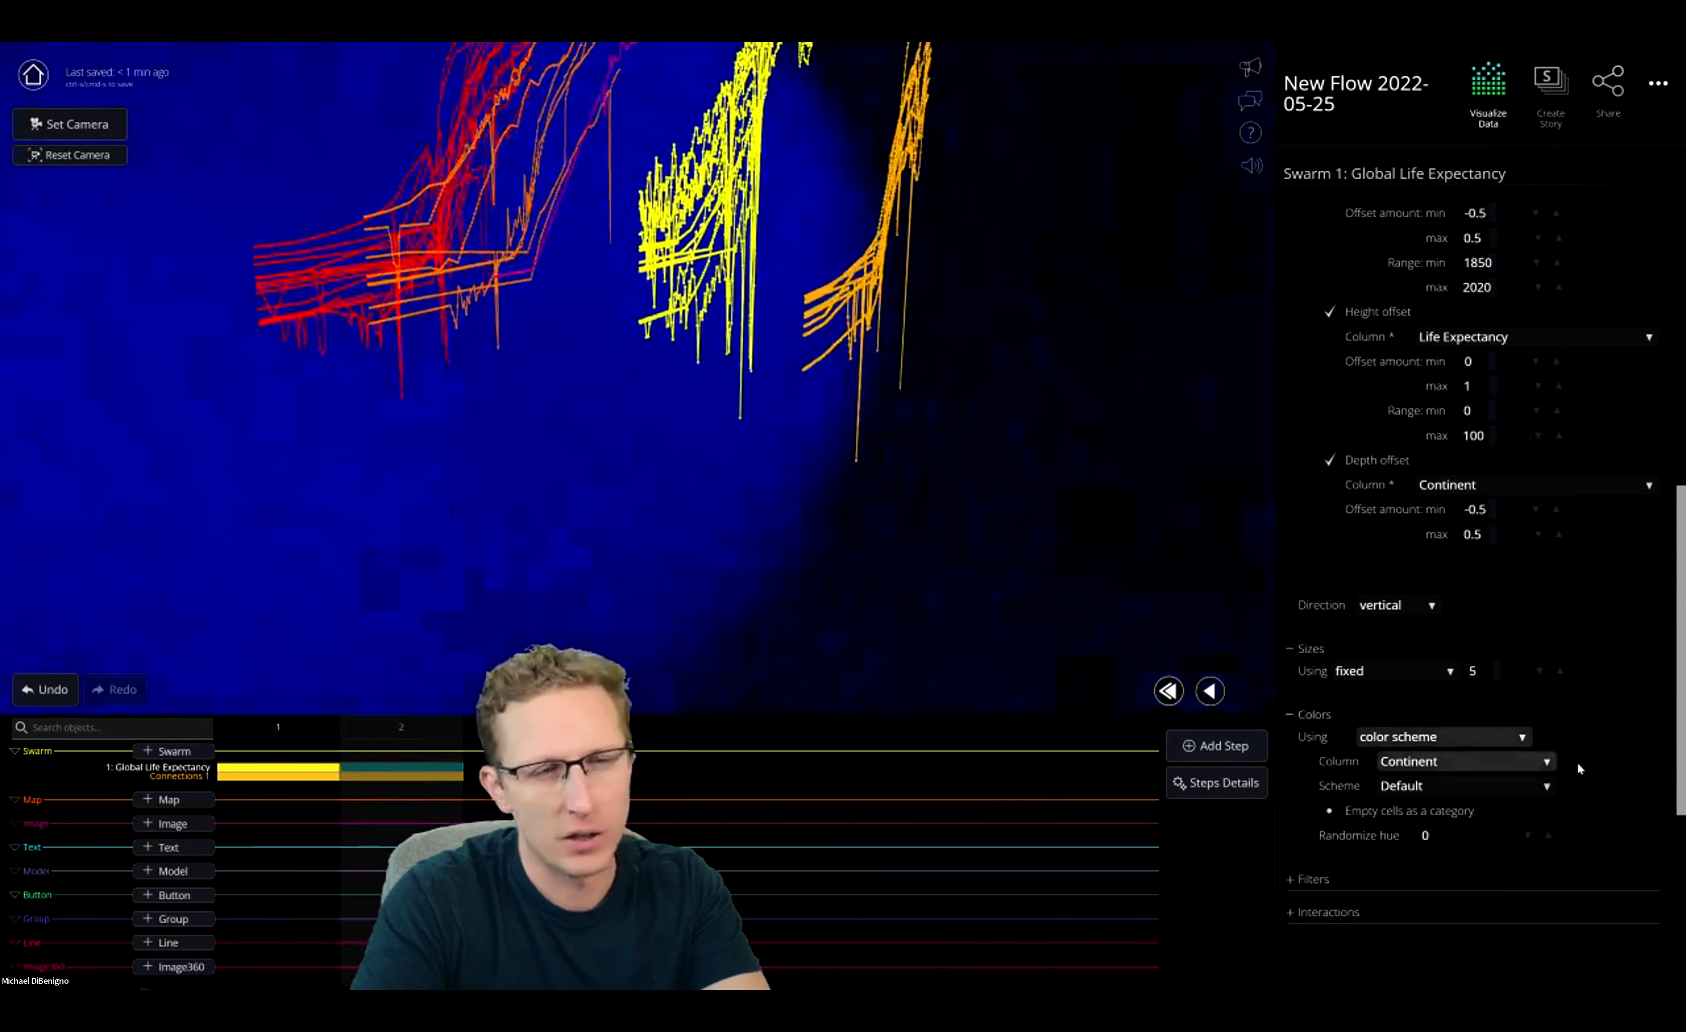
Set the height micro-offset's amounts to a minimum of -0.5 and a maximum of 0.5
{"action": "scroll", "coordinate": [1592, 761], "scroll_direction": "up", "scroll_amount": 4}
{"action": "left_click", "coordinate": [1511, 624]}
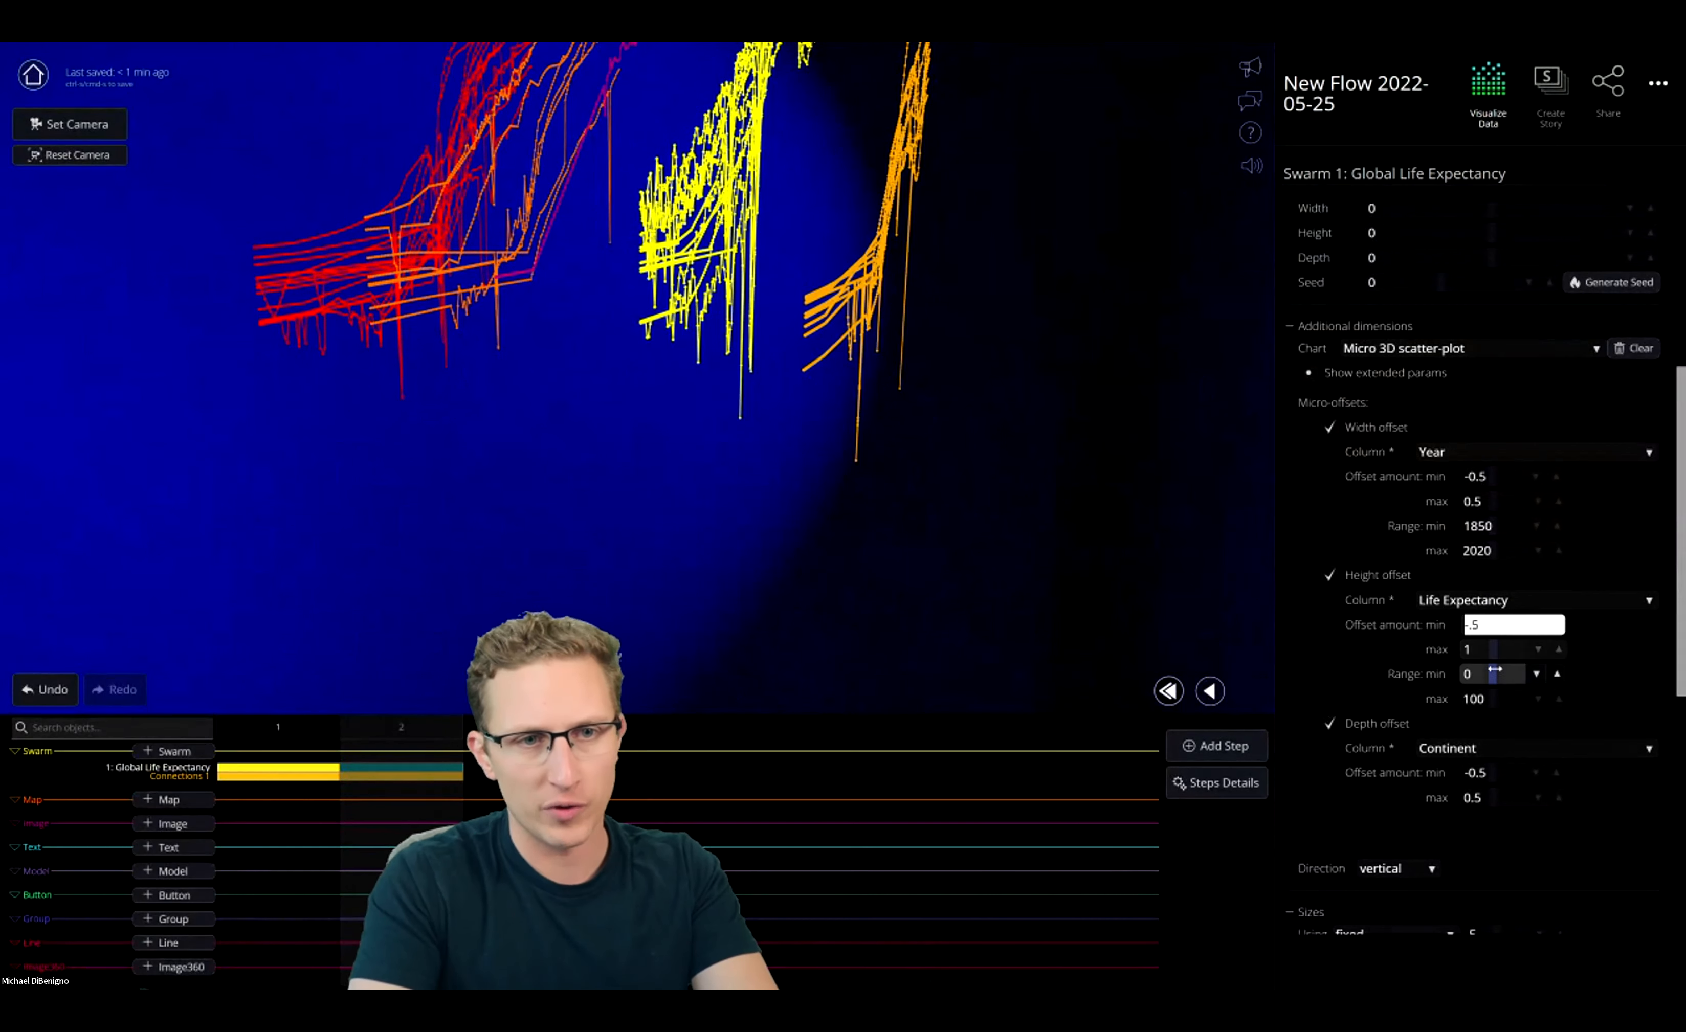
{"action": "key", "text": "Tab"}
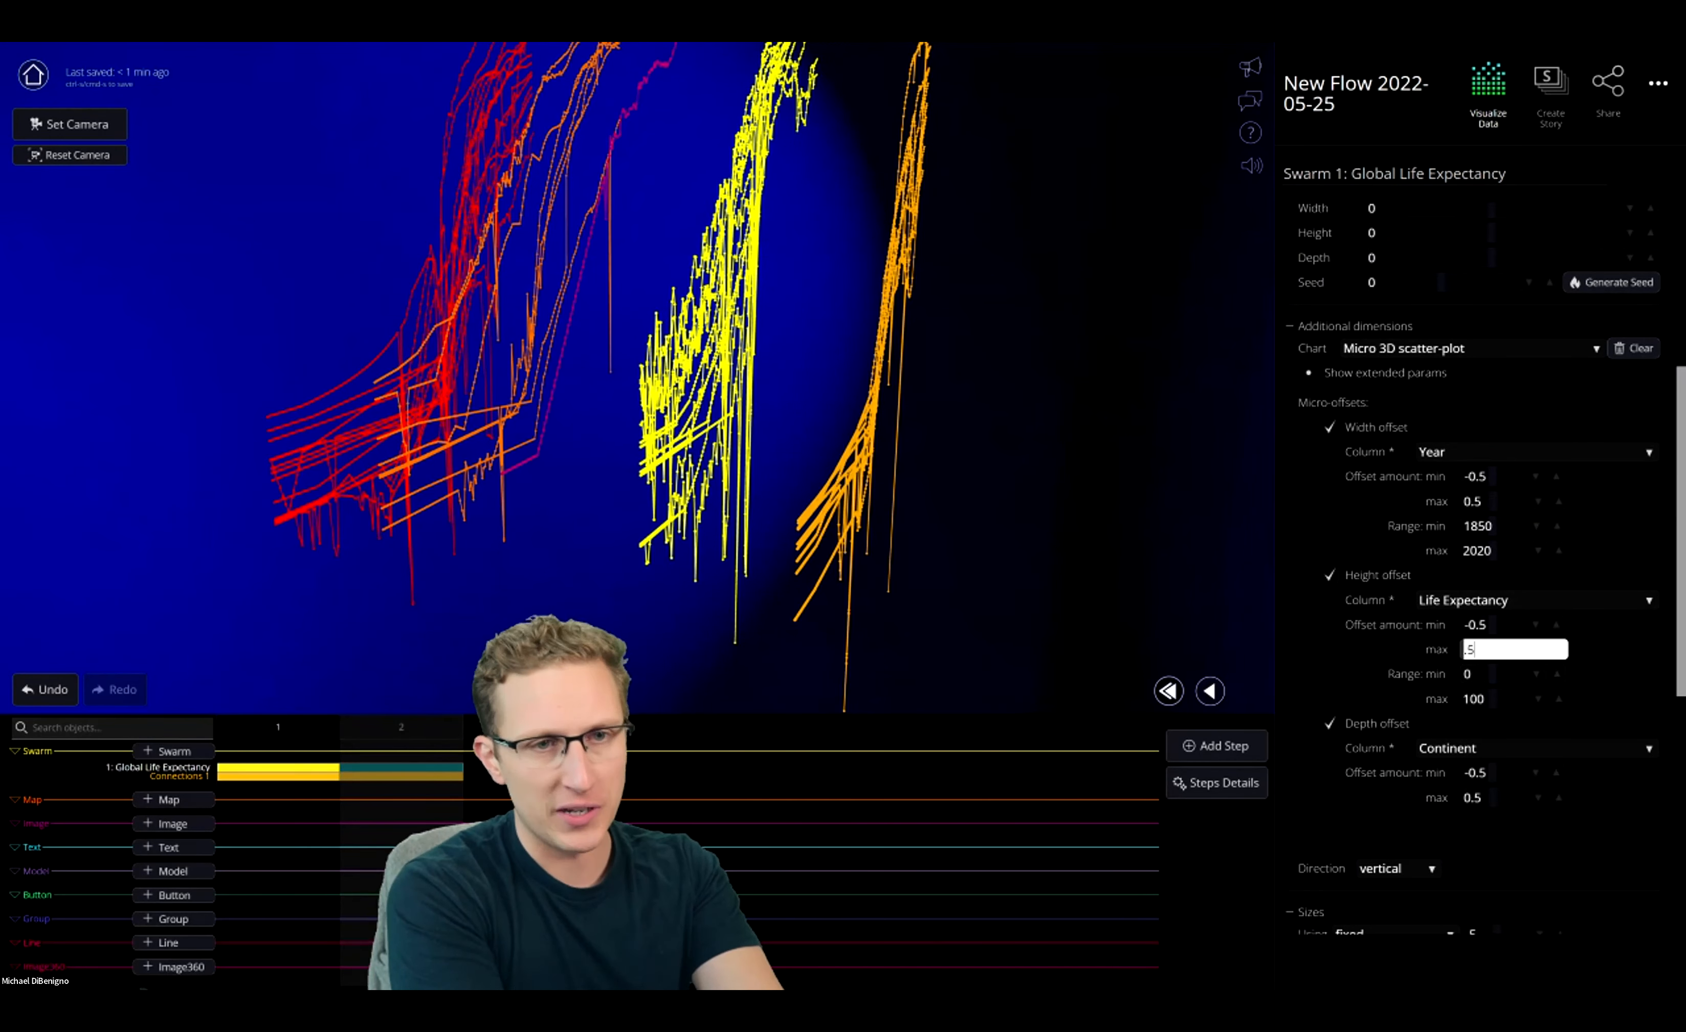
{"action": "type", "text": ".5"}
{"action": "key", "text": "Return"}
{"action": "left_click_drag", "start_coordinate": [935, 652], "coordinate": [898, 619]}
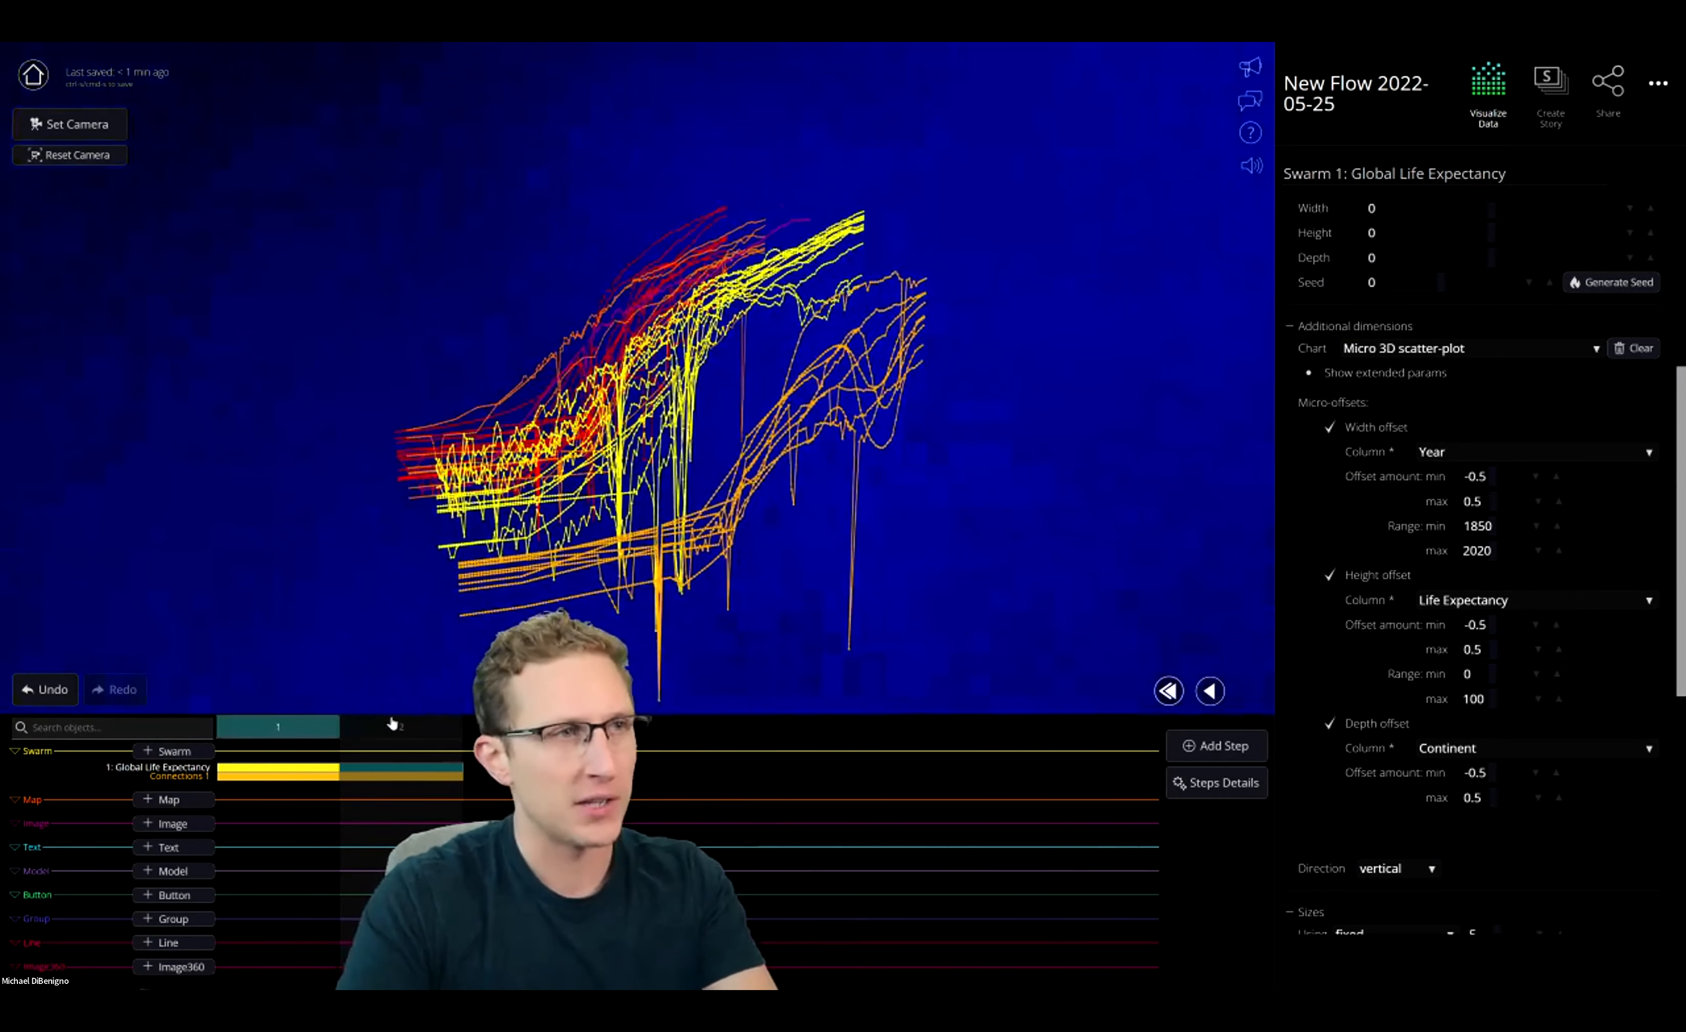
{"action": "left_click", "coordinate": [392, 724]}
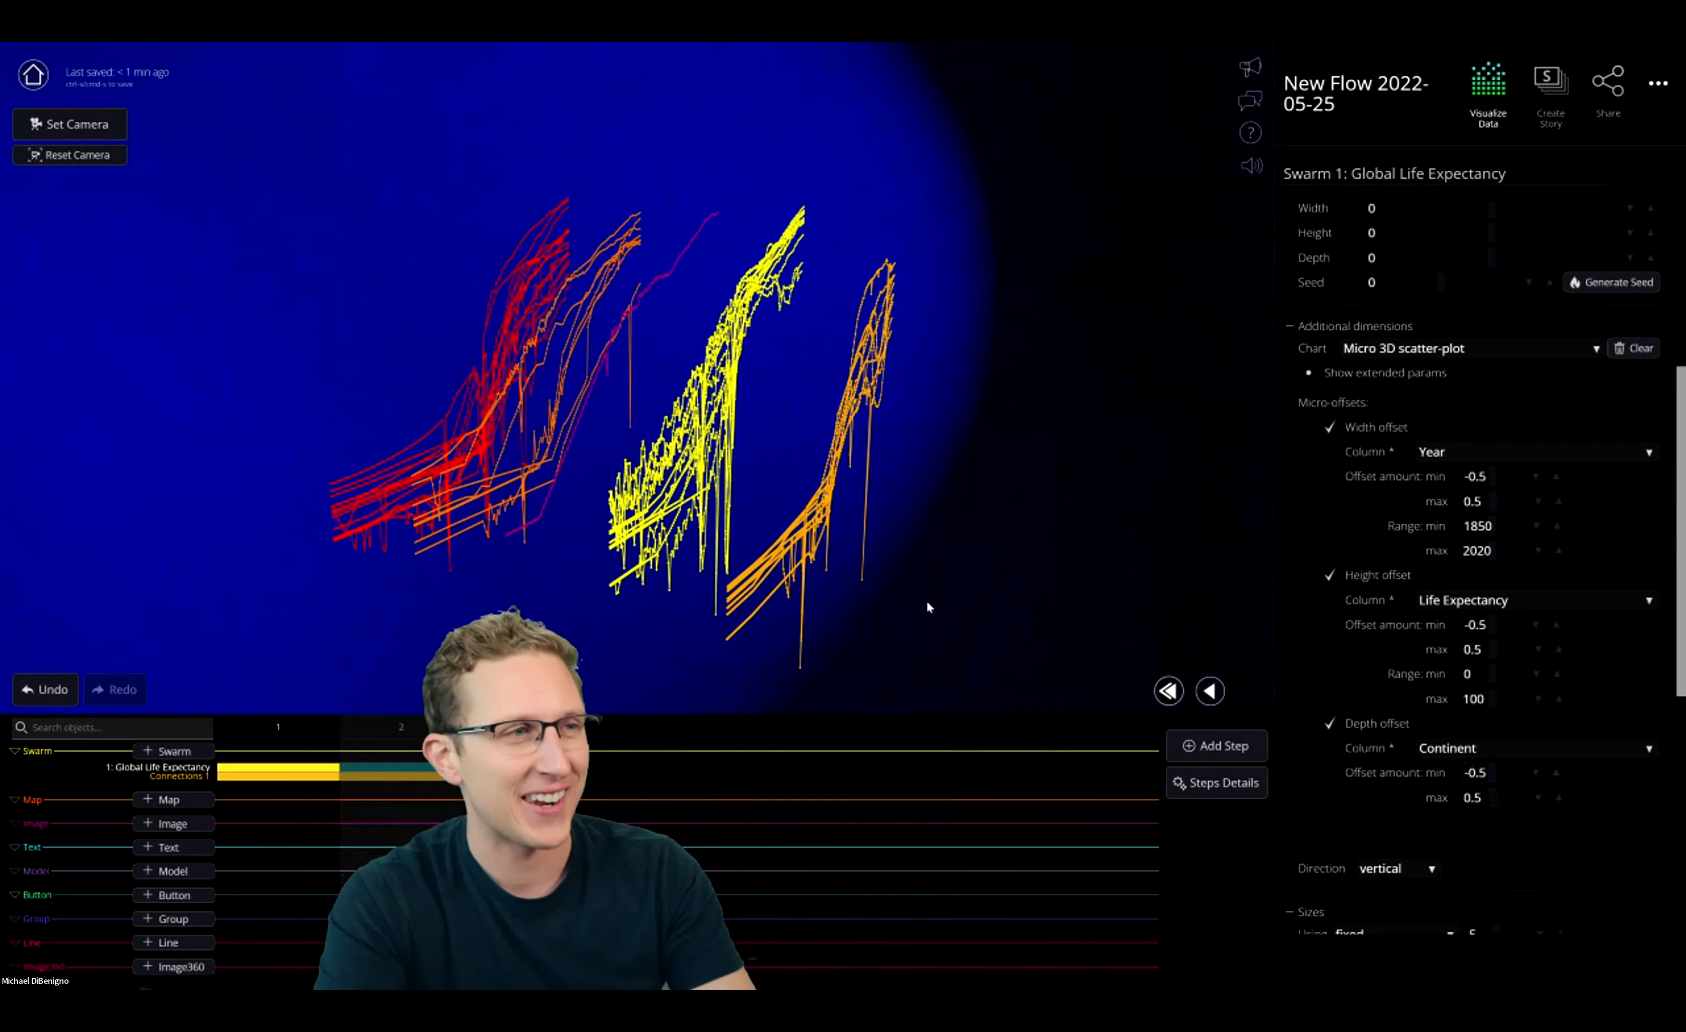
Turn off the depth micro-offset of the second step's swarm
{"action": "scroll", "coordinate": [1540, 577], "scroll_direction": "up", "scroll_amount": 5}
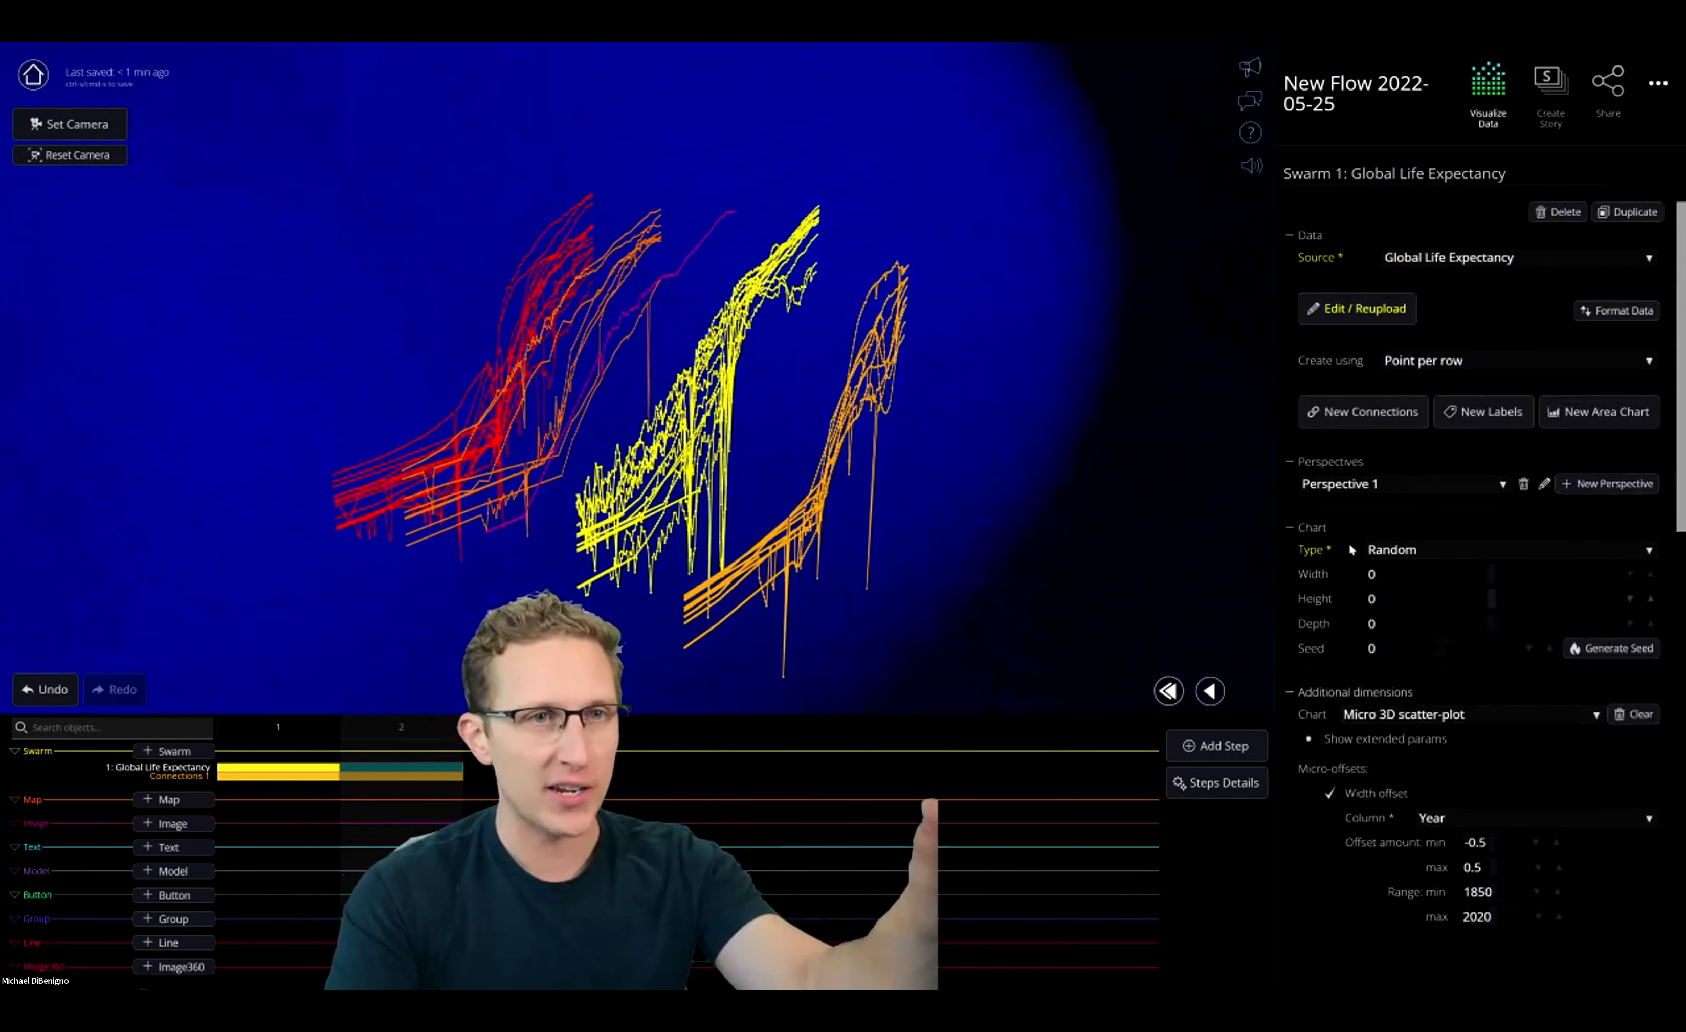
{"action": "scroll", "coordinate": [1438, 646], "scroll_direction": "down", "scroll_amount": 4}
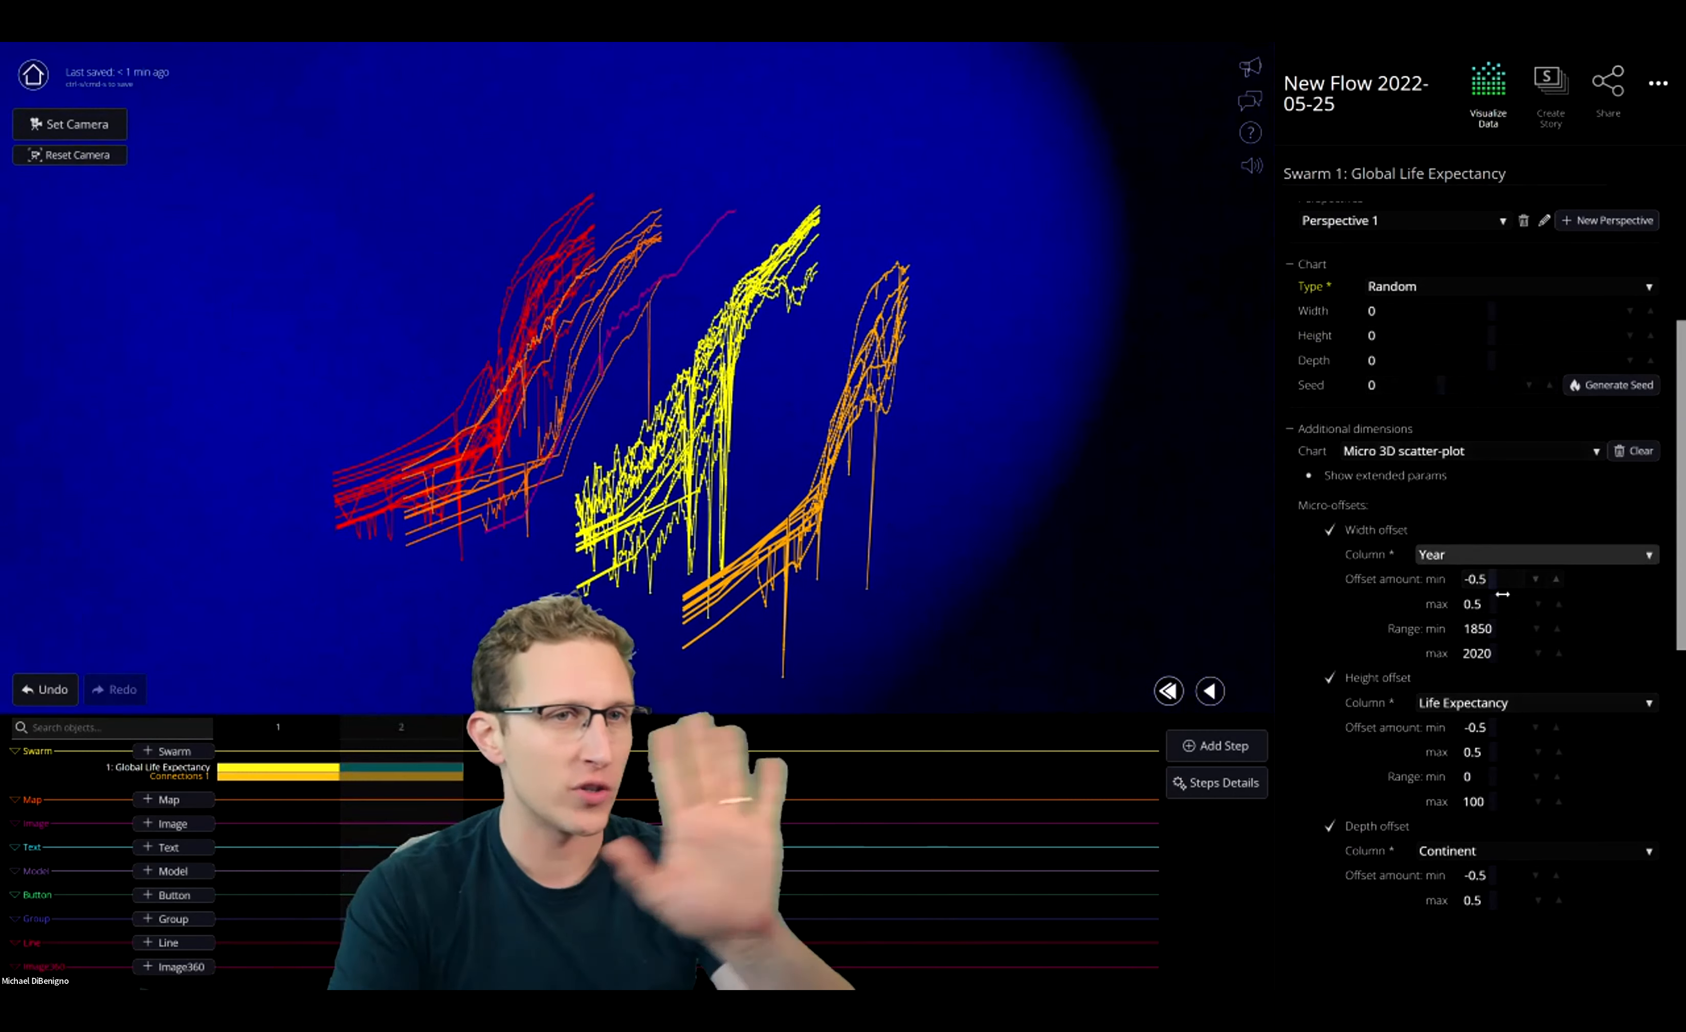
{"action": "scroll", "coordinate": [1531, 618], "scroll_direction": "down", "scroll_amount": 2}
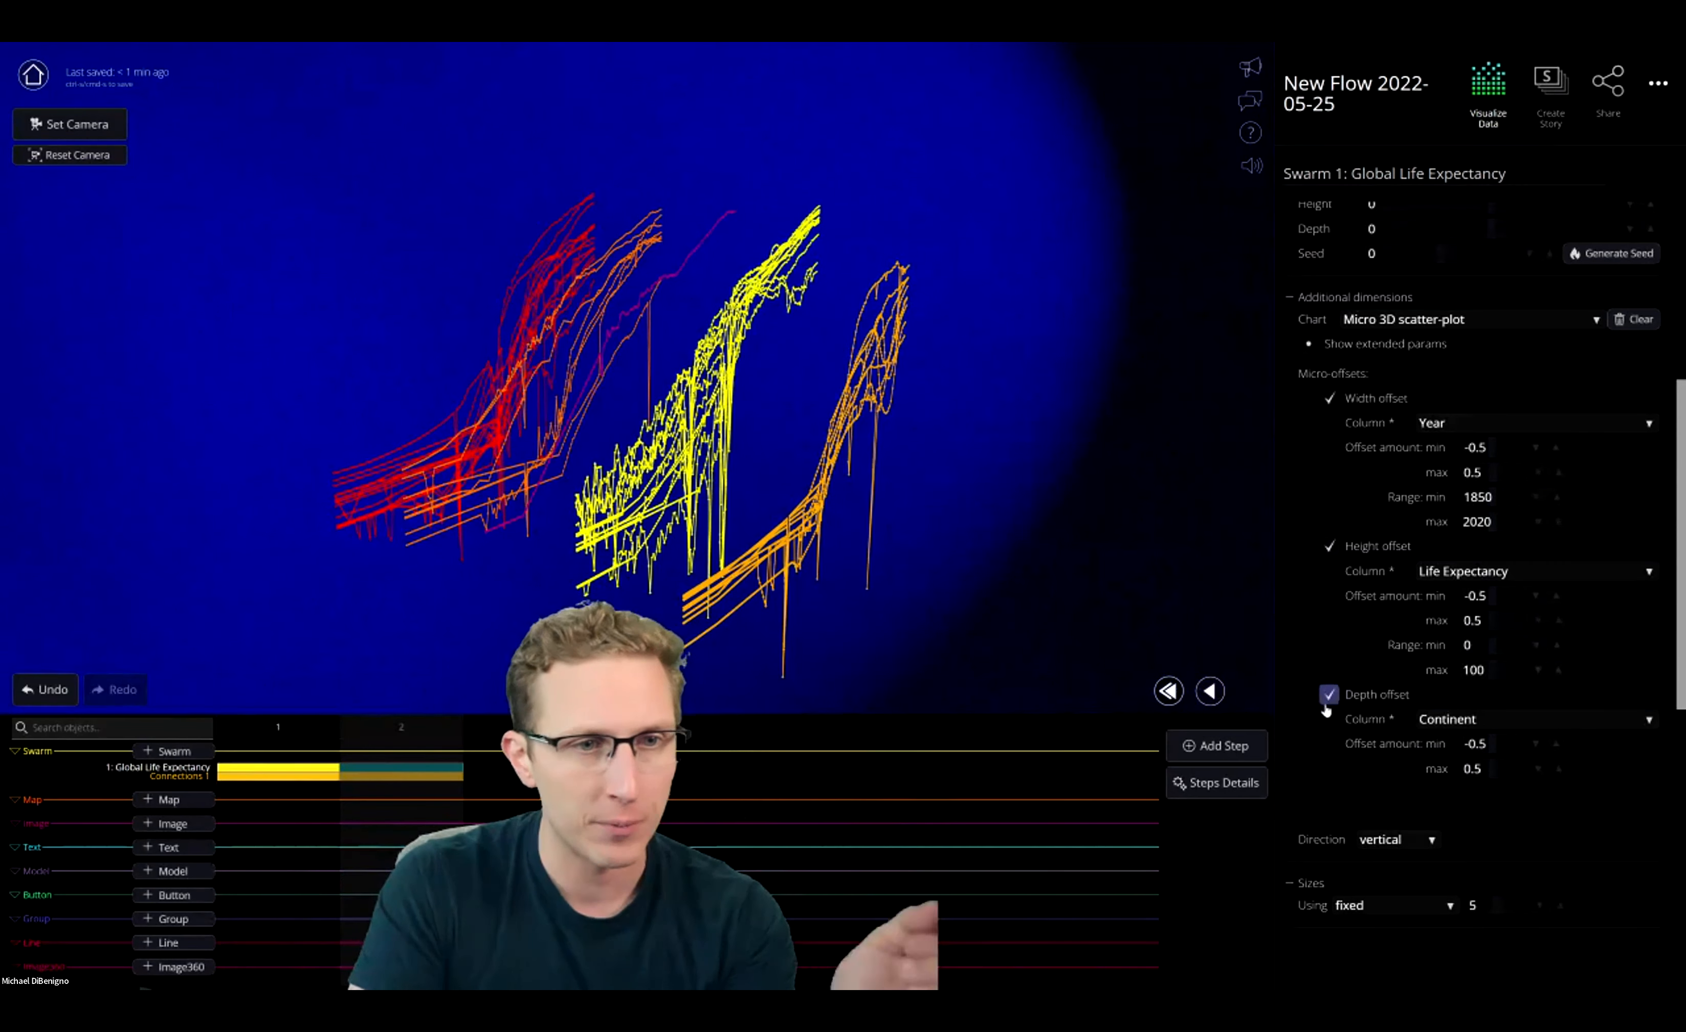
{"action": "left_click", "coordinate": [1329, 696]}
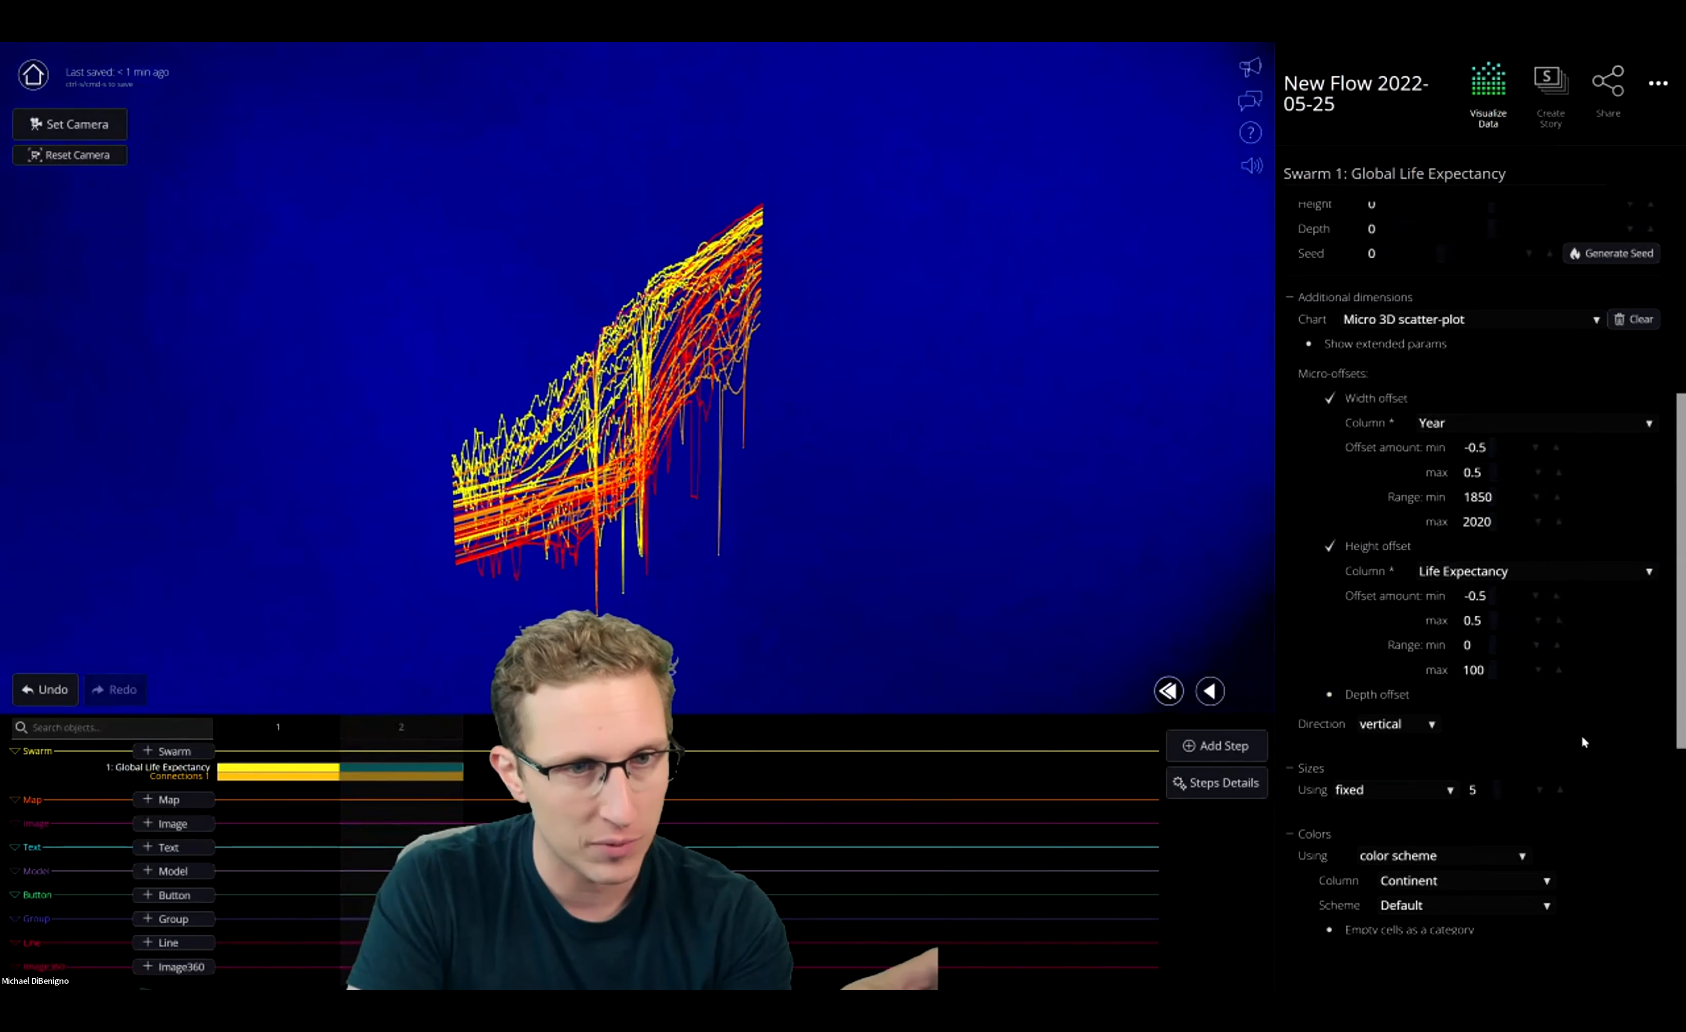
Change the second step's swarm chart type to Map to regions
{"action": "scroll", "coordinate": [1499, 710], "scroll_direction": "up", "scroll_amount": 5}
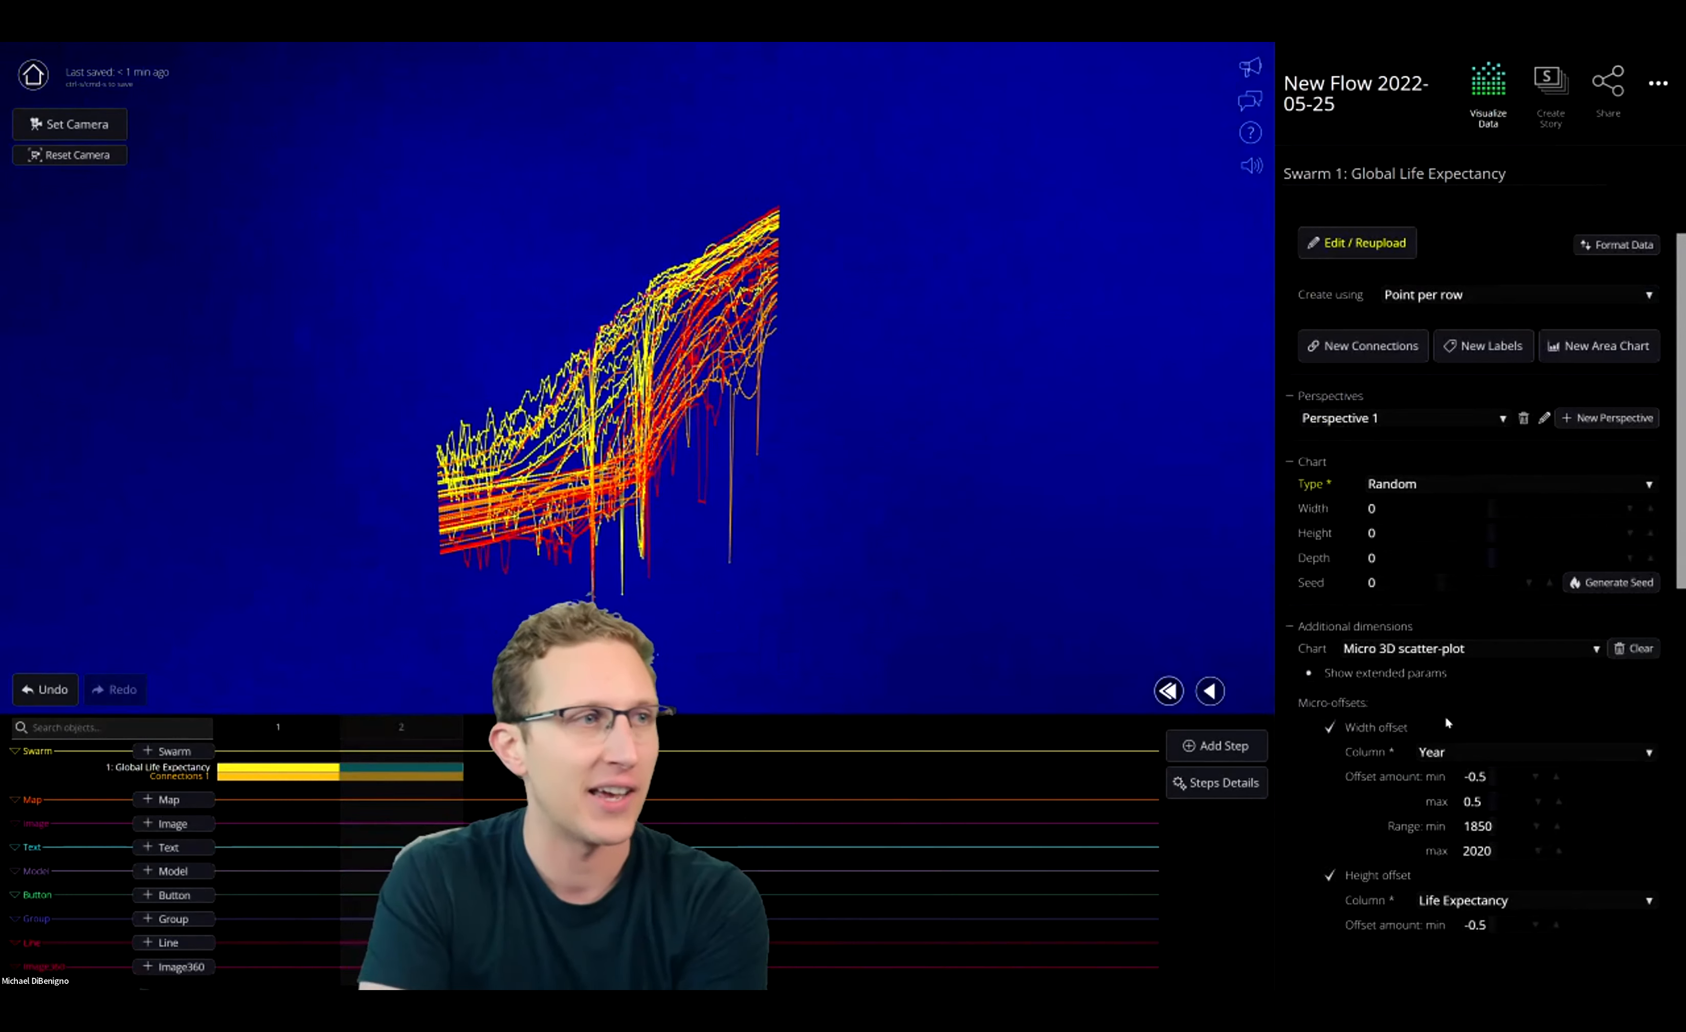
{"action": "scroll", "coordinate": [1445, 715], "scroll_direction": "up", "scroll_amount": 1}
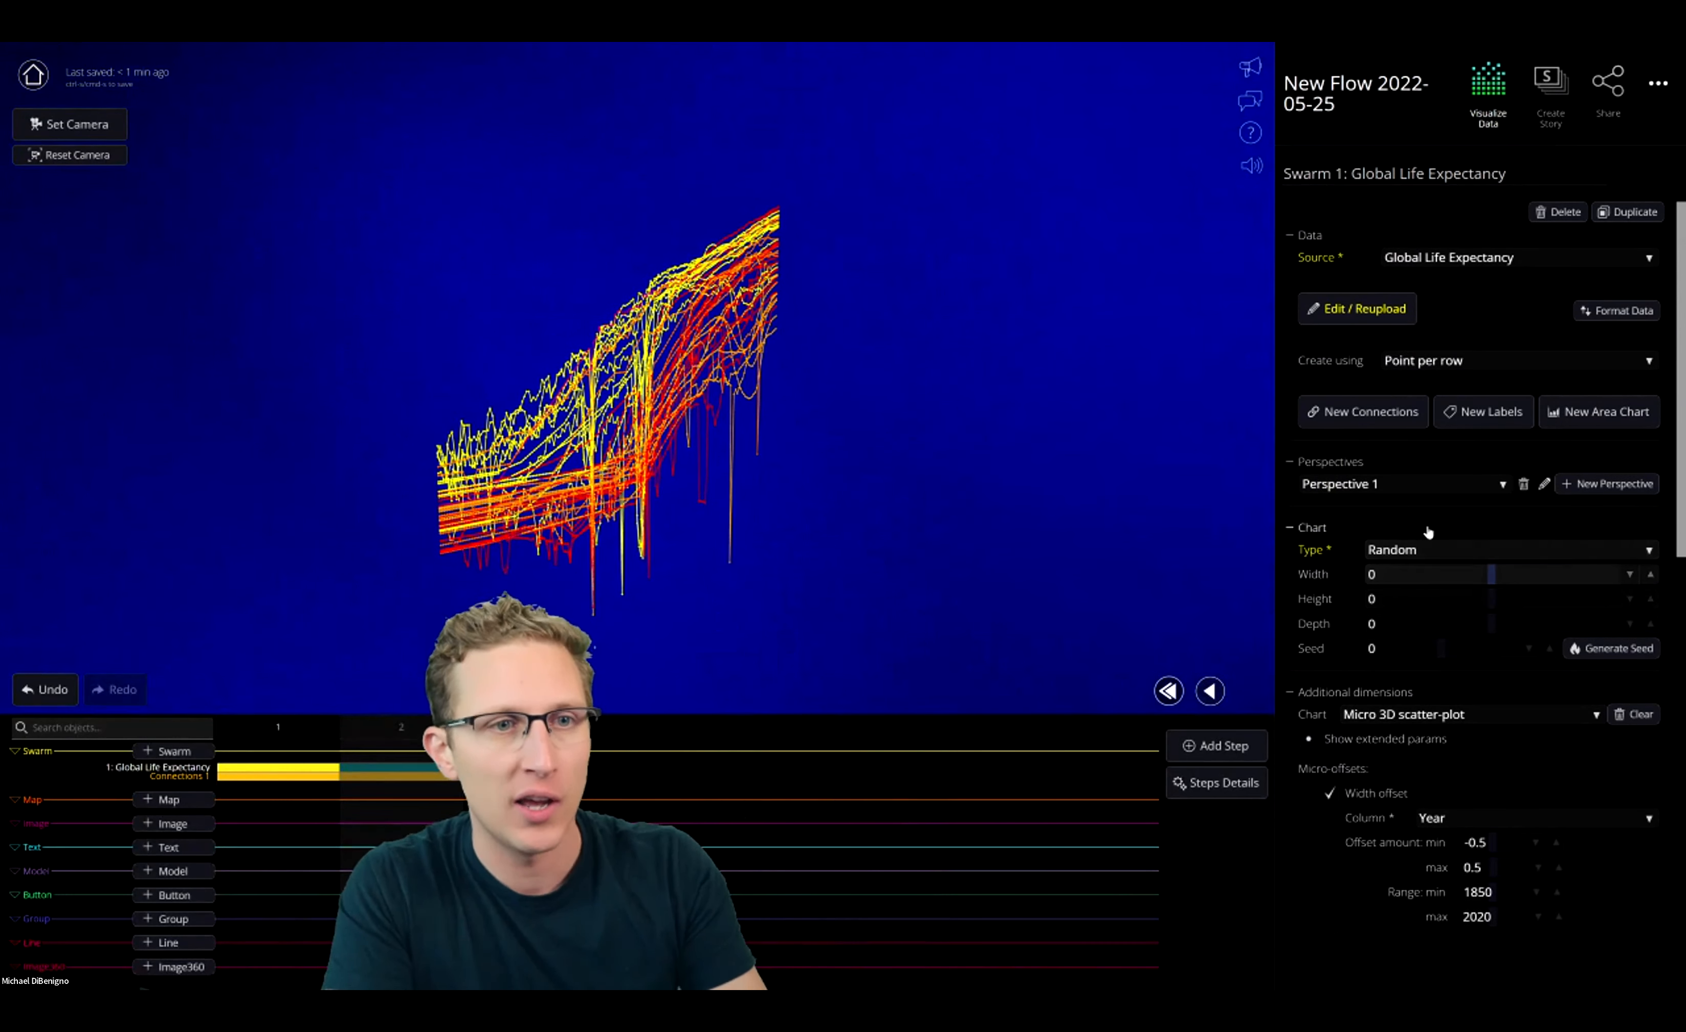
{"action": "left_click", "coordinate": [1438, 552]}
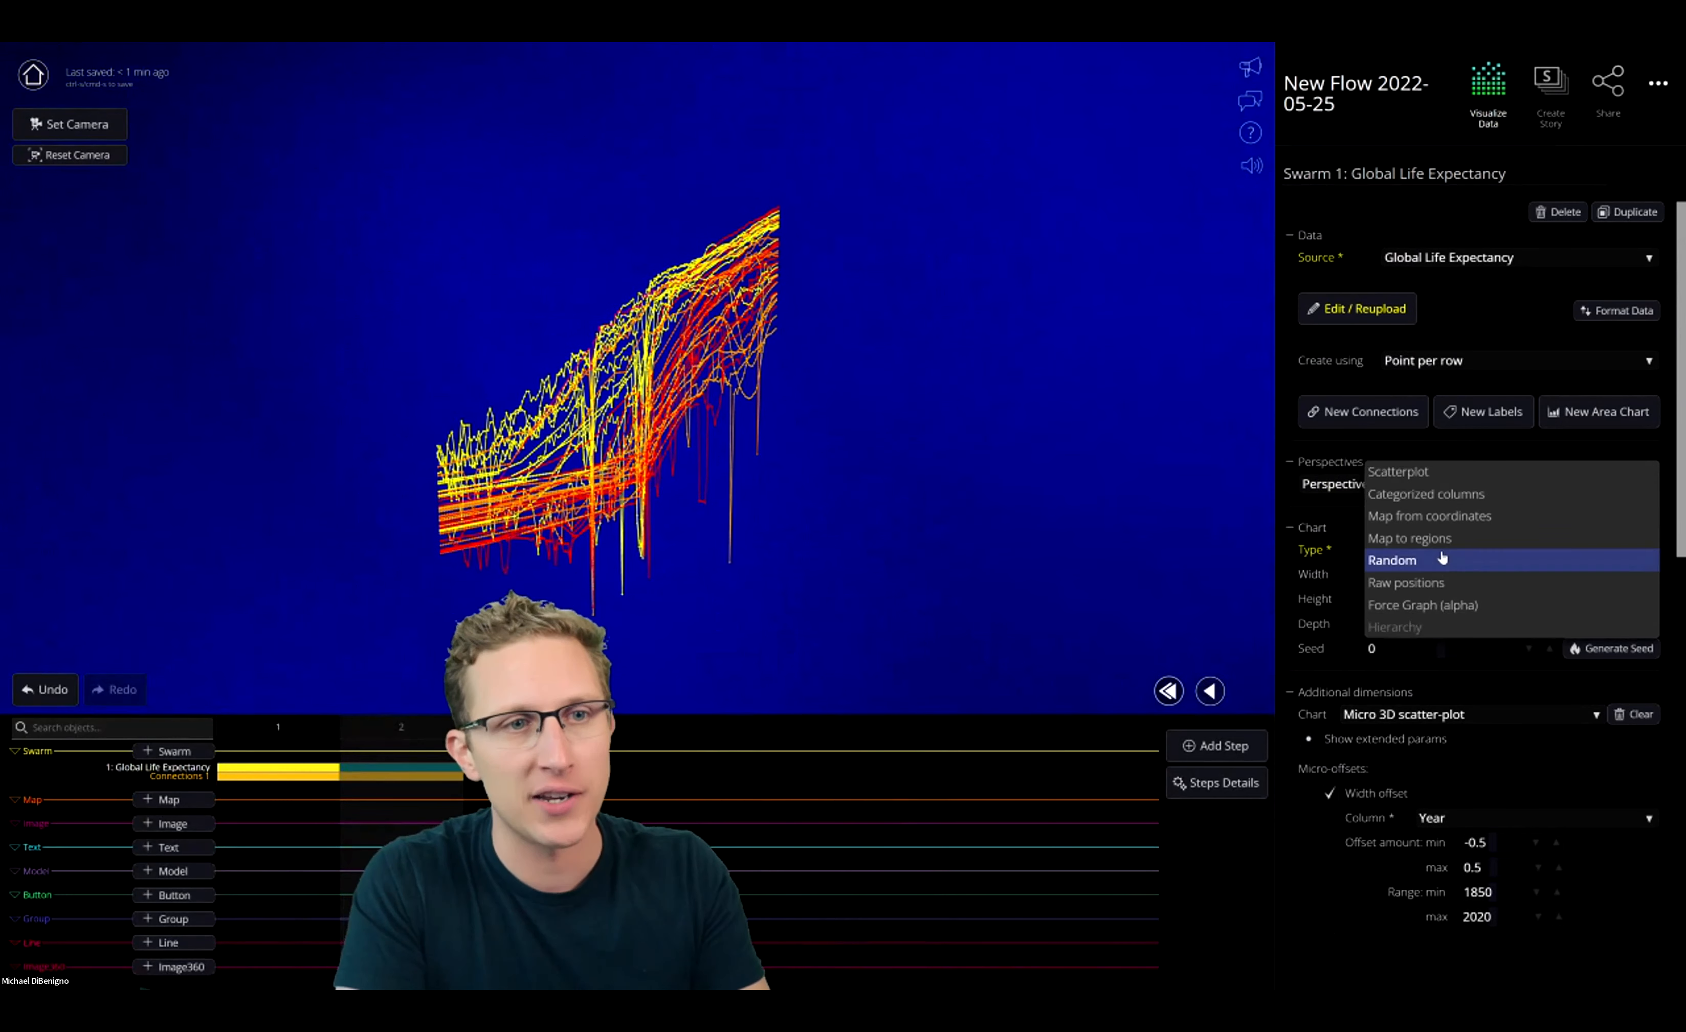
{"action": "left_click", "coordinate": [1446, 566]}
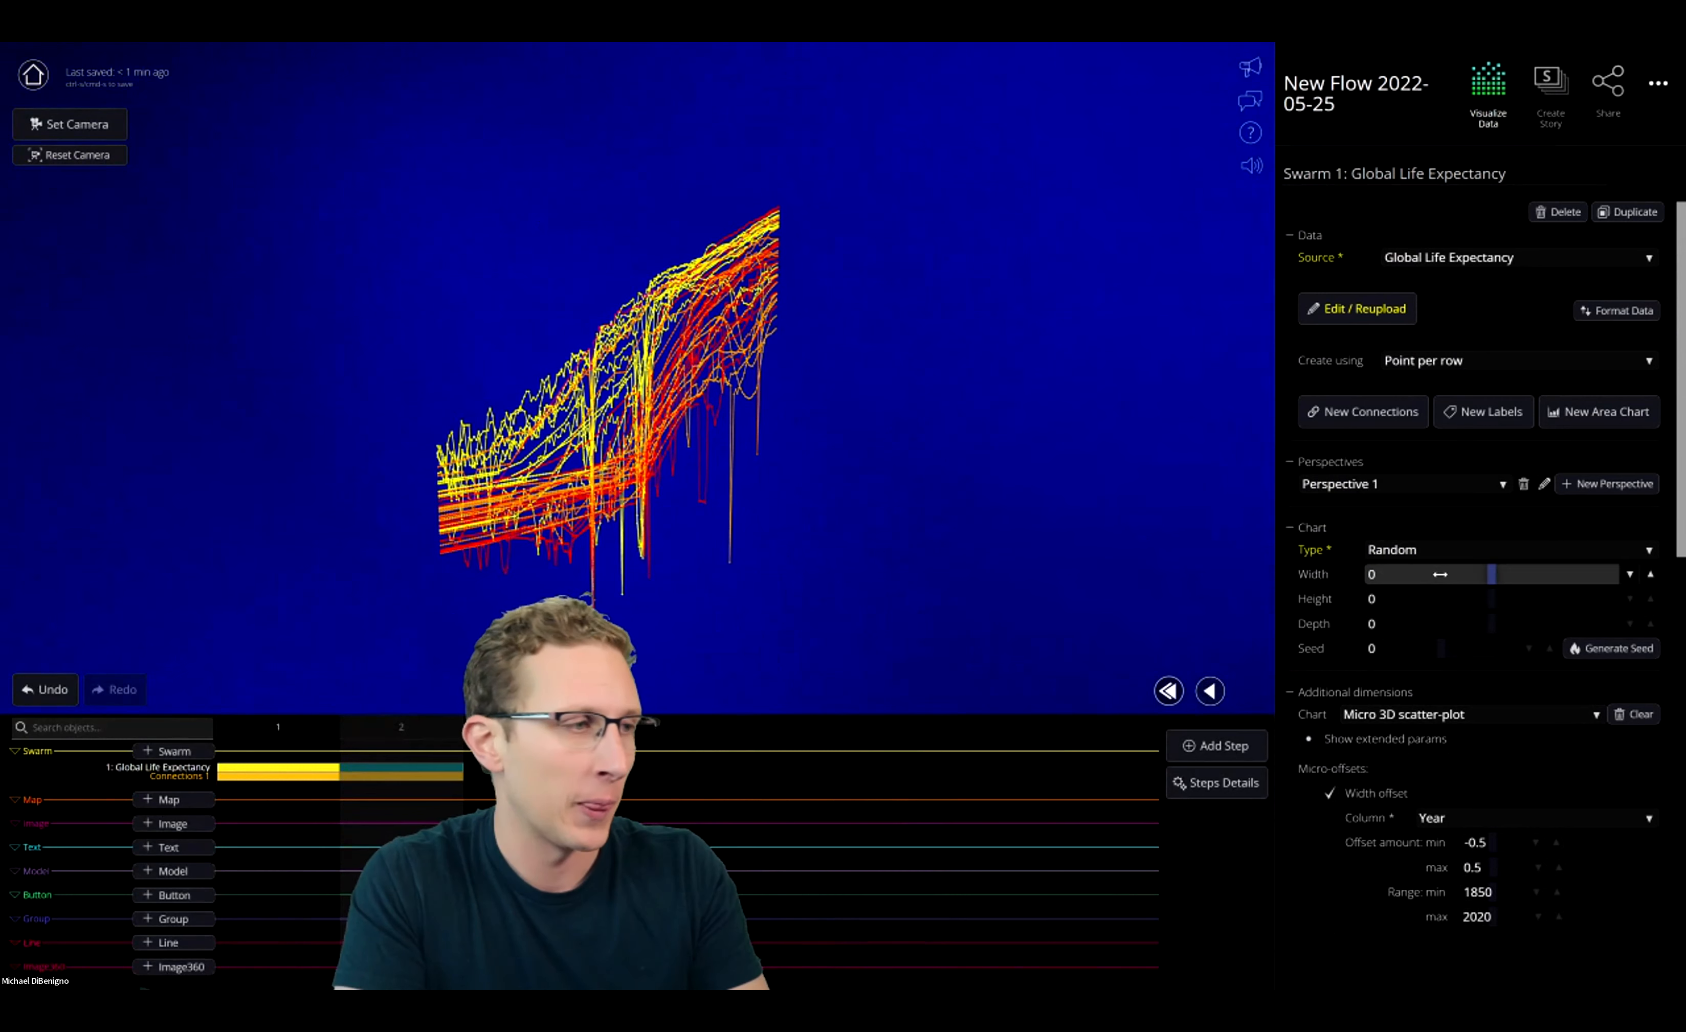
{"action": "left_click", "coordinate": [1456, 551]}
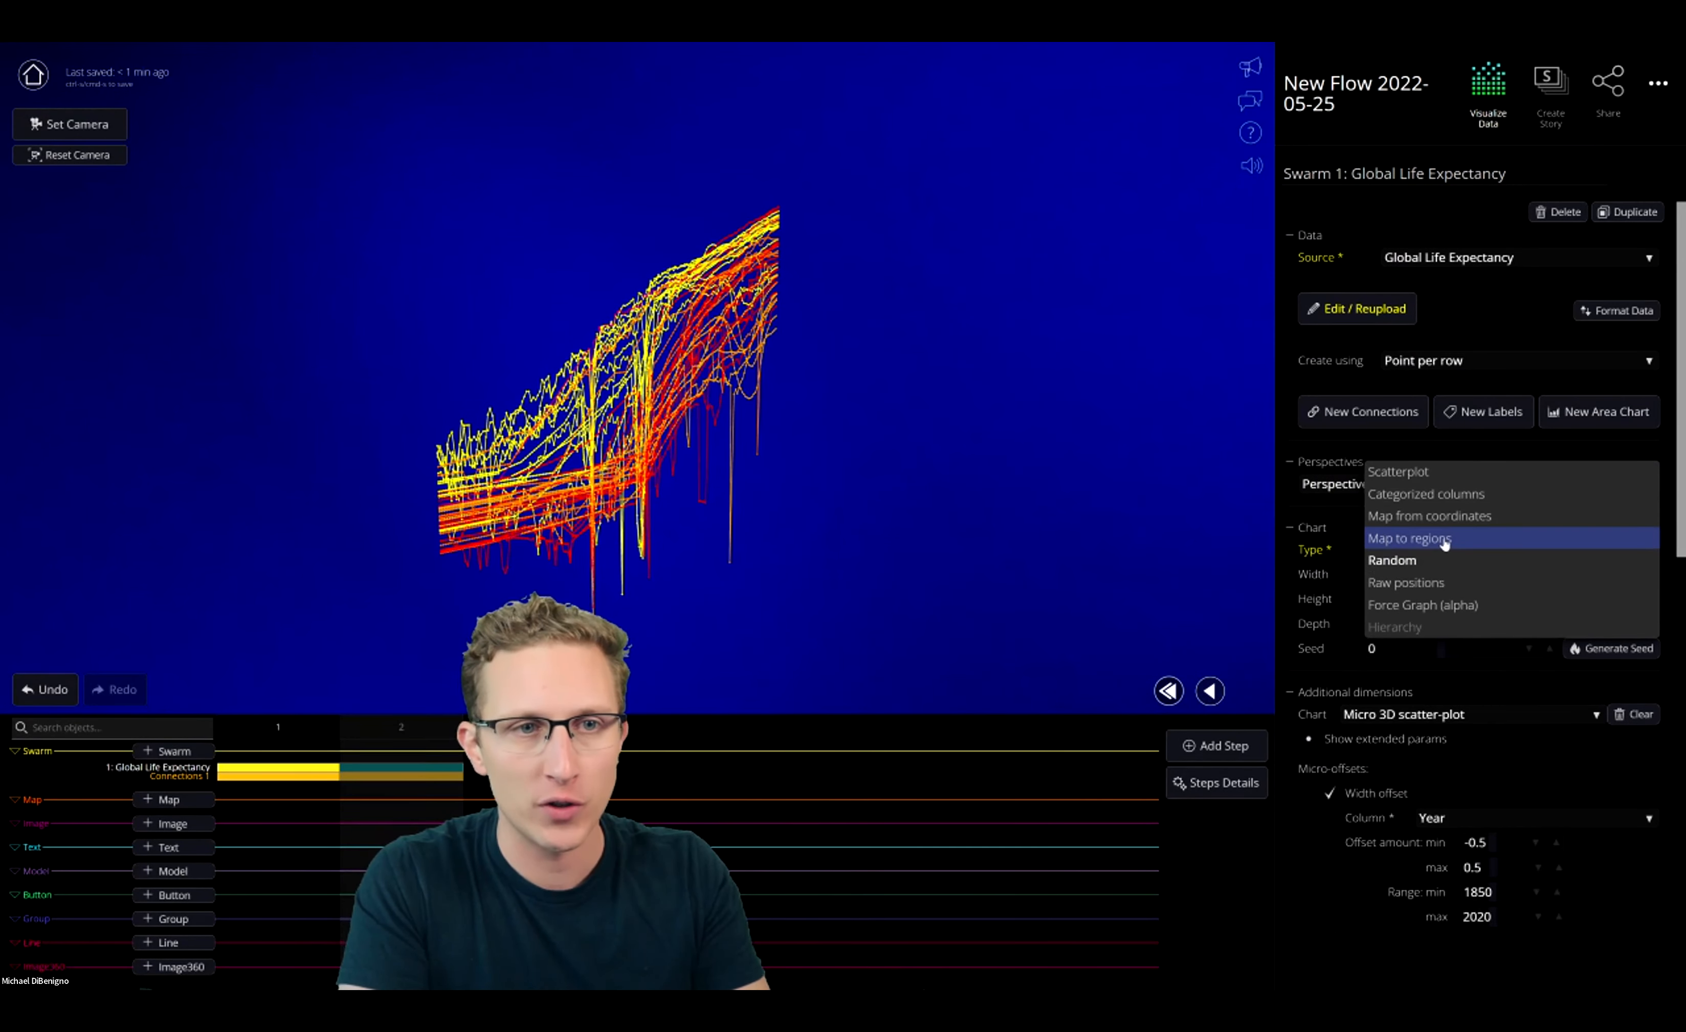
{"action": "left_click", "coordinate": [1445, 544]}
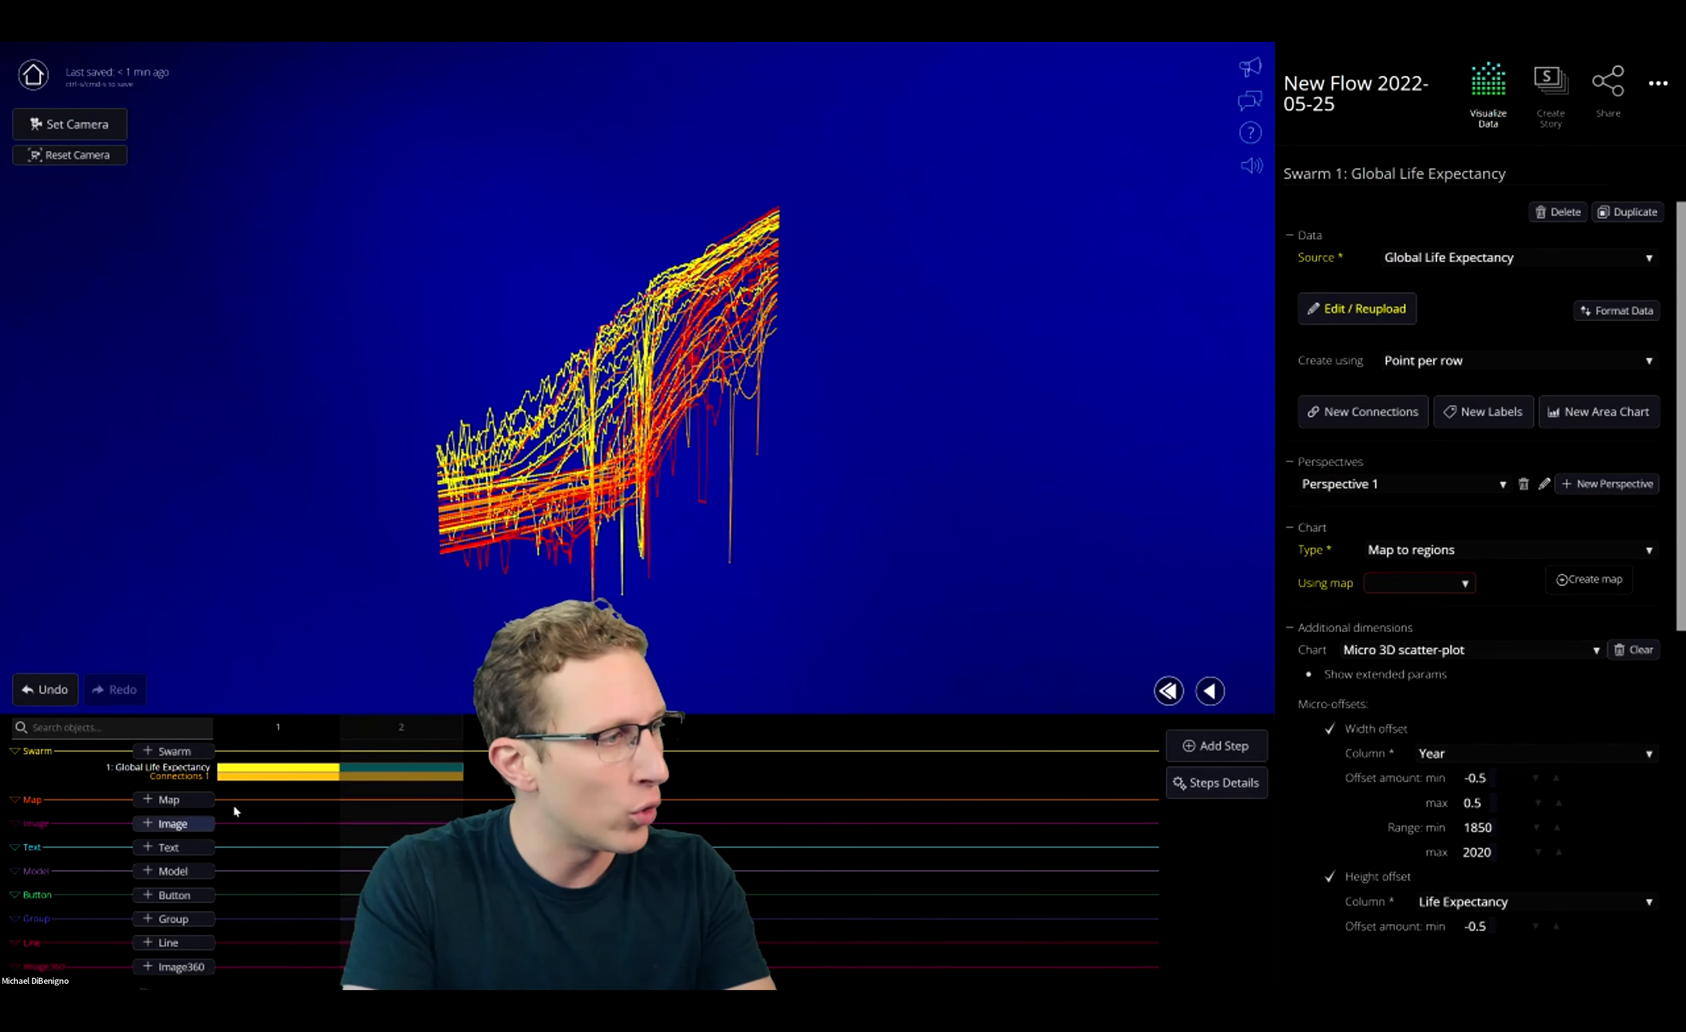
Add a World map with Sphere projection to the second step and set its radius to 3
{"action": "left_click", "coordinate": [179, 802]}
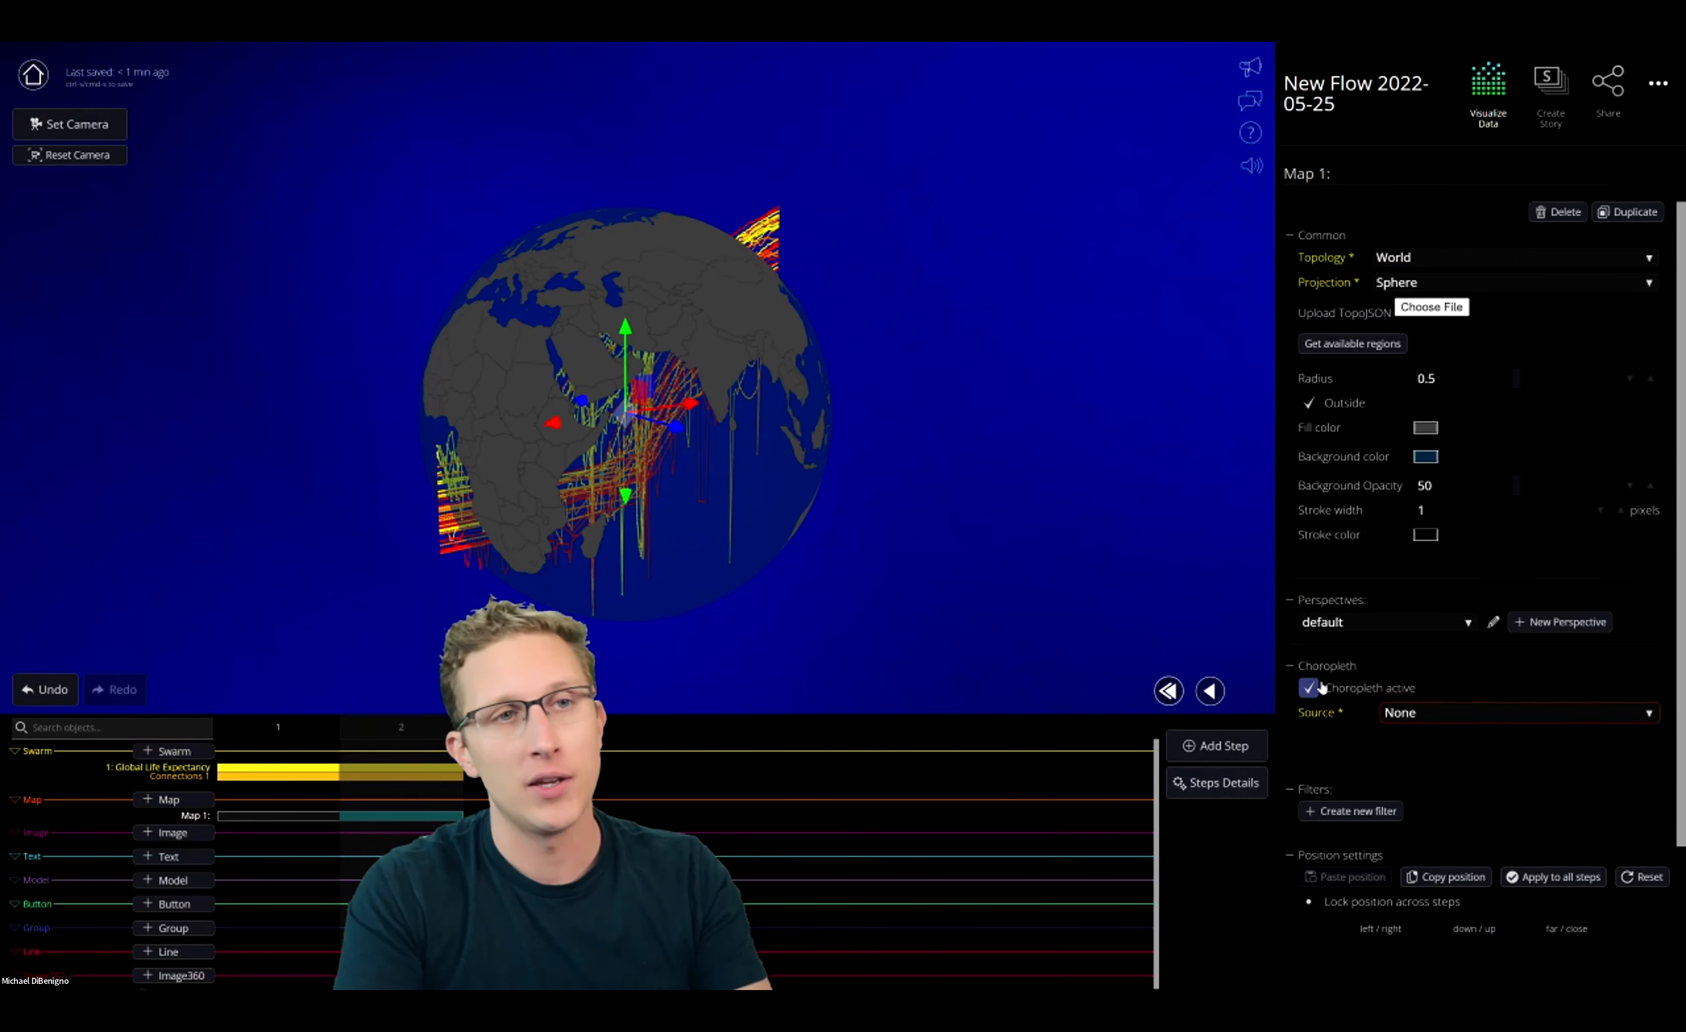
{"action": "scroll", "coordinate": [856, 538], "scroll_direction": "down", "scroll_amount": 5}
{"action": "left_click_drag", "start_coordinate": [874, 559], "coordinate": [1144, 519]}
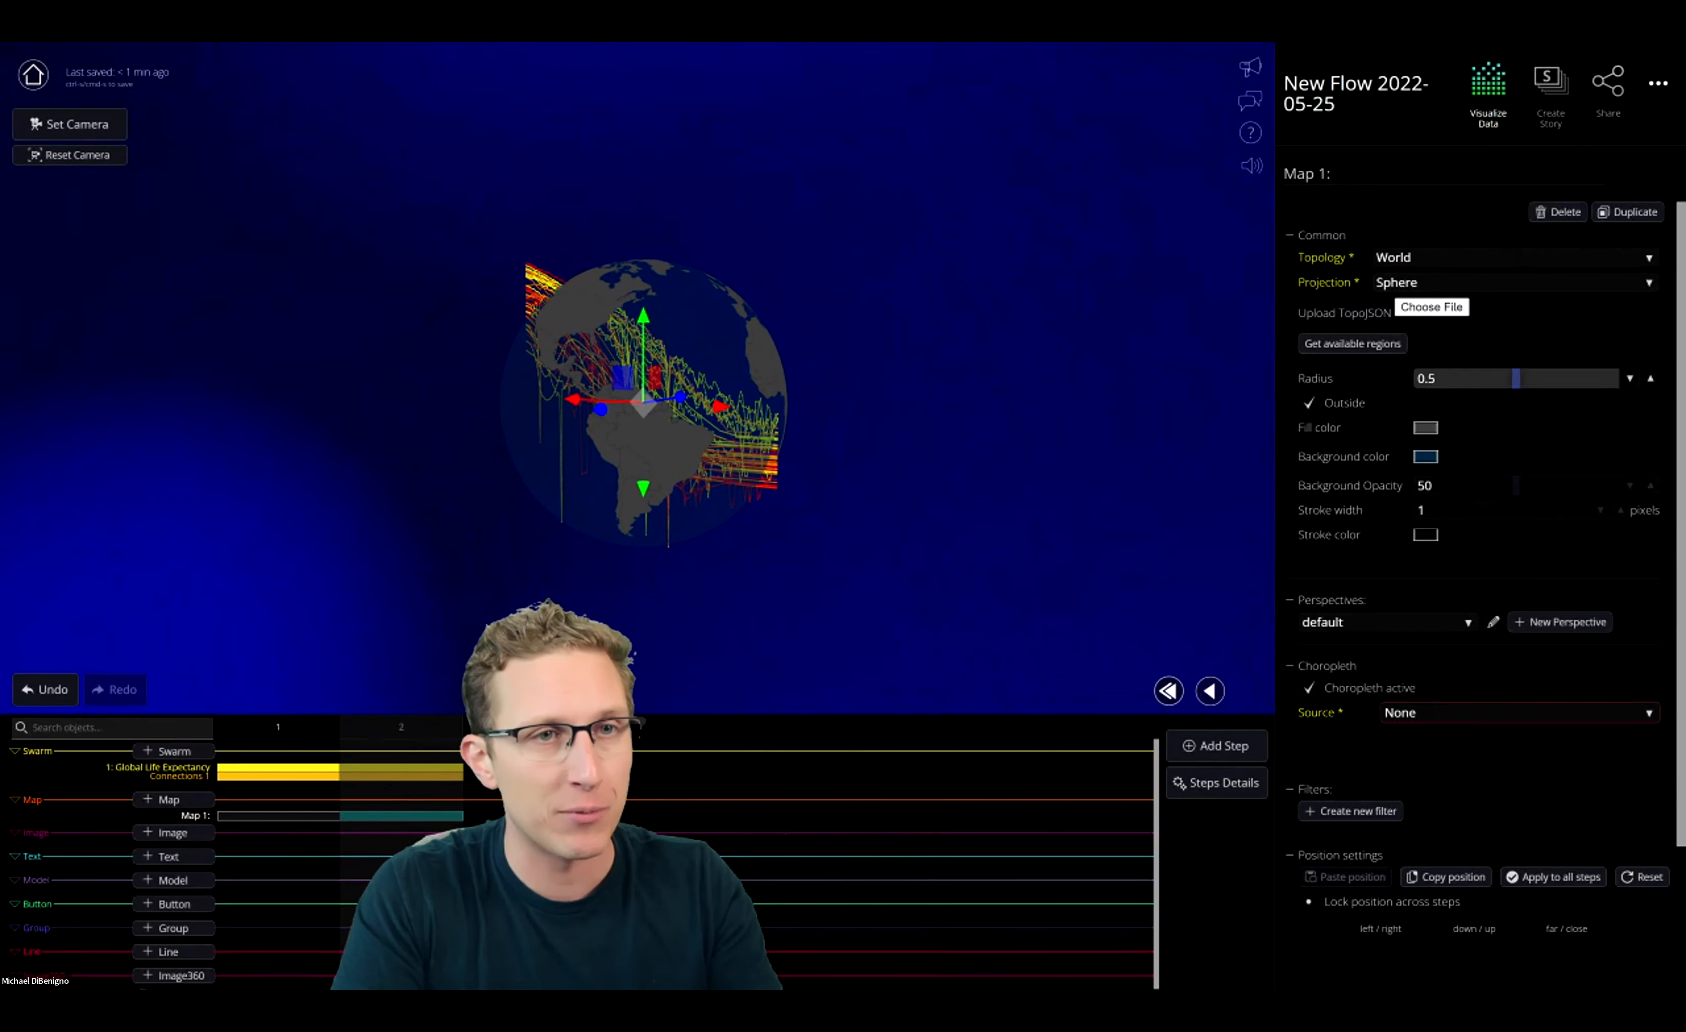
{"action": "type", "text": "3"}
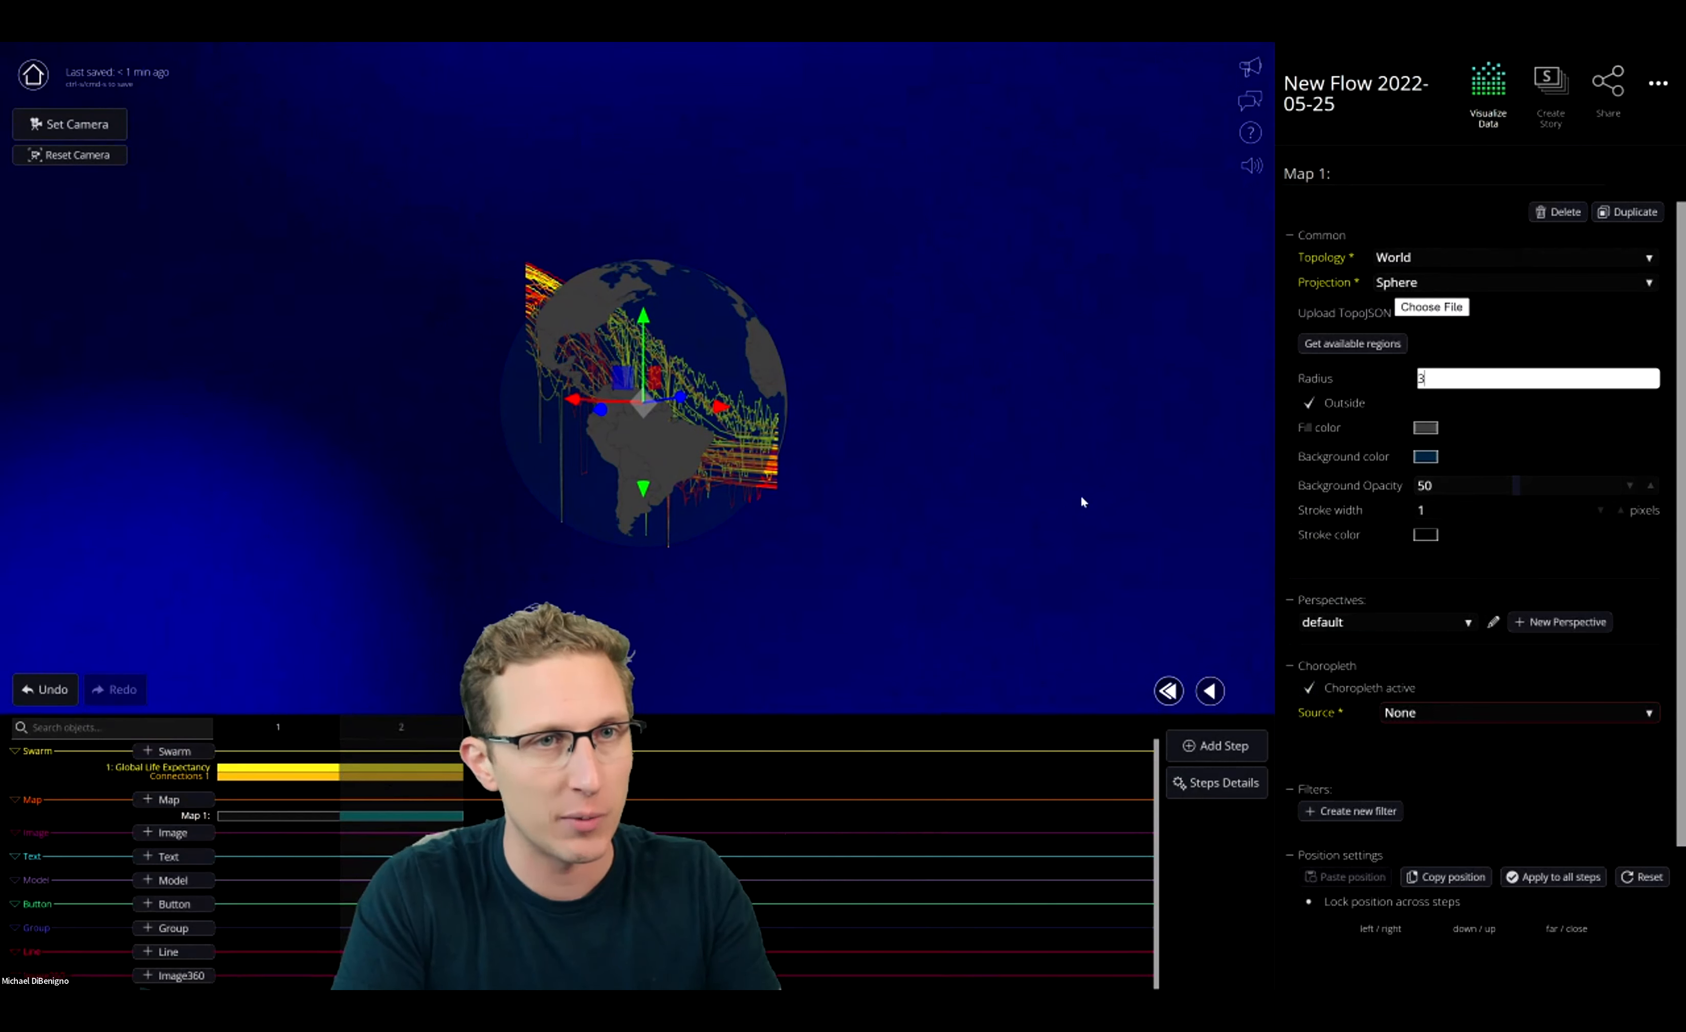
{"action": "left_click", "coordinate": [836, 624]}
{"action": "scroll", "coordinate": [854, 630], "scroll_direction": "down", "scroll_amount": 10}
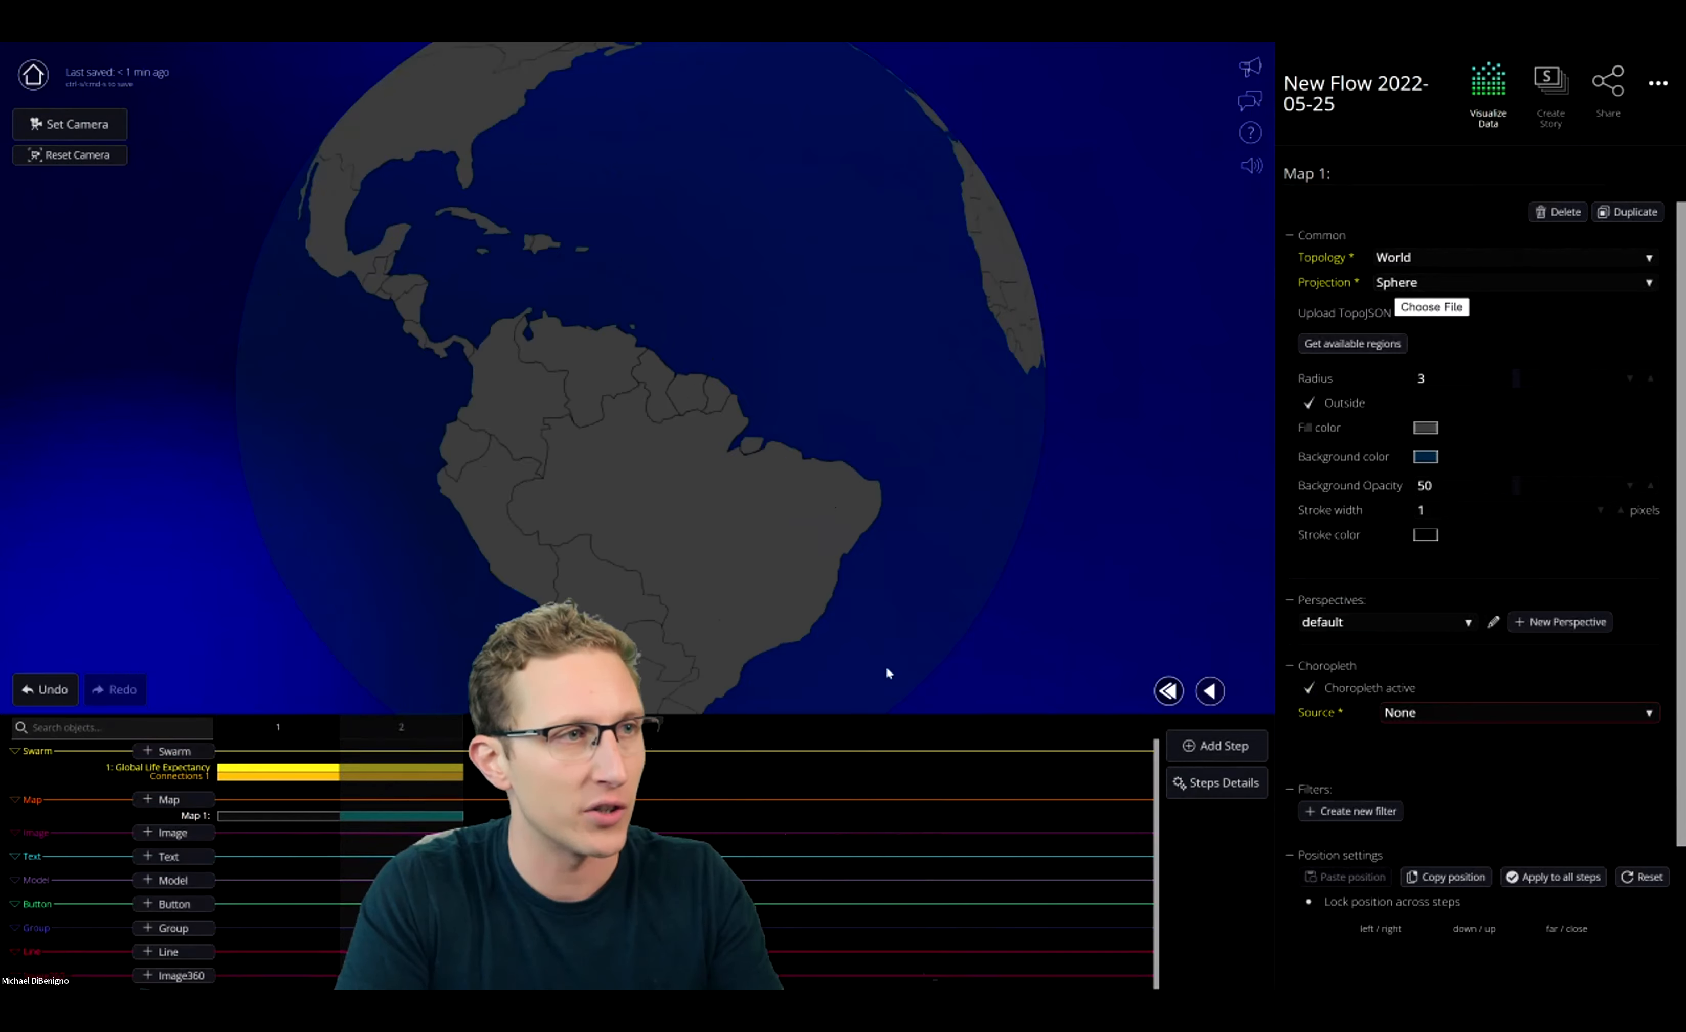
{"action": "scroll", "coordinate": [862, 638], "scroll_direction": "down", "scroll_amount": 4}
{"action": "left_click_drag", "start_coordinate": [829, 637], "coordinate": [792, 623]}
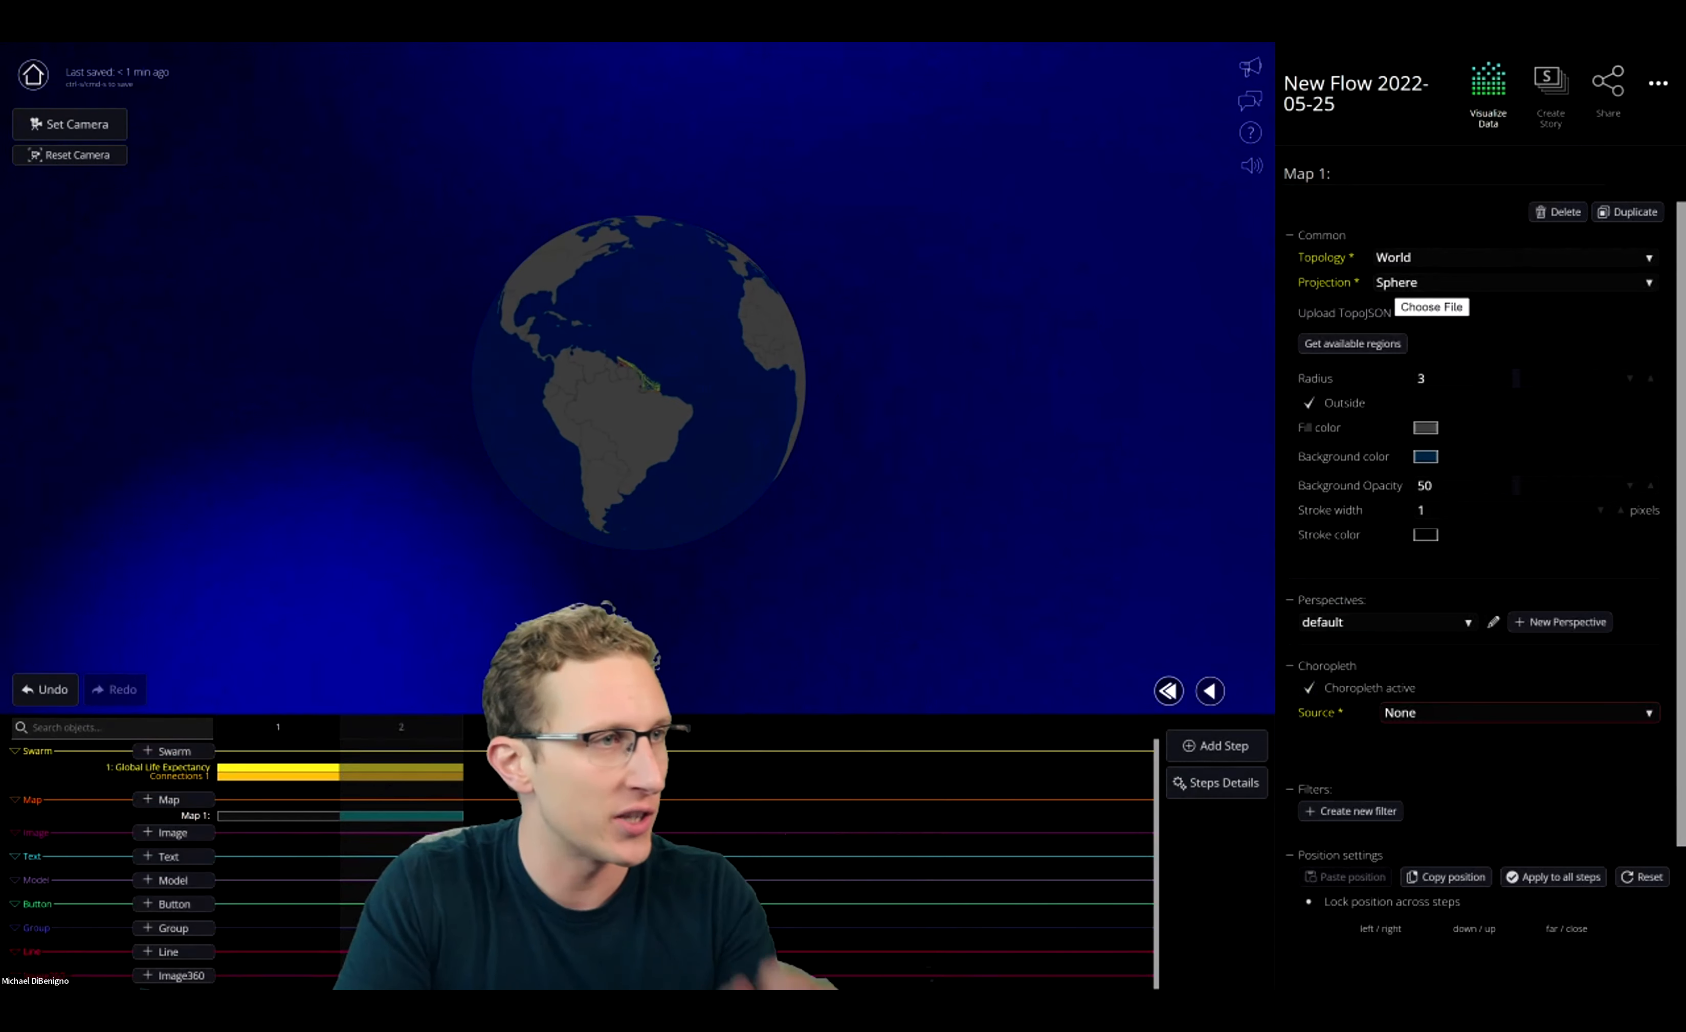
Place the second step's swarm on Map 1, using Country as the region column
{"action": "left_click", "coordinate": [419, 773]}
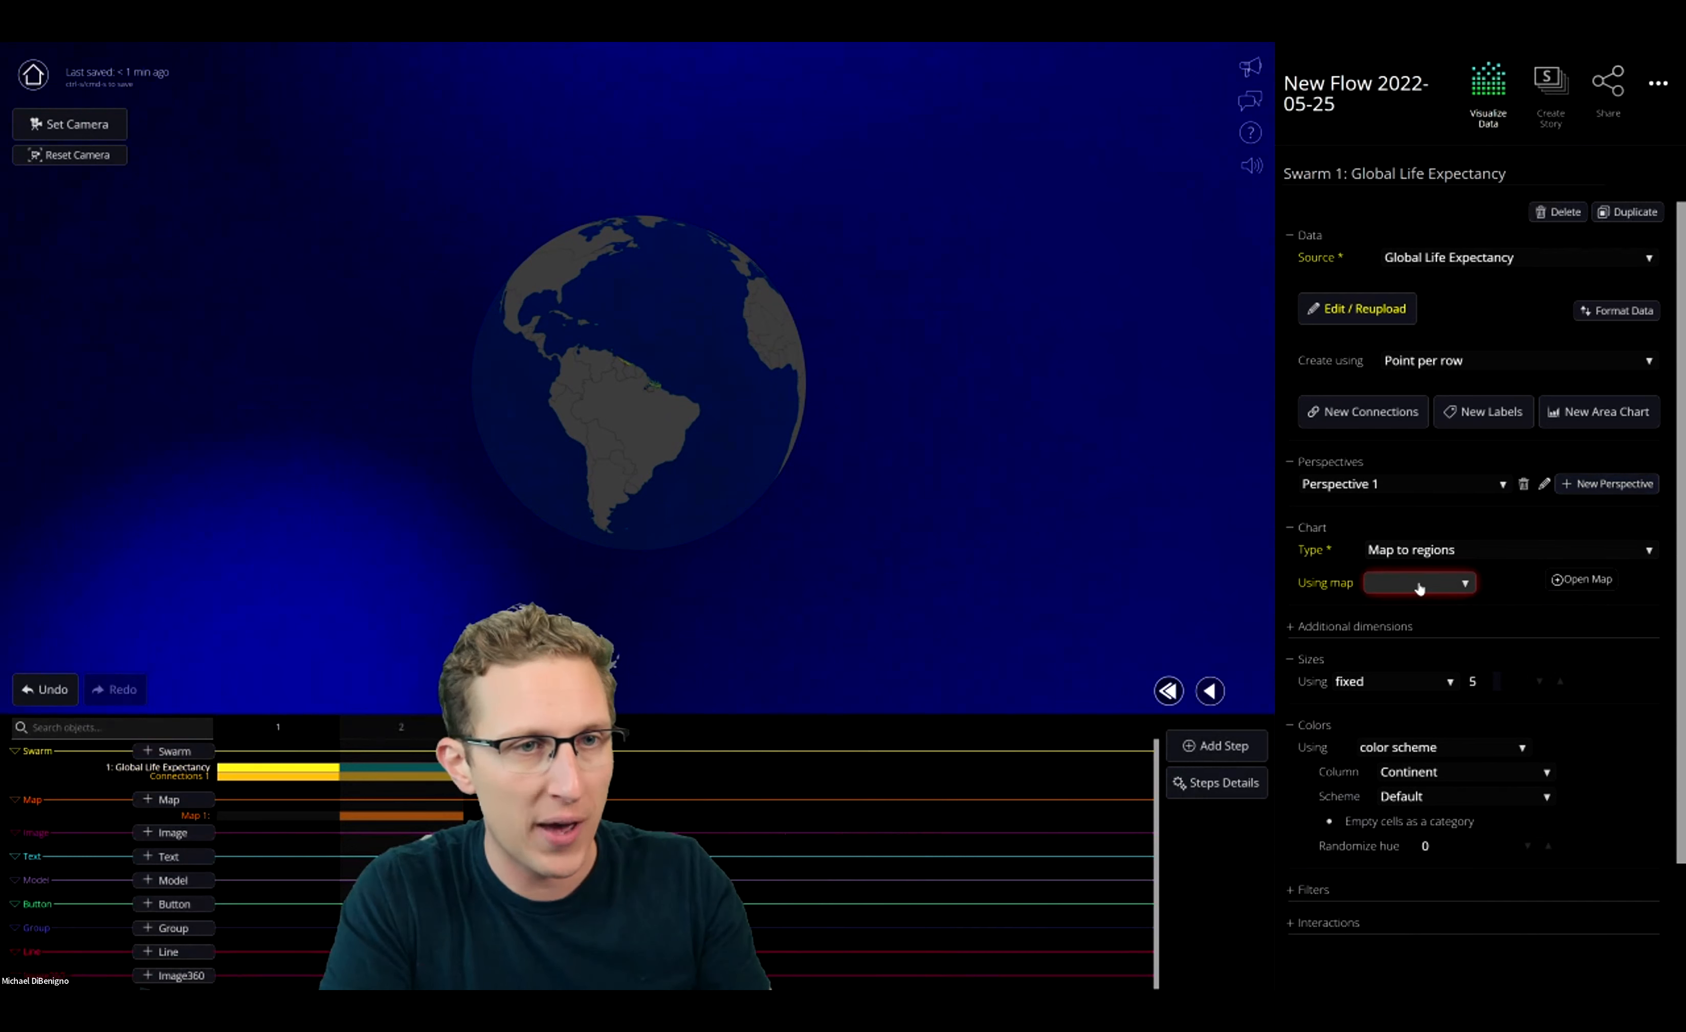
{"action": "left_click", "coordinate": [1408, 593]}
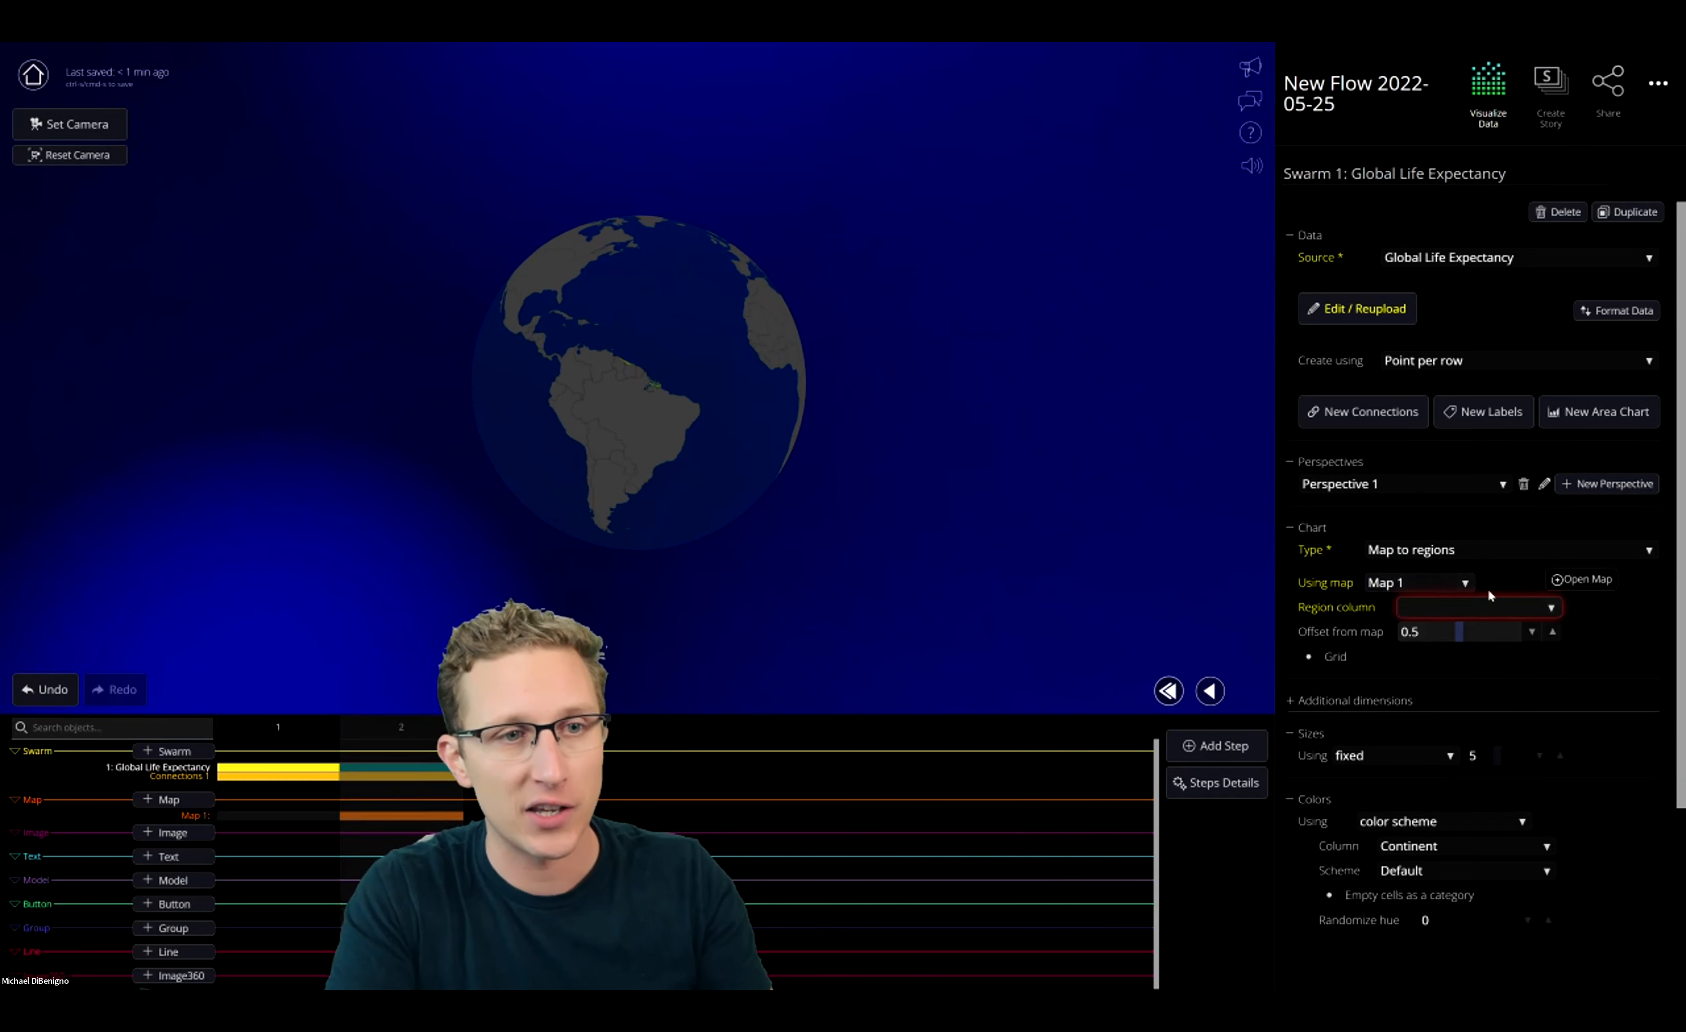
{"action": "left_click", "coordinate": [1460, 609]}
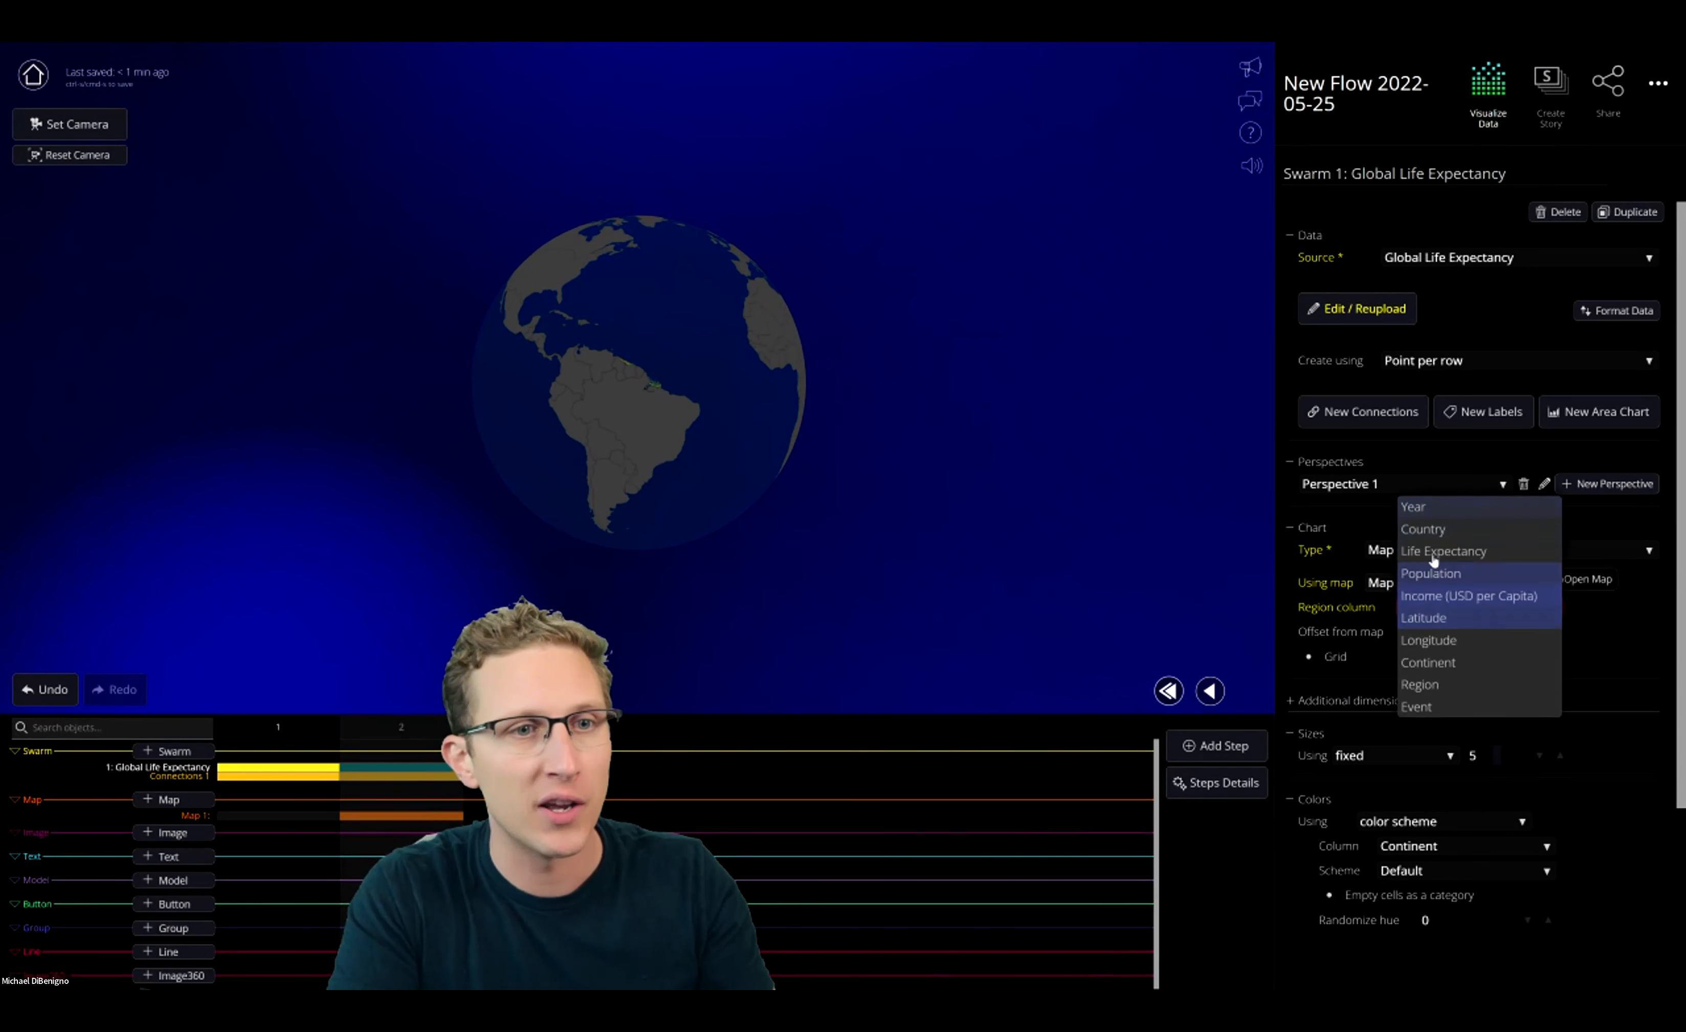
{"action": "left_click", "coordinate": [1448, 531]}
Examine how the country life expectancy lines are placed and oriented around the globe
{"action": "scroll", "coordinate": [803, 562], "scroll_direction": "up", "scroll_amount": 10}
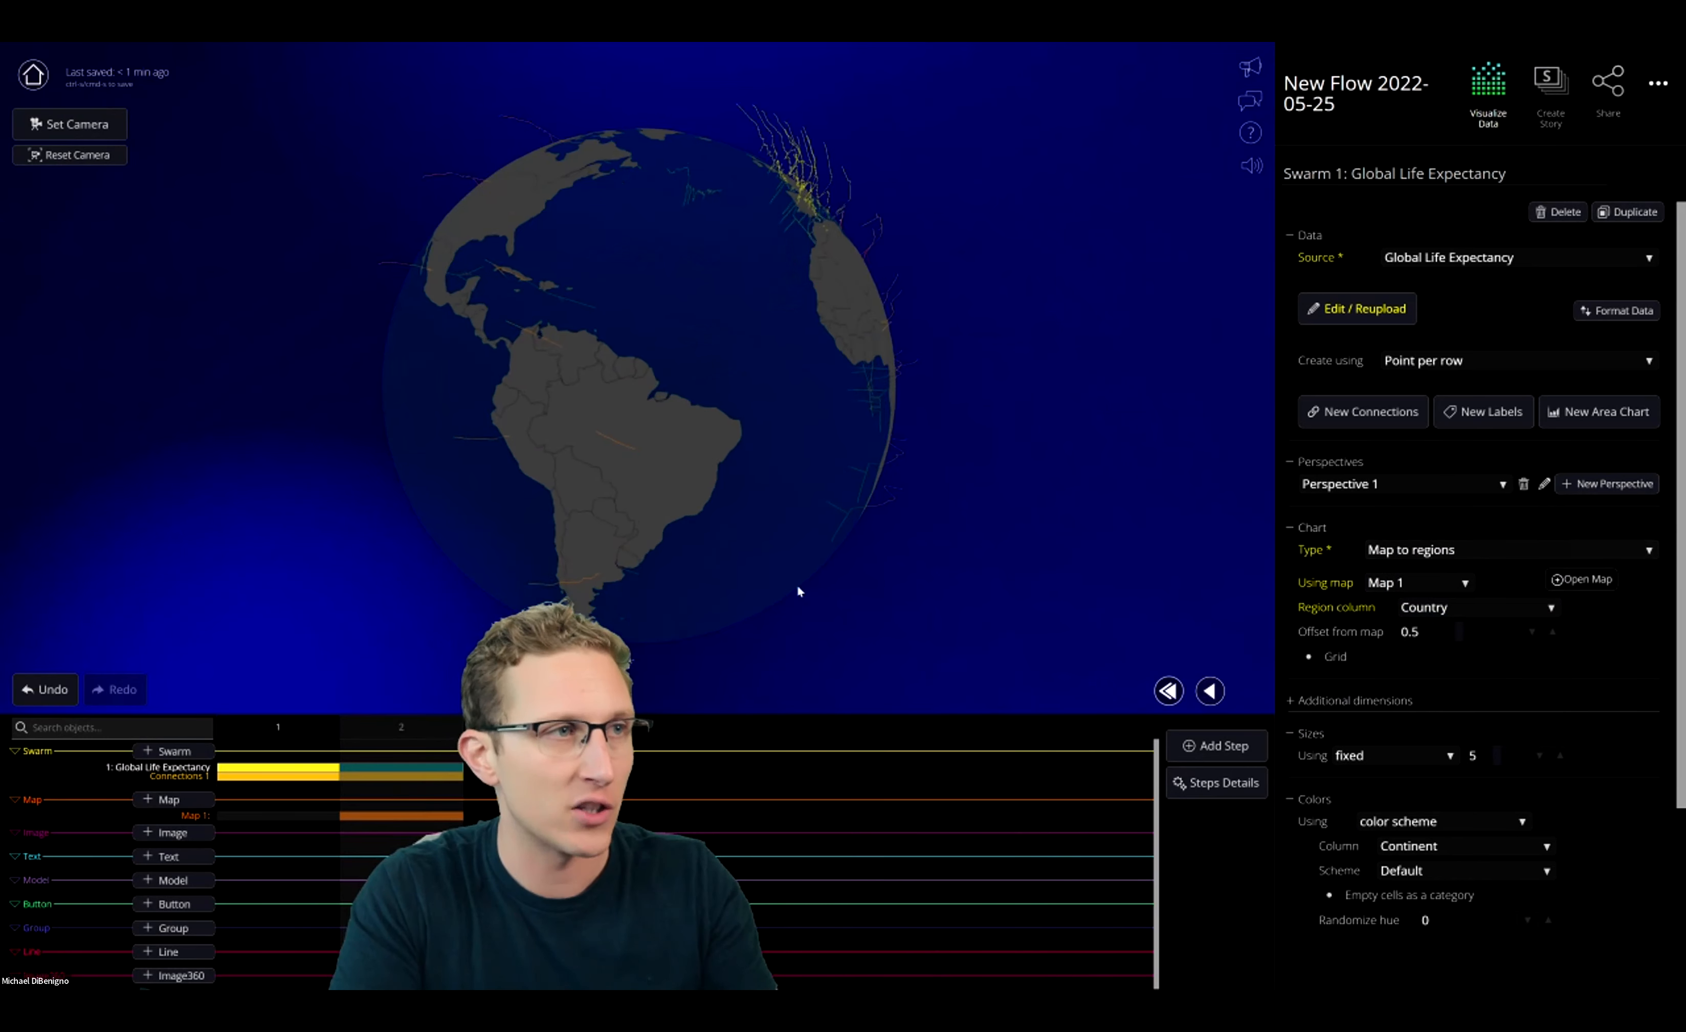
{"action": "left_click_drag", "start_coordinate": [727, 298], "coordinate": [802, 526]}
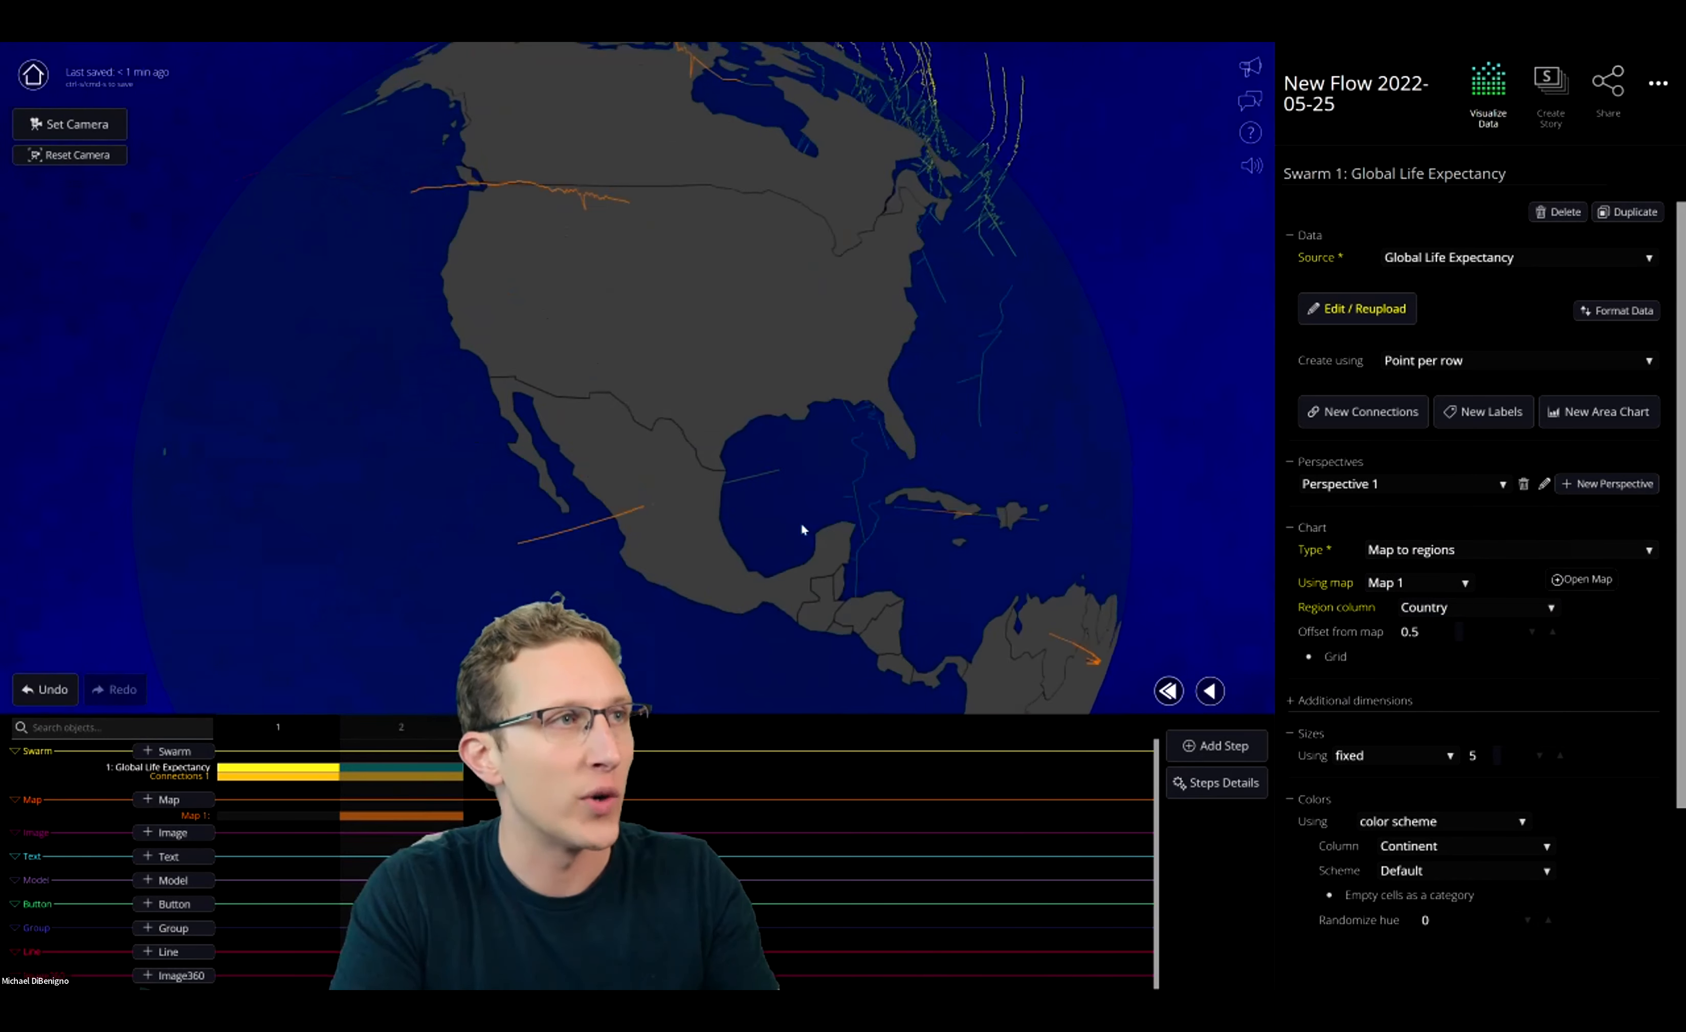
{"action": "left_click_drag", "start_coordinate": [590, 301], "coordinate": [786, 278]}
{"action": "left_click_drag", "start_coordinate": [782, 131], "coordinate": [882, 345]}
{"action": "left_click_drag", "start_coordinate": [415, 387], "coordinate": [820, 365]}
{"action": "left_click_drag", "start_coordinate": [582, 398], "coordinate": [845, 406]}
{"action": "left_click_drag", "start_coordinate": [658, 415], "coordinate": [507, 485]}
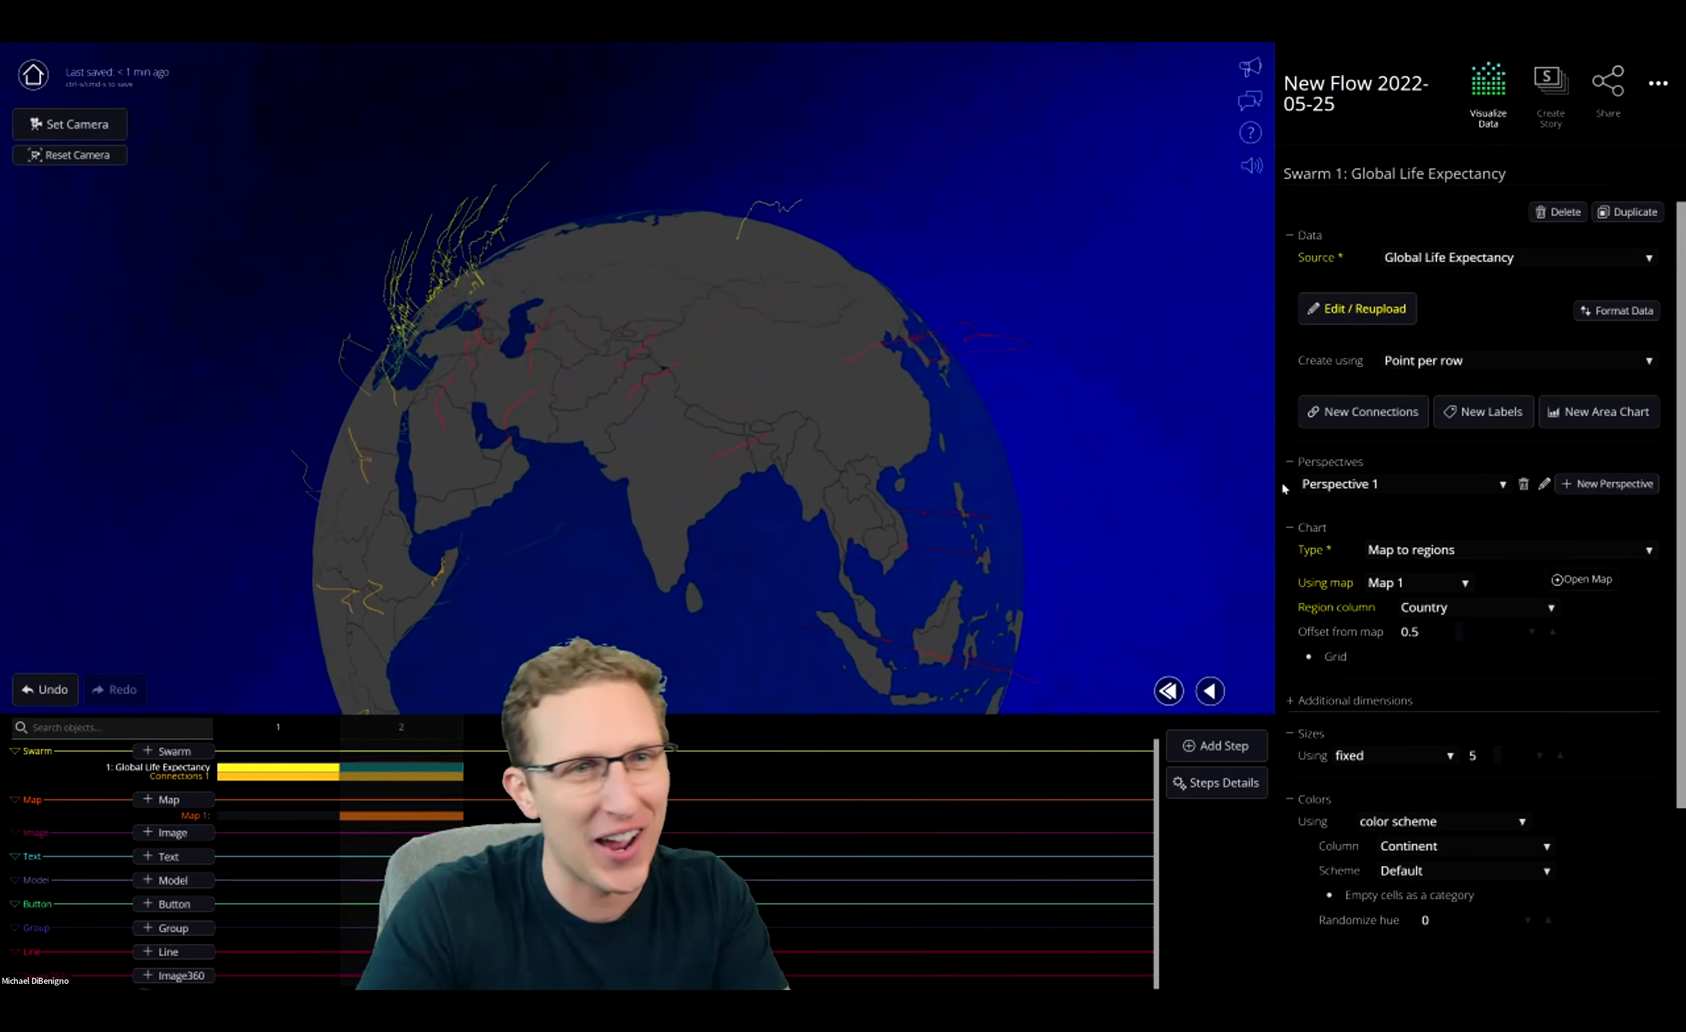
{"action": "scroll", "coordinate": [1281, 481], "scroll_direction": "down", "scroll_amount": 2}
{"action": "scroll", "coordinate": [997, 483], "scroll_direction": "down", "scroll_amount": 2}
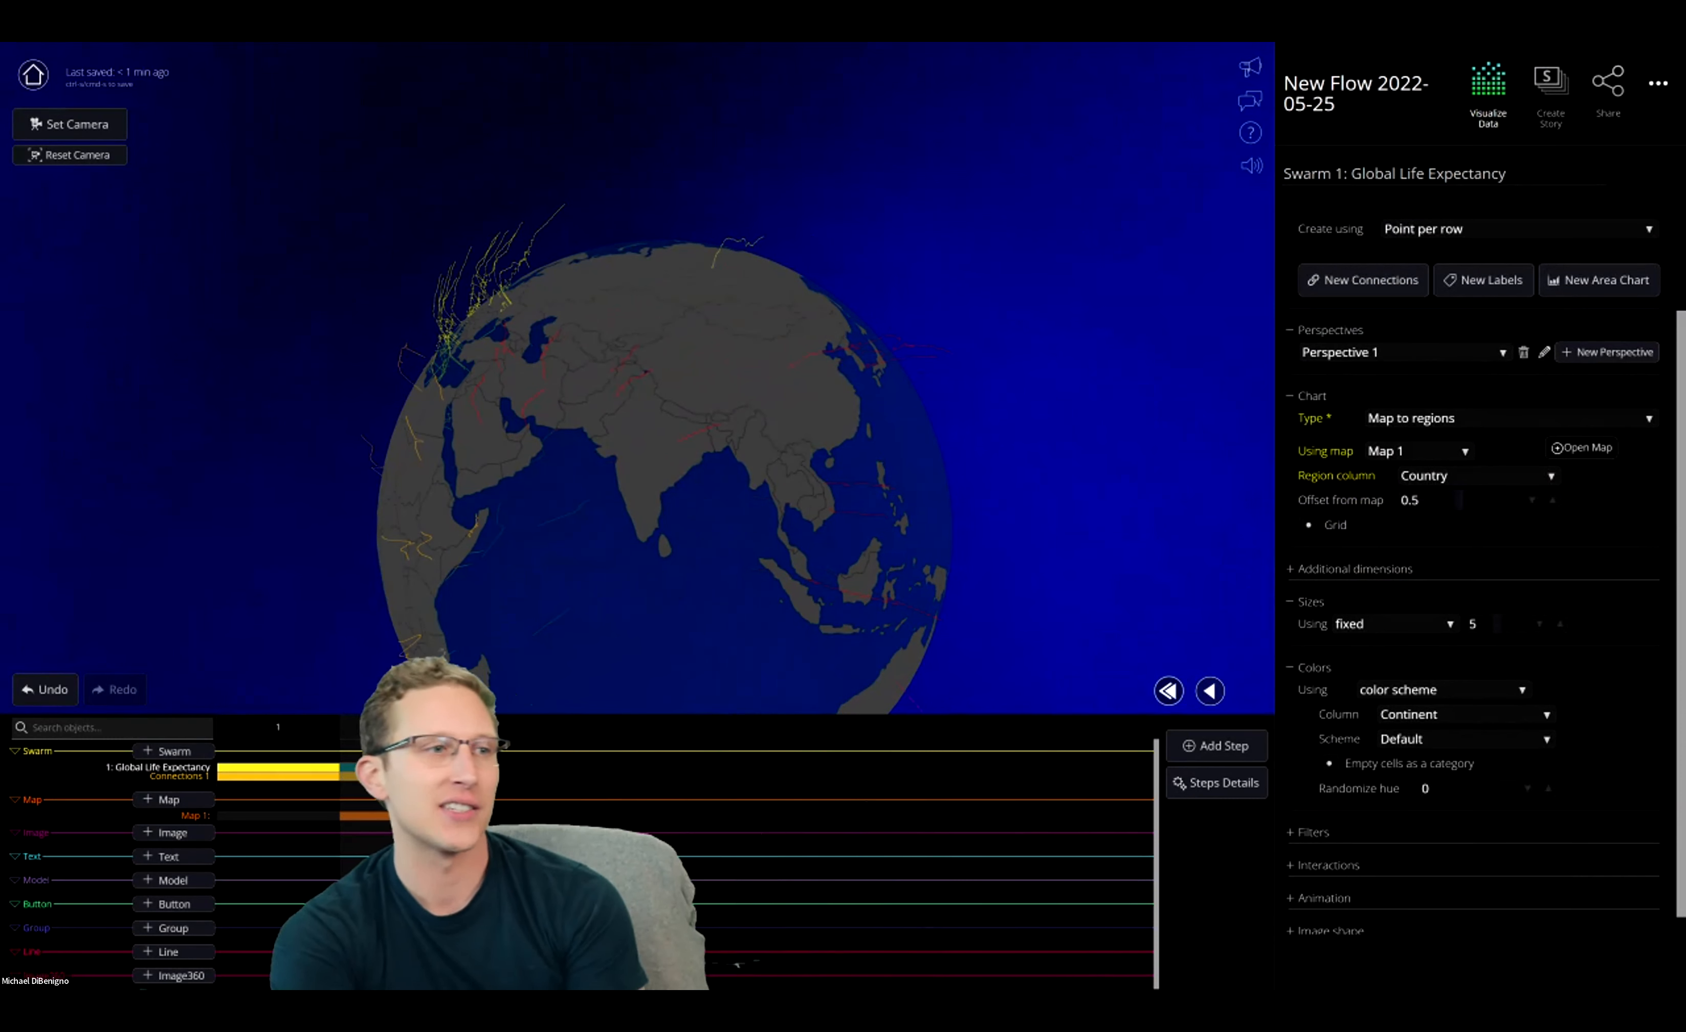
{"action": "left_click_drag", "start_coordinate": [729, 516], "coordinate": [668, 556]}
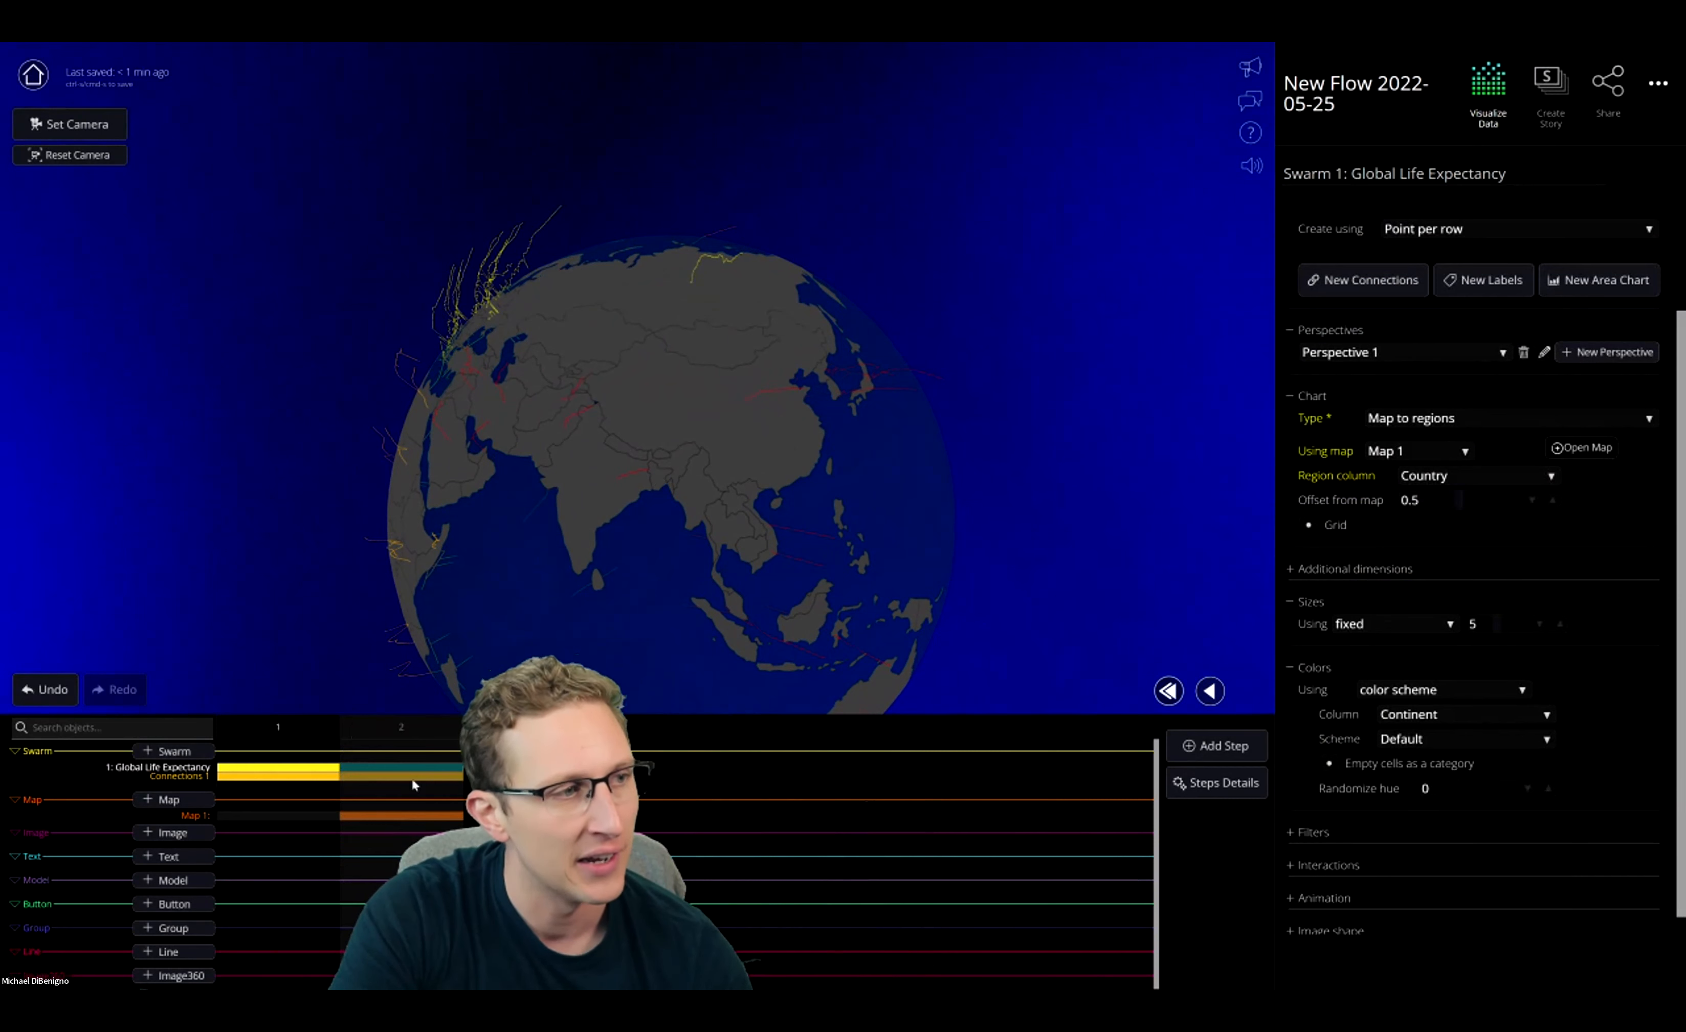
Change Map 1's projection from a sphere to Equirectangular
{"action": "left_click", "coordinate": [421, 818]}
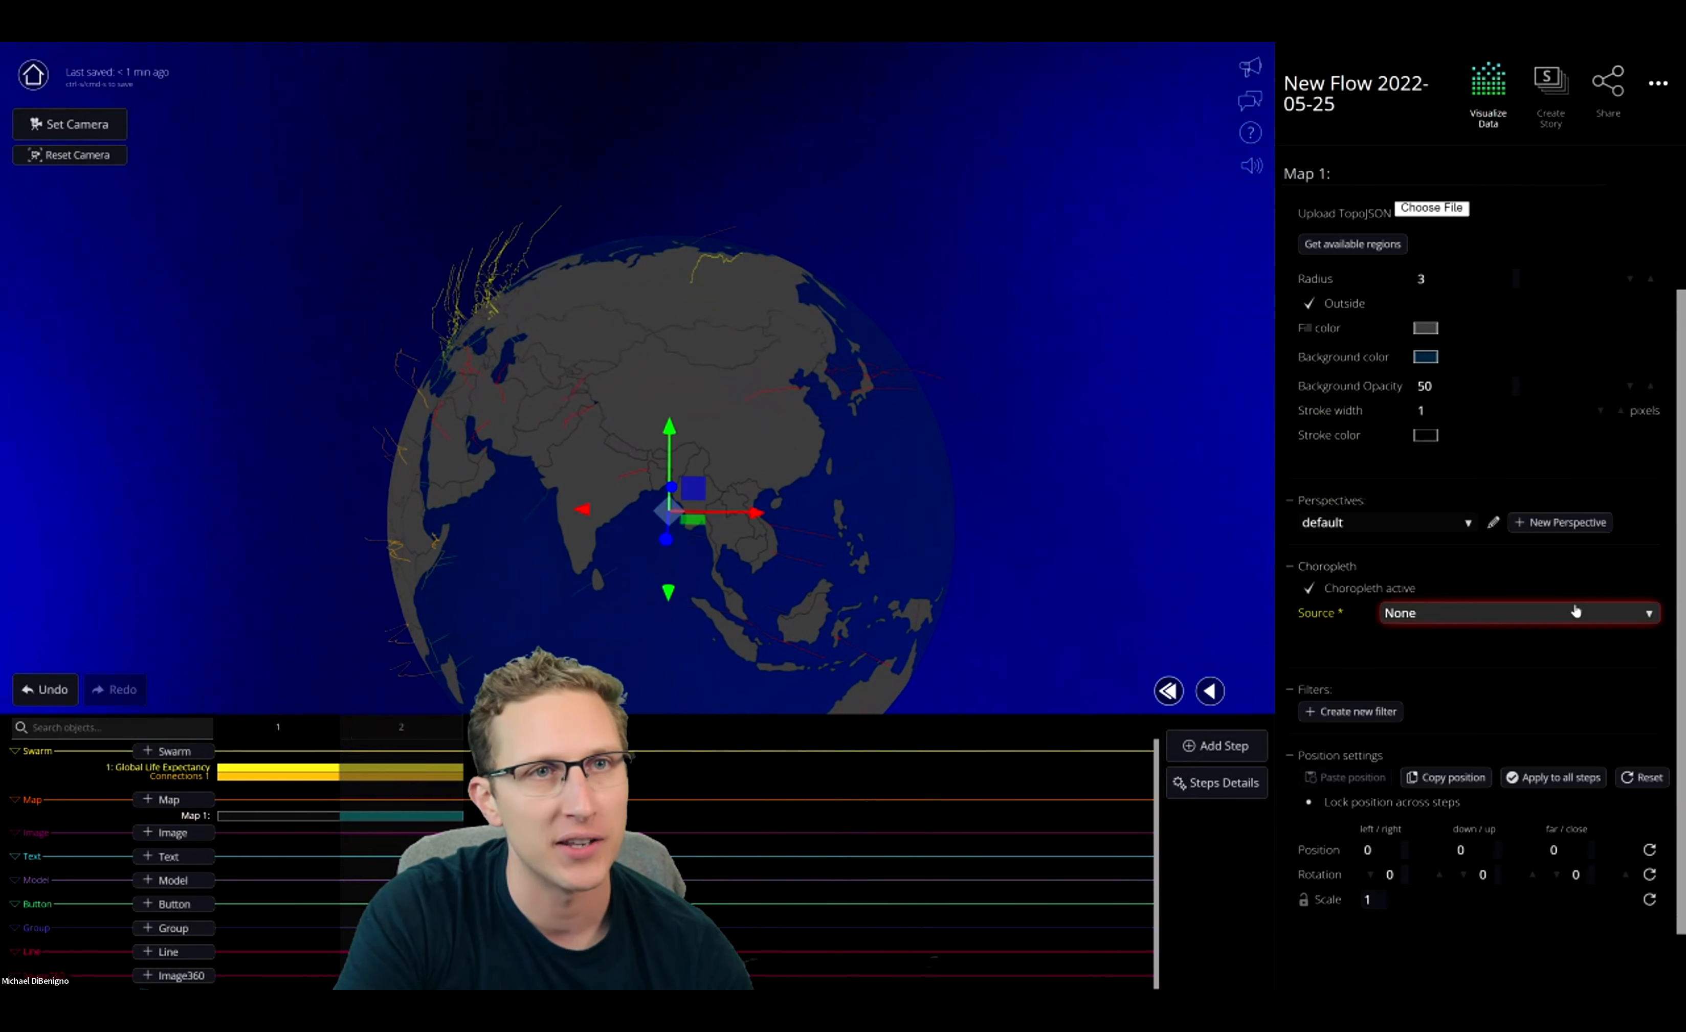
{"action": "left_click", "coordinate": [1495, 282]}
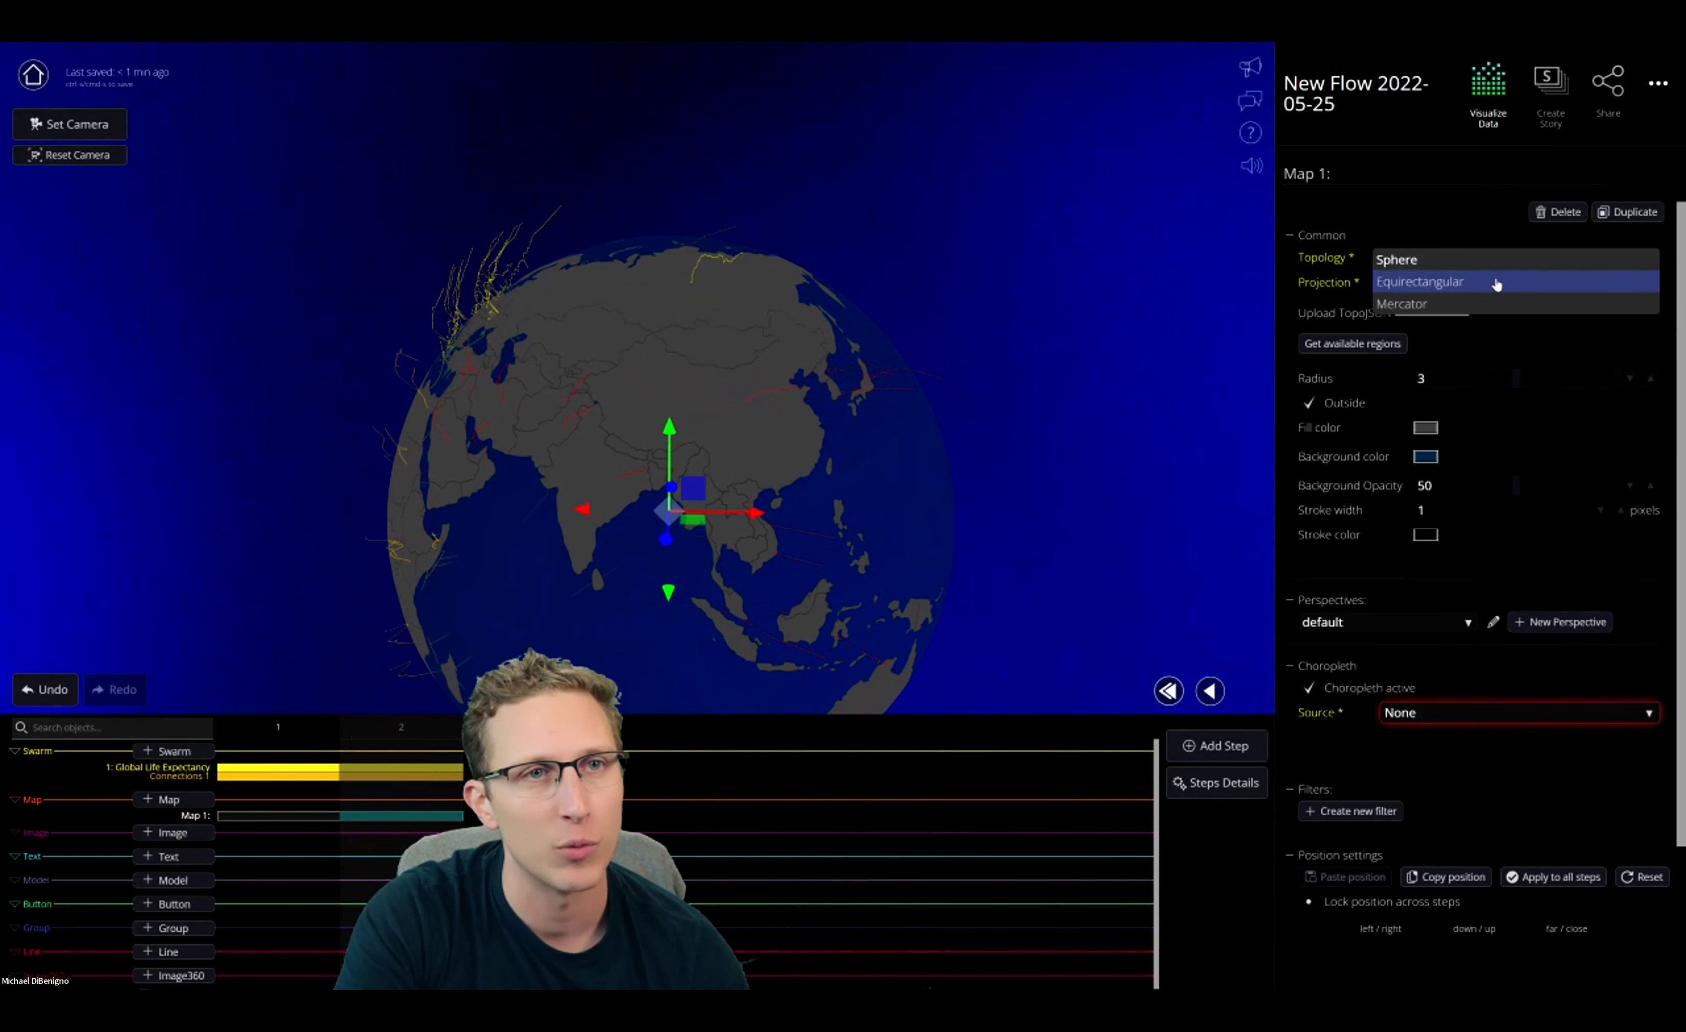
{"action": "left_click", "coordinate": [1495, 283]}
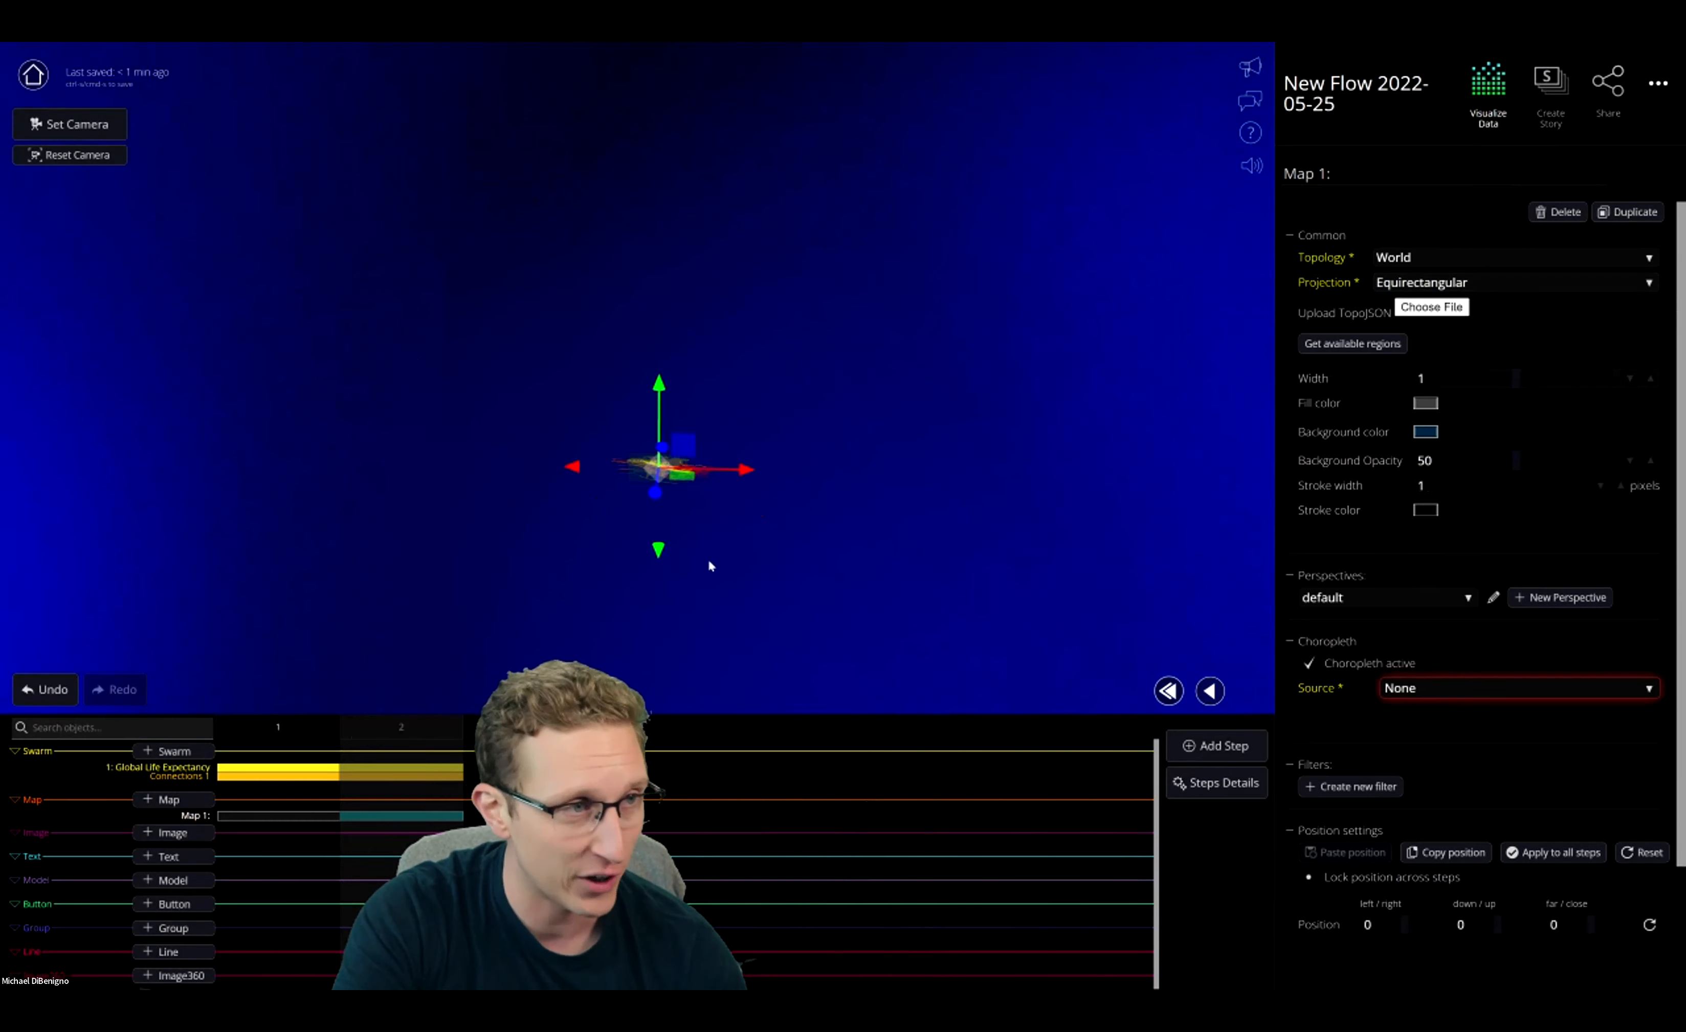
Set the flat map's width to 4 and view the country lines over it at an angle
{"action": "left_click", "coordinate": [1467, 377]}
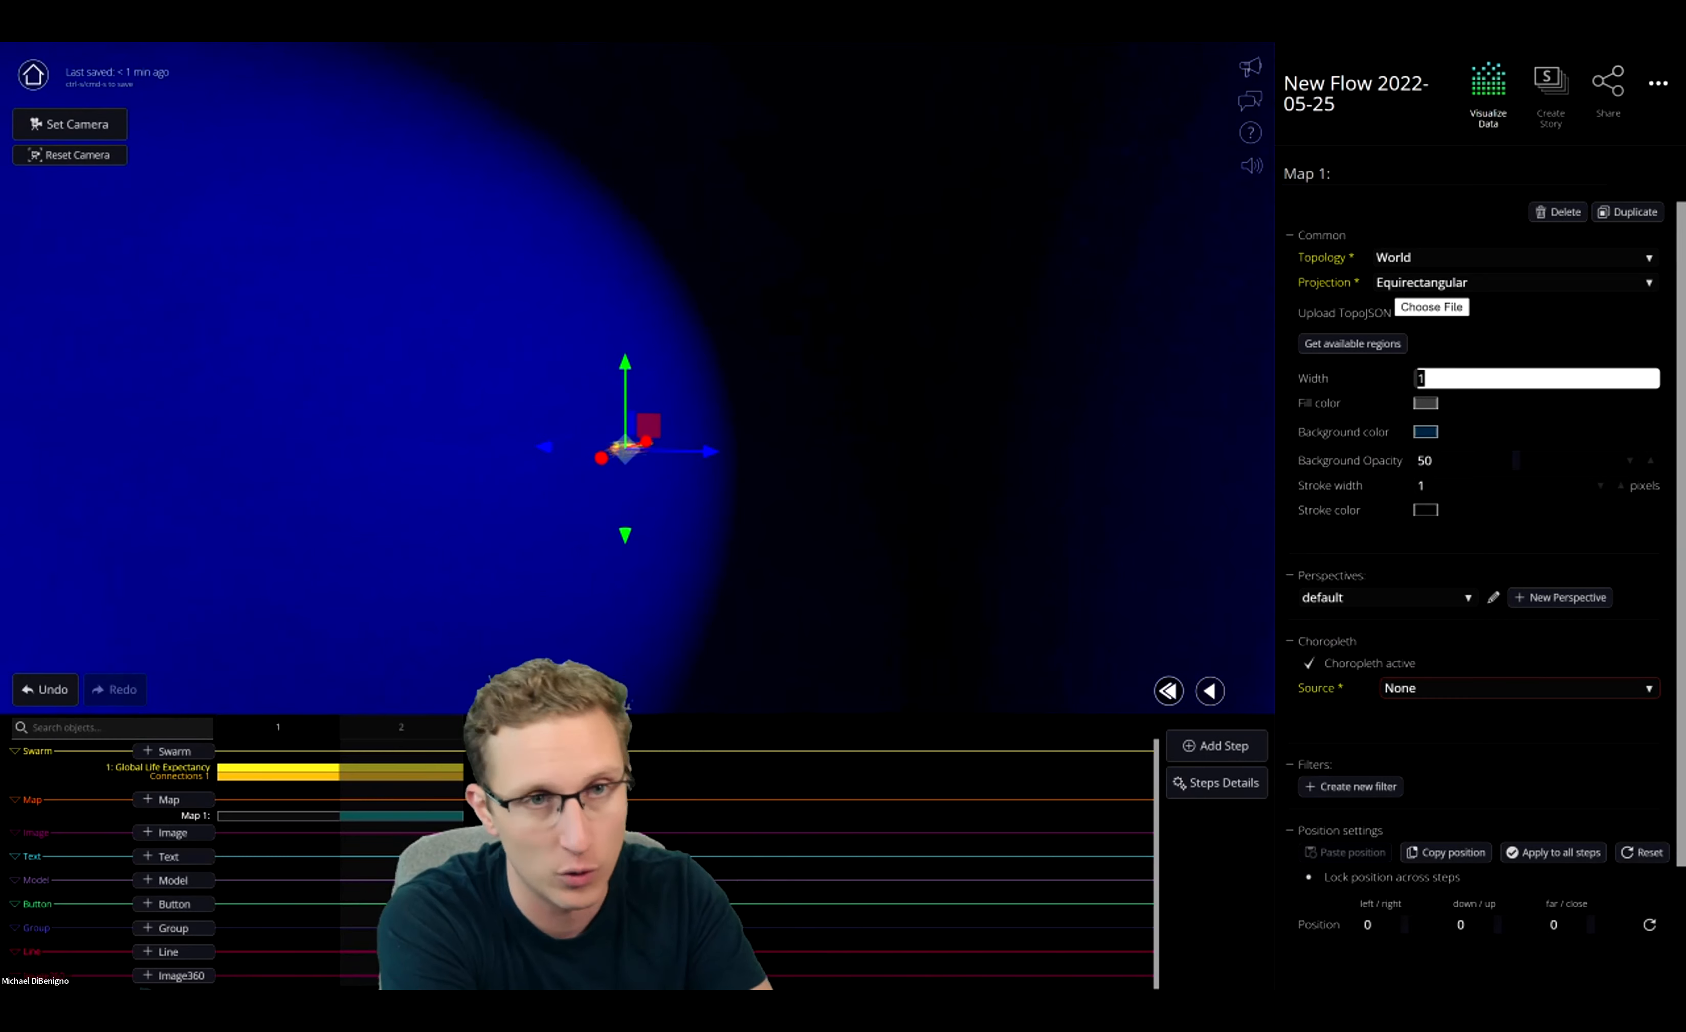
{"action": "type", "text": "4"}
{"action": "key", "text": "Return"}
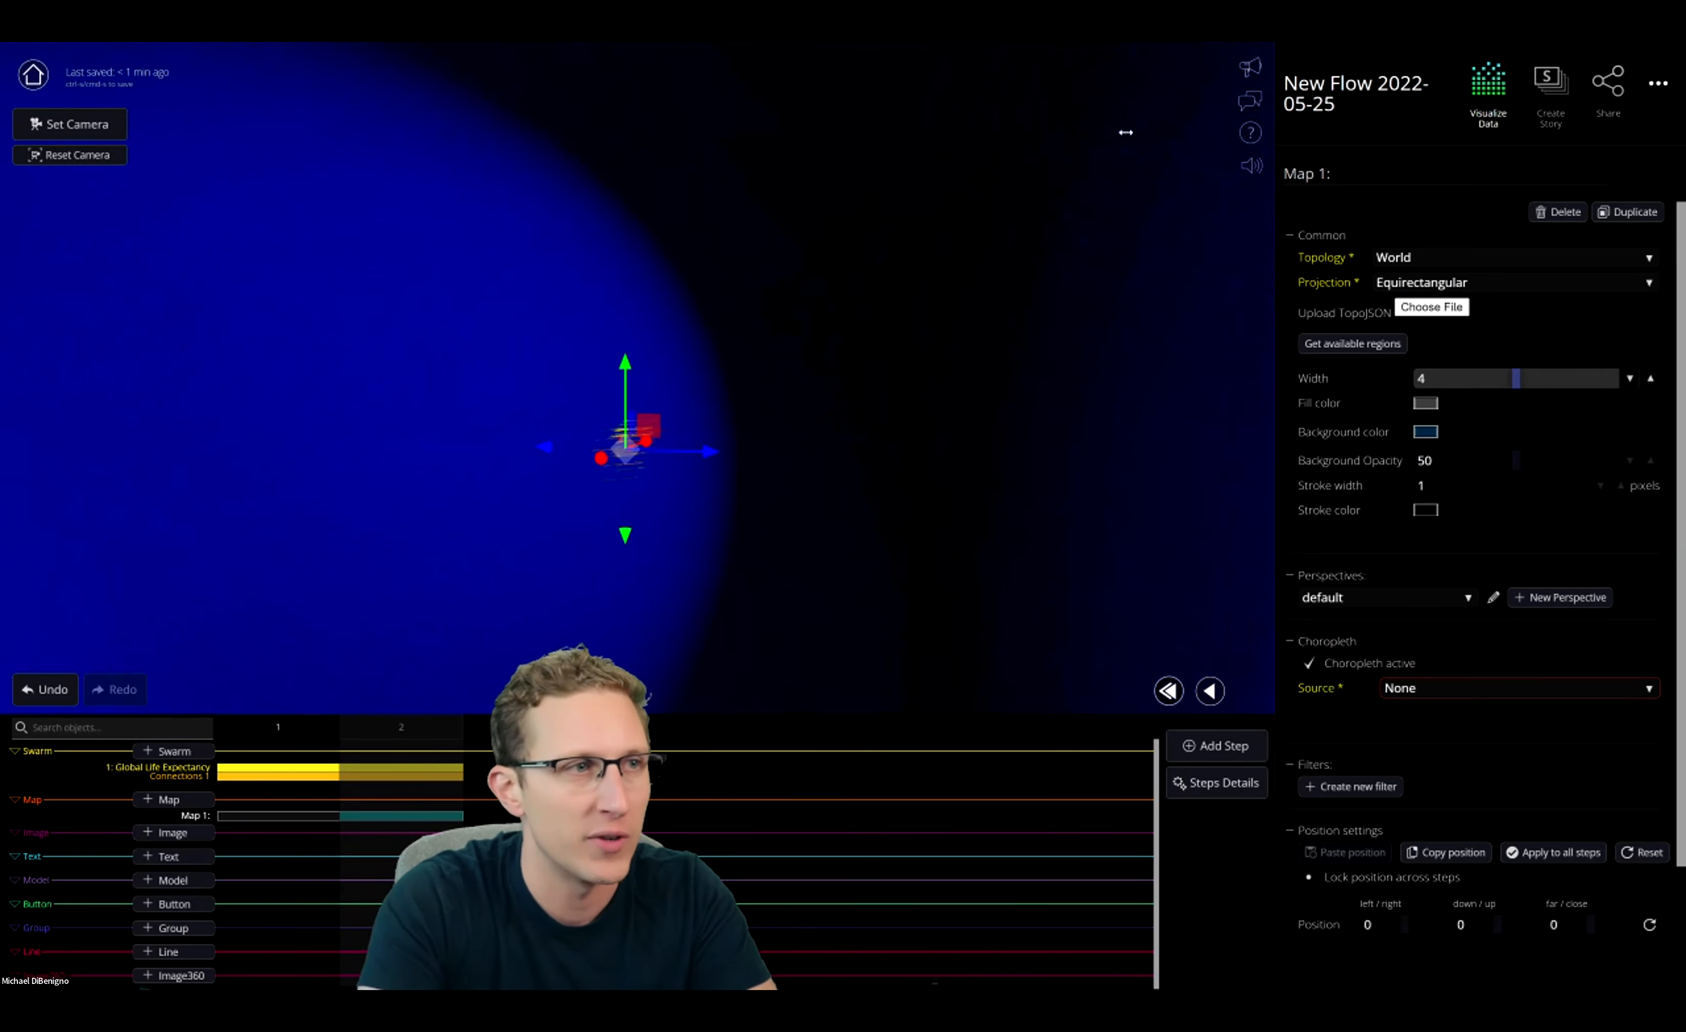
{"action": "left_click_drag", "start_coordinate": [906, 550], "coordinate": [970, 579]}
{"action": "scroll", "coordinate": [480, 572], "scroll_direction": "up", "scroll_amount": 5}
{"action": "scroll", "coordinate": [493, 562], "scroll_direction": "up", "scroll_amount": 5}
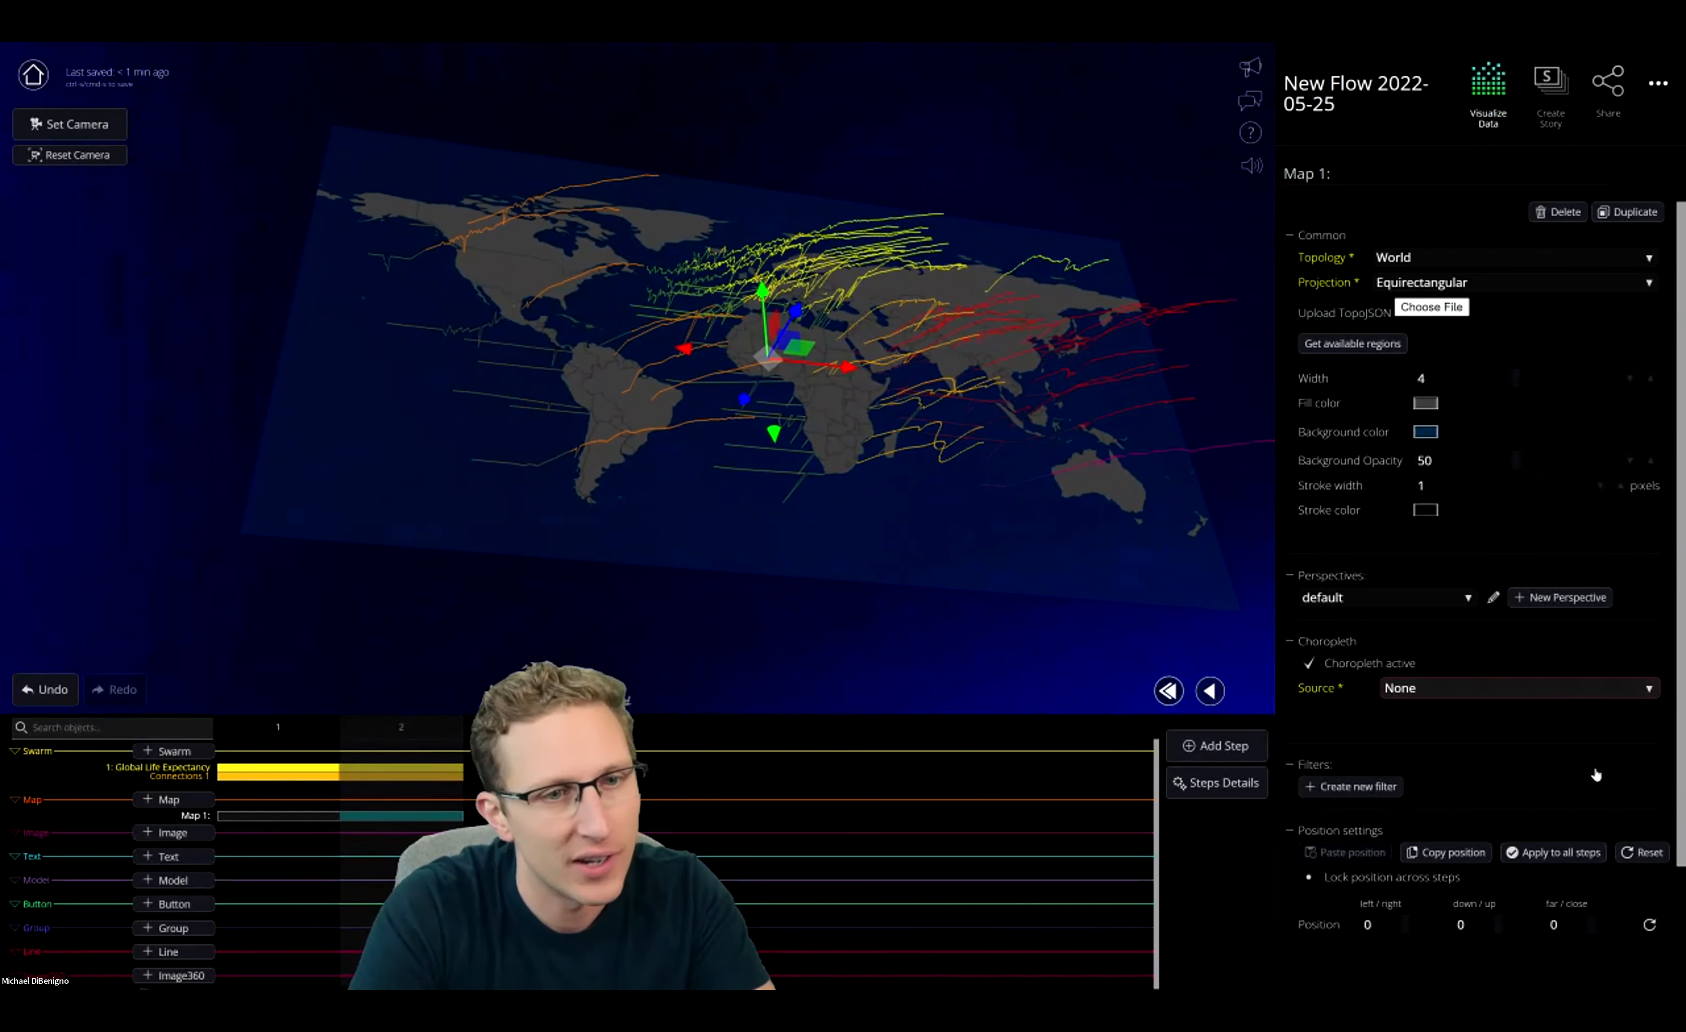
{"action": "scroll", "coordinate": [1606, 779], "scroll_direction": "down", "scroll_amount": 1}
{"action": "left_click_drag", "start_coordinate": [942, 506], "coordinate": [847, 486]}
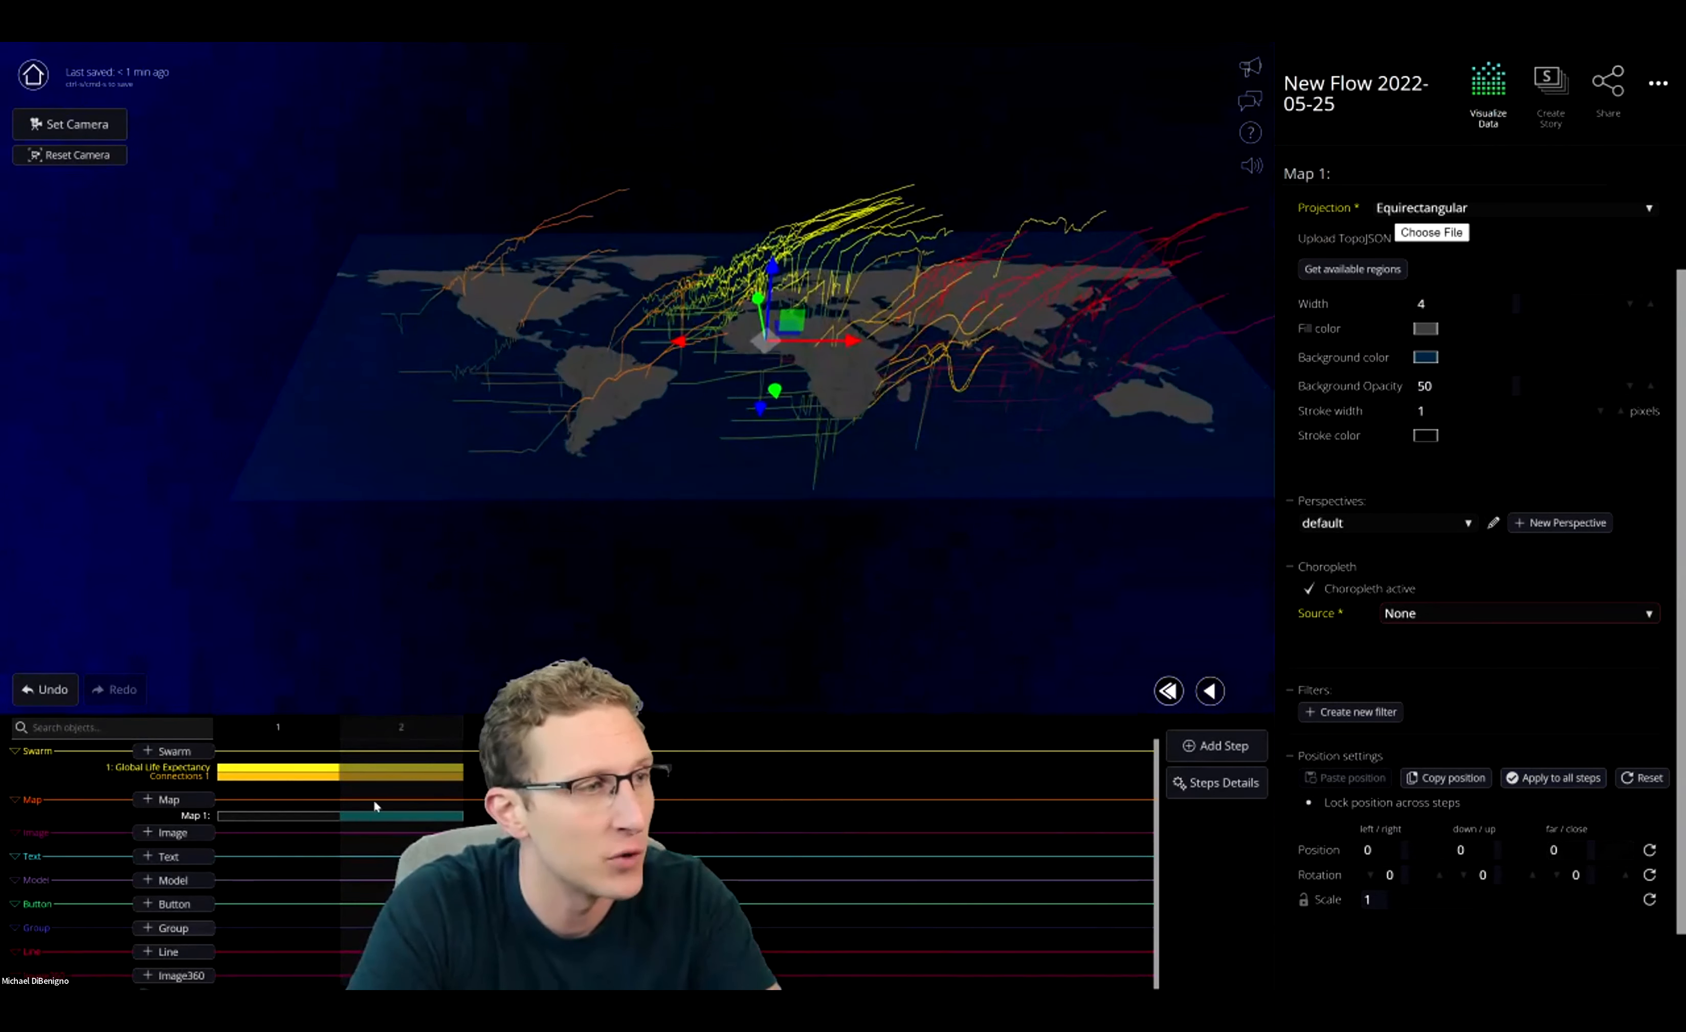
Add a third step to the story following the flat map step
{"action": "left_click", "coordinate": [415, 776]}
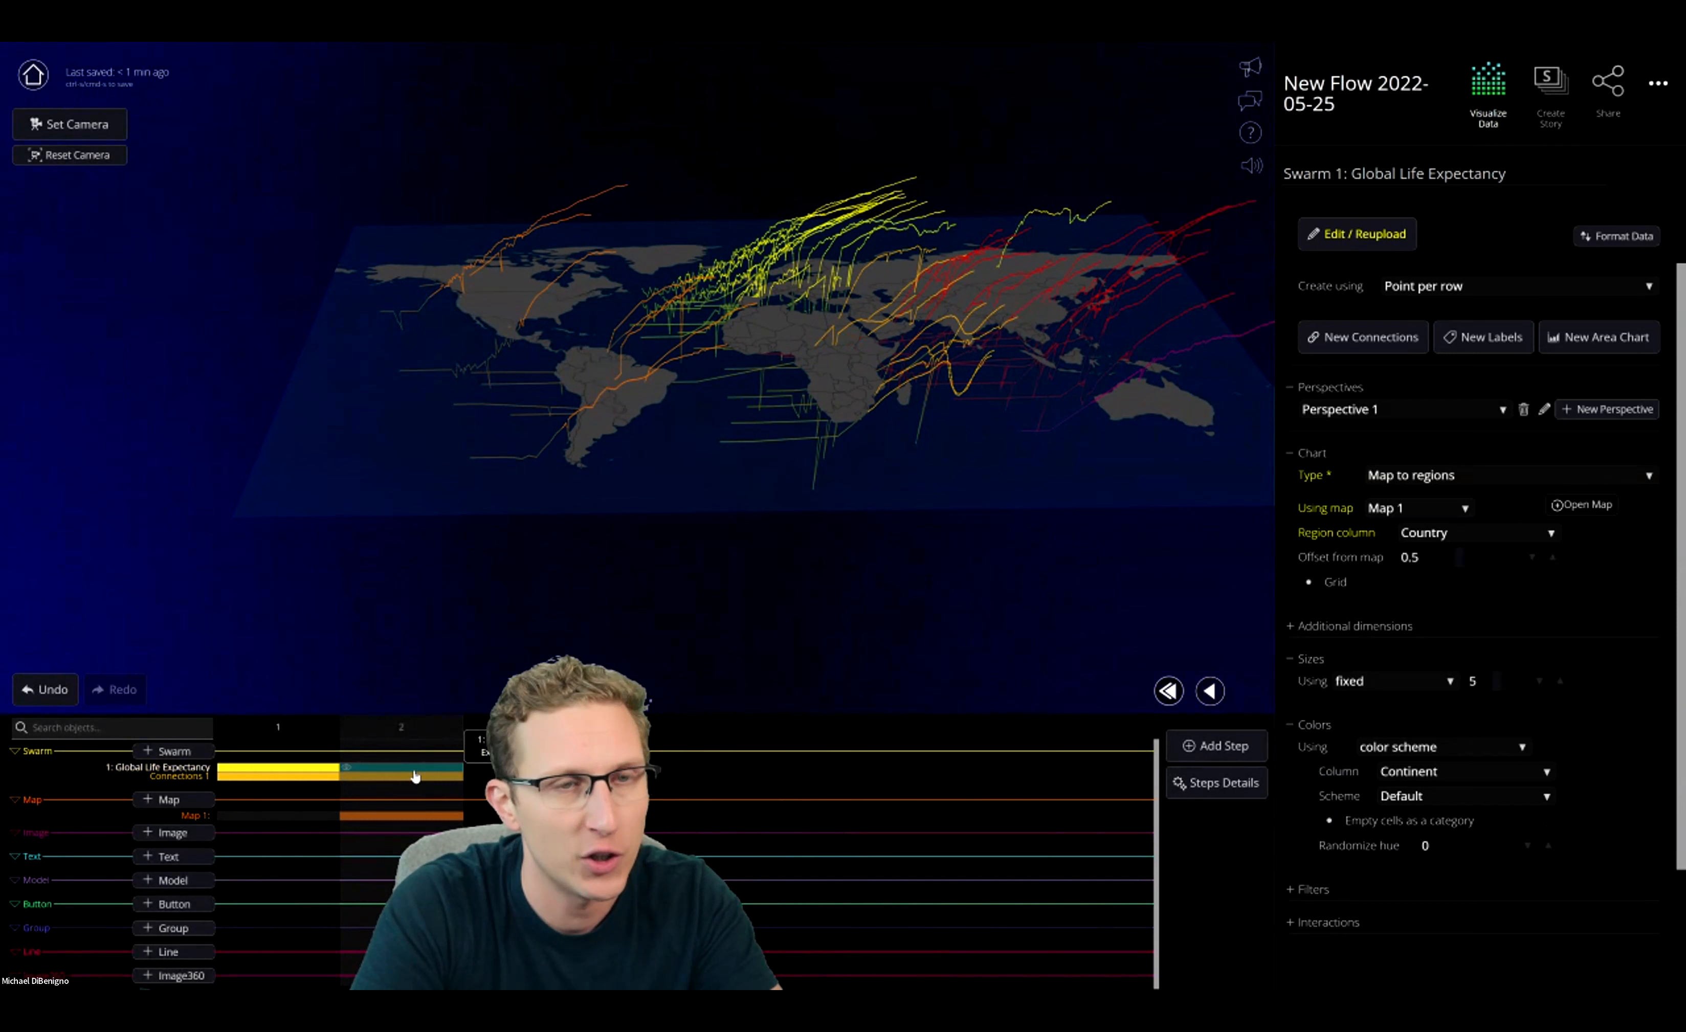
{"action": "left_click", "coordinate": [1218, 747]}
{"action": "left_click", "coordinate": [924, 550]}
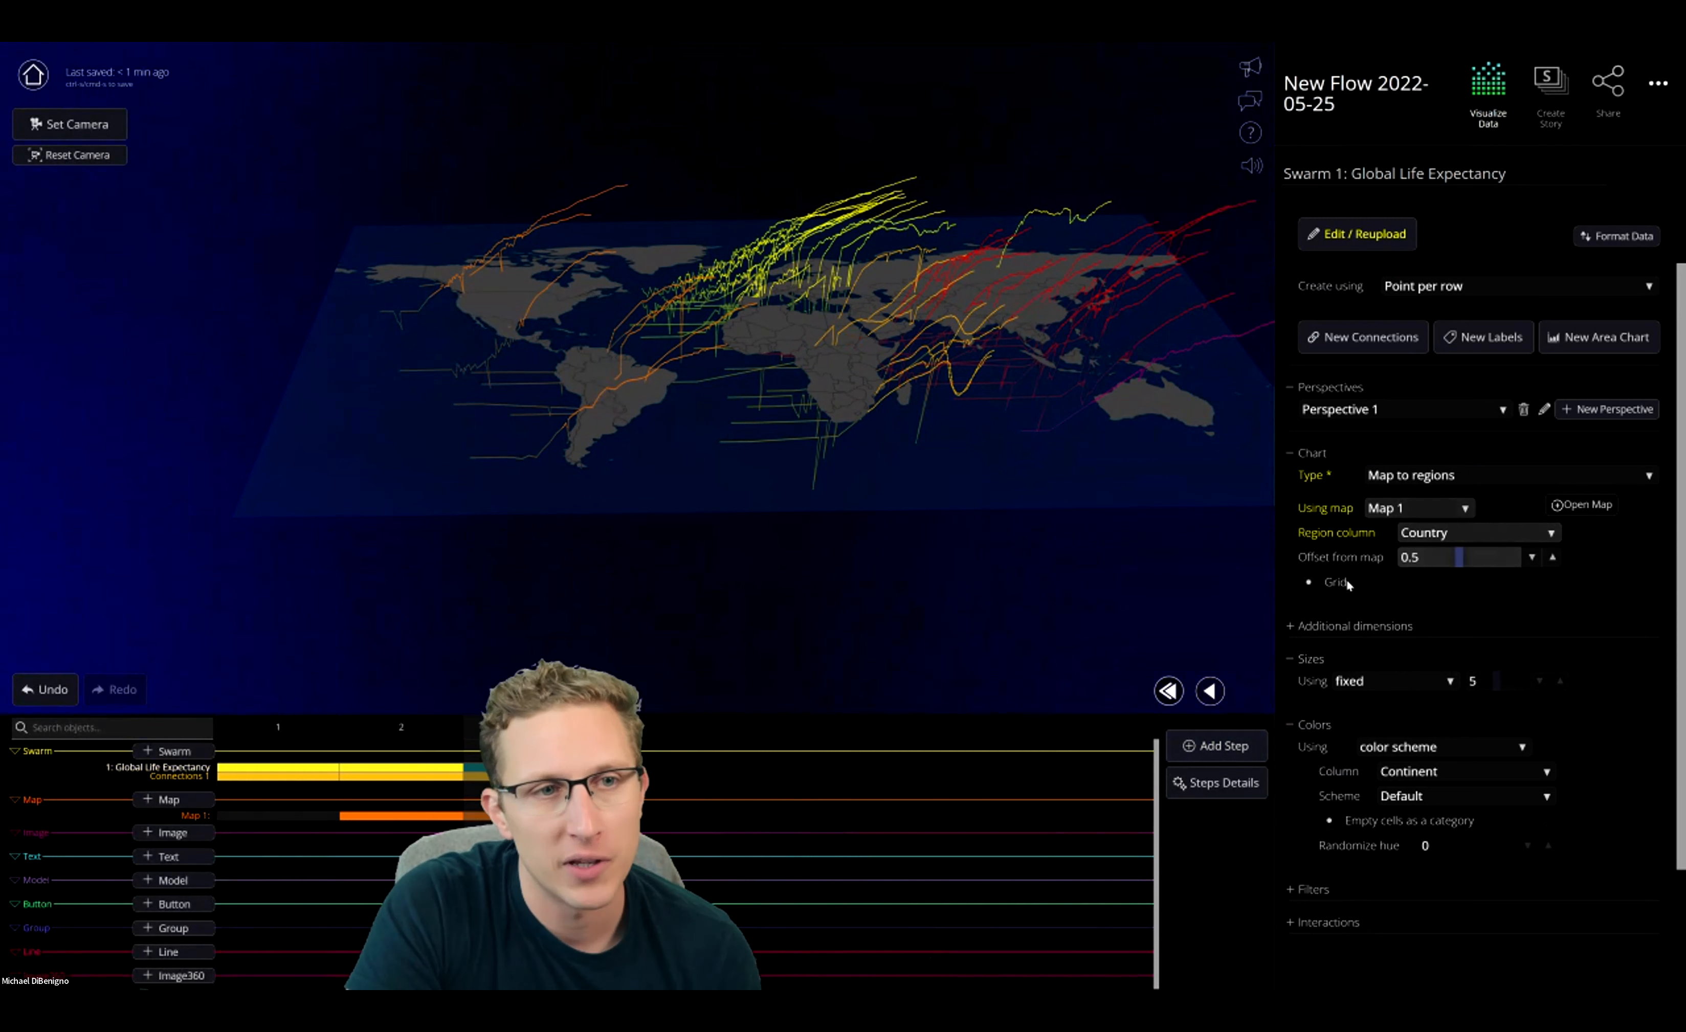
Set the minimum height offset amount of the third step's swarm to 0 in its micro 3D scatter-plot settings
{"action": "left_click", "coordinate": [1301, 626]}
{"action": "scroll", "coordinate": [1429, 576], "scroll_direction": "down", "scroll_amount": 5}
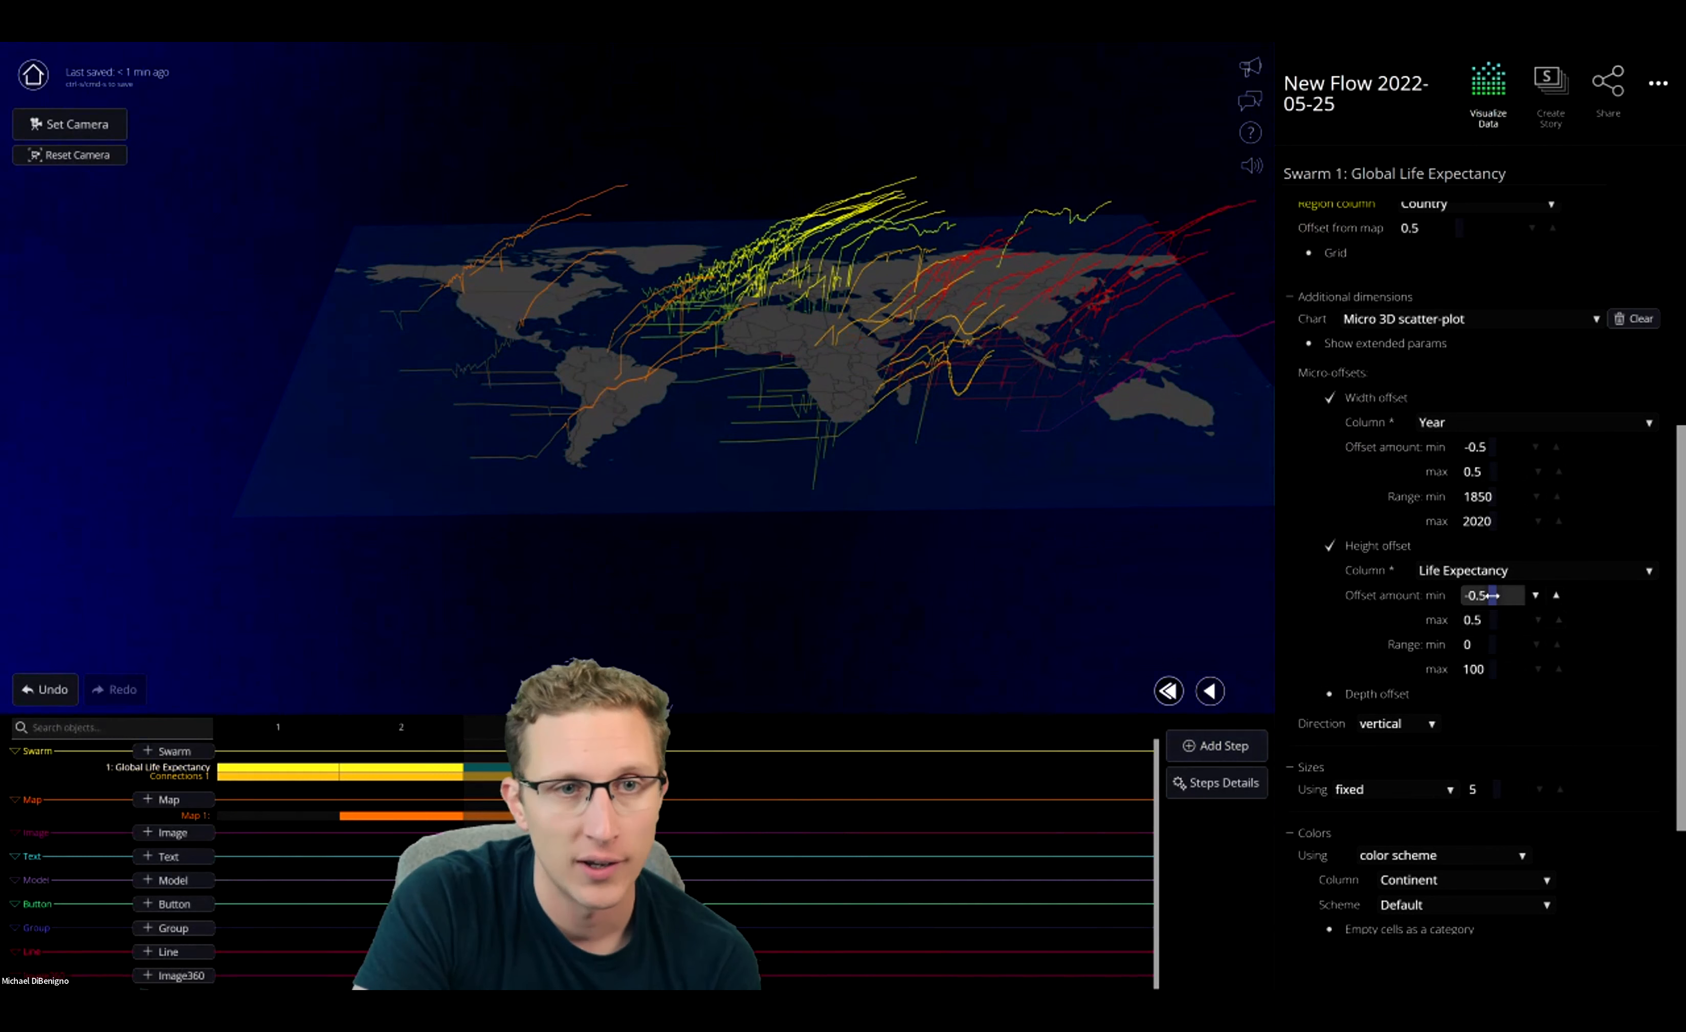
{"action": "key", "text": "Return"}
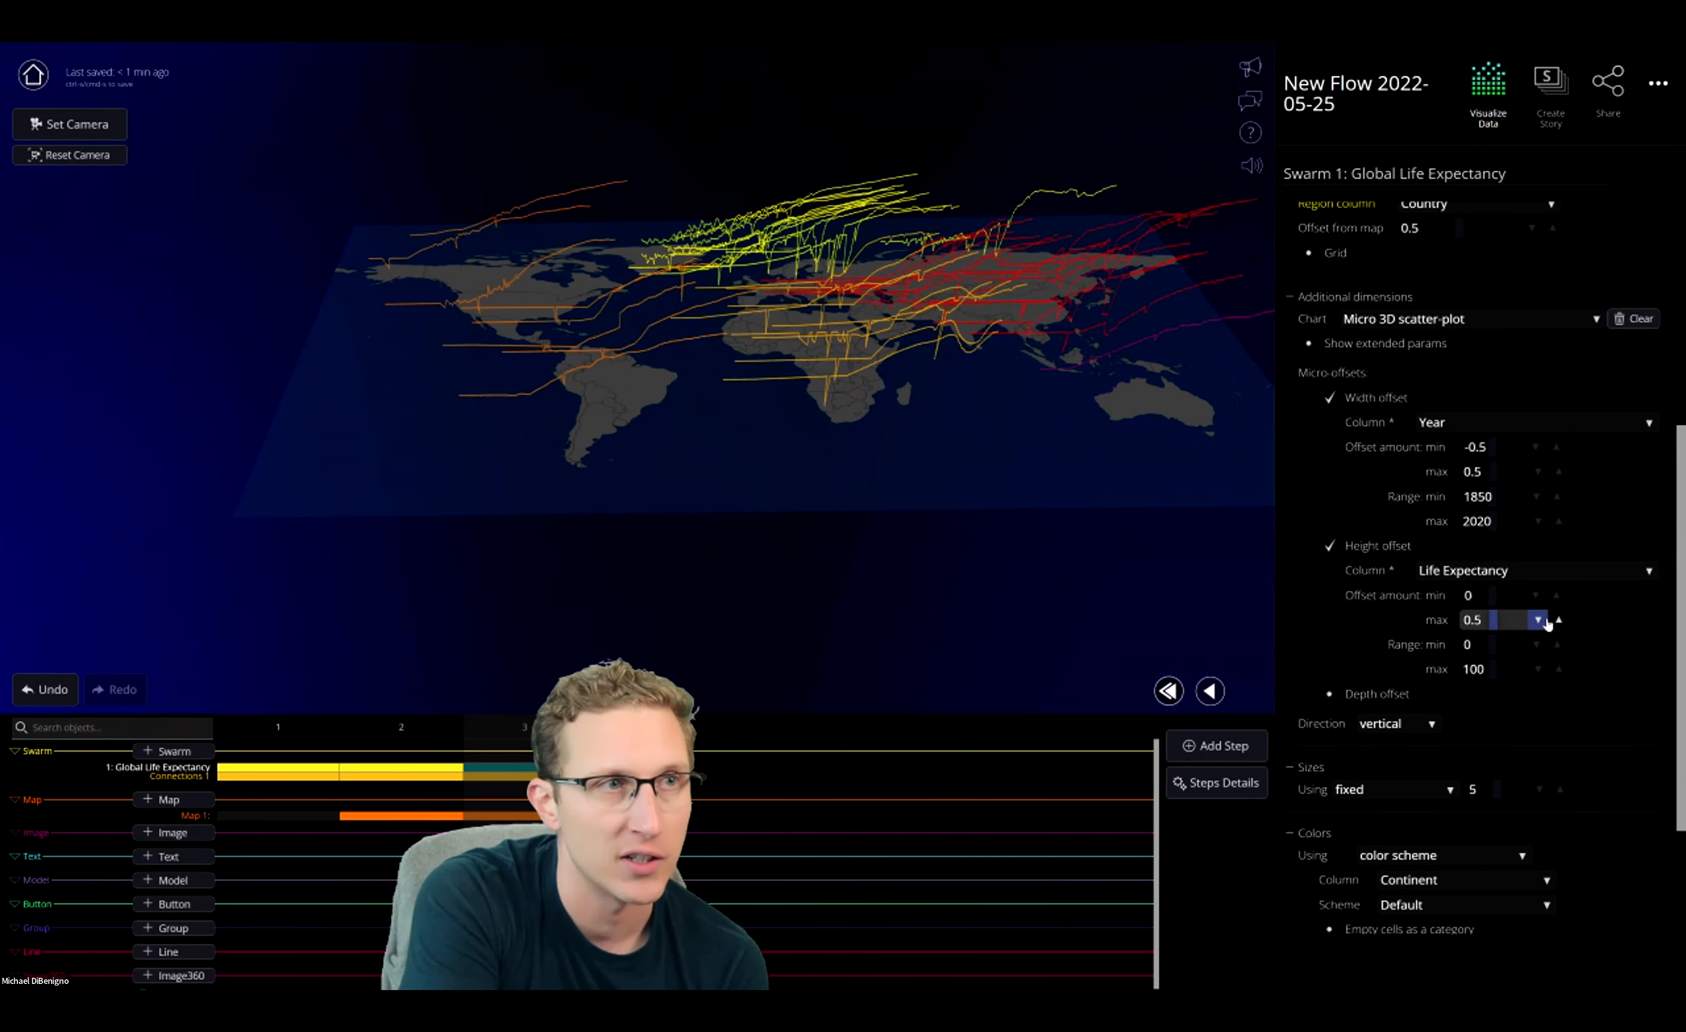
{"action": "left_click_drag", "start_coordinate": [921, 445], "coordinate": [835, 361]}
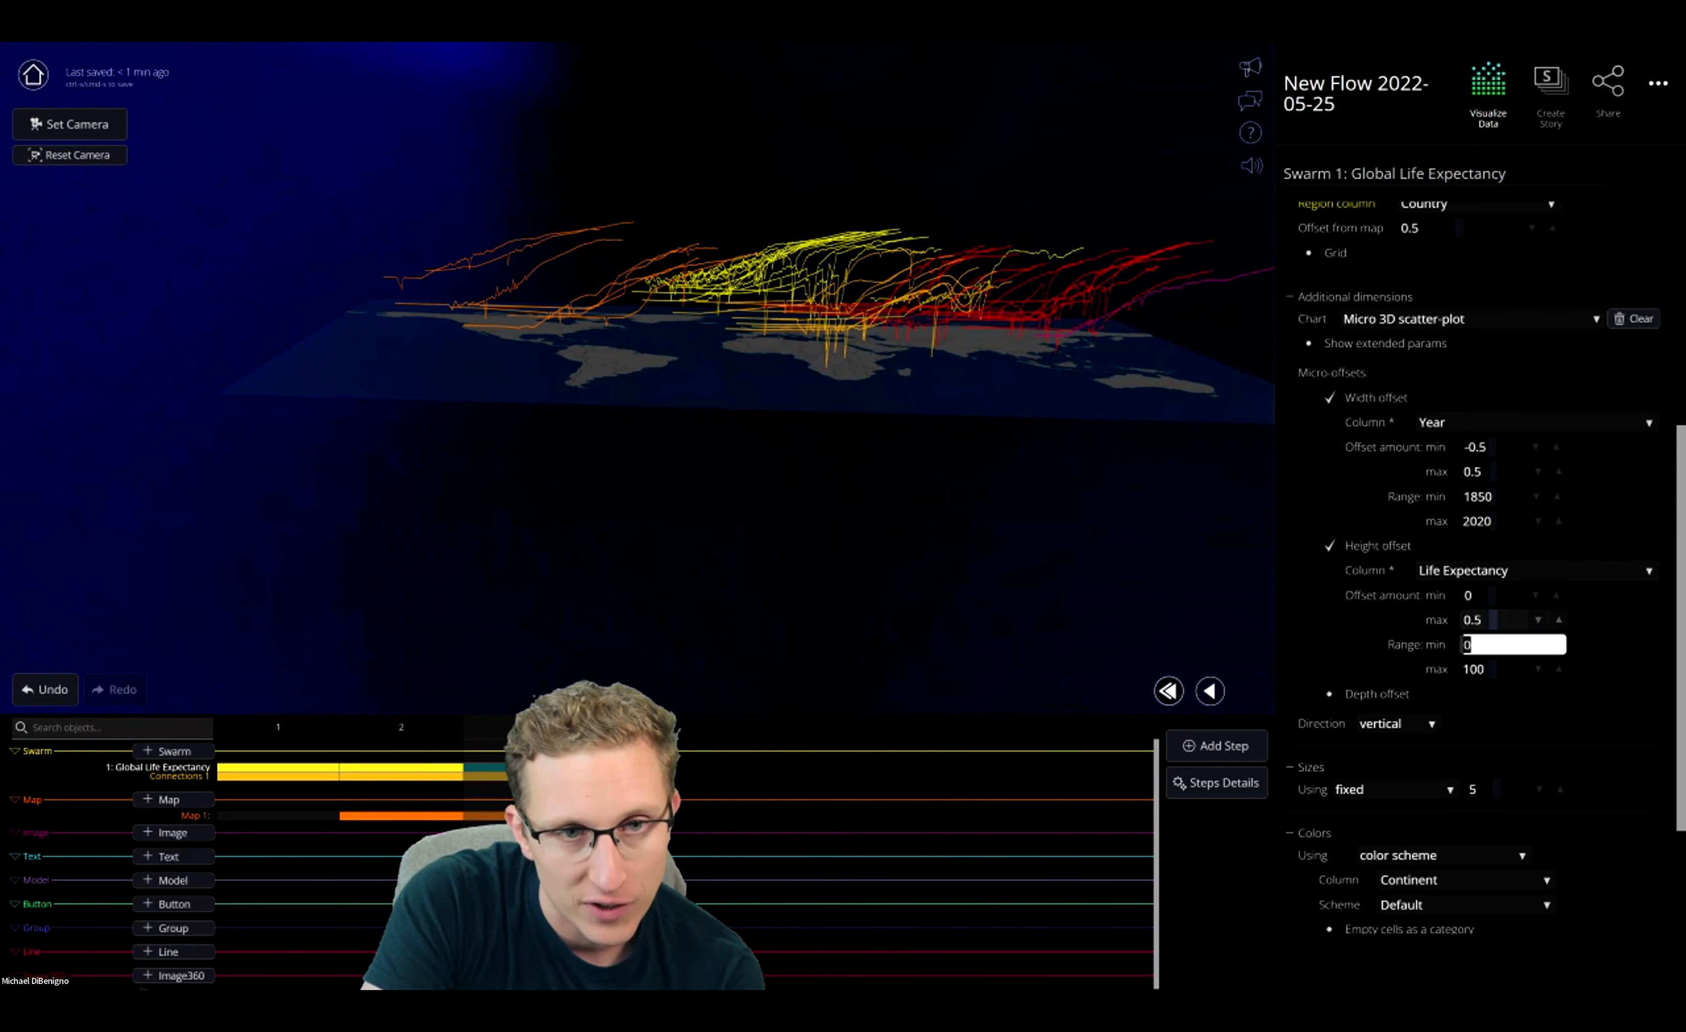
Narrow the swarm's Year width offset to a minimum of -0.1 and a maximum of 0.1
{"action": "left_click_drag", "start_coordinate": [904, 453], "coordinate": [706, 553]}
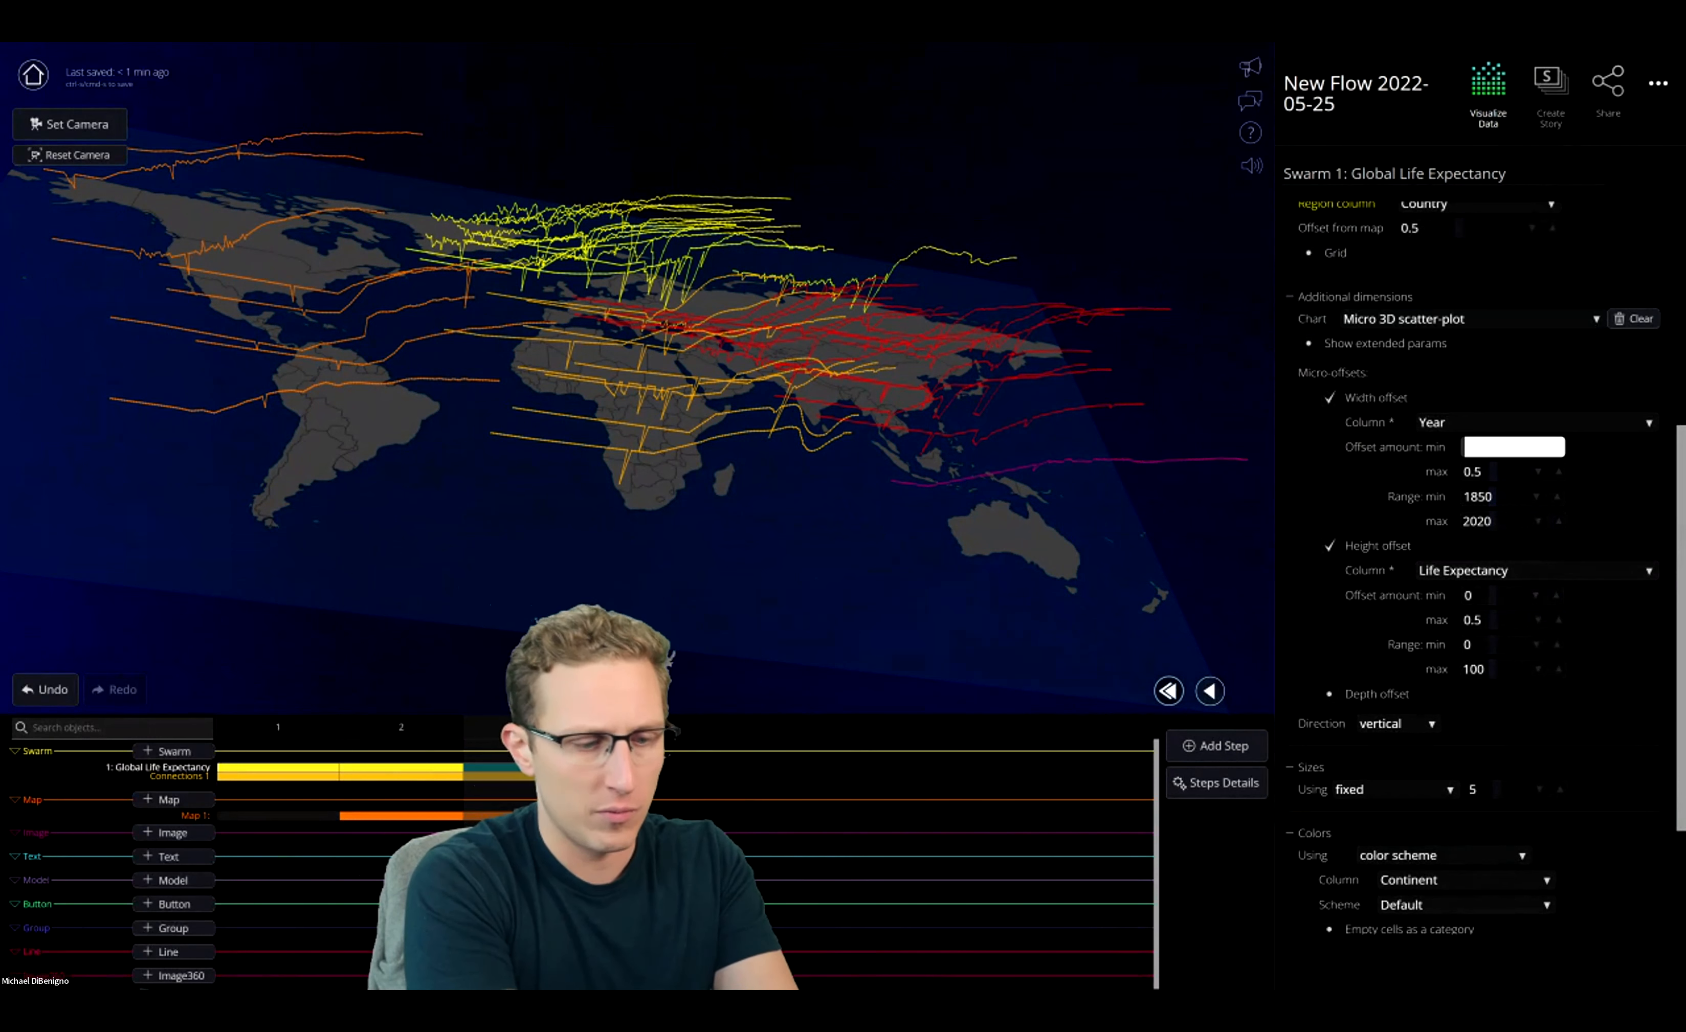
{"action": "type", "text": "-0.1"}
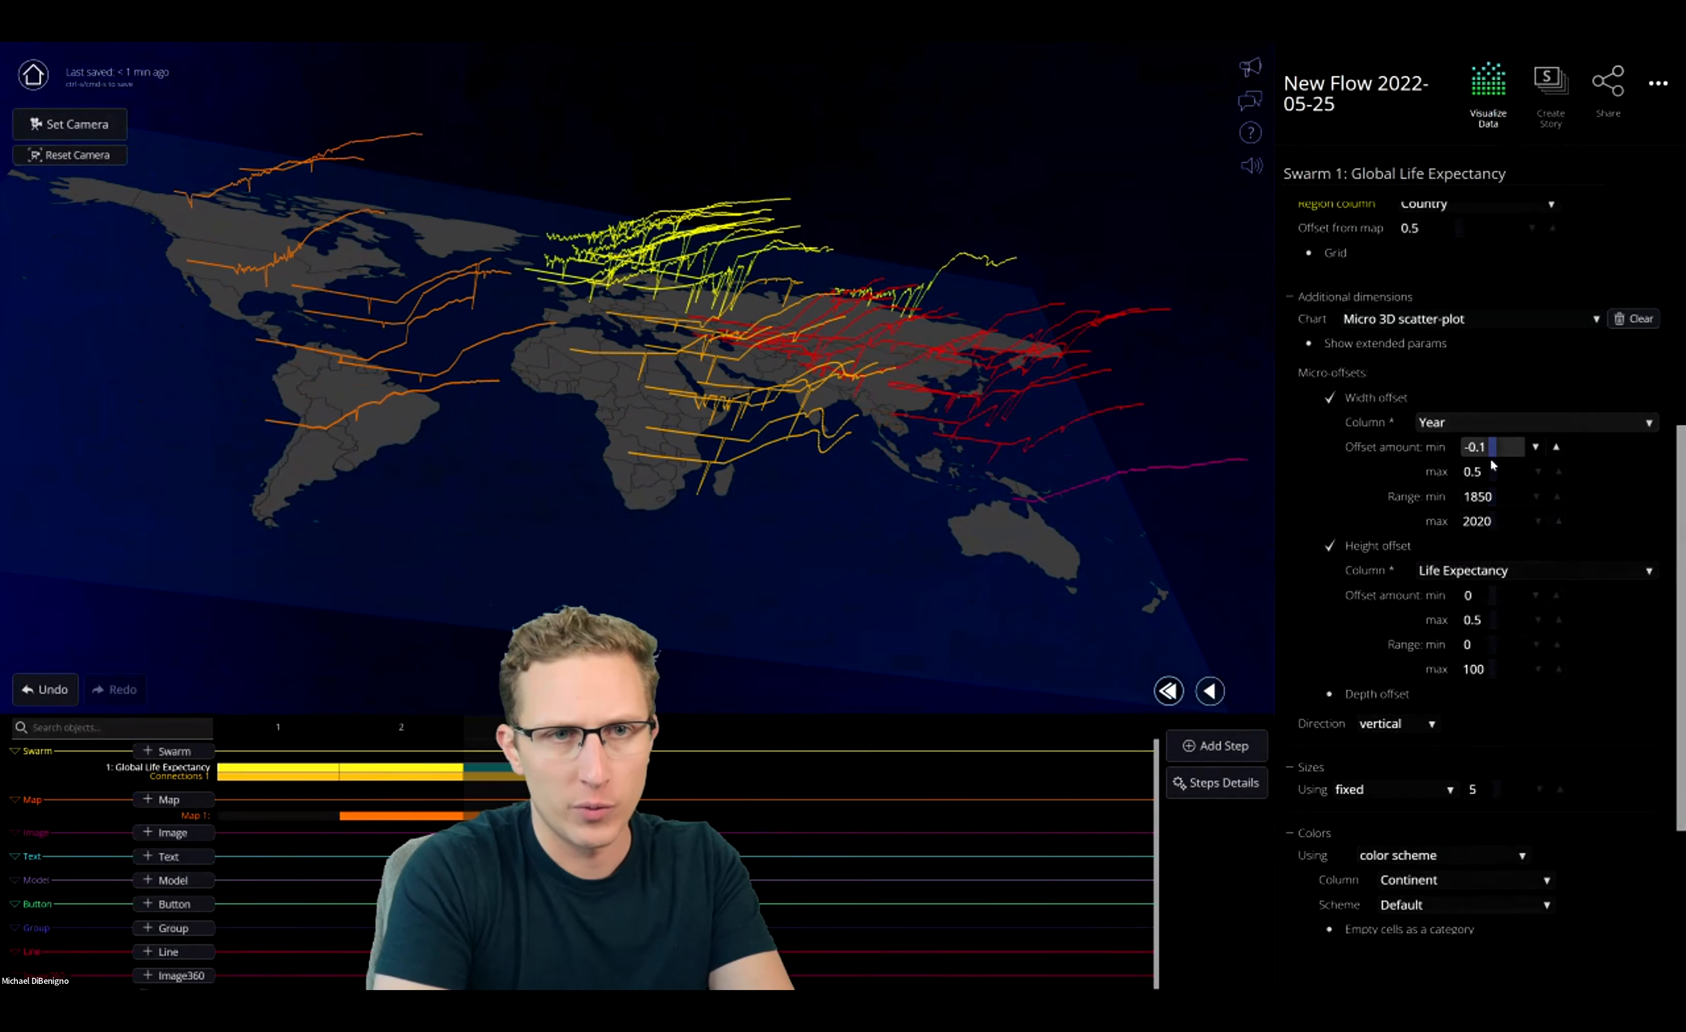
{"action": "key", "text": "Tab"}
{"action": "key", "text": "Return"}
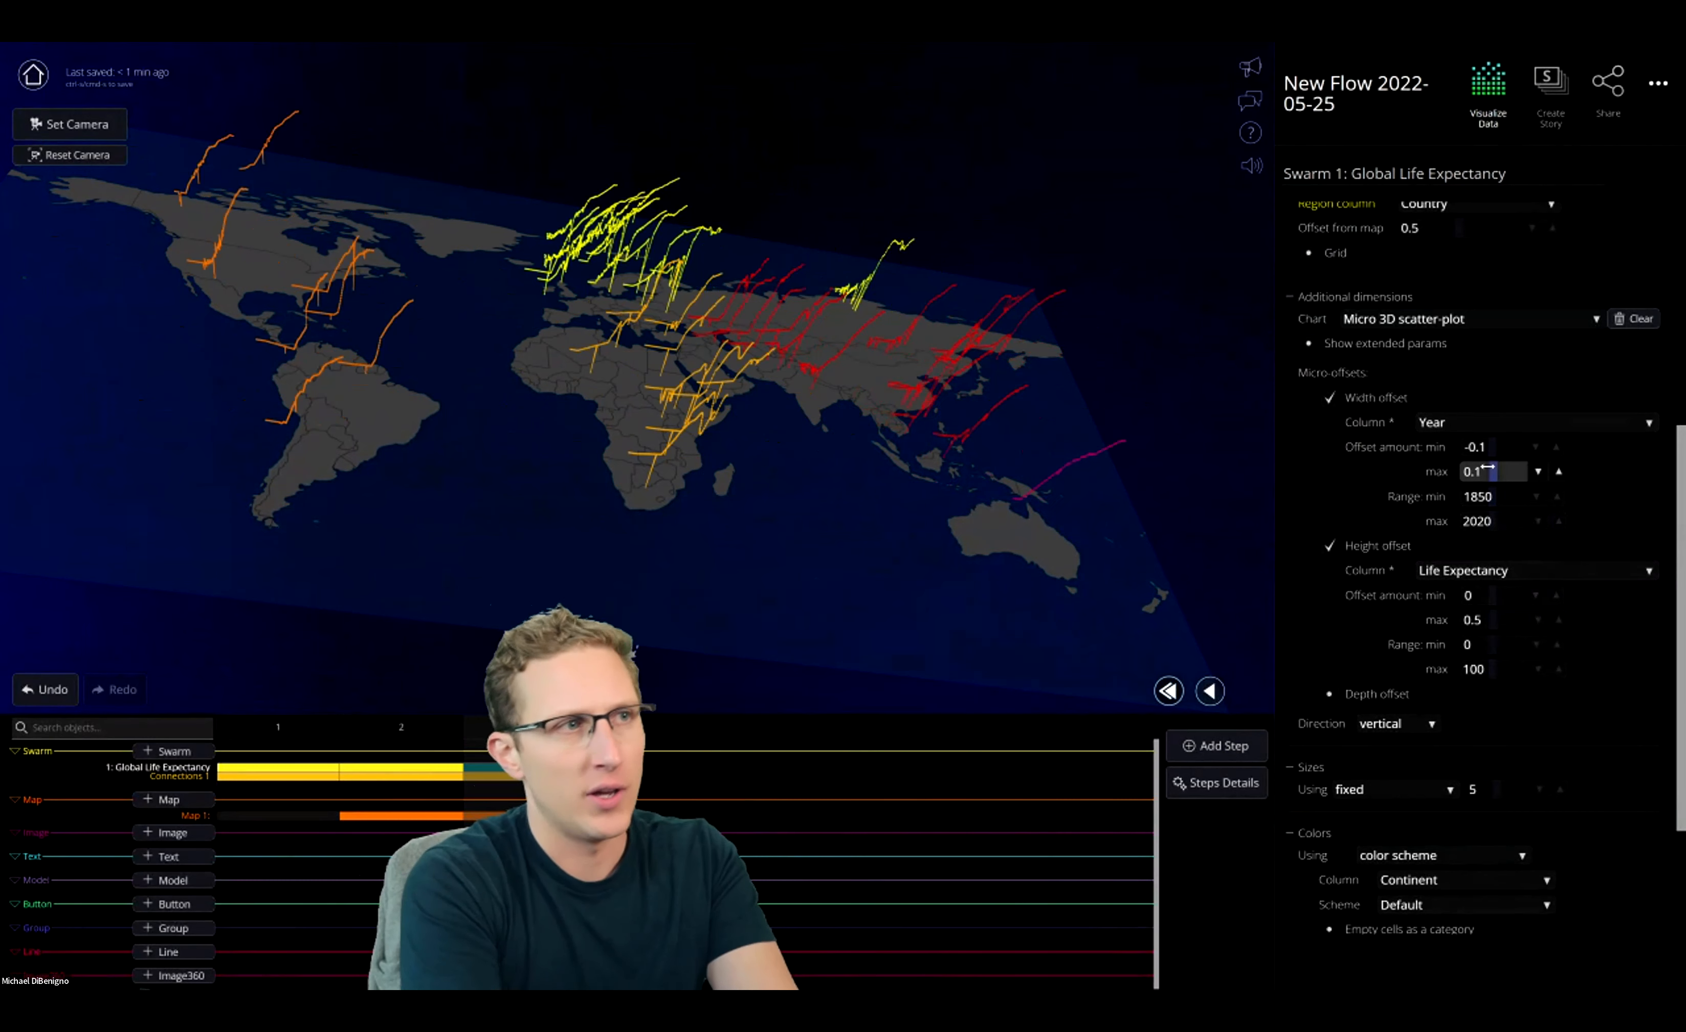
{"action": "left_click_drag", "start_coordinate": [626, 253], "coordinate": [823, 543]}
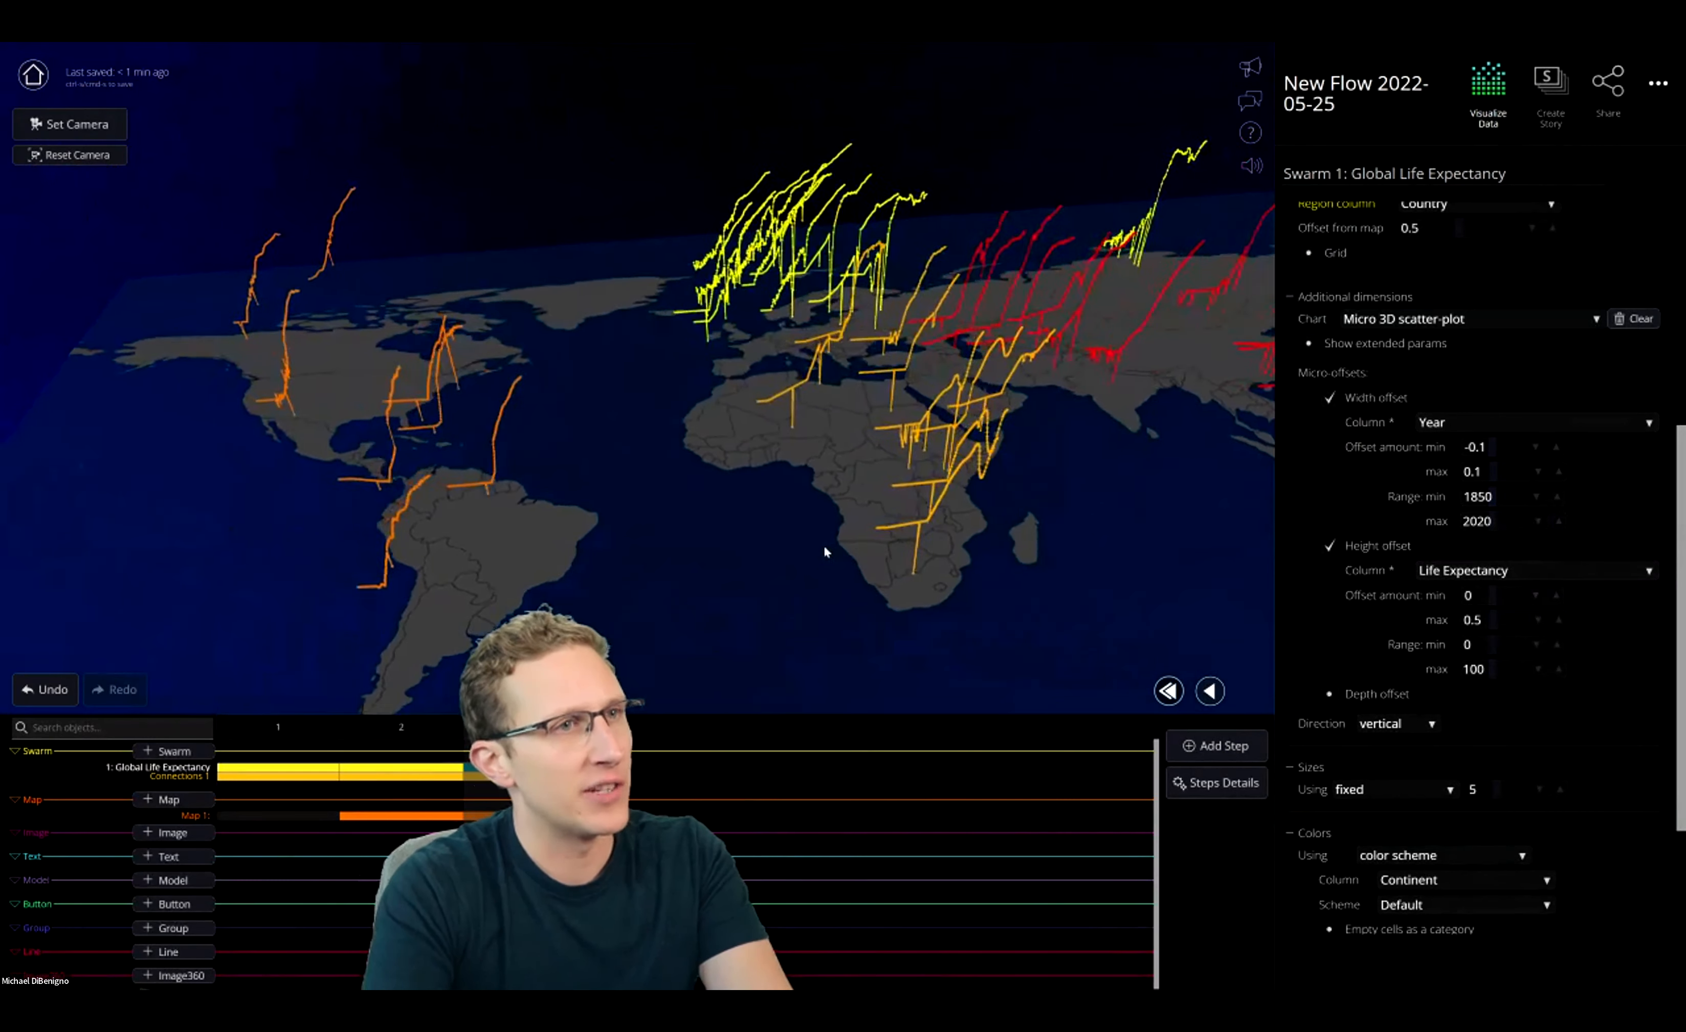
{"action": "left_click_drag", "start_coordinate": [772, 622], "coordinate": [774, 524]}
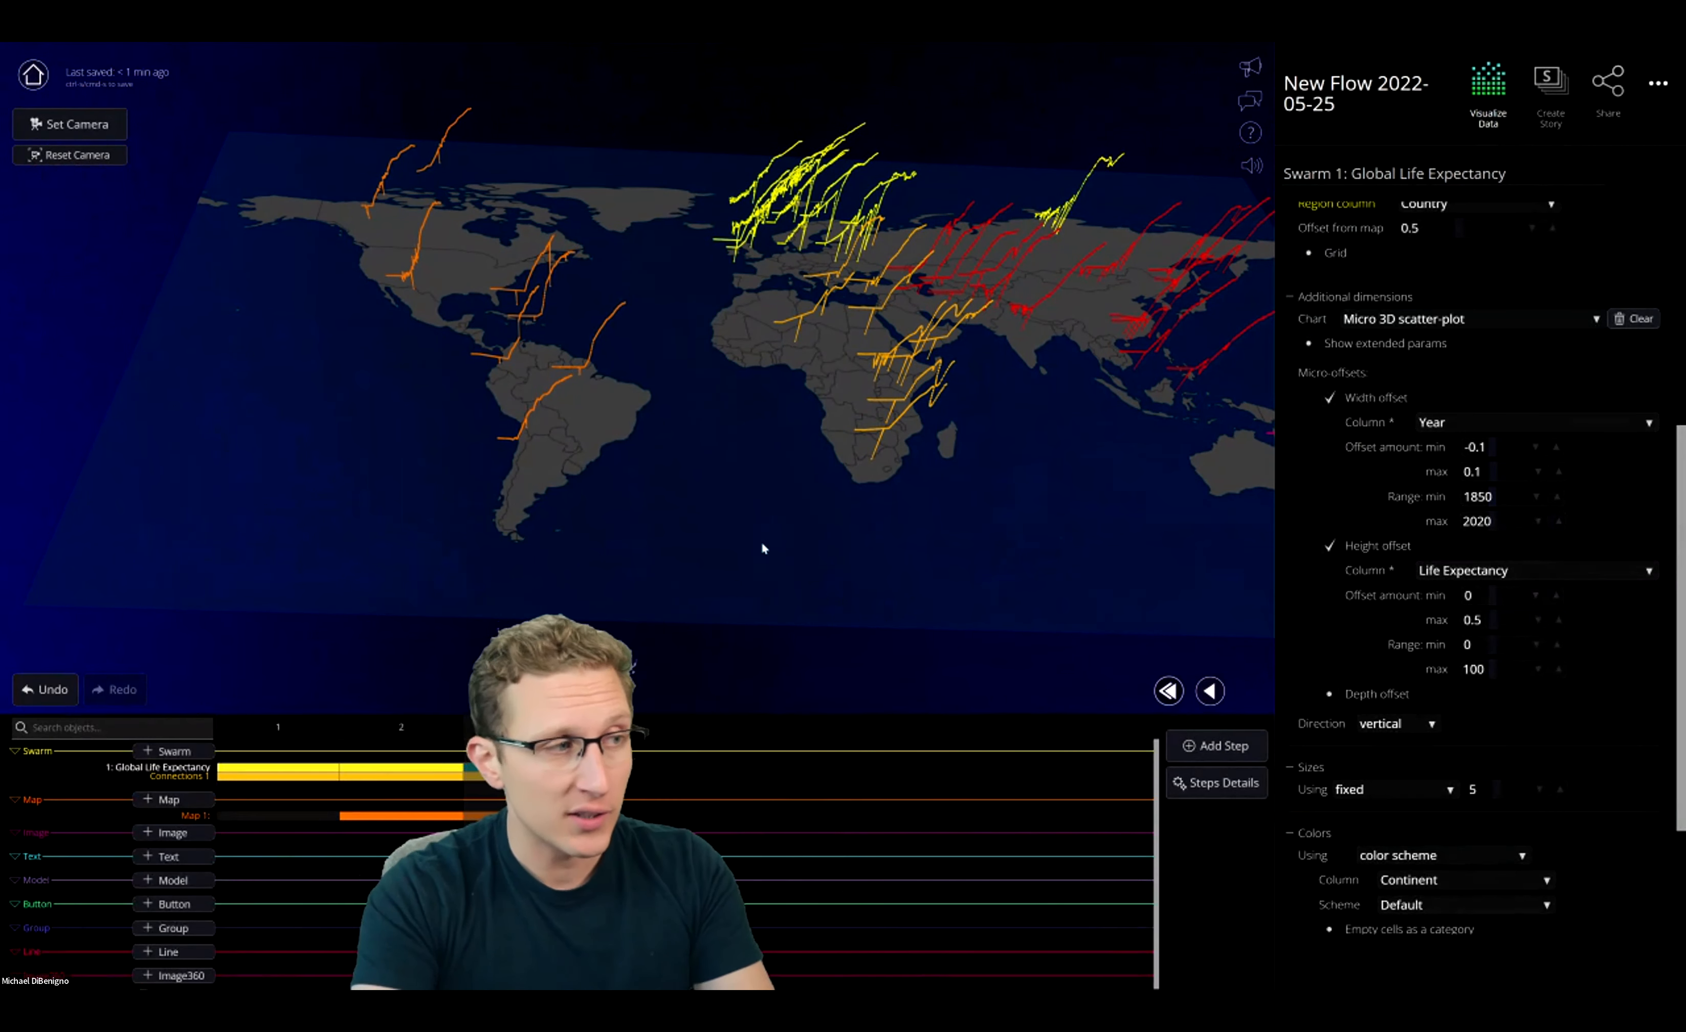
Add a fourth step and duplicate the Global Life Expectancy swarm in it
{"action": "left_click", "coordinate": [1223, 752]}
{"action": "left_click", "coordinate": [924, 550]}
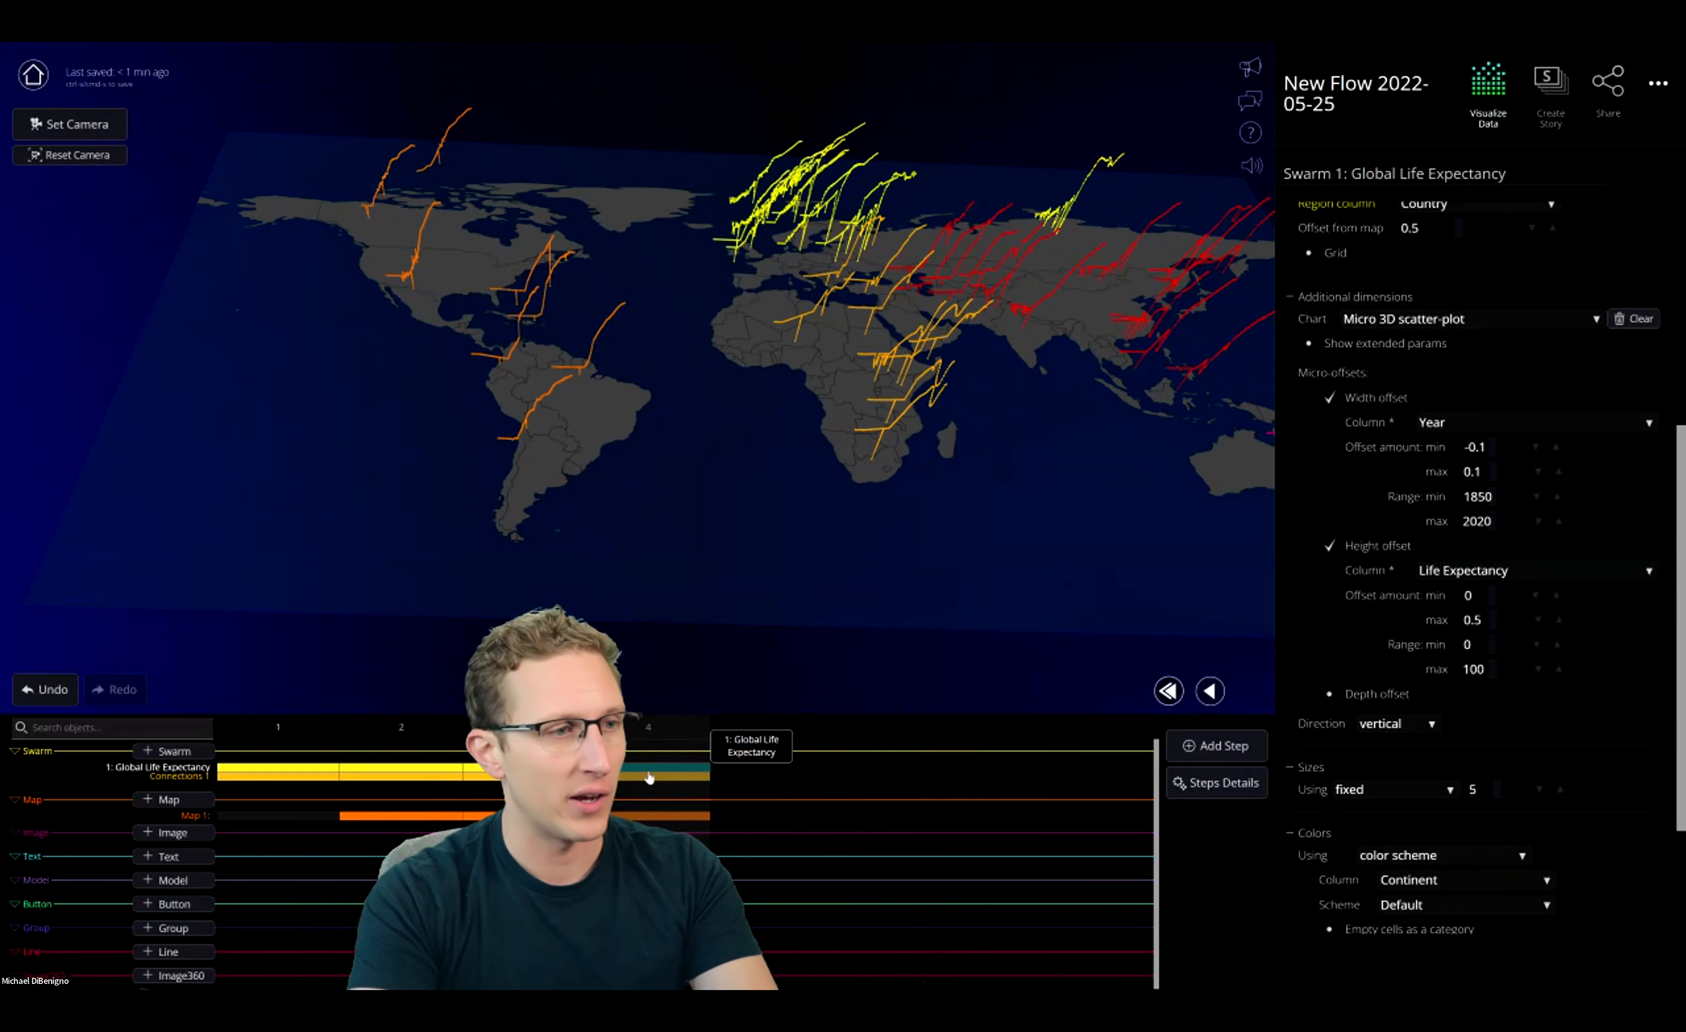
{"action": "scroll", "coordinate": [1440, 761], "scroll_direction": "up", "scroll_amount": 6}
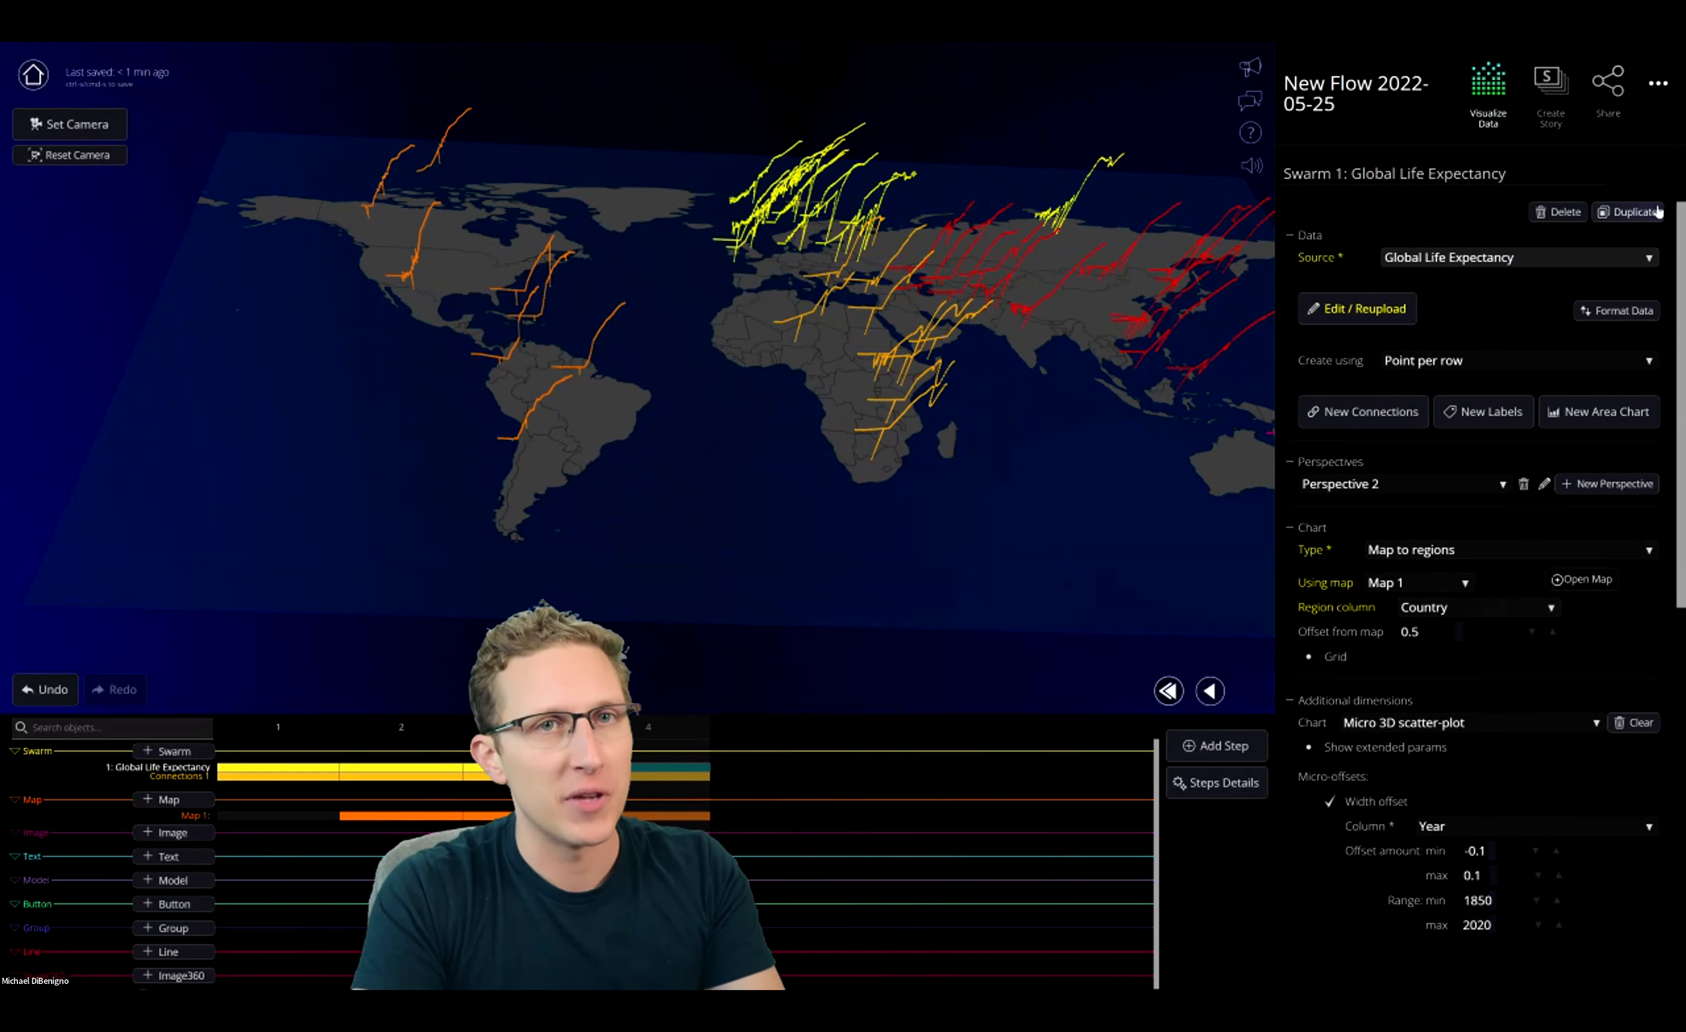
{"action": "left_click", "coordinate": [1637, 218]}
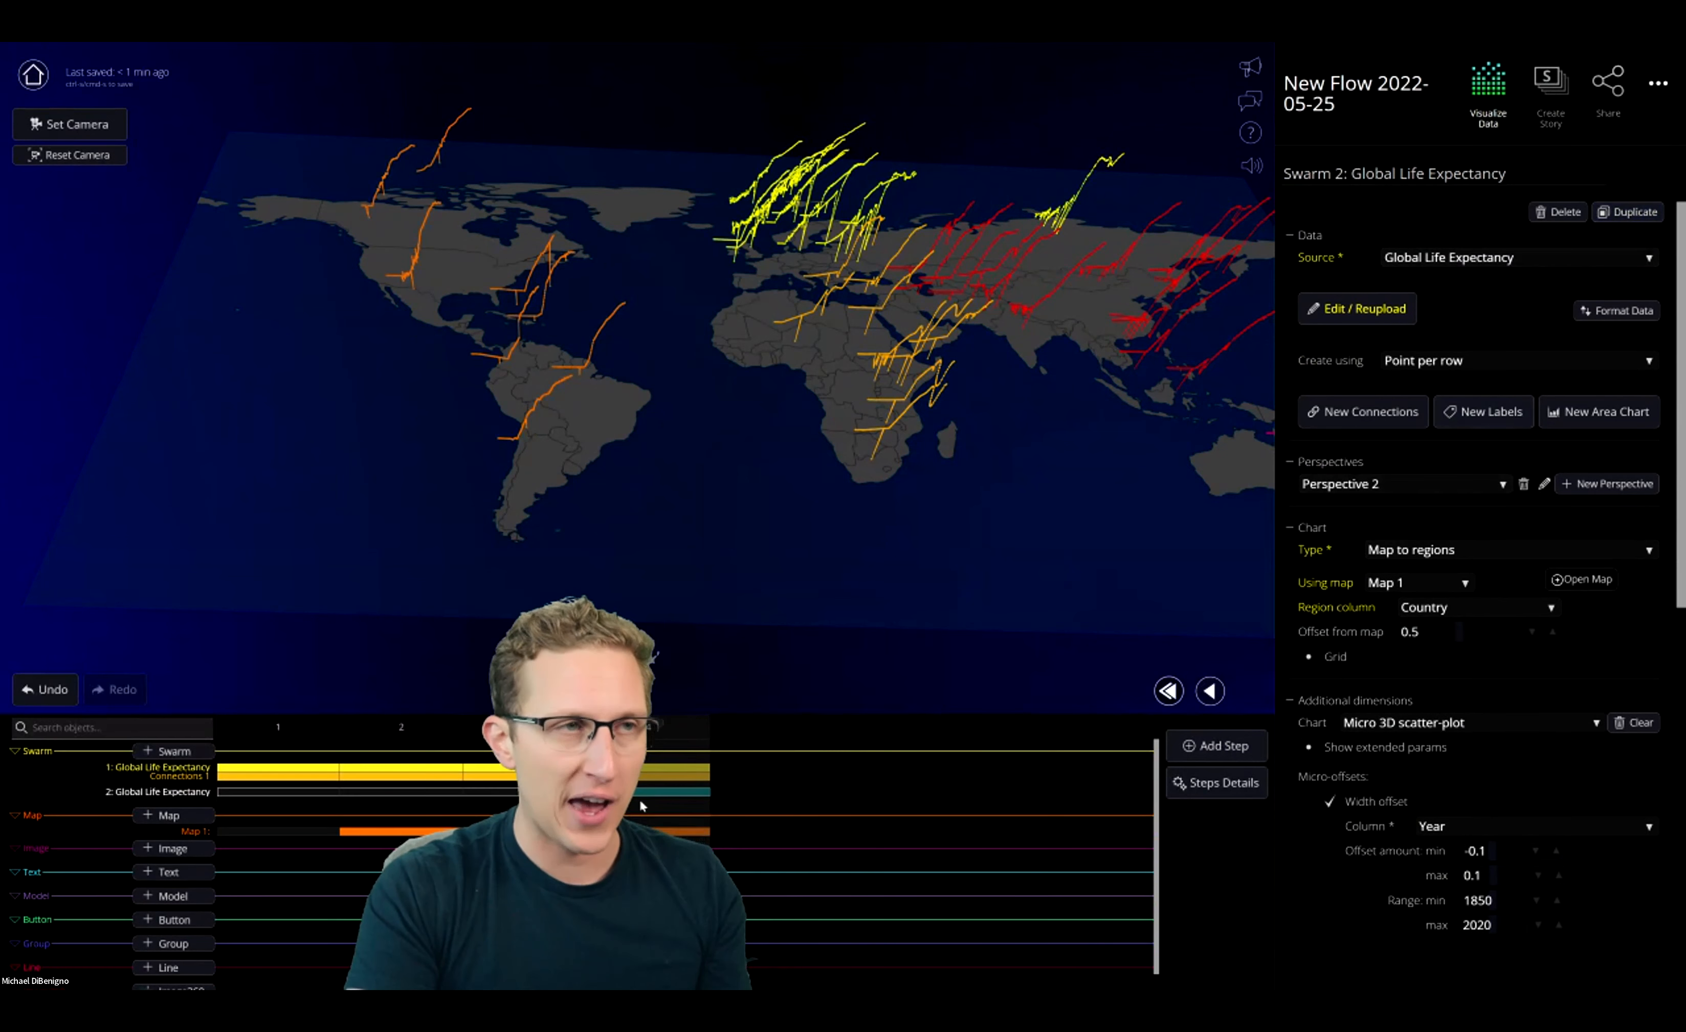
Disable the original swarm and its Connections 1 in the fourth step
{"action": "left_click", "coordinate": [635, 770]}
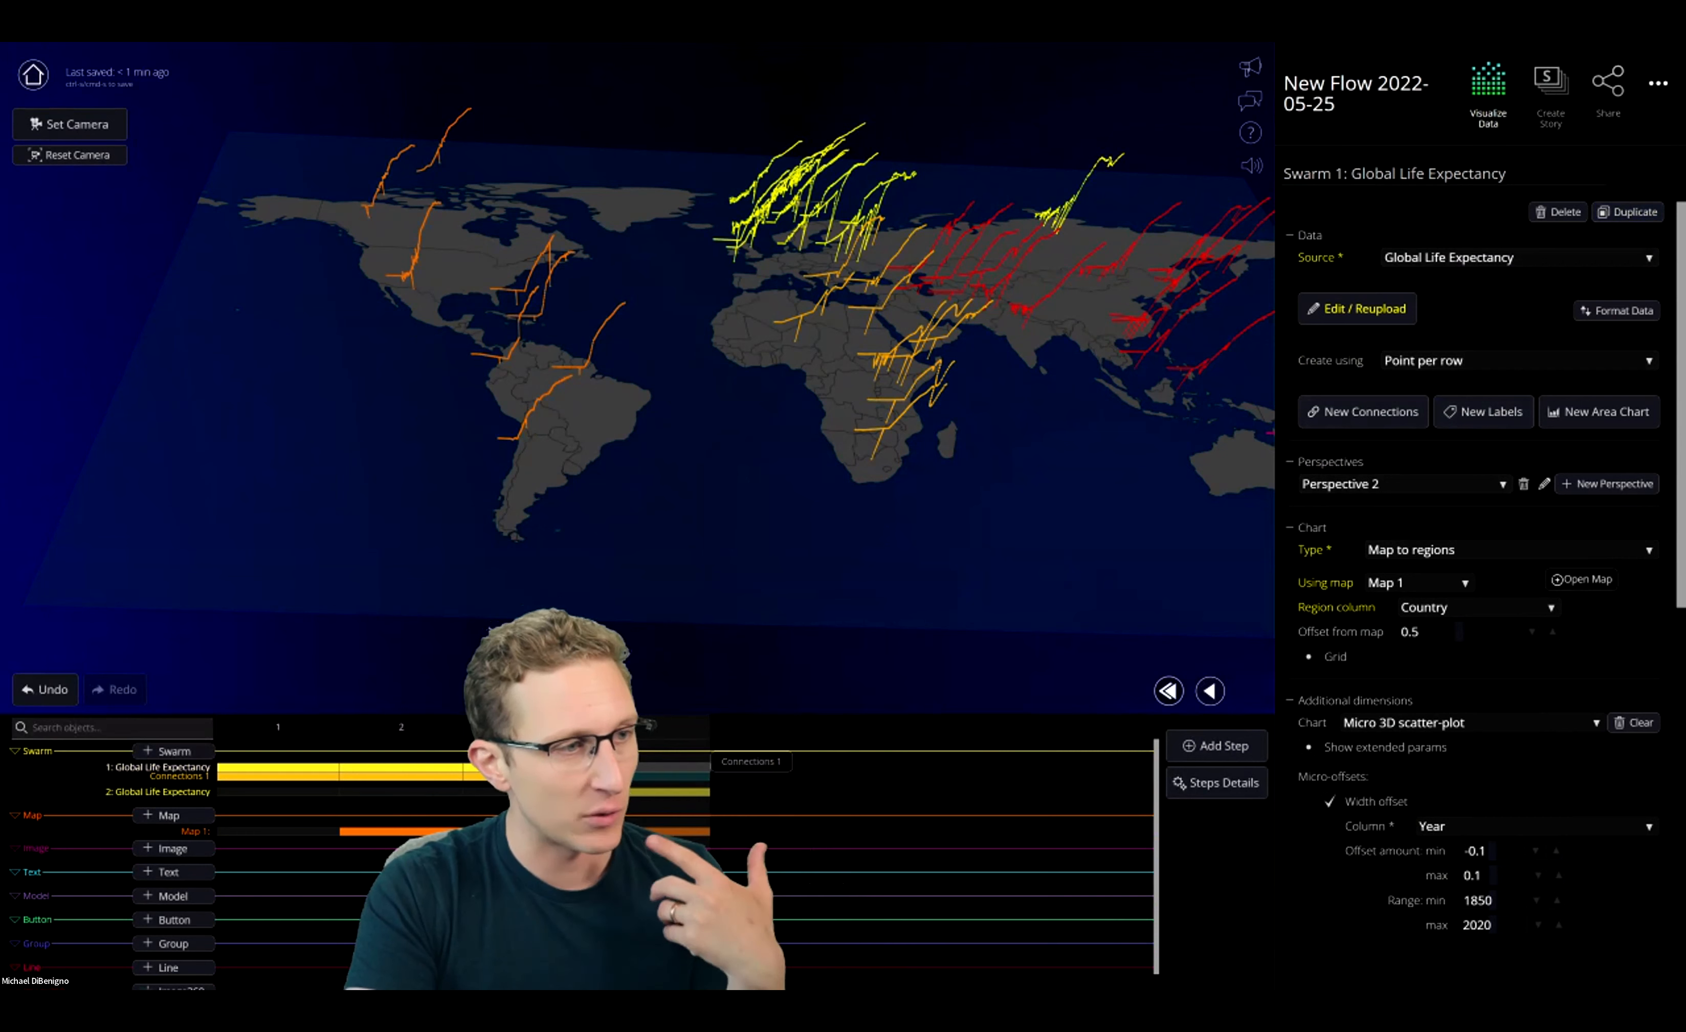
{"action": "left_click", "coordinate": [657, 775]}
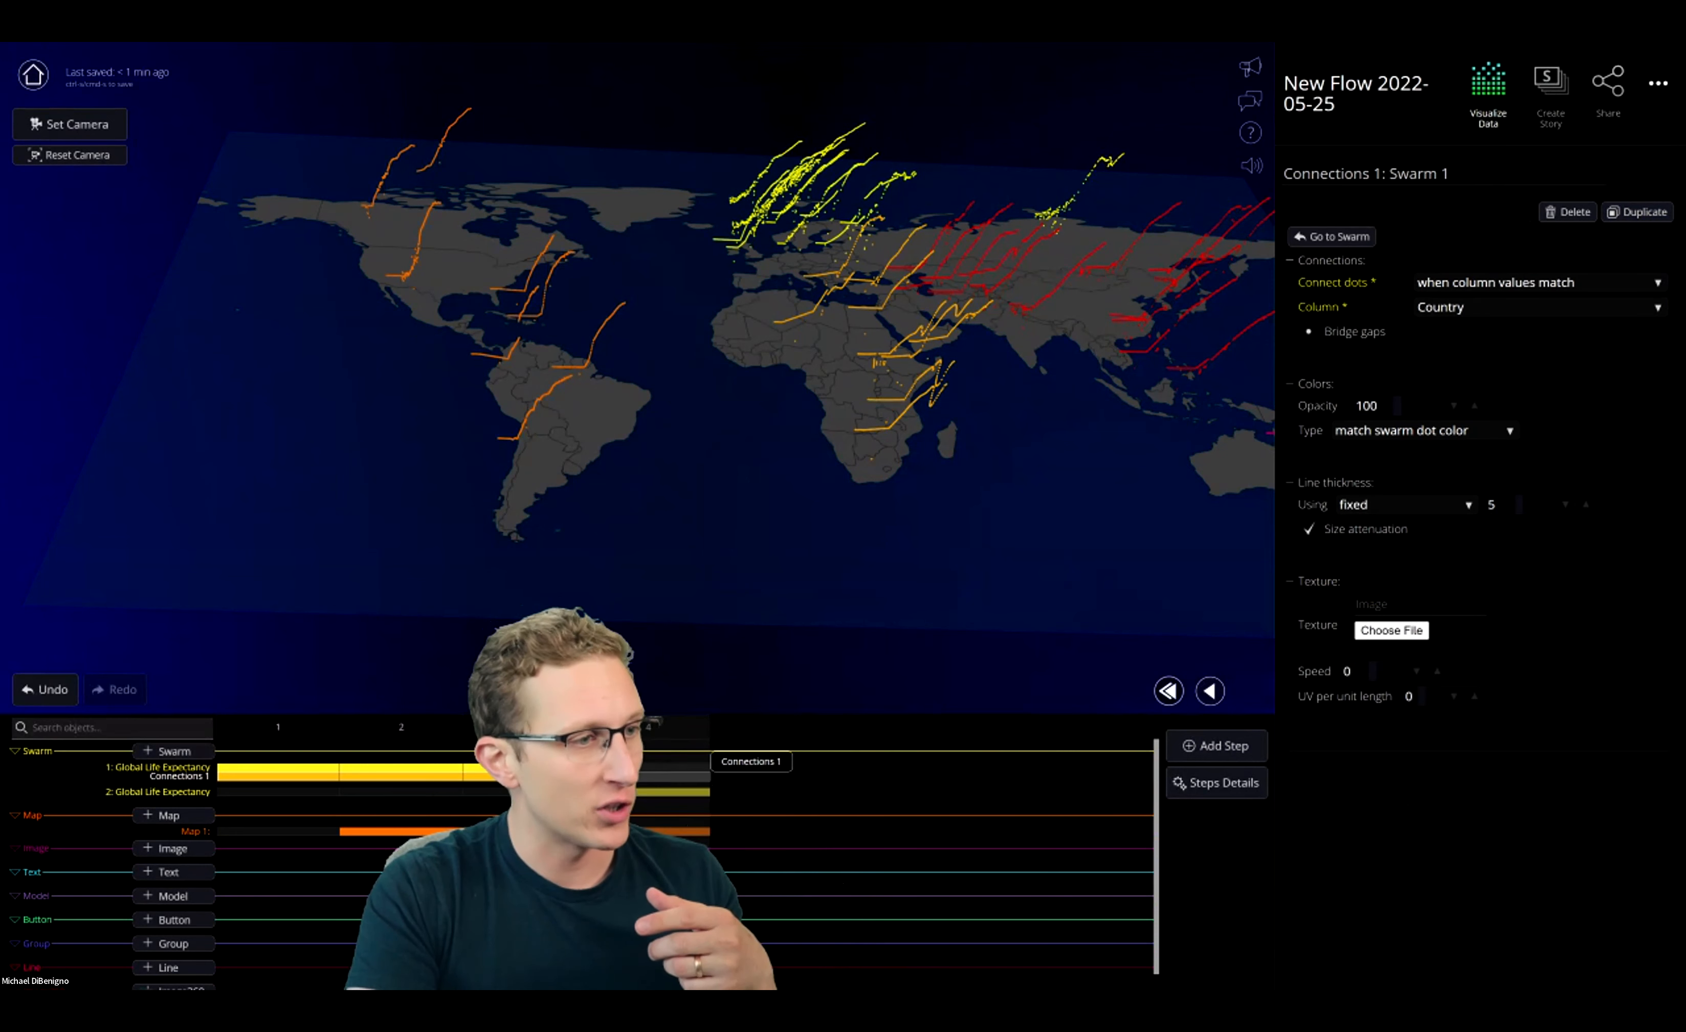
{"action": "left_click", "coordinate": [659, 776]}
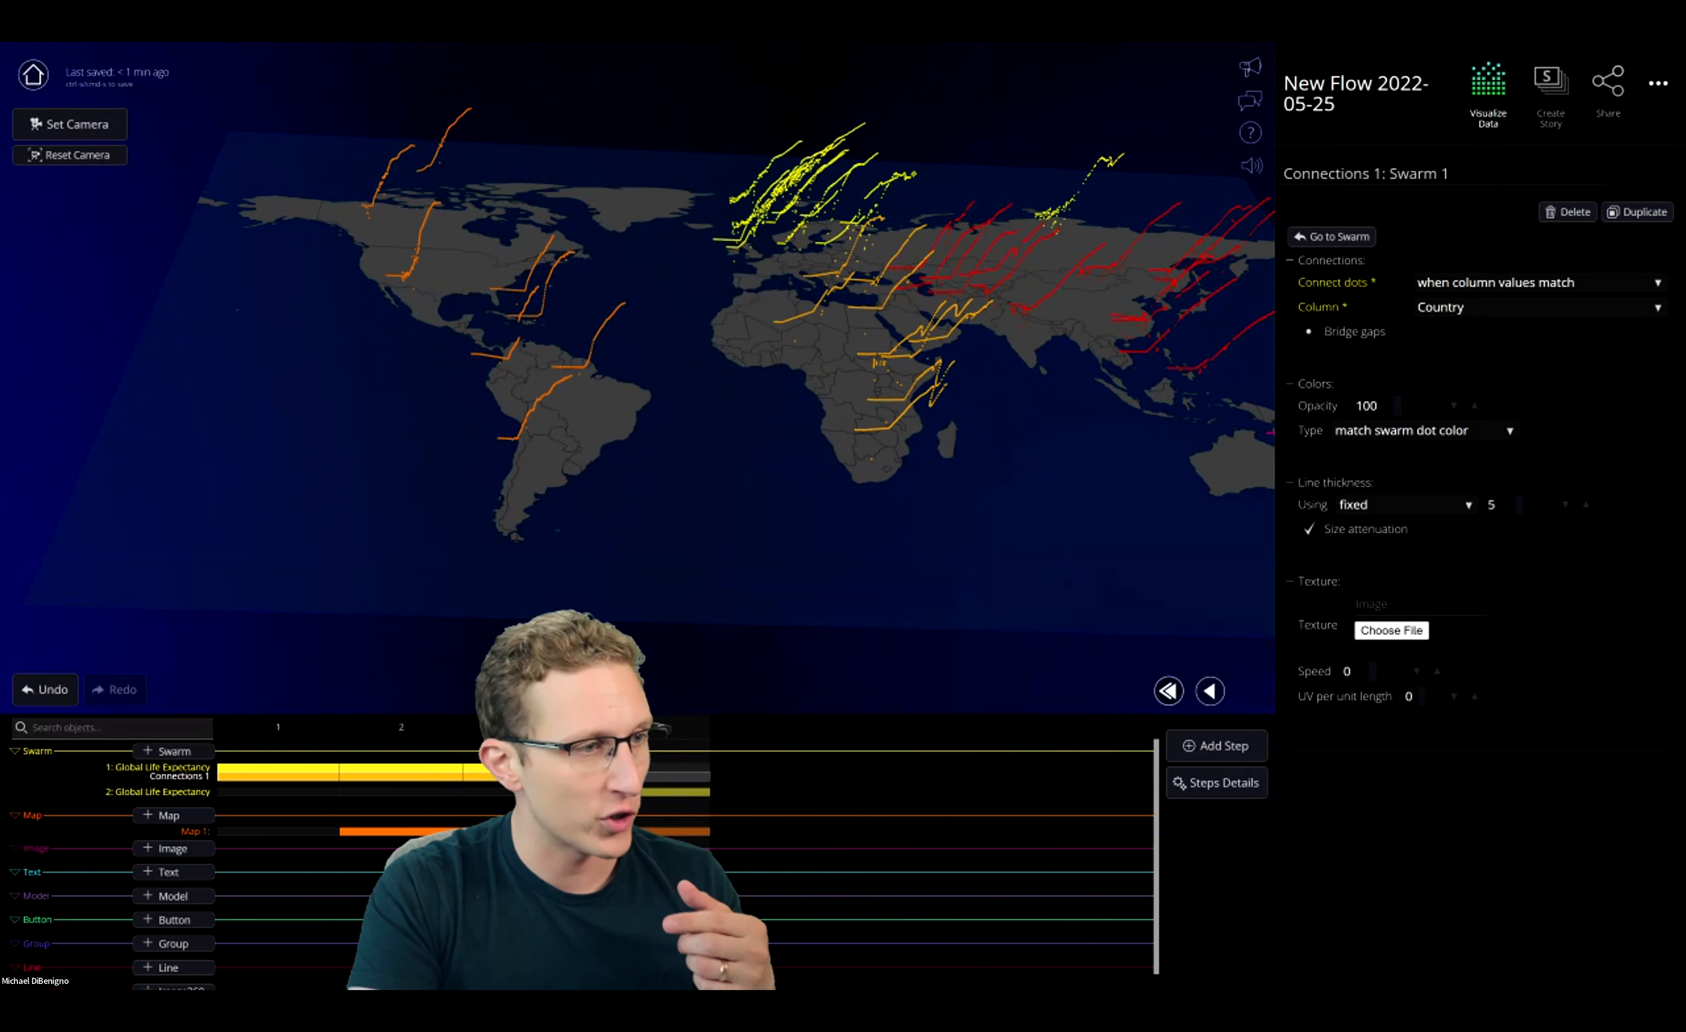
Create Swarm 2's points using Point per value from the Life Expectancy column
{"action": "left_click", "coordinate": [681, 791]}
{"action": "left_click", "coordinate": [663, 793]}
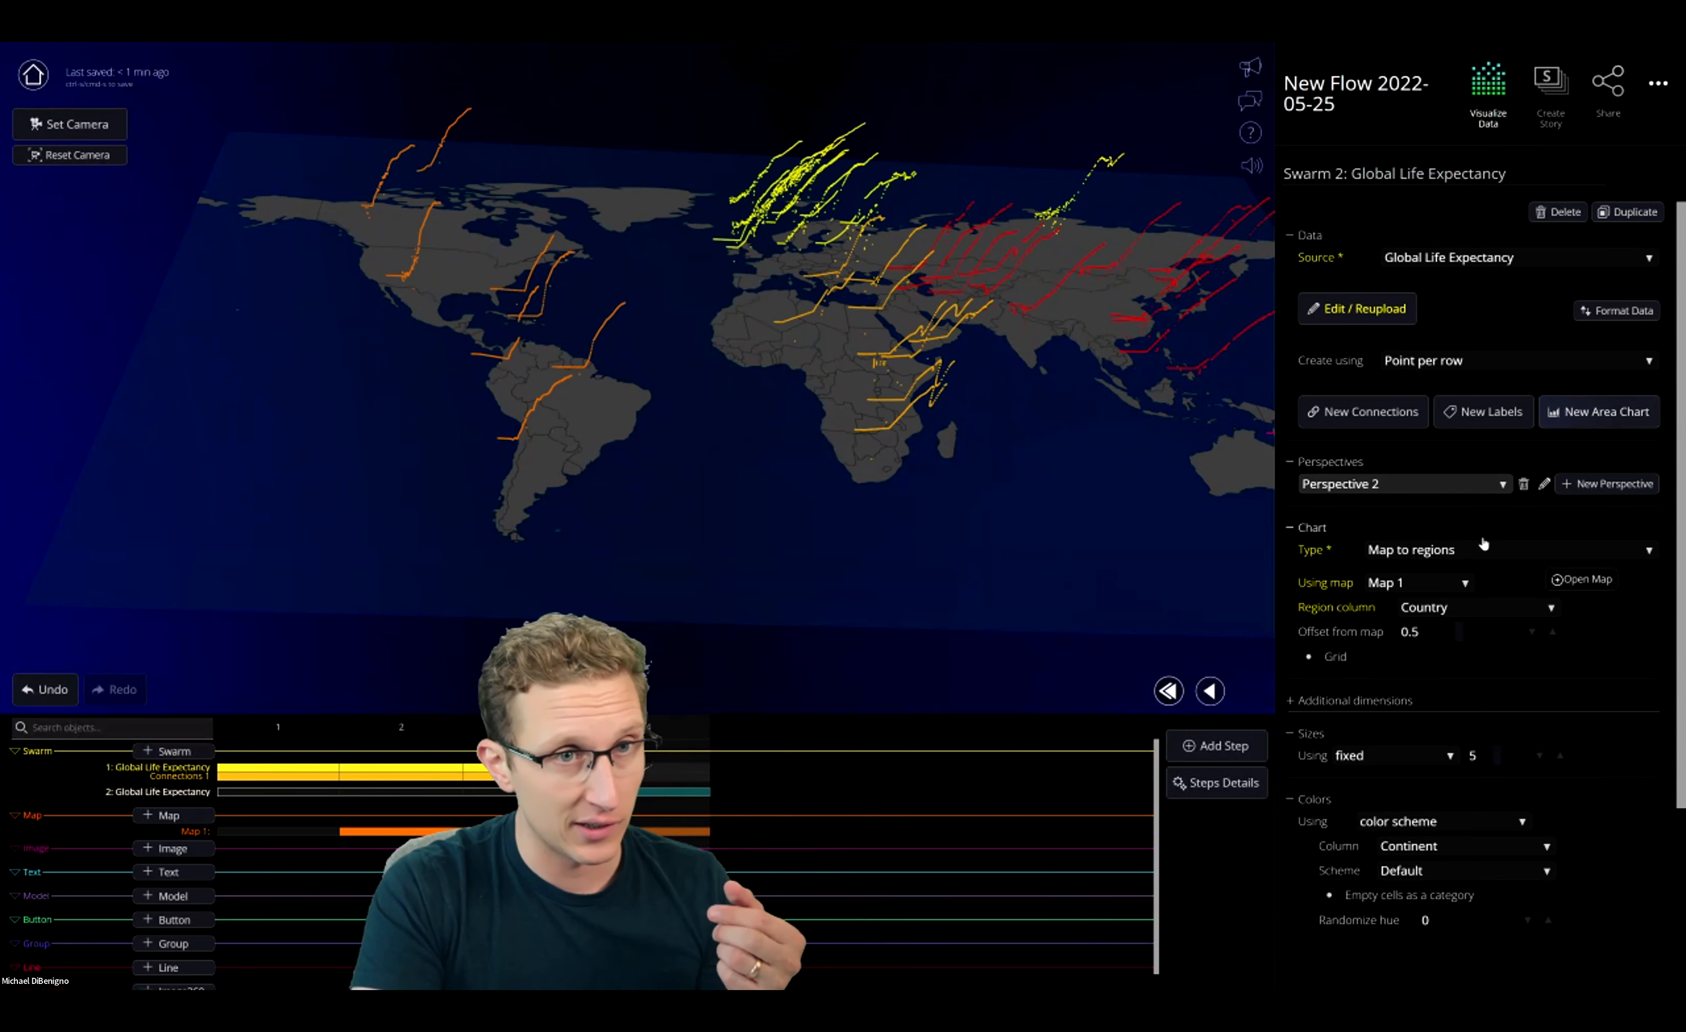
{"action": "scroll", "coordinate": [1523, 656], "scroll_direction": "down", "scroll_amount": 3}
{"action": "scroll", "coordinate": [1513, 518], "scroll_direction": "up", "scroll_amount": 3}
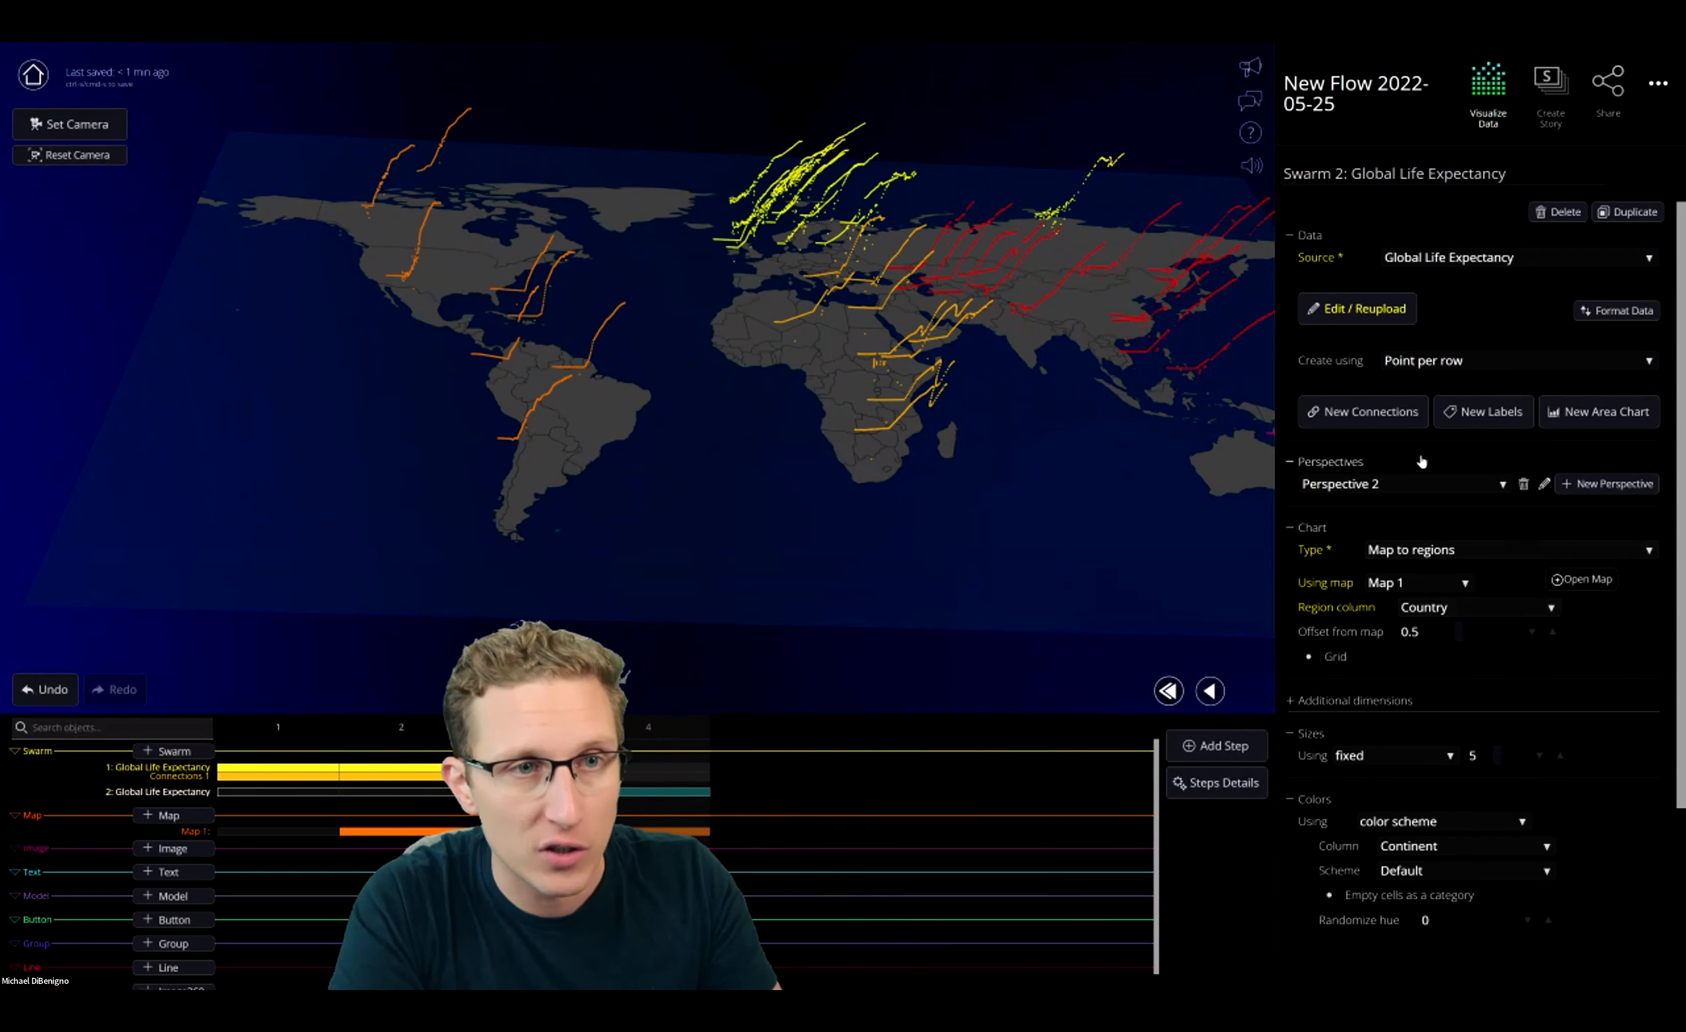
{"action": "left_click", "coordinate": [1446, 362]}
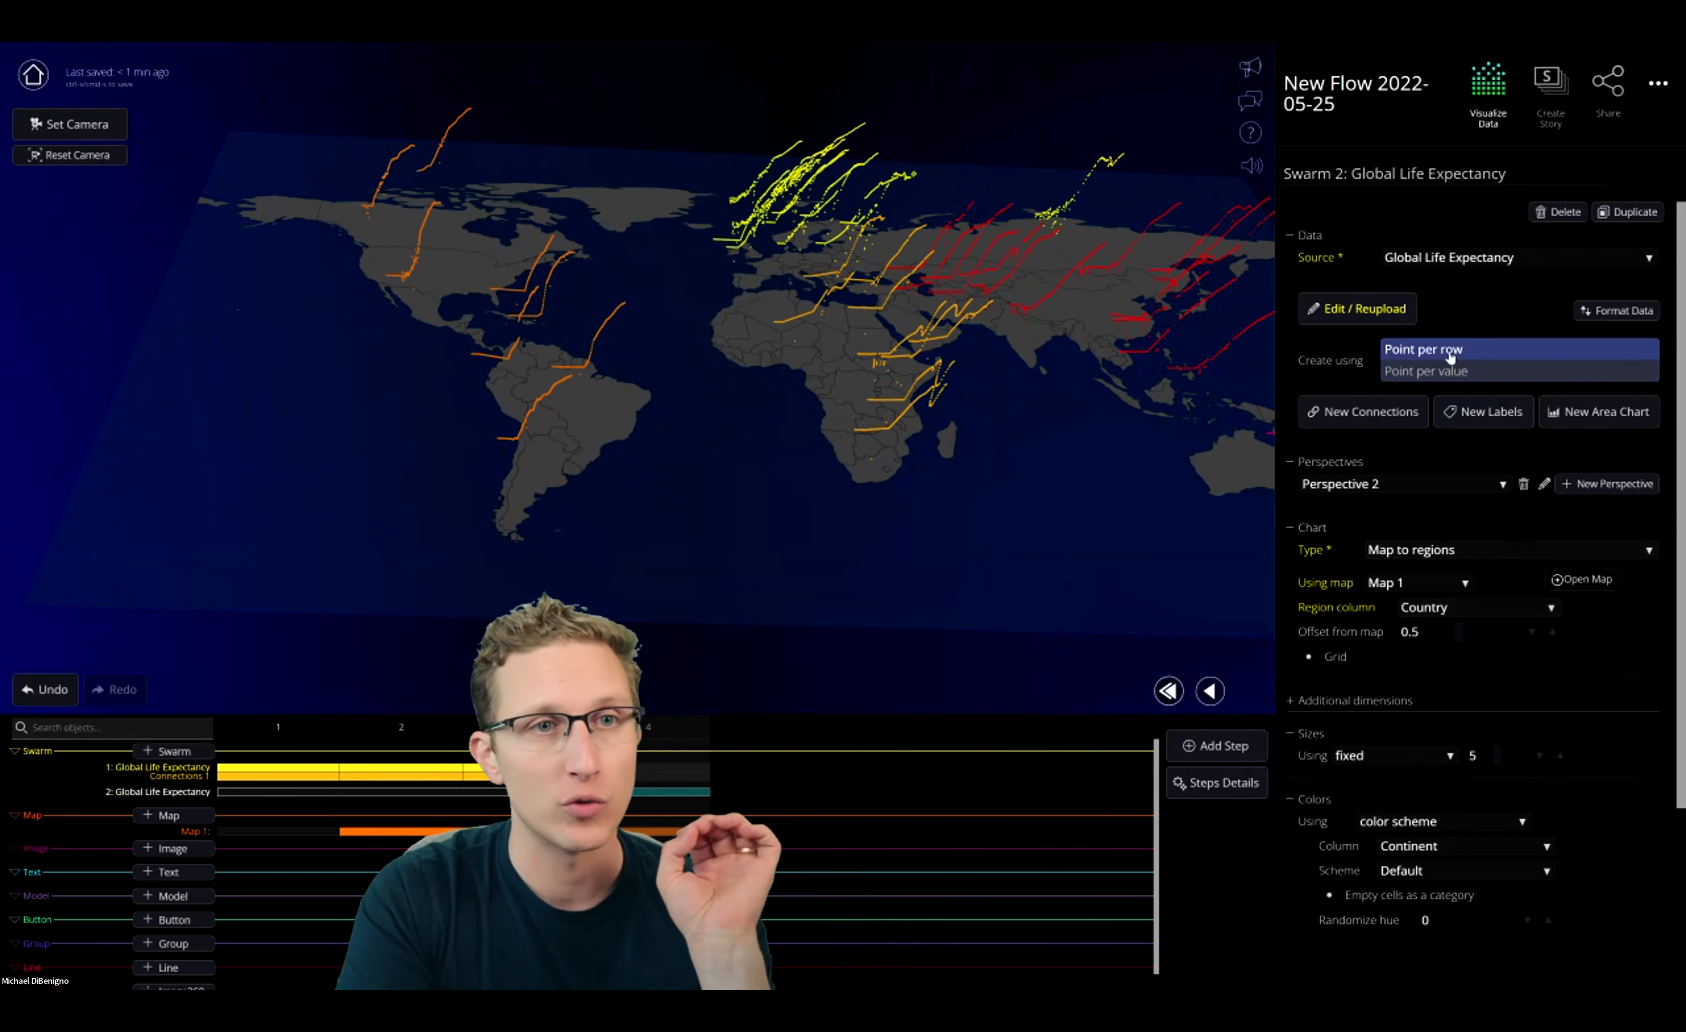
{"action": "left_click", "coordinate": [1450, 371]}
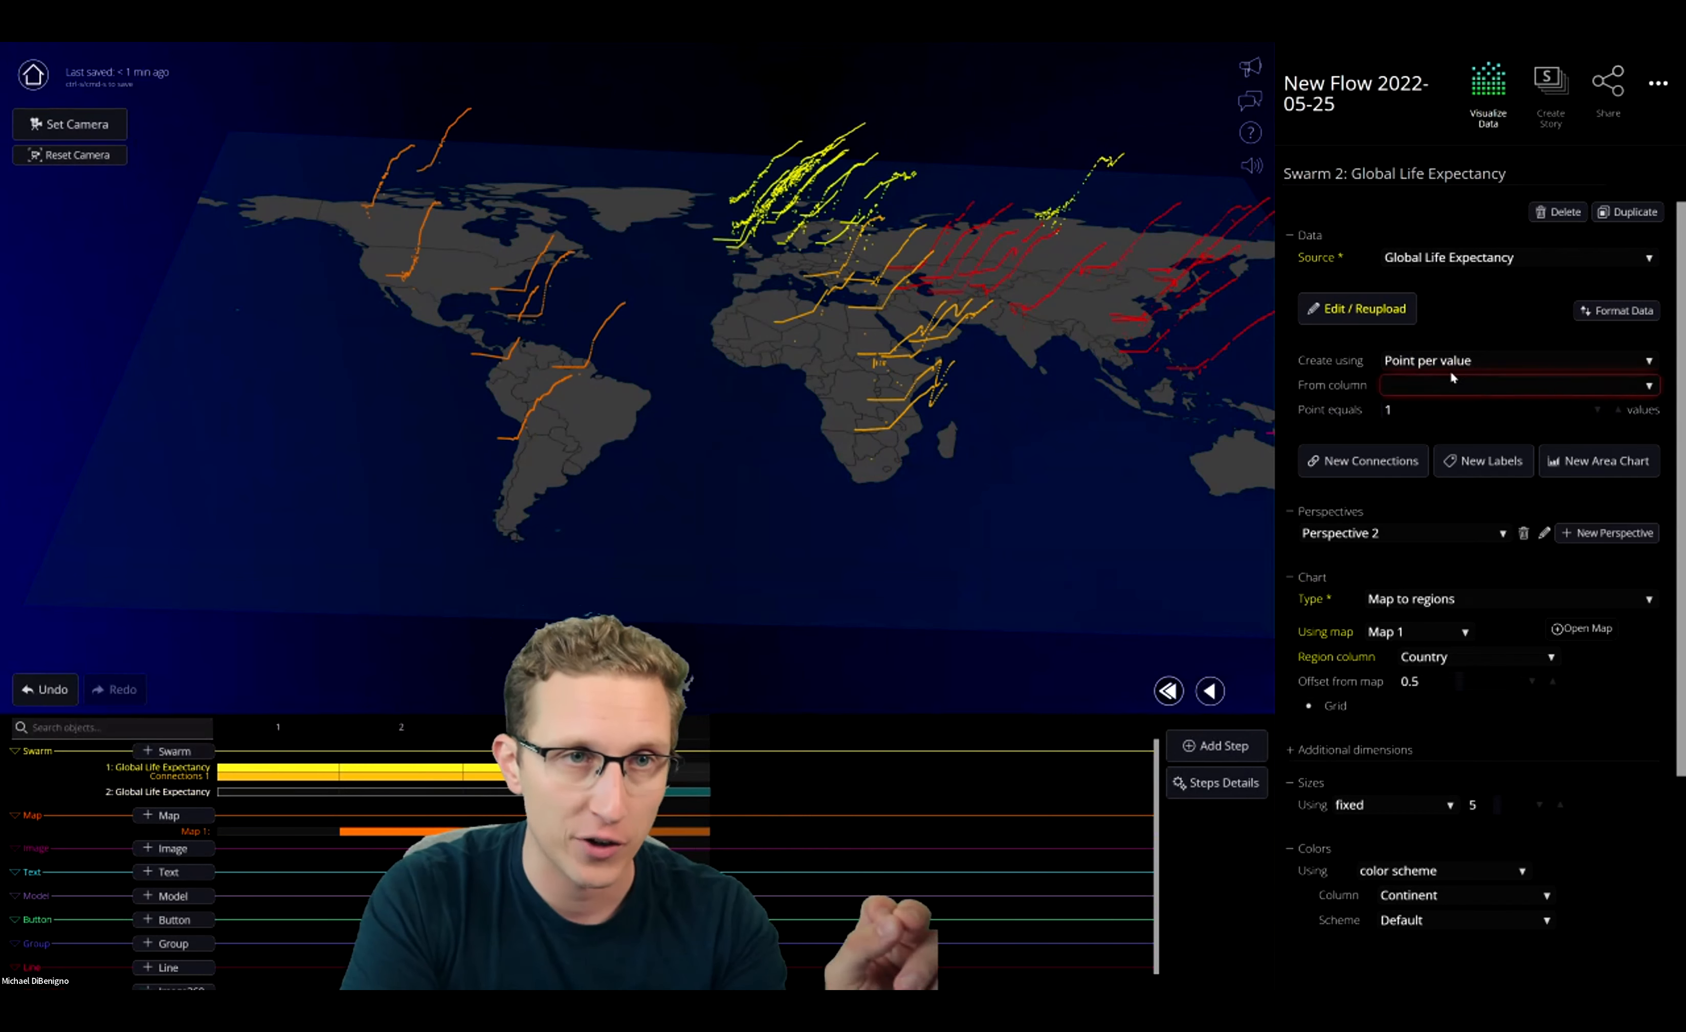
{"action": "left_click", "coordinate": [1443, 385]}
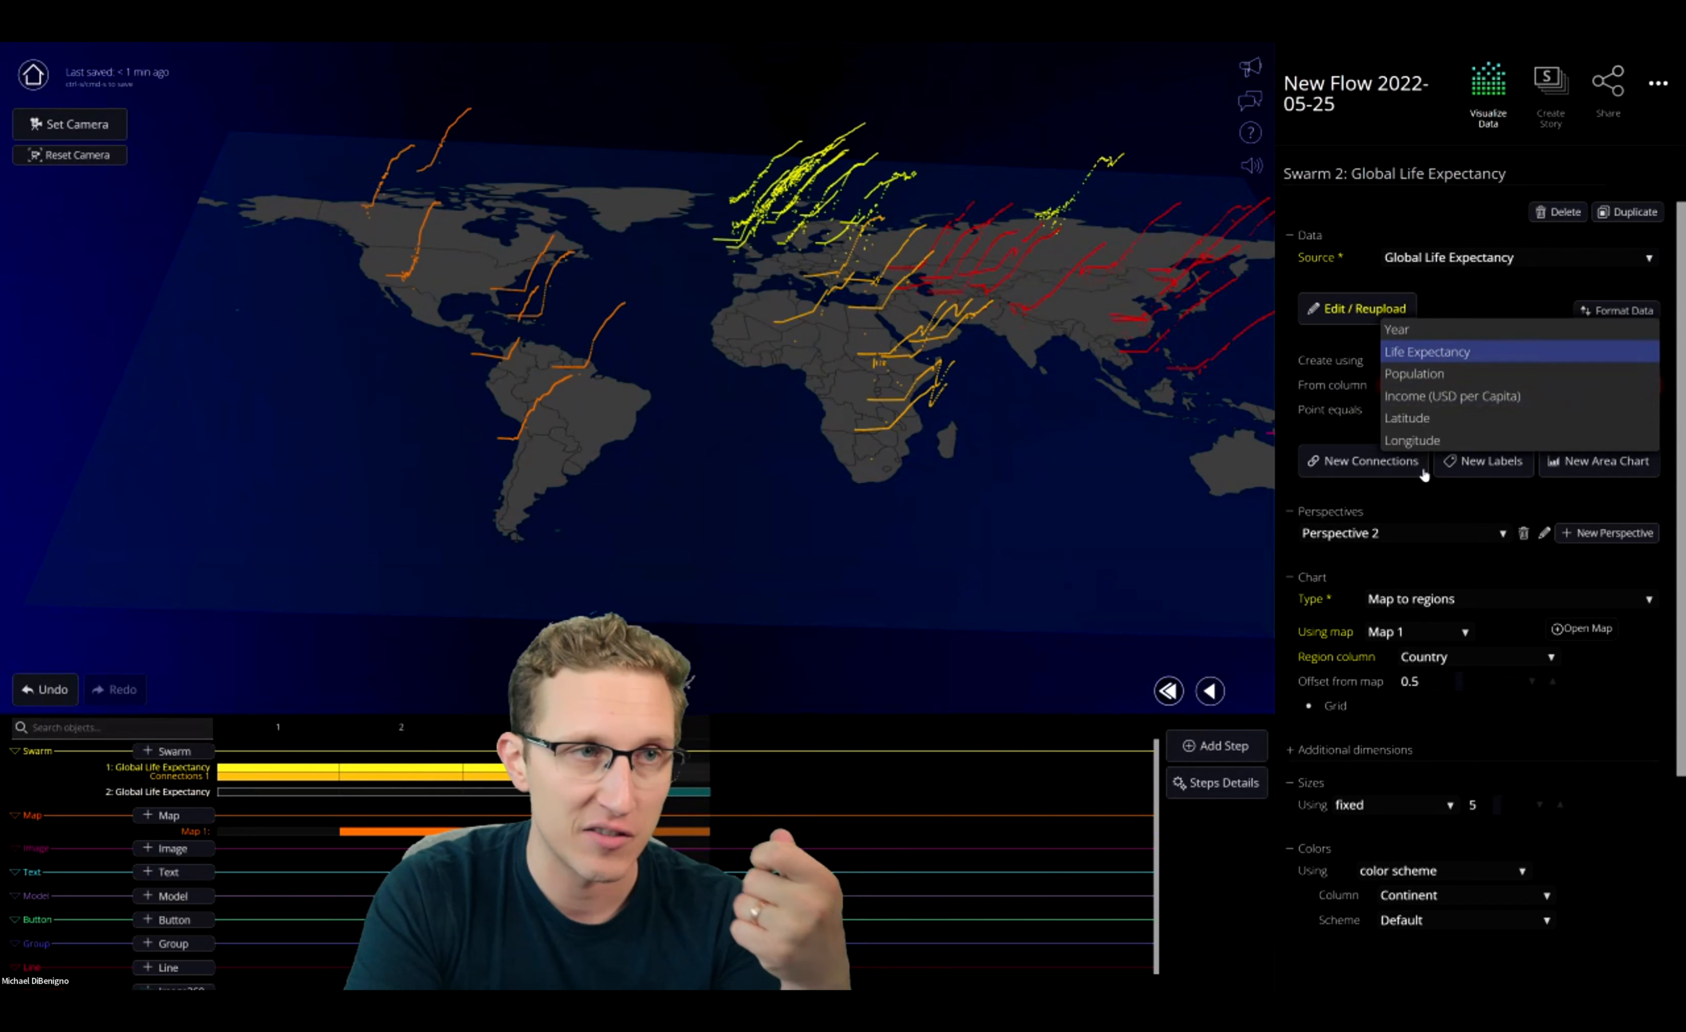
{"action": "left_click", "coordinate": [1471, 502]}
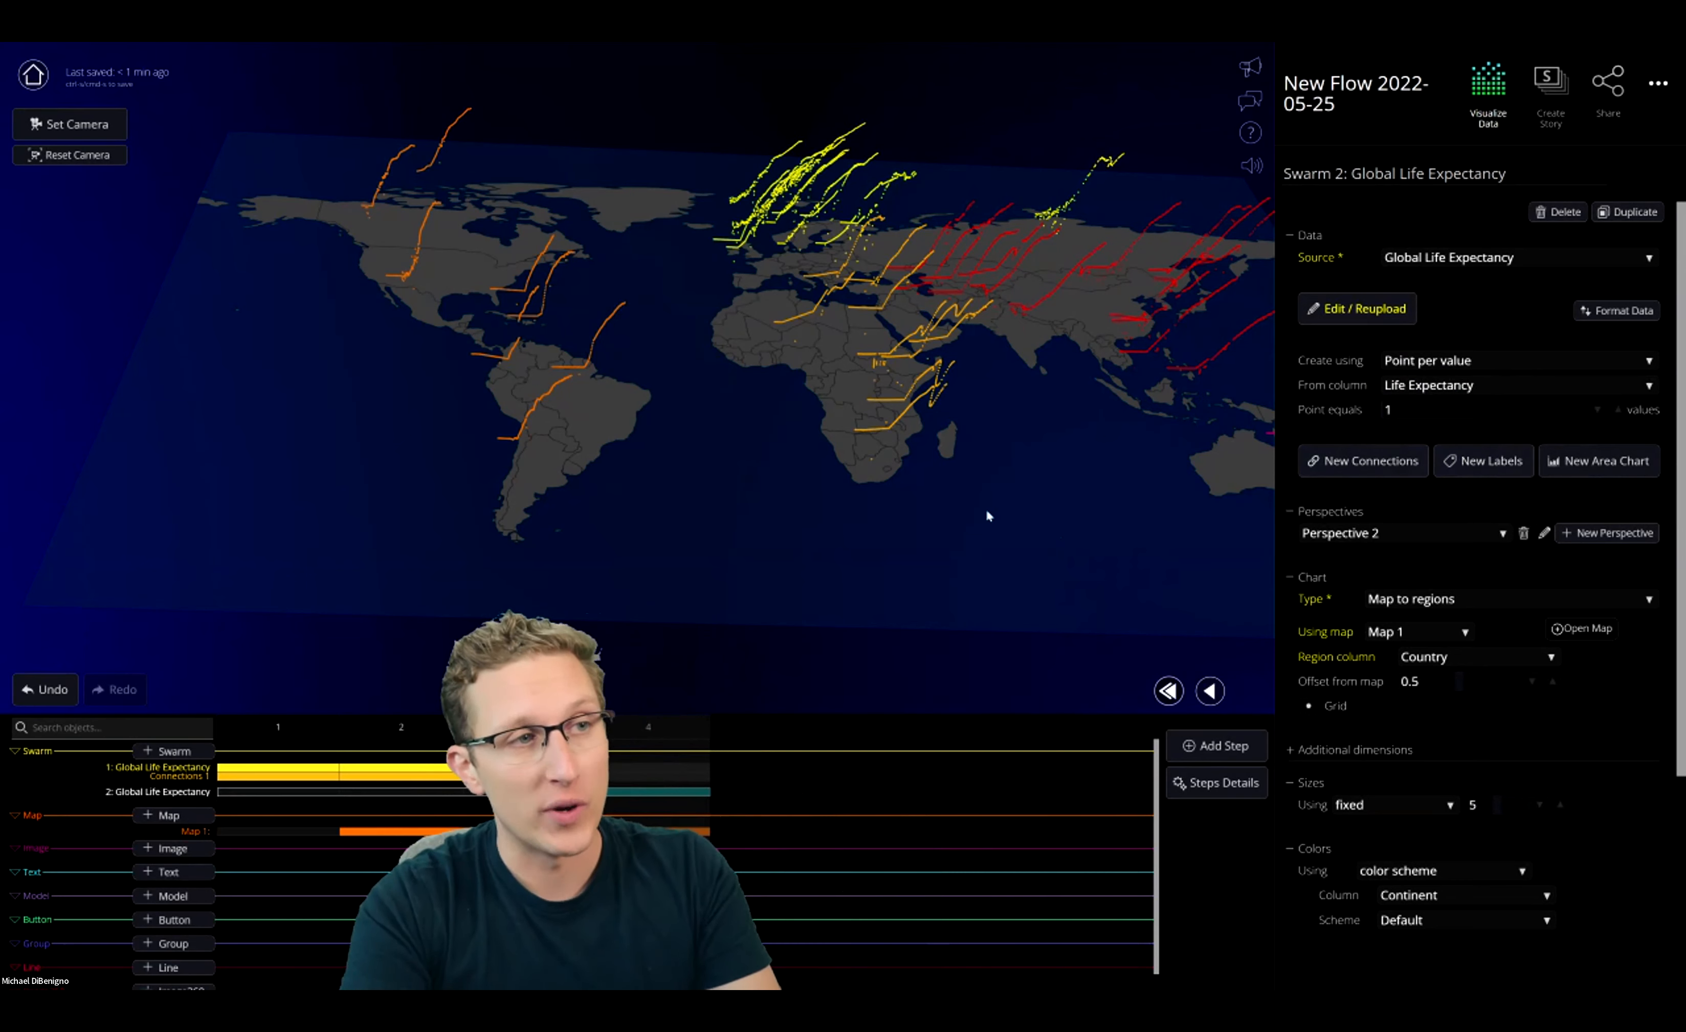
Turn off the height offset in Swarm 2's micro 3D scatter-plot
{"action": "left_click_drag", "start_coordinate": [933, 449], "coordinate": [815, 355]}
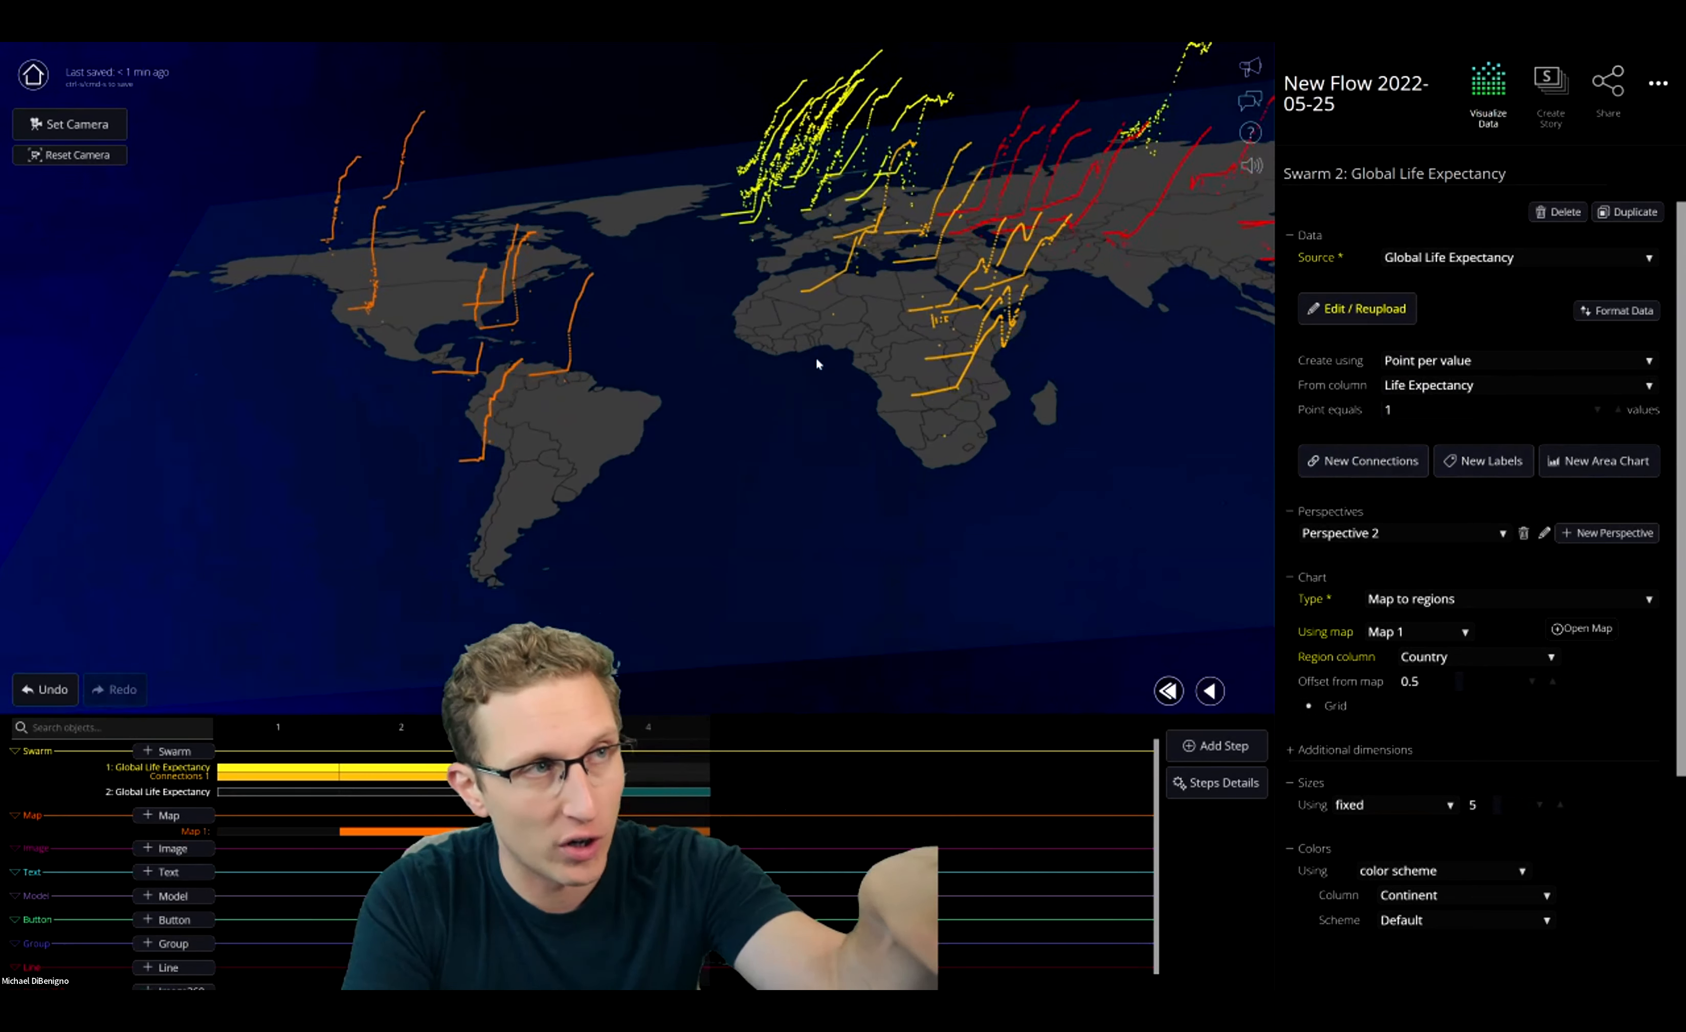
{"action": "scroll", "coordinate": [1405, 661], "scroll_direction": "down", "scroll_amount": 1}
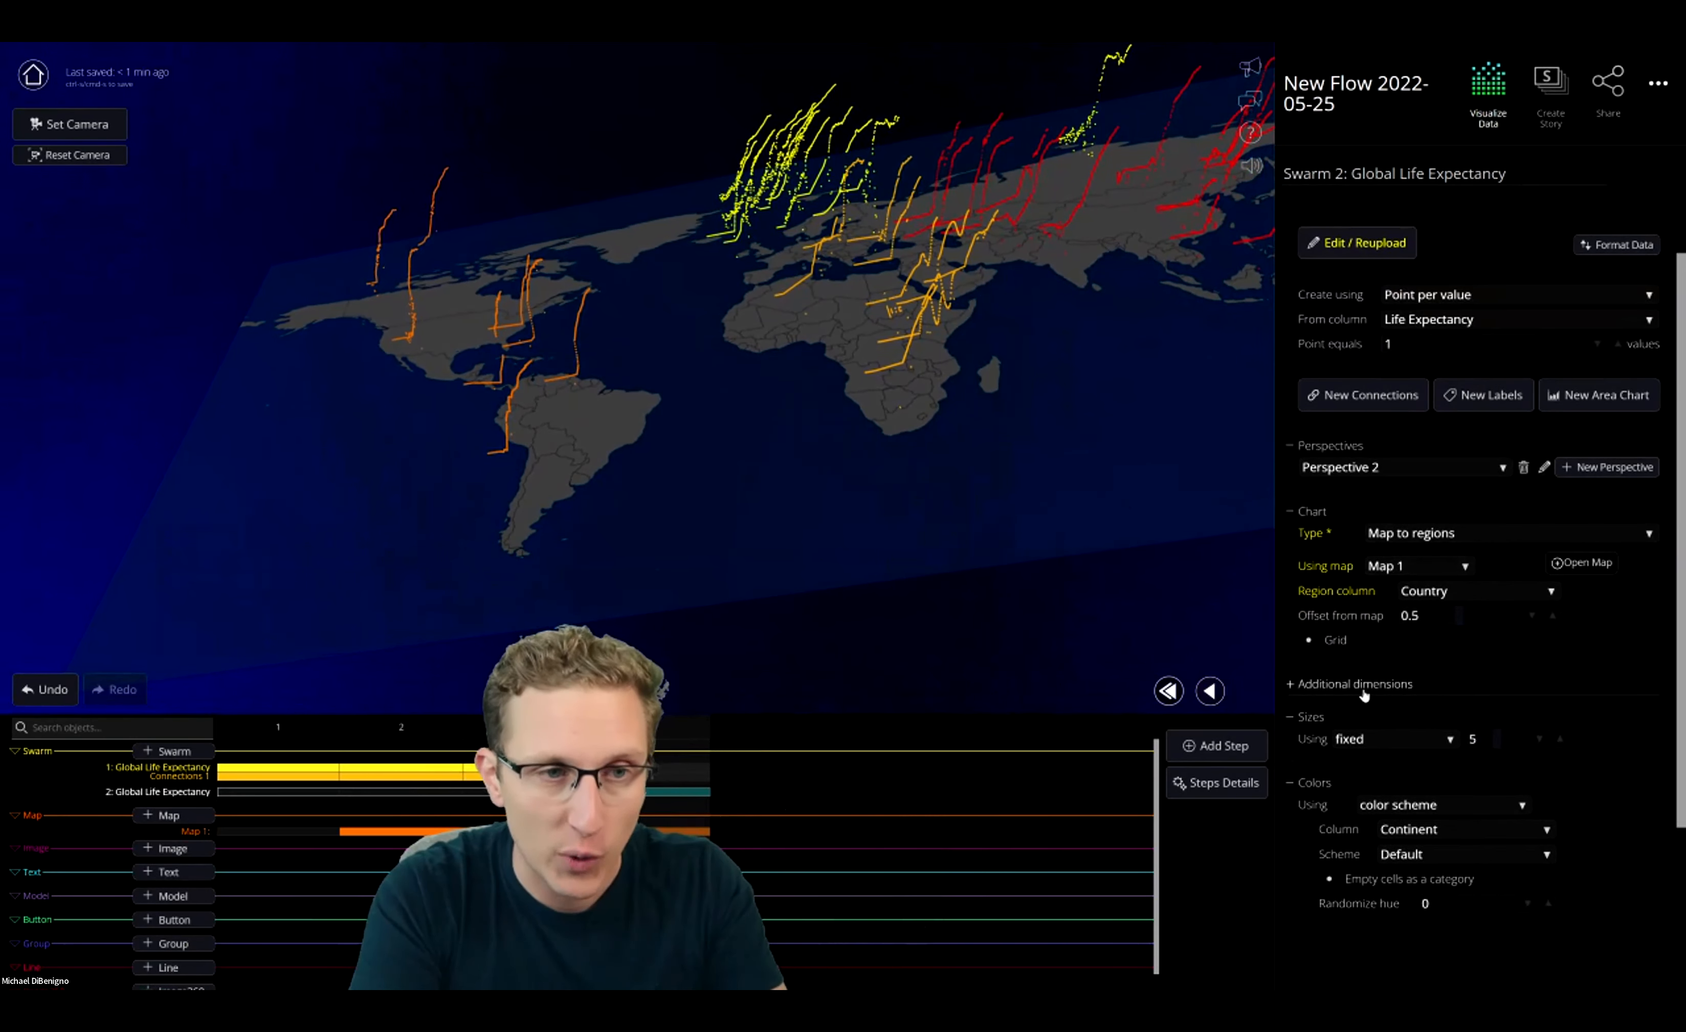
{"action": "left_click", "coordinate": [1345, 685]}
{"action": "scroll", "coordinate": [1547, 633], "scroll_direction": "down", "scroll_amount": 8}
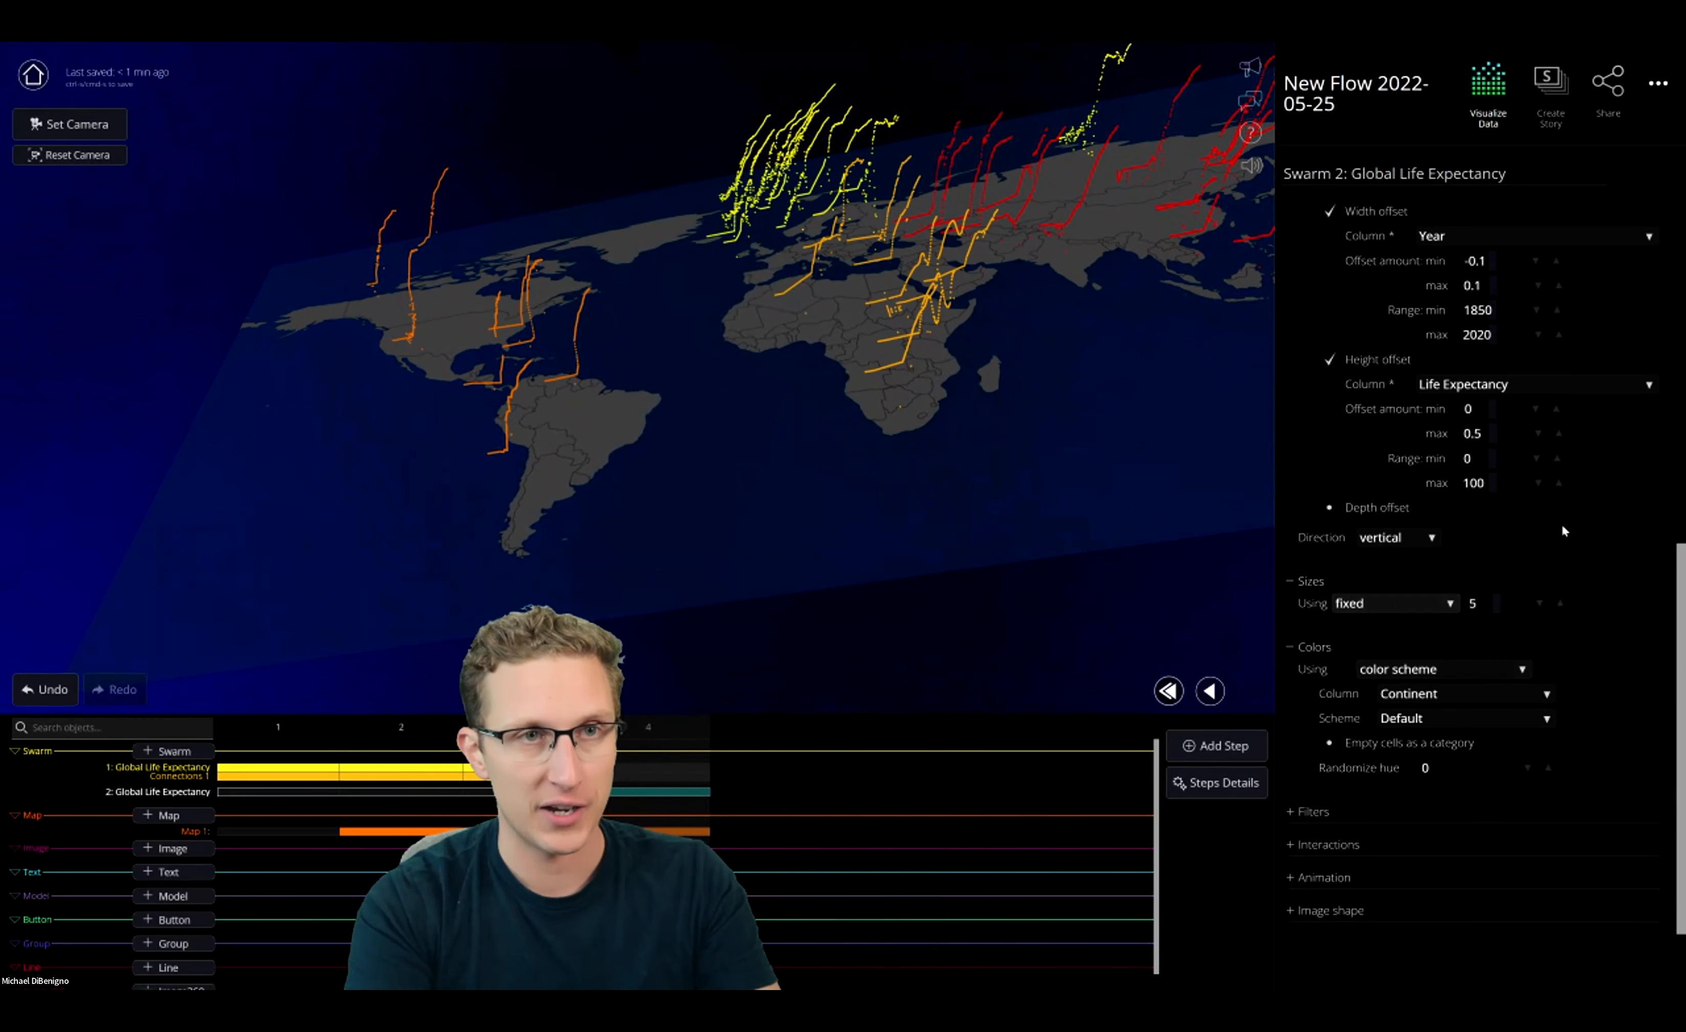
{"action": "scroll", "coordinate": [1560, 523], "scroll_direction": "up", "scroll_amount": 5}
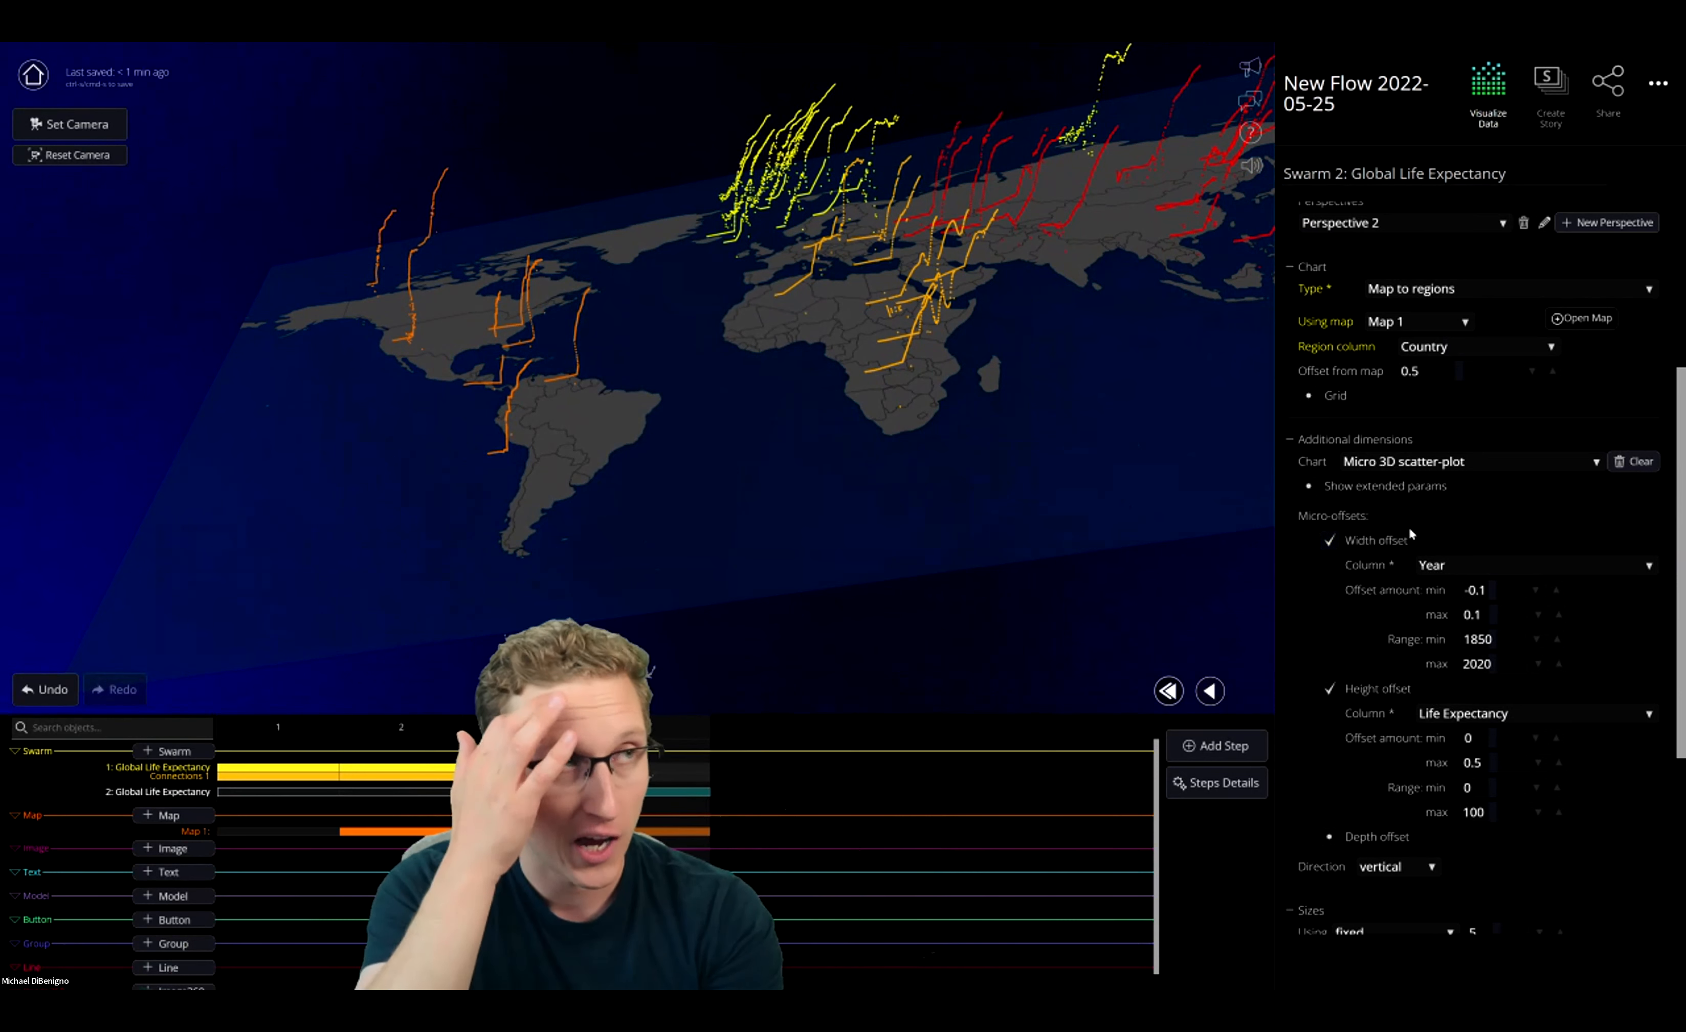
{"action": "scroll", "coordinate": [1340, 598], "scroll_direction": "down", "scroll_amount": 2}
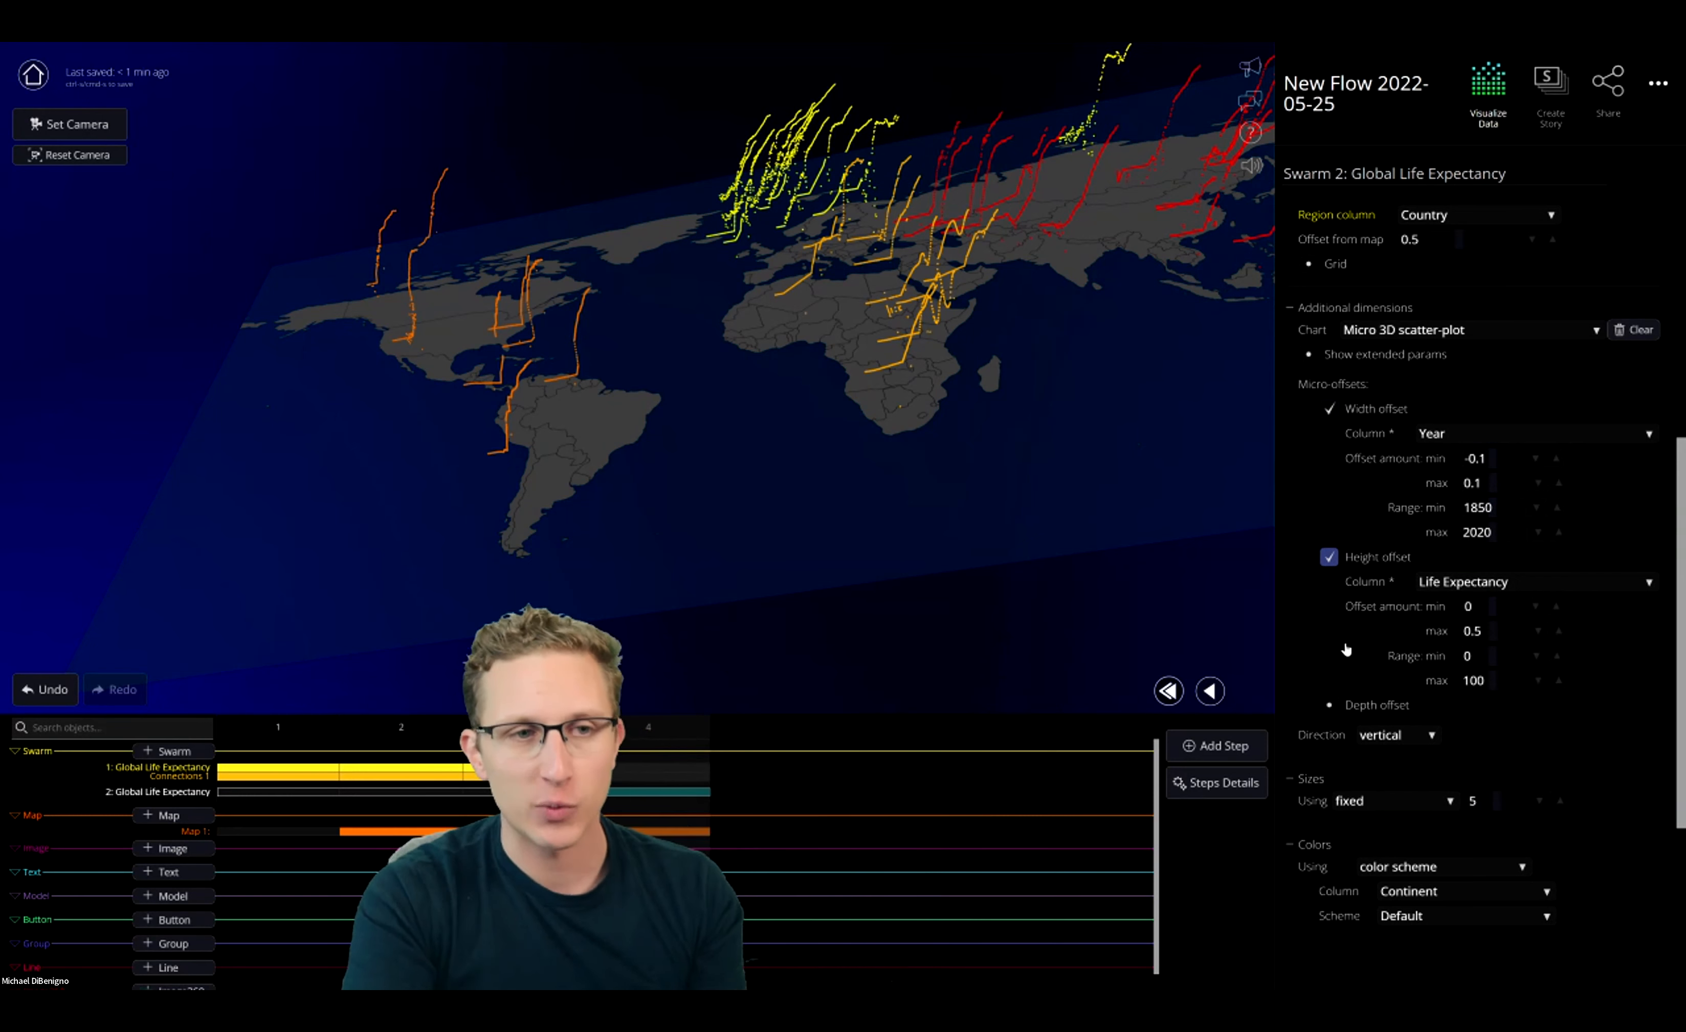
{"action": "left_click", "coordinate": [1328, 557]}
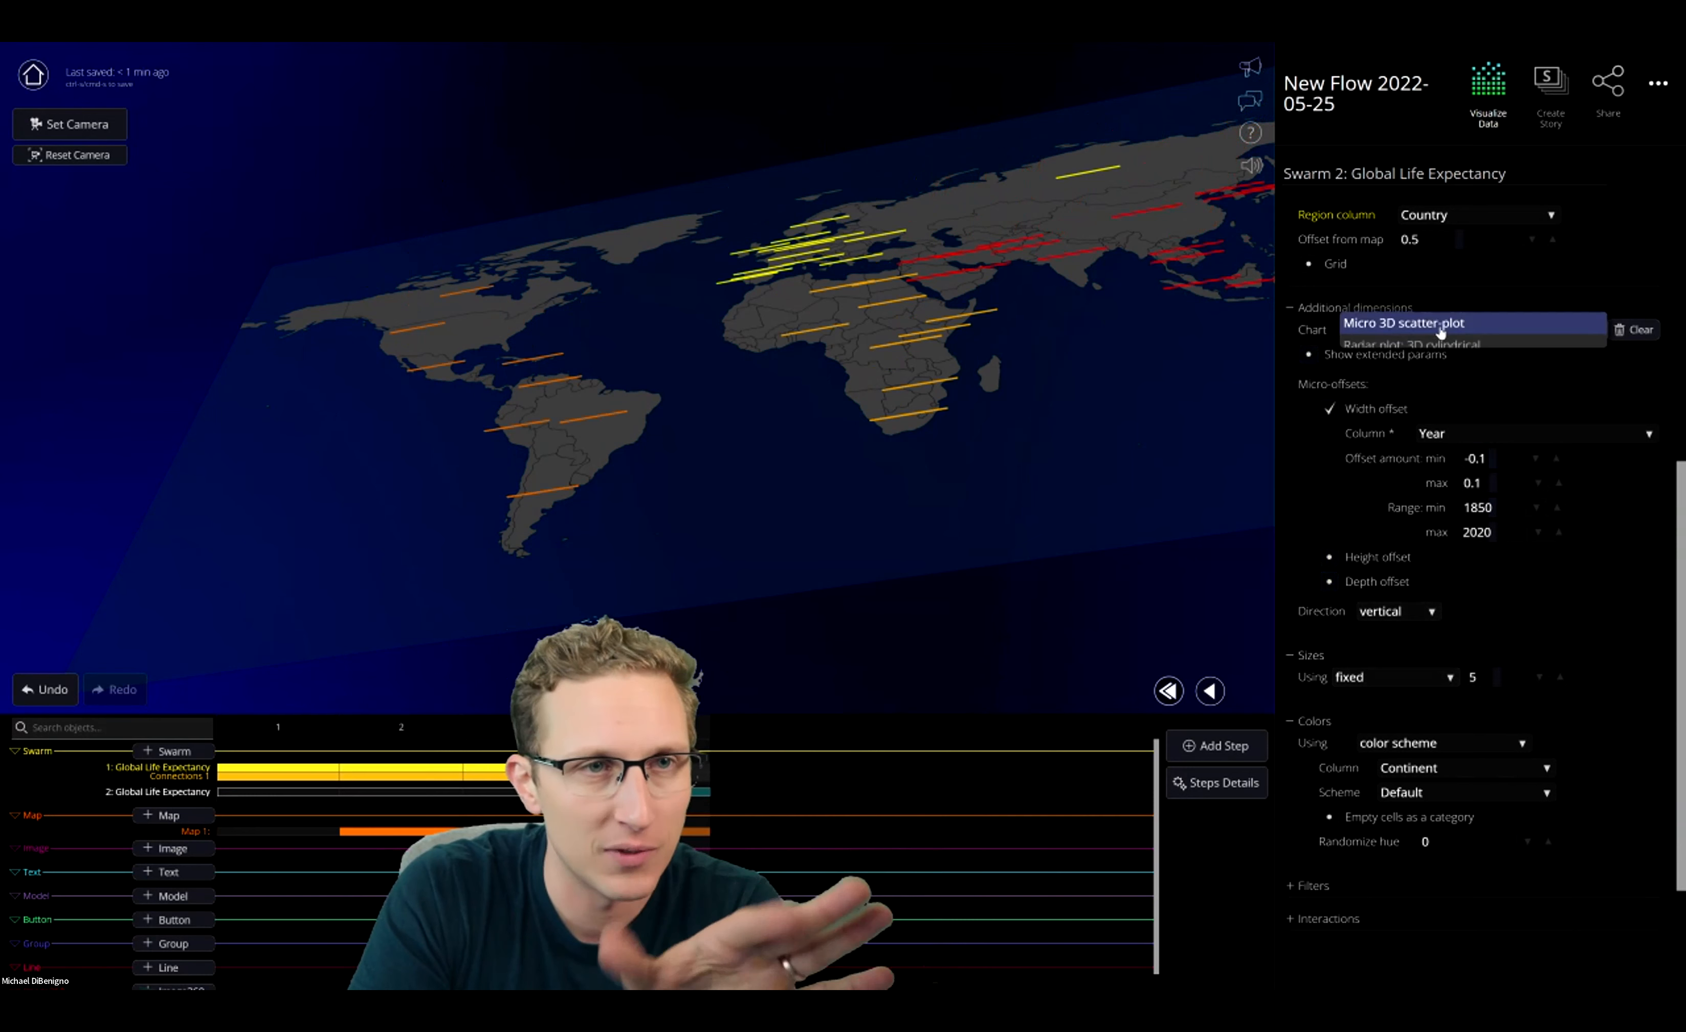
Change Swarm 2's additional-dimension chart to Stacks and enable its width offset by Year in the extended parameters
{"action": "left_click", "coordinate": [1378, 330]}
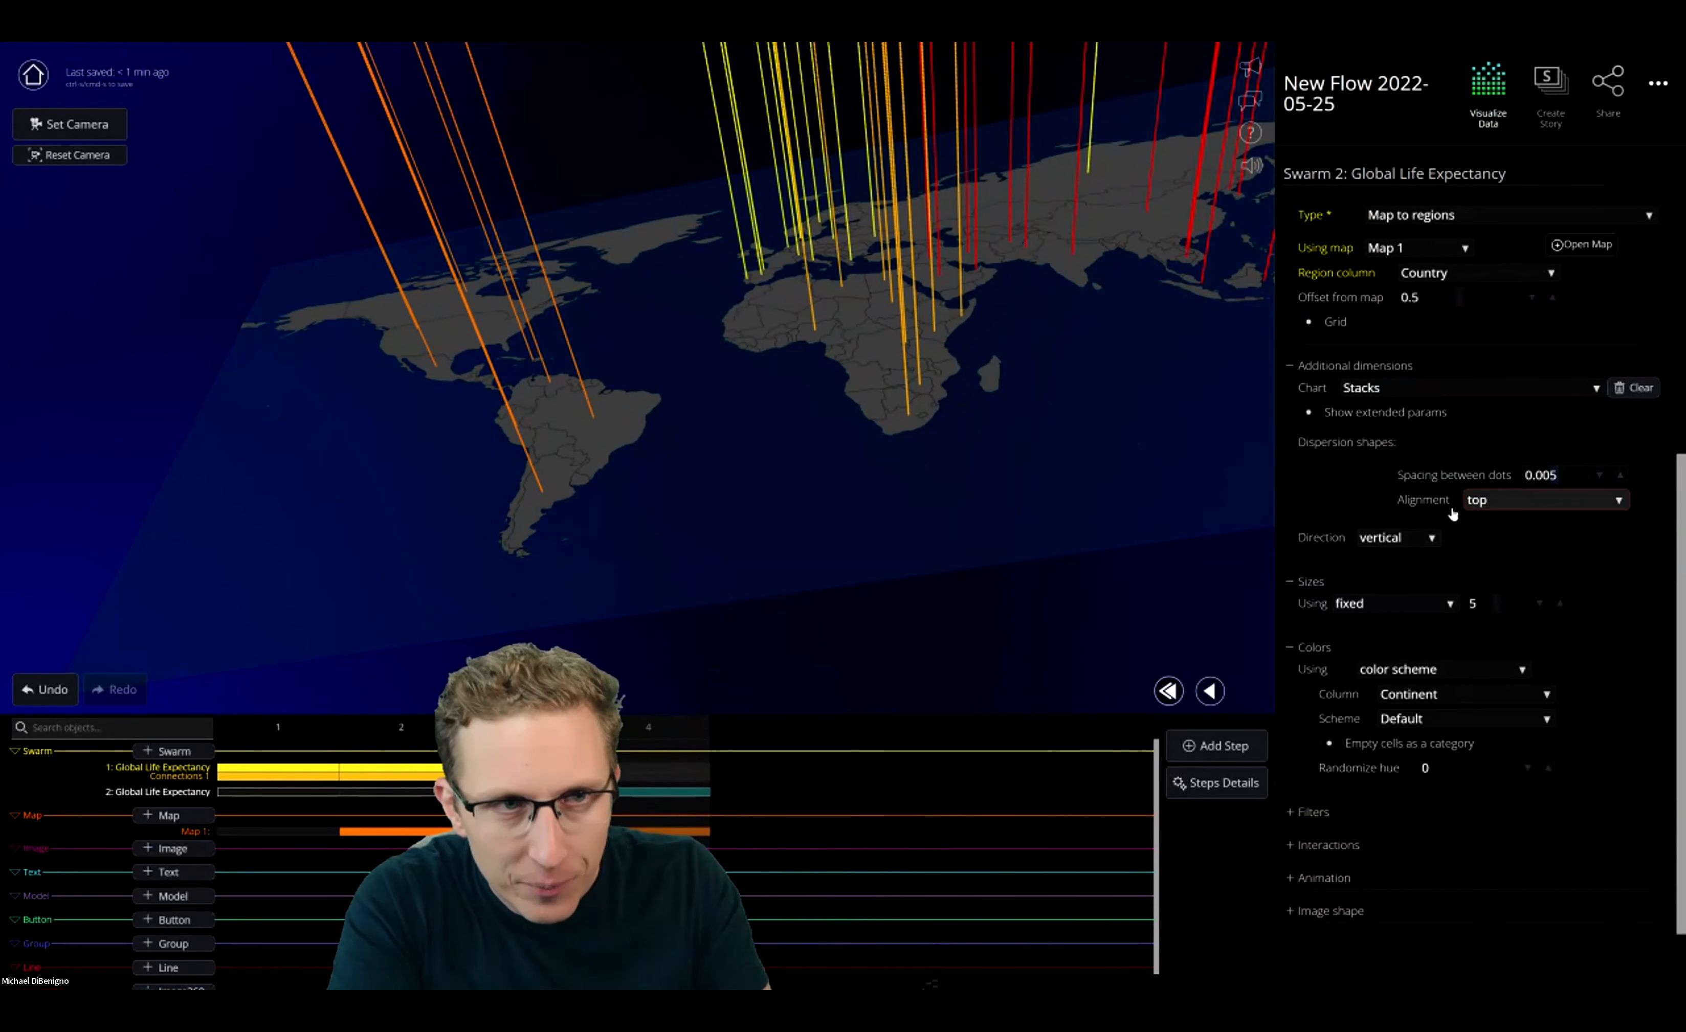
{"action": "left_click", "coordinate": [1309, 413]}
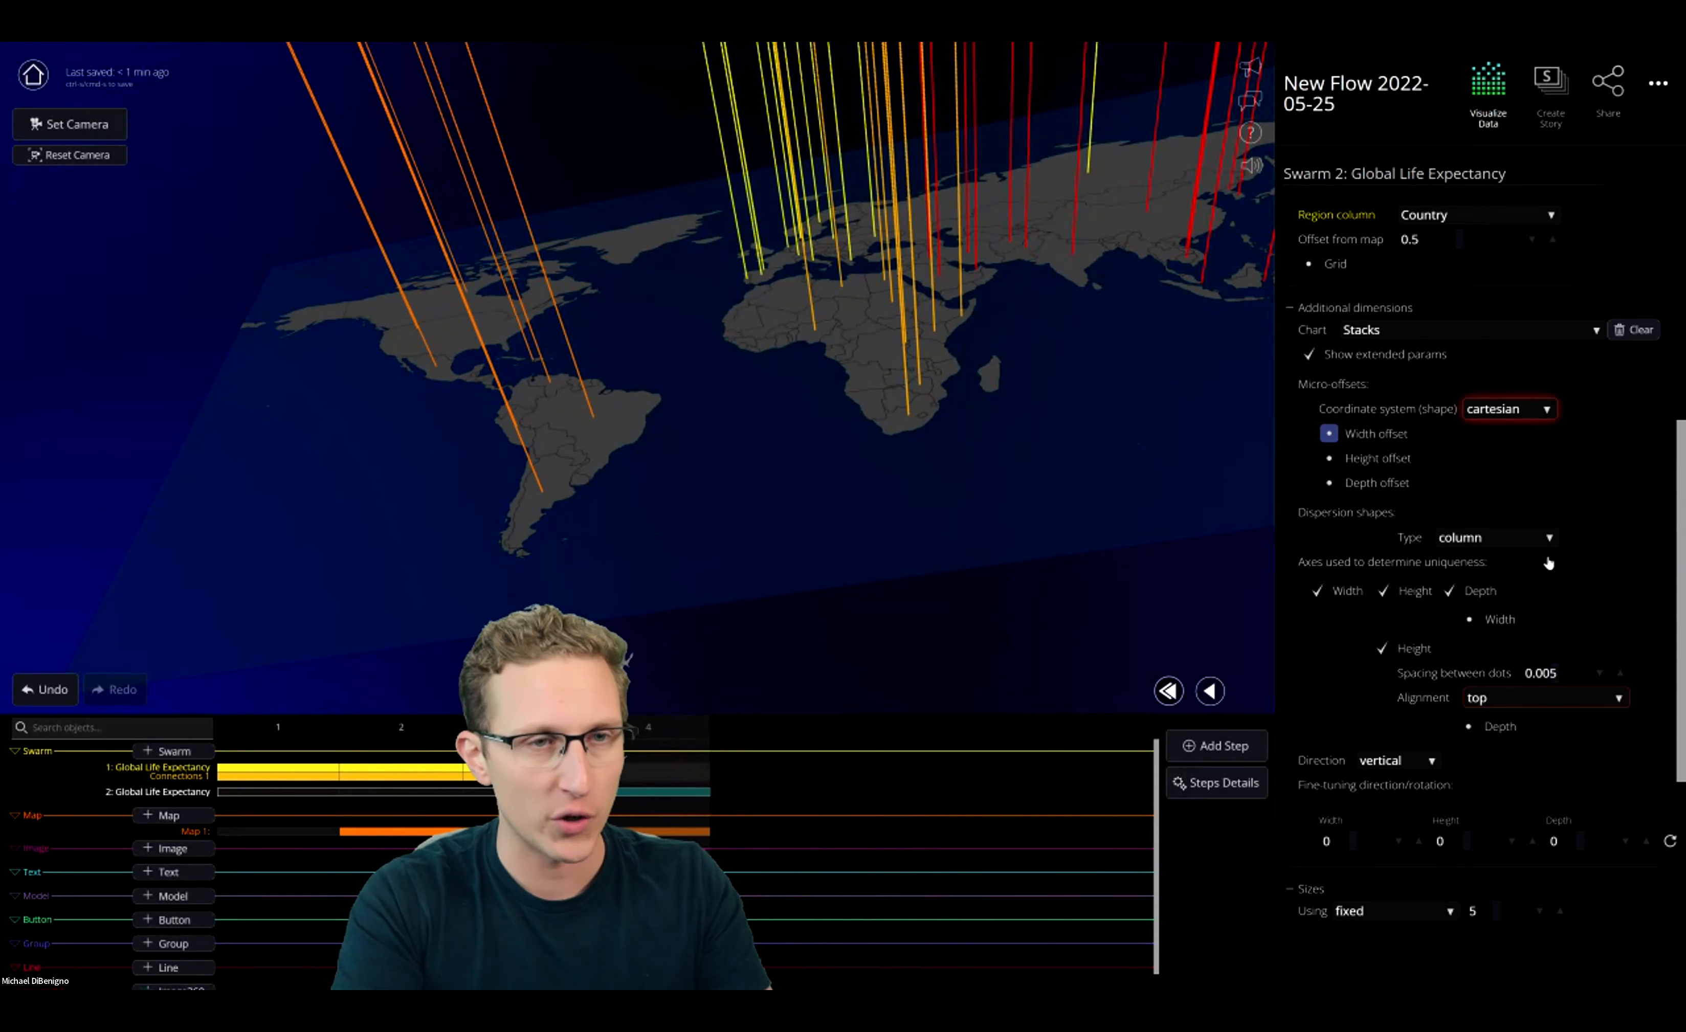
{"action": "left_click", "coordinate": [1329, 433]}
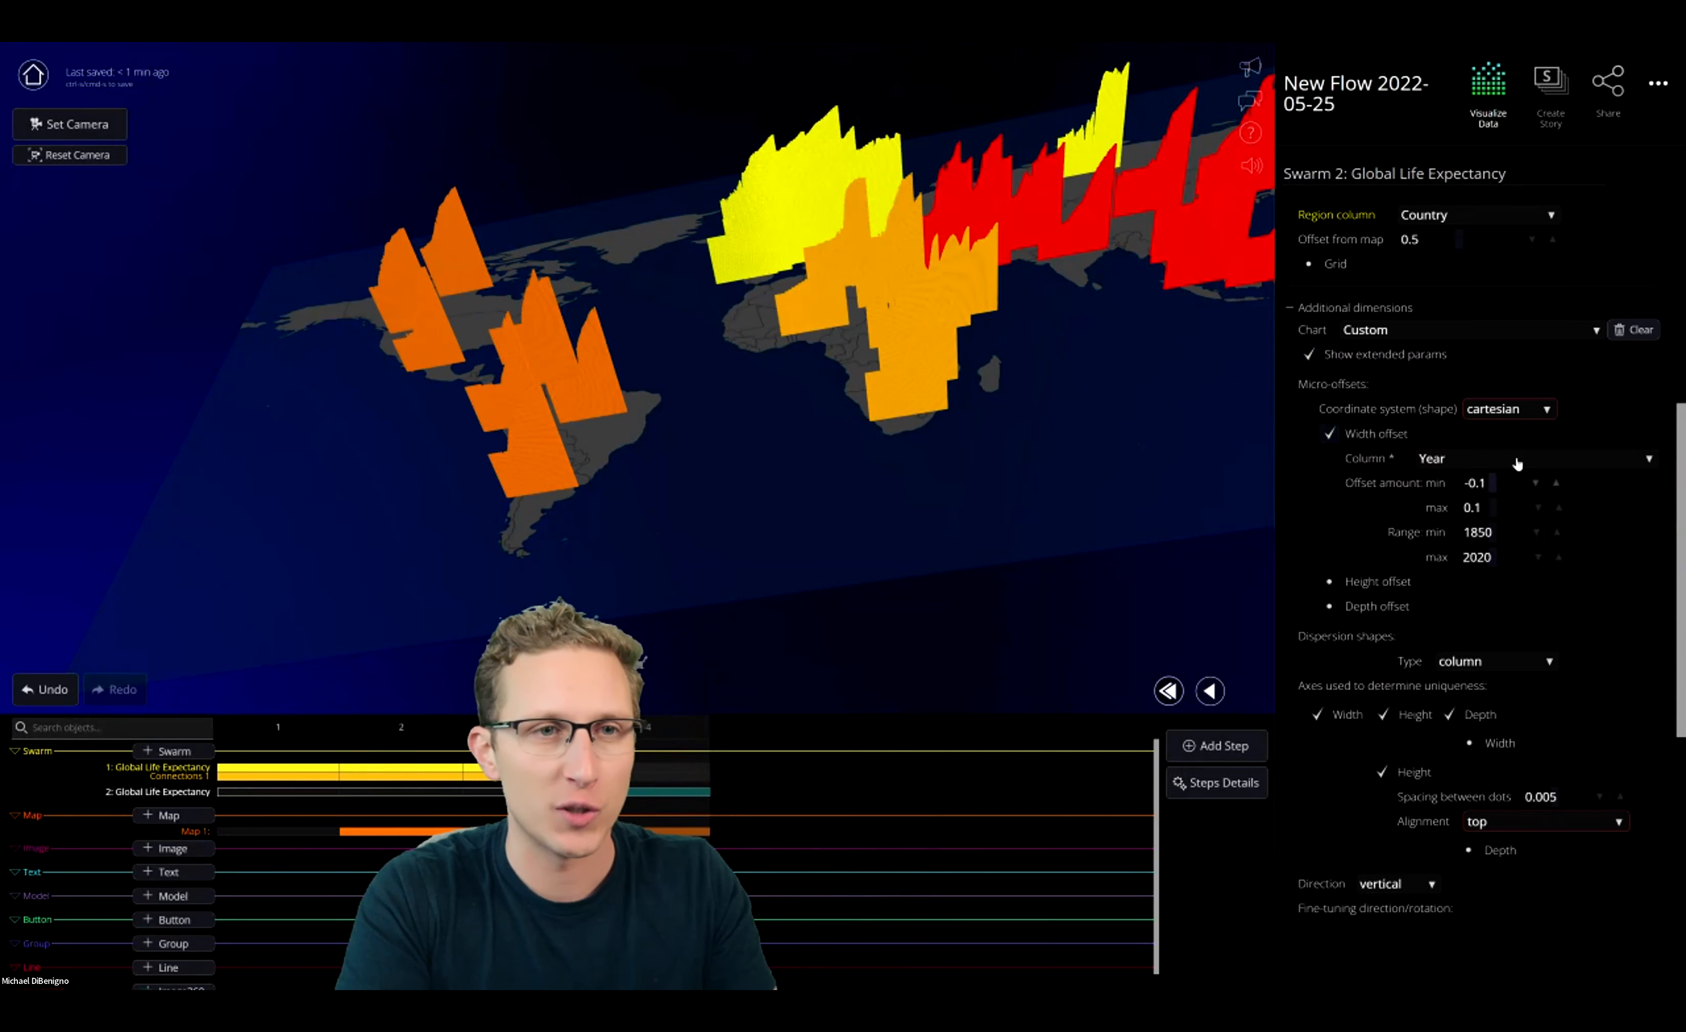
Compare the fourth step's stacked columns with the third step's line charts and review Swarm 2's settings
{"action": "left_click_drag", "start_coordinate": [748, 548], "coordinate": [754, 520]}
{"action": "left_click_drag", "start_coordinate": [749, 457], "coordinate": [650, 644]}
{"action": "left_click", "coordinate": [525, 793]}
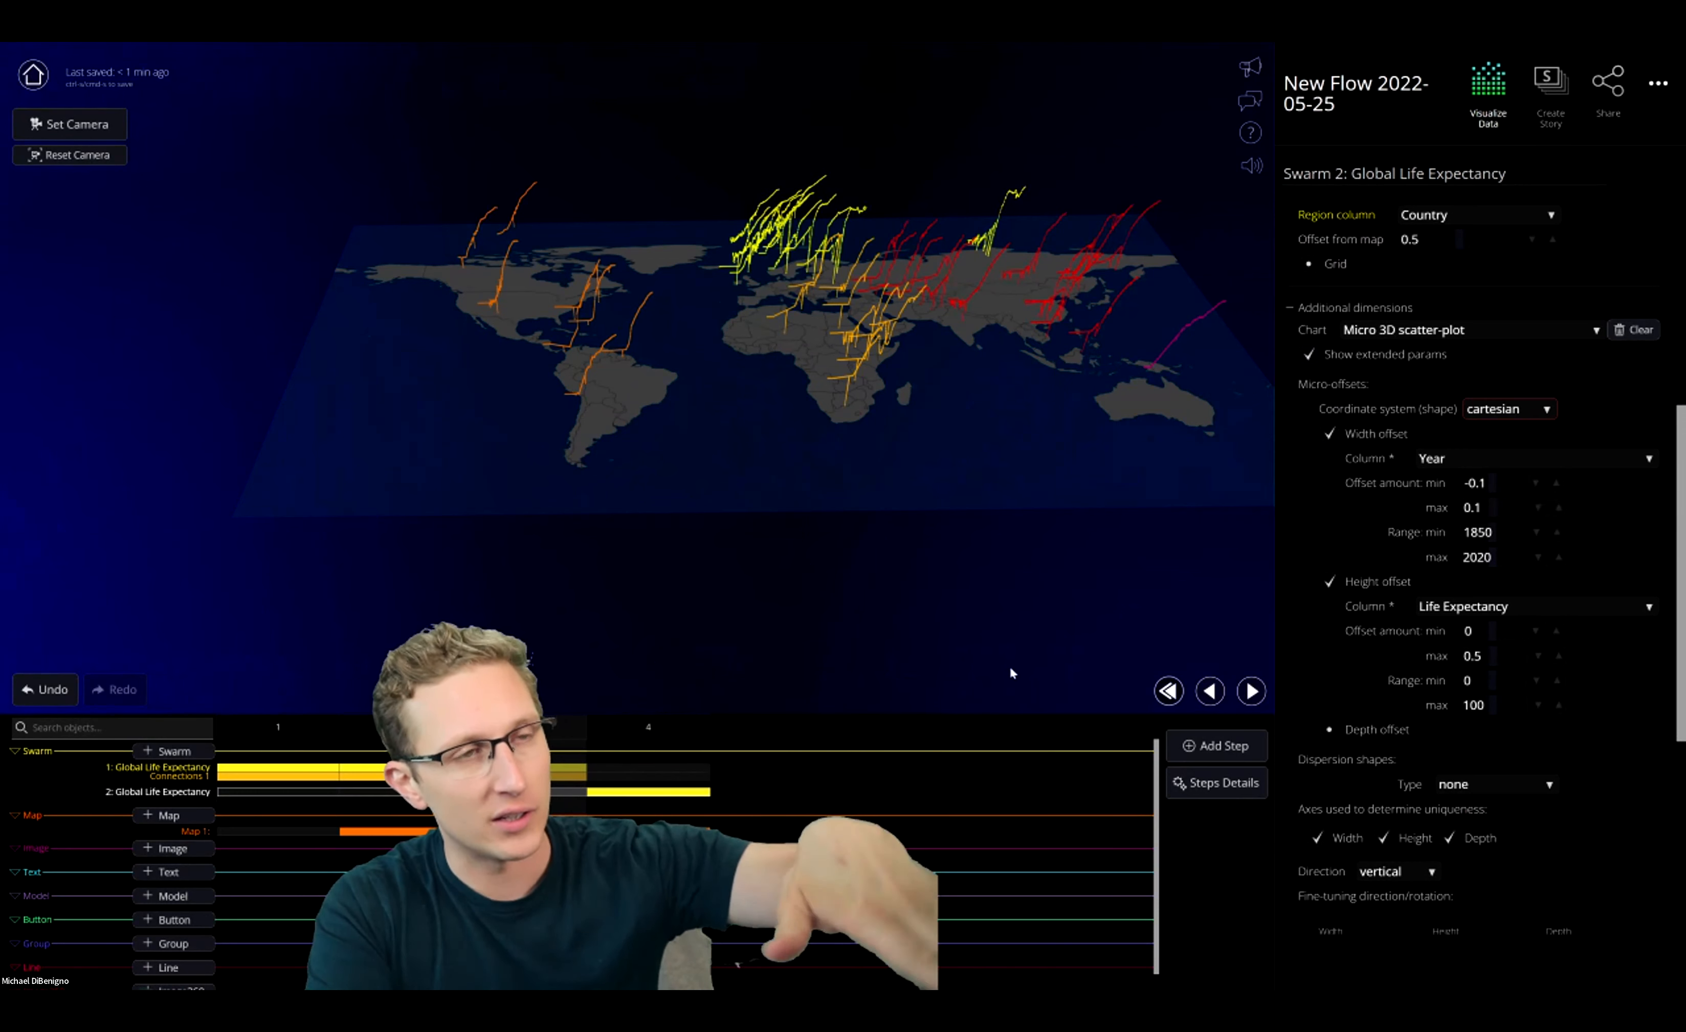
{"action": "left_click", "coordinate": [1258, 708]}
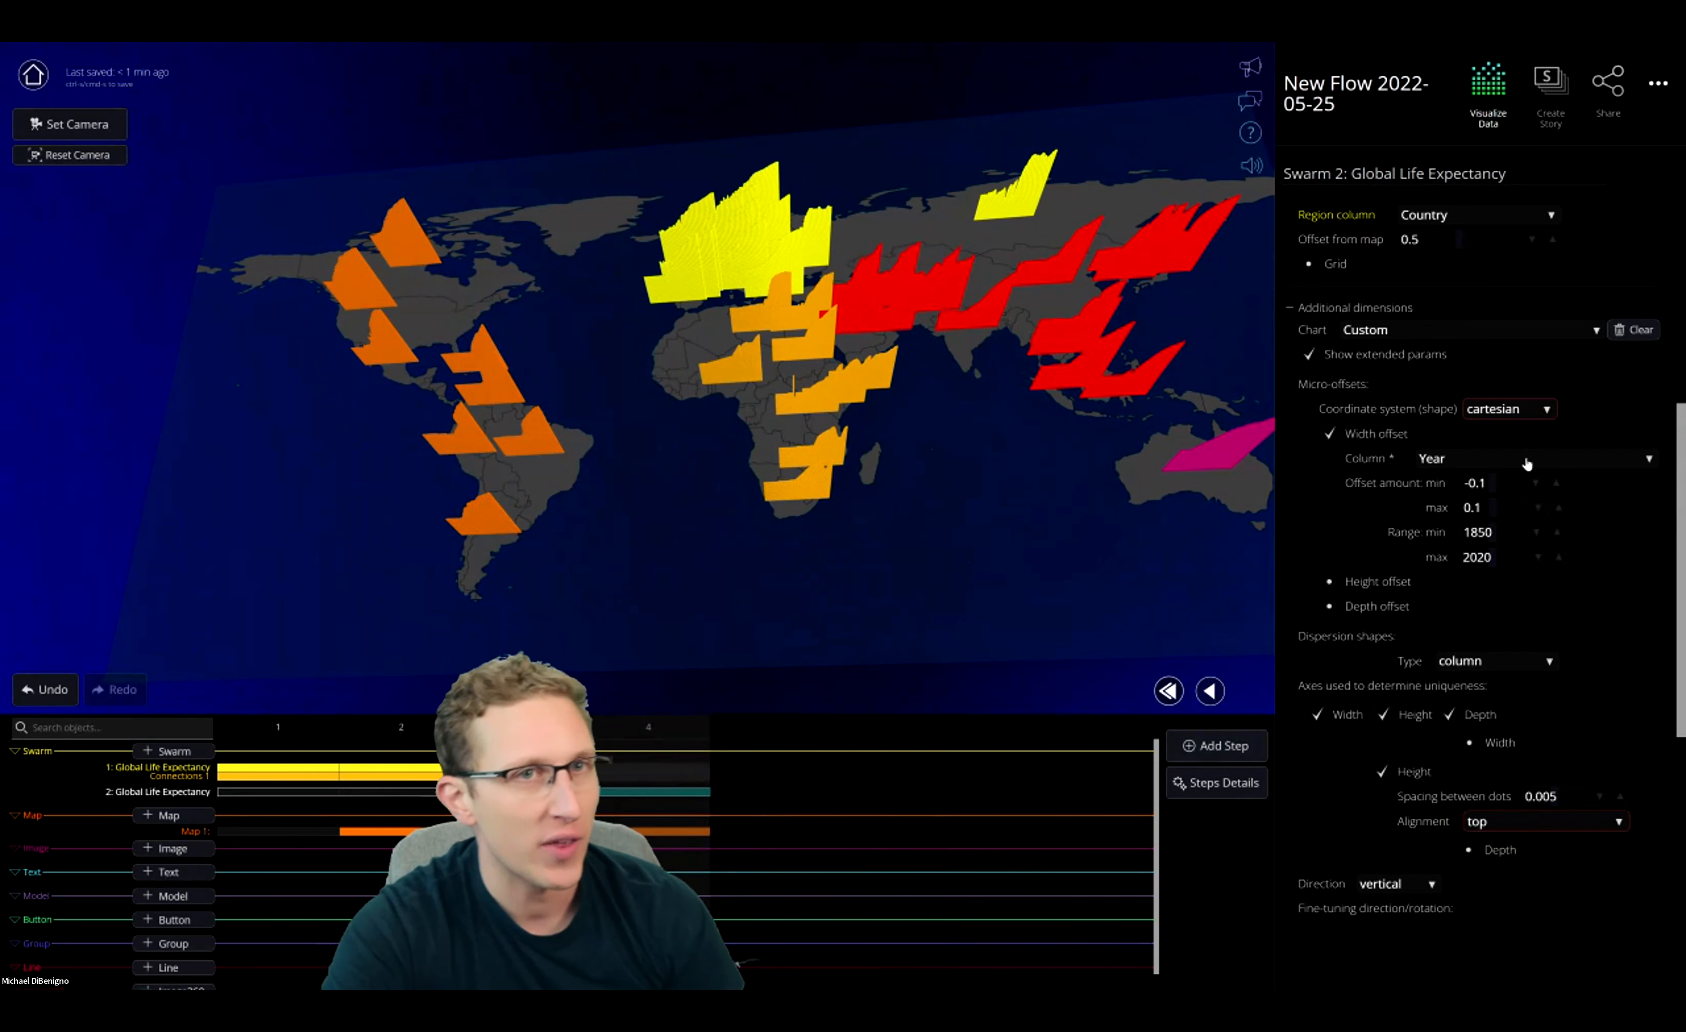
{"action": "scroll", "coordinate": [1526, 463], "scroll_direction": "up", "scroll_amount": 5}
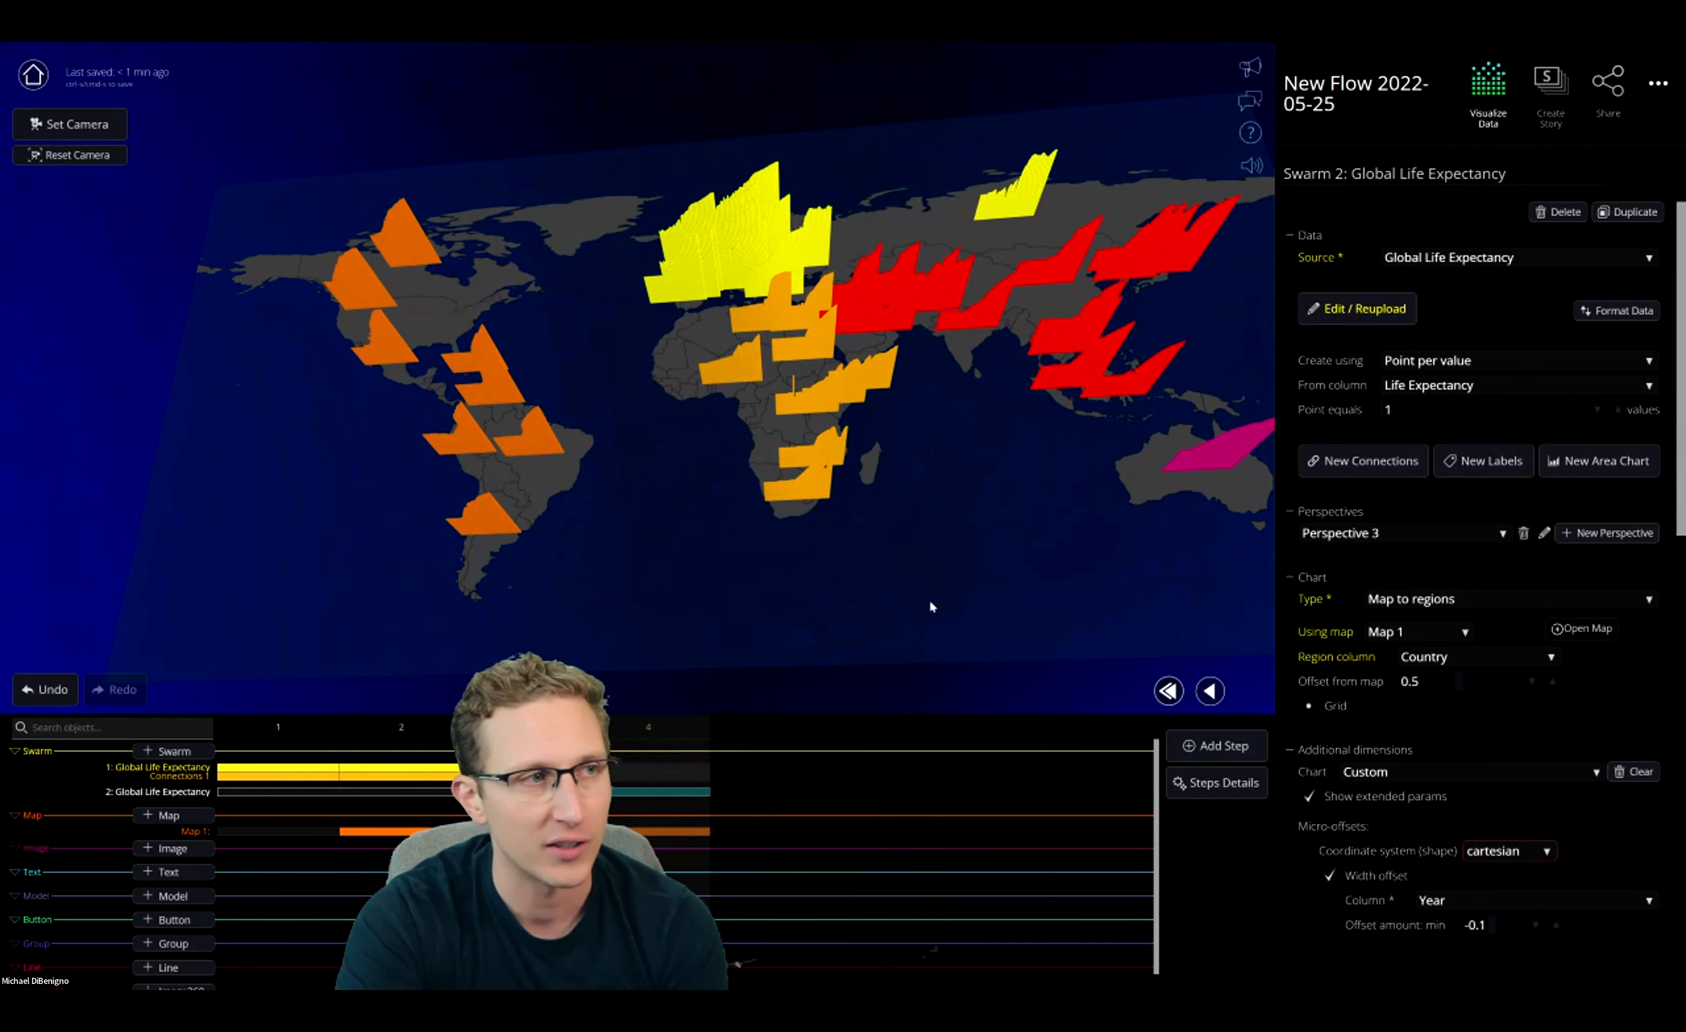
{"action": "scroll", "coordinate": [941, 601], "scroll_direction": "down", "scroll_amount": 2}
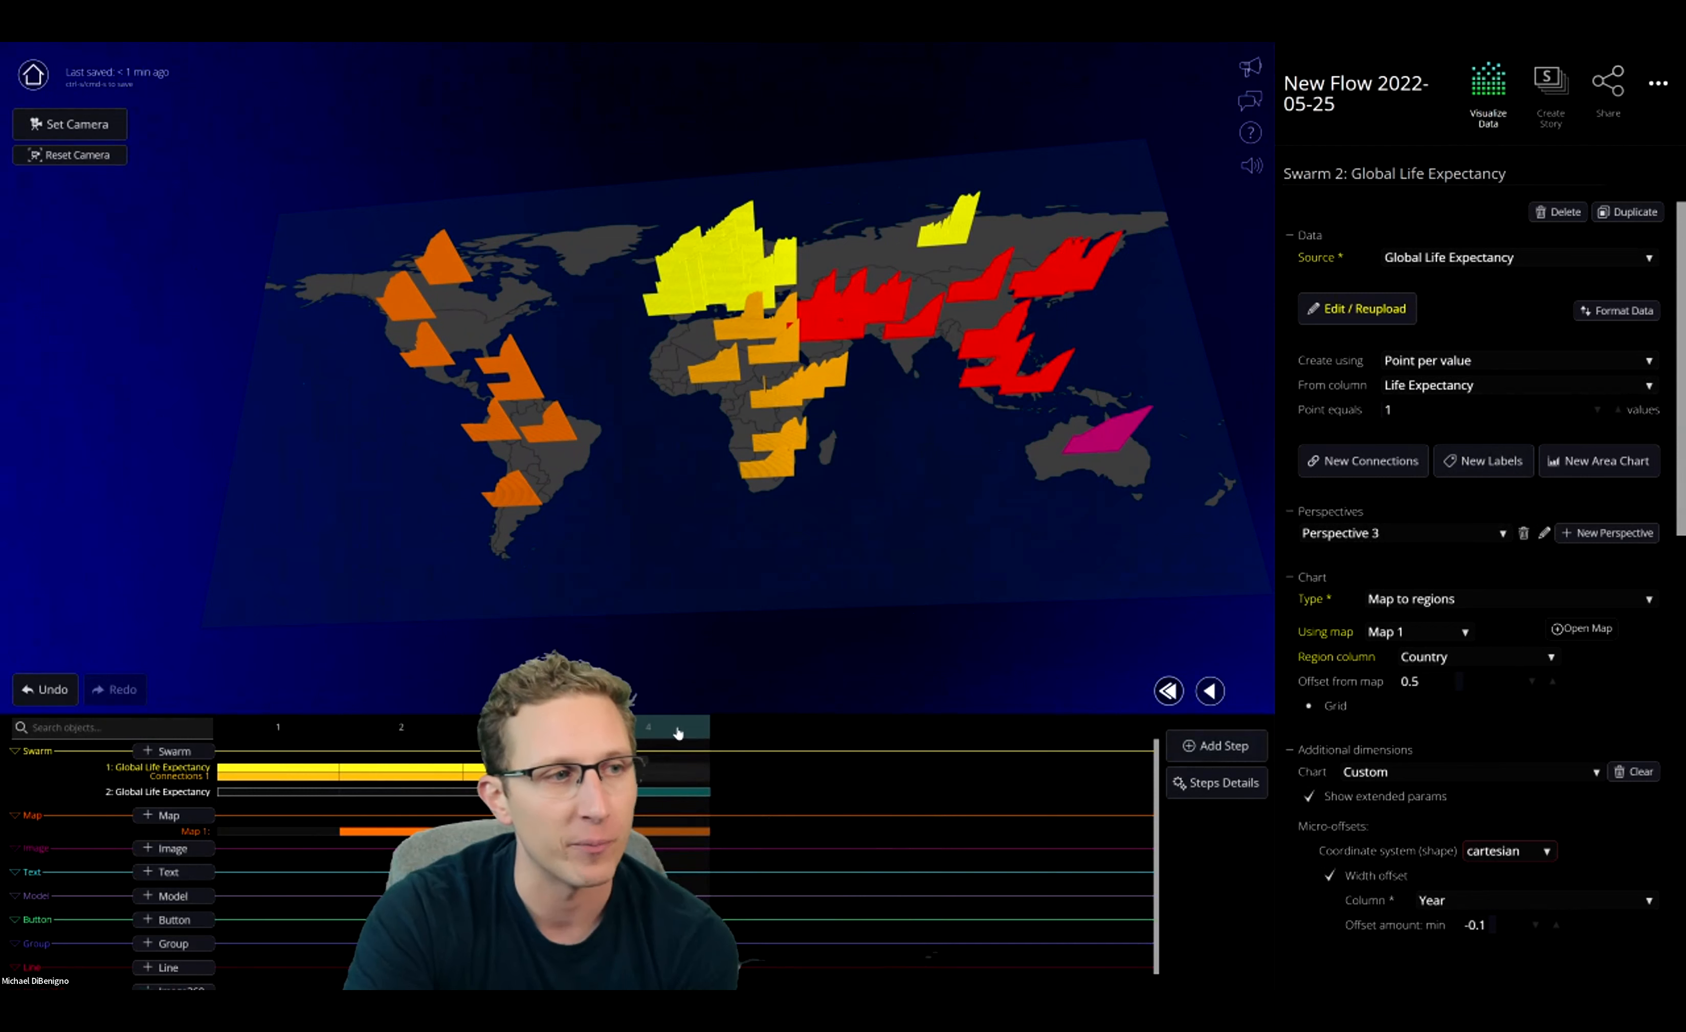
Add a duplicated fifth step, disabling Swarm 2 and enabling Swarm 1 in it
{"action": "left_click", "coordinate": [1194, 746]}
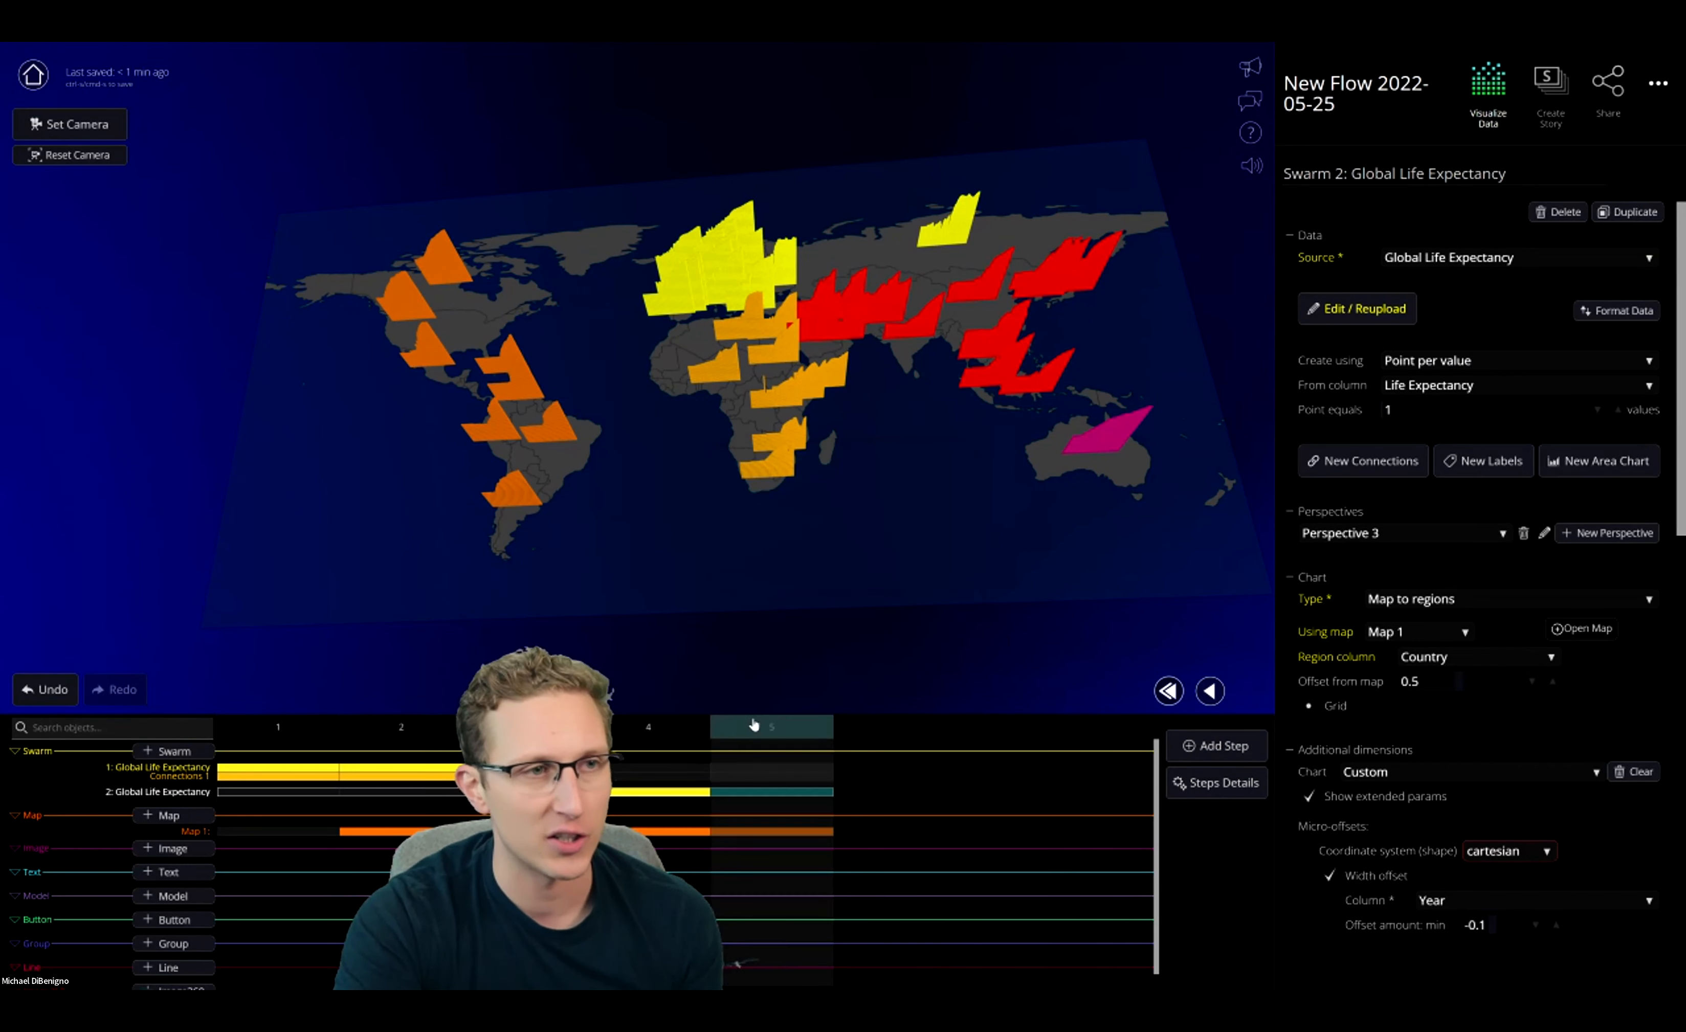
{"action": "left_click", "coordinate": [721, 793]}
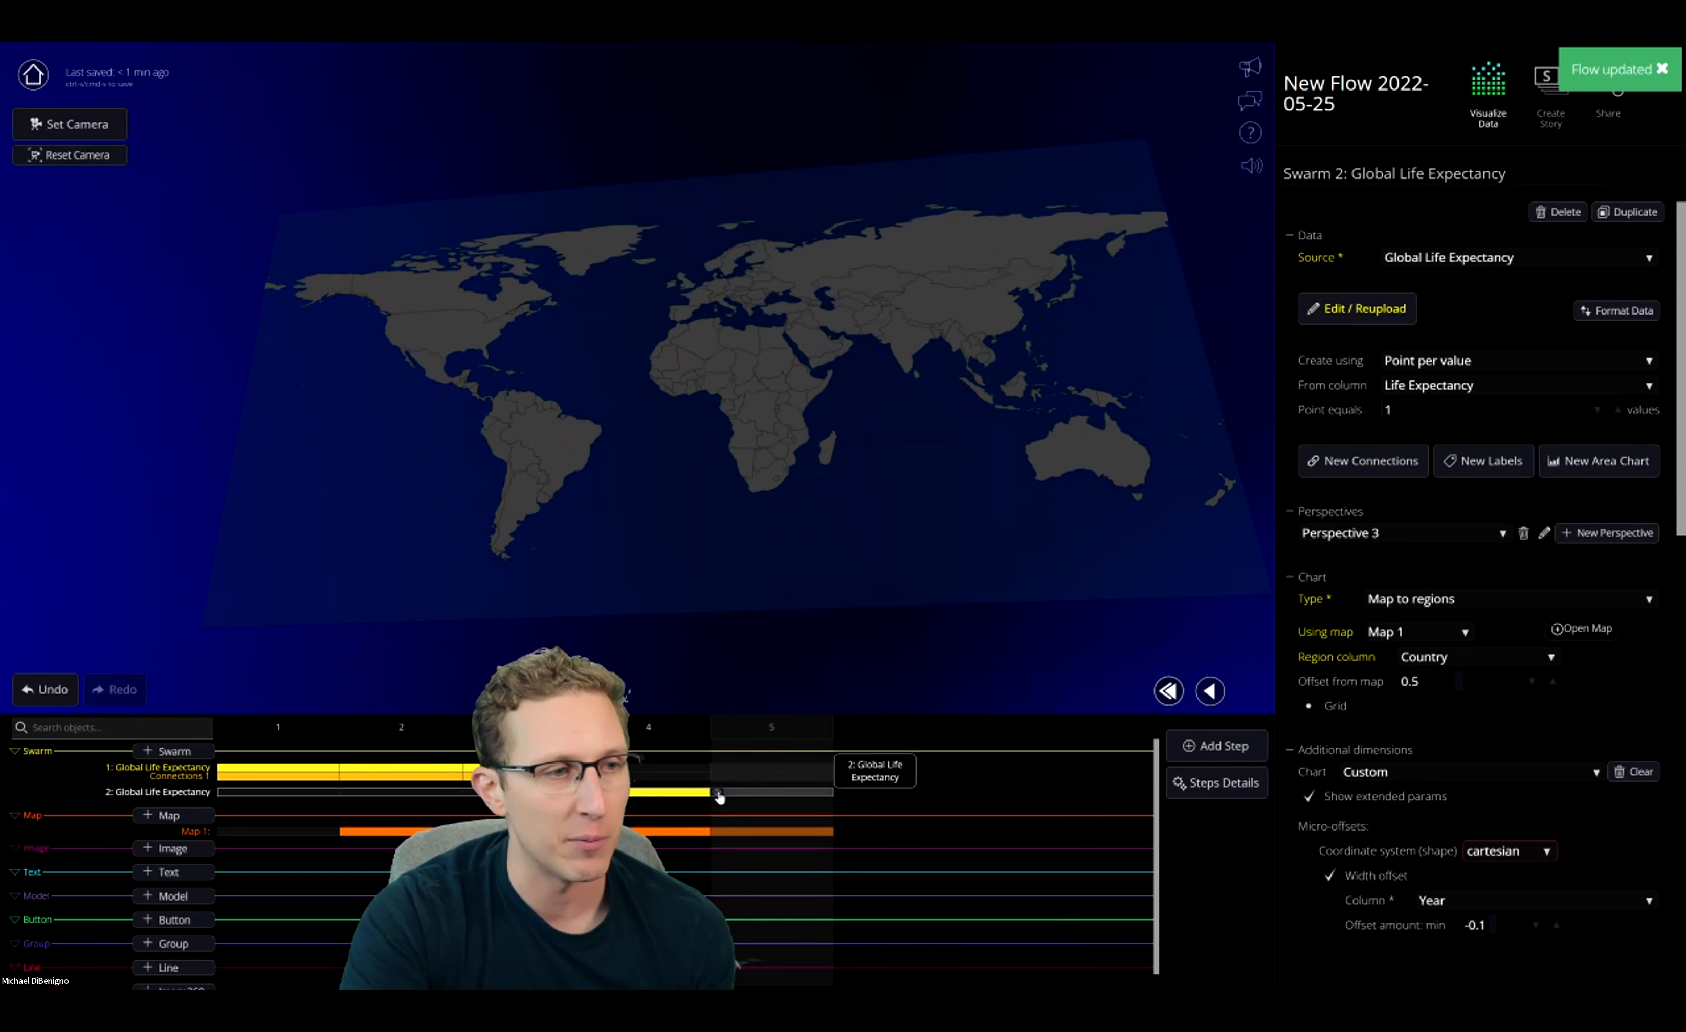
{"action": "left_click", "coordinate": [716, 770]}
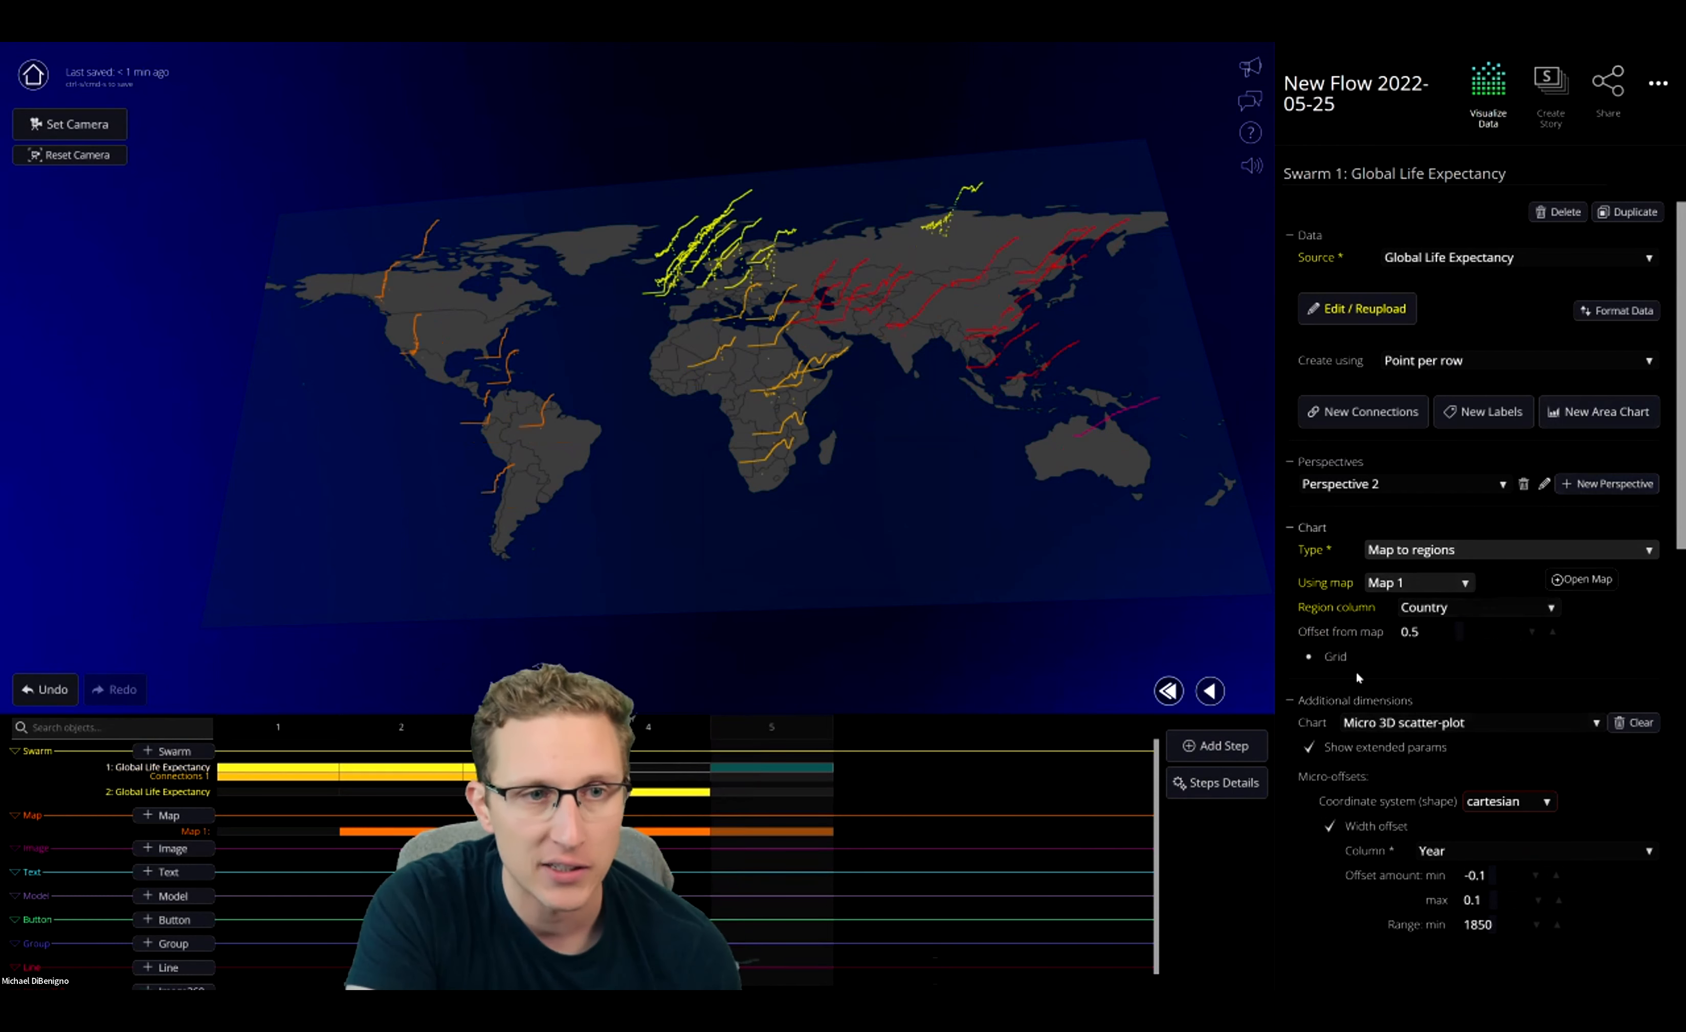
Turn off Swarm 1's width offset in the fifth step and set its height offset column to Year
{"action": "scroll", "coordinate": [1424, 573], "scroll_direction": "down", "scroll_amount": 3}
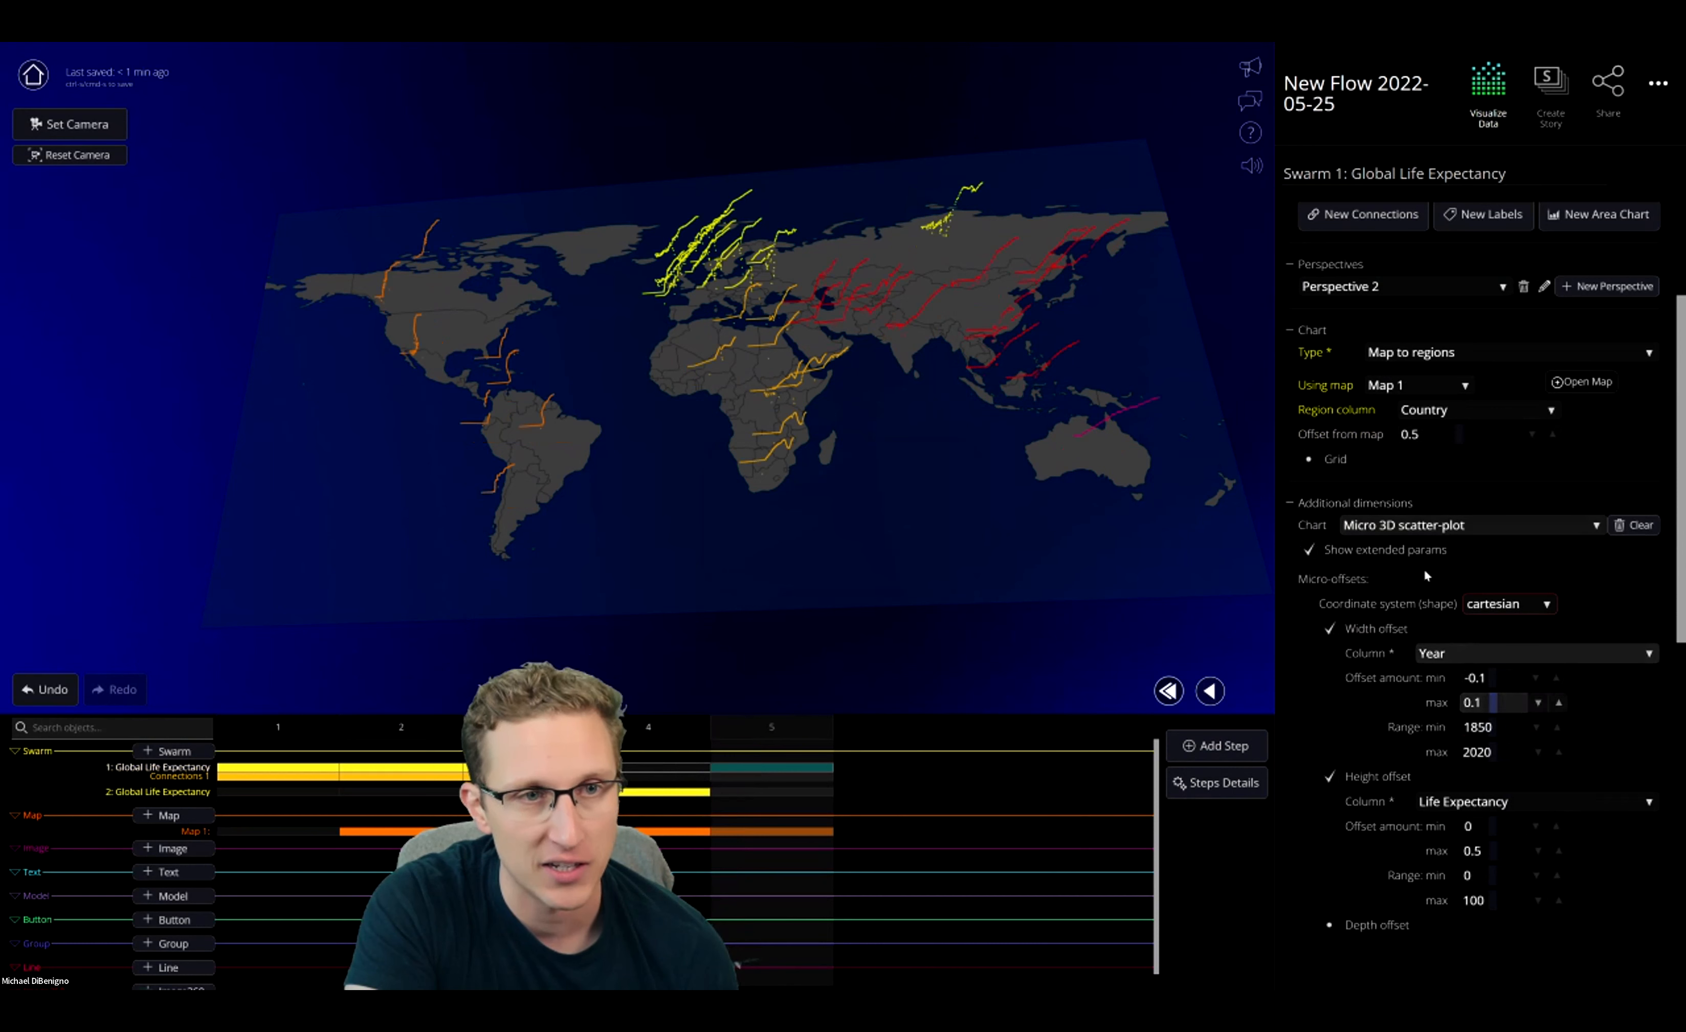
{"action": "left_click", "coordinate": [1329, 630]}
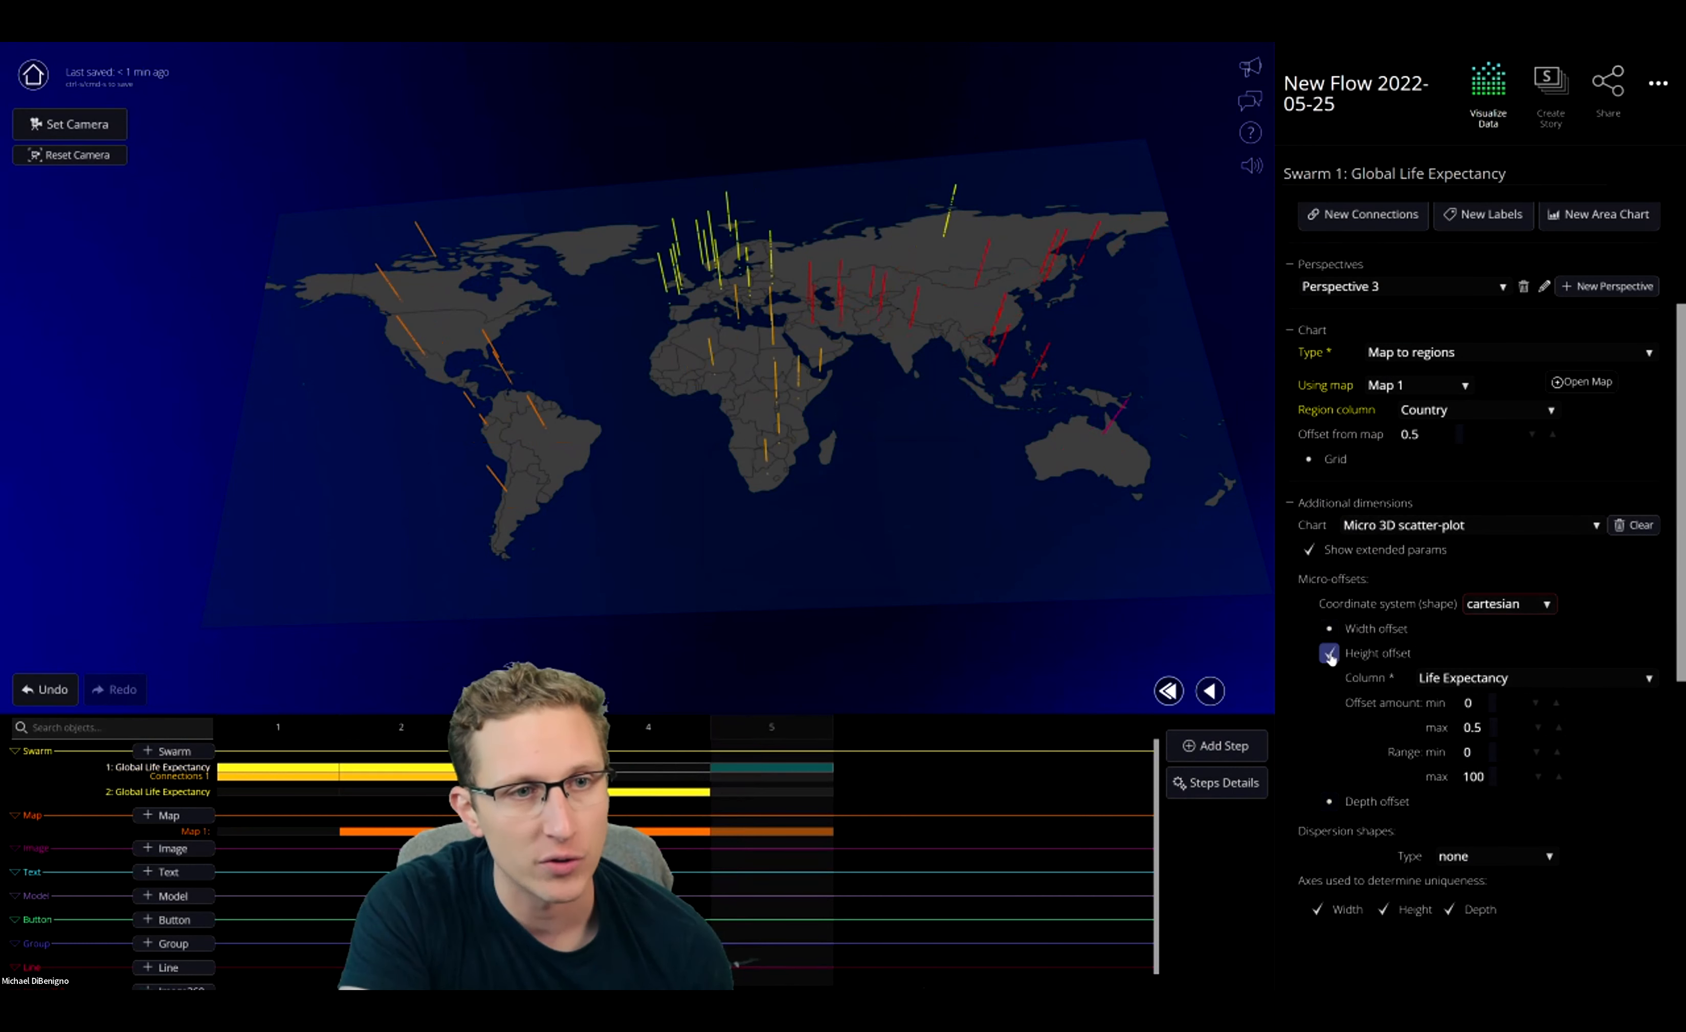
{"action": "left_click", "coordinate": [1462, 677]}
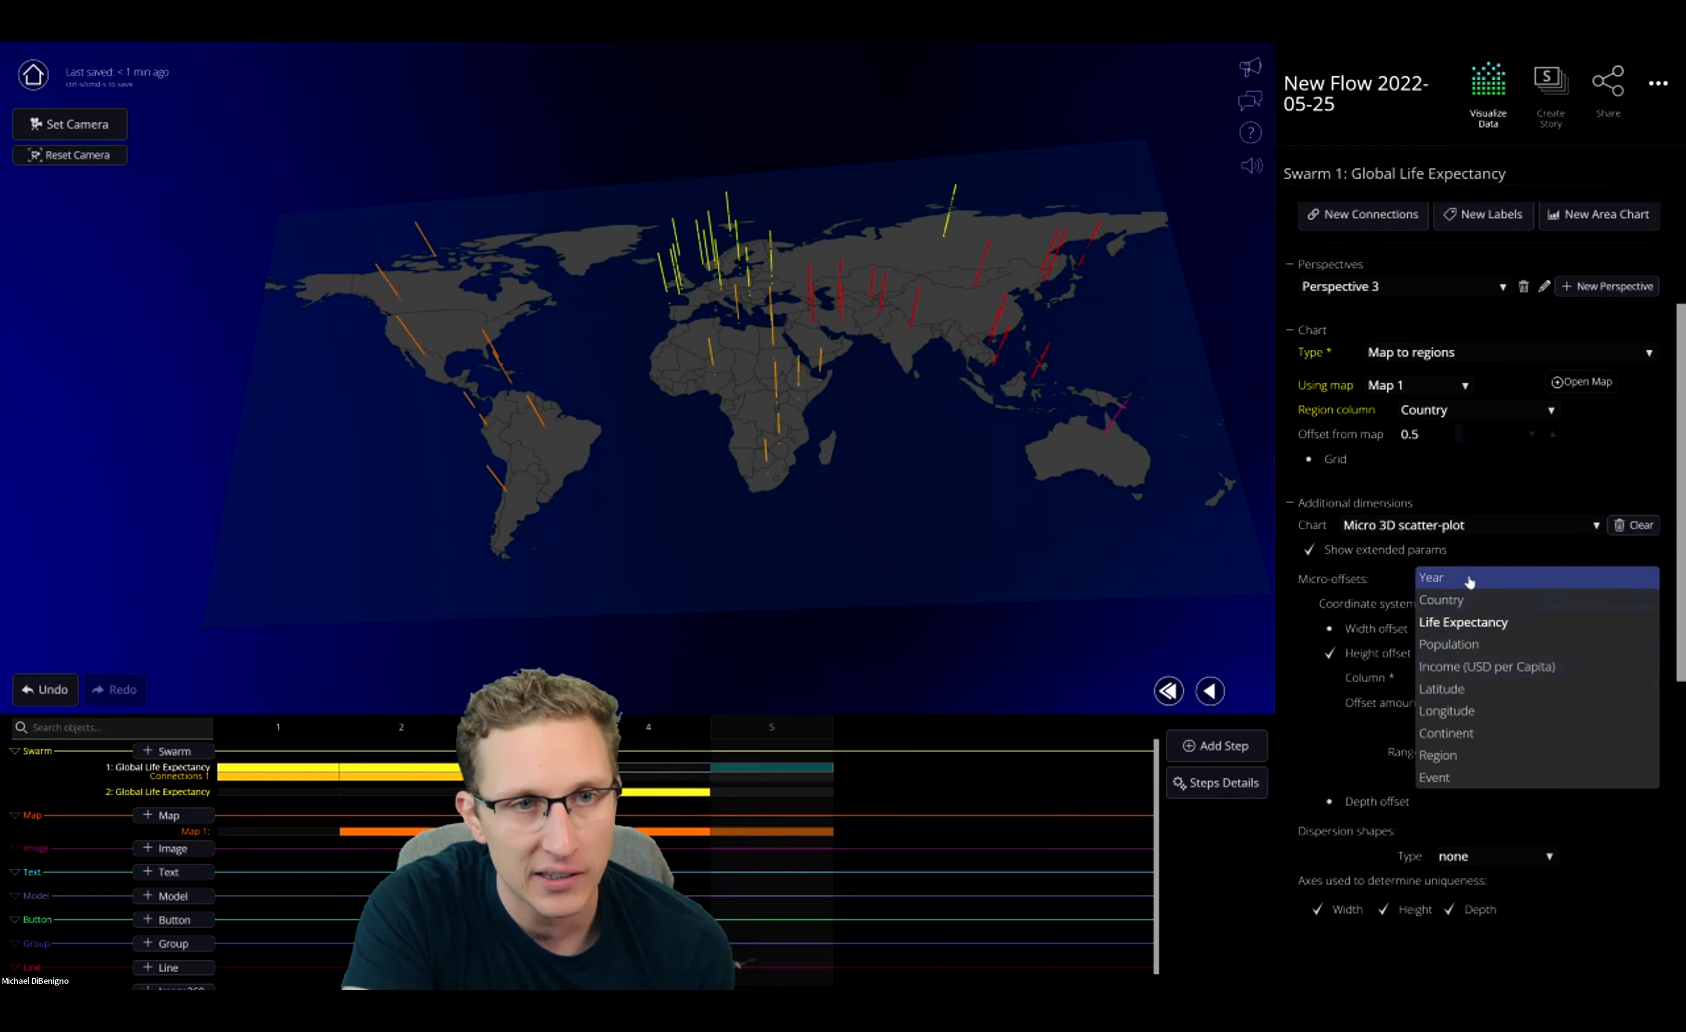
{"action": "left_click", "coordinate": [1465, 583]}
{"action": "left_click_drag", "start_coordinate": [1027, 599], "coordinate": [1368, 683]}
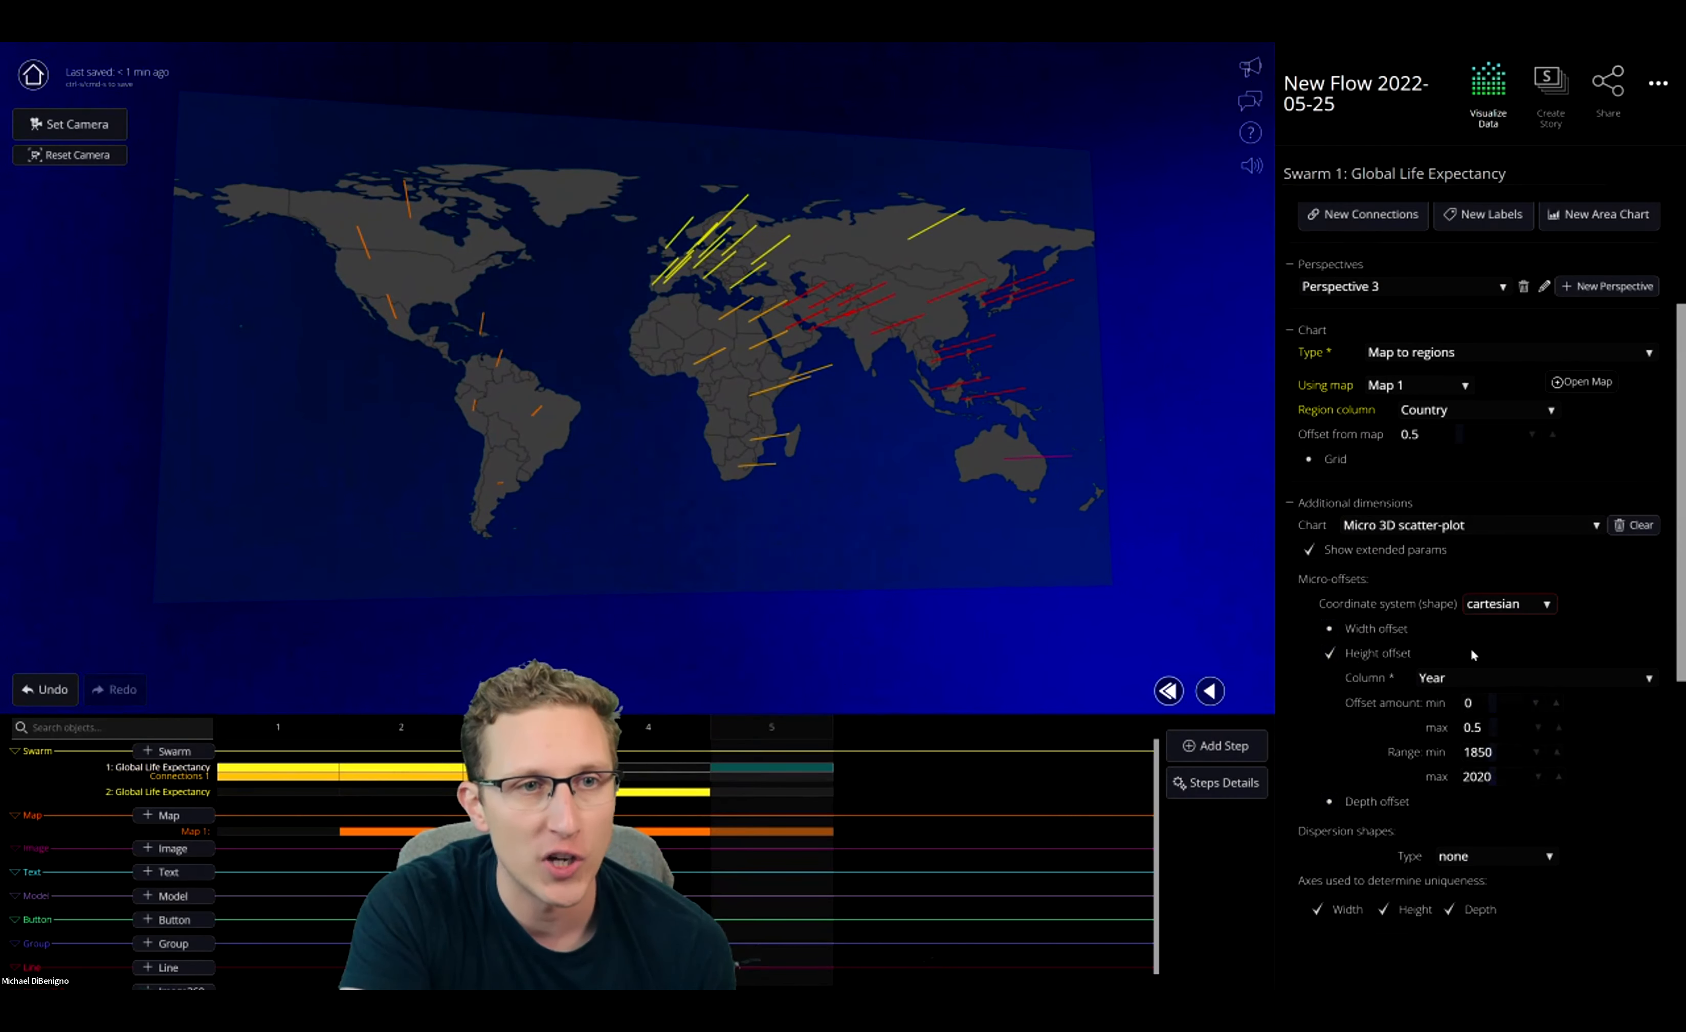
Size Swarm 1's points in the fifth step with scale values from the Life Expectancy column
{"action": "scroll", "coordinate": [1419, 636], "scroll_direction": "down", "scroll_amount": 7}
{"action": "left_click", "coordinate": [1425, 603]}
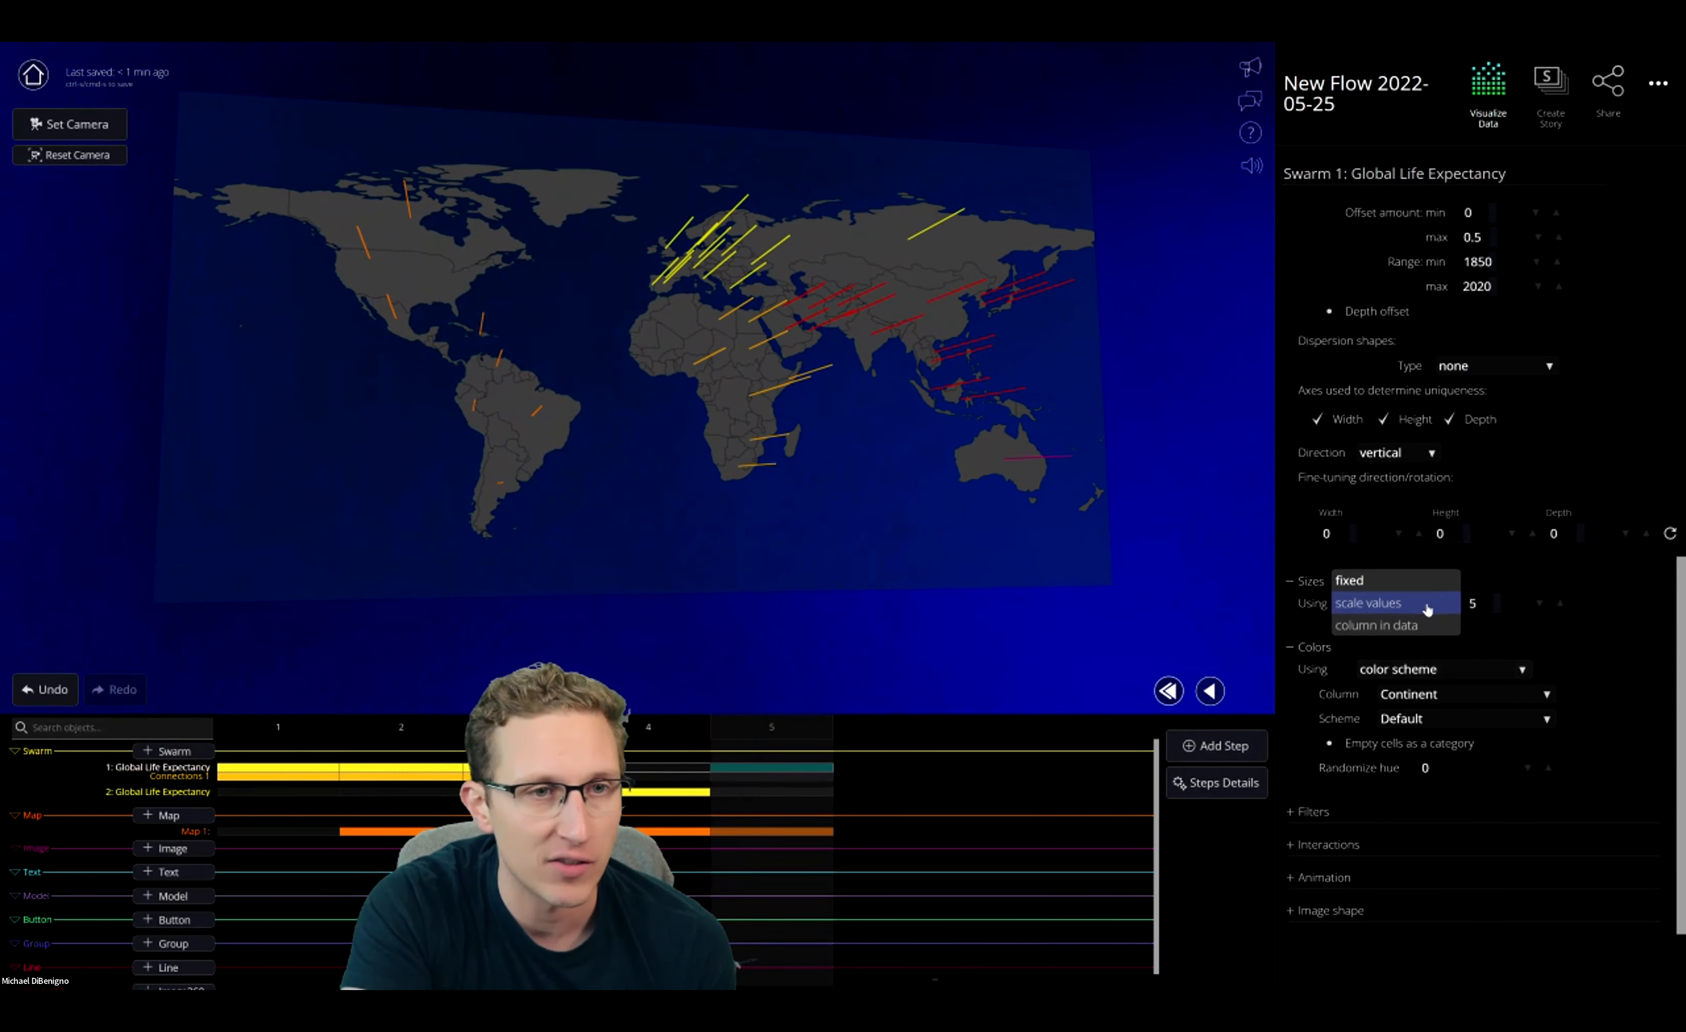
{"action": "left_click", "coordinate": [1416, 603]}
{"action": "left_click", "coordinate": [1453, 626]}
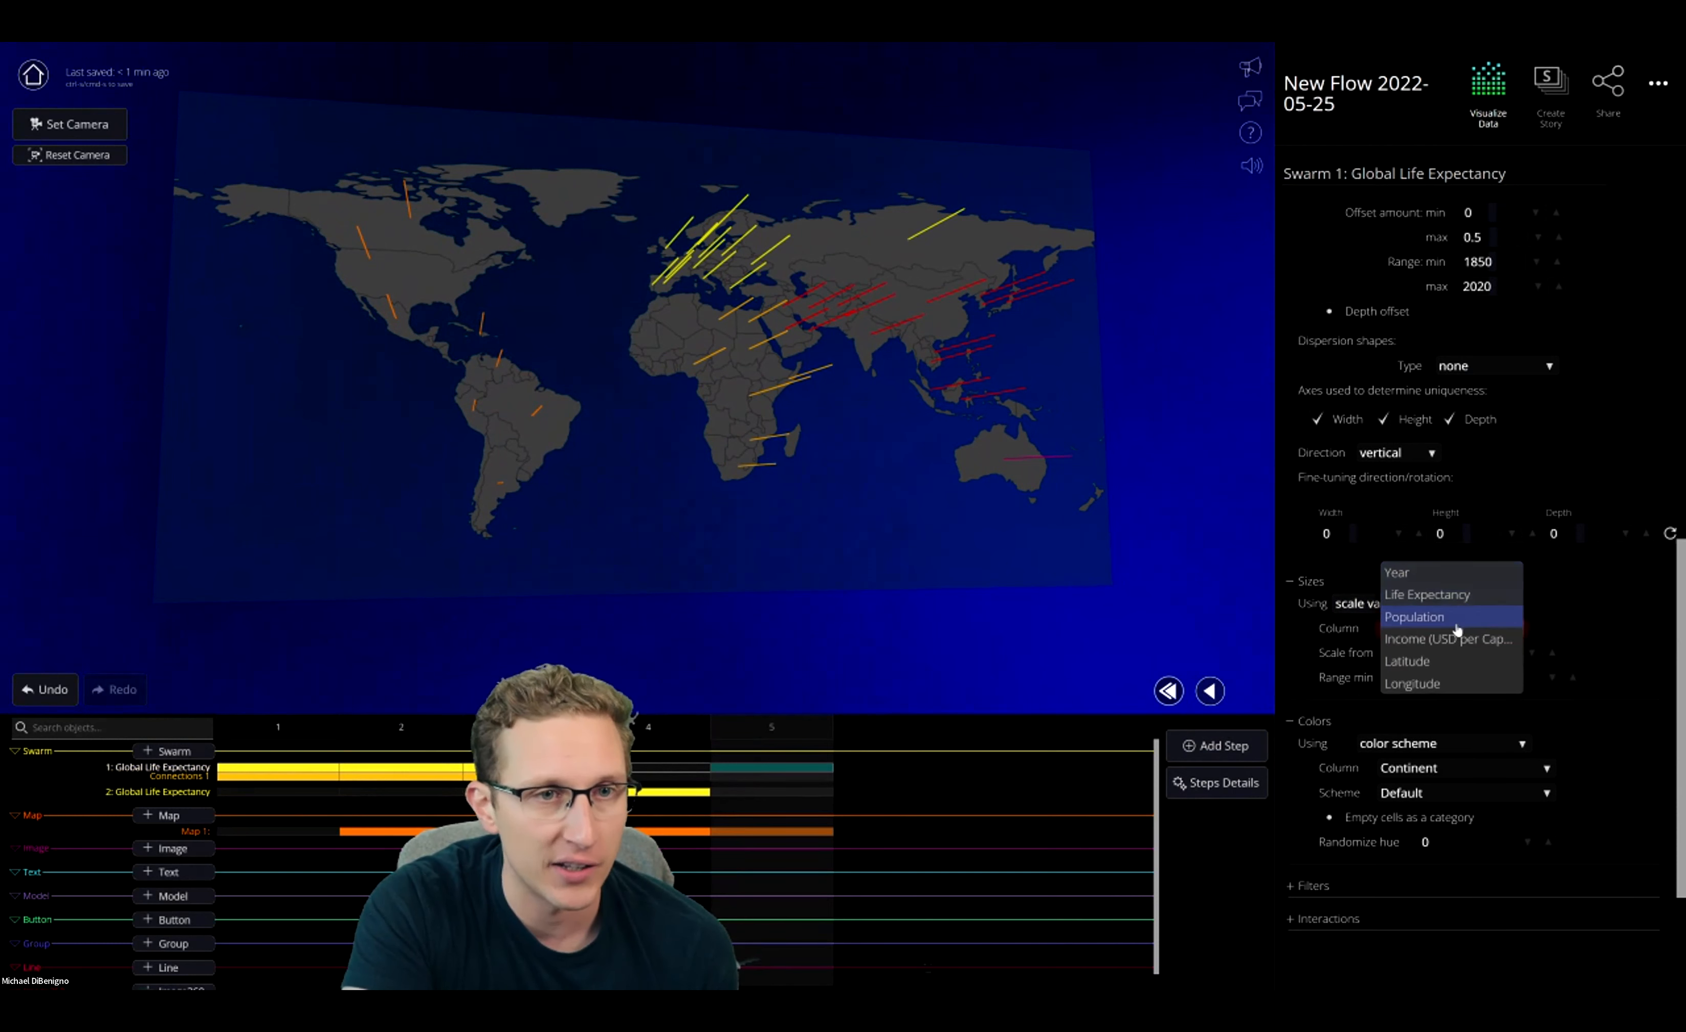
{"action": "left_click", "coordinate": [1441, 596]}
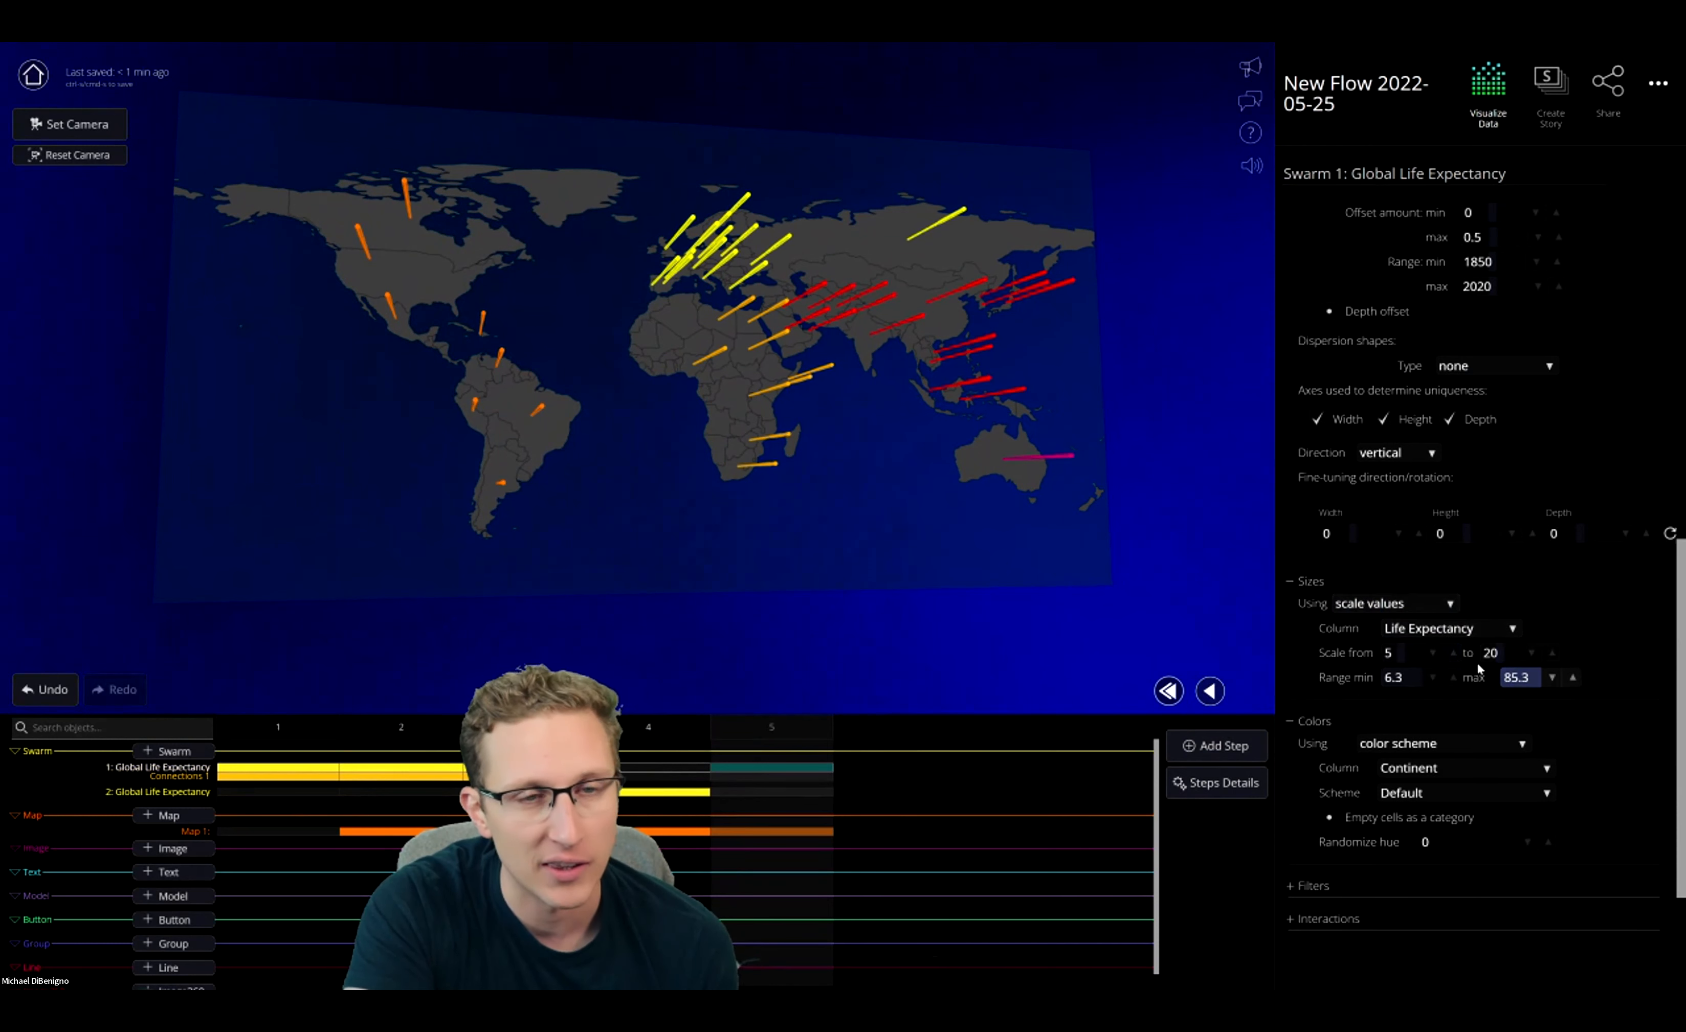
Set the size scale of Swarm 1's points from 2 to 30
{"action": "left_click", "coordinate": [1534, 651]}
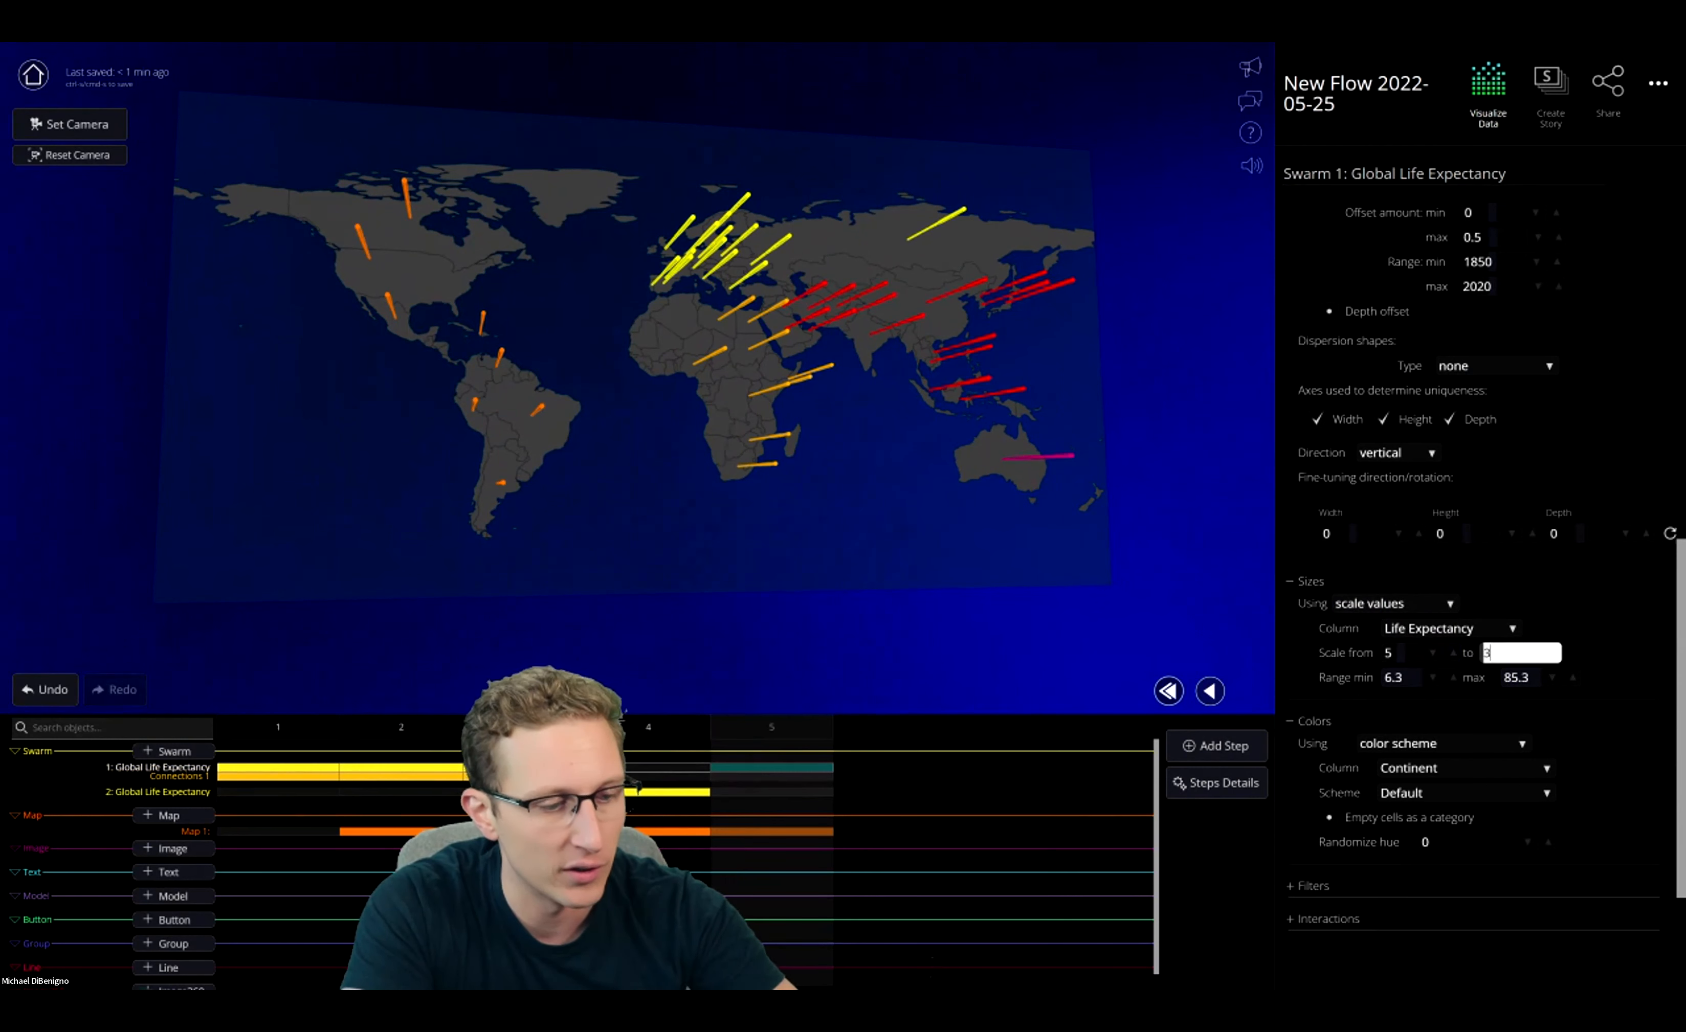
{"action": "left_click", "coordinate": [1585, 653]}
{"action": "left_click_drag", "start_coordinate": [904, 535], "coordinate": [585, 545]}
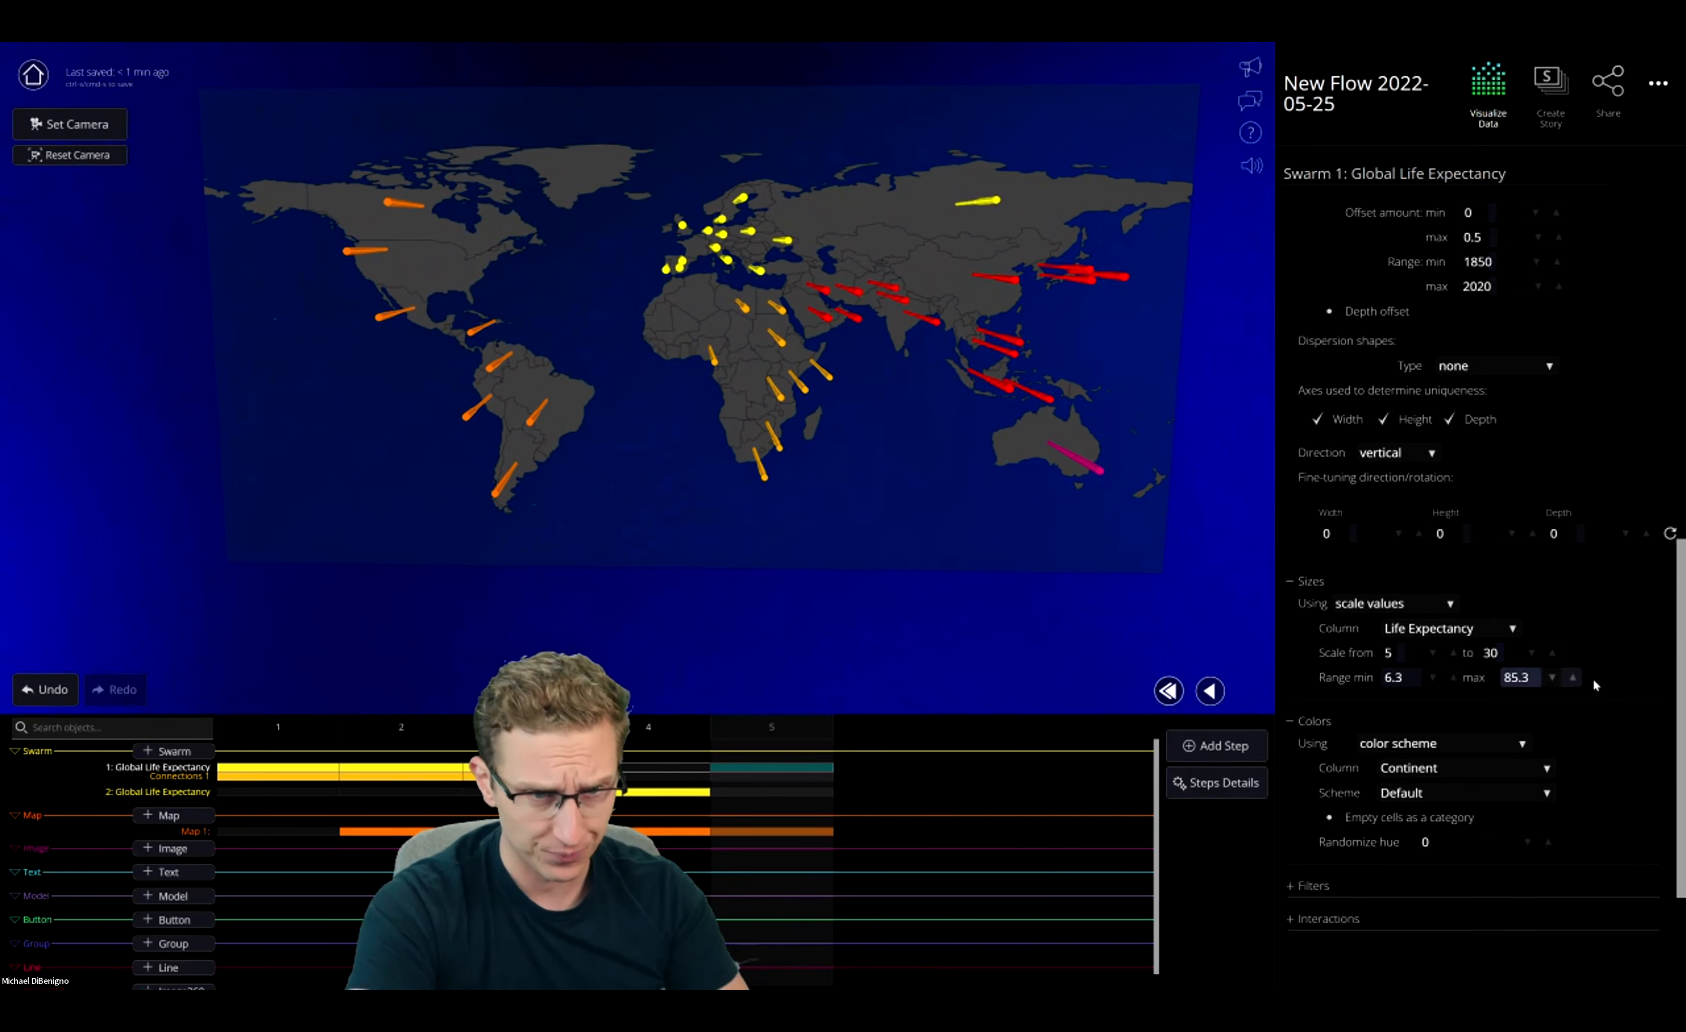
{"action": "left_click", "coordinate": [1405, 652]}
{"action": "type", "text": "2"}
{"action": "left_click_drag", "start_coordinate": [890, 600], "coordinate": [595, 599]}
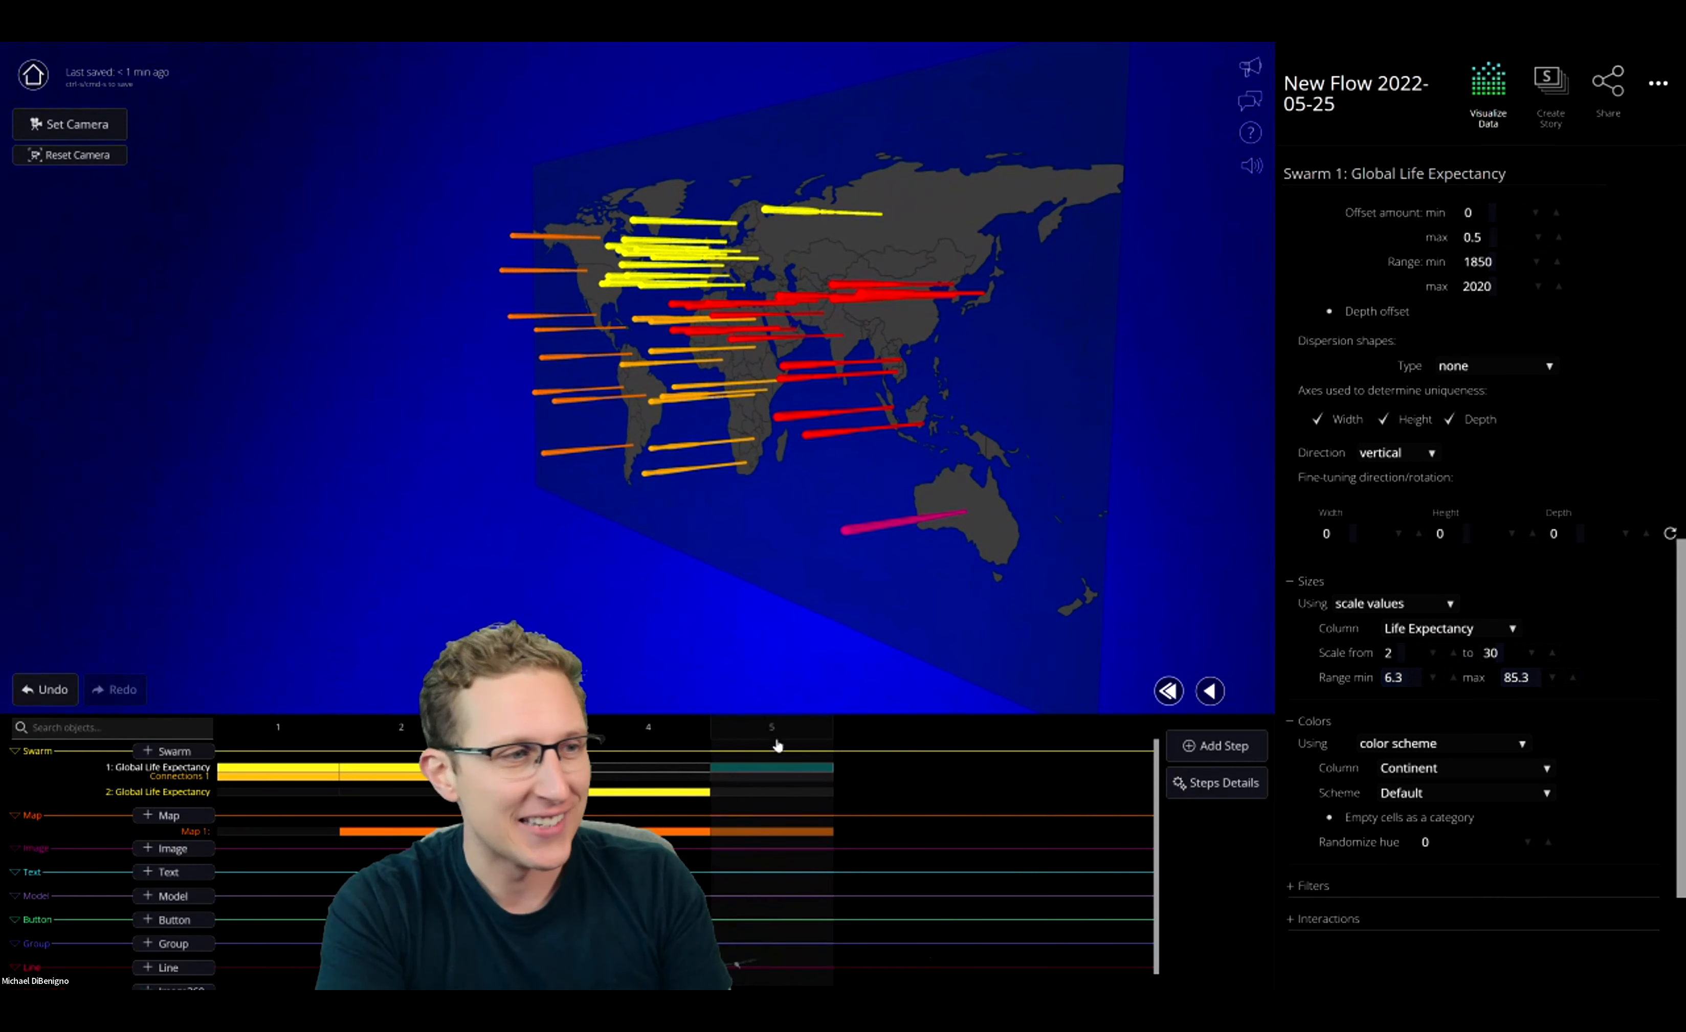
Open Connections 1 in the fifth step and add a sixth step by duplicating the current one
{"action": "left_click", "coordinate": [720, 779]}
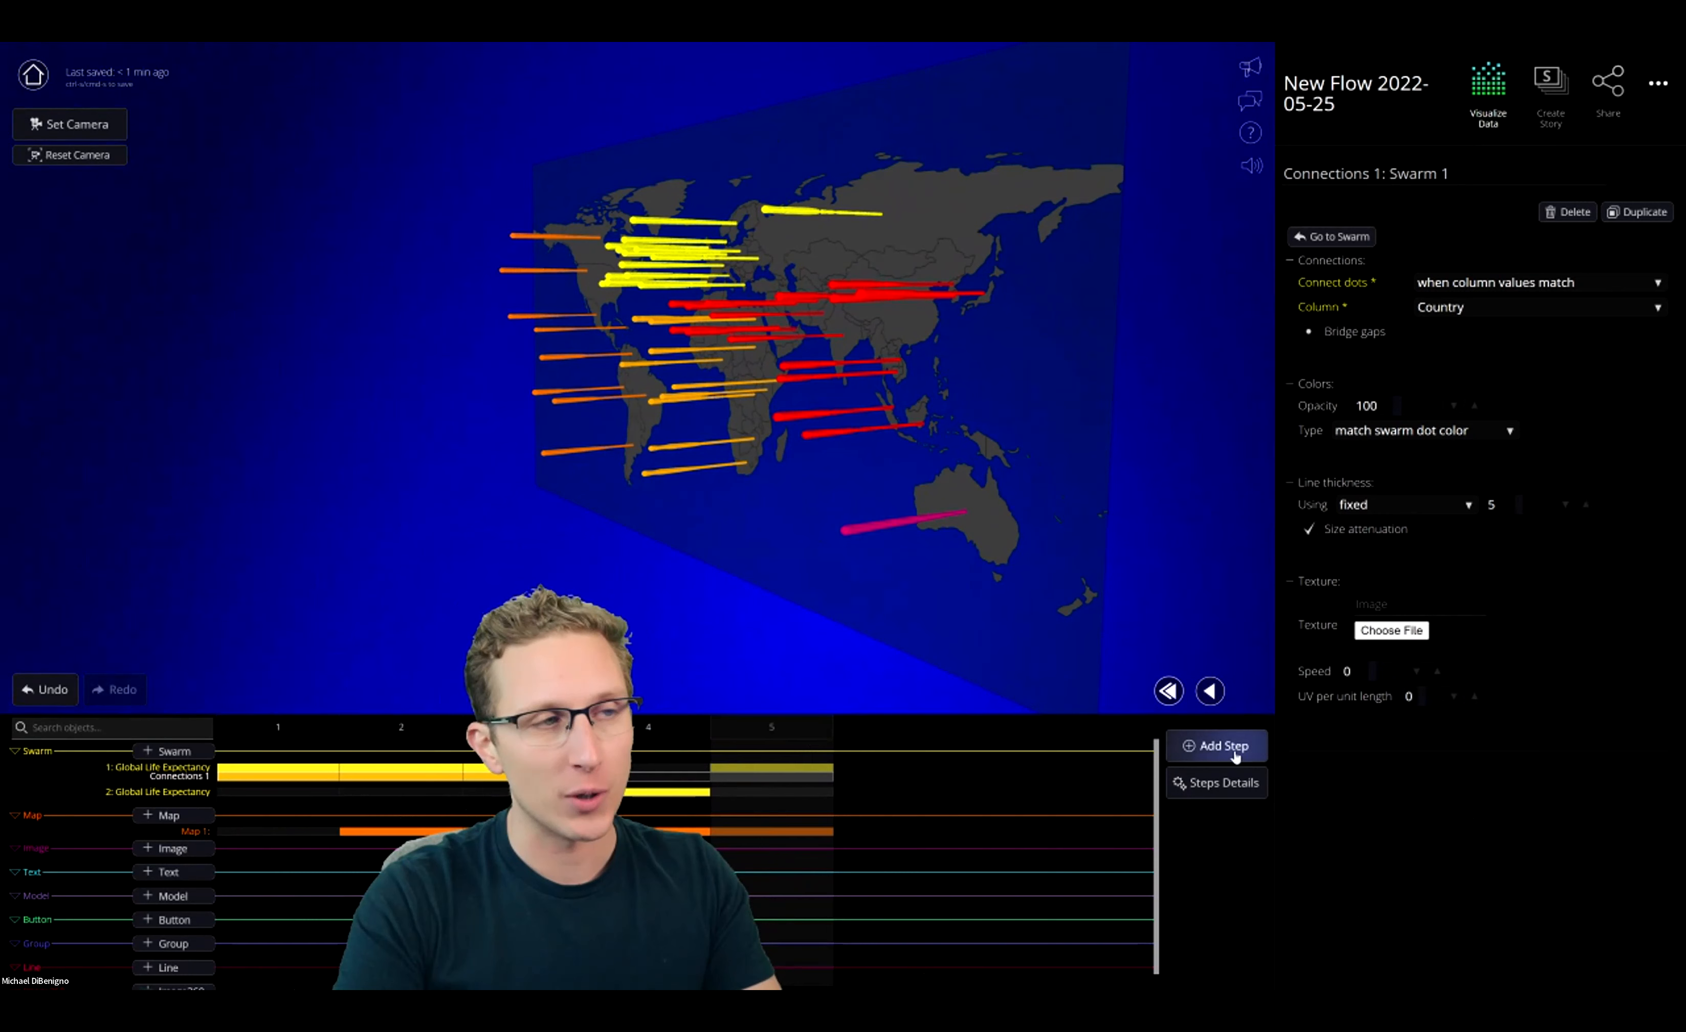
{"action": "left_click", "coordinate": [1208, 745]}
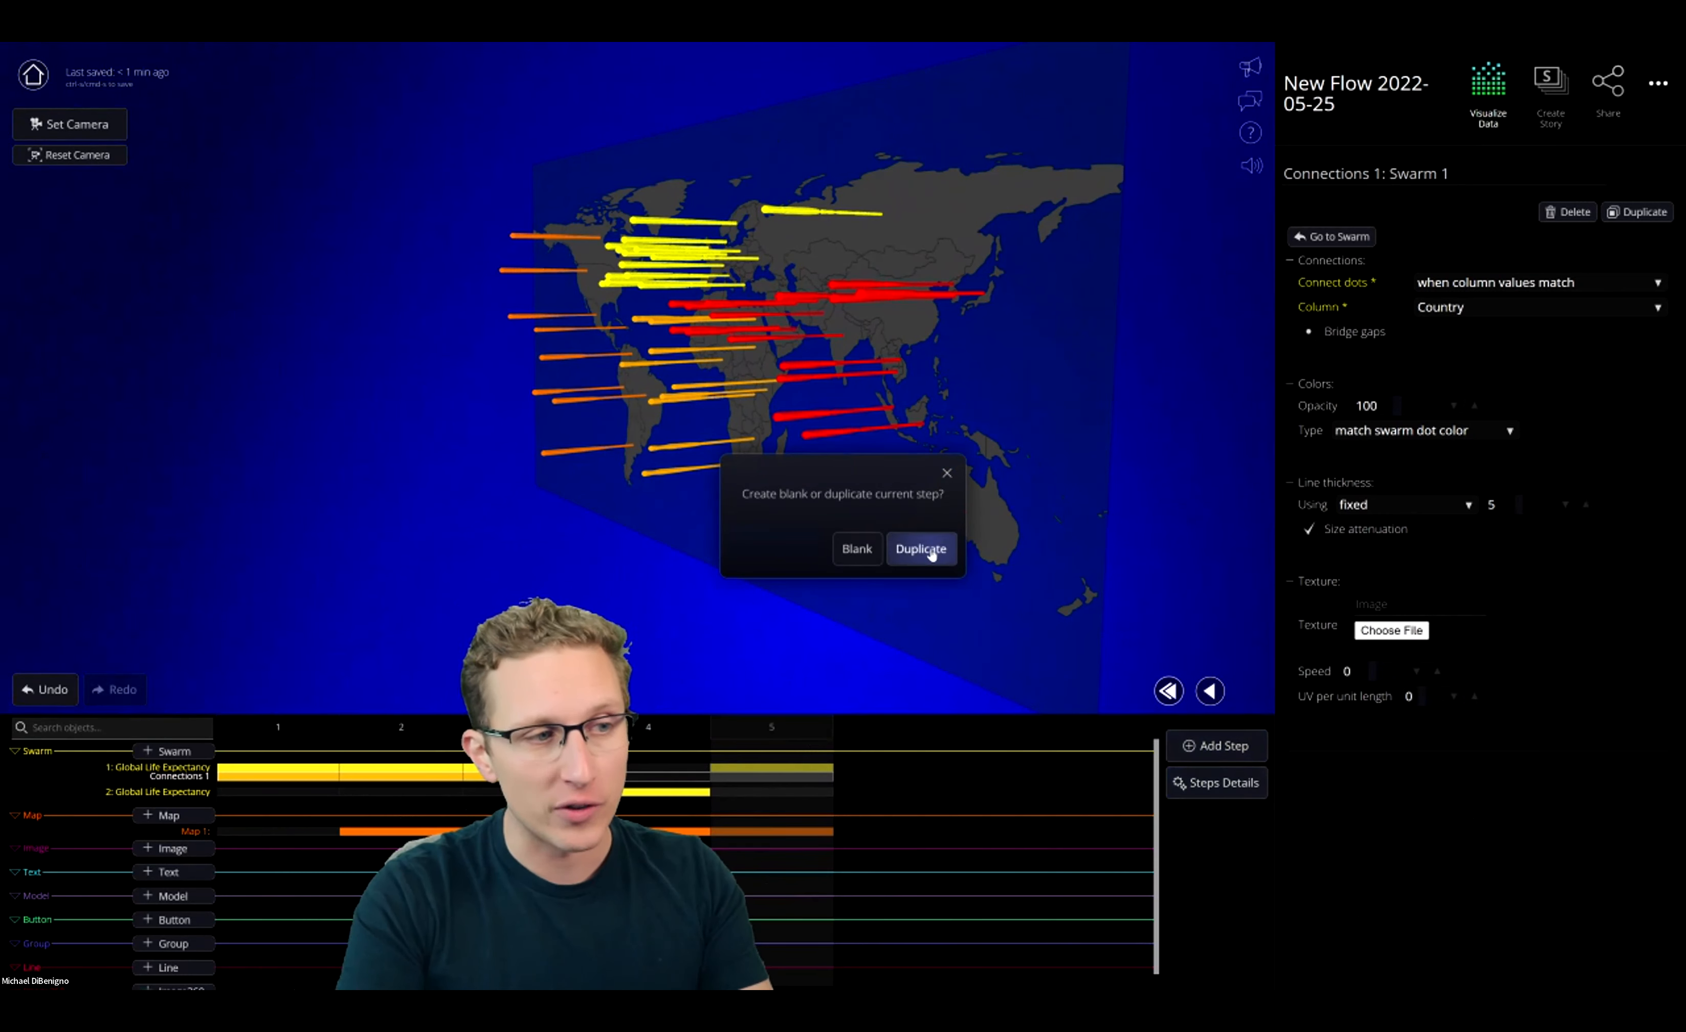
{"action": "left_click", "coordinate": [928, 553]}
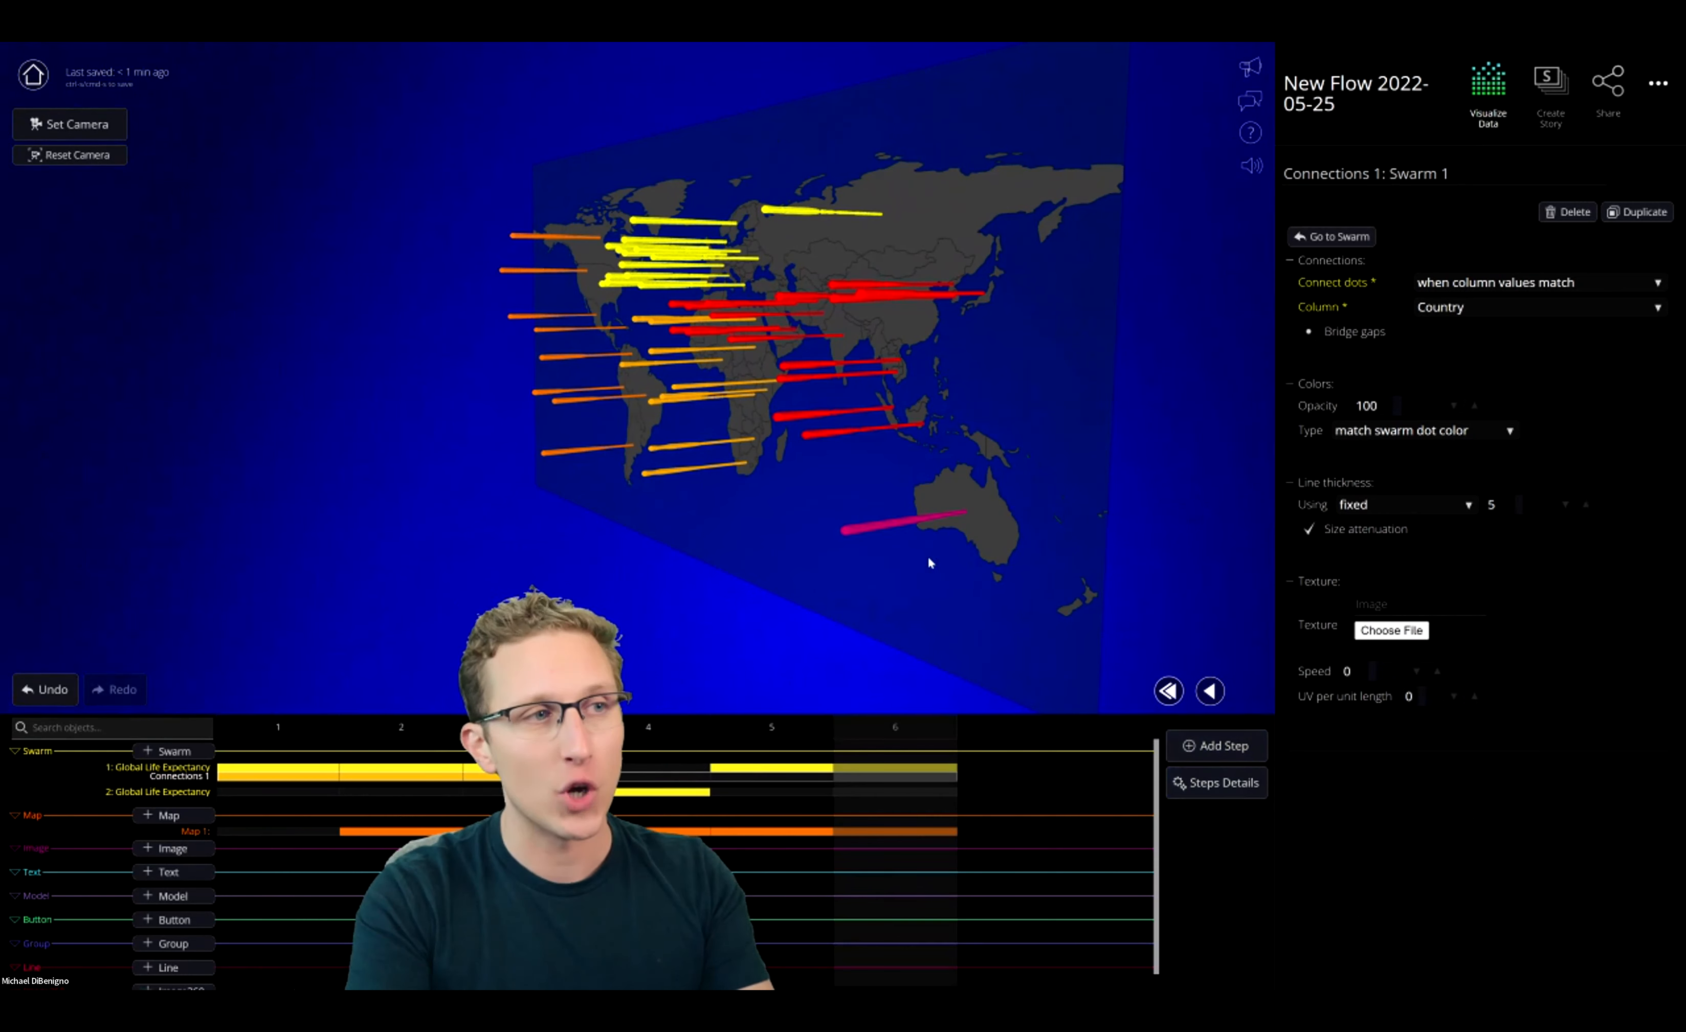
{"action": "left_click_drag", "start_coordinate": [792, 589], "coordinate": [947, 586]}
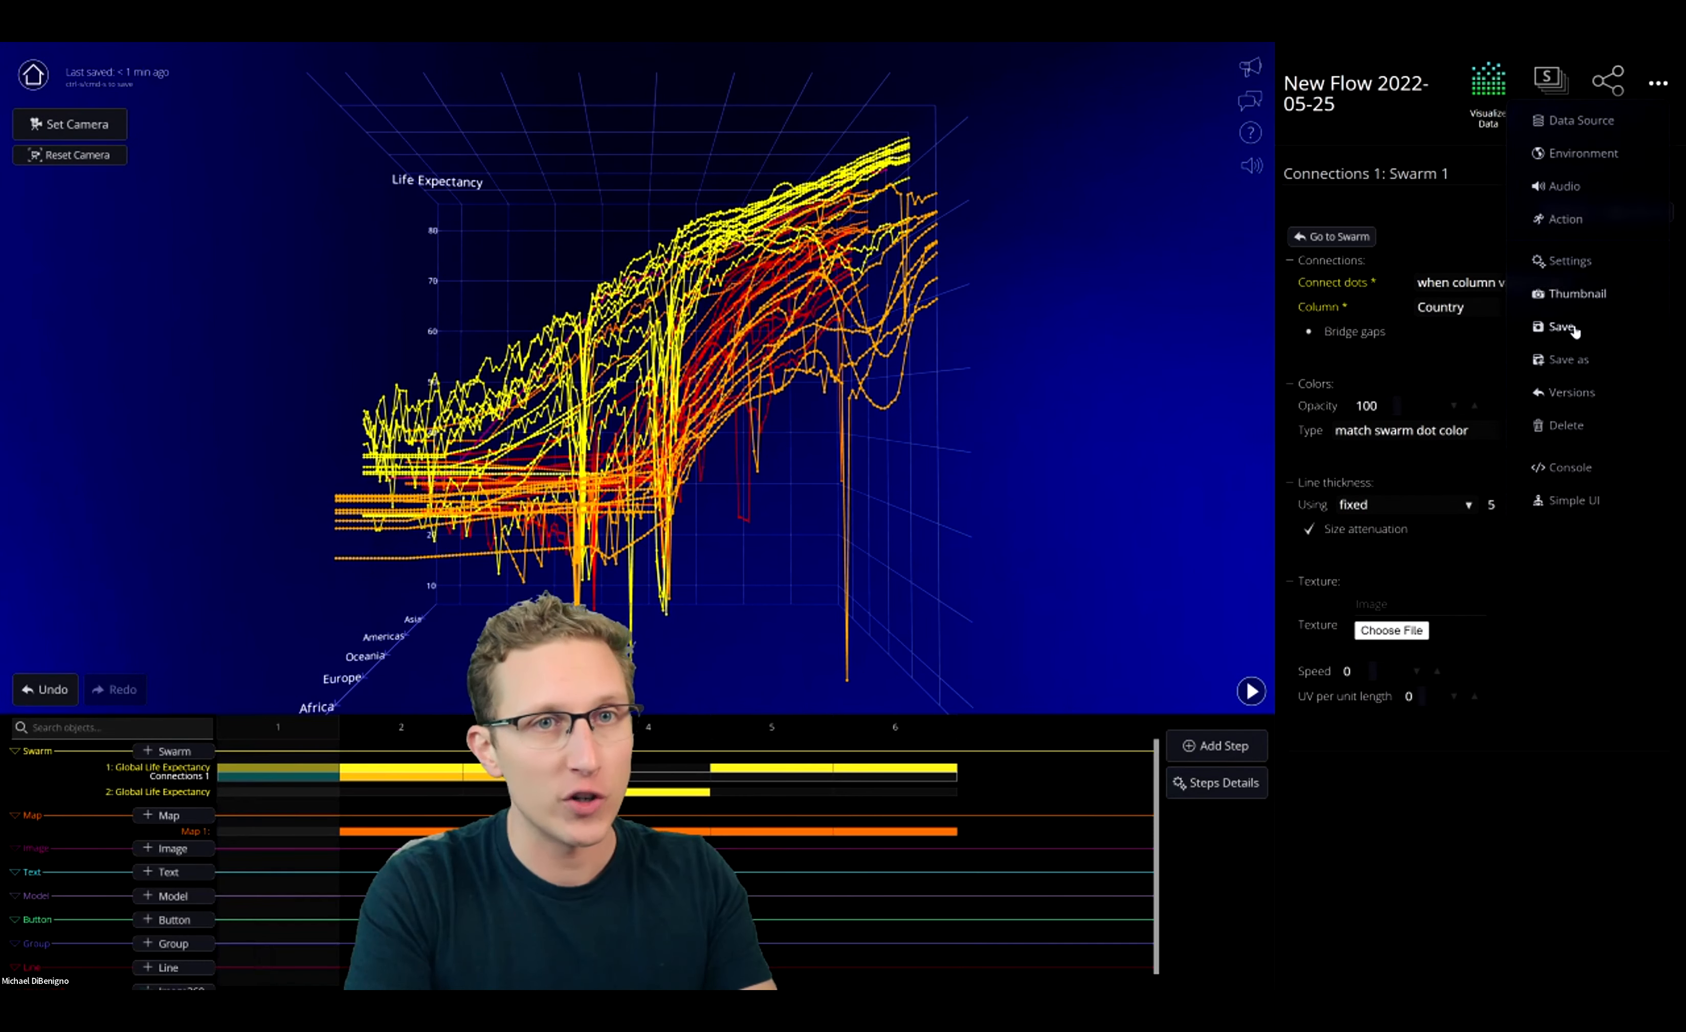
Duplicate the first step with its 3D line chart rotated and seen from farther away
{"action": "left_click_drag", "start_coordinate": [828, 530], "coordinate": [977, 546]}
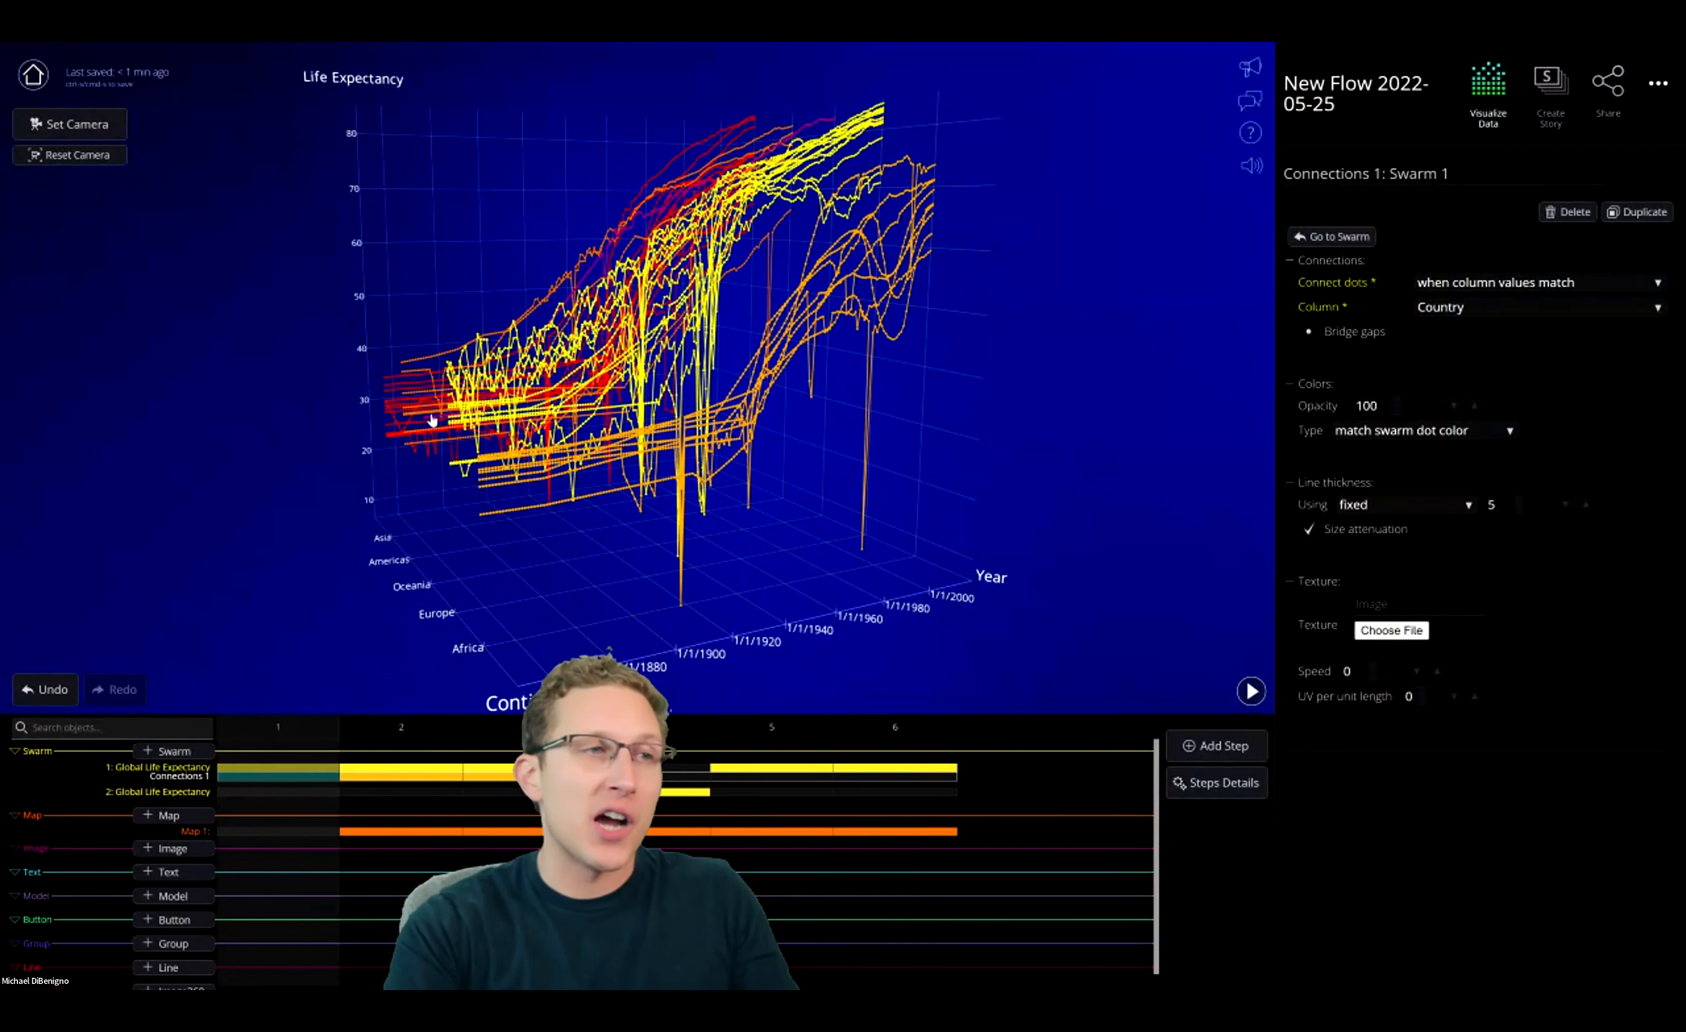
{"action": "scroll", "coordinate": [340, 527], "scroll_direction": "down", "scroll_amount": 3}
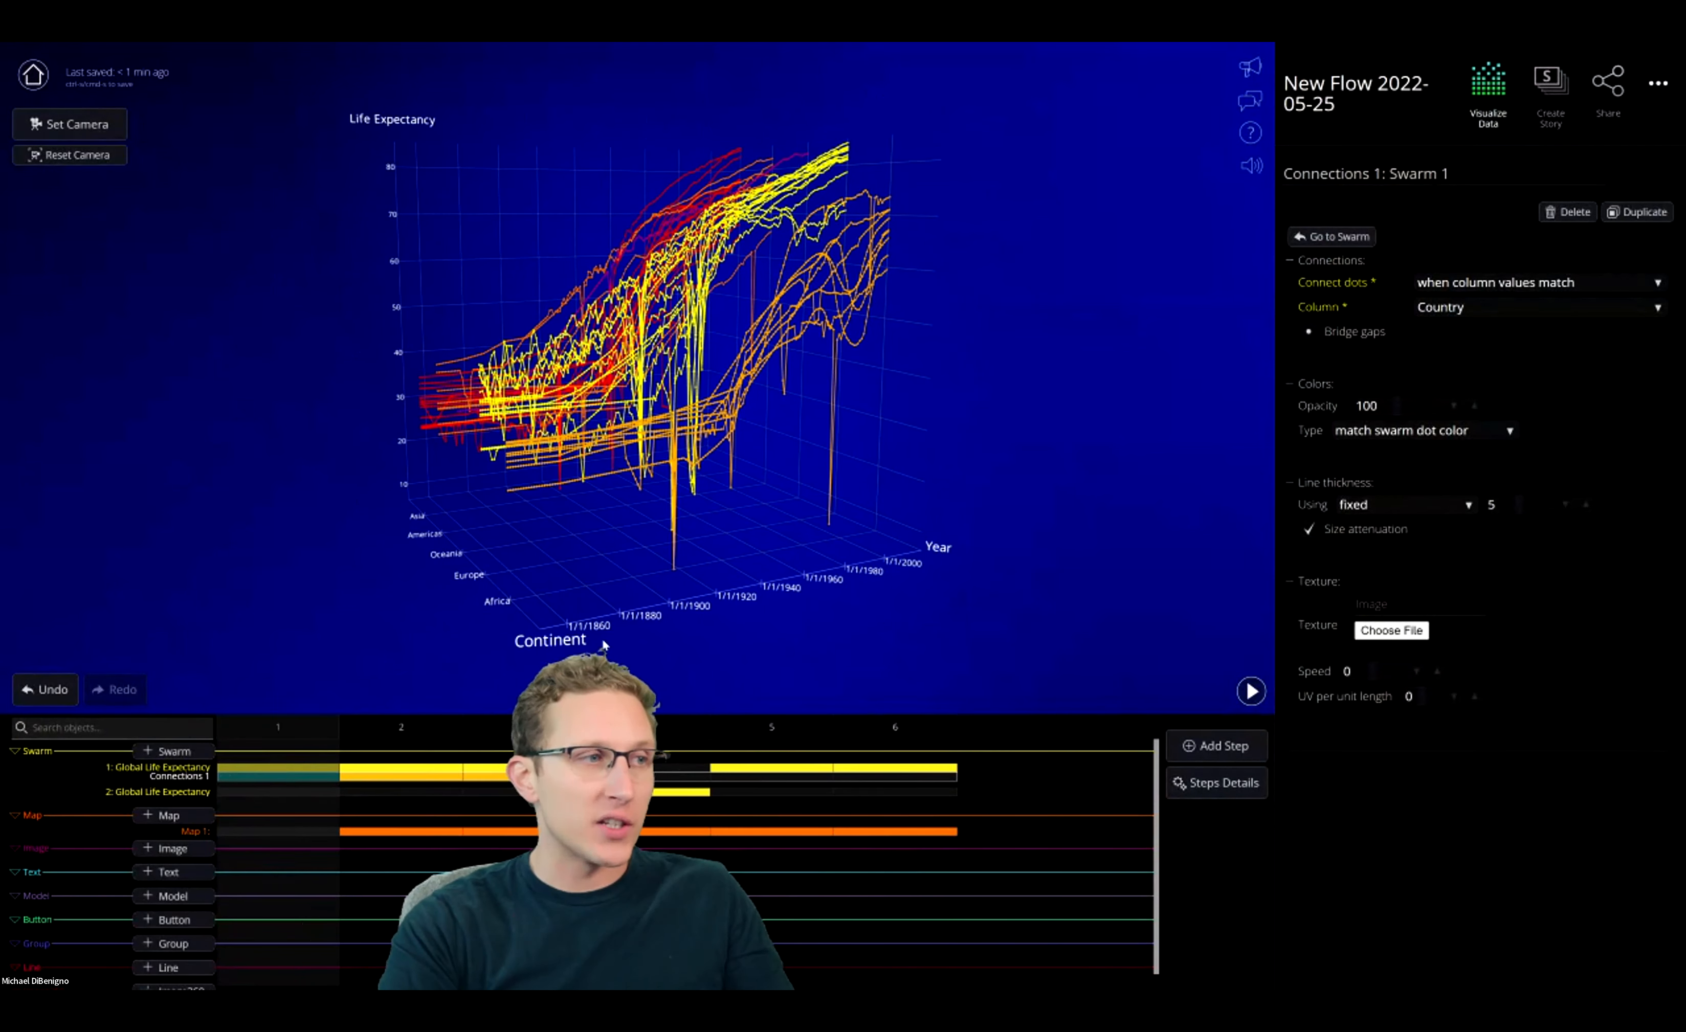
{"action": "left_click", "coordinate": [1221, 746]}
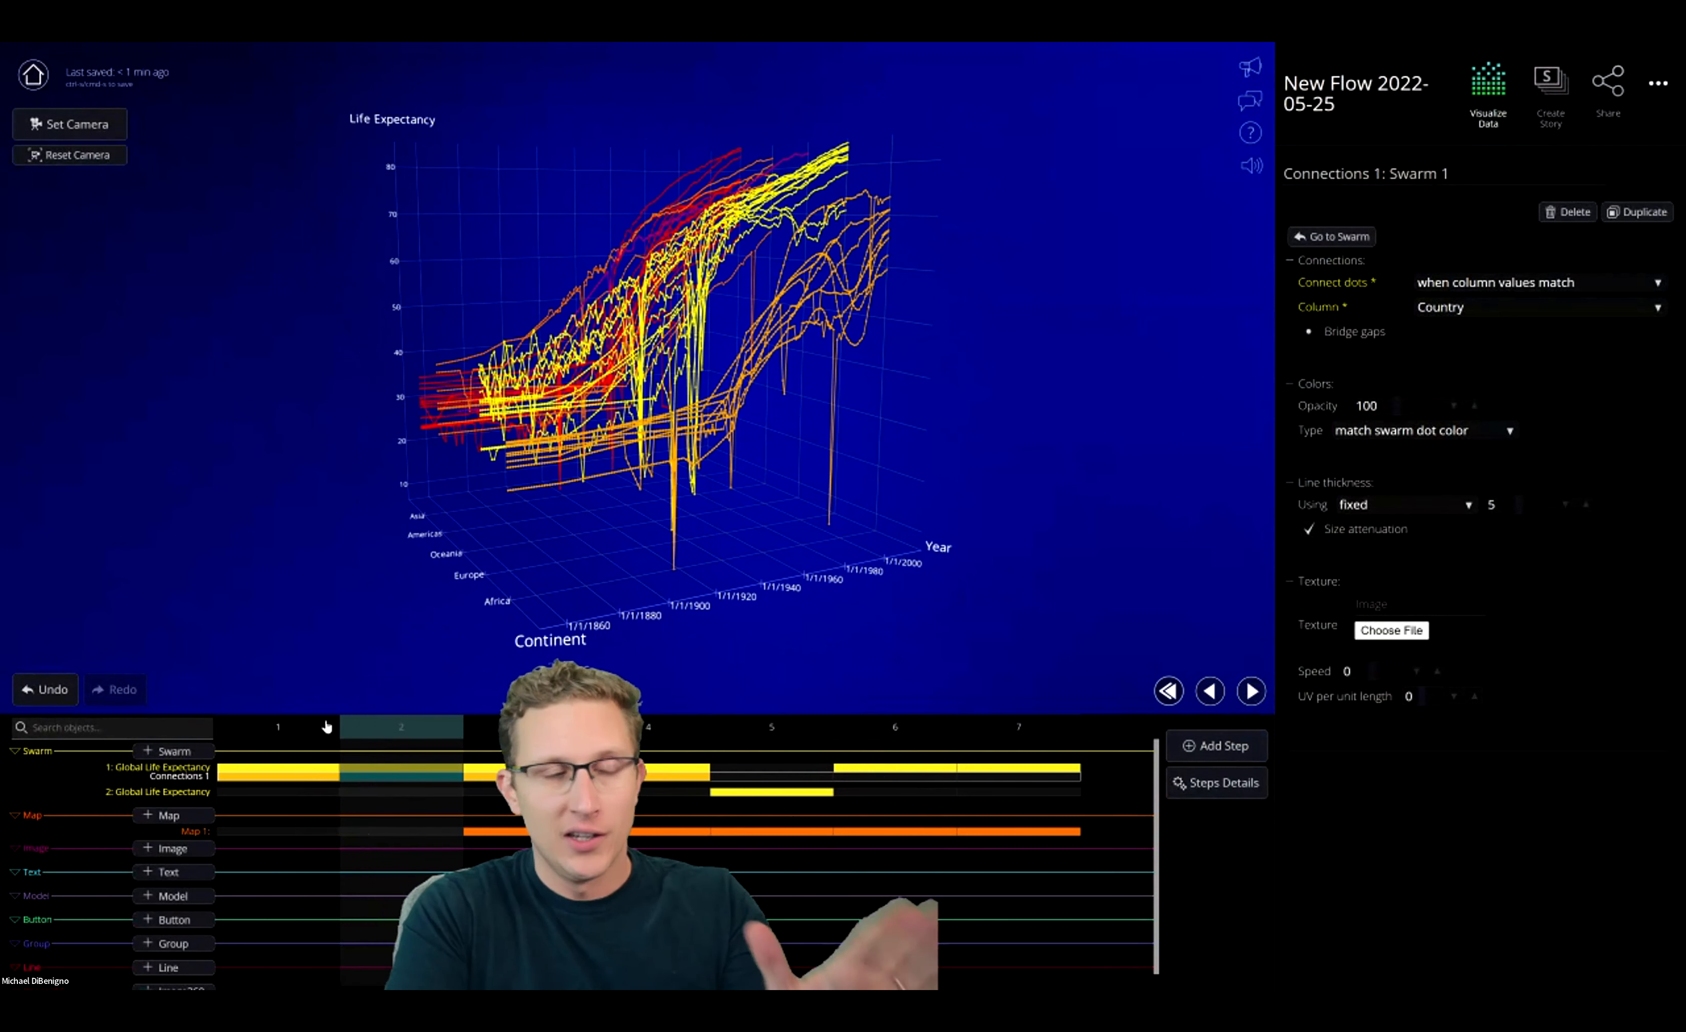
Set the first step's camera to a view showing the whole 3D line chart with its axes
{"action": "left_click", "coordinate": [305, 739]}
{"action": "left_click", "coordinate": [396, 733]}
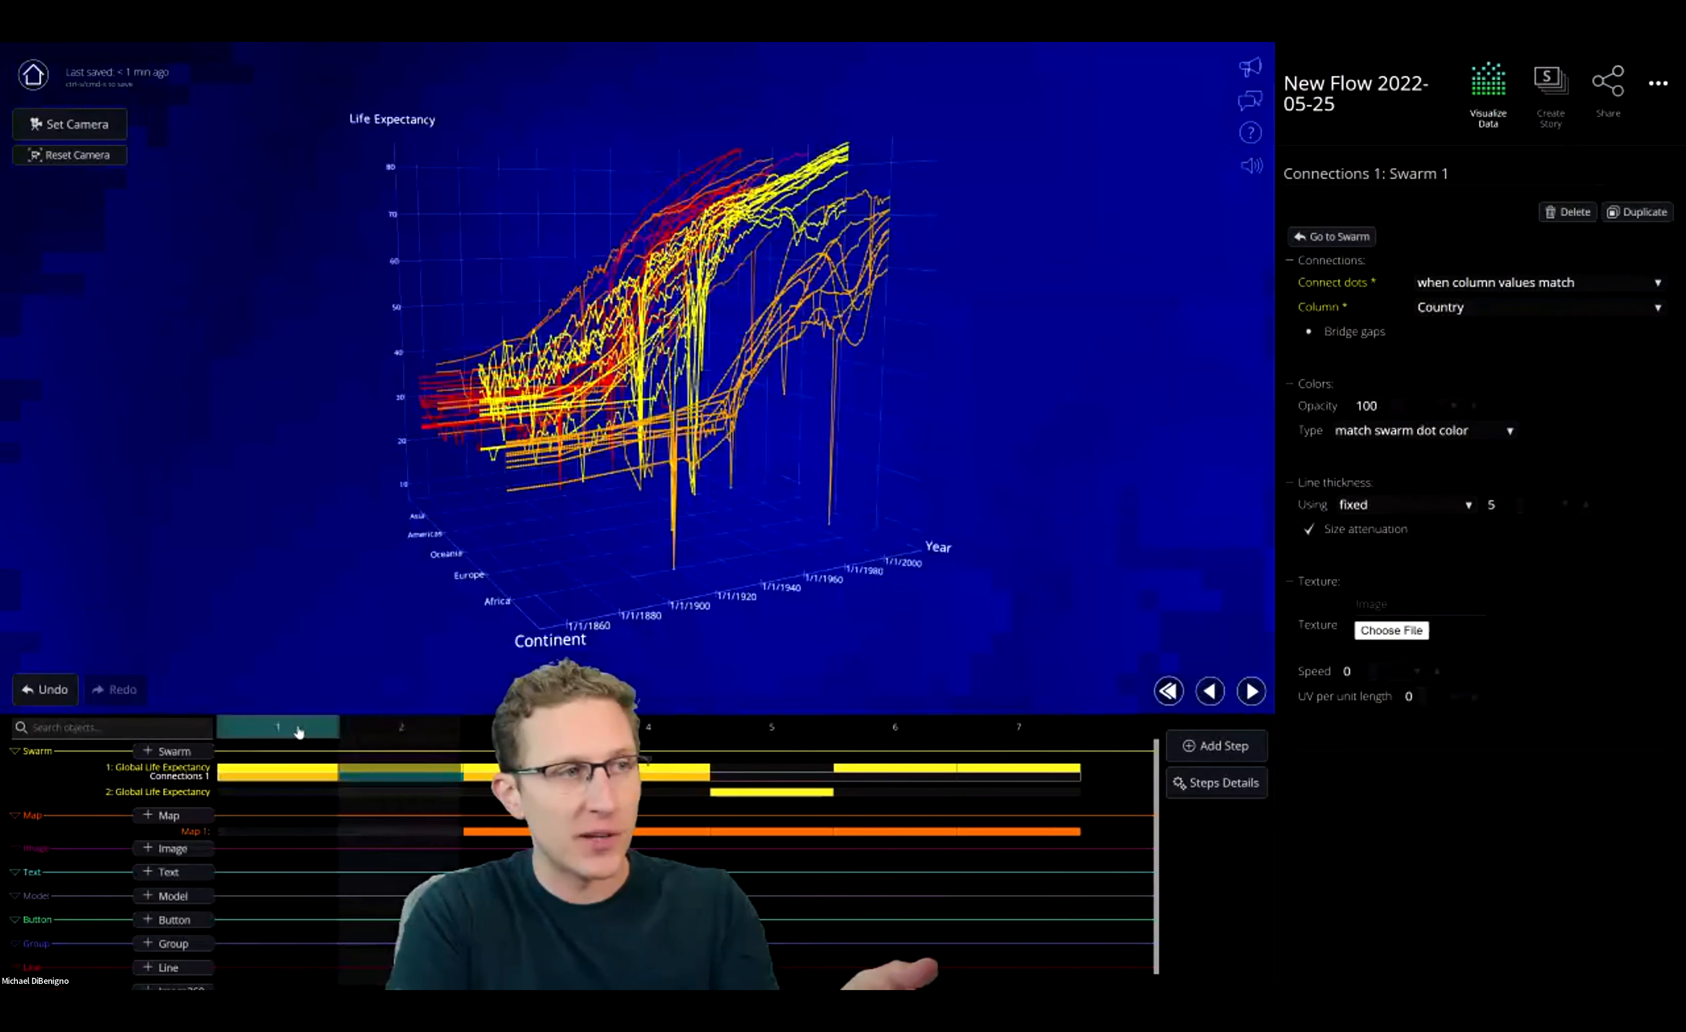
{"action": "left_click", "coordinate": [291, 729]}
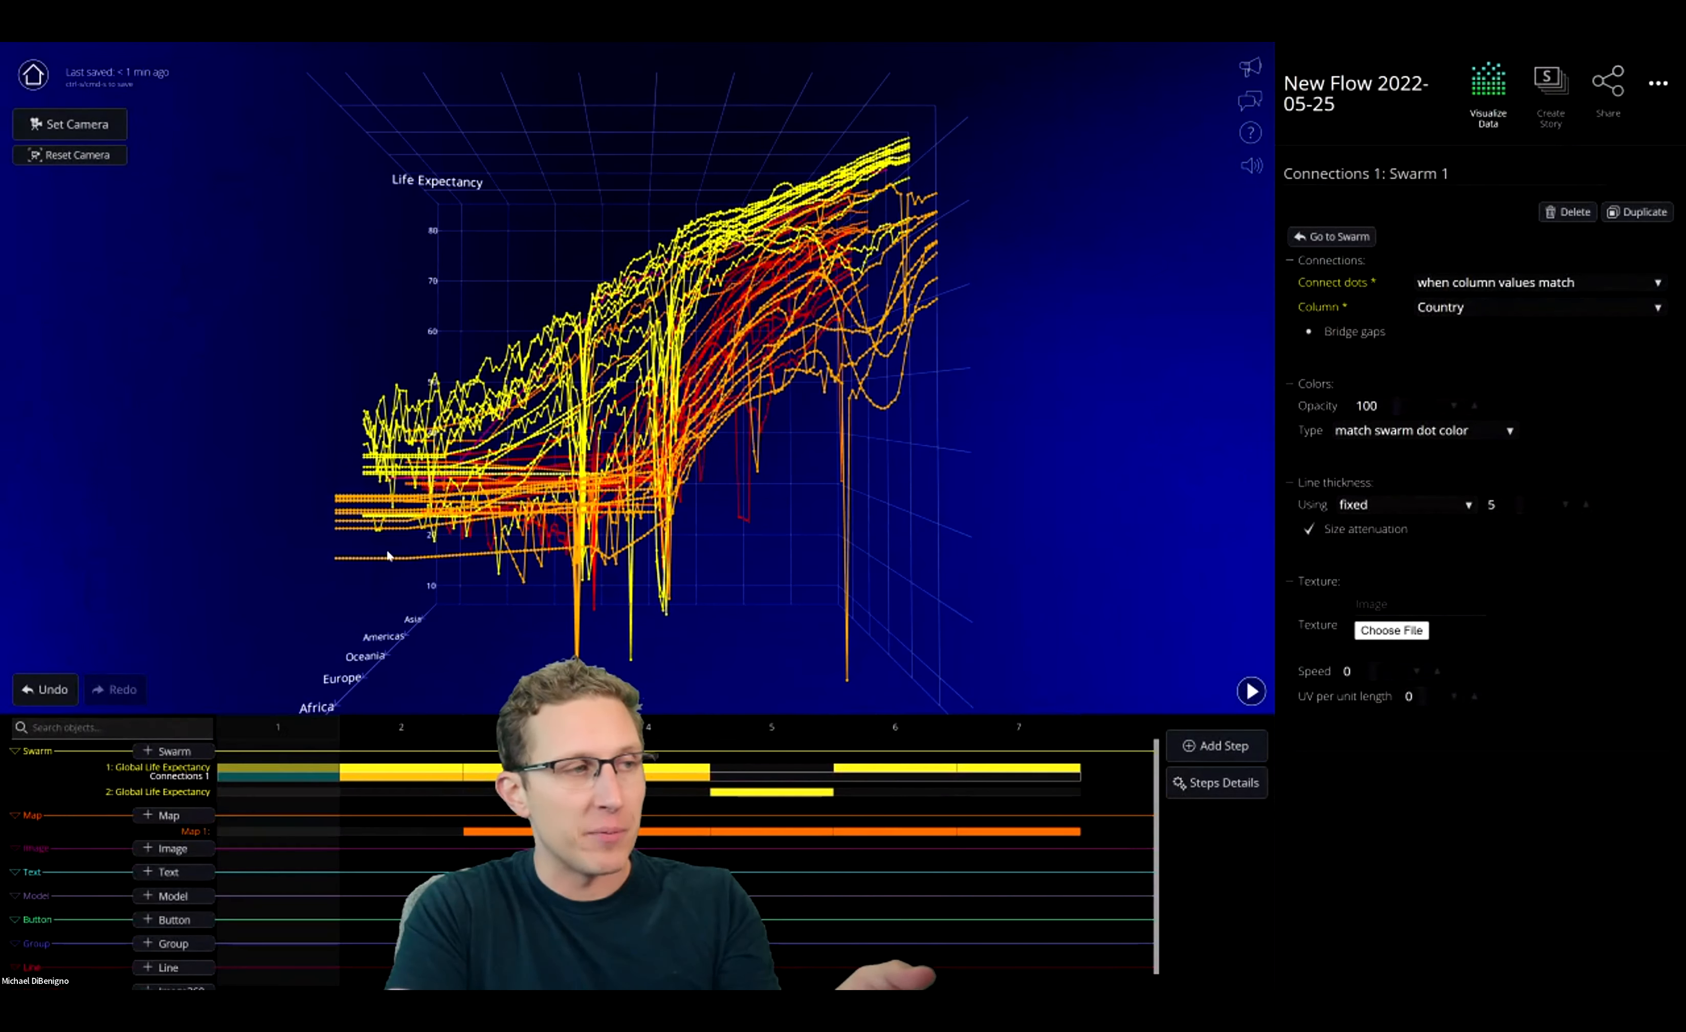
{"action": "left_click", "coordinate": [72, 124]}
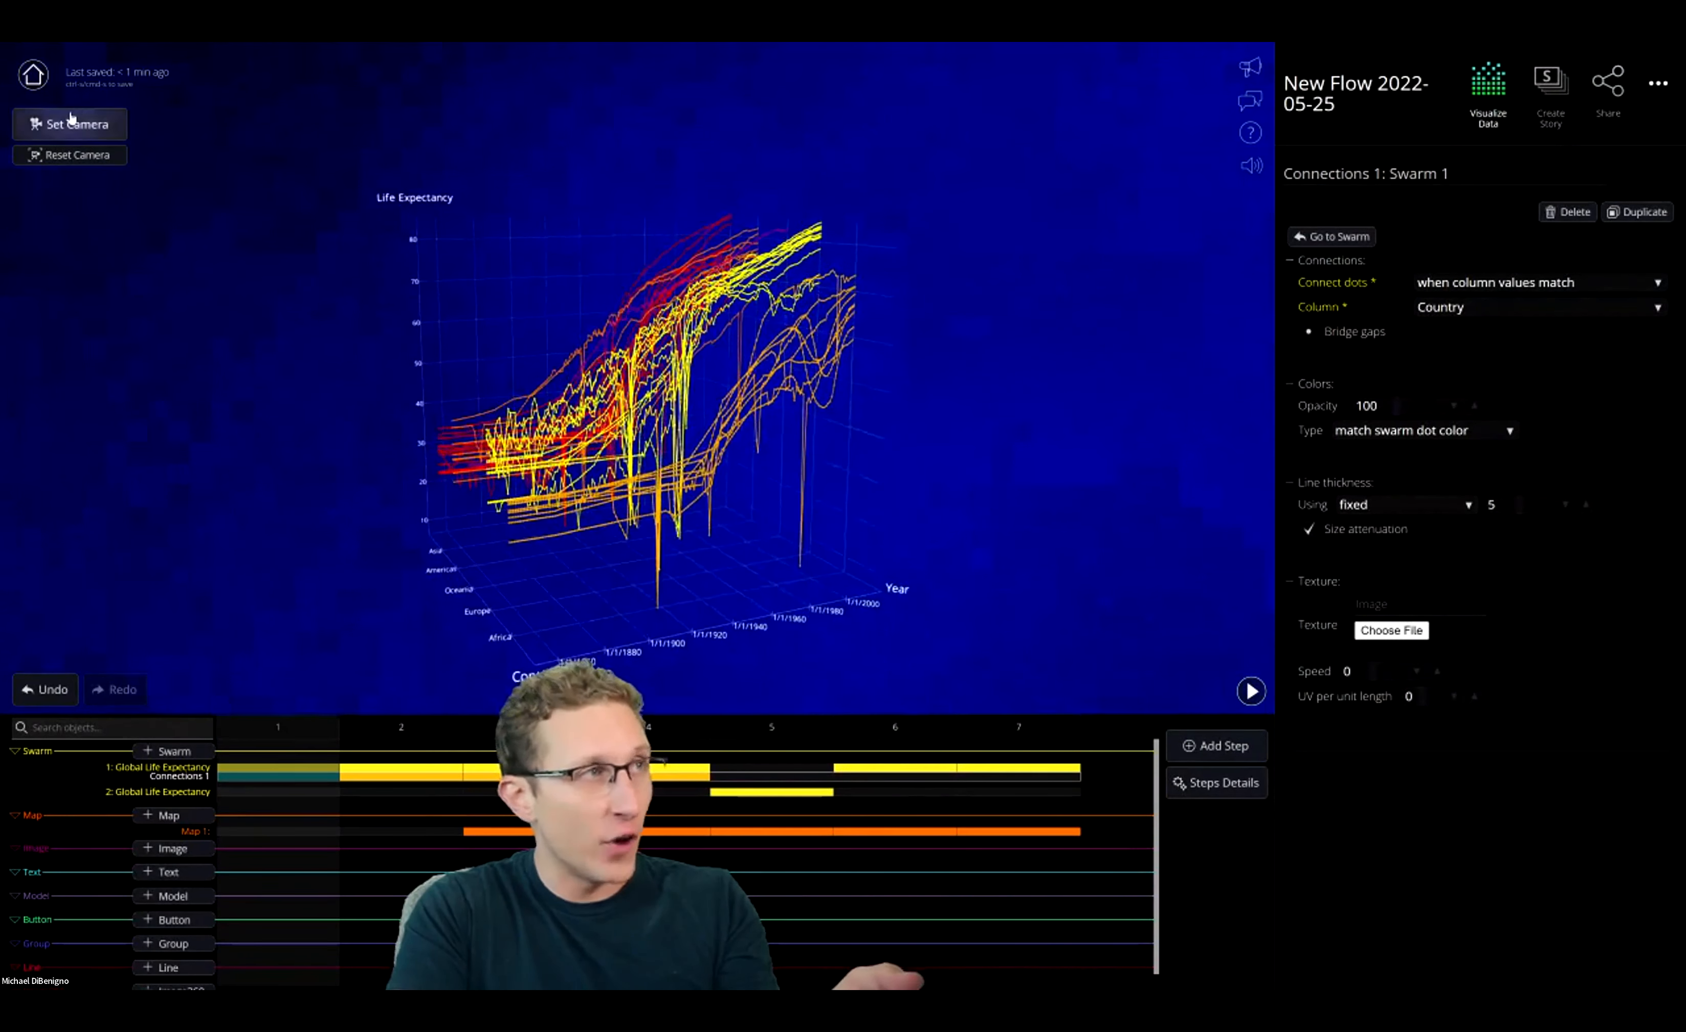
Add a row filter on the Year column to Swarm 1 in the first step
{"action": "left_click", "coordinate": [297, 768]}
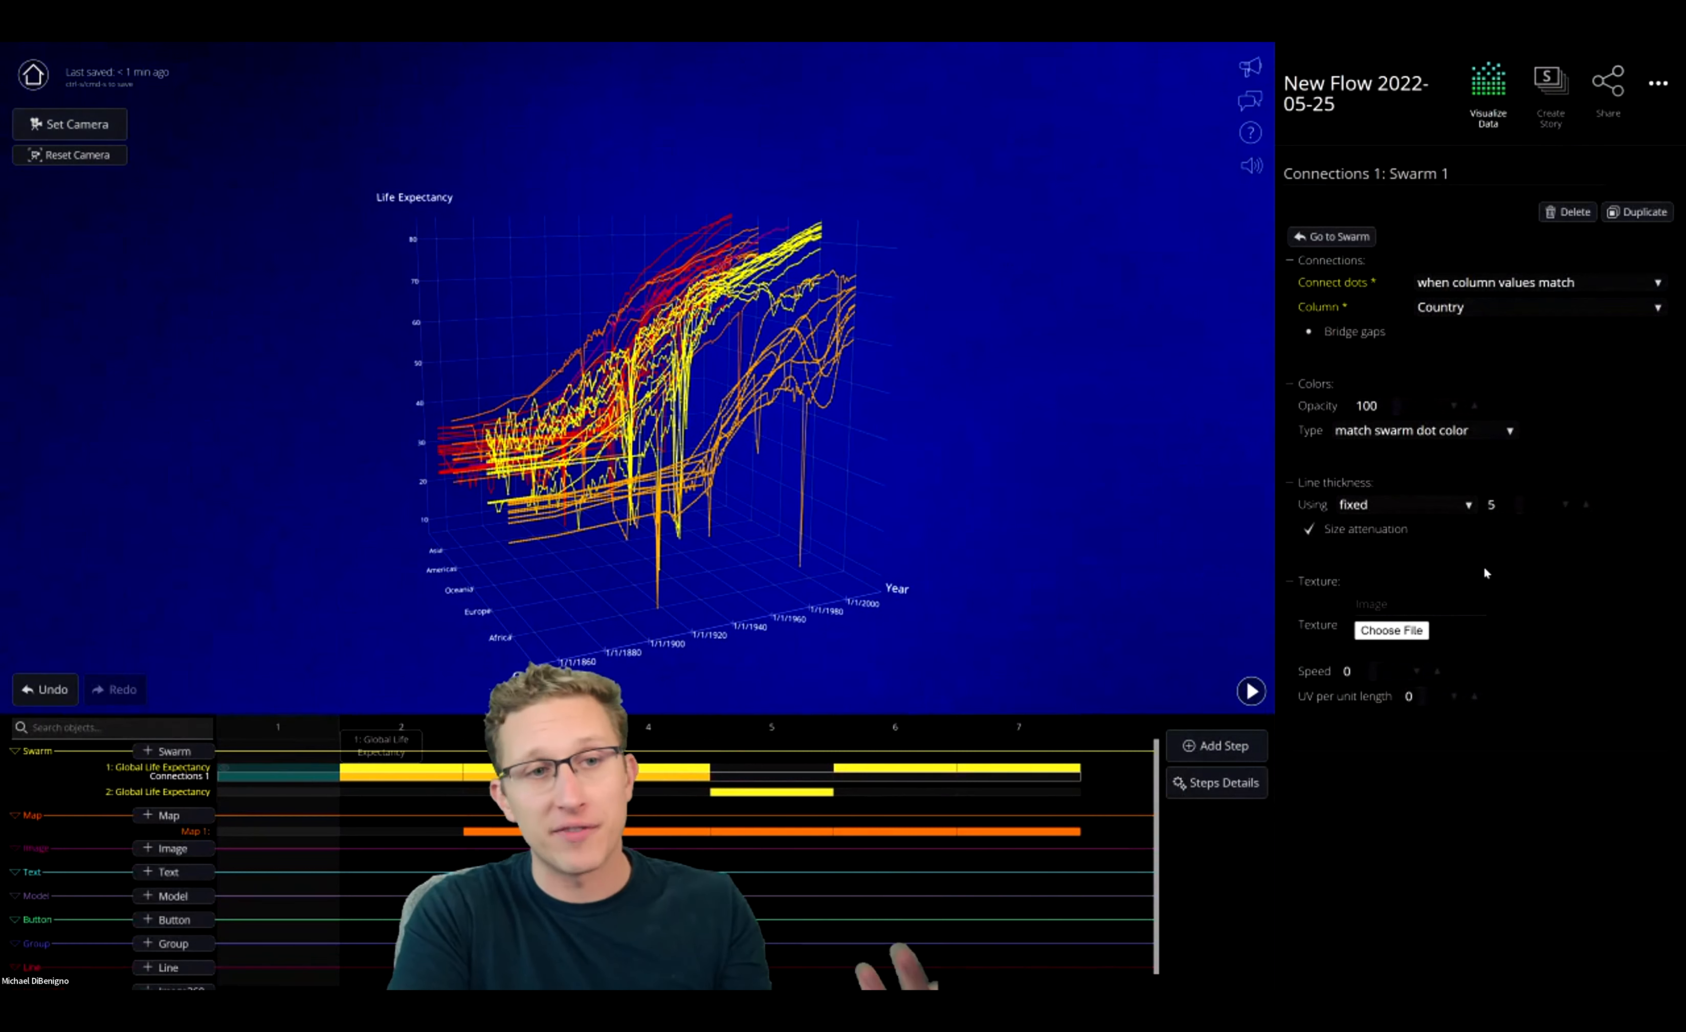
{"action": "scroll", "coordinate": [1526, 618], "scroll_direction": "down", "scroll_amount": 5}
{"action": "scroll", "coordinate": [1525, 613], "scroll_direction": "down", "scroll_amount": 4}
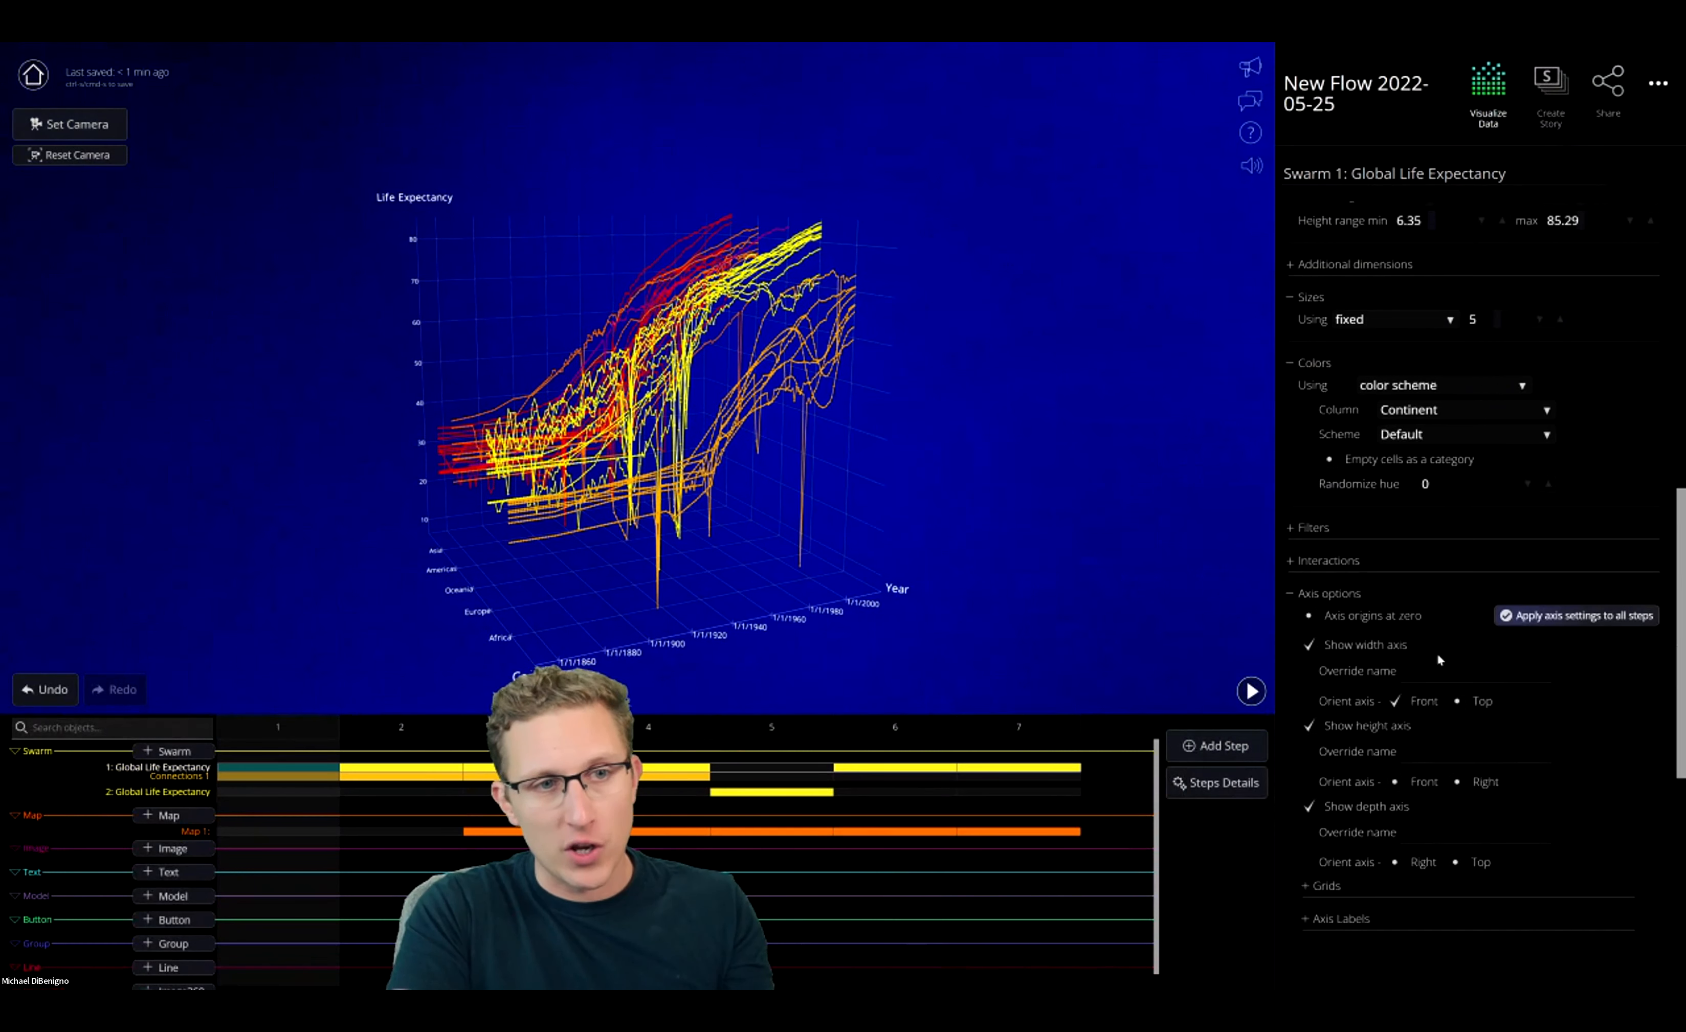
{"action": "left_click", "coordinate": [1313, 528]}
{"action": "left_click", "coordinate": [1488, 574]}
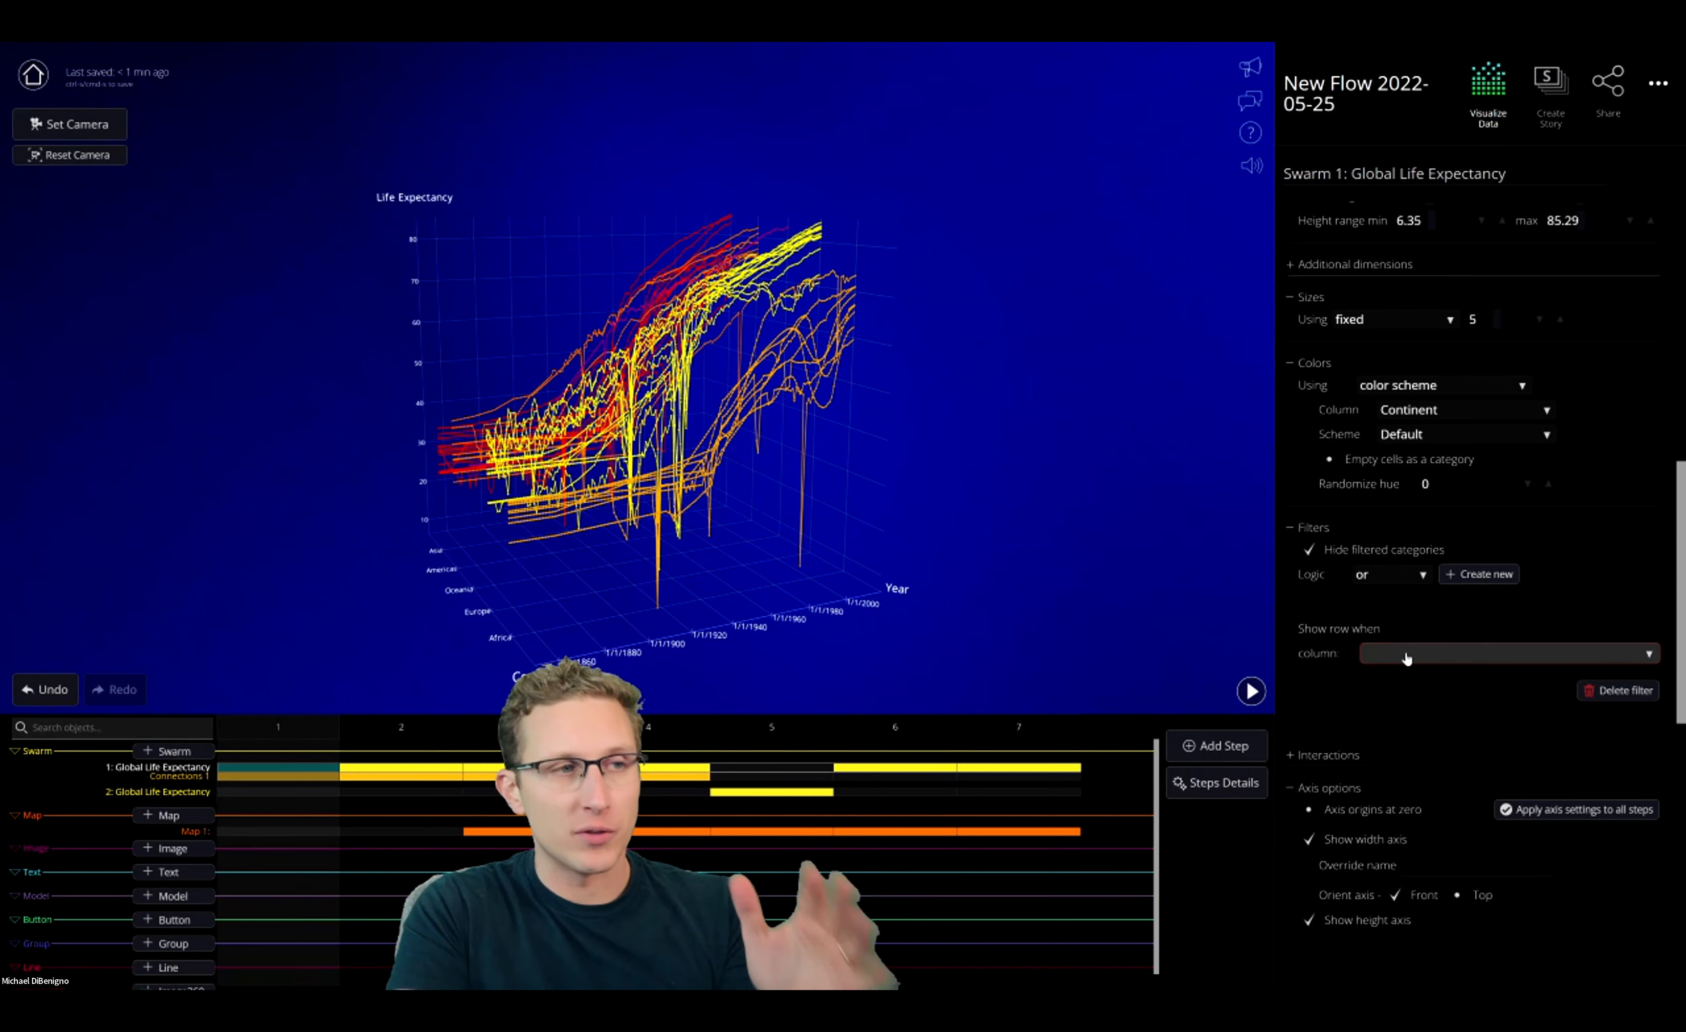
{"action": "left_click", "coordinate": [1414, 662]}
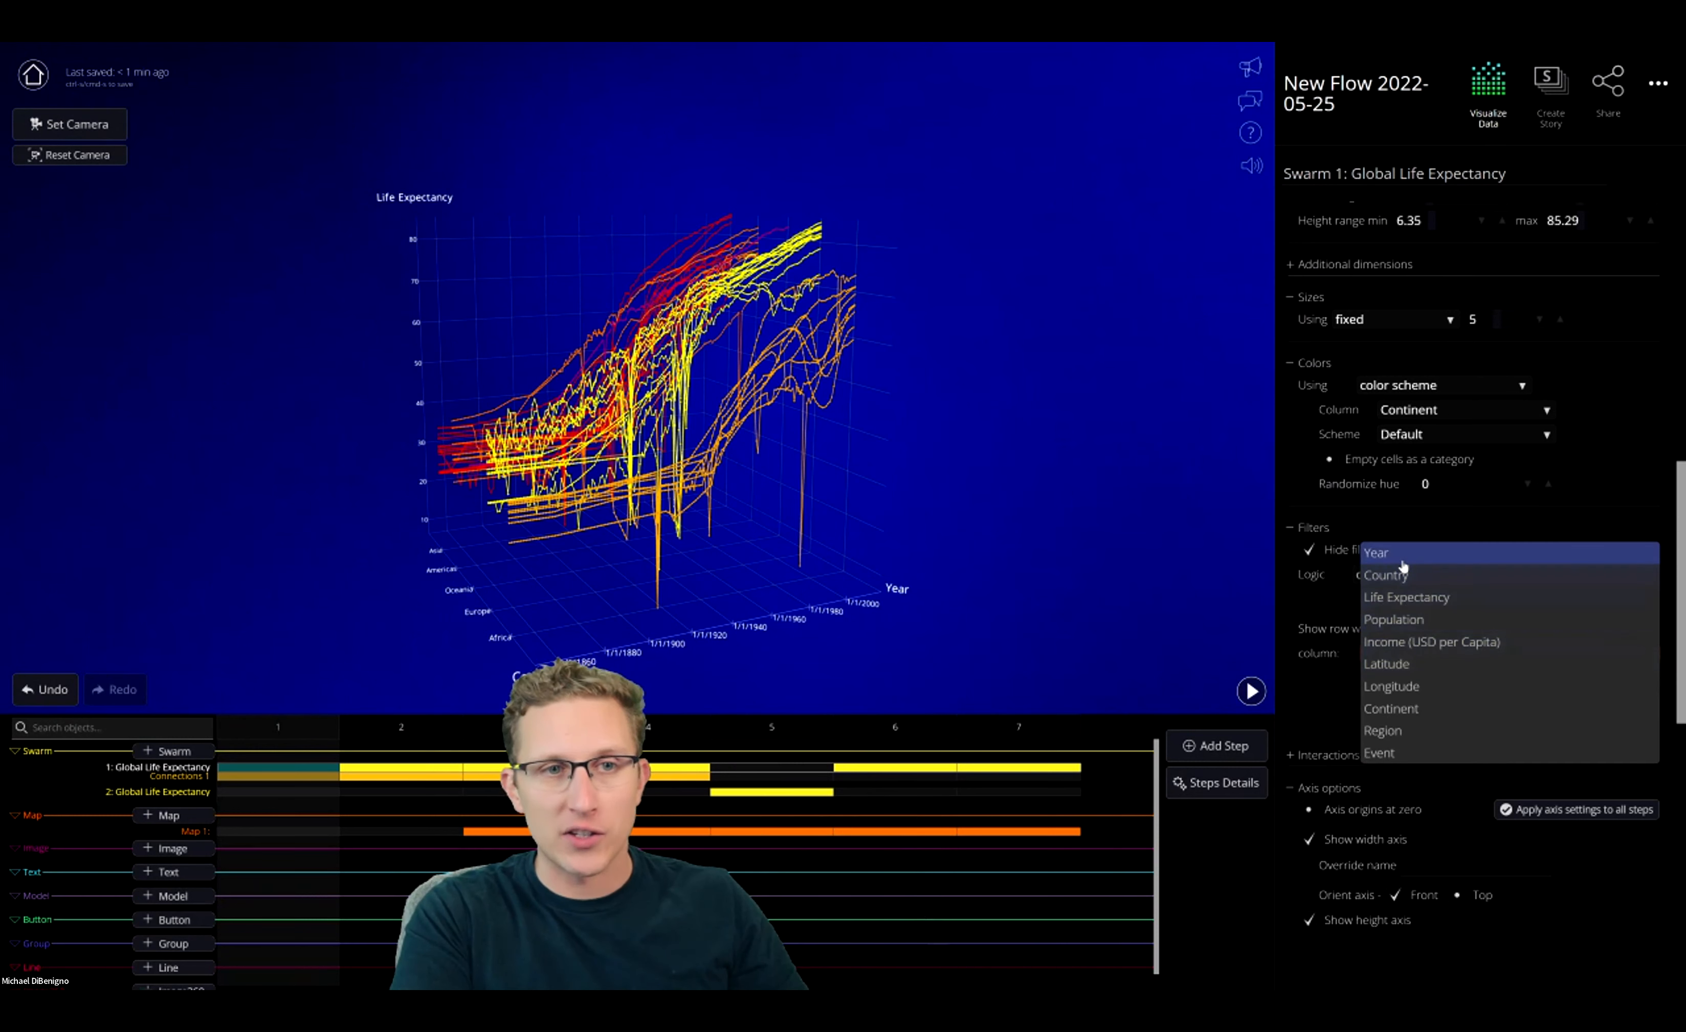
{"action": "left_click", "coordinate": [1398, 559]}
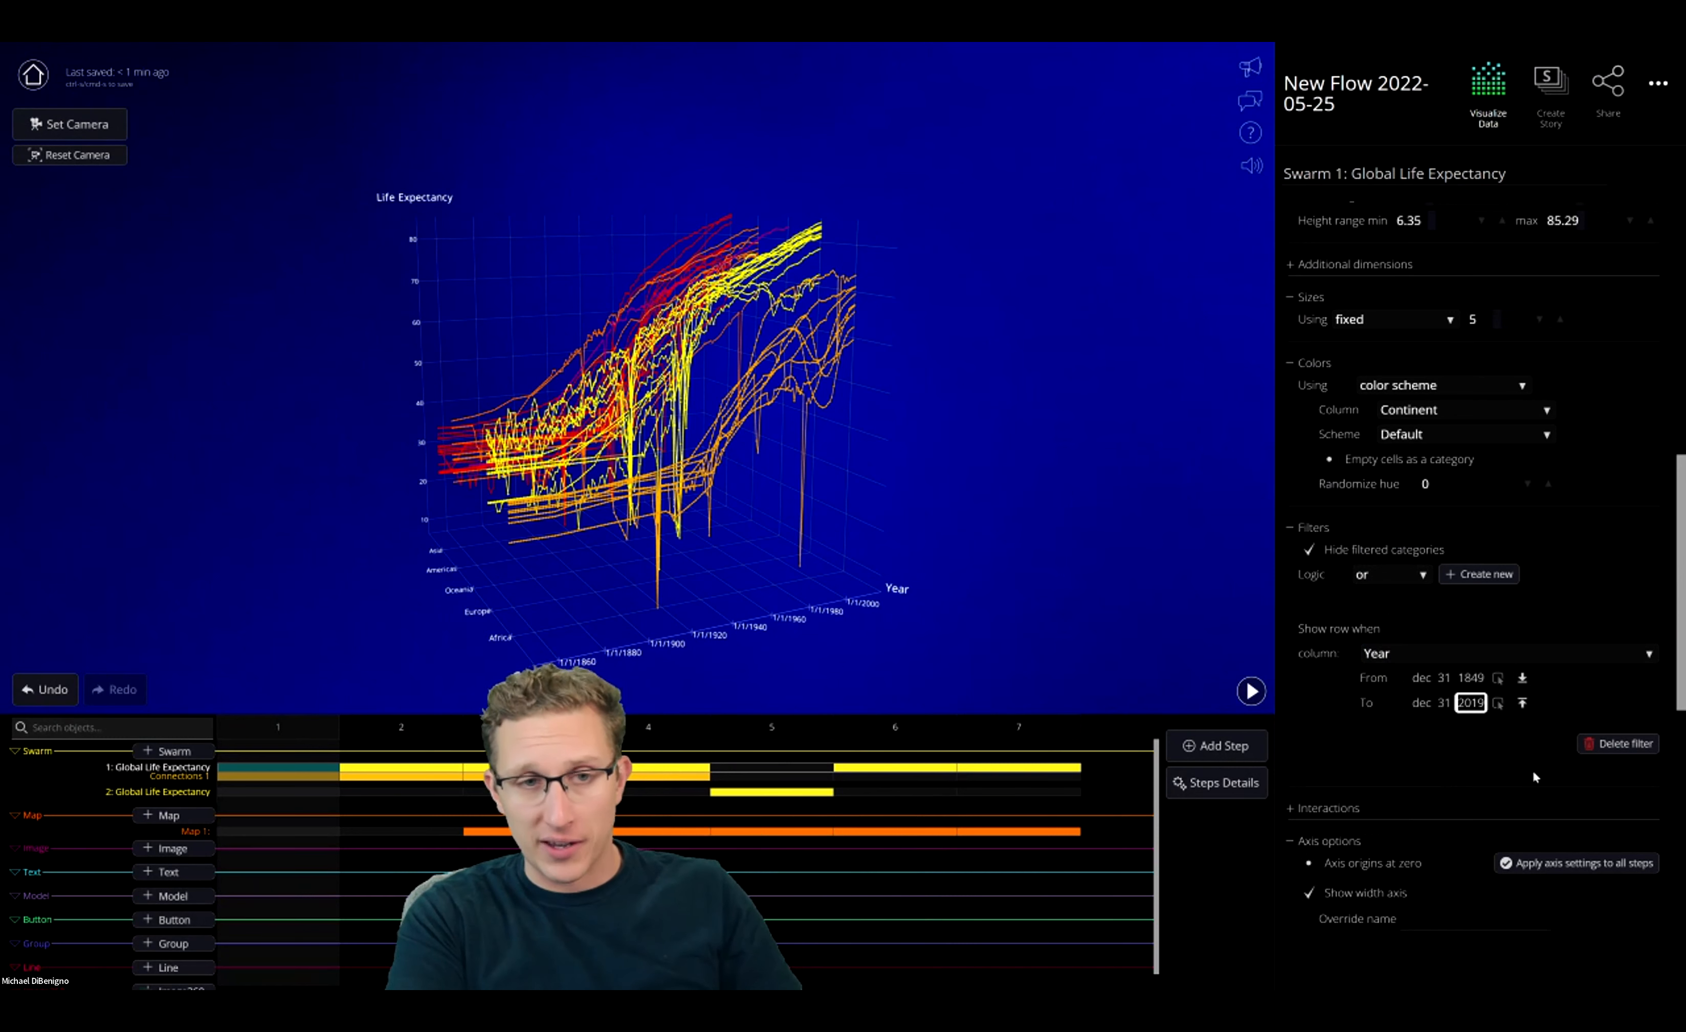
Set the end year of the first step's Year filter to 1850
{"action": "type", "text": "1850"}
{"action": "key", "text": "Return"}
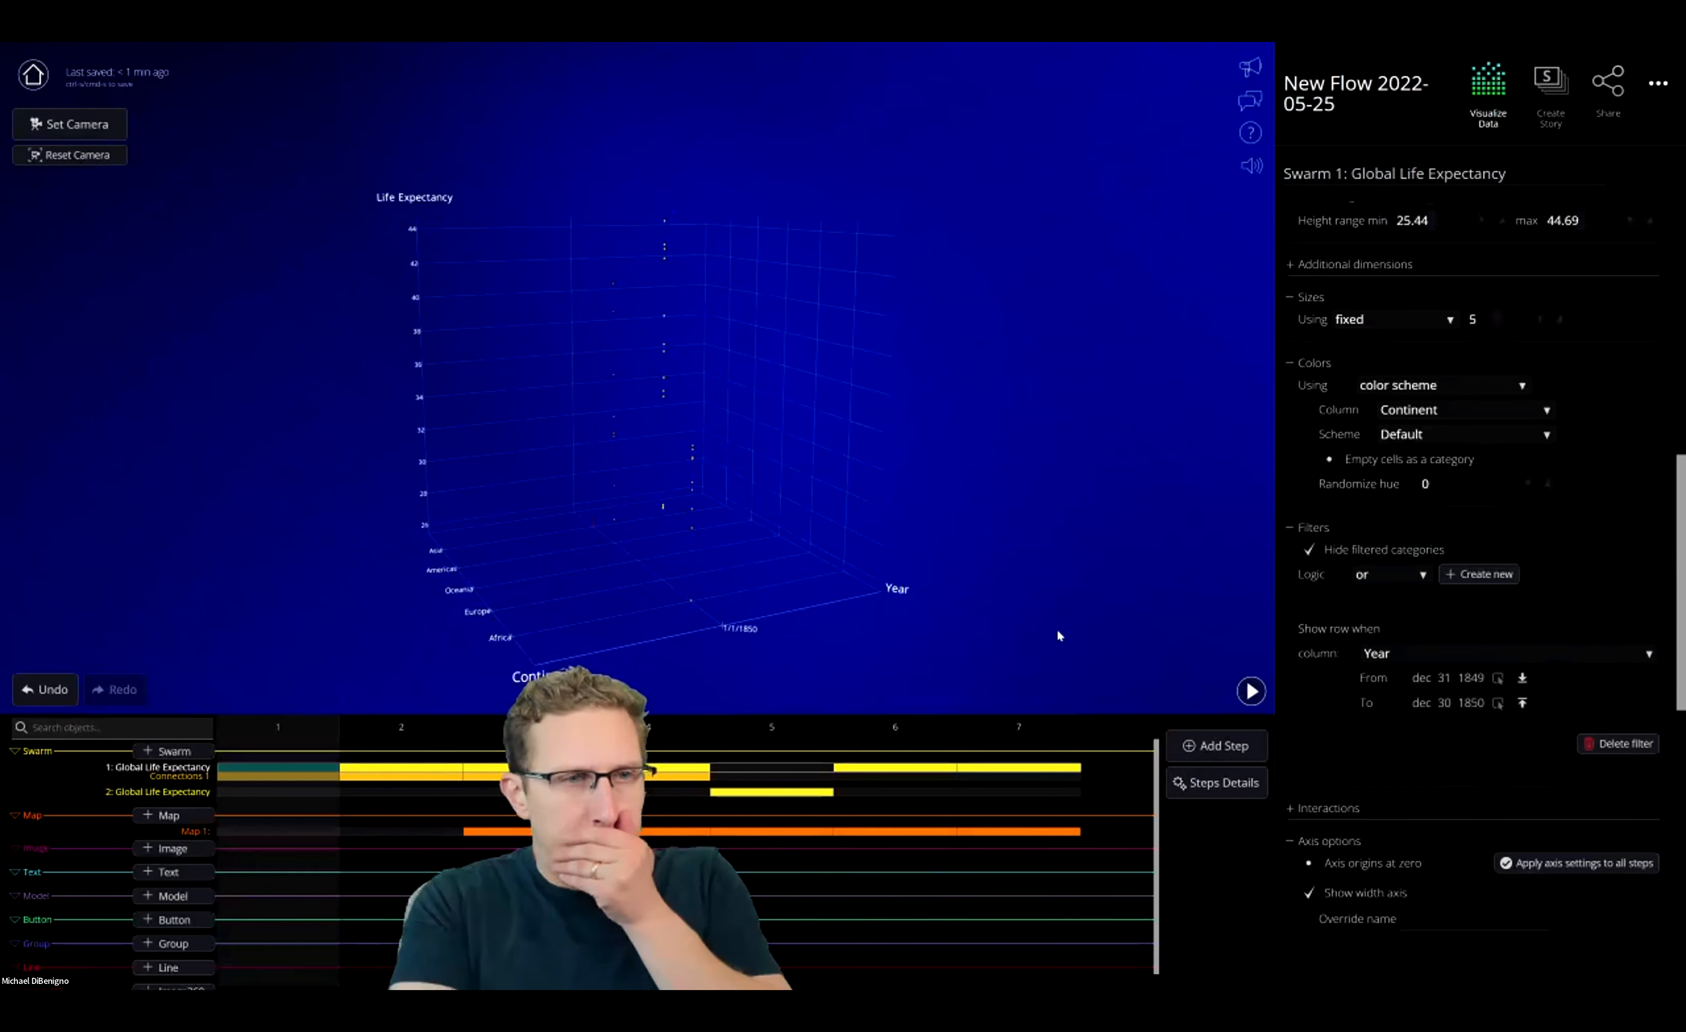
{"action": "left_click_drag", "start_coordinate": [1027, 581], "coordinate": [642, 343]}
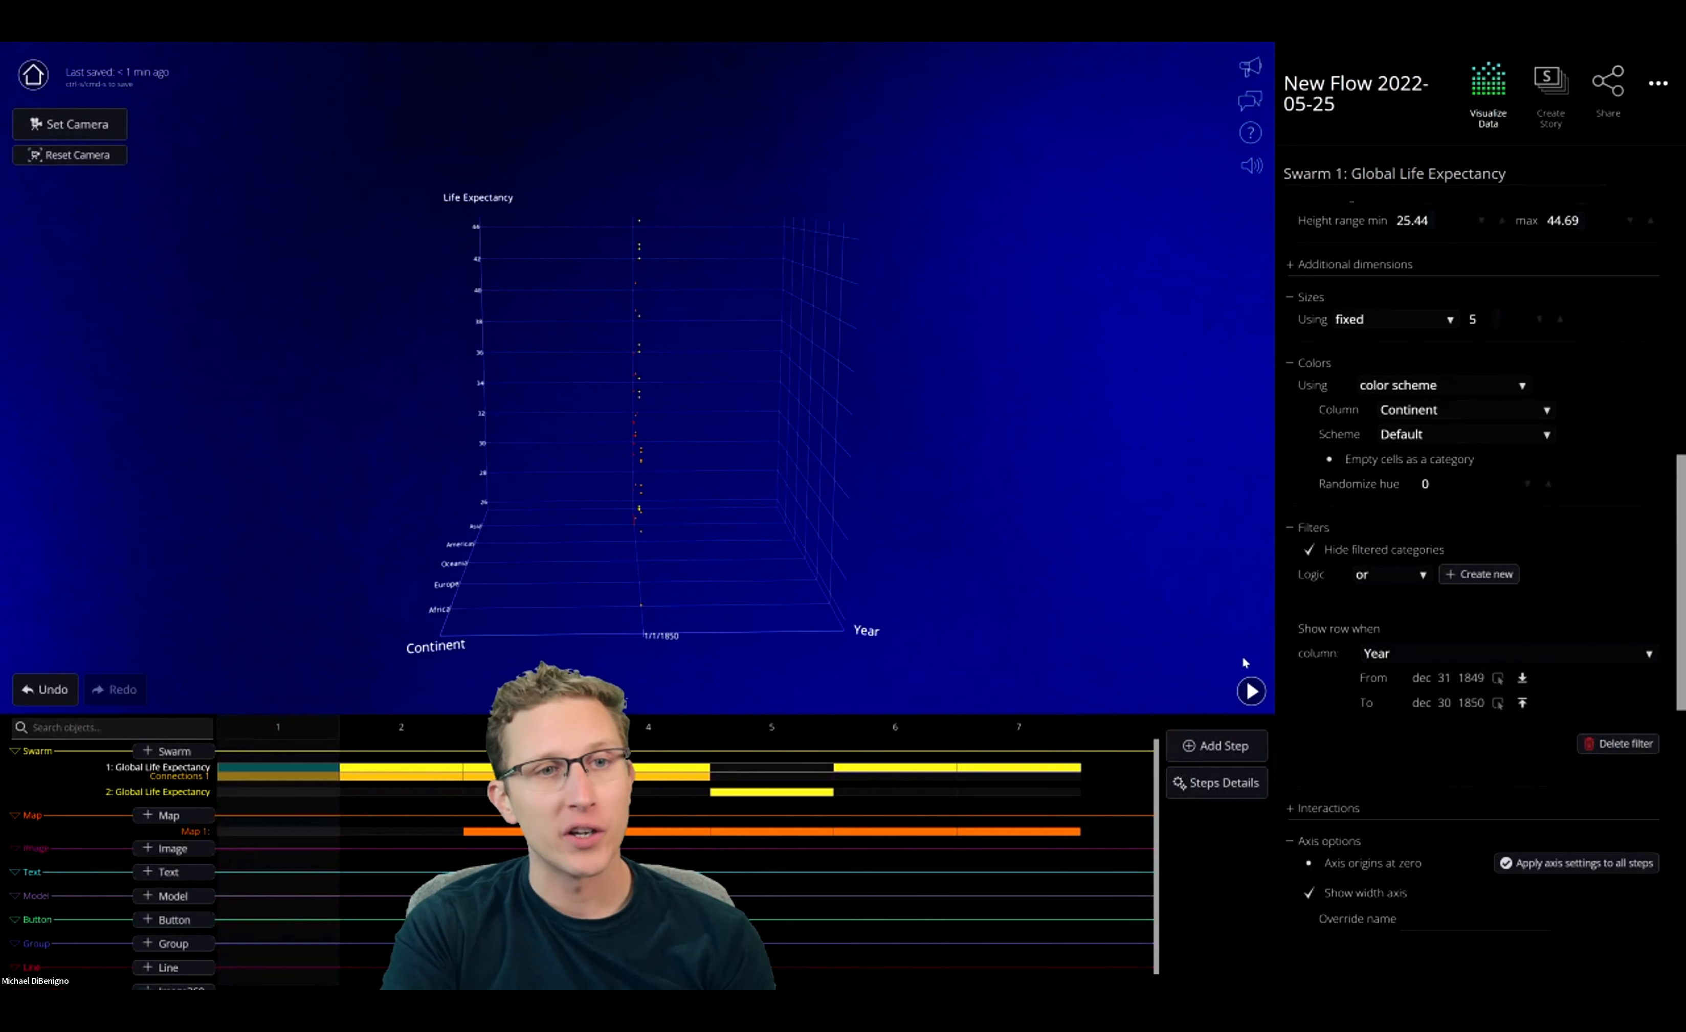
{"action": "left_click_drag", "start_coordinate": [844, 566], "coordinate": [665, 571]}
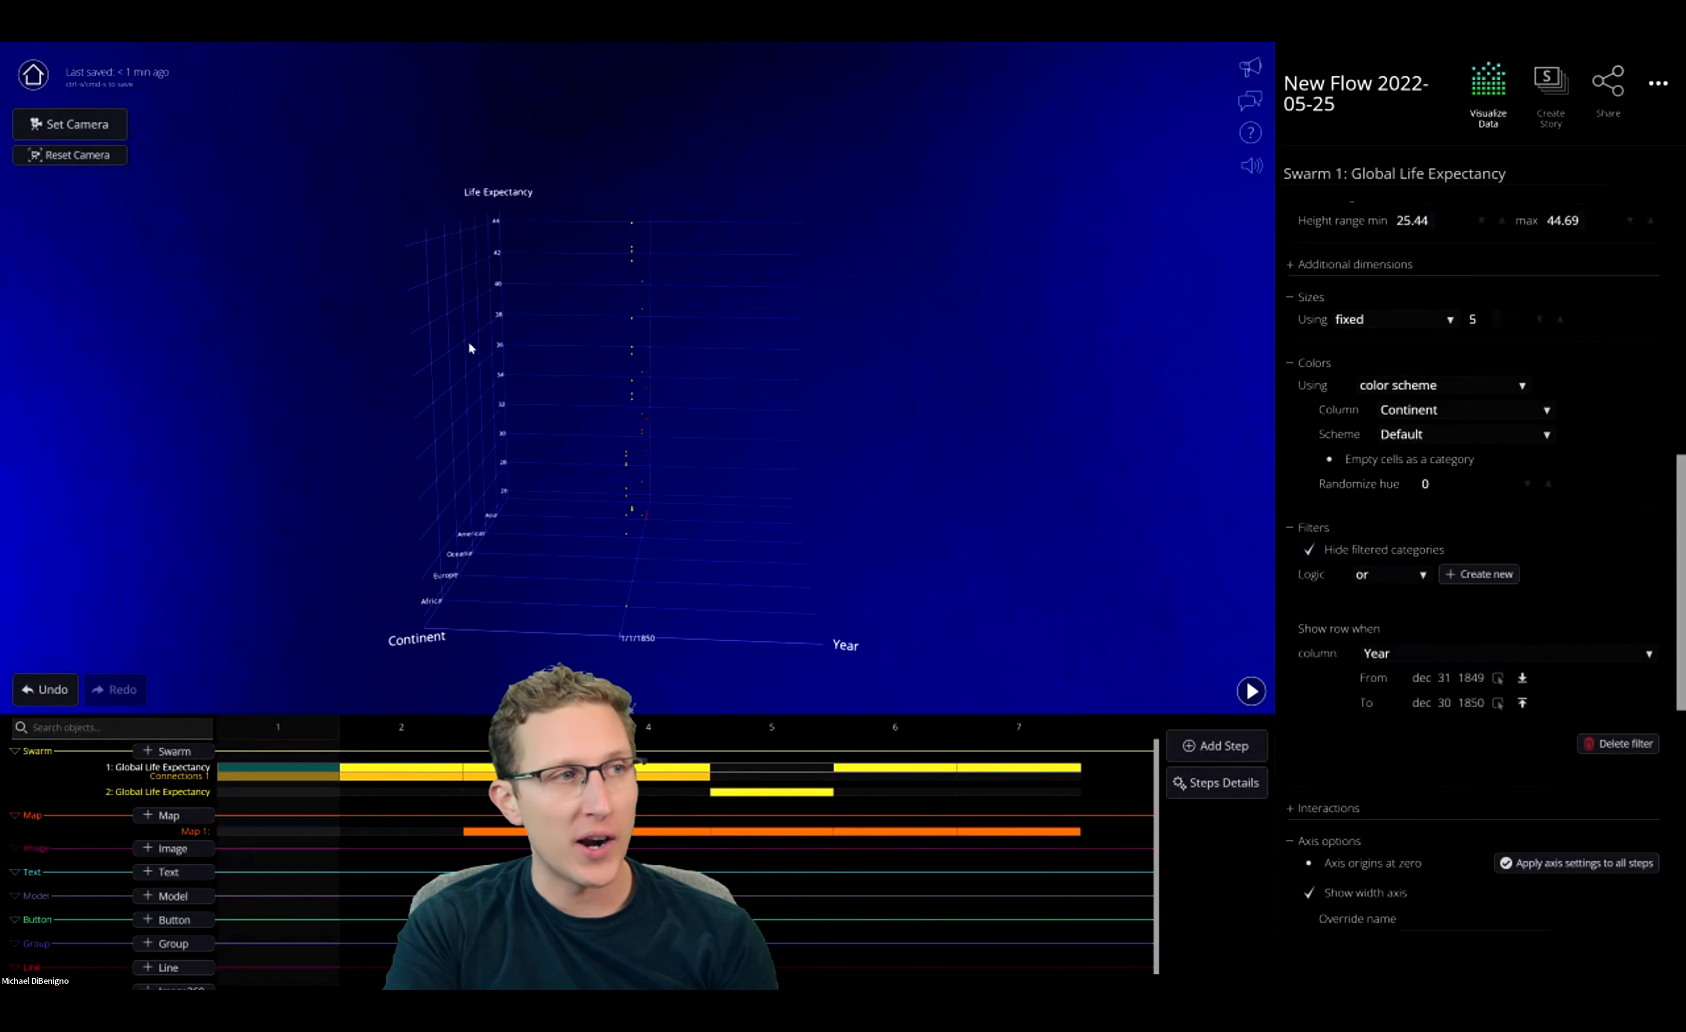
Turn off hiding of filtered categories for Swarm 1 in the first and second steps, finishing in the first step
{"action": "left_click", "coordinate": [1307, 550]}
{"action": "left_click_drag", "start_coordinate": [690, 528], "coordinate": [463, 450]}
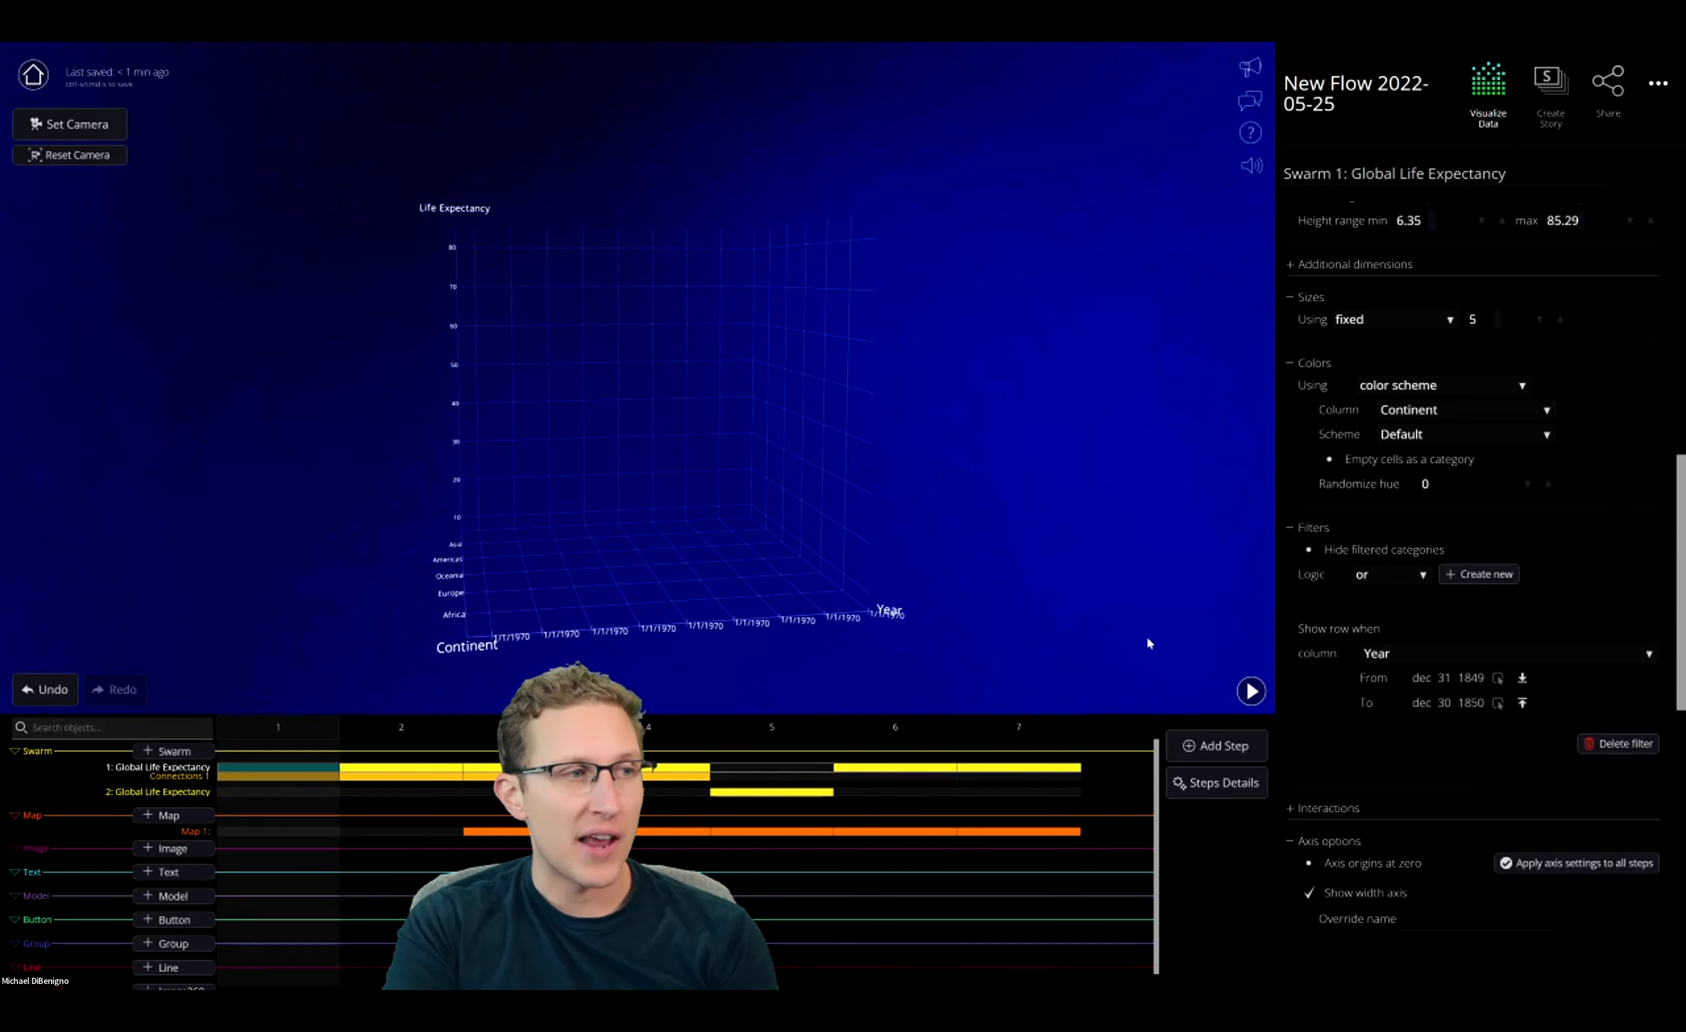
{"action": "left_click", "coordinate": [1257, 695]}
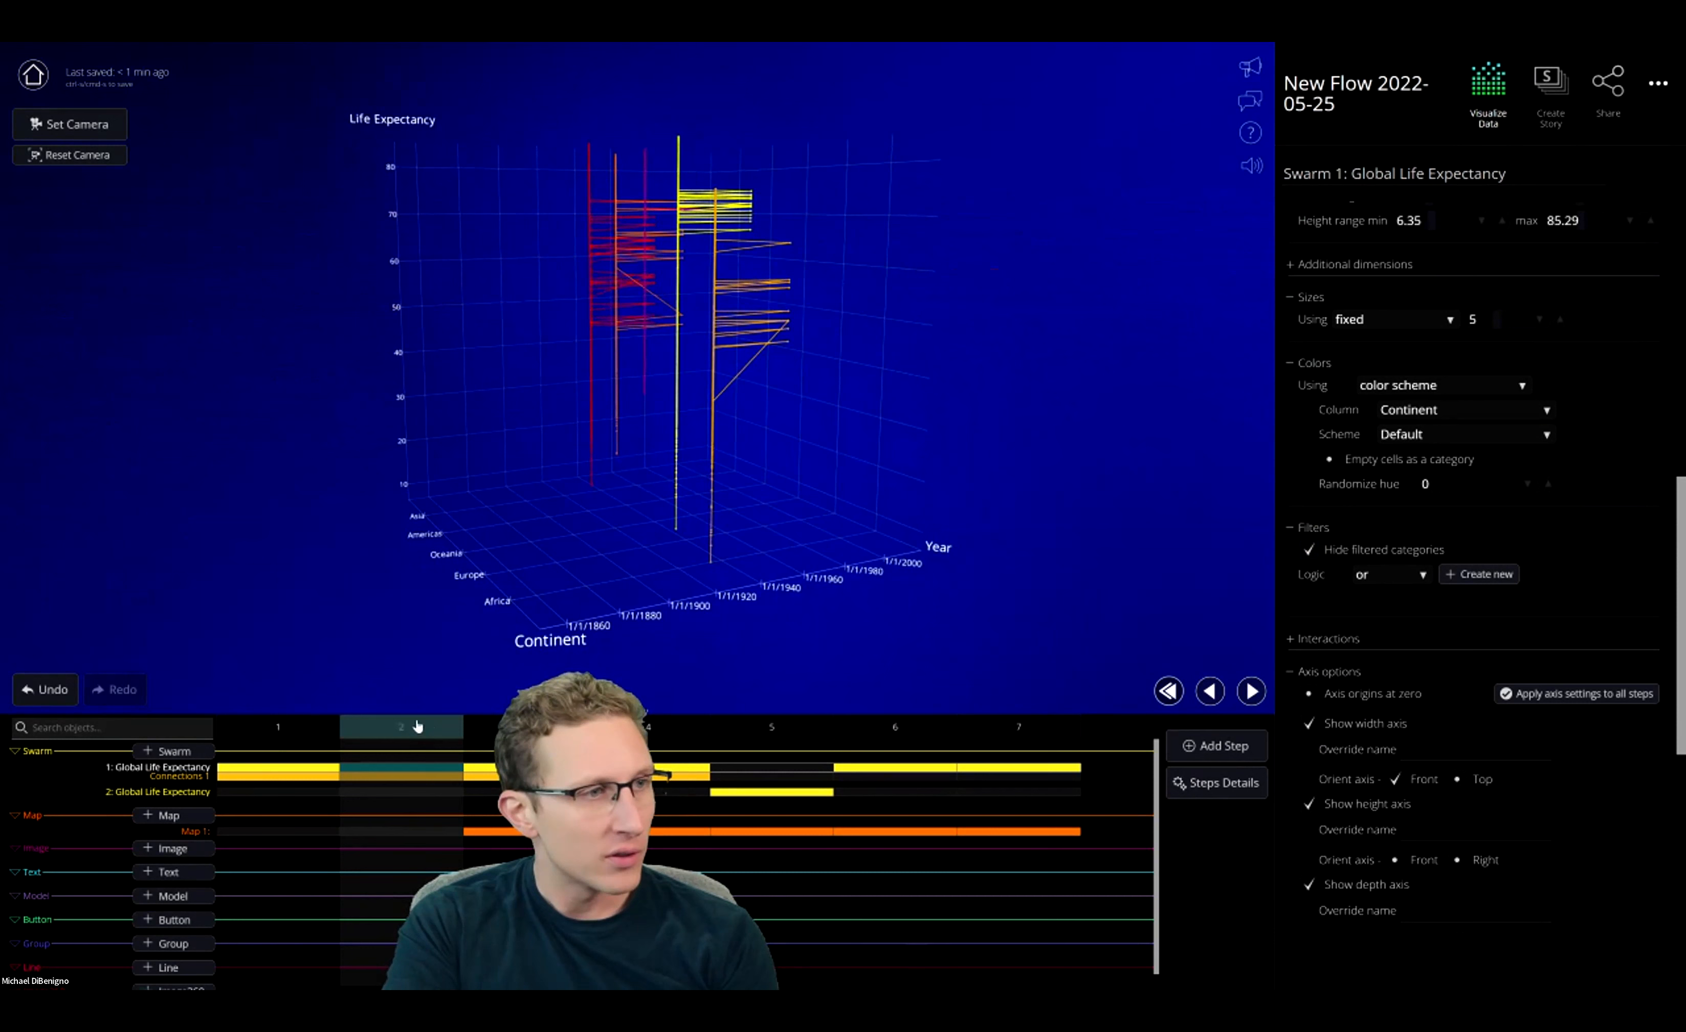
{"action": "left_click", "coordinate": [1309, 553]}
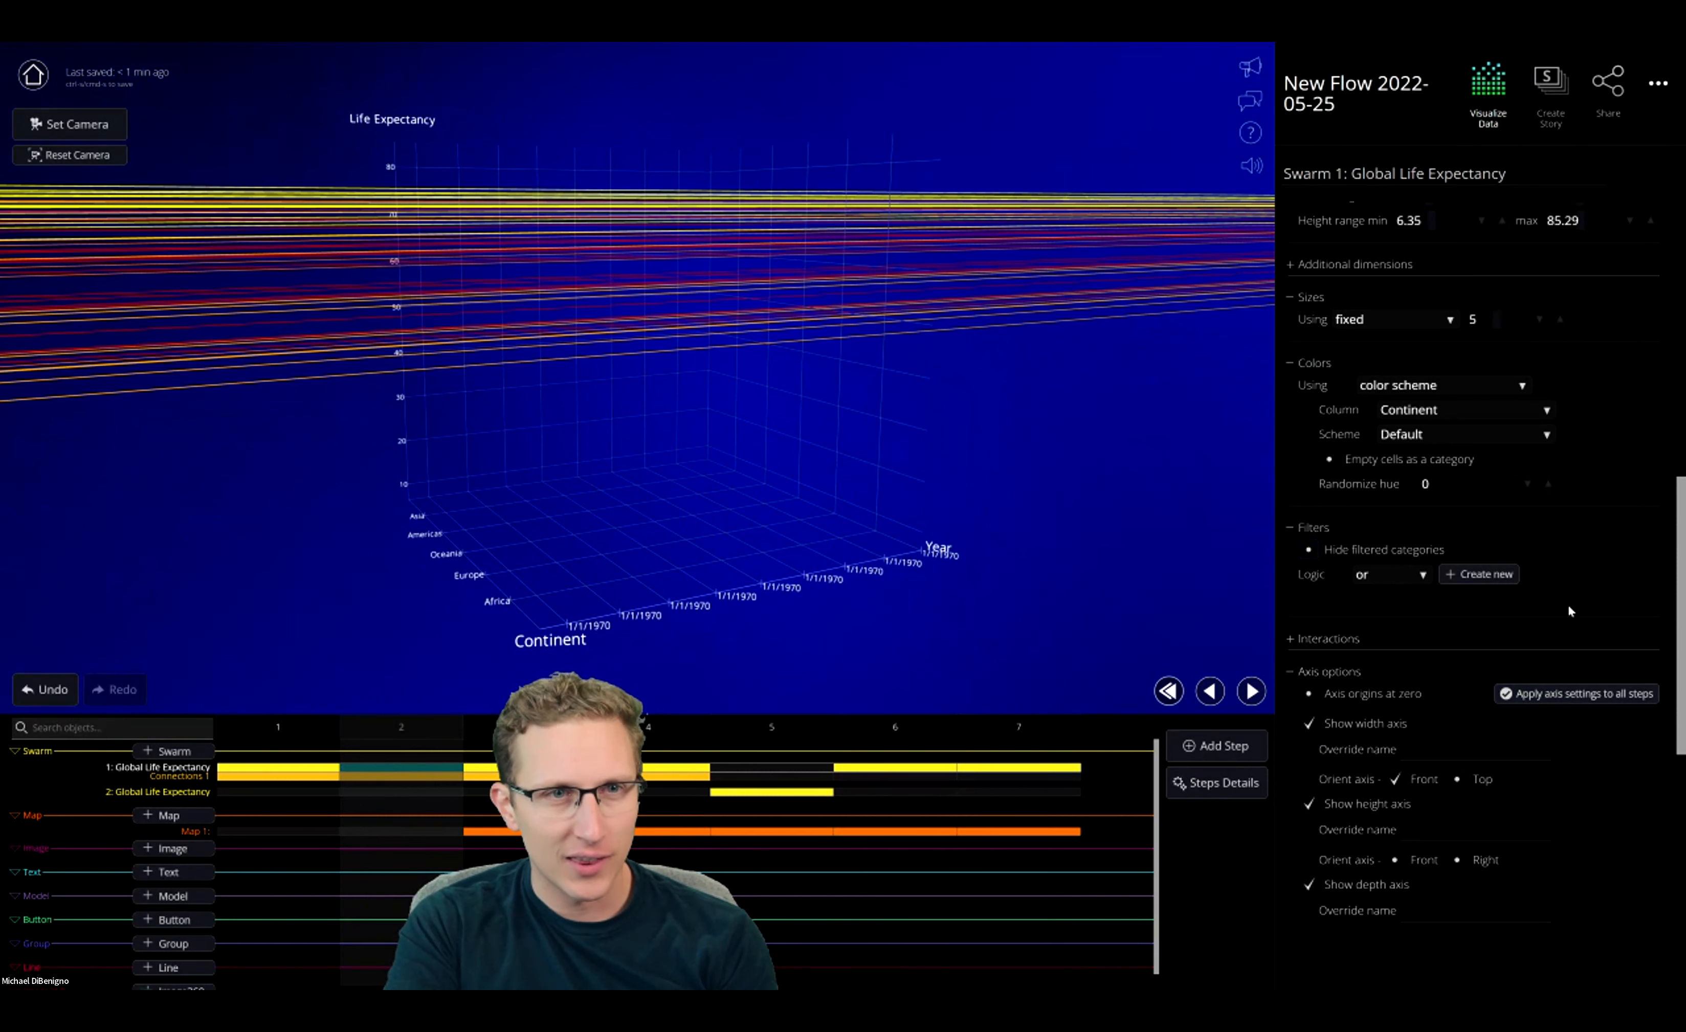
{"action": "left_click", "coordinate": [283, 769]}
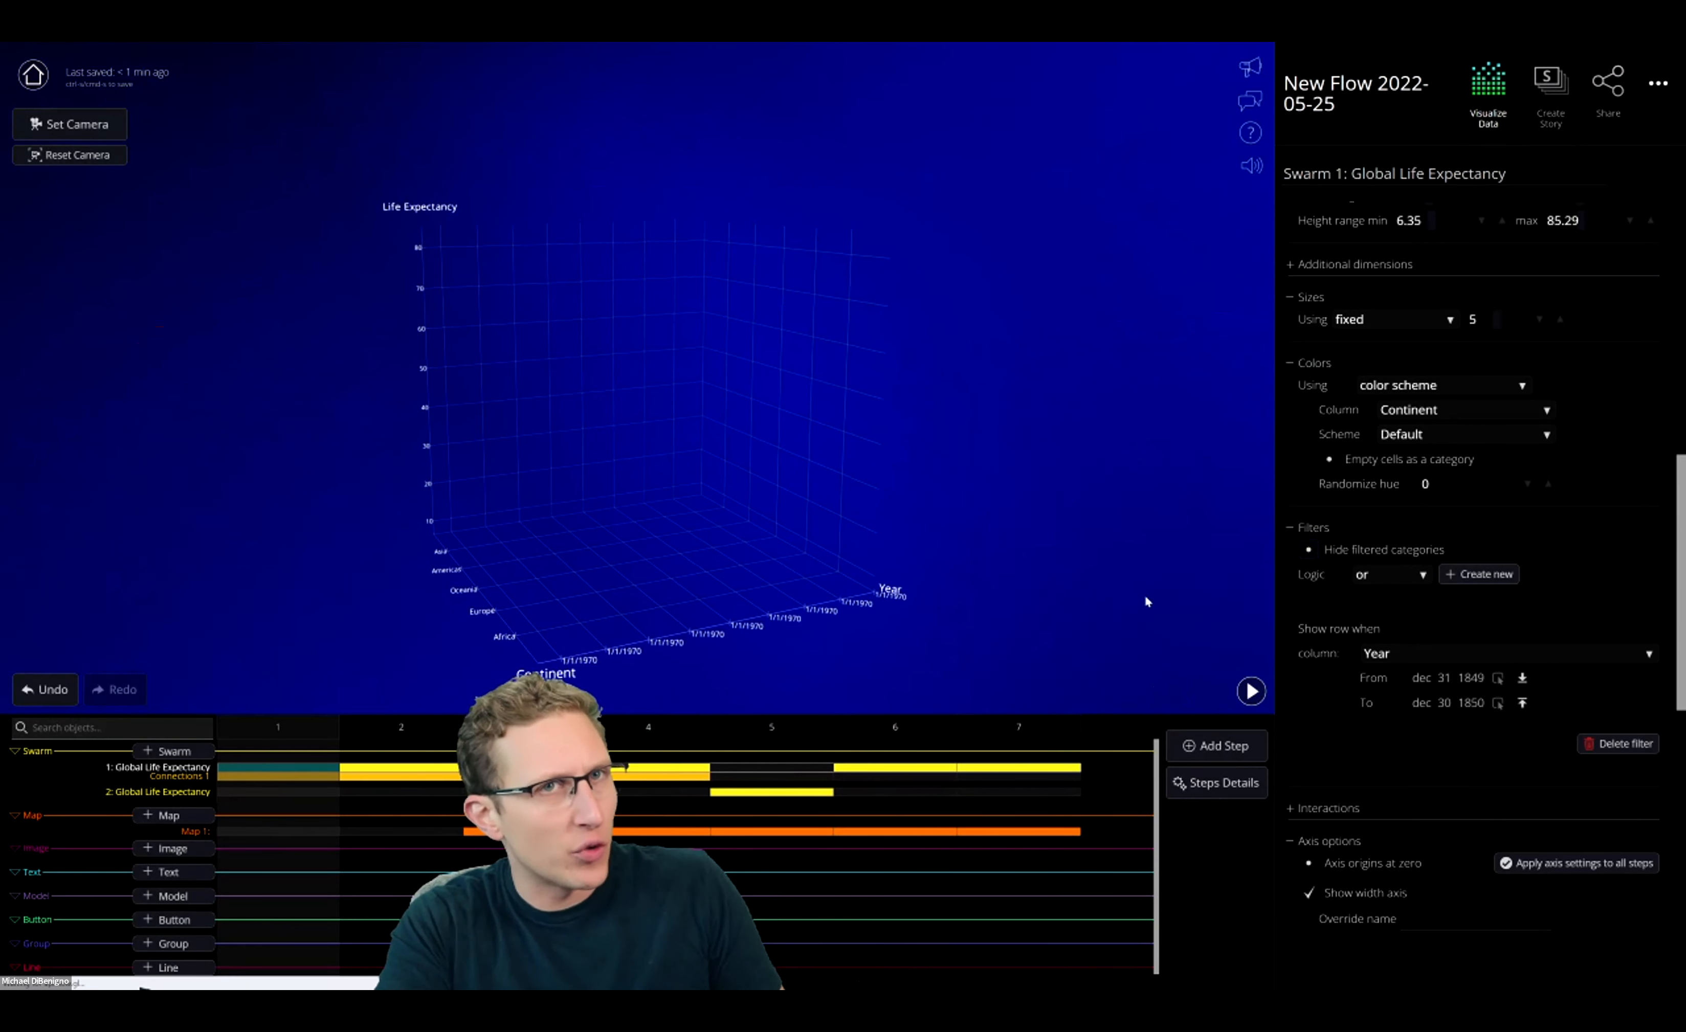
Reload the flow and examine the 3D line chart in the second step
{"action": "key", "text": "ctrl+r"}
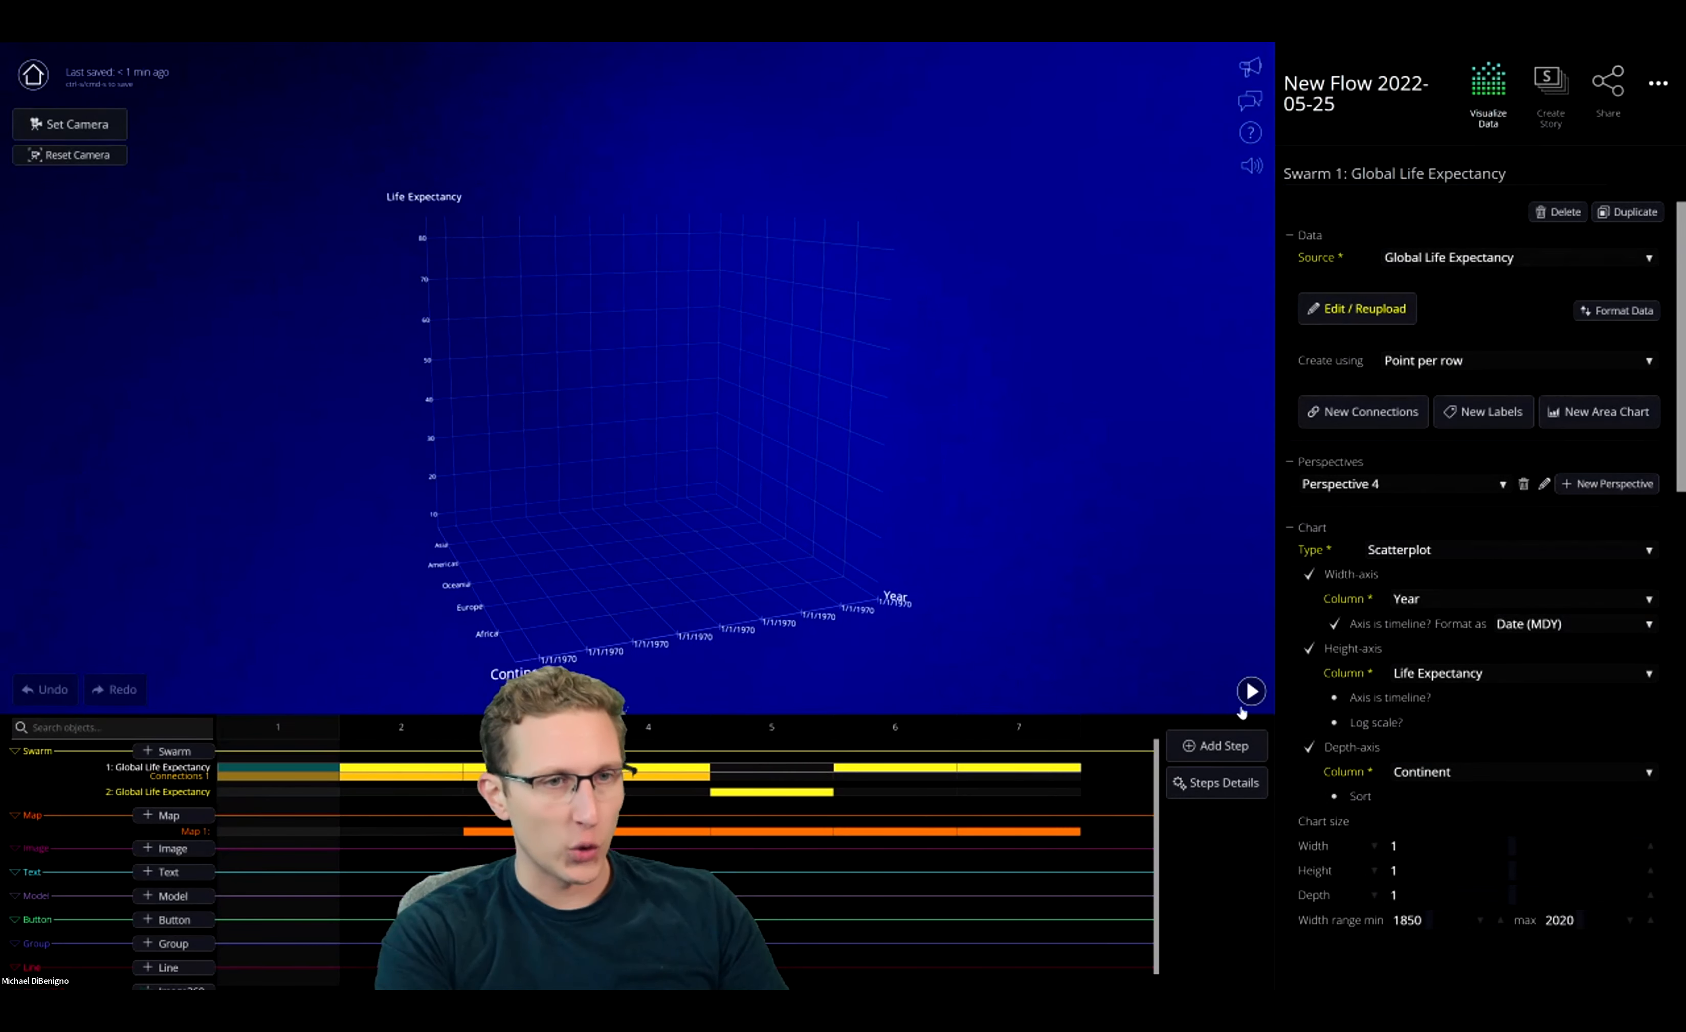
{"action": "left_click", "coordinate": [1240, 678]}
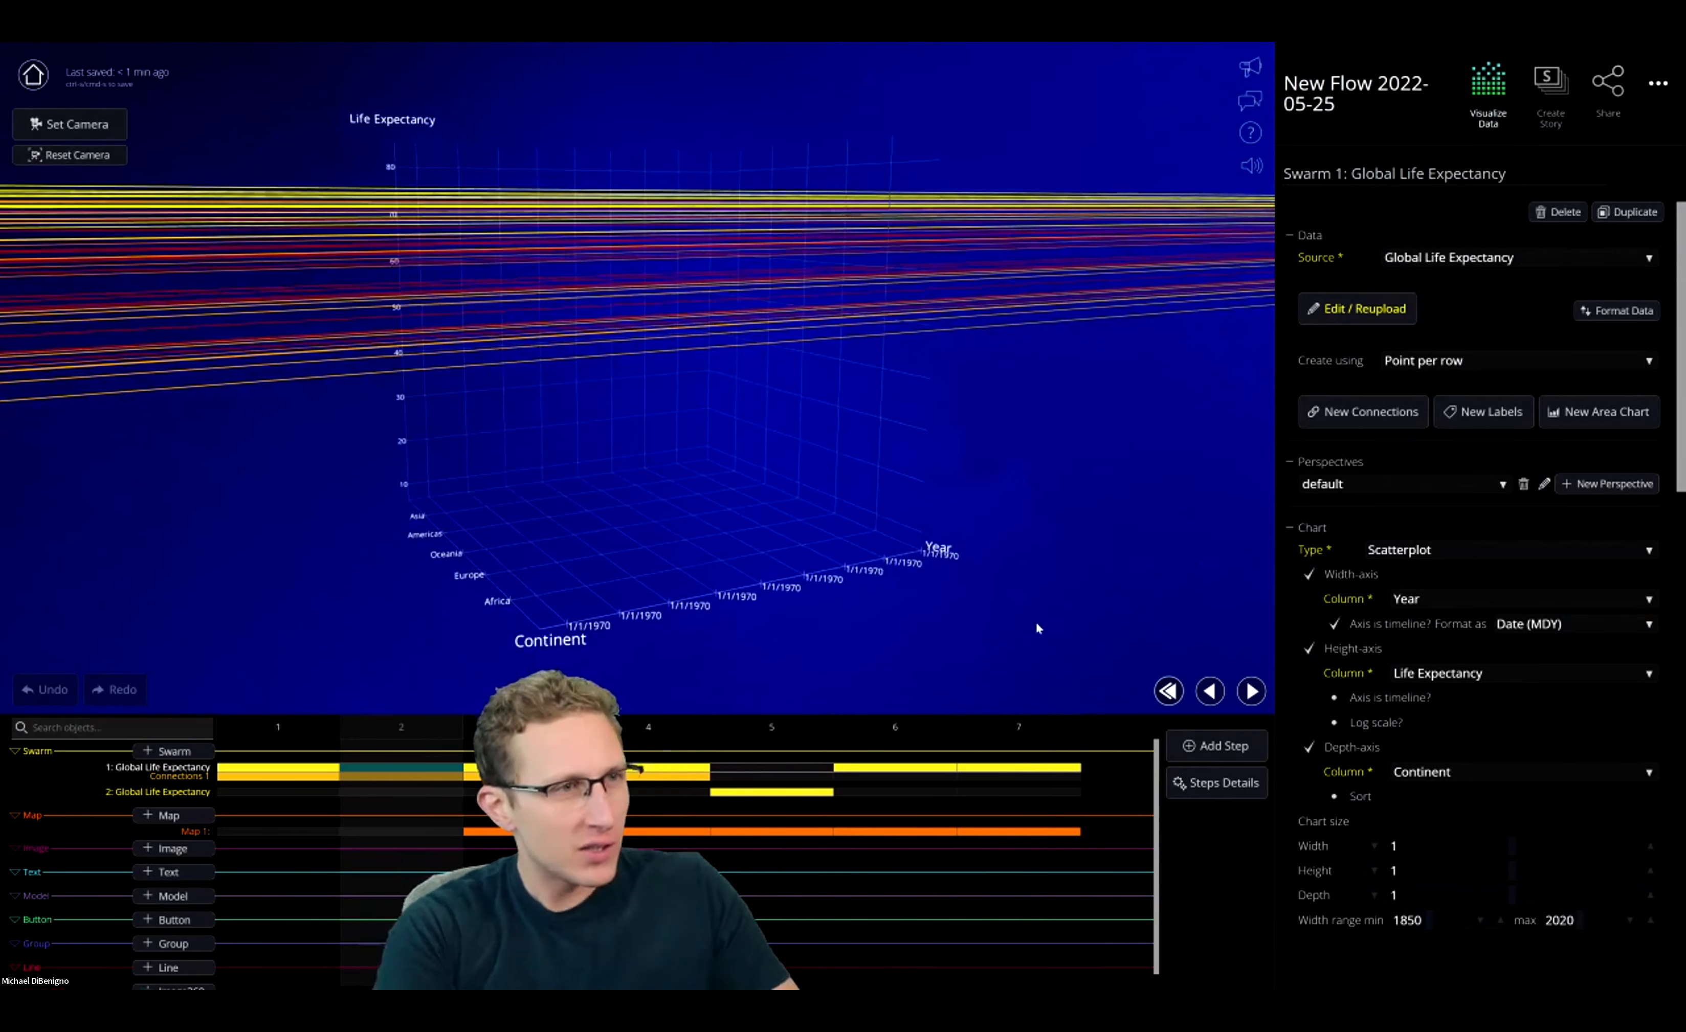
{"action": "scroll", "coordinate": [987, 577], "scroll_direction": "down", "scroll_amount": 3}
{"action": "left_click_drag", "start_coordinate": [987, 577], "coordinate": [785, 557]}
{"action": "scroll", "coordinate": [1461, 705], "scroll_direction": "down", "scroll_amount": 4}
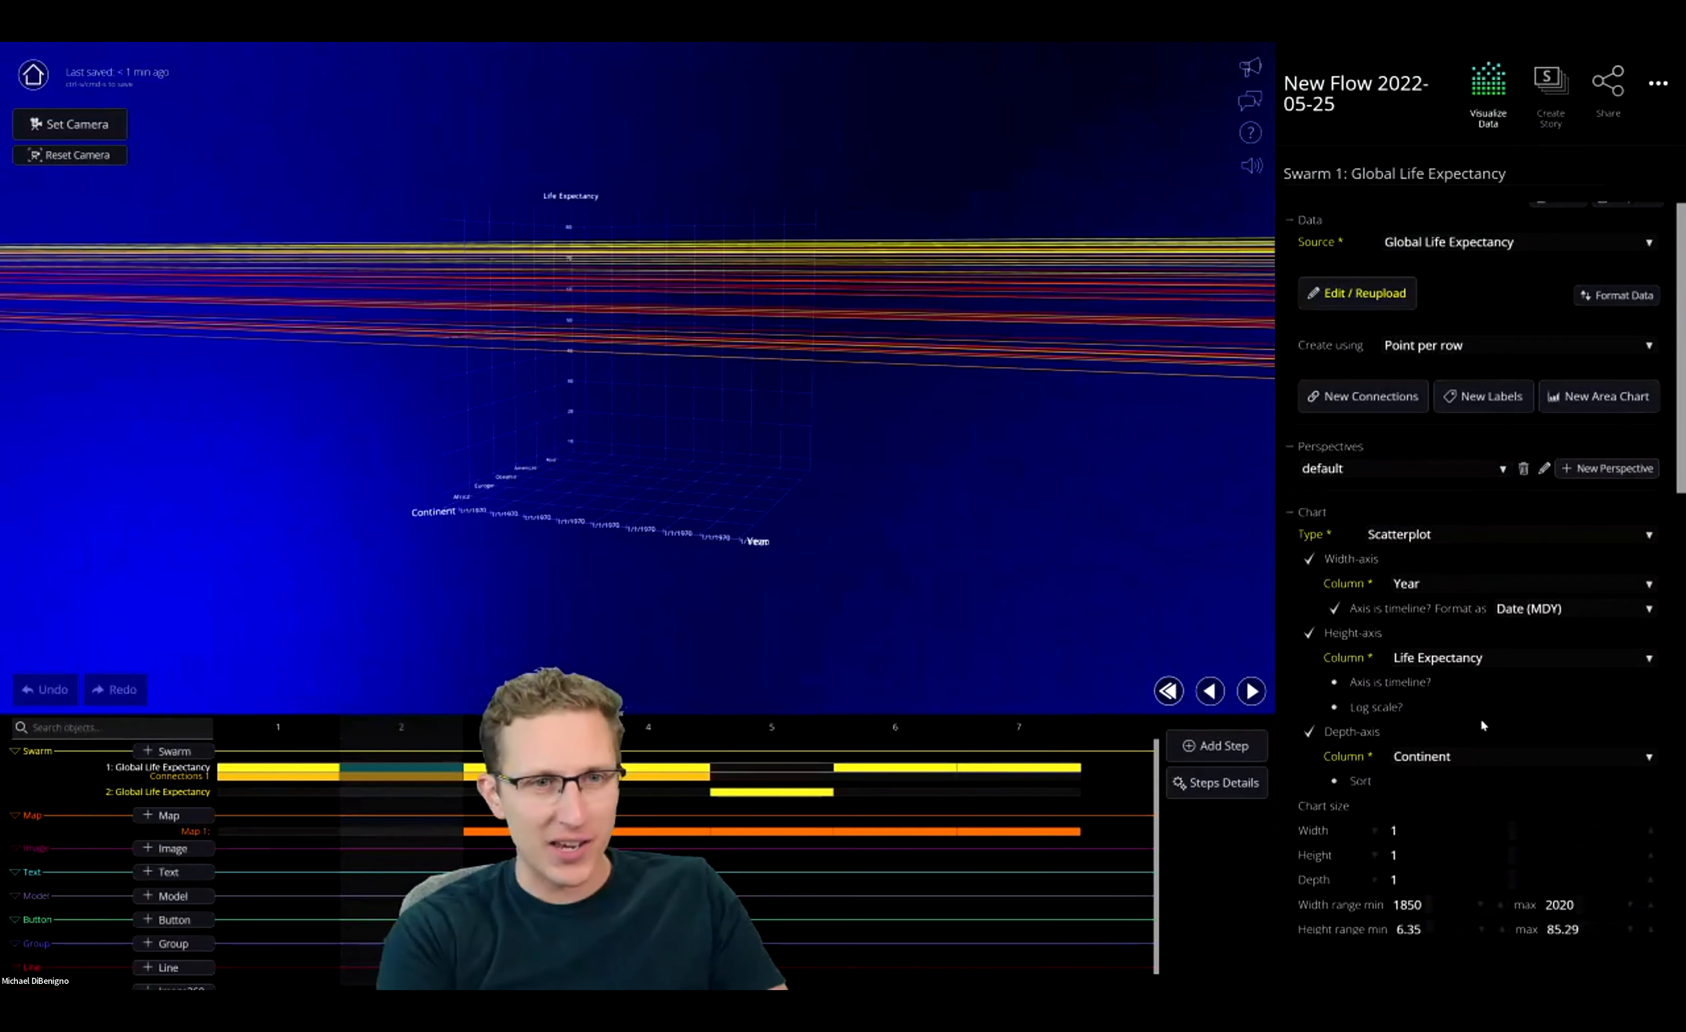
{"action": "left_click", "coordinate": [1354, 727]}
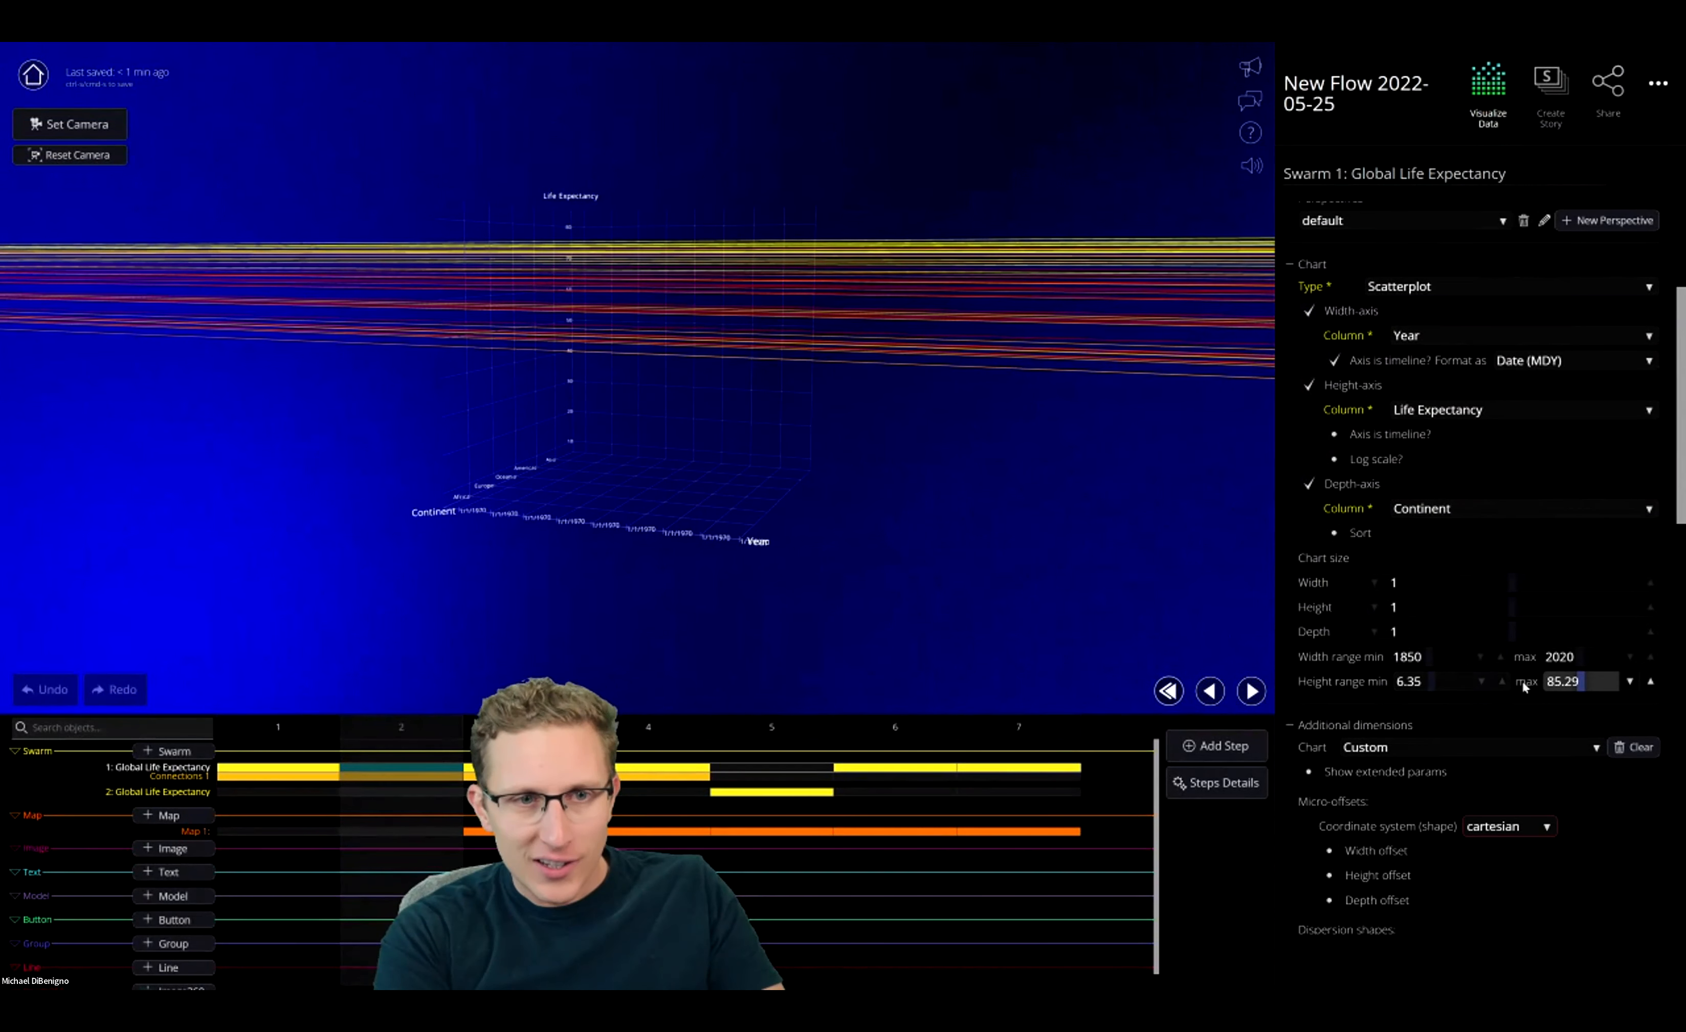
{"action": "left_click", "coordinate": [1293, 727]}
{"action": "scroll", "coordinate": [1371, 705], "scroll_direction": "down", "scroll_amount": 5}
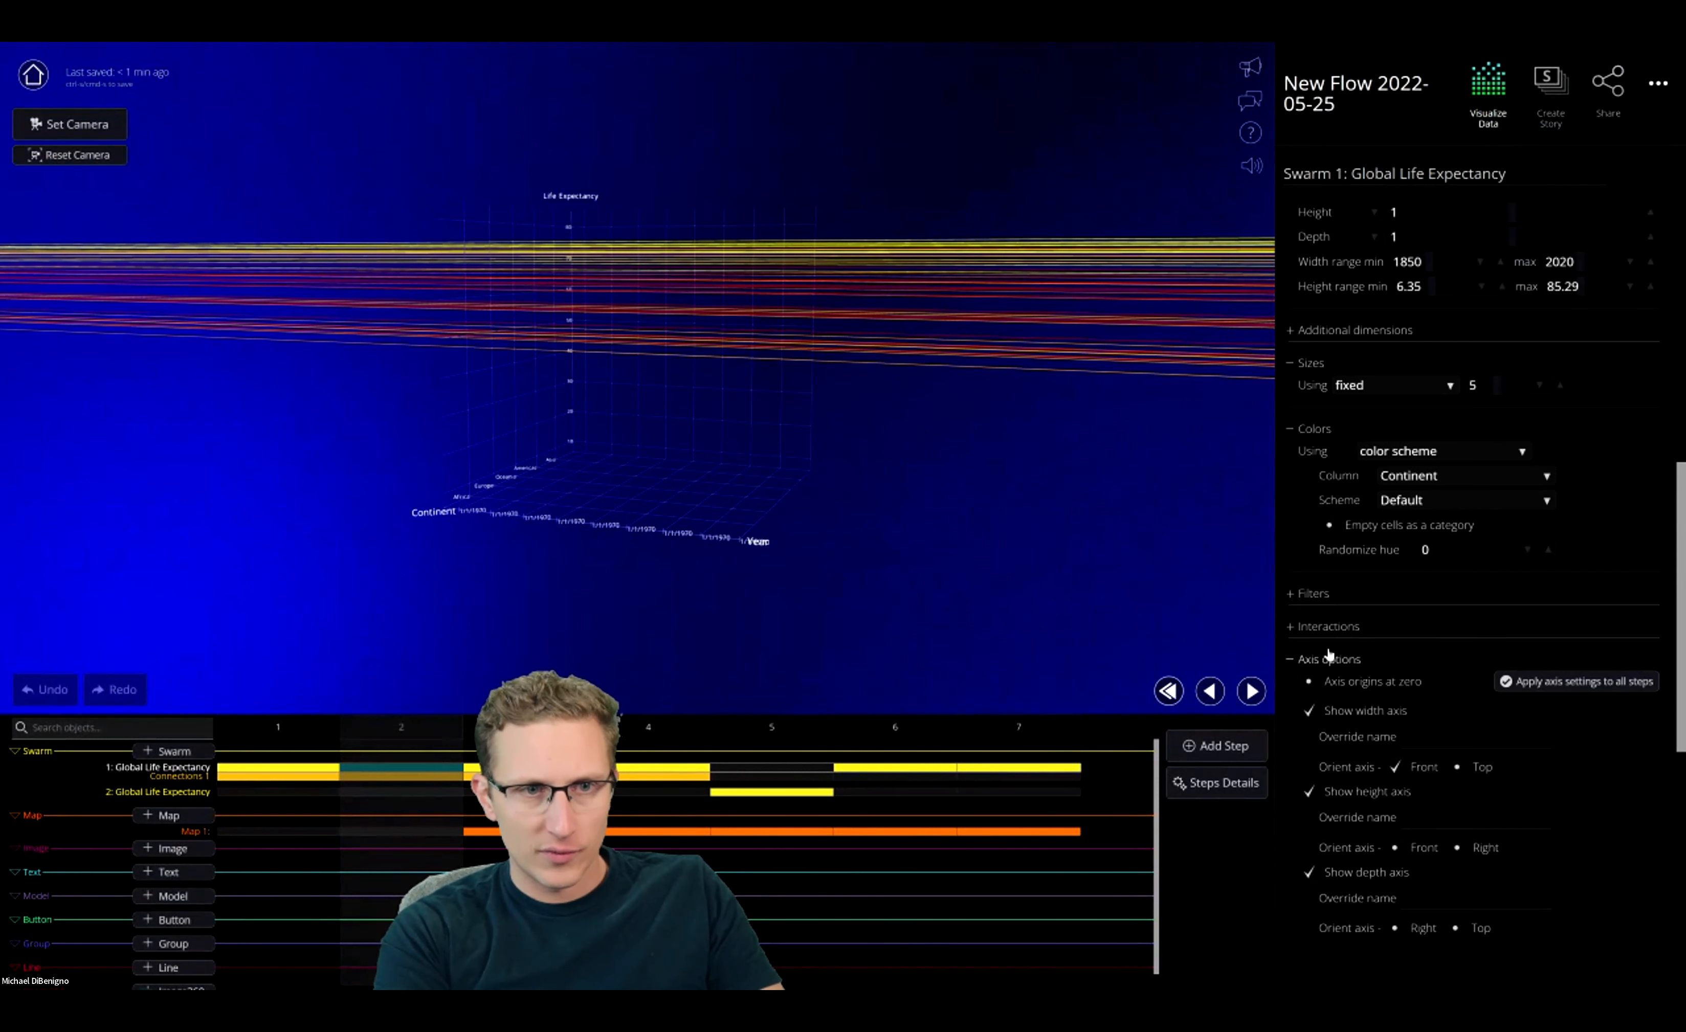
{"action": "left_click", "coordinate": [1314, 593]}
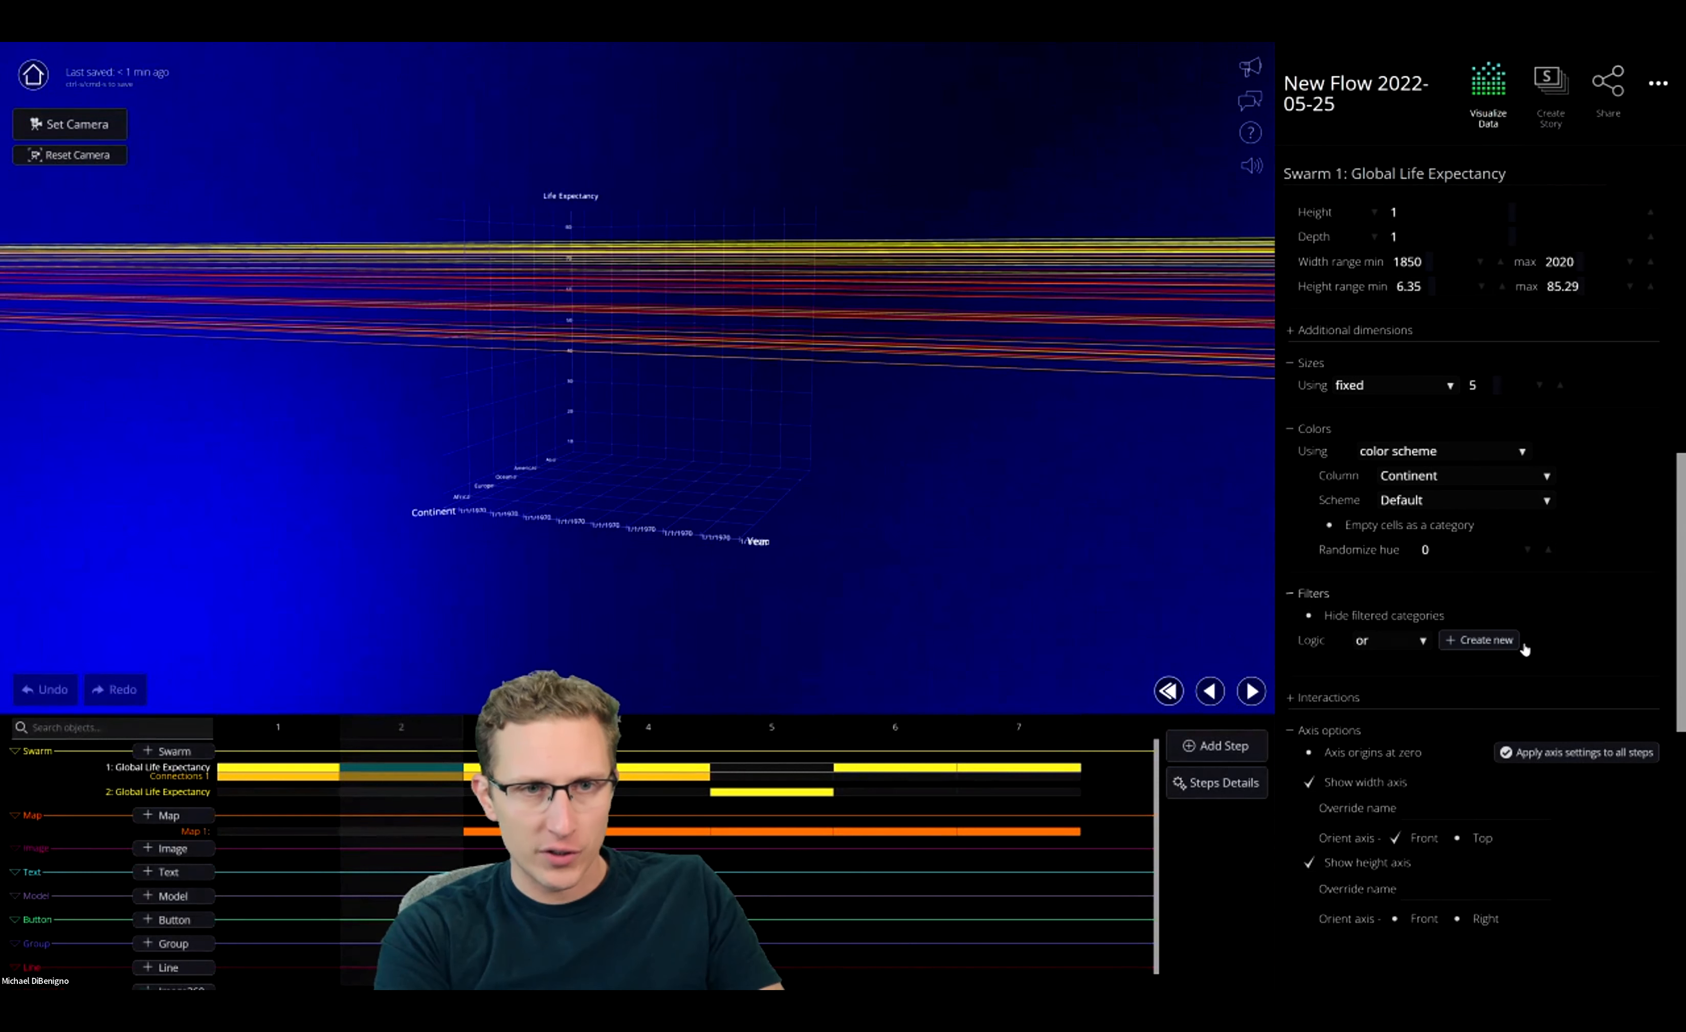
{"action": "left_click", "coordinate": [1493, 649]}
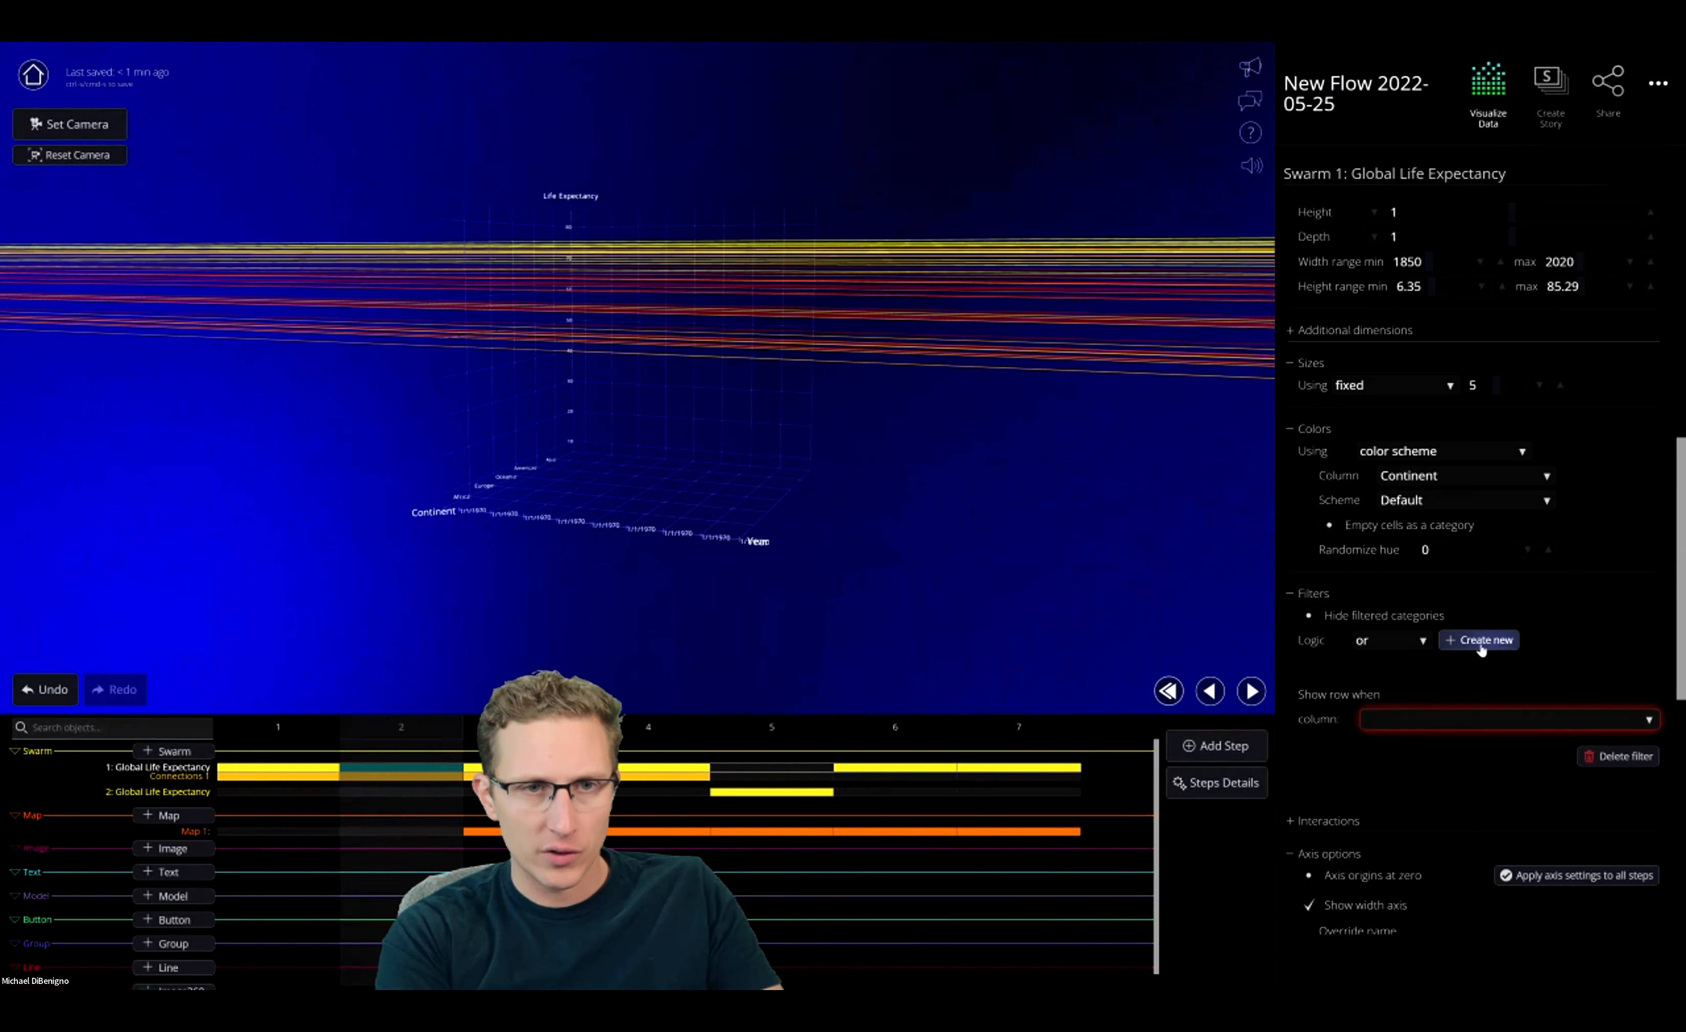
{"action": "left_click", "coordinate": [1616, 758]}
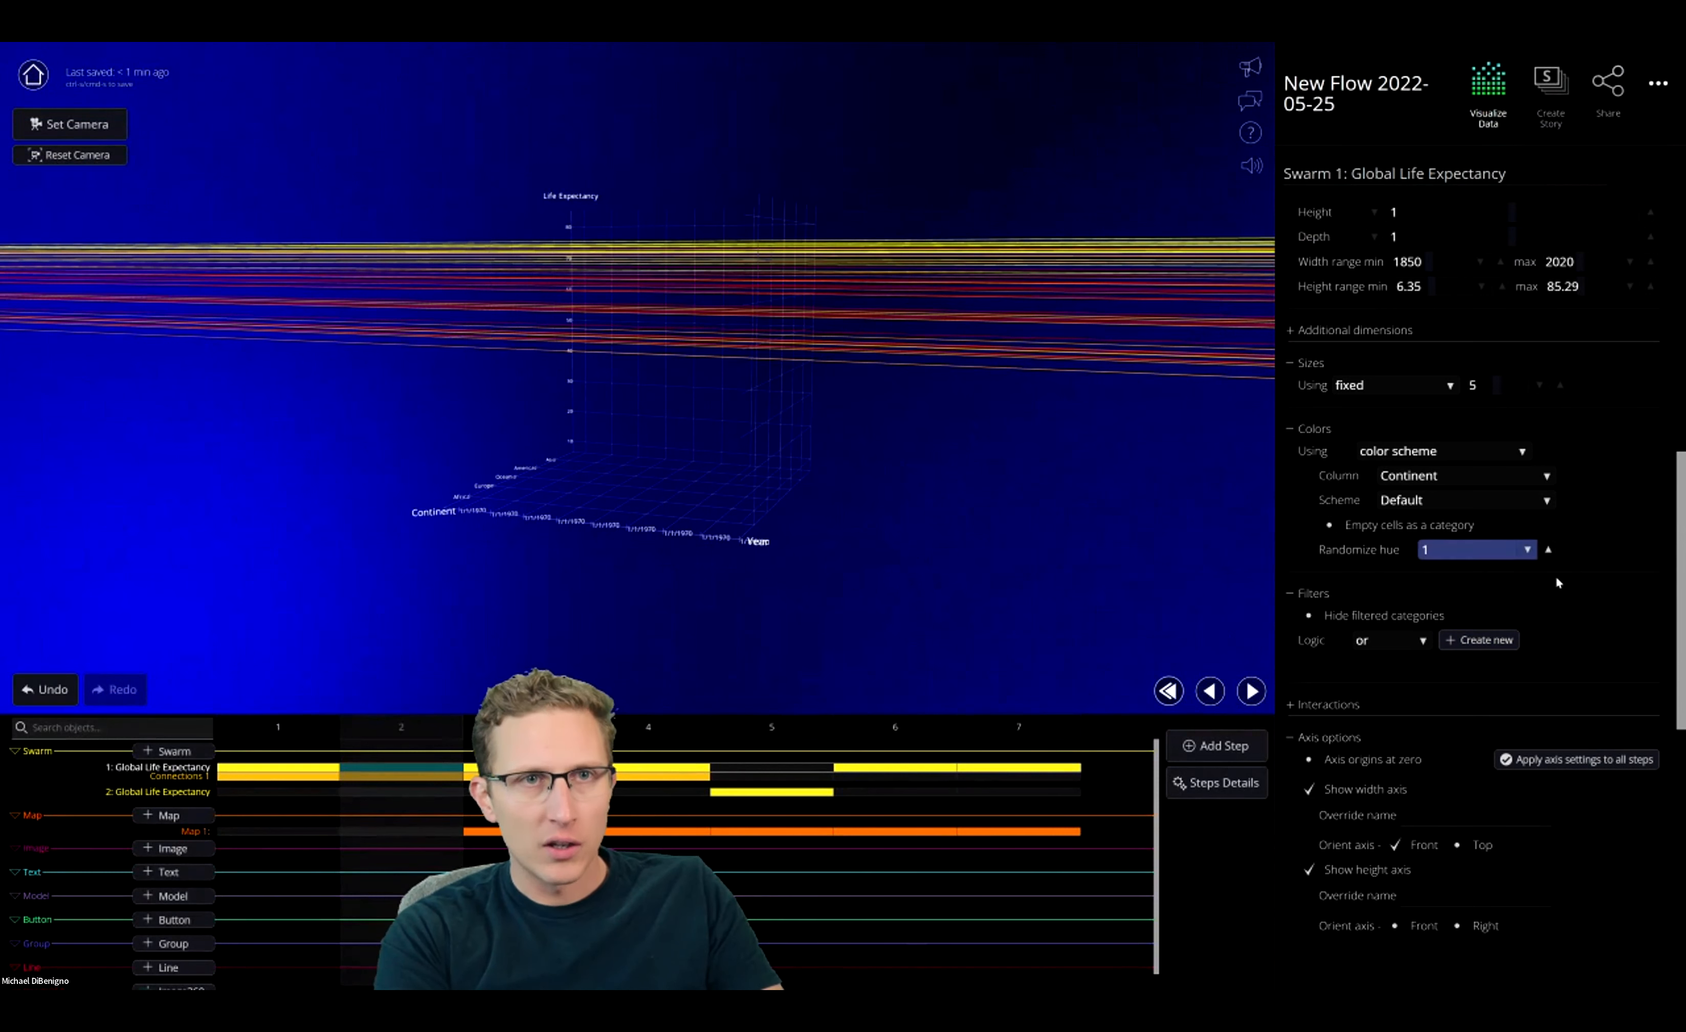
Set the maximum of Swarm 1's width range to 2019 in the second step
{"action": "scroll", "coordinate": [1599, 588], "scroll_direction": "up", "scroll_amount": 6}
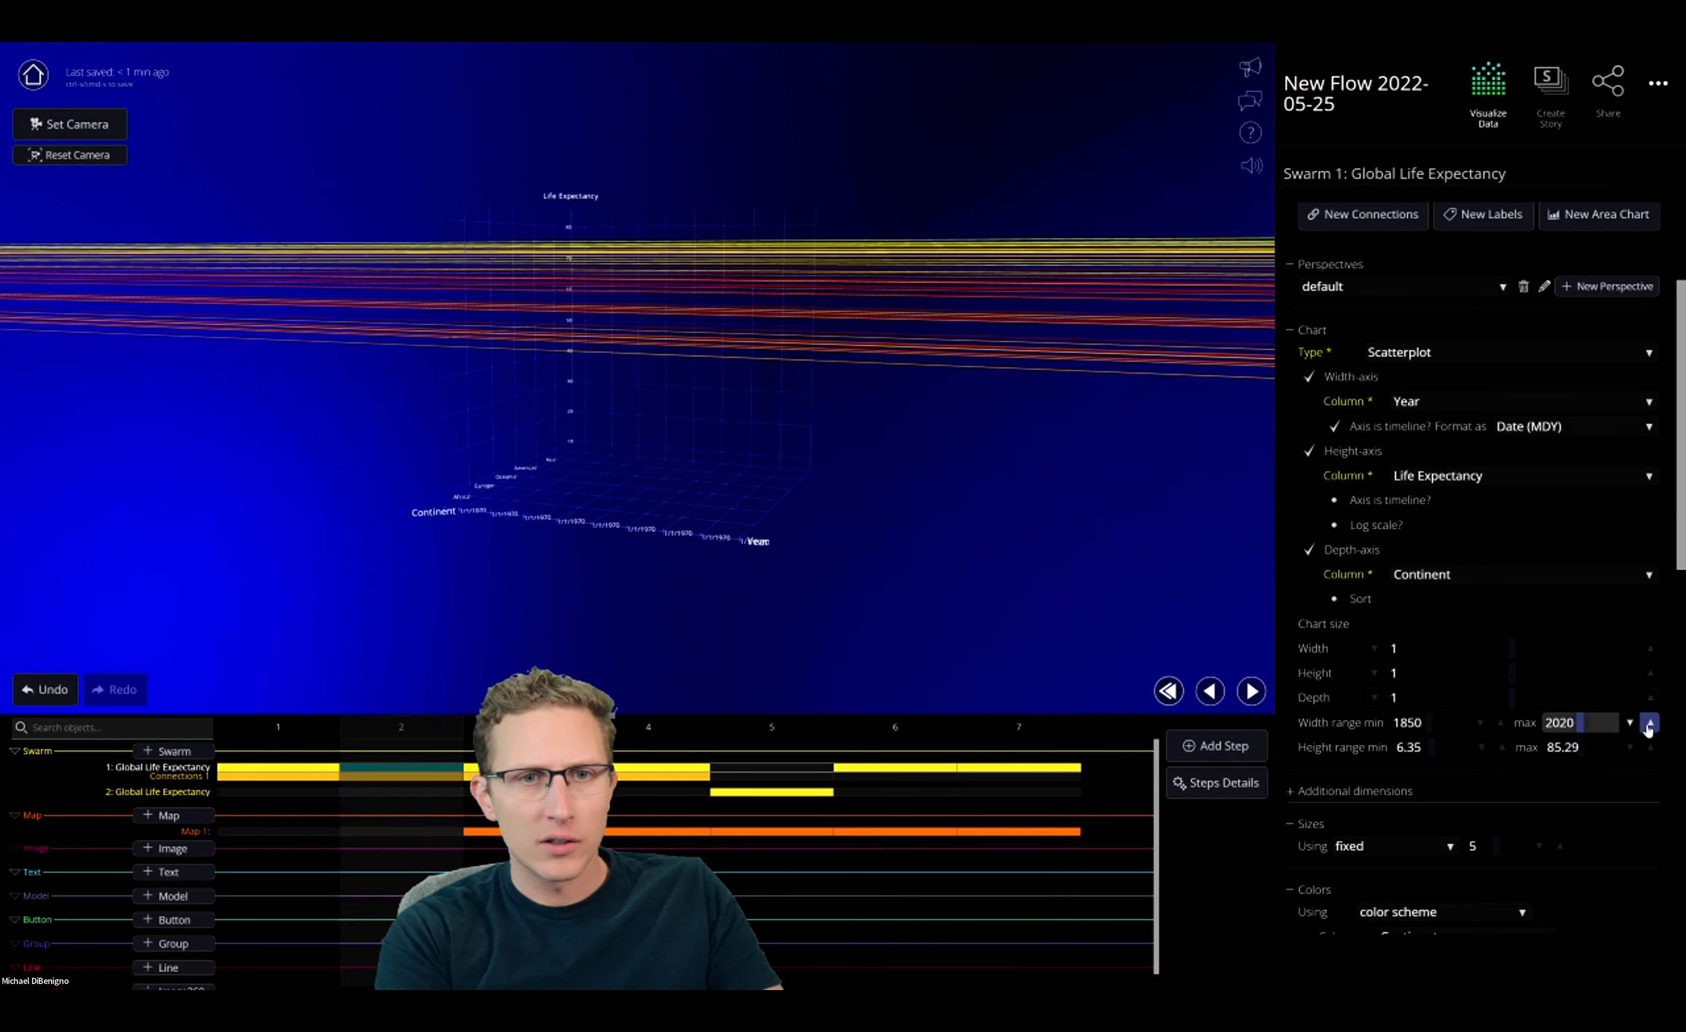
{"action": "left_click", "coordinate": [1629, 722]}
{"action": "left_click", "coordinate": [1629, 723]}
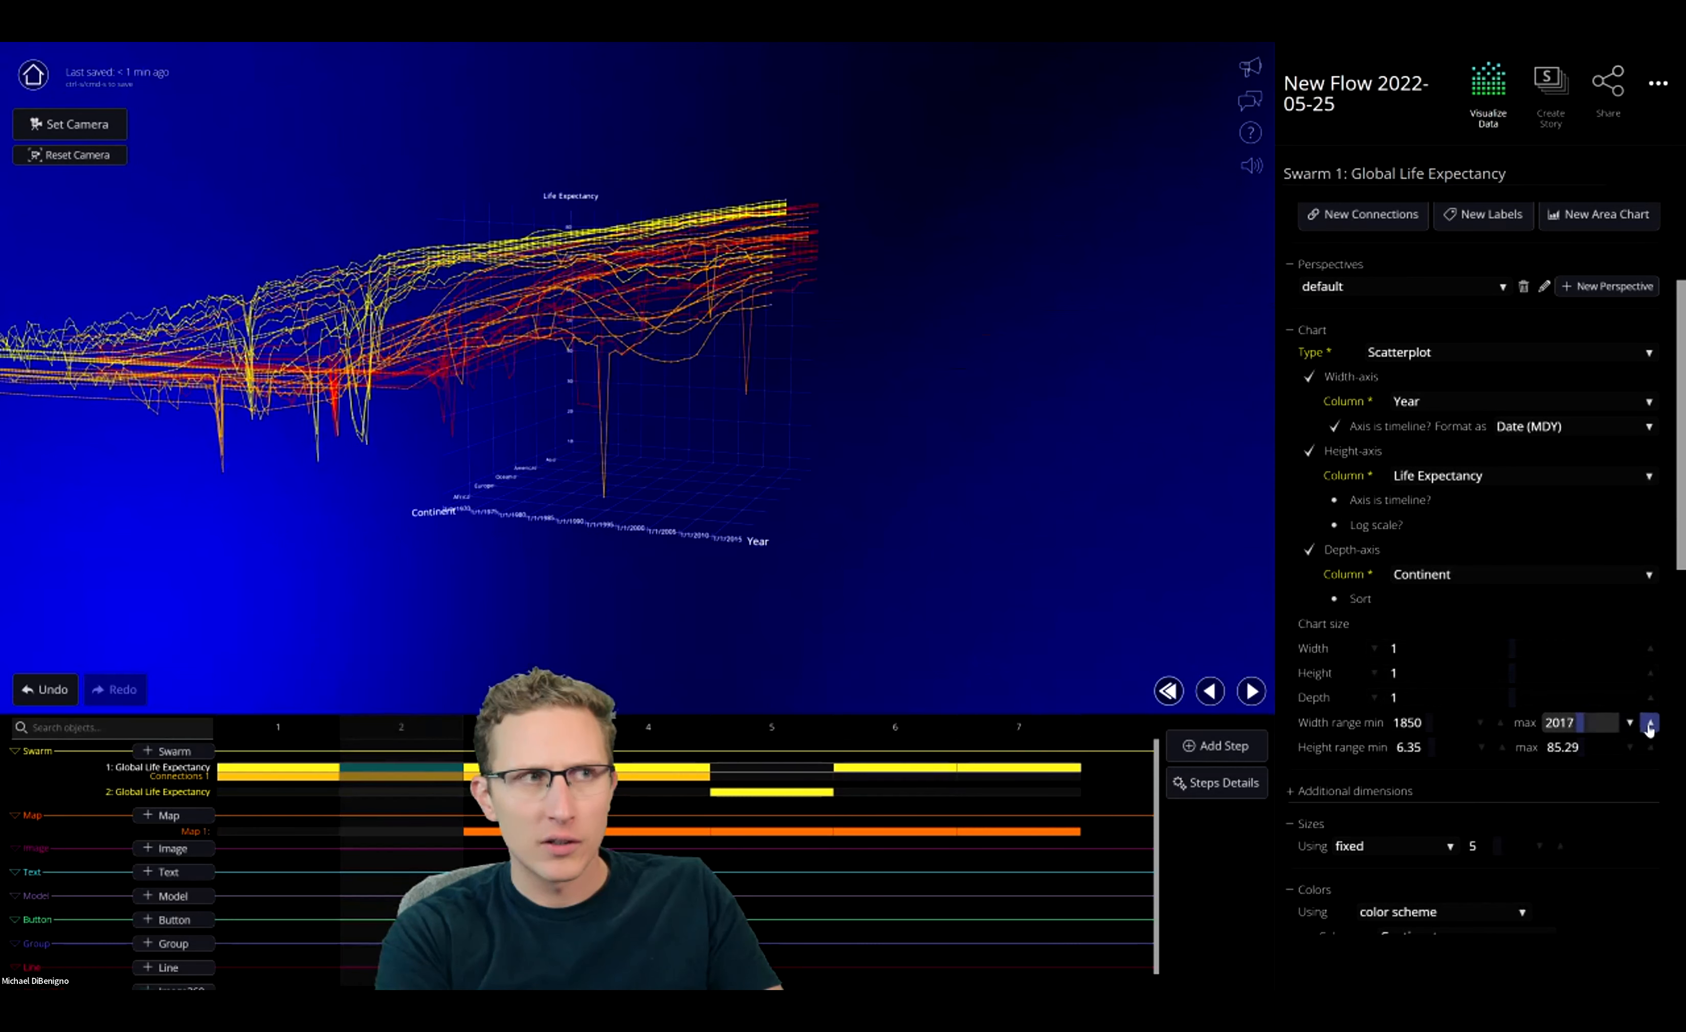
{"action": "key", "text": "BackSpace"}
{"action": "type", "text": "9"}
{"action": "key", "text": "Return"}
{"action": "left_click_drag", "start_coordinate": [899, 536], "coordinate": [966, 547]}
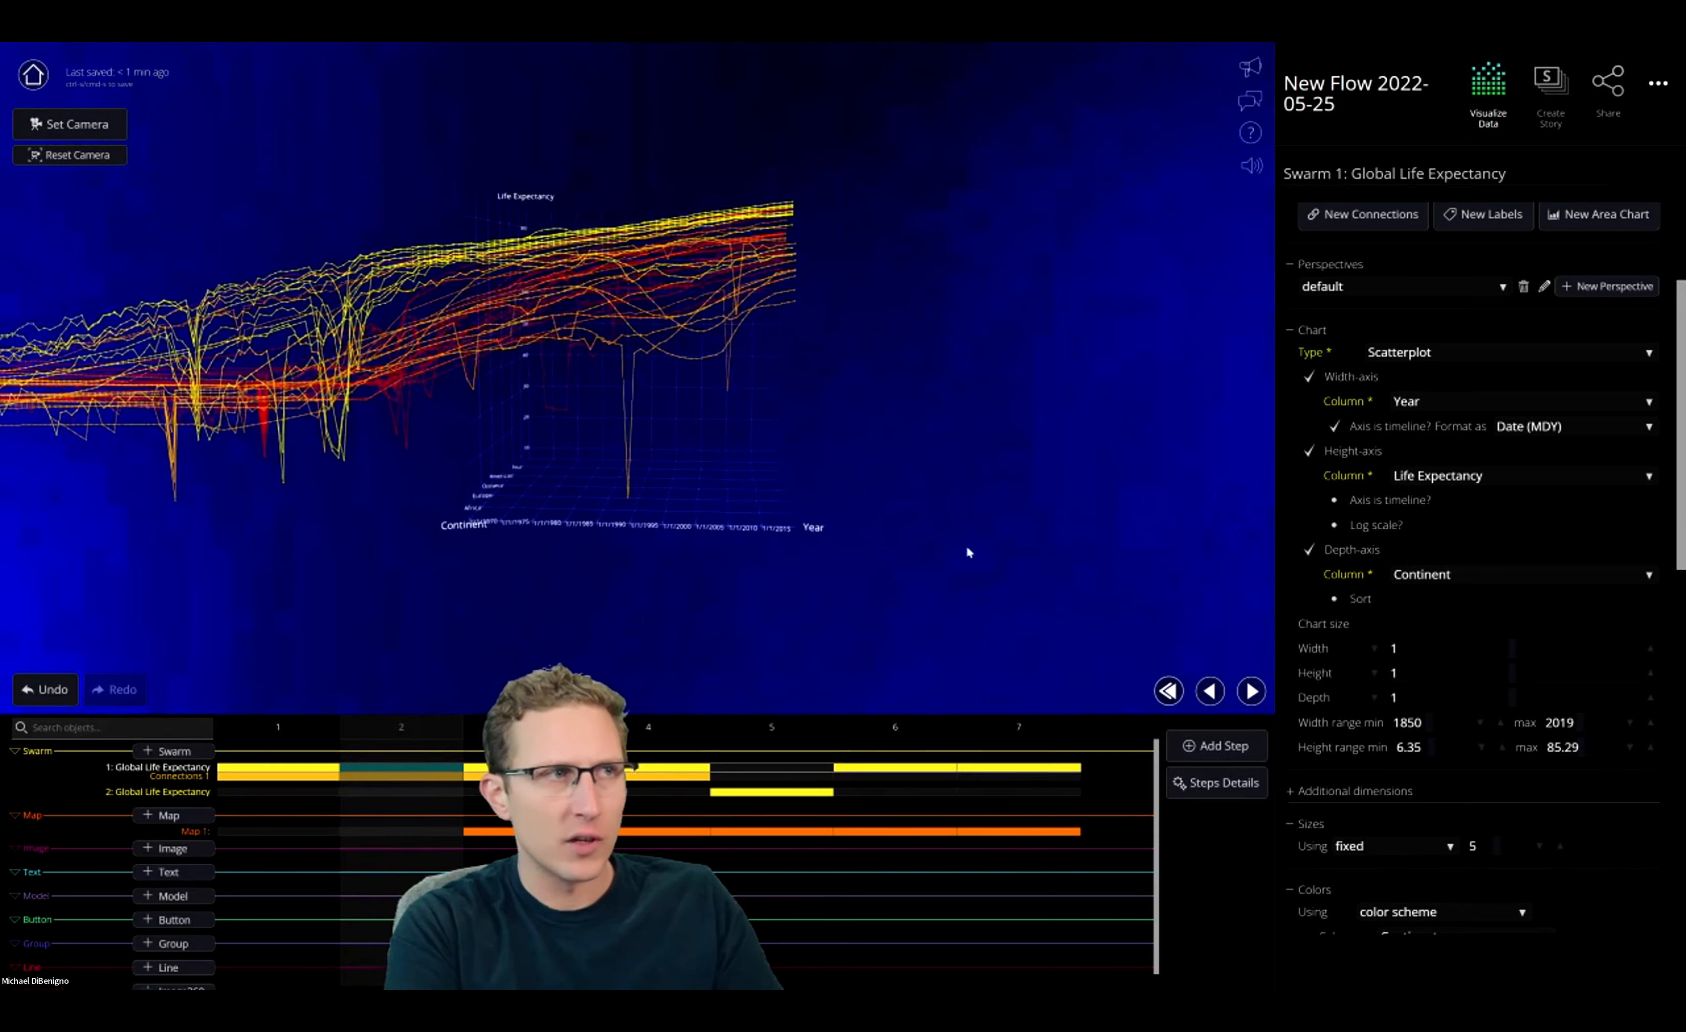
{"action": "scroll", "coordinate": [964, 548], "scroll_direction": "down", "scroll_amount": 3}
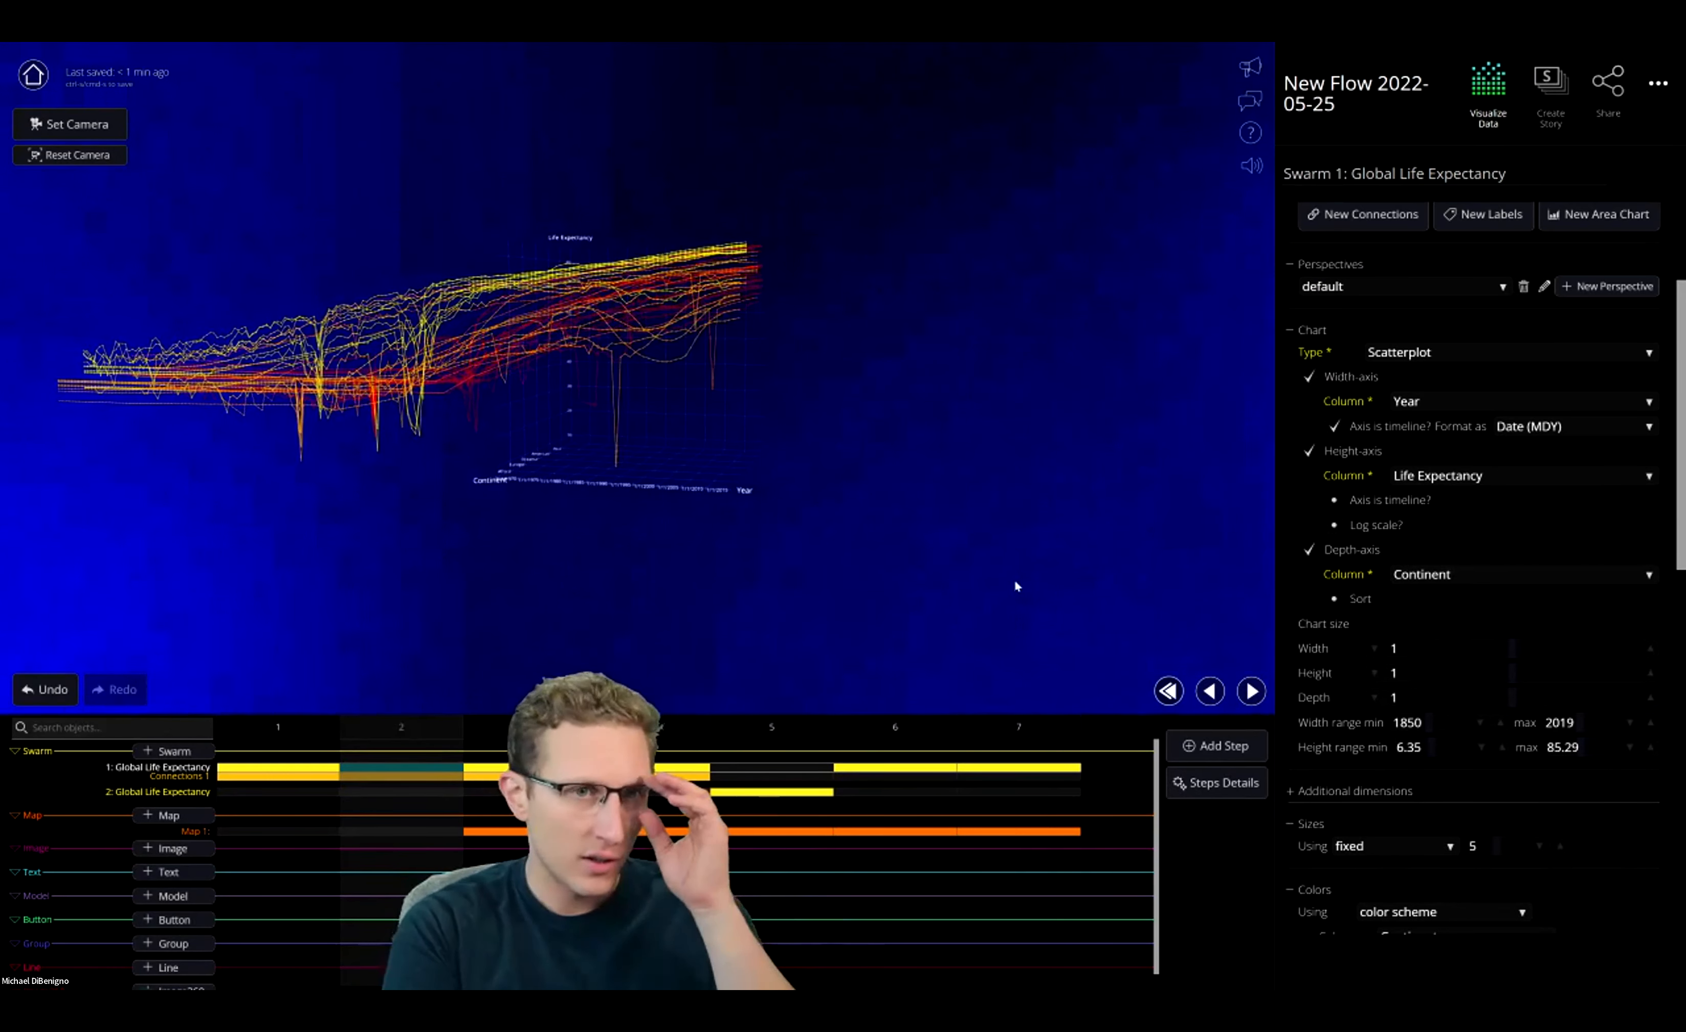
Review the swarm map charts in the fifth and seventh steps
{"action": "left_click", "coordinate": [242, 728]}
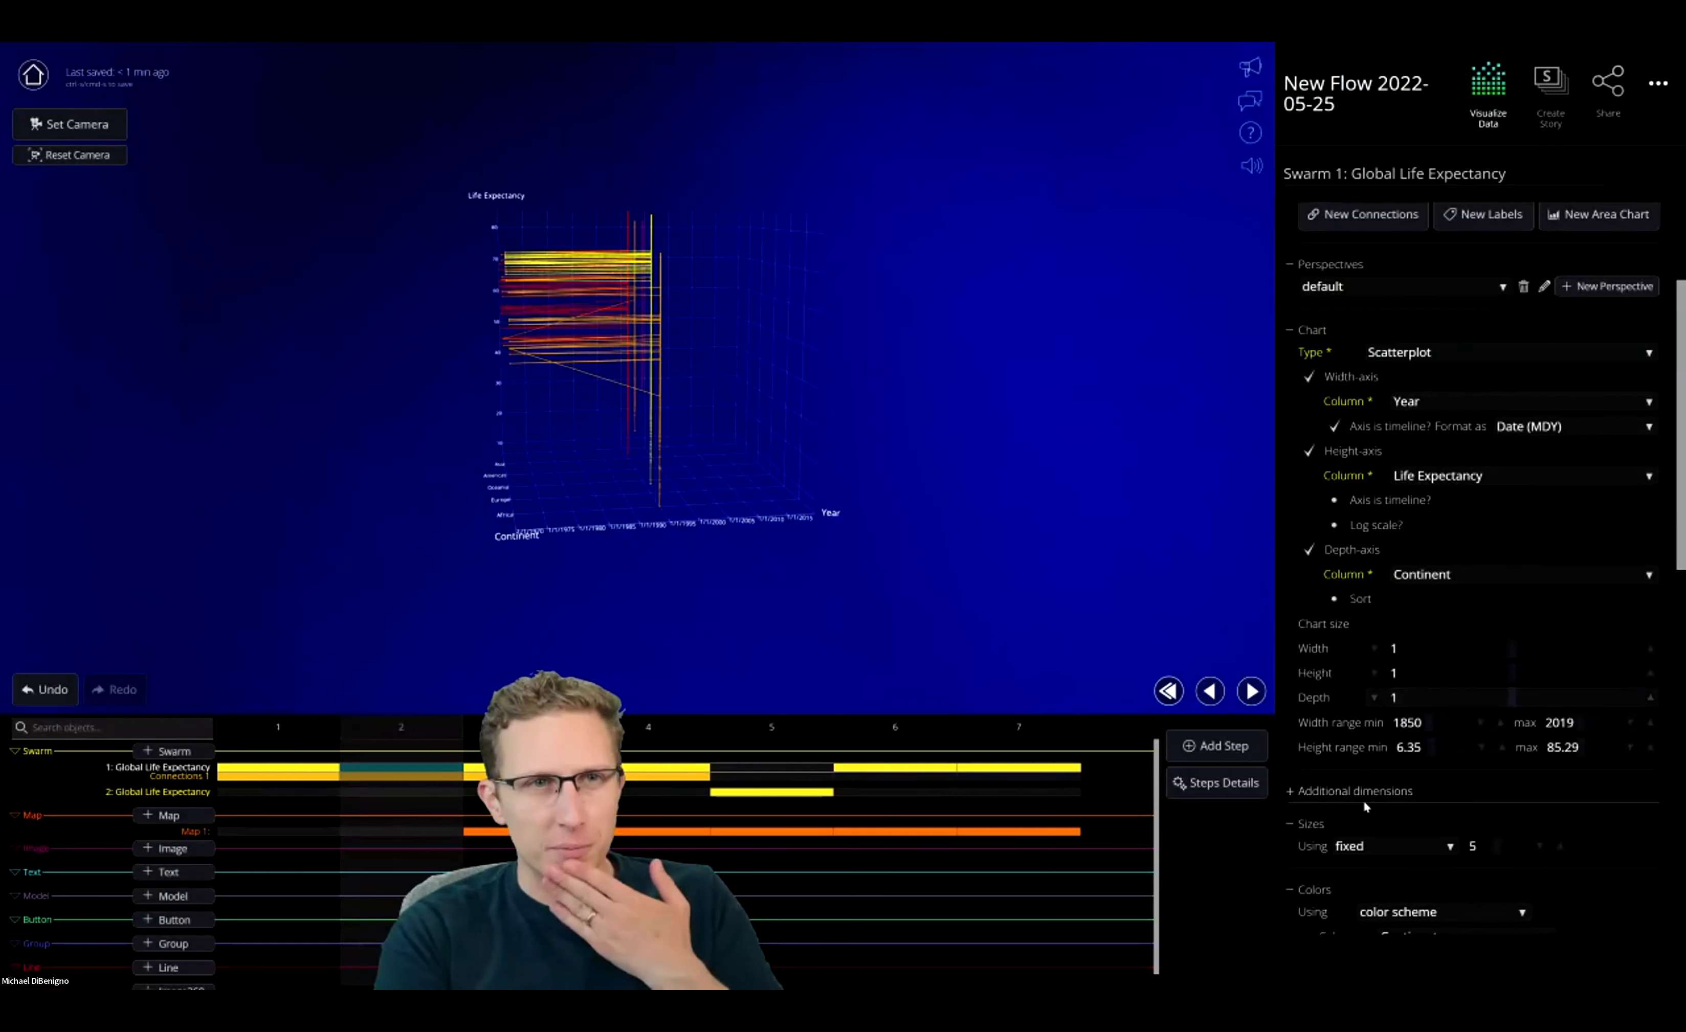
{"action": "scroll", "coordinate": [1419, 763], "scroll_direction": "down", "scroll_amount": 6}
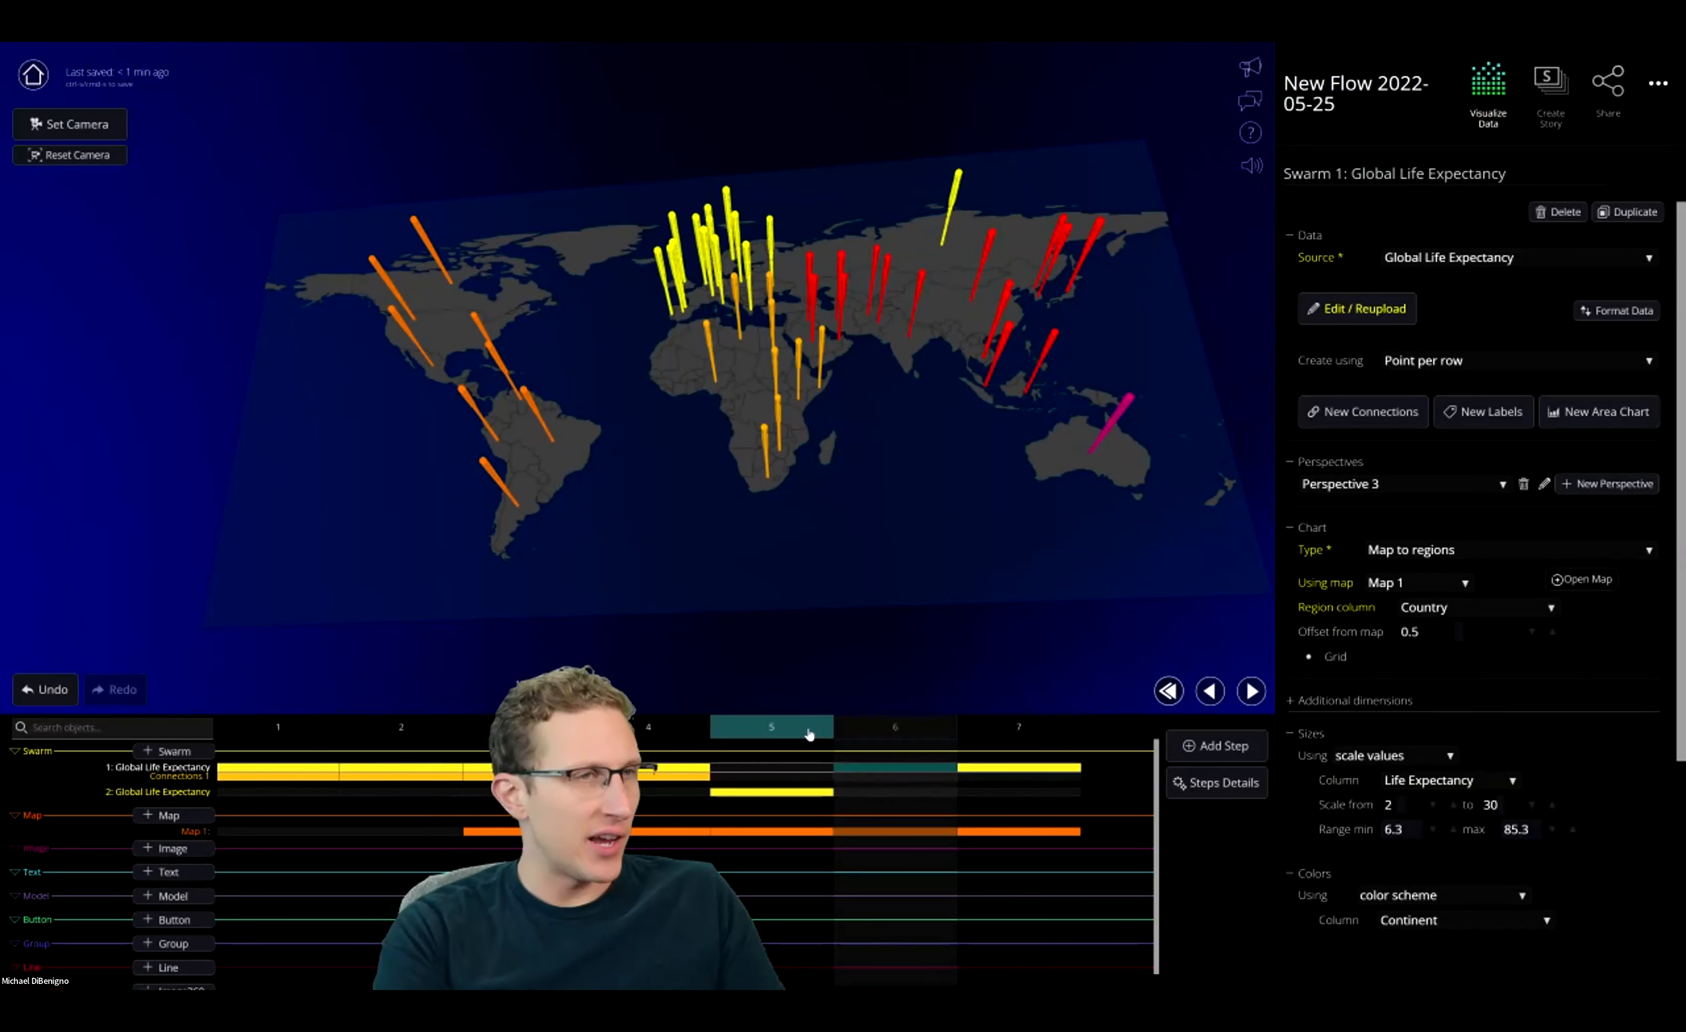
{"action": "left_click", "coordinate": [800, 726]}
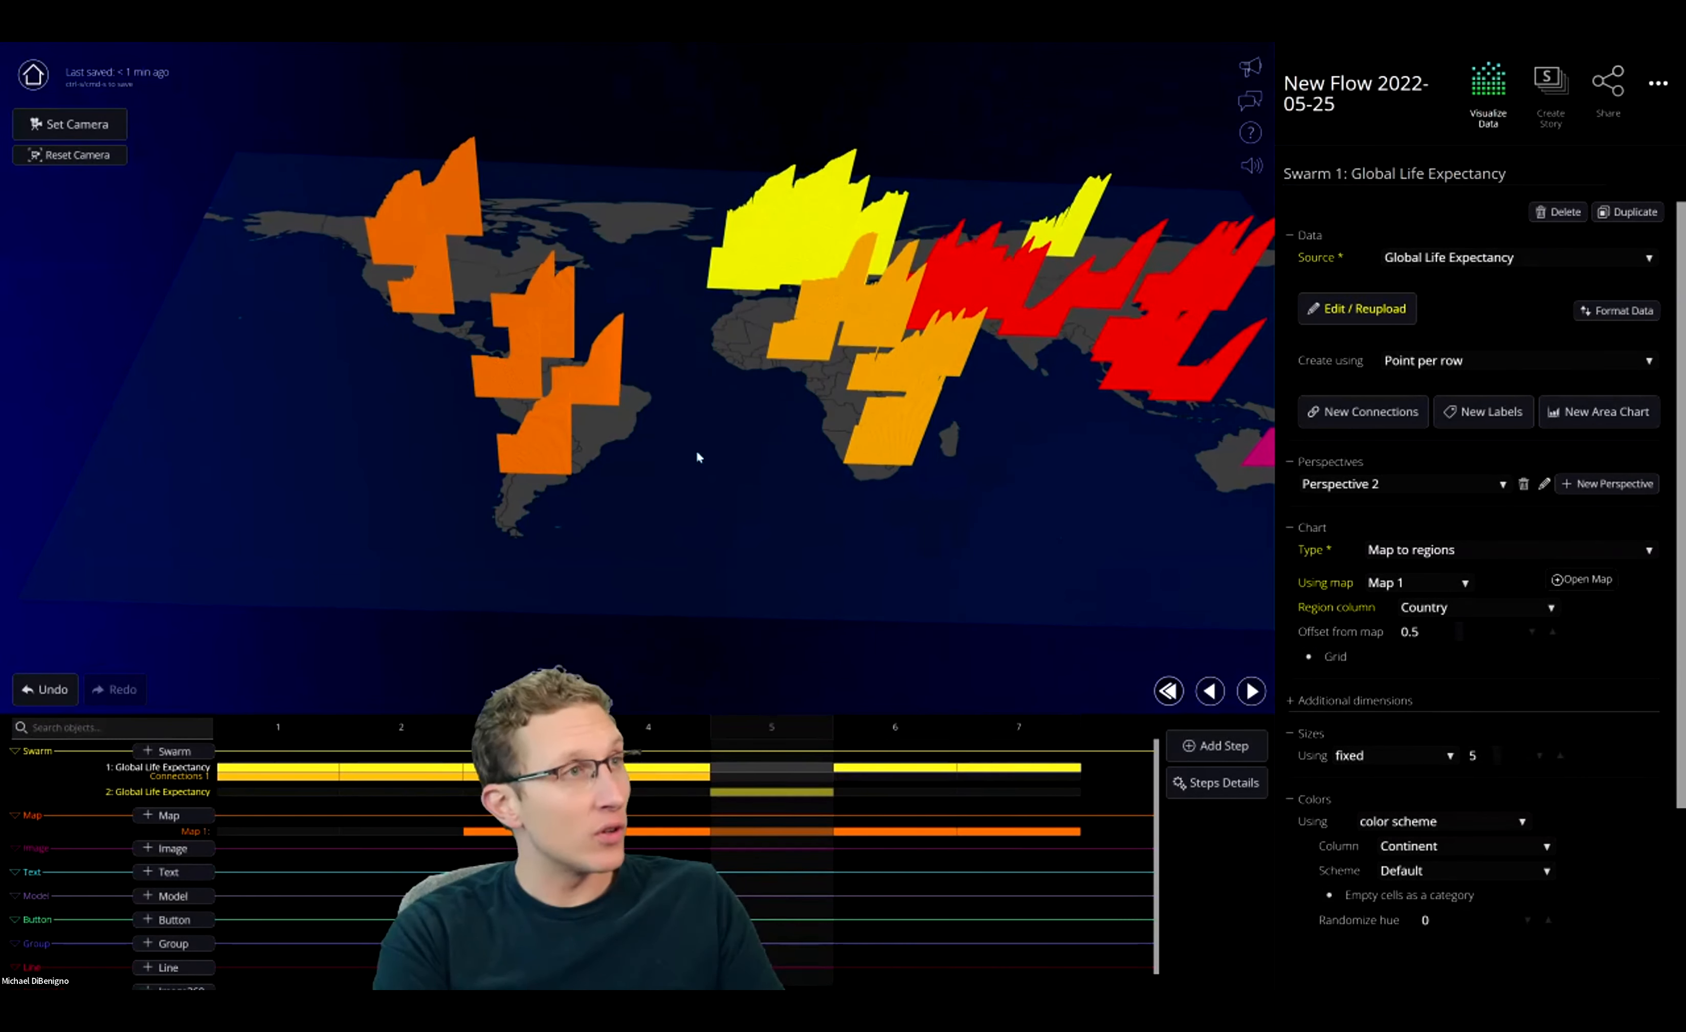
{"action": "left_click", "coordinate": [988, 732]}
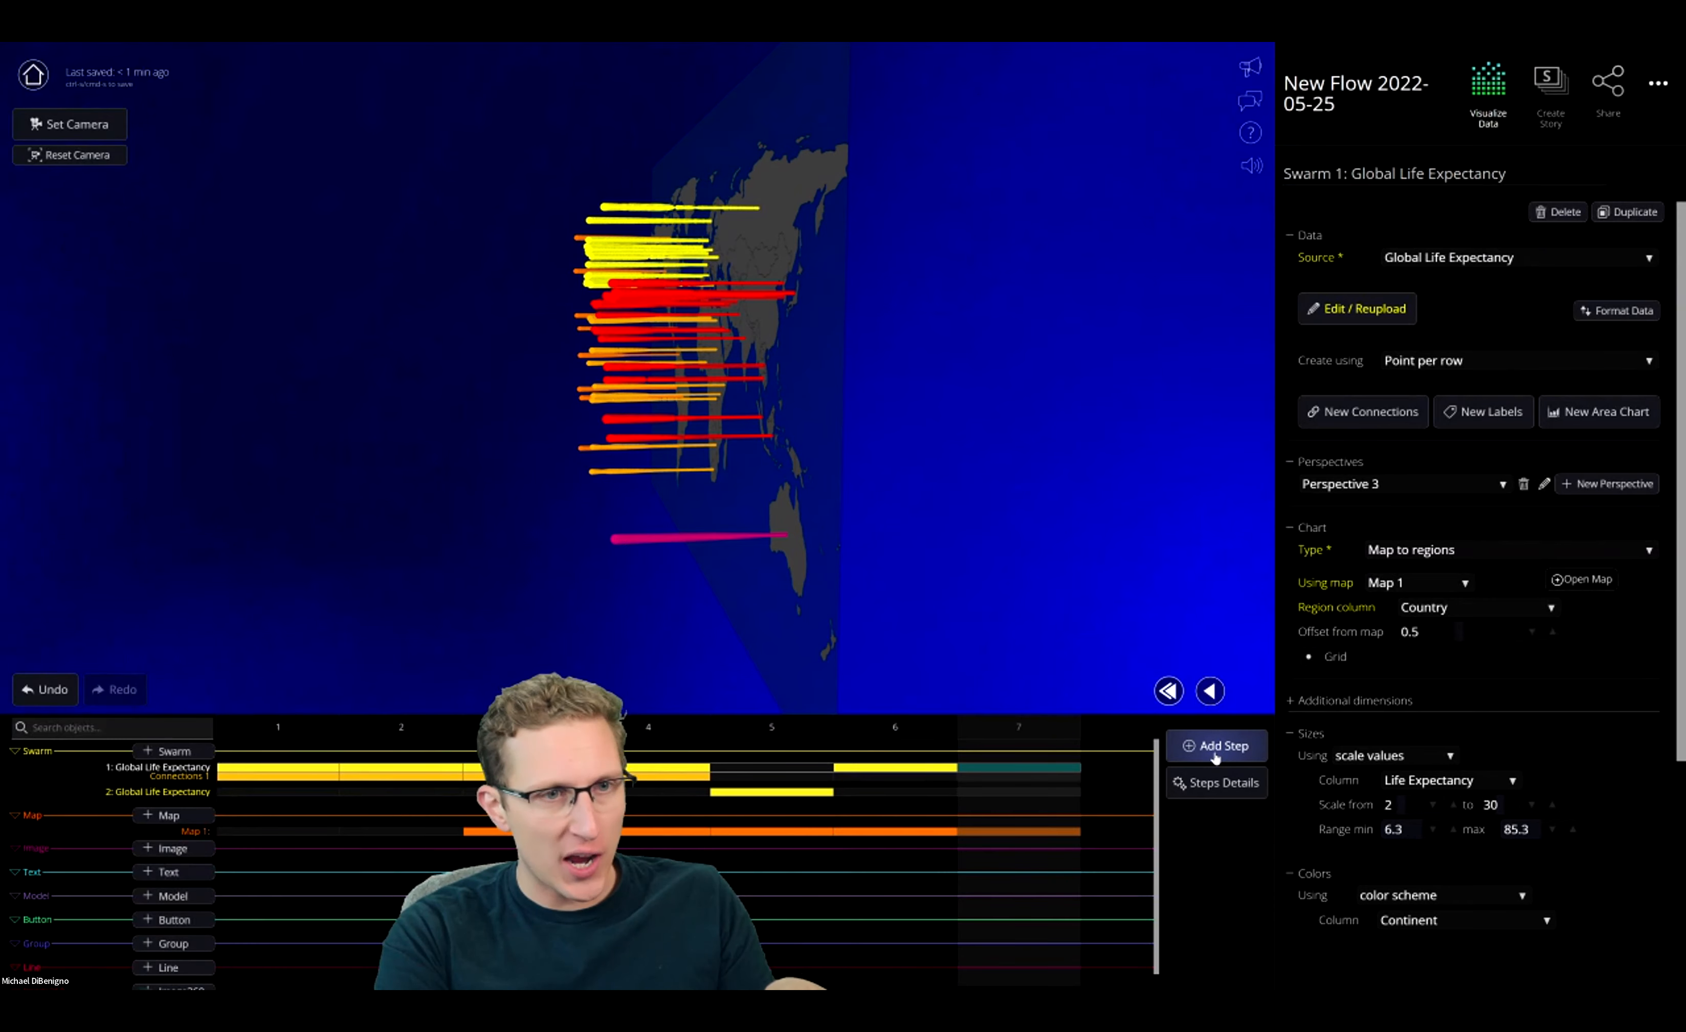
Duplicate Map 1 in the seventh step
{"action": "left_click_drag", "start_coordinate": [692, 590], "coordinate": [1134, 615]}
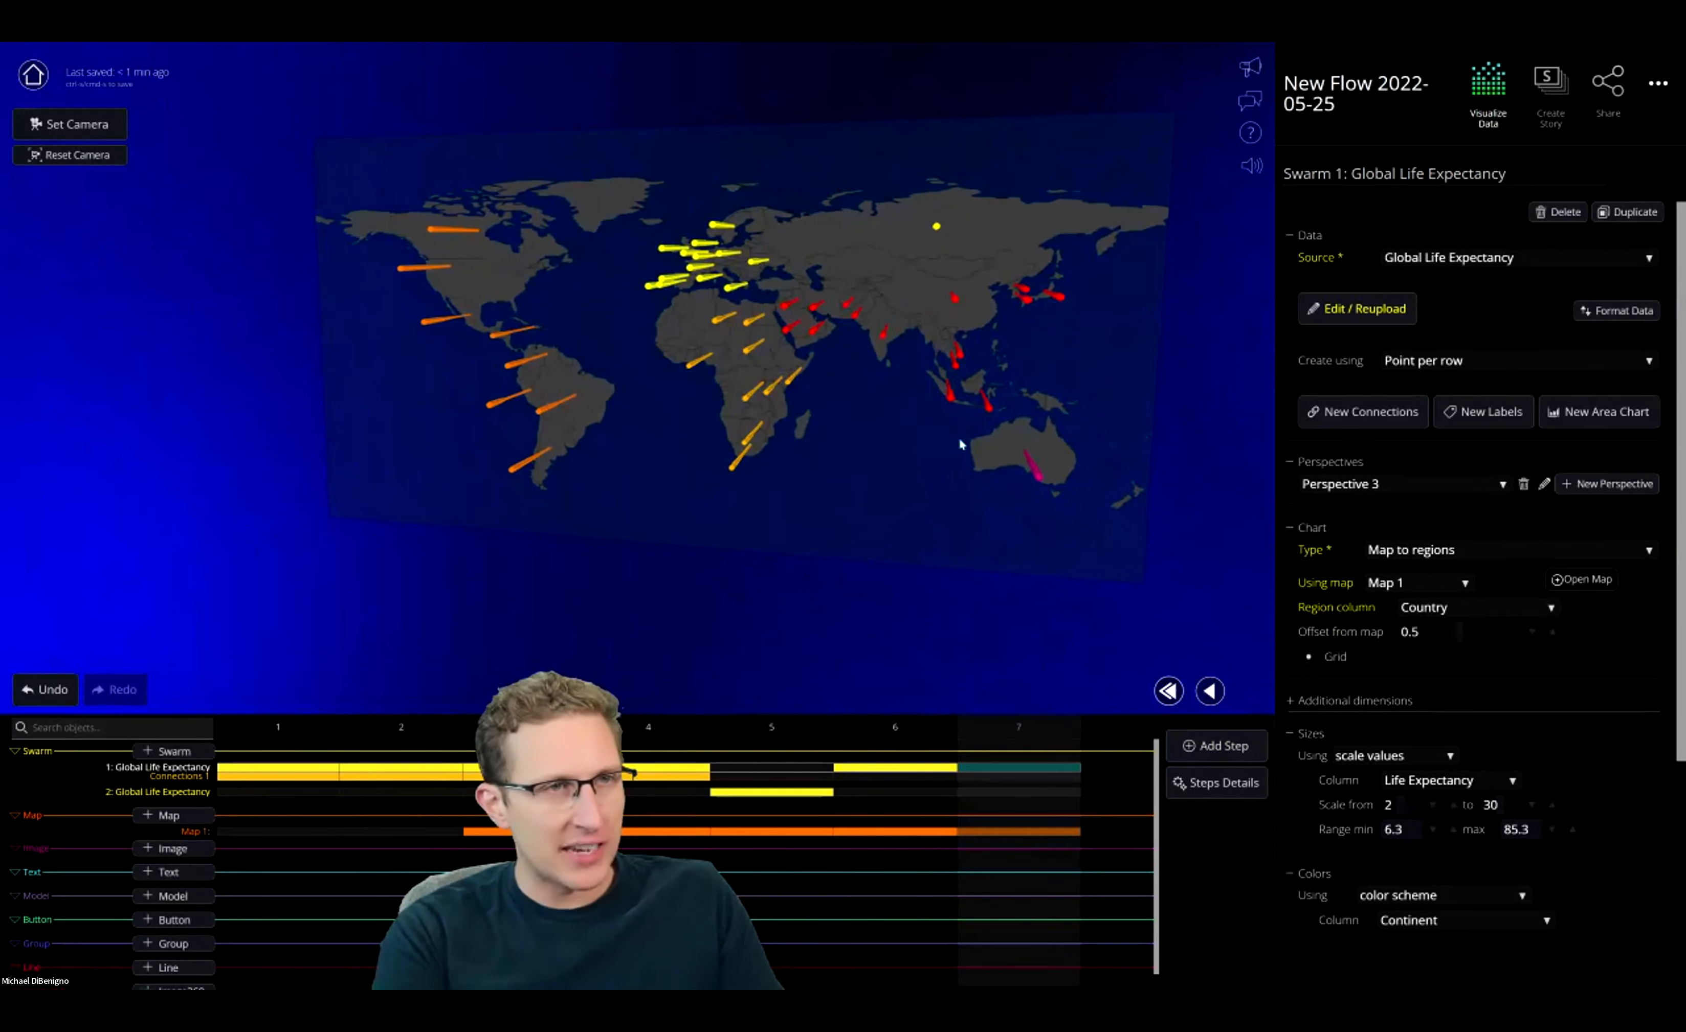
{"action": "left_click_drag", "start_coordinate": [1156, 439], "coordinate": [1084, 505]}
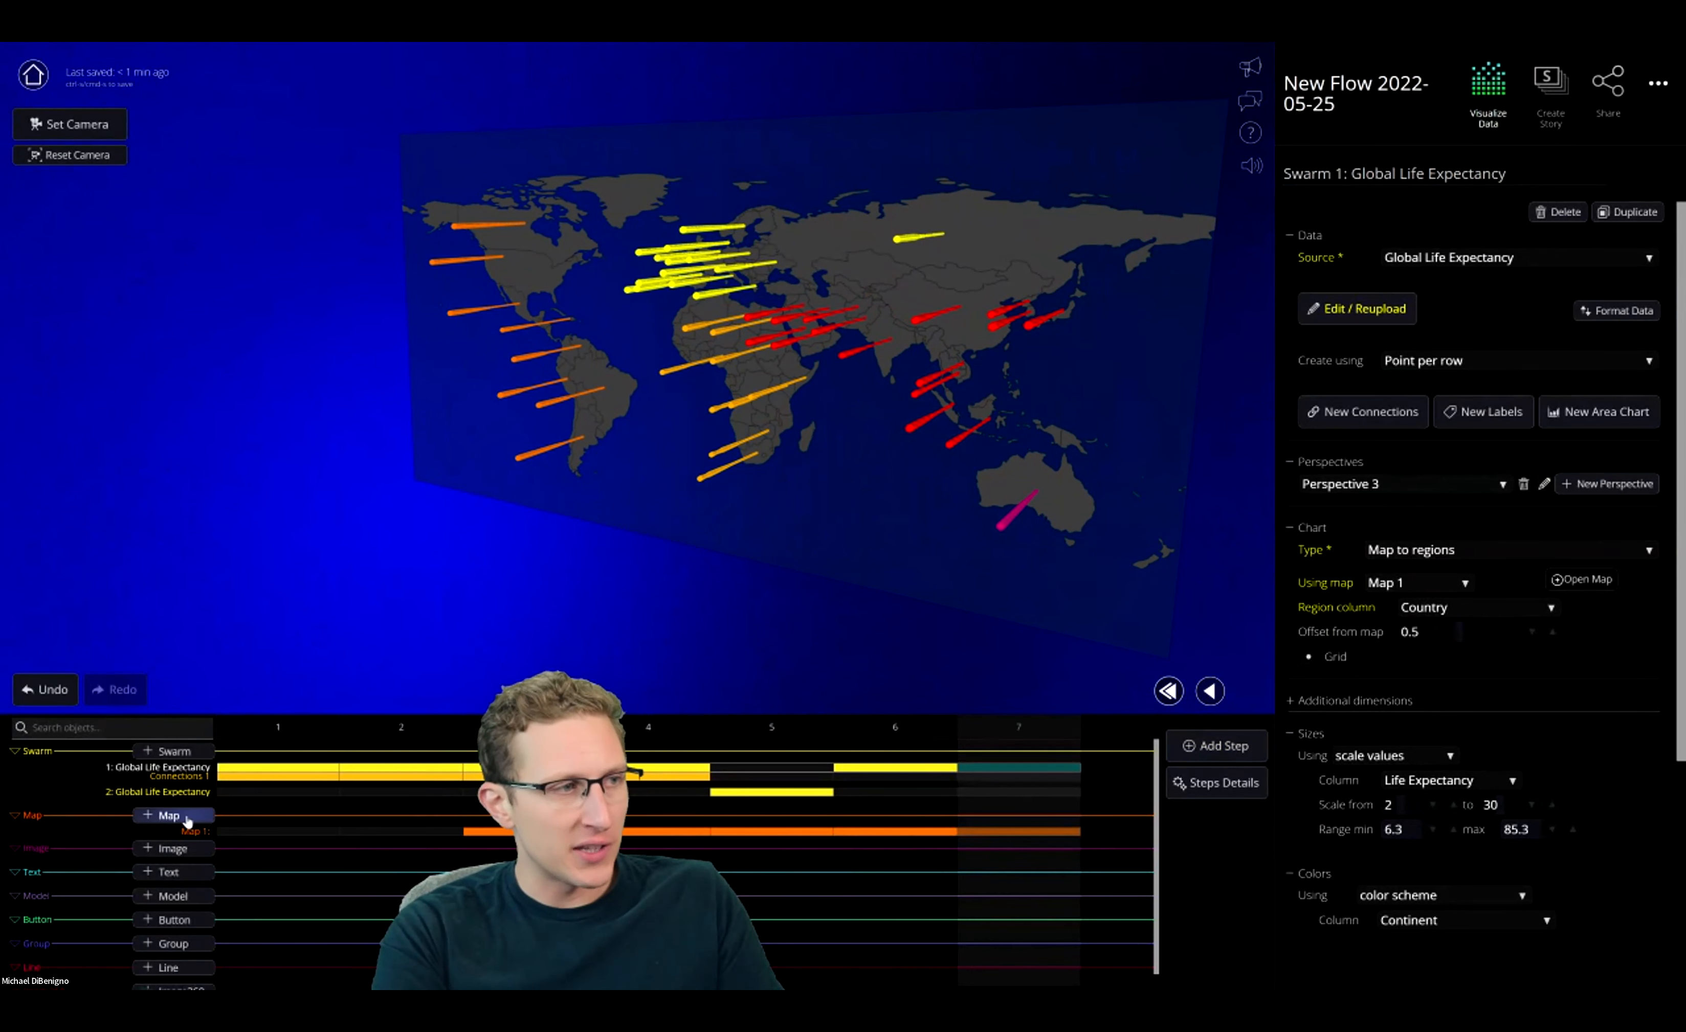
{"action": "left_click", "coordinate": [1036, 834]}
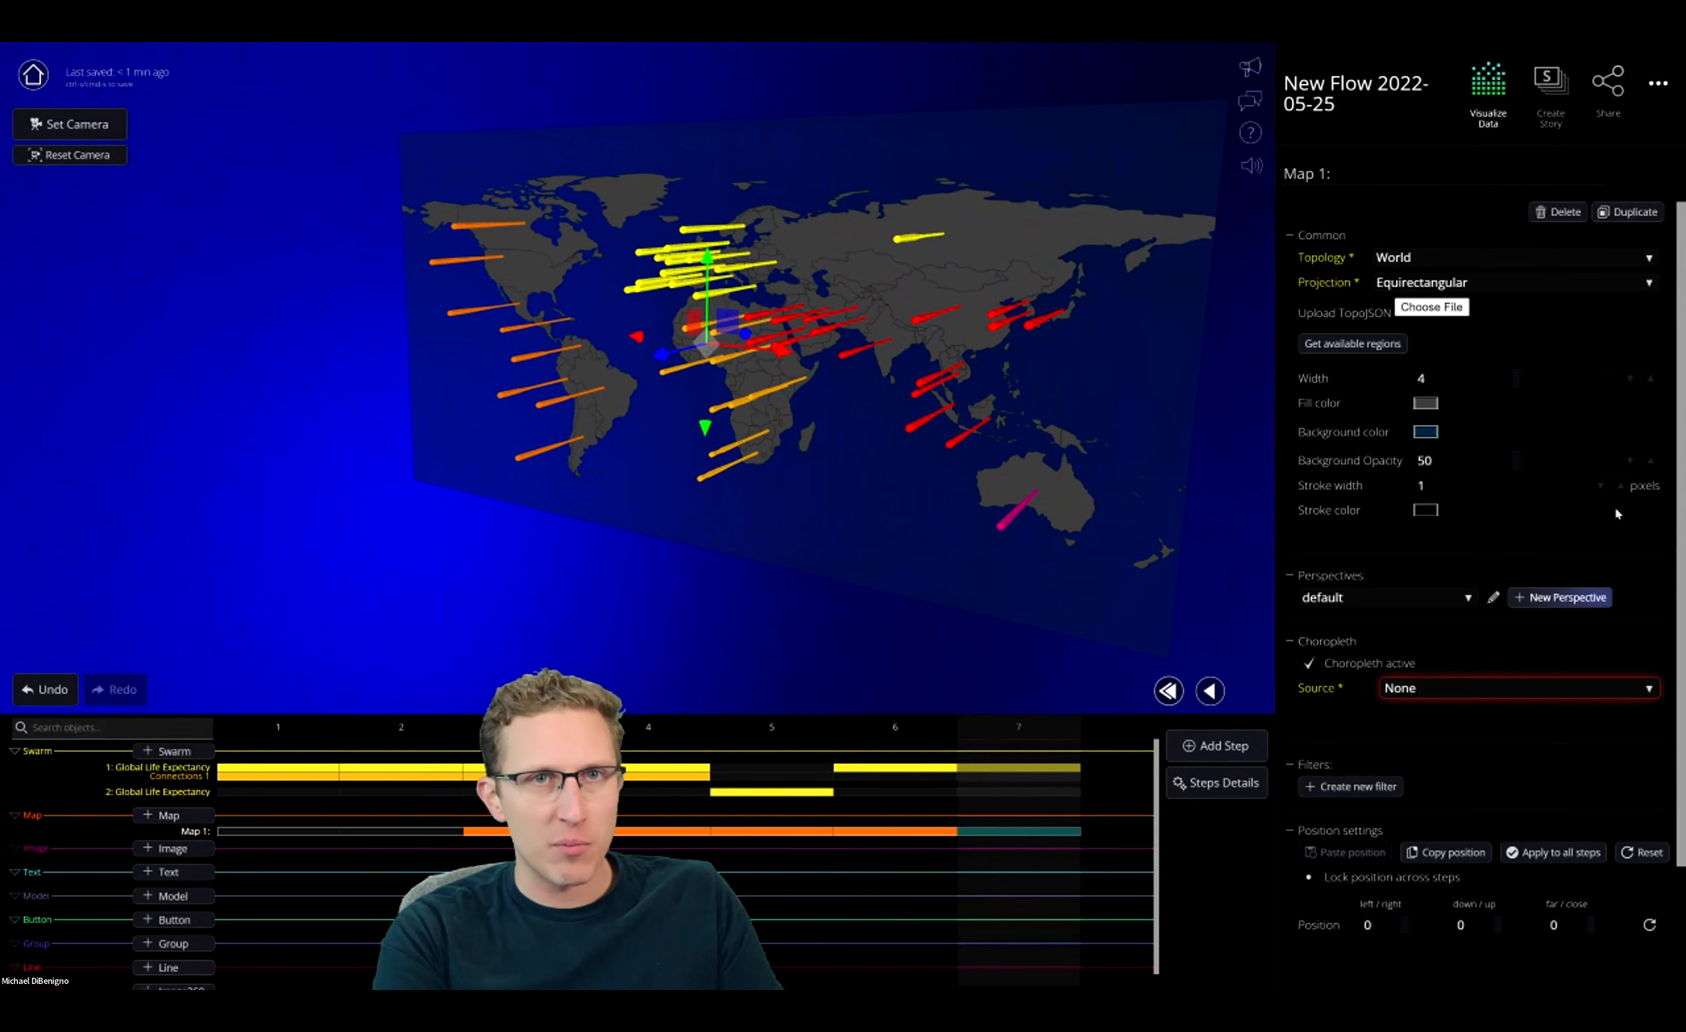
{"action": "left_click", "coordinate": [1626, 215]}
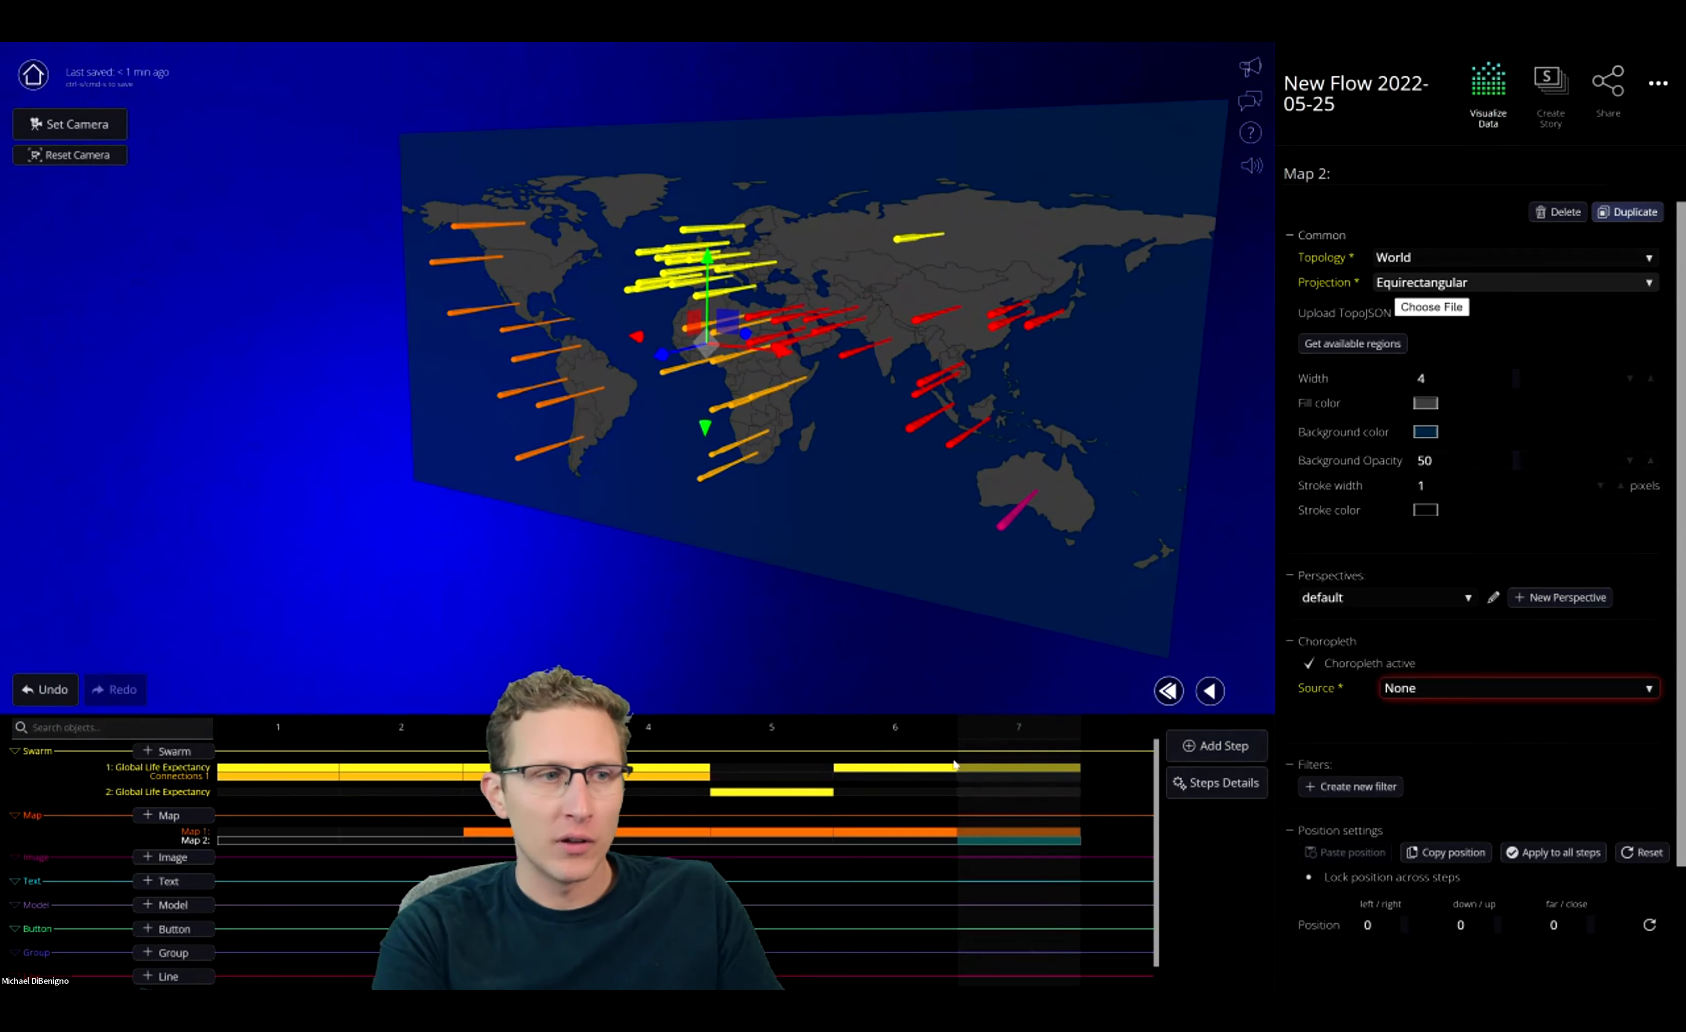
Move the duplicate map about 0.52 along its far/close axis in the seventh step and include it in the sixth step
{"action": "left_click_drag", "start_coordinate": [1024, 593], "coordinate": [847, 589]}
{"action": "left_click_drag", "start_coordinate": [635, 363], "coordinate": [533, 386]}
{"action": "left_click_drag", "start_coordinate": [484, 421], "coordinate": [527, 510]}
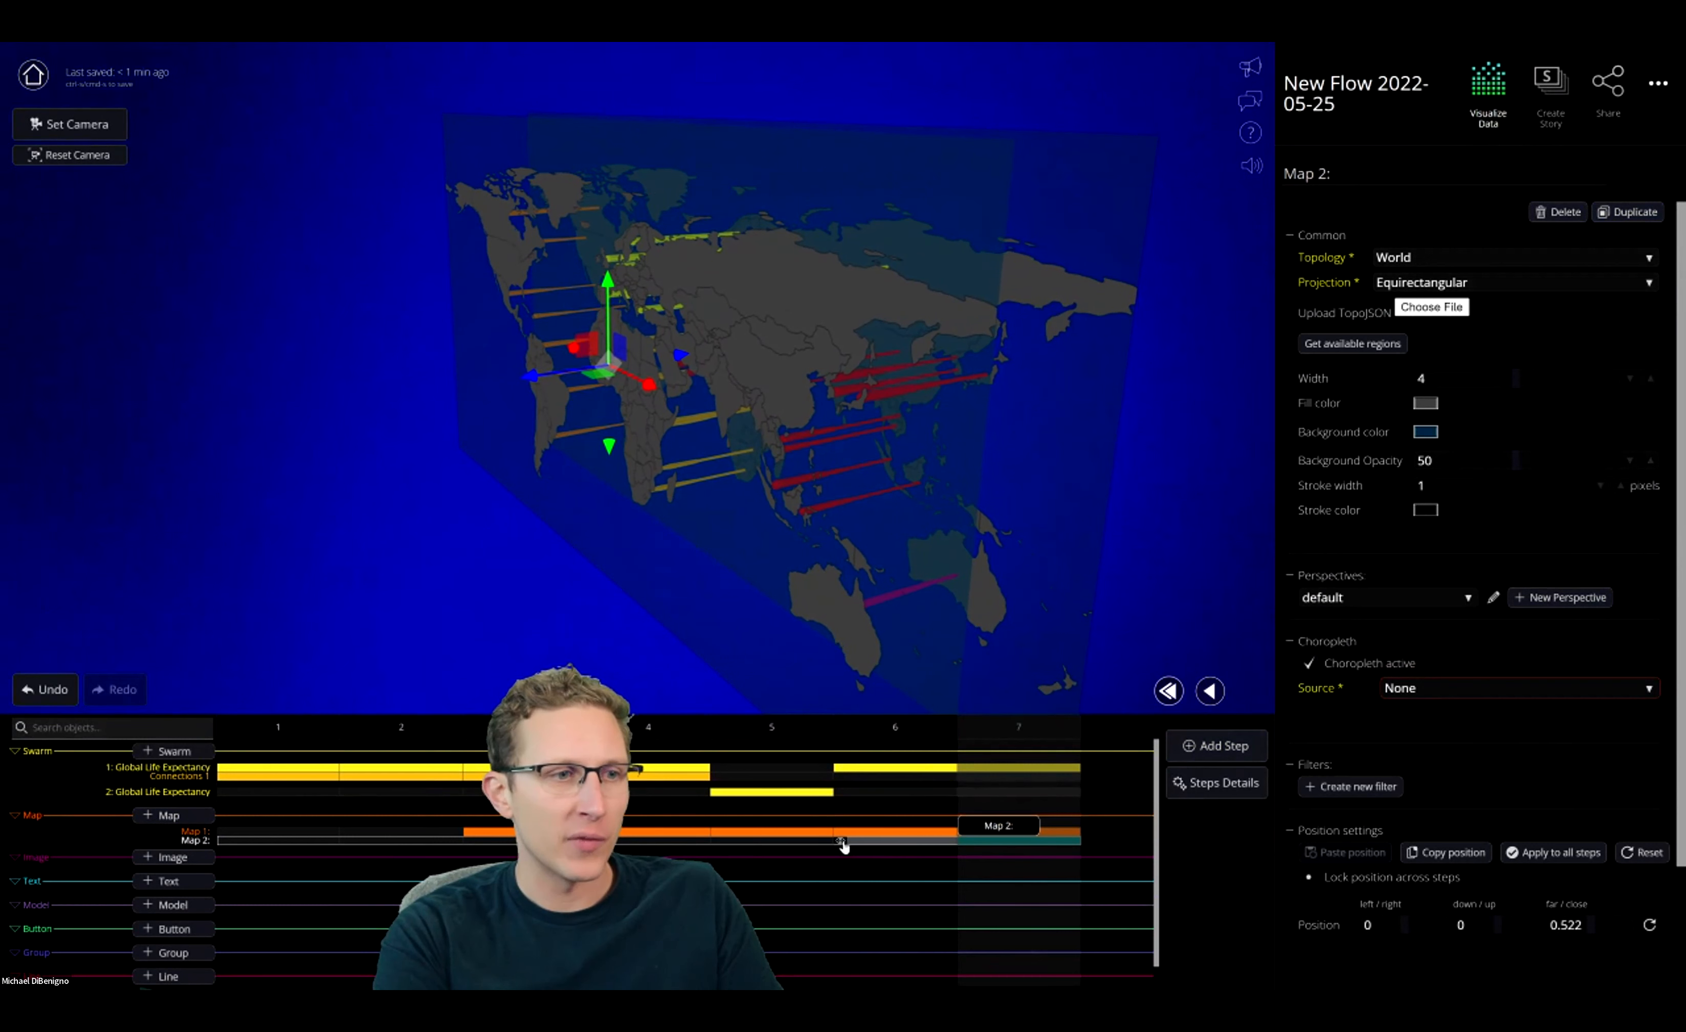
{"action": "left_click", "coordinate": [924, 841]}
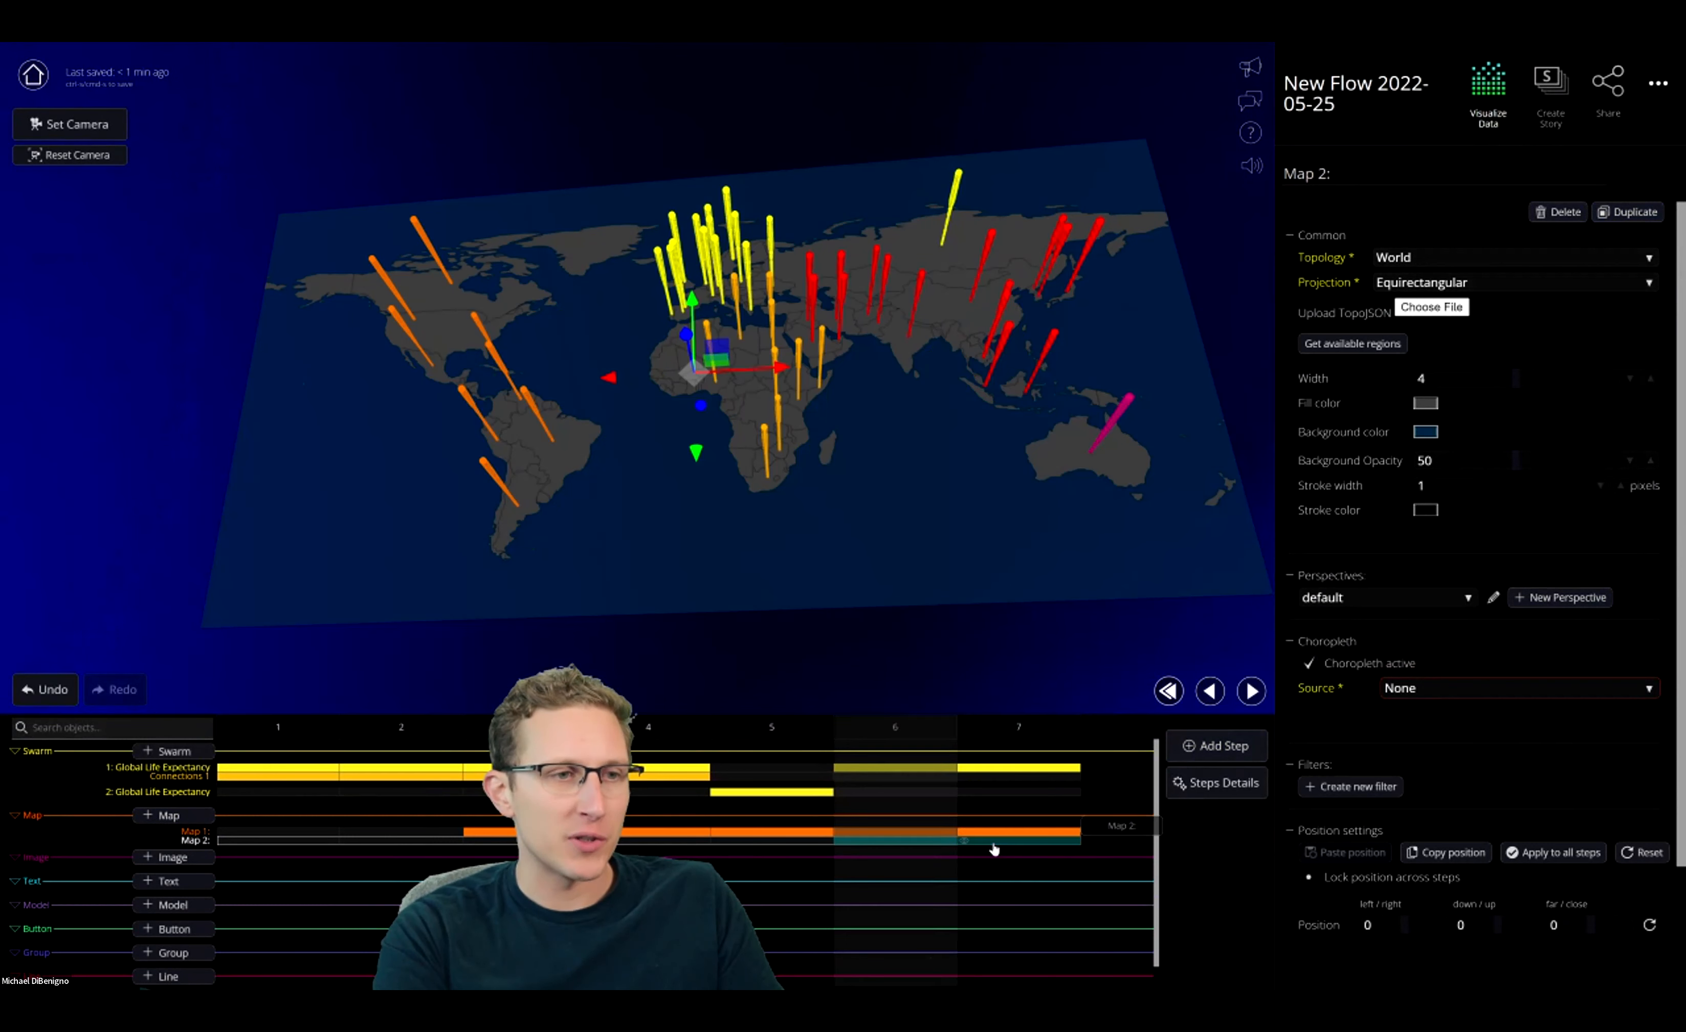
{"action": "left_click", "coordinate": [992, 845]}
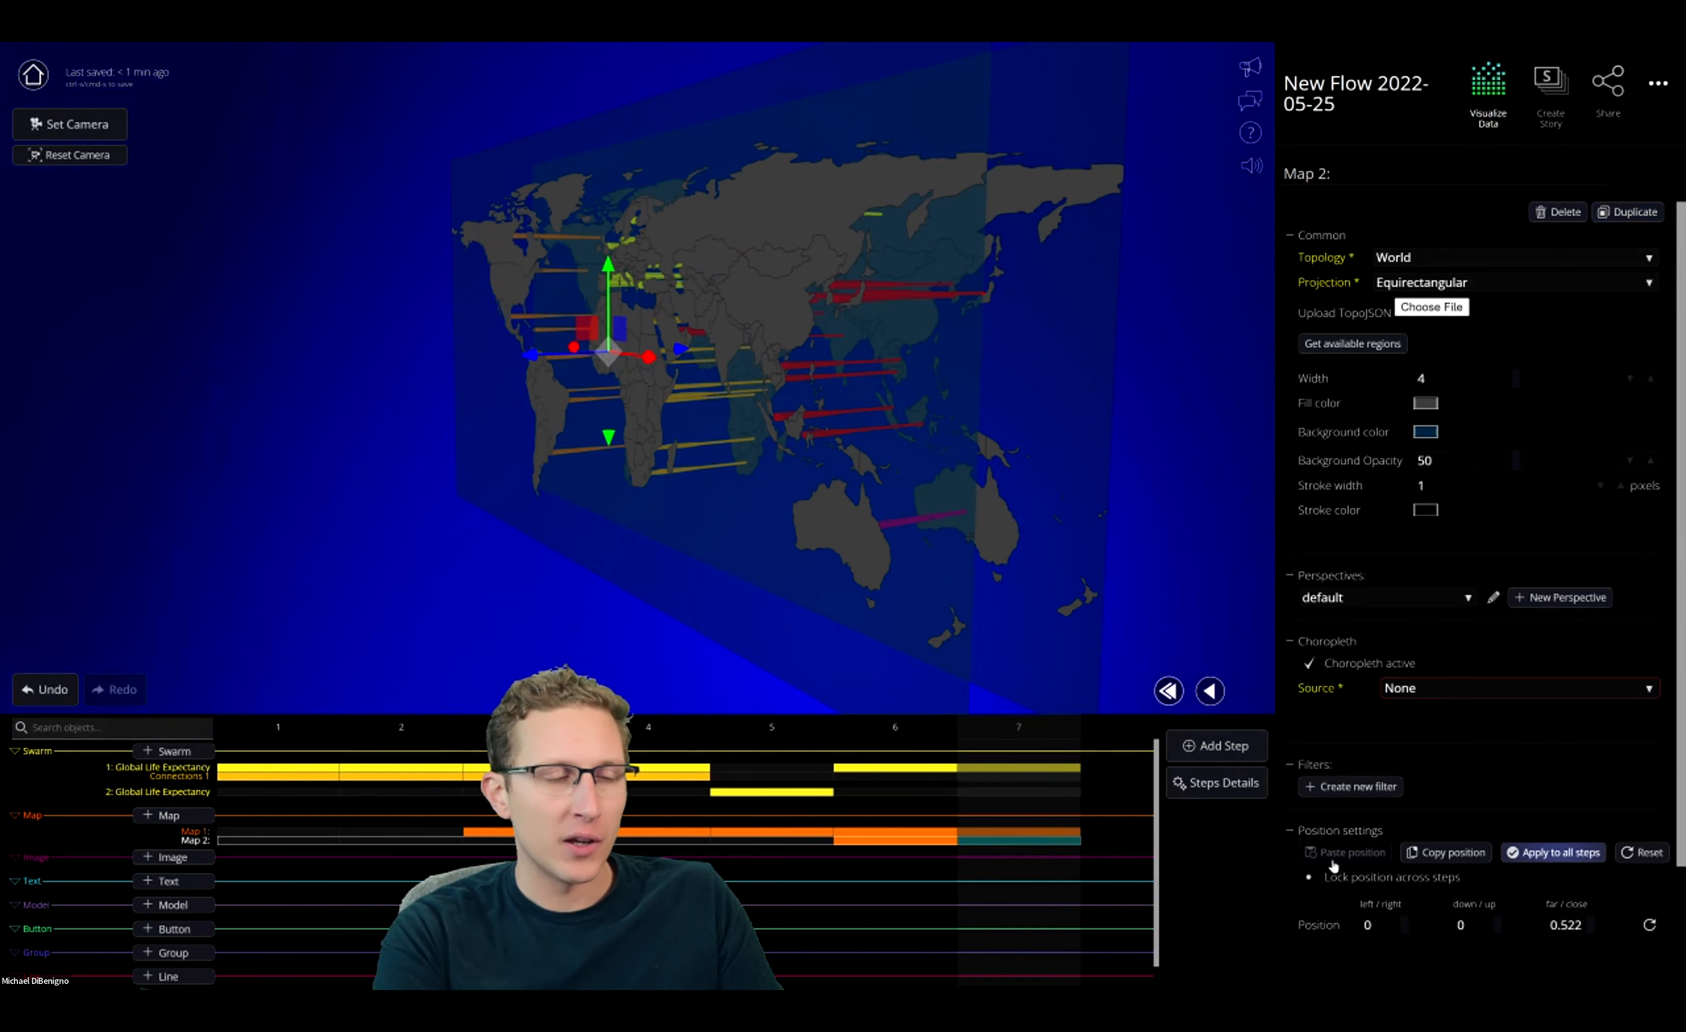
Set Map 2's far/close position to -0.001 in the sixth step
{"action": "left_click", "coordinate": [888, 727]}
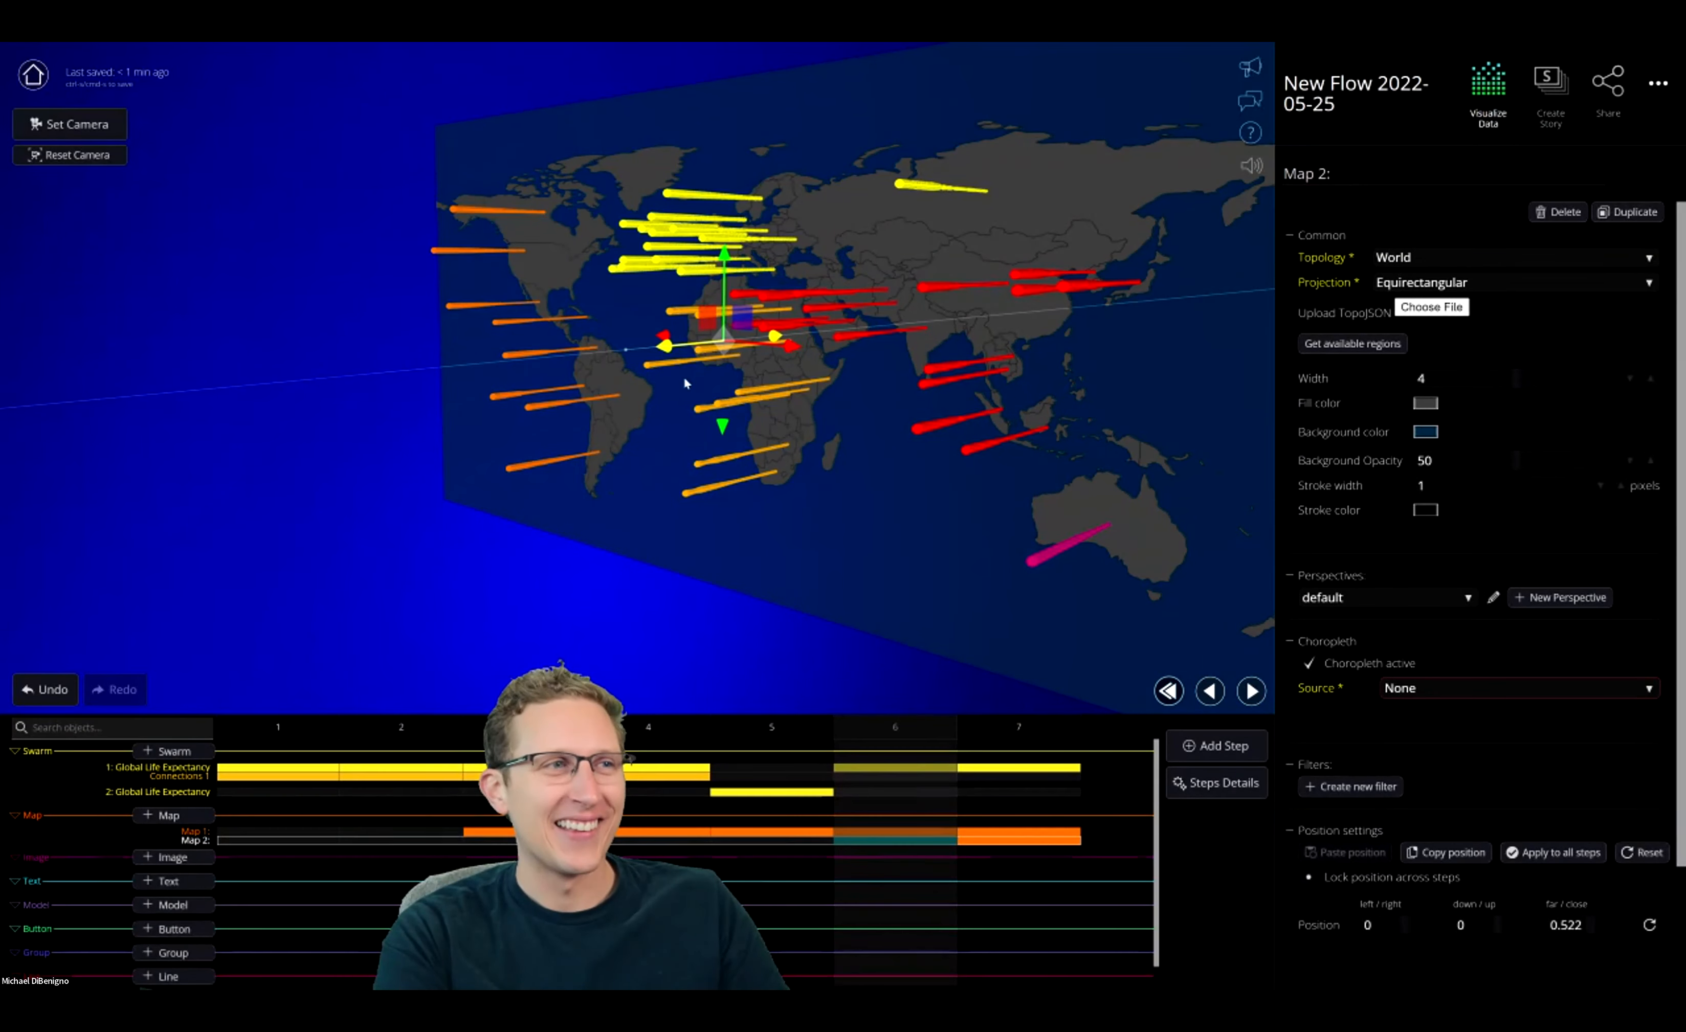
{"action": "left_click_drag", "start_coordinate": [741, 557], "coordinate": [512, 582]}
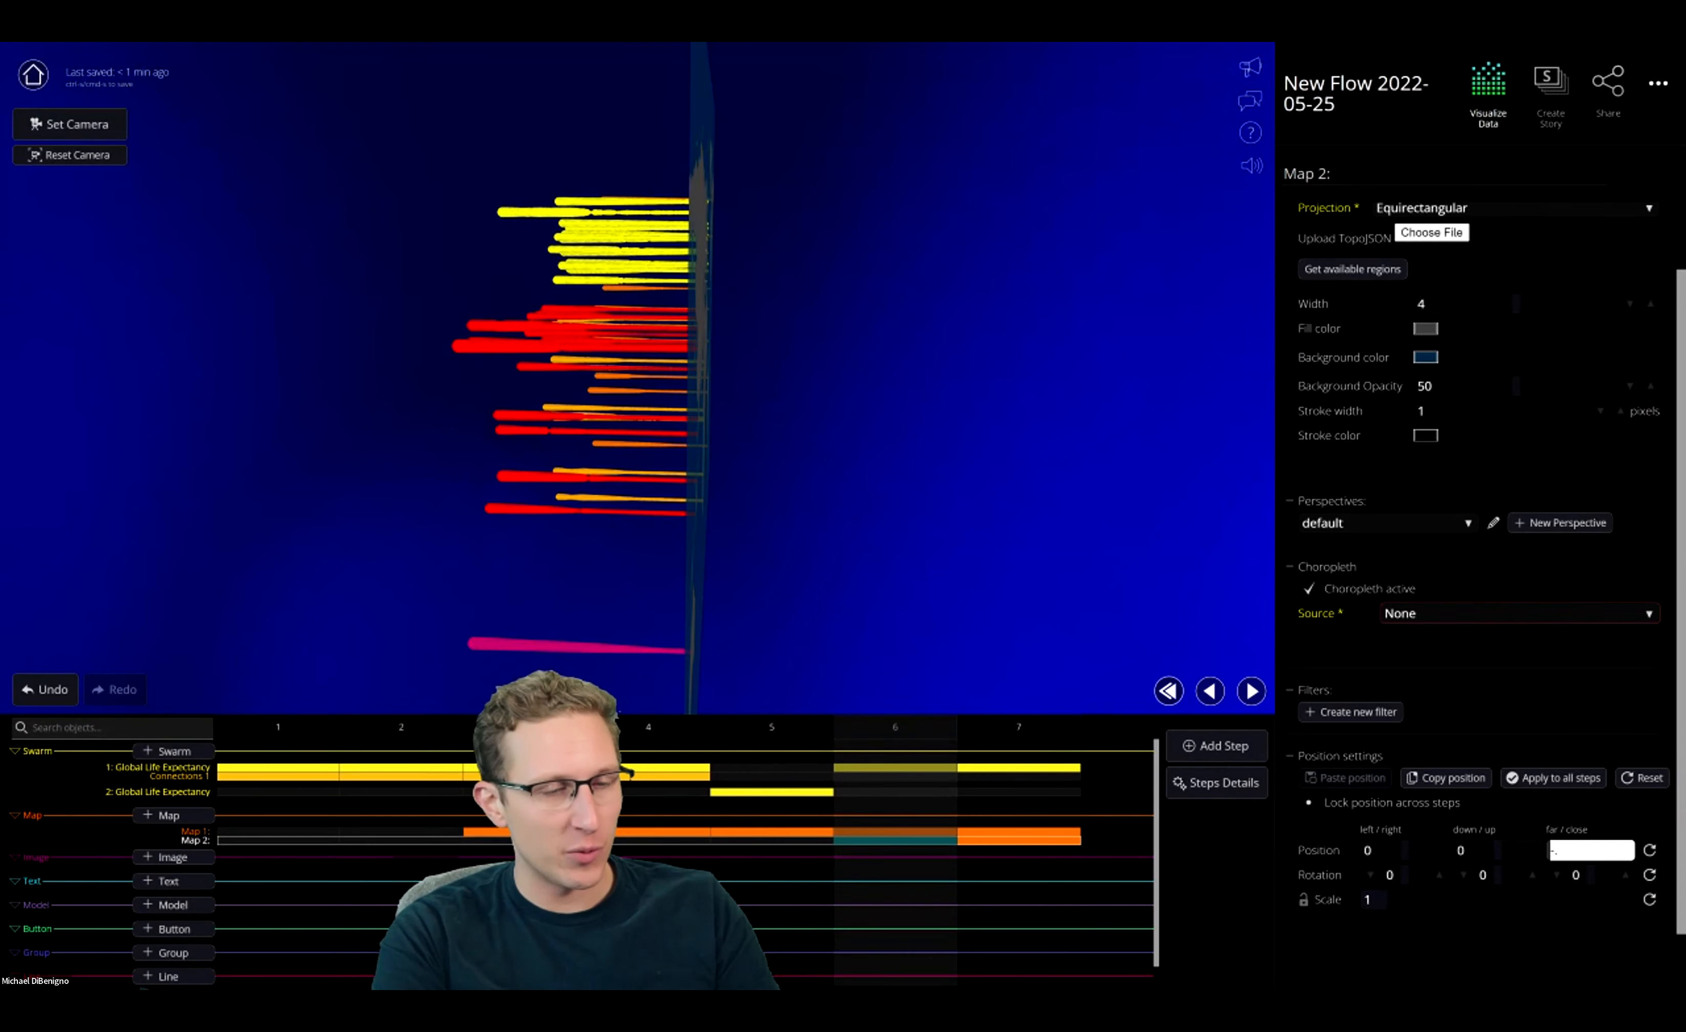
{"action": "key", "text": "Return"}
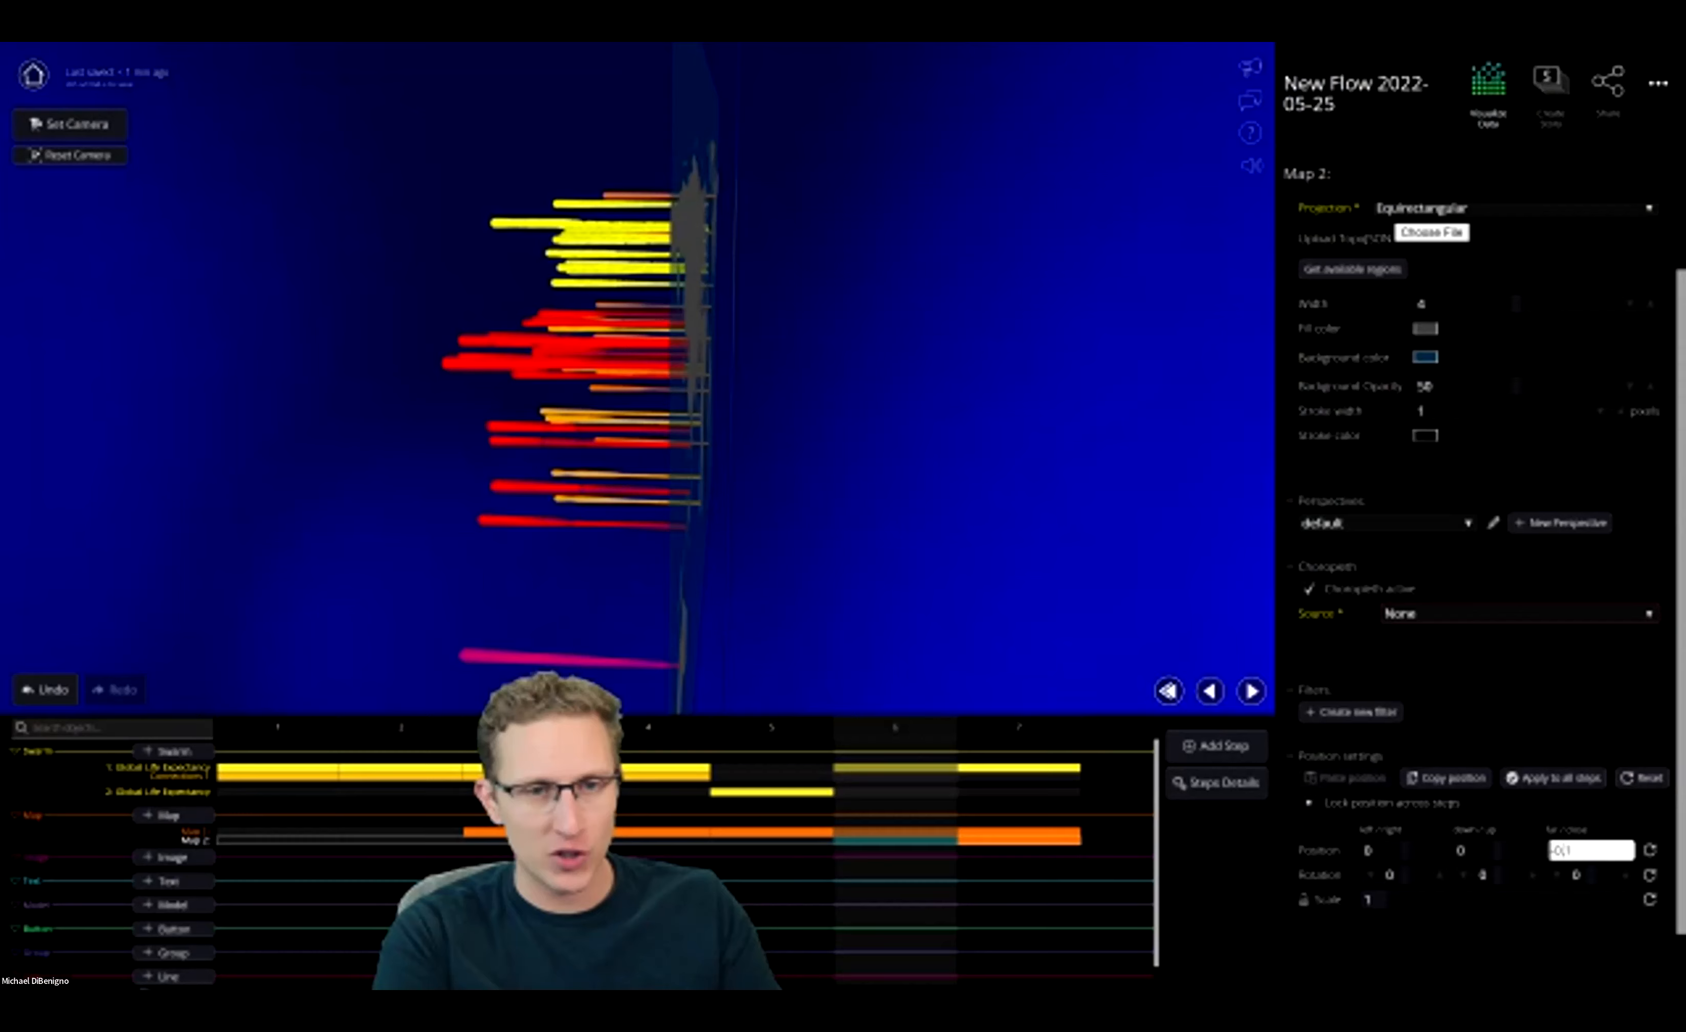
{"action": "left_click_drag", "start_coordinate": [945, 575], "coordinate": [983, 587]}
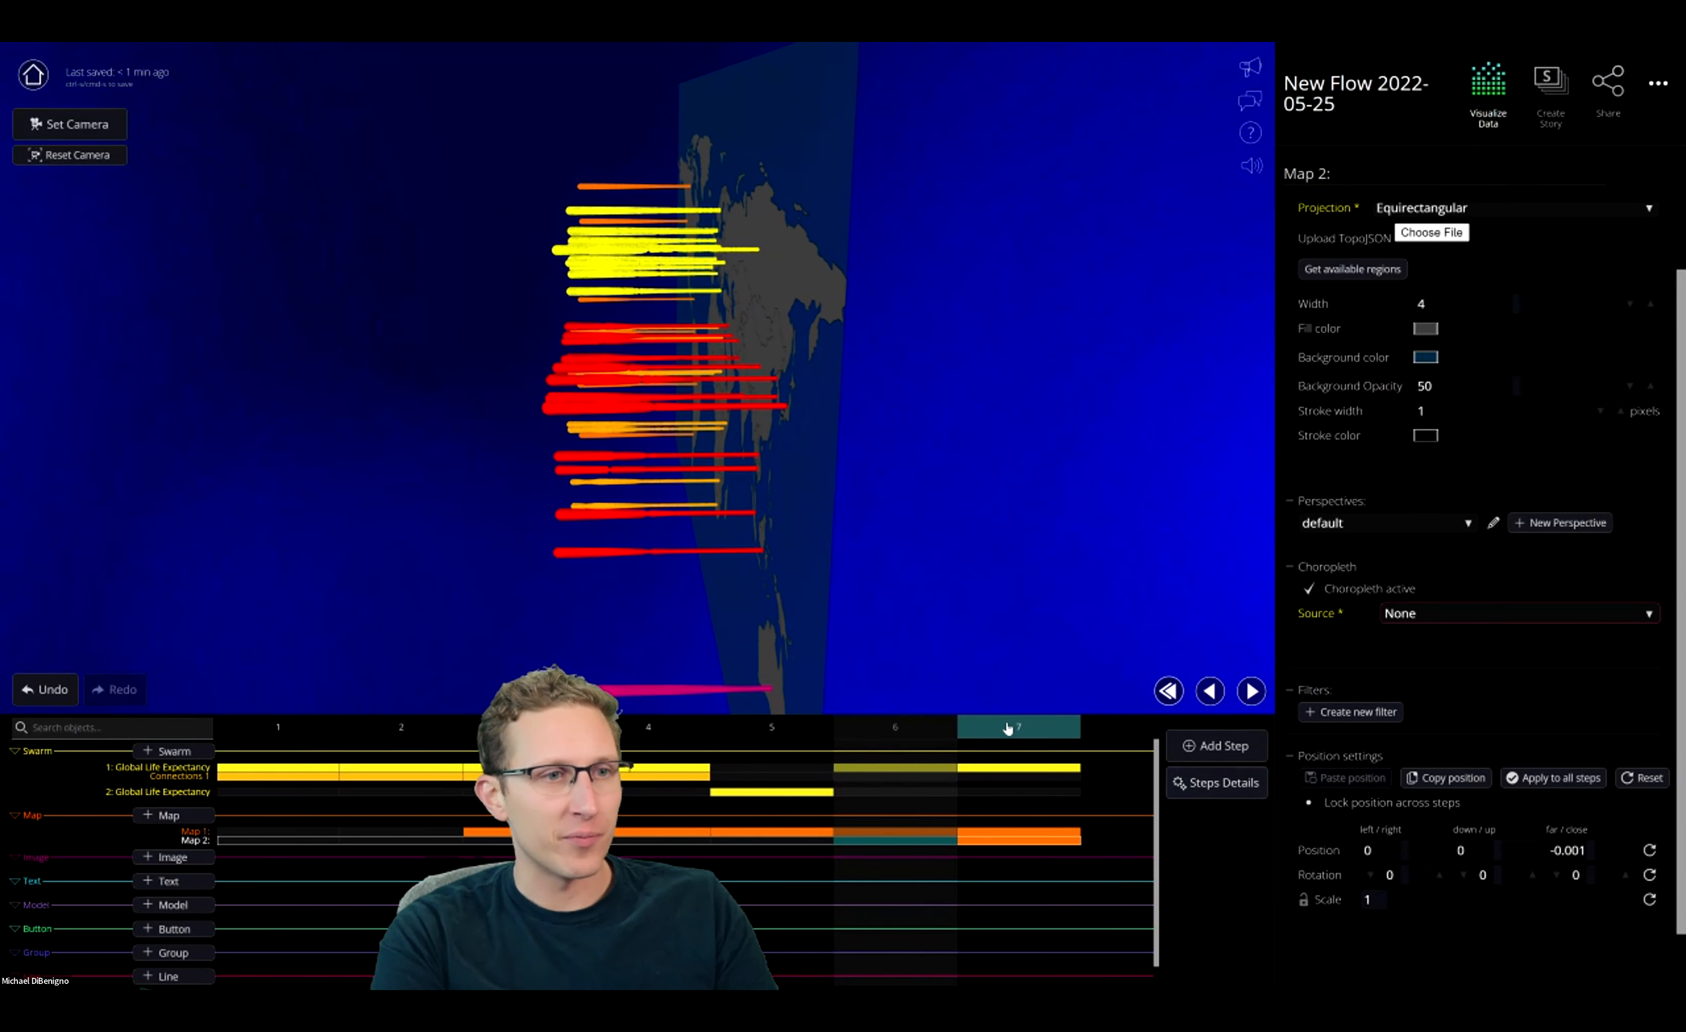
Switch between the sixth and seventh steps to check Map 2's movement between them
{"action": "left_click", "coordinate": [921, 728]}
{"action": "left_click", "coordinate": [972, 735]}
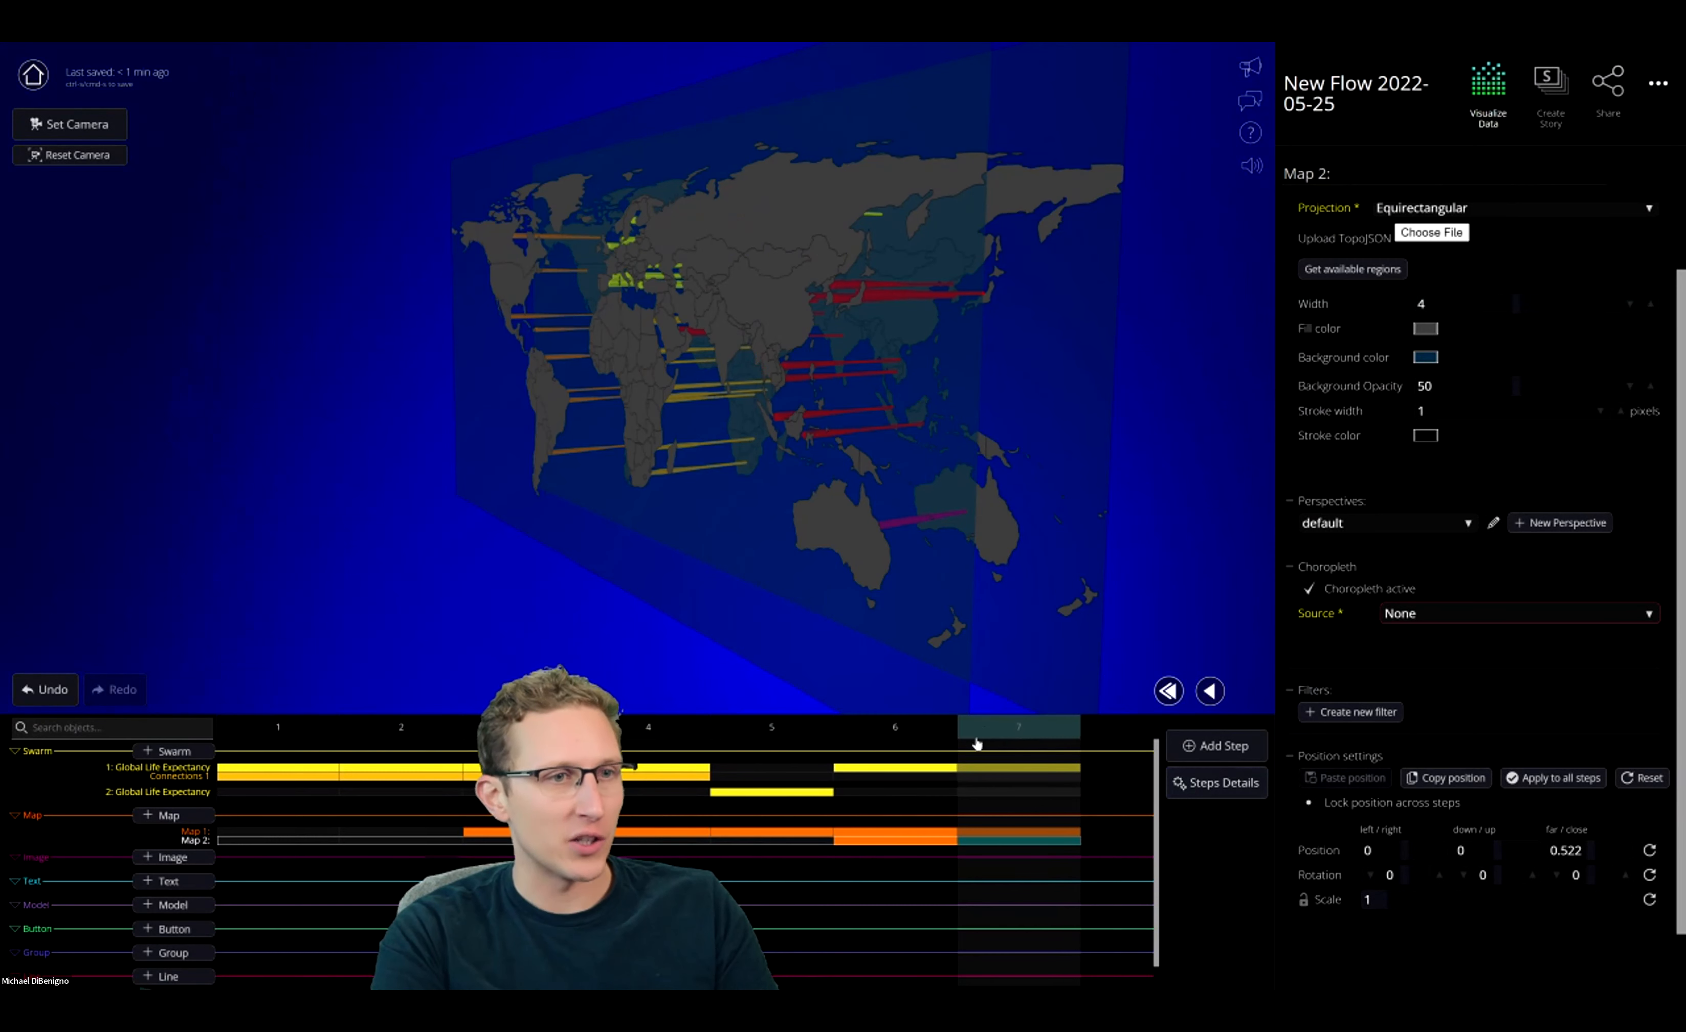
{"action": "left_click", "coordinate": [917, 731]}
{"action": "left_click", "coordinate": [1027, 734]}
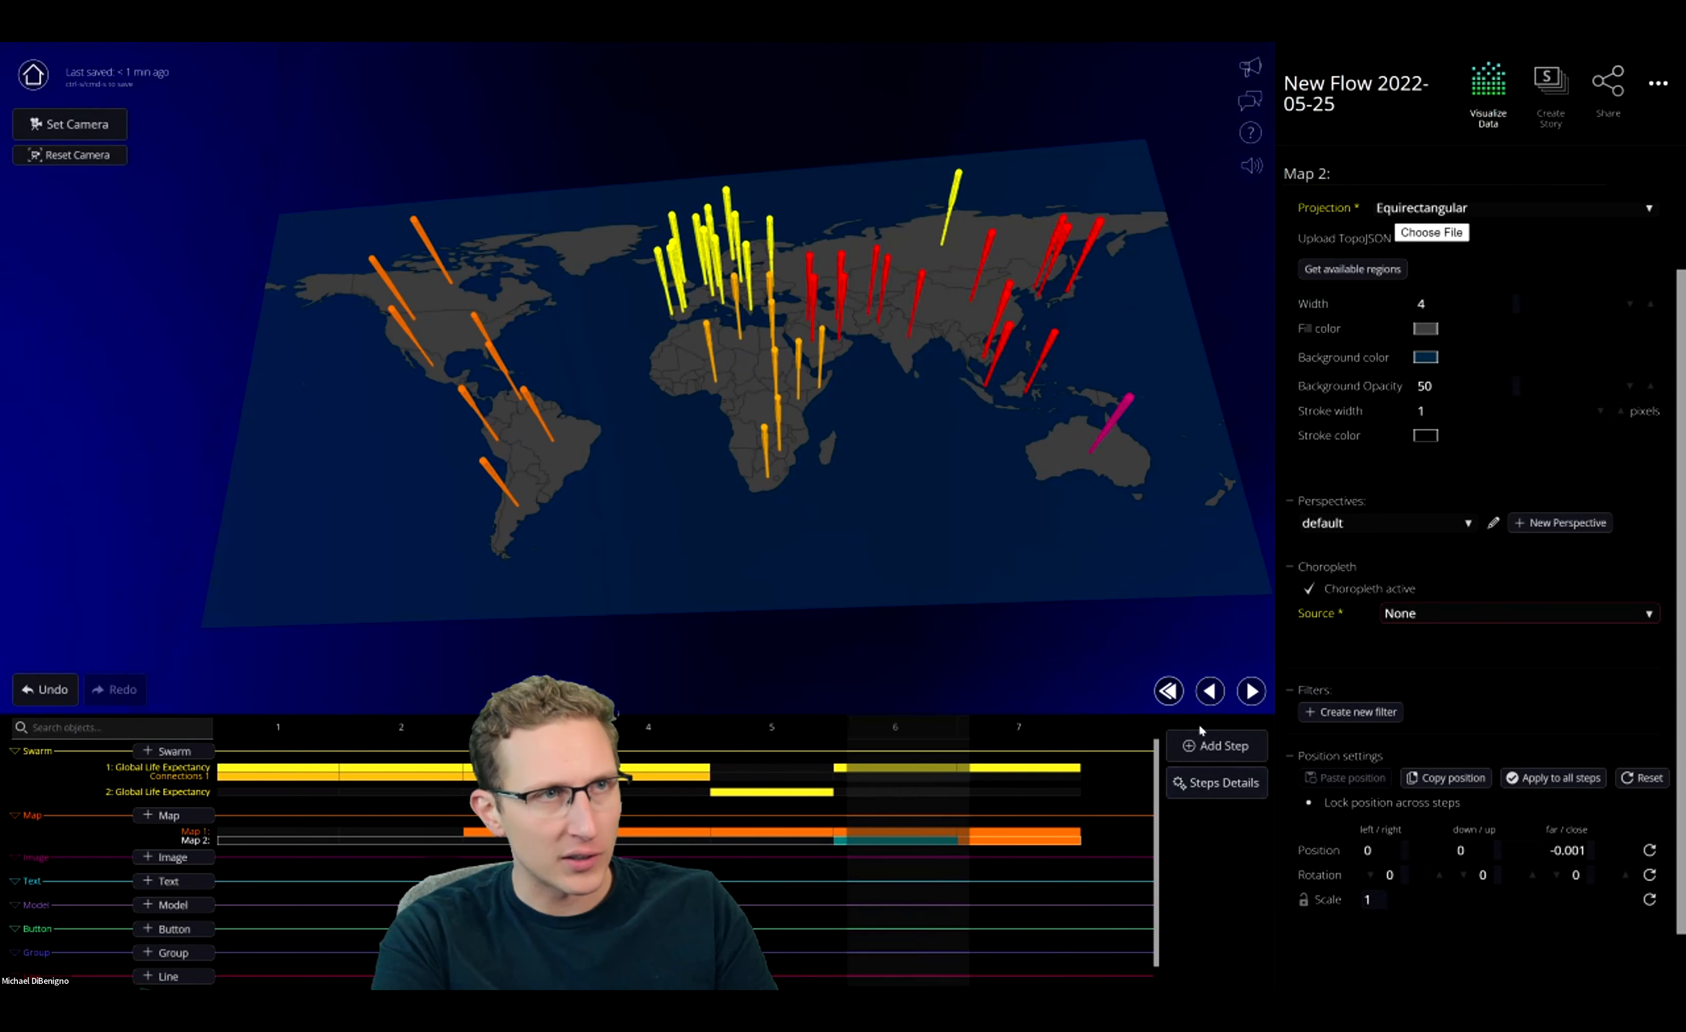
{"action": "left_click", "coordinate": [984, 739]}
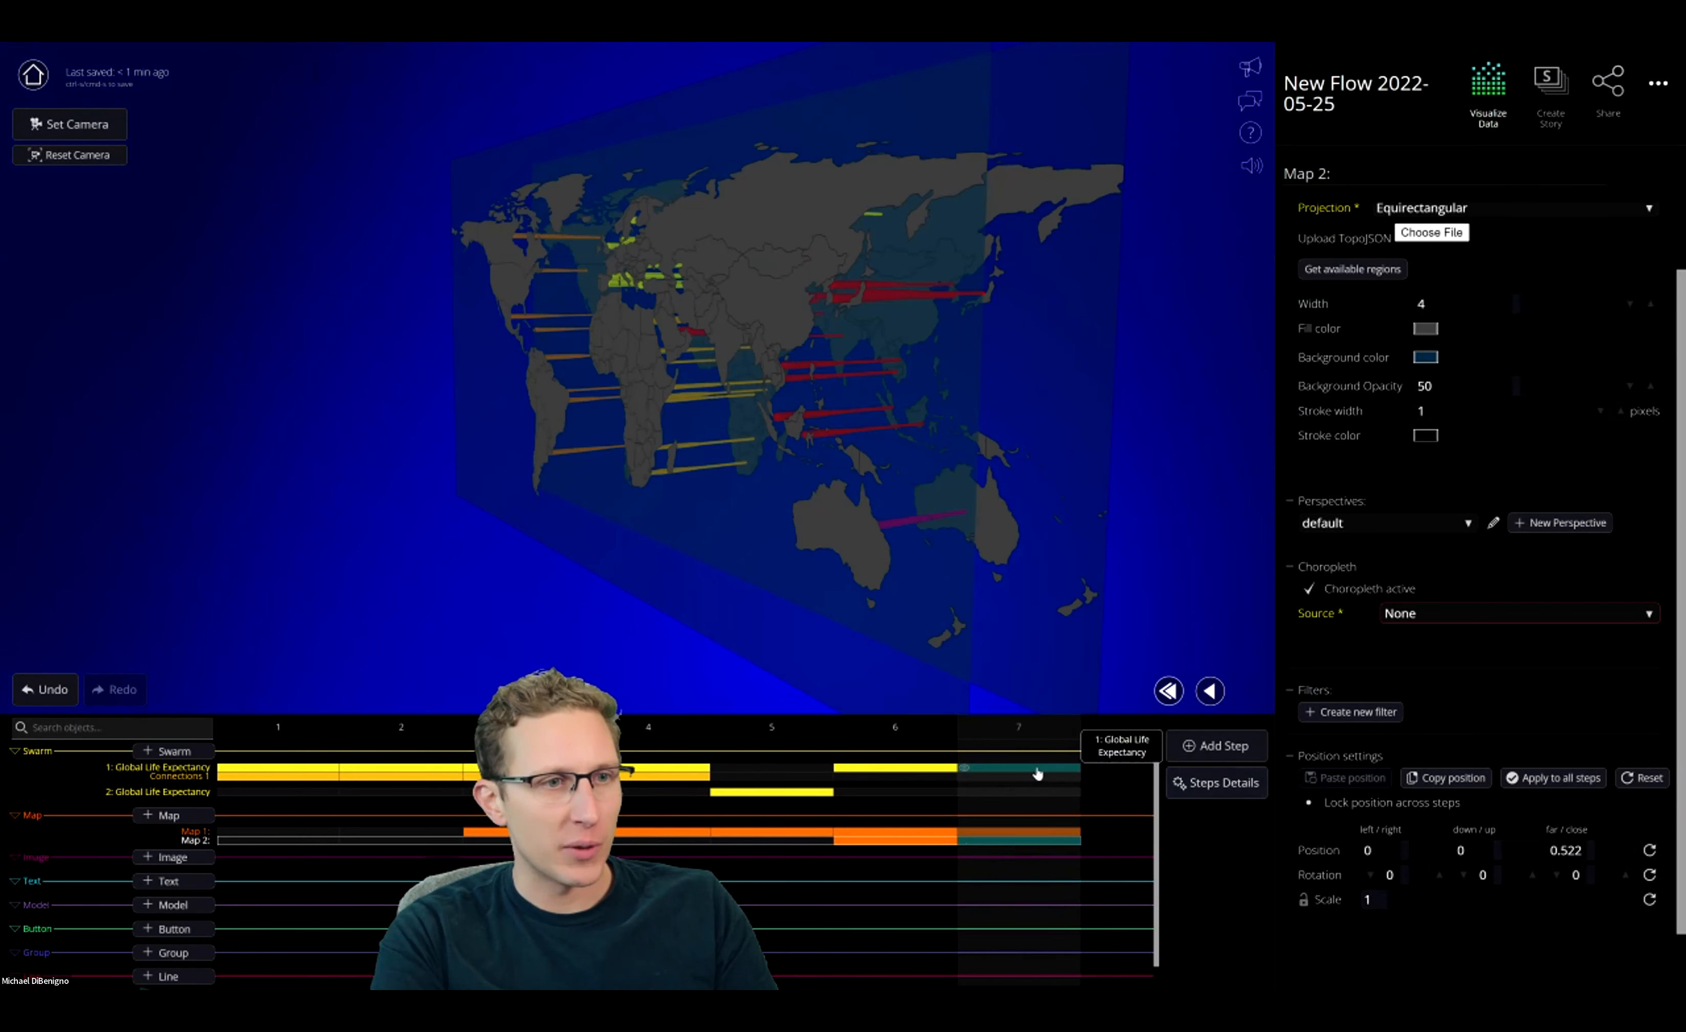
Set the animation to the next step to 6 seconds for both the sixth and seventh steps
{"action": "left_click", "coordinate": [1197, 789]}
{"action": "scroll", "coordinate": [1431, 774], "scroll_direction": "down", "scroll_amount": 5}
{"action": "left_click_drag", "start_coordinate": [1319, 799], "coordinate": [1319, 686]}
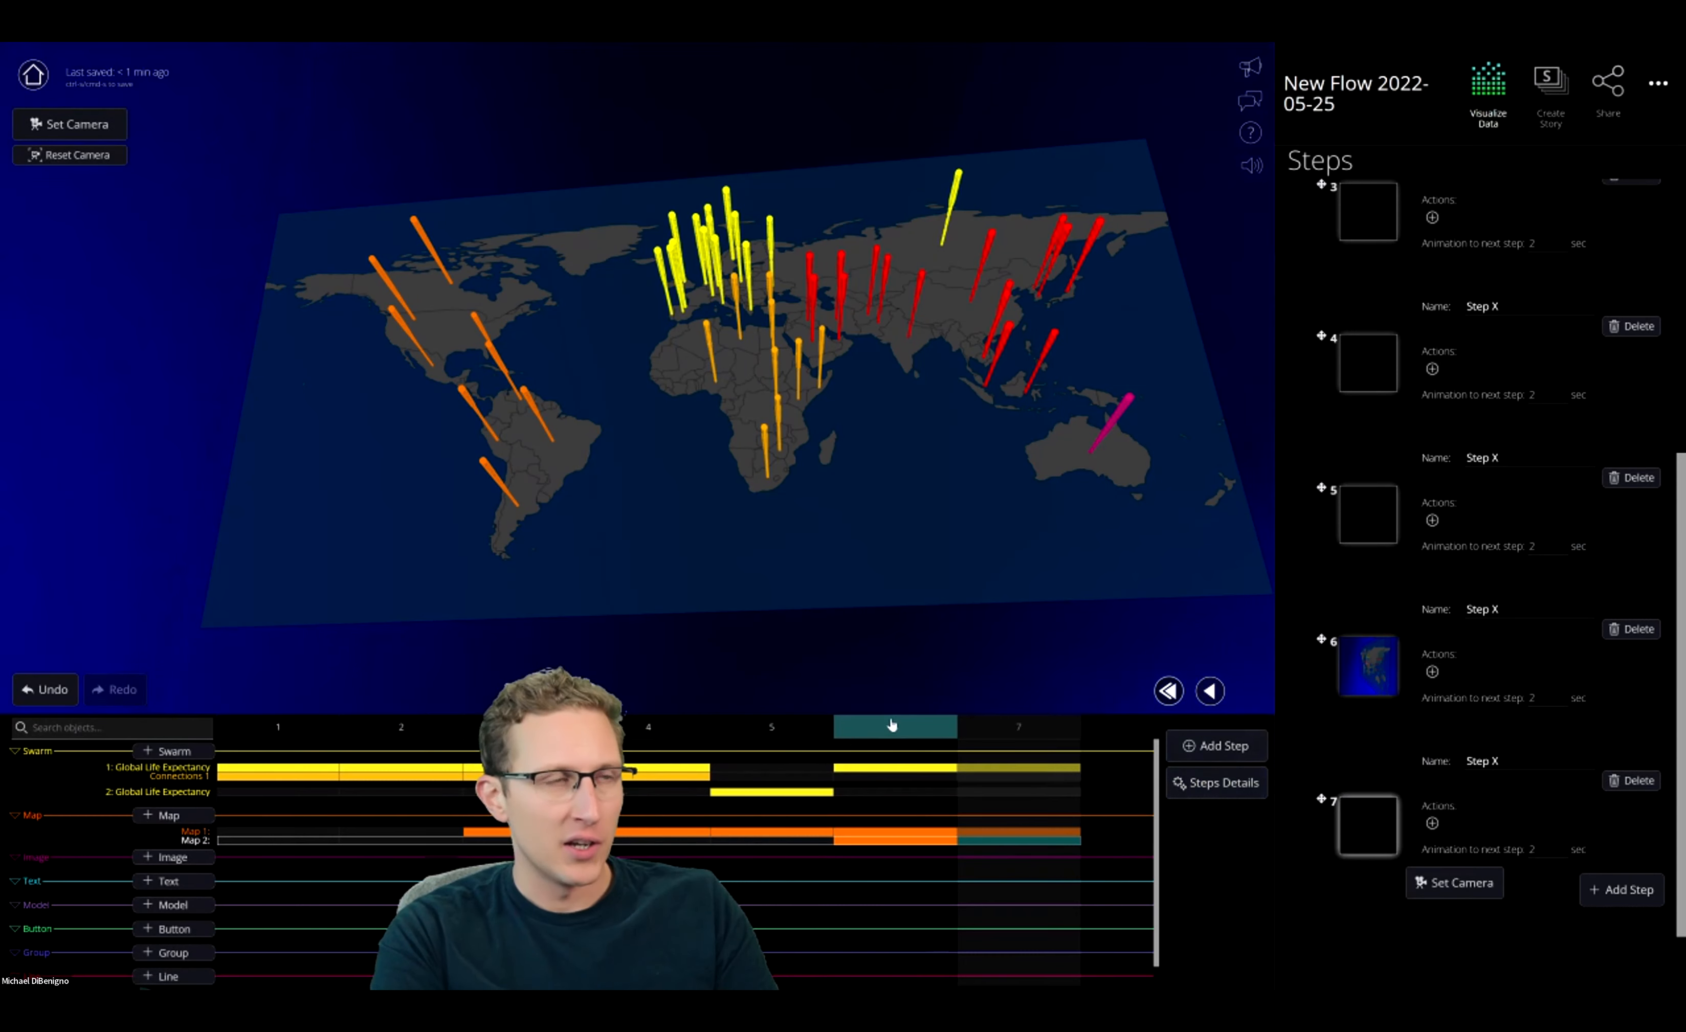
{"action": "left_click", "coordinate": [975, 736]}
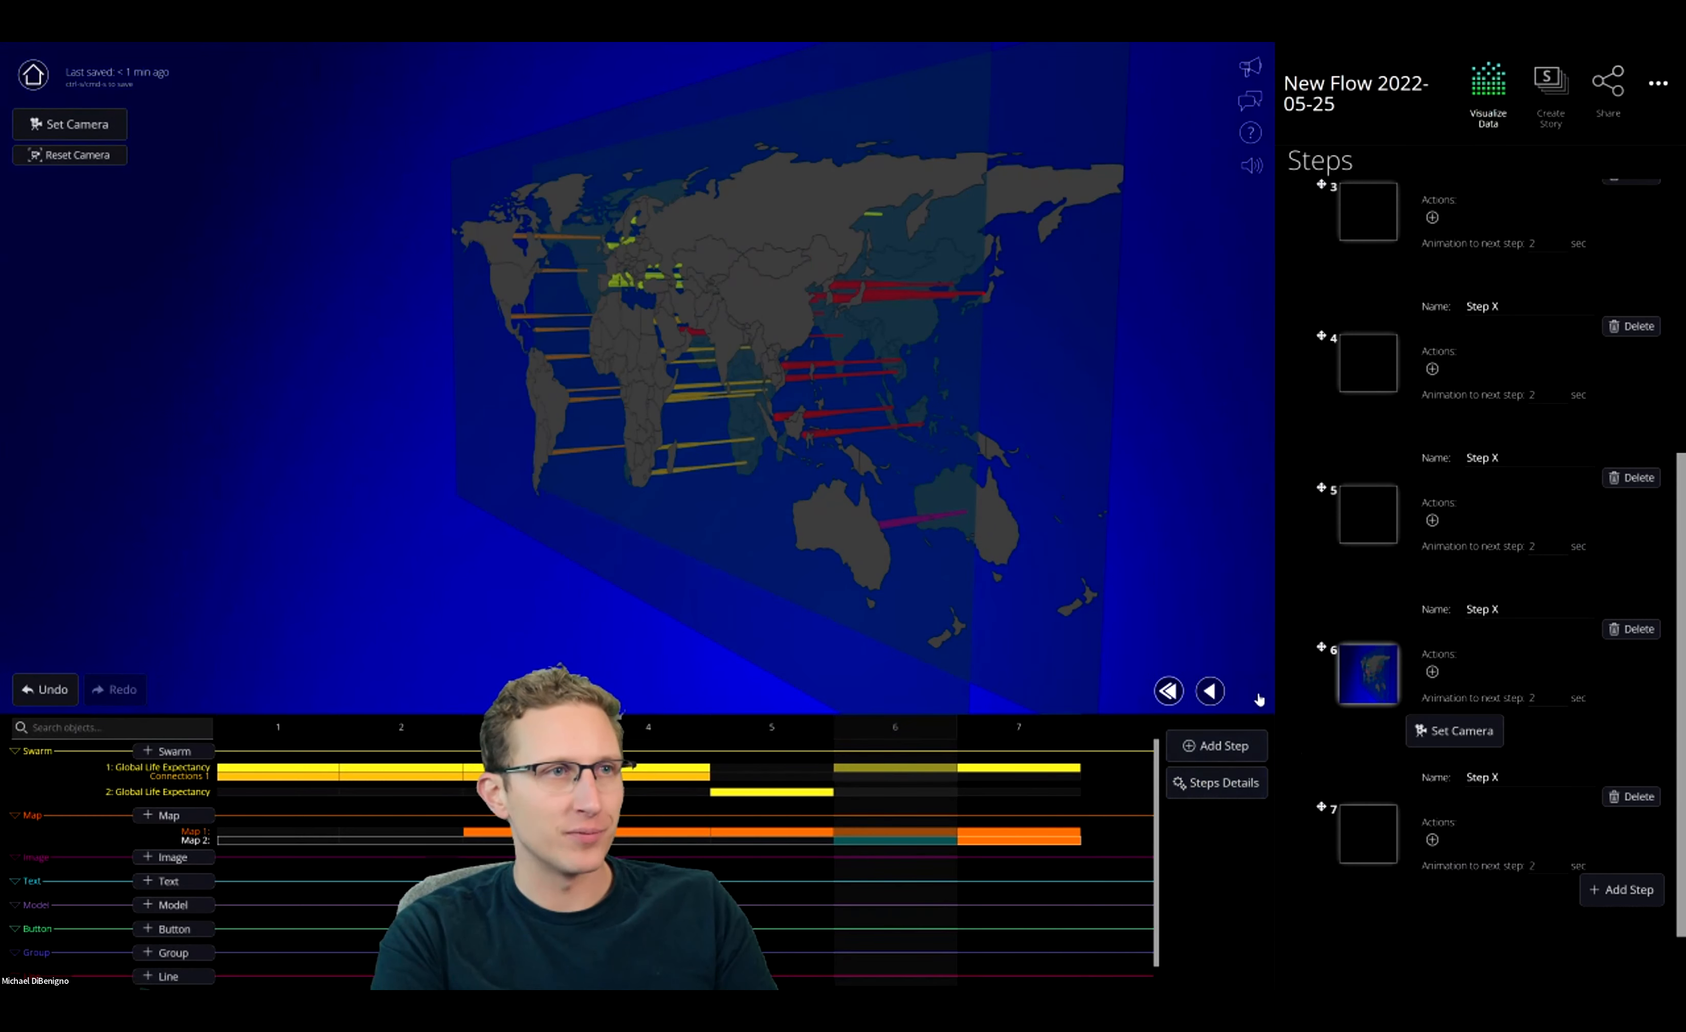
{"action": "left_click", "coordinate": [1257, 695]}
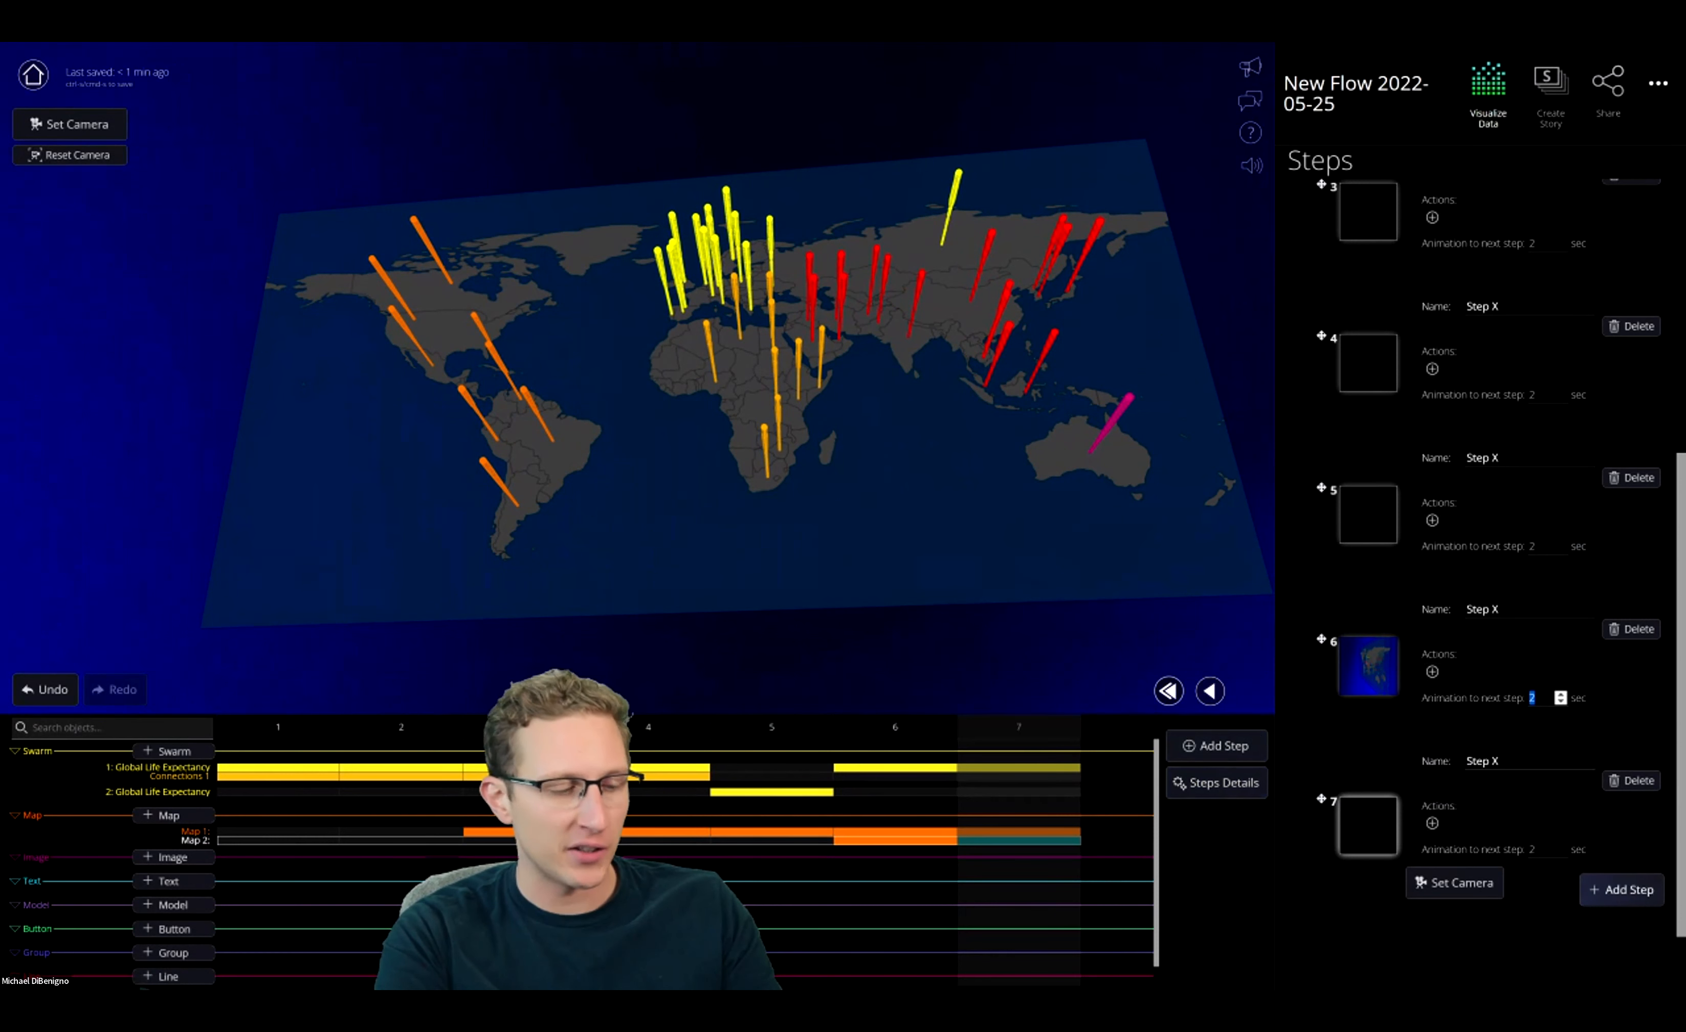
{"action": "type", "text": "6"}
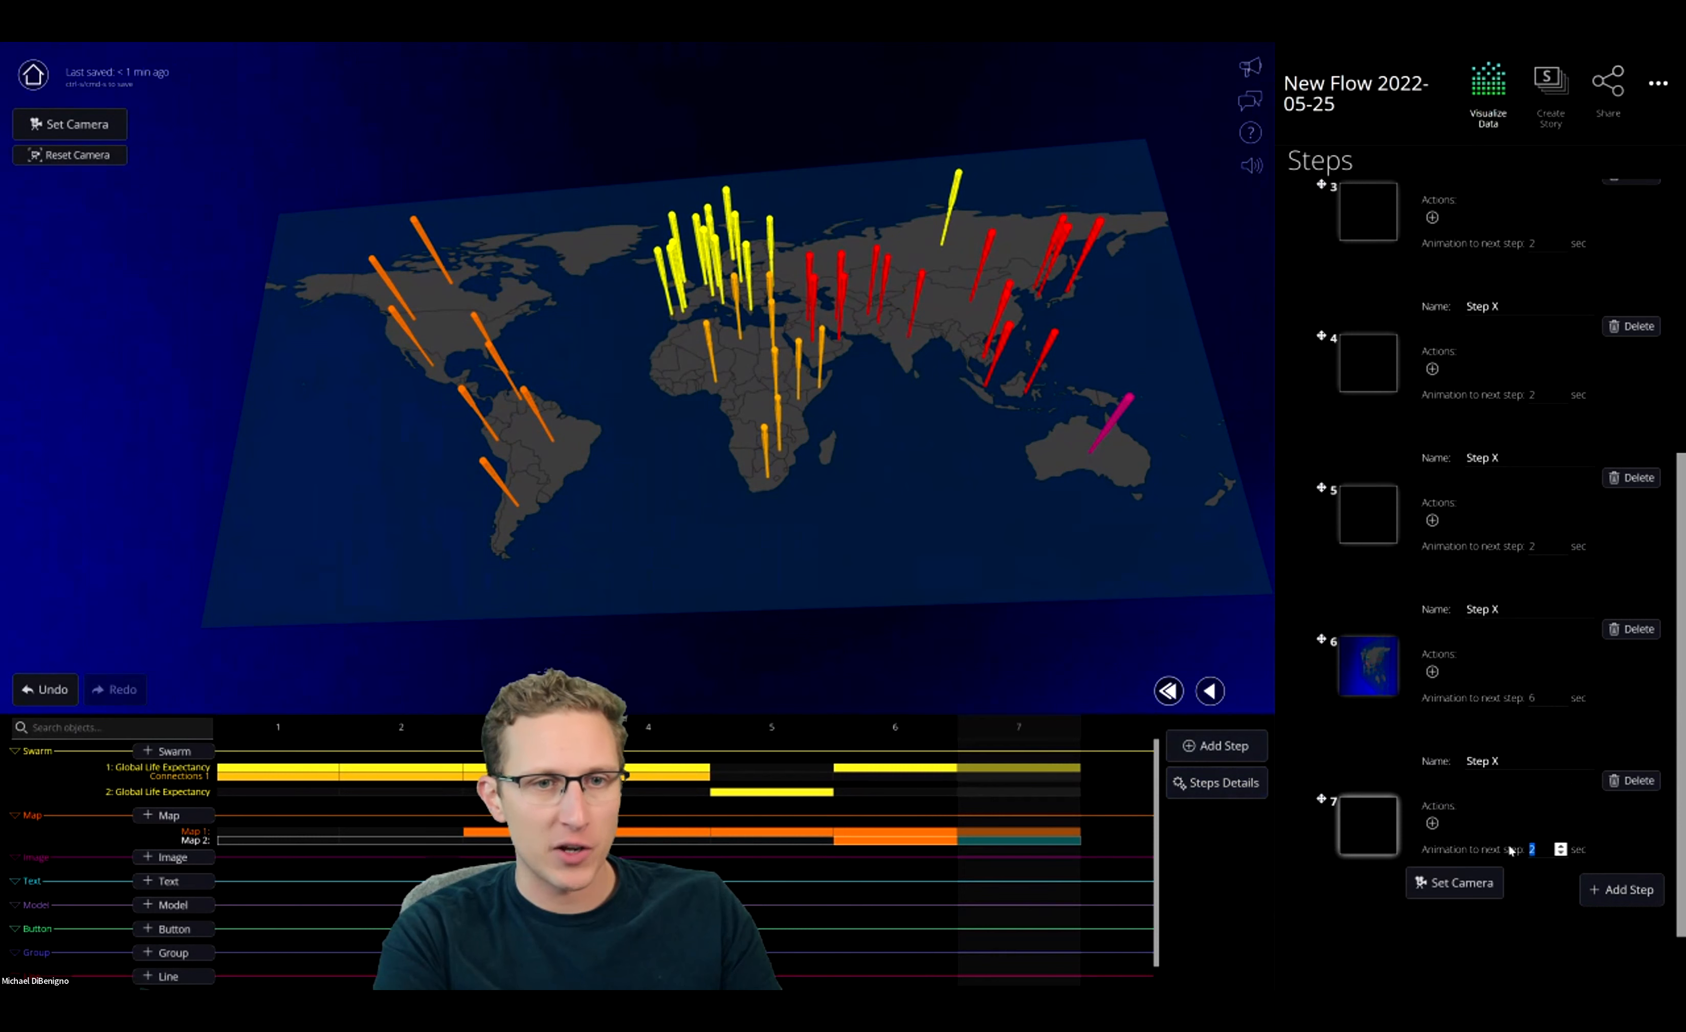
{"action": "left_click", "coordinate": [1055, 596]}
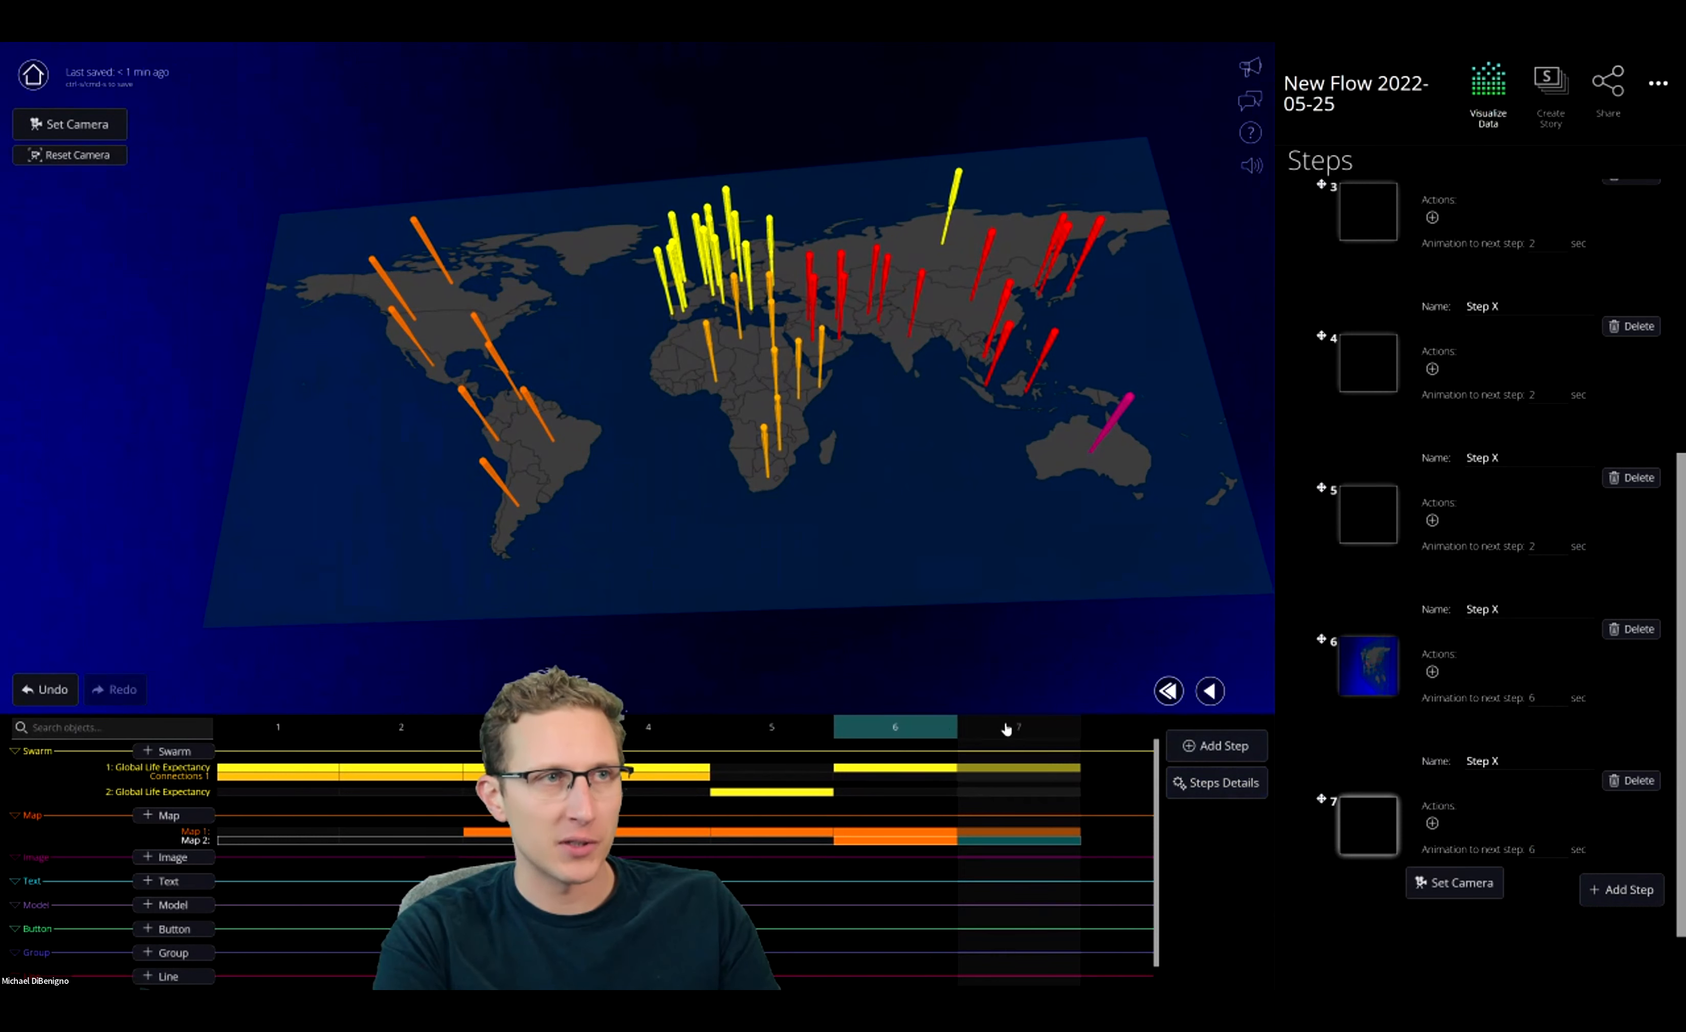
Preview the slowed transition from the sixth to the seventh step and view the map swarm from the side
{"action": "left_click", "coordinate": [1007, 728]}
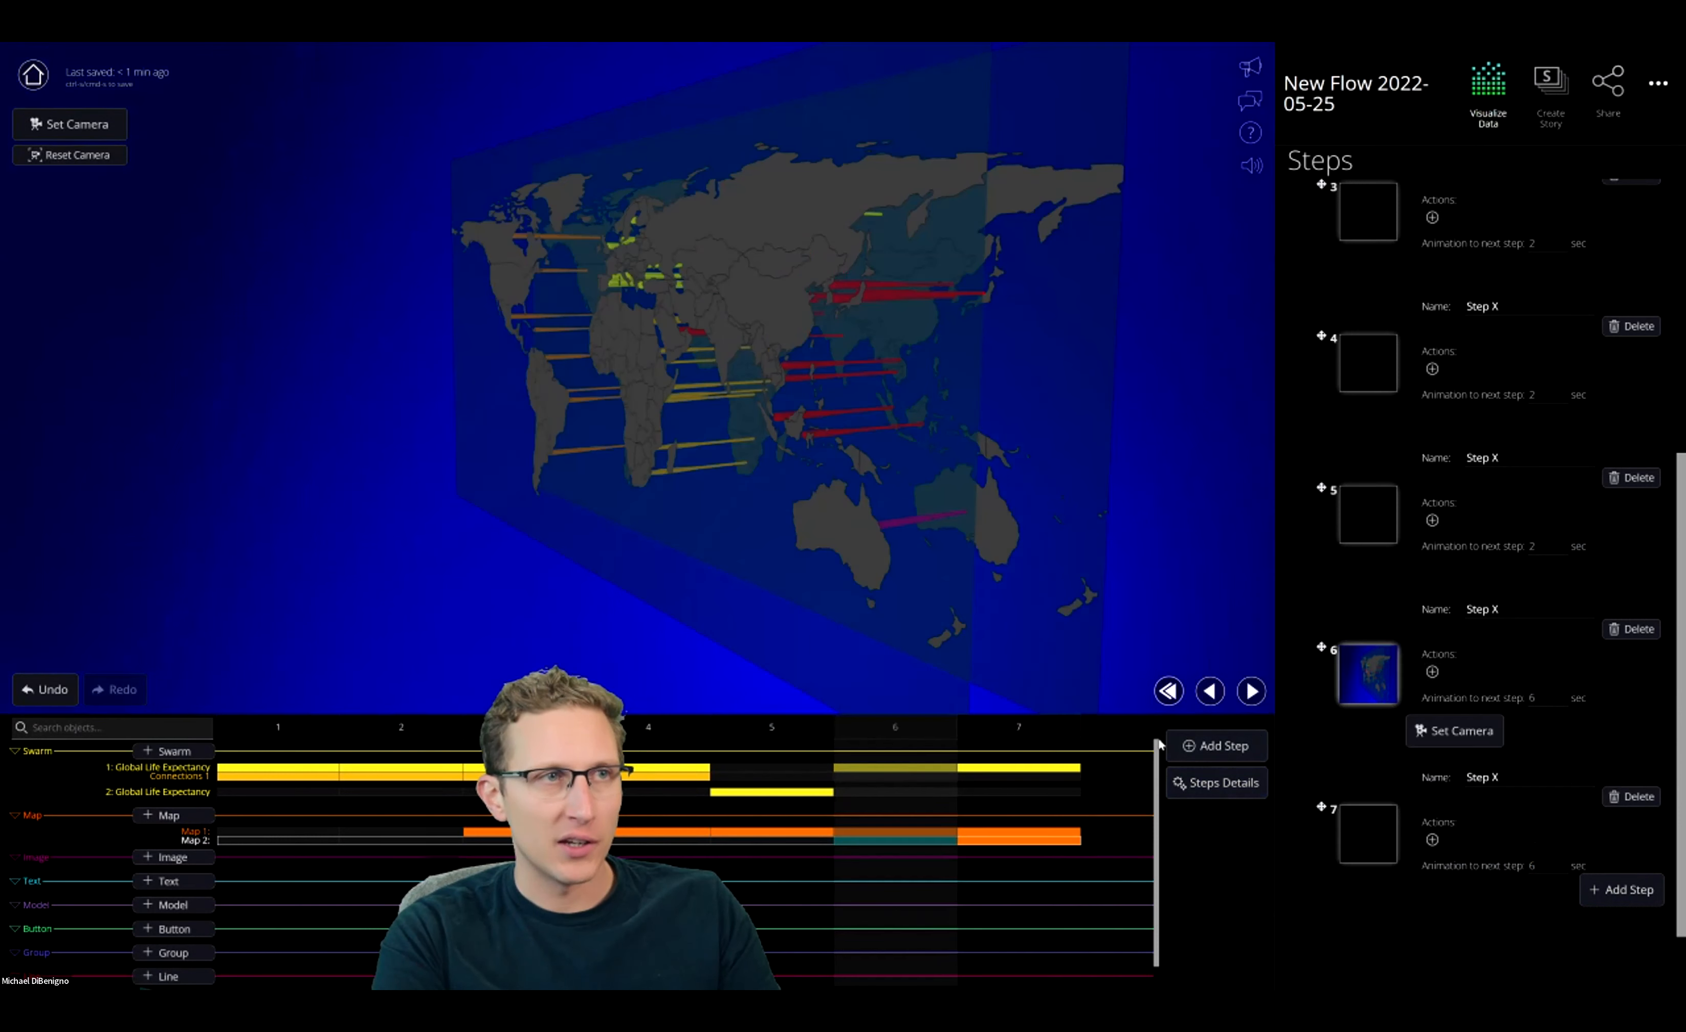
{"action": "left_click", "coordinate": [1257, 695]}
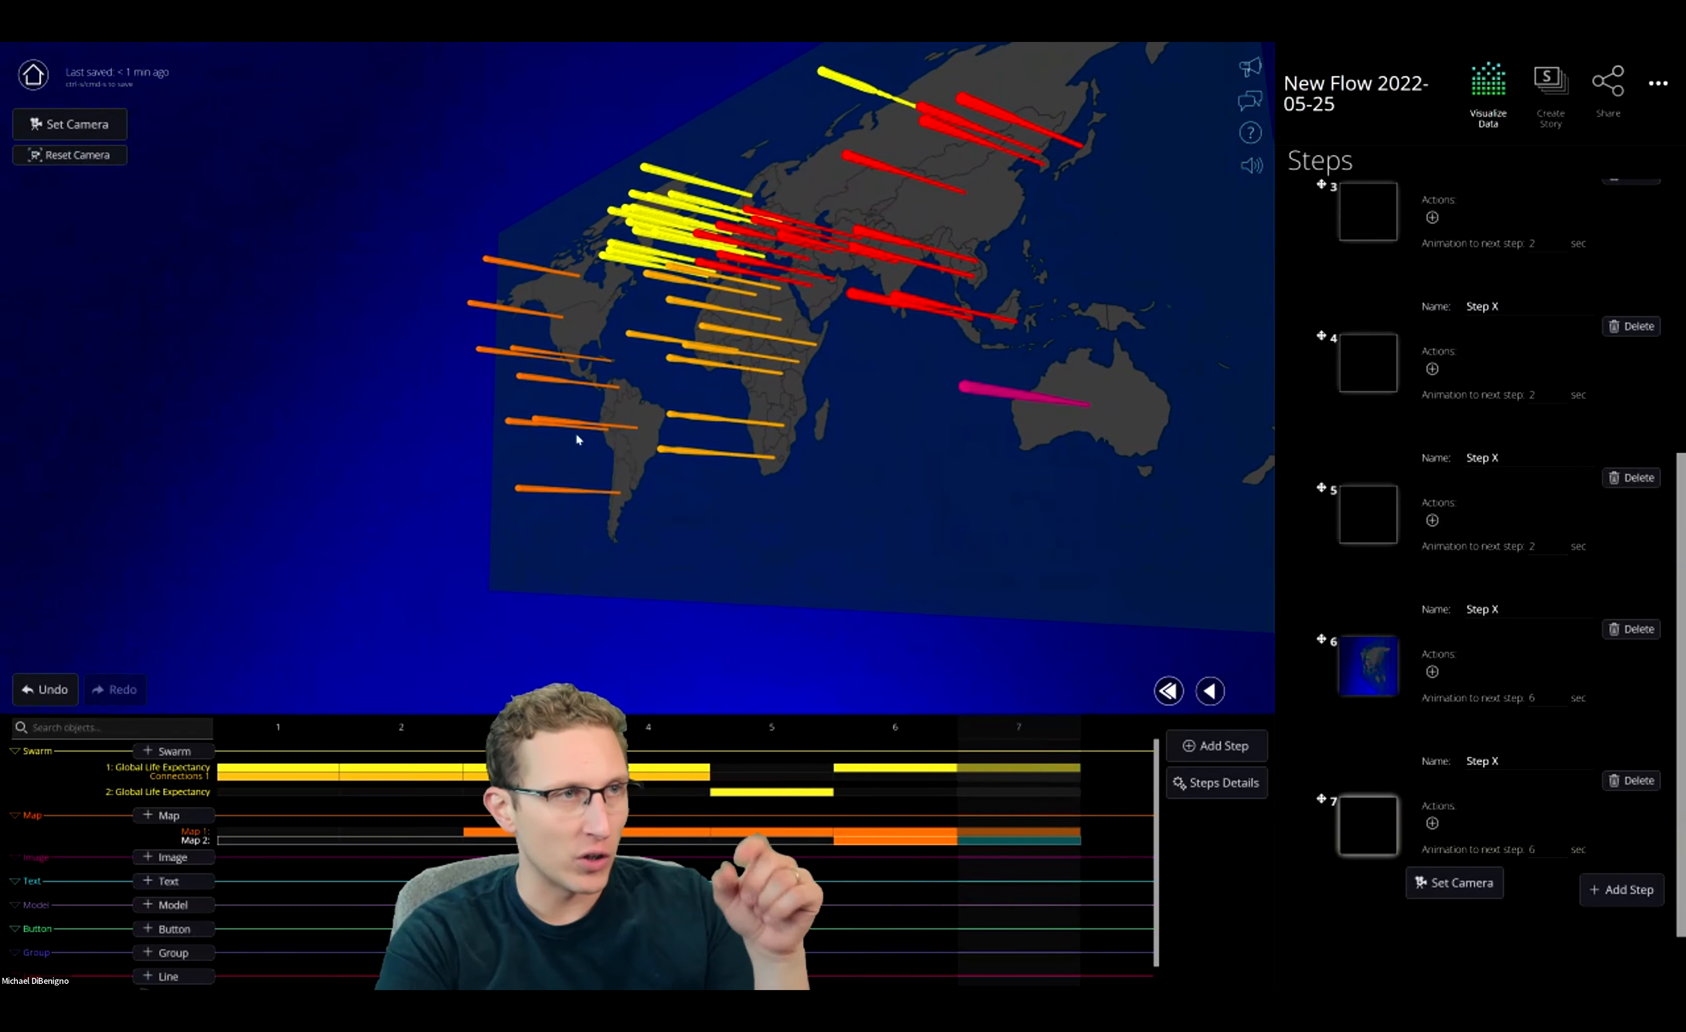
{"action": "left_click_drag", "start_coordinate": [985, 589], "coordinate": [893, 476]}
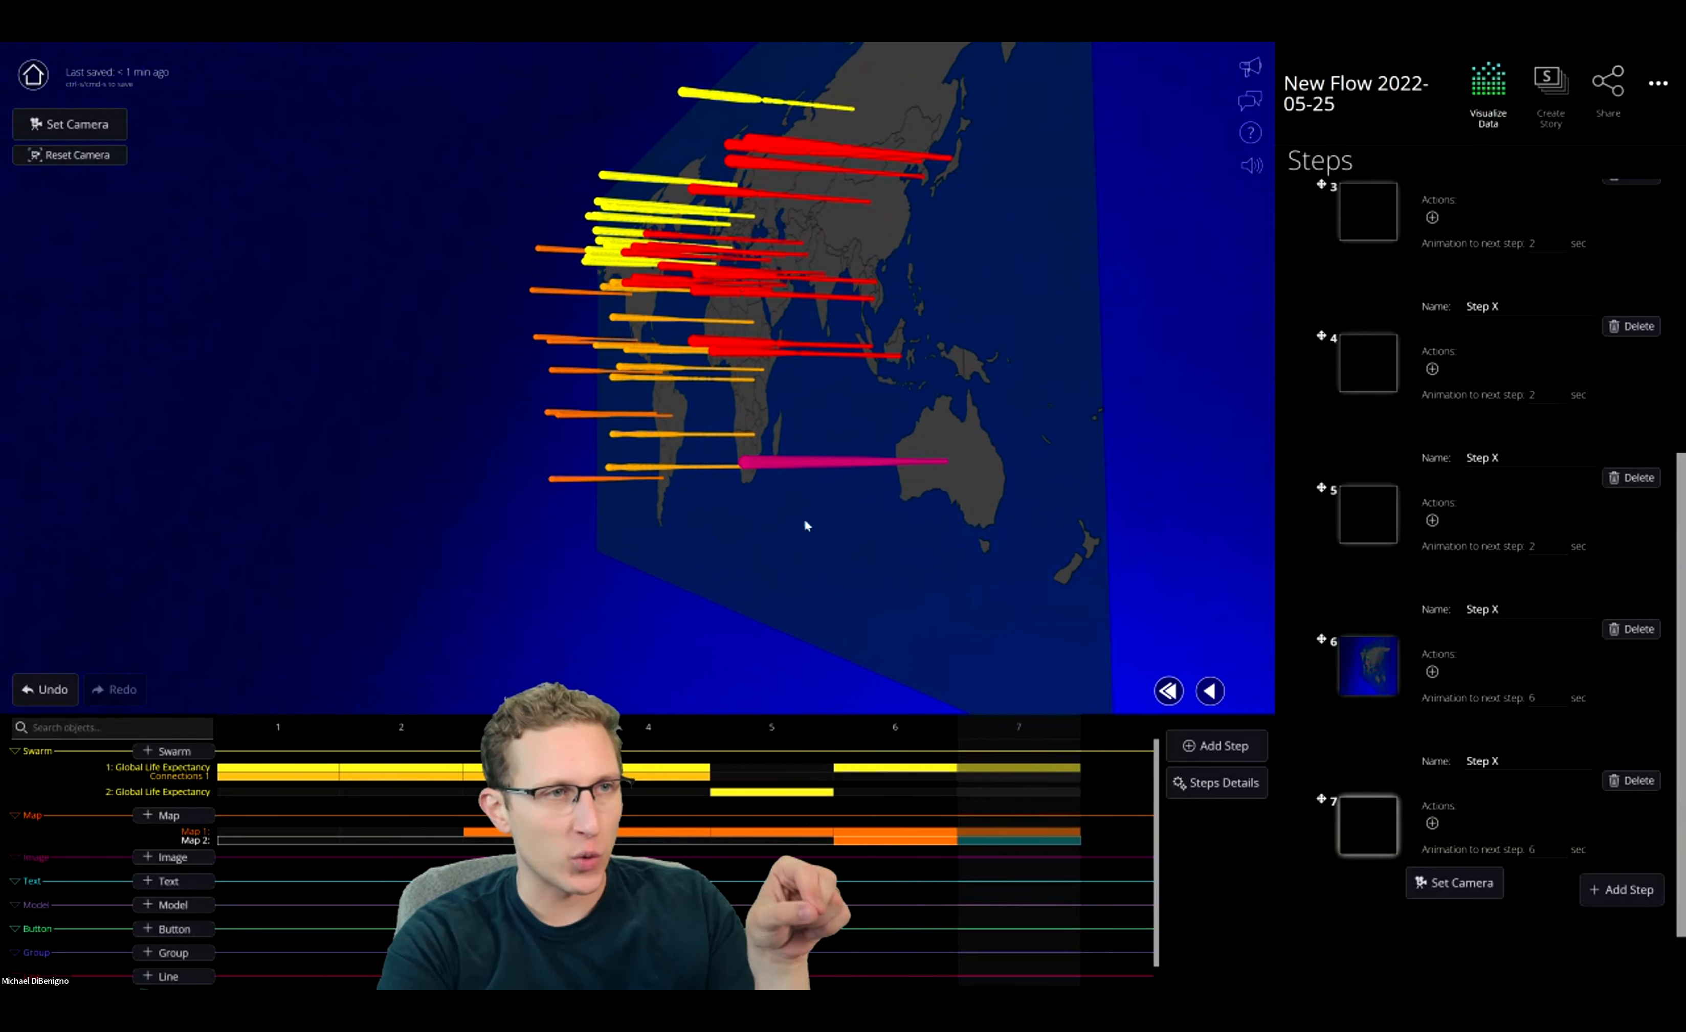
Examine the additional dimensions and Micro 3D scatter-plot height offset settings of Swarm 1 in the sixth step
{"action": "left_click", "coordinate": [912, 773]}
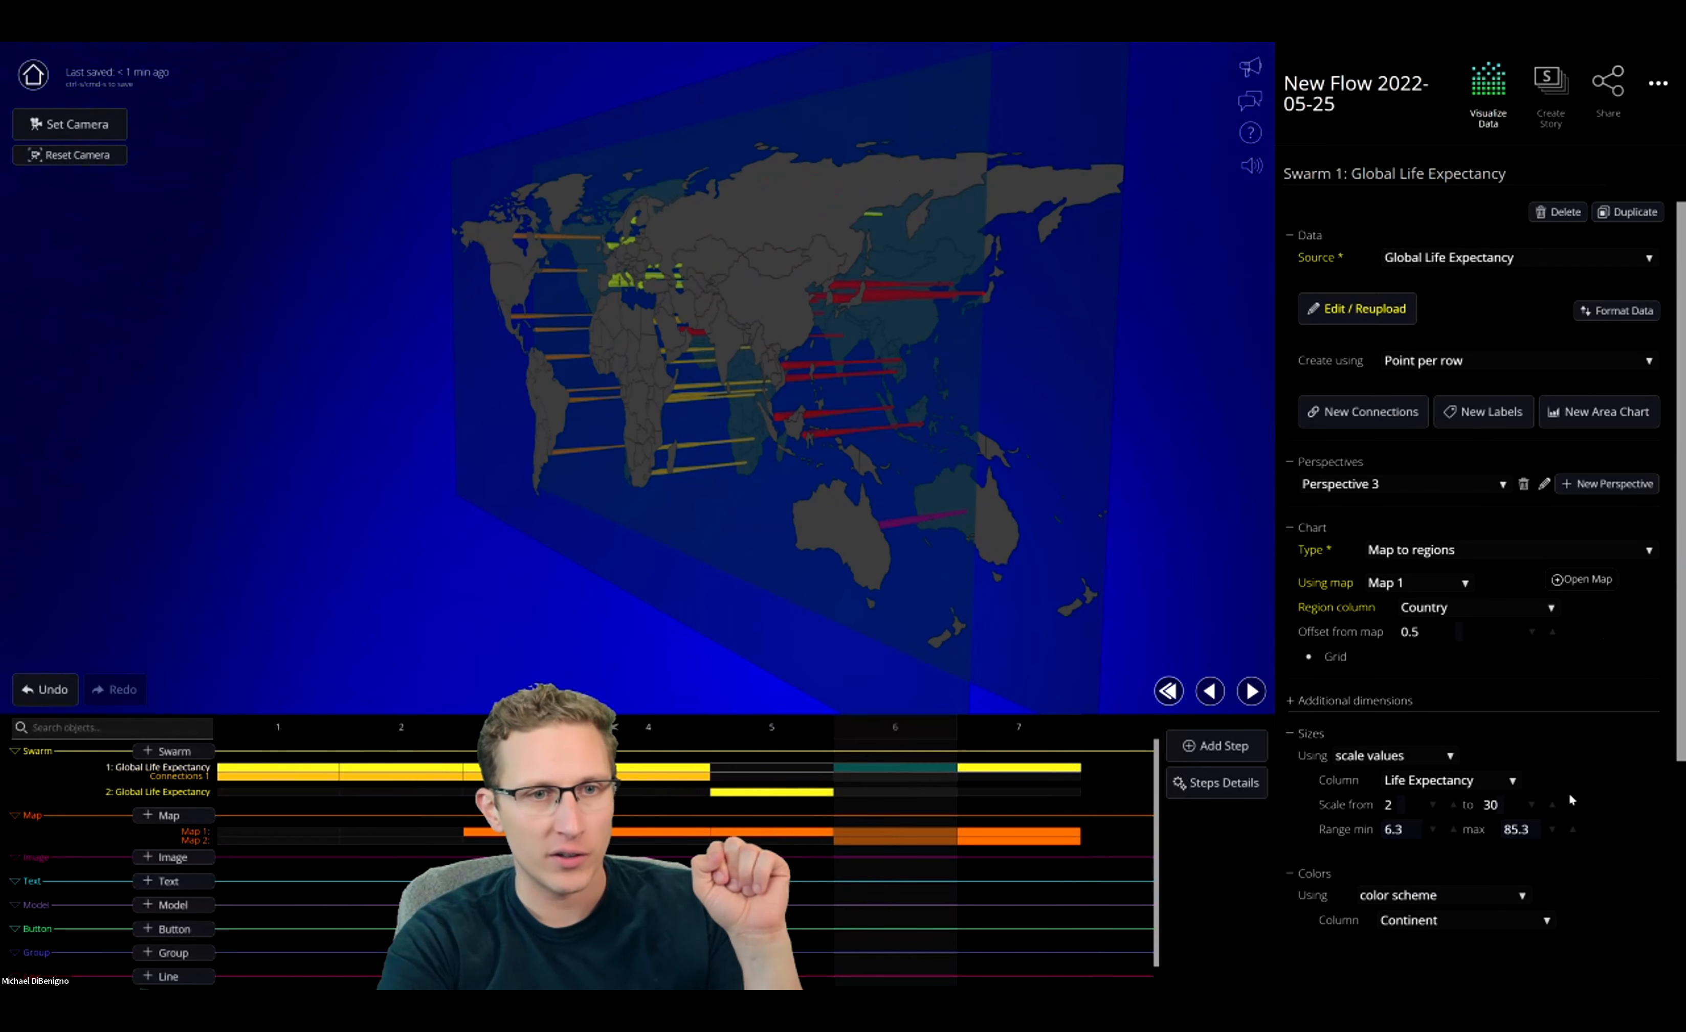
{"action": "left_click", "coordinate": [1384, 702]}
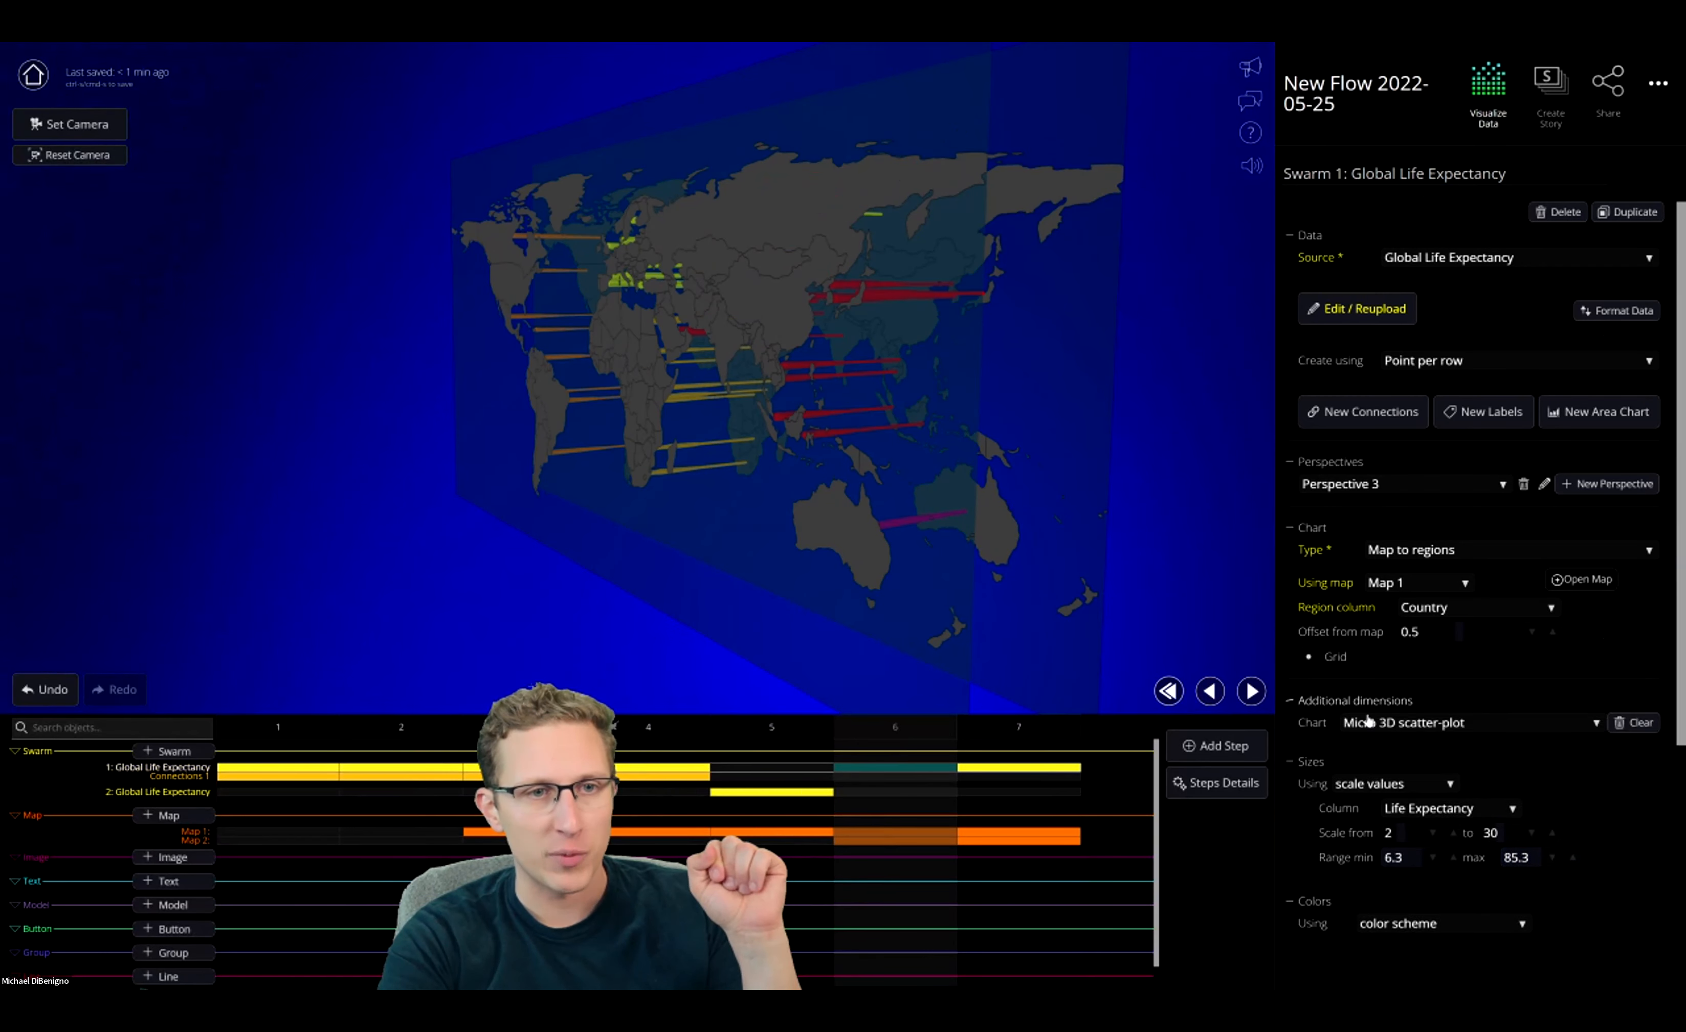
{"action": "scroll", "coordinate": [1580, 789], "scroll_direction": "down", "scroll_amount": 5}
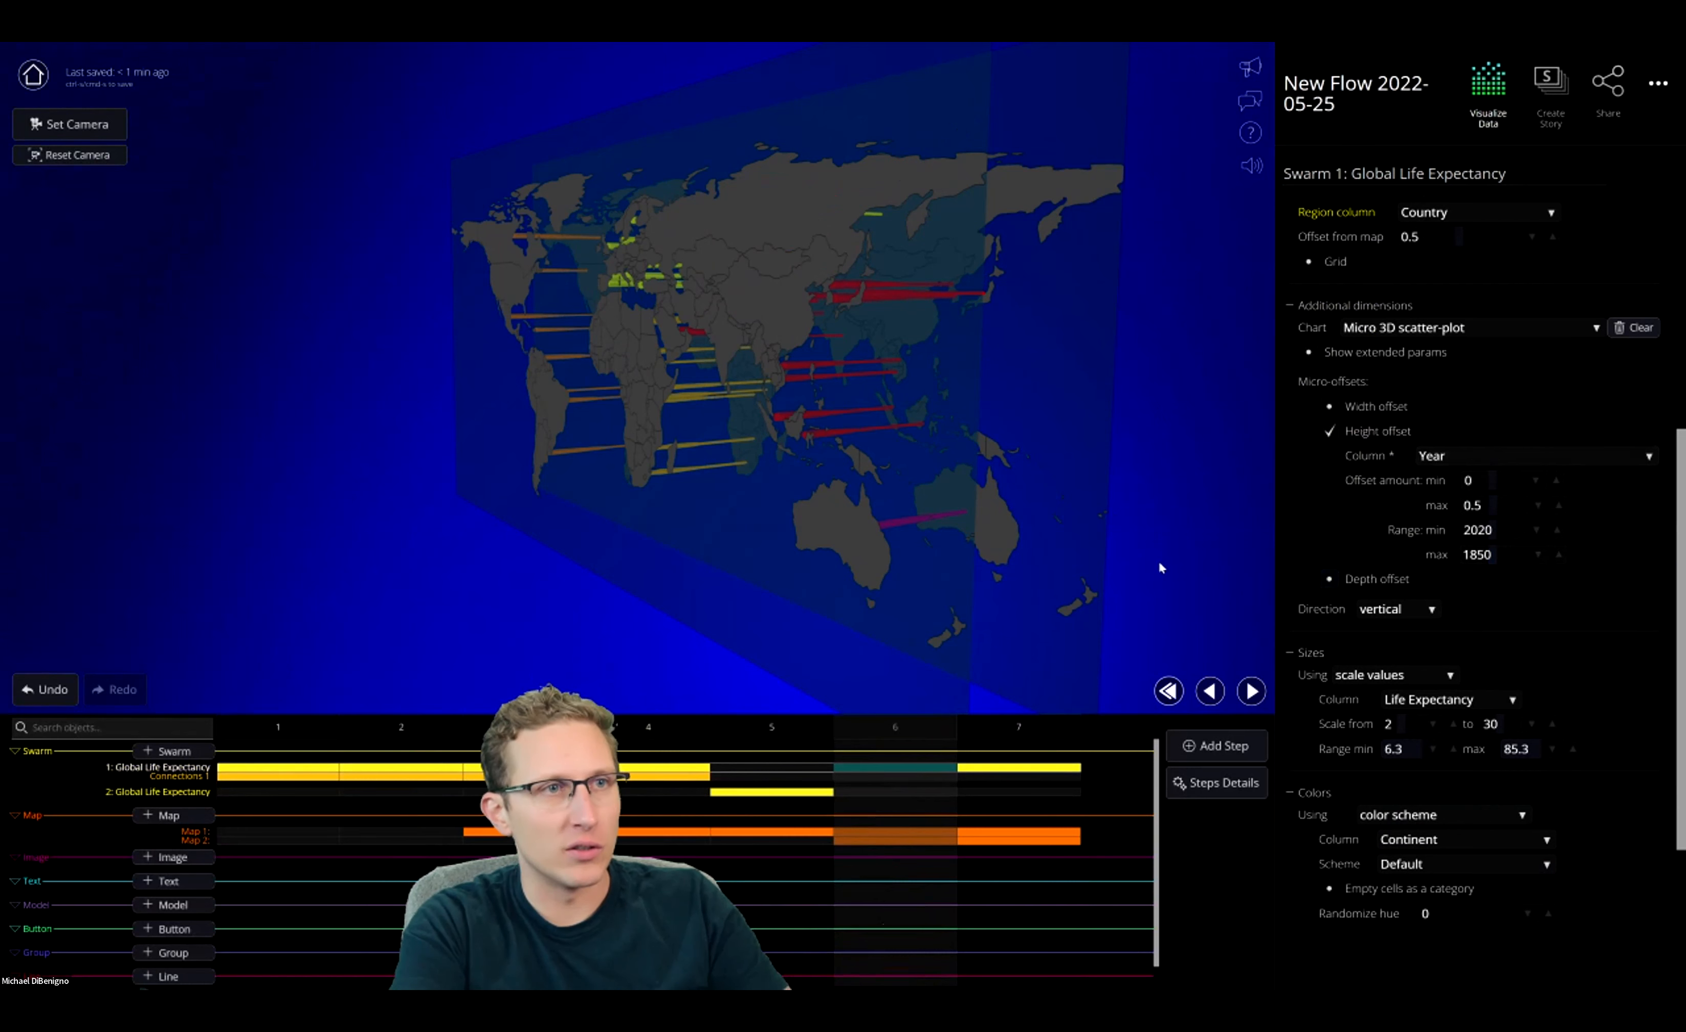
Review Swarm 1 in the seventh step, return to the sixth, and reload the flow
{"action": "left_click", "coordinate": [1012, 775]}
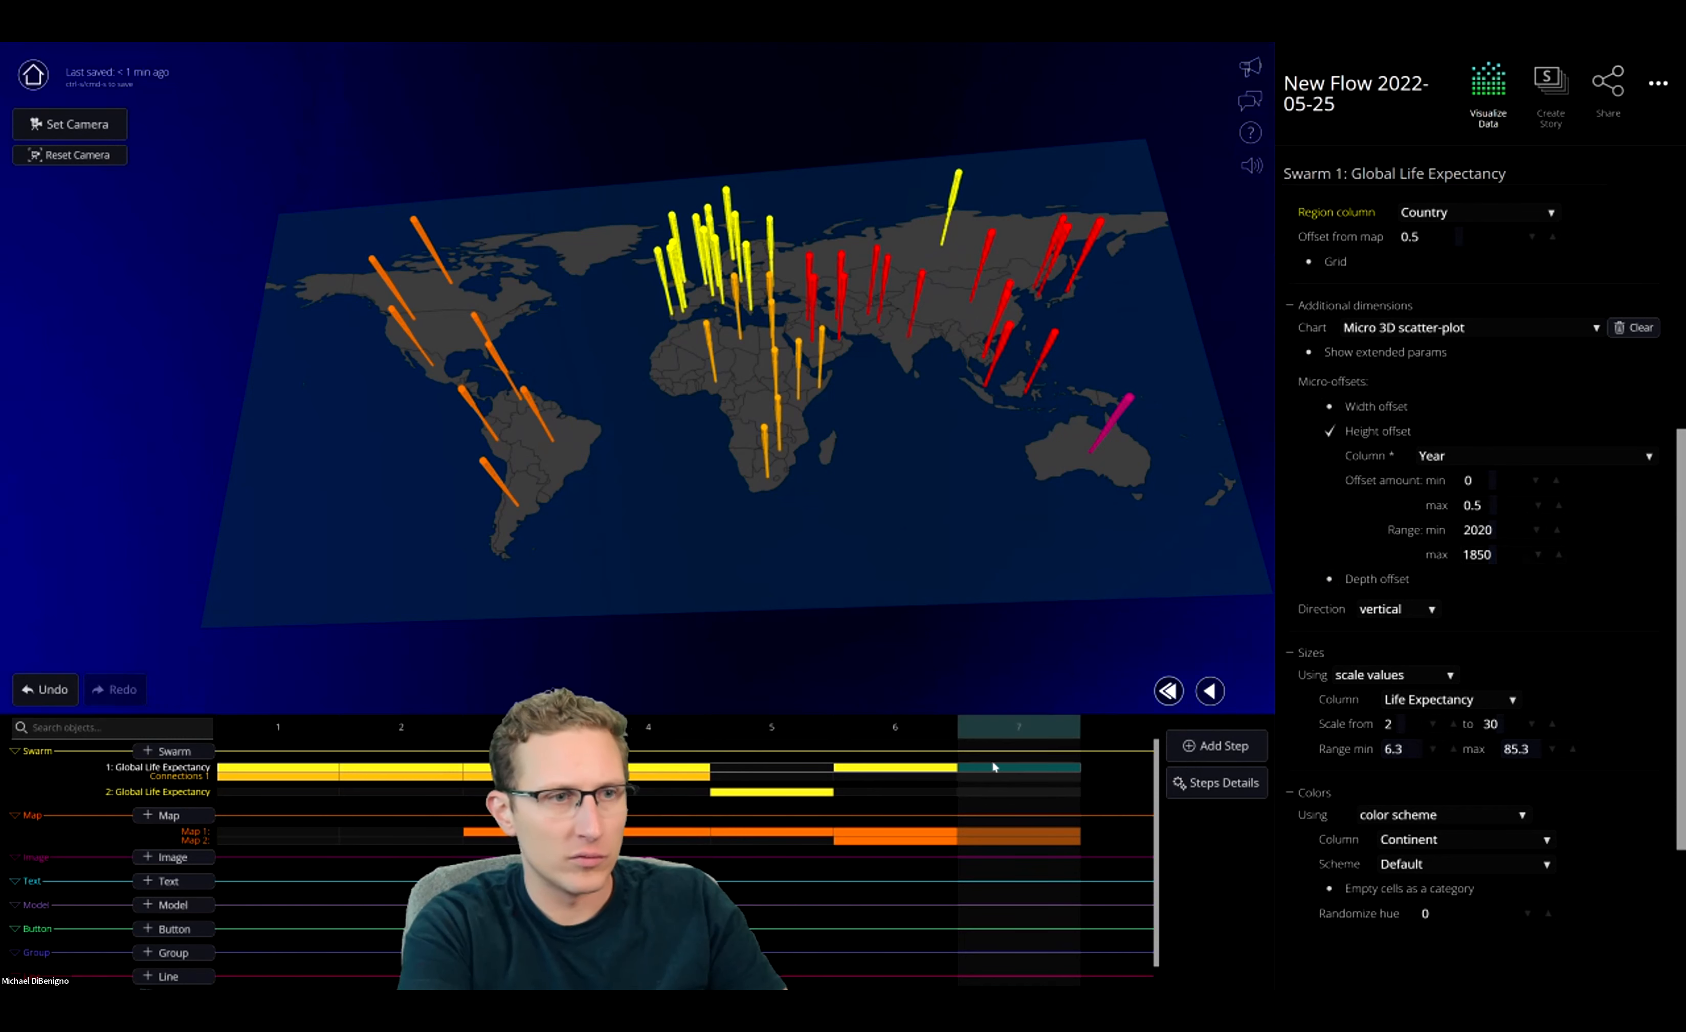
{"action": "left_click", "coordinate": [935, 725]}
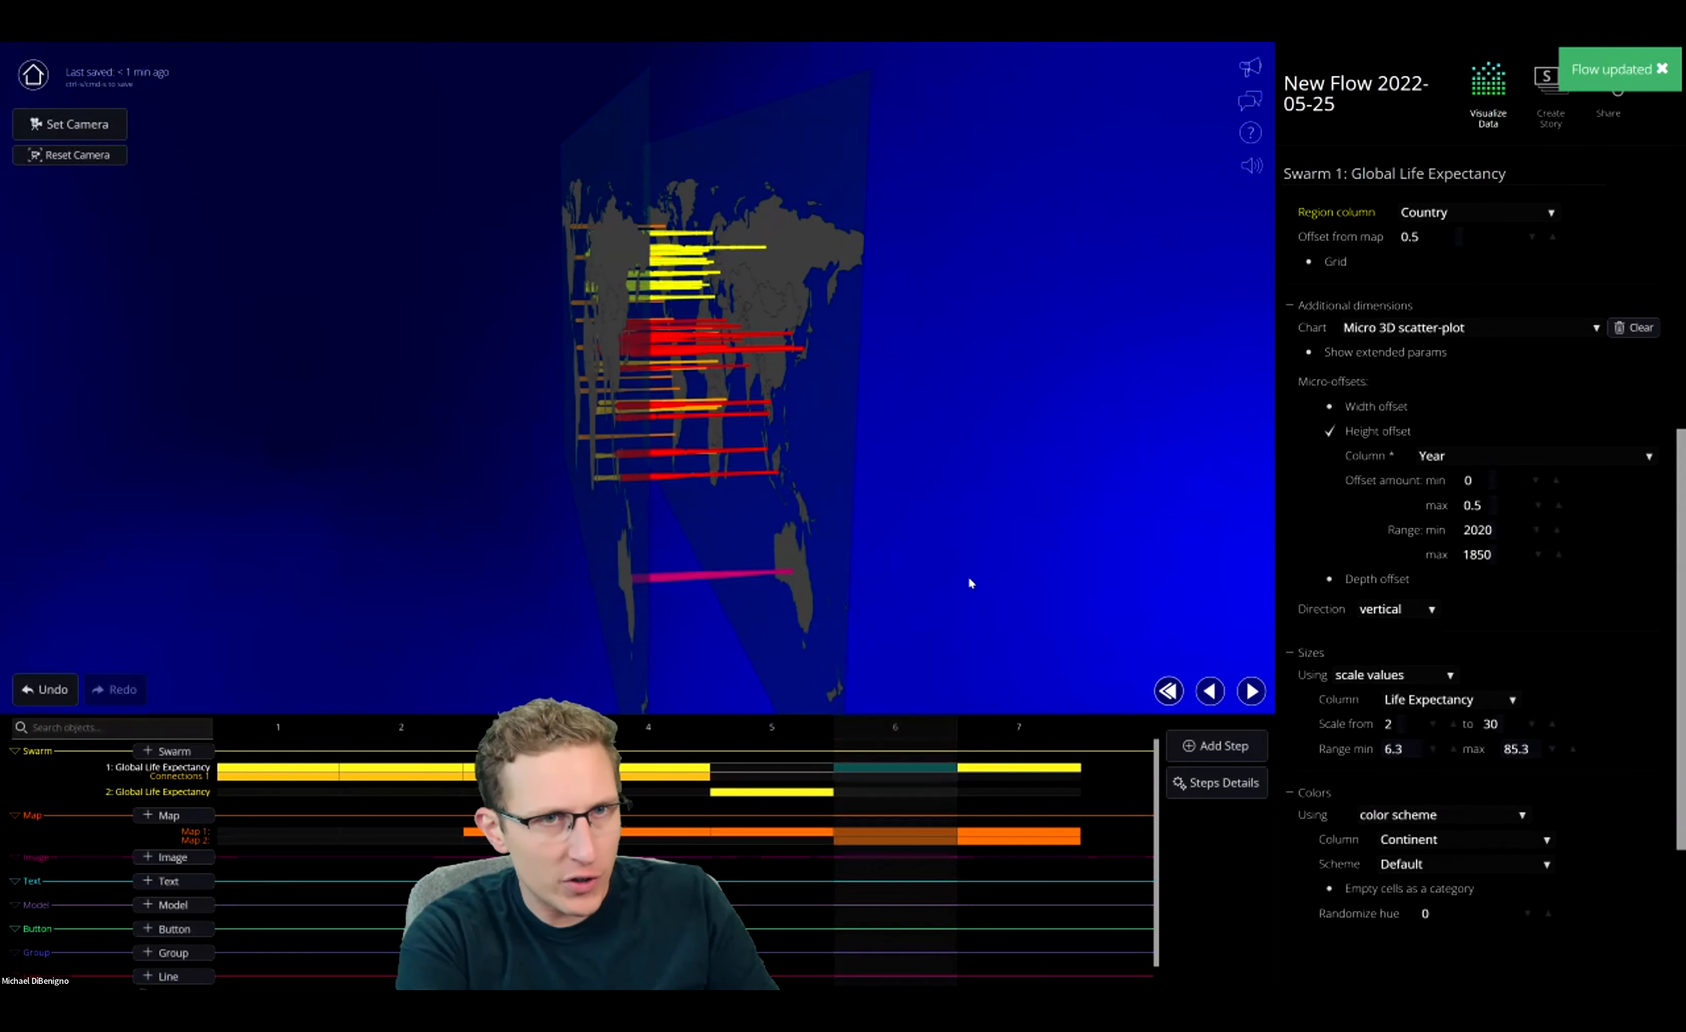
{"action": "key", "text": "F5"}
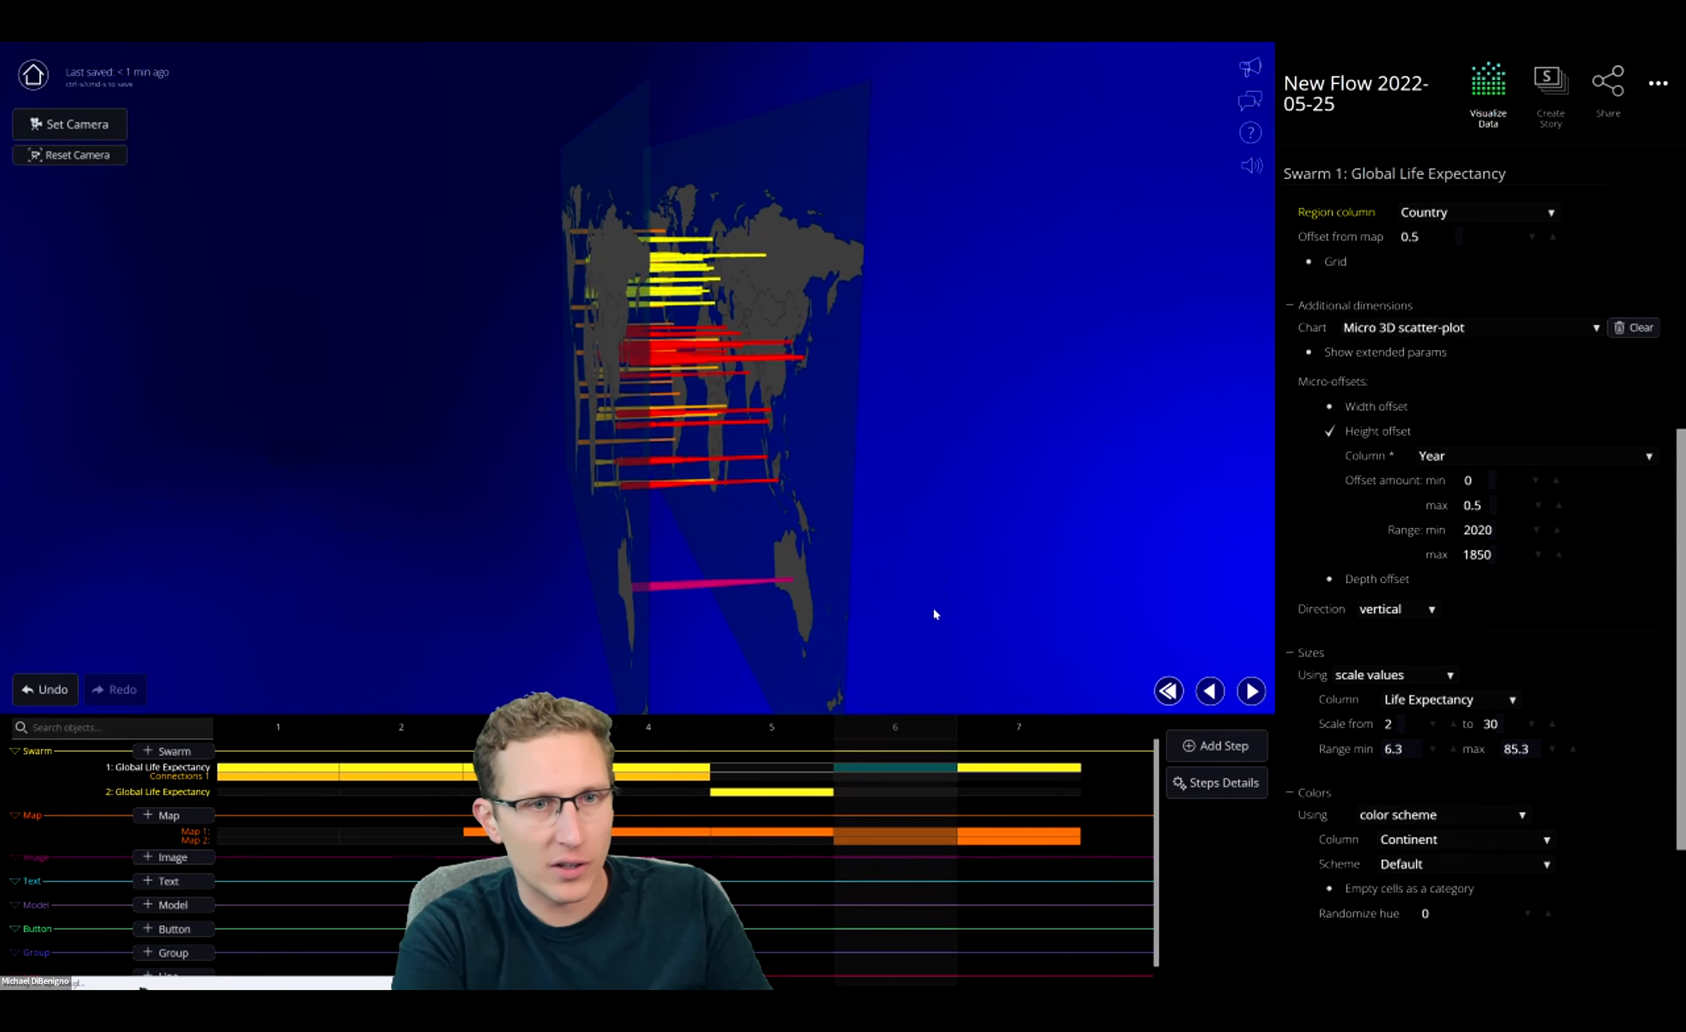
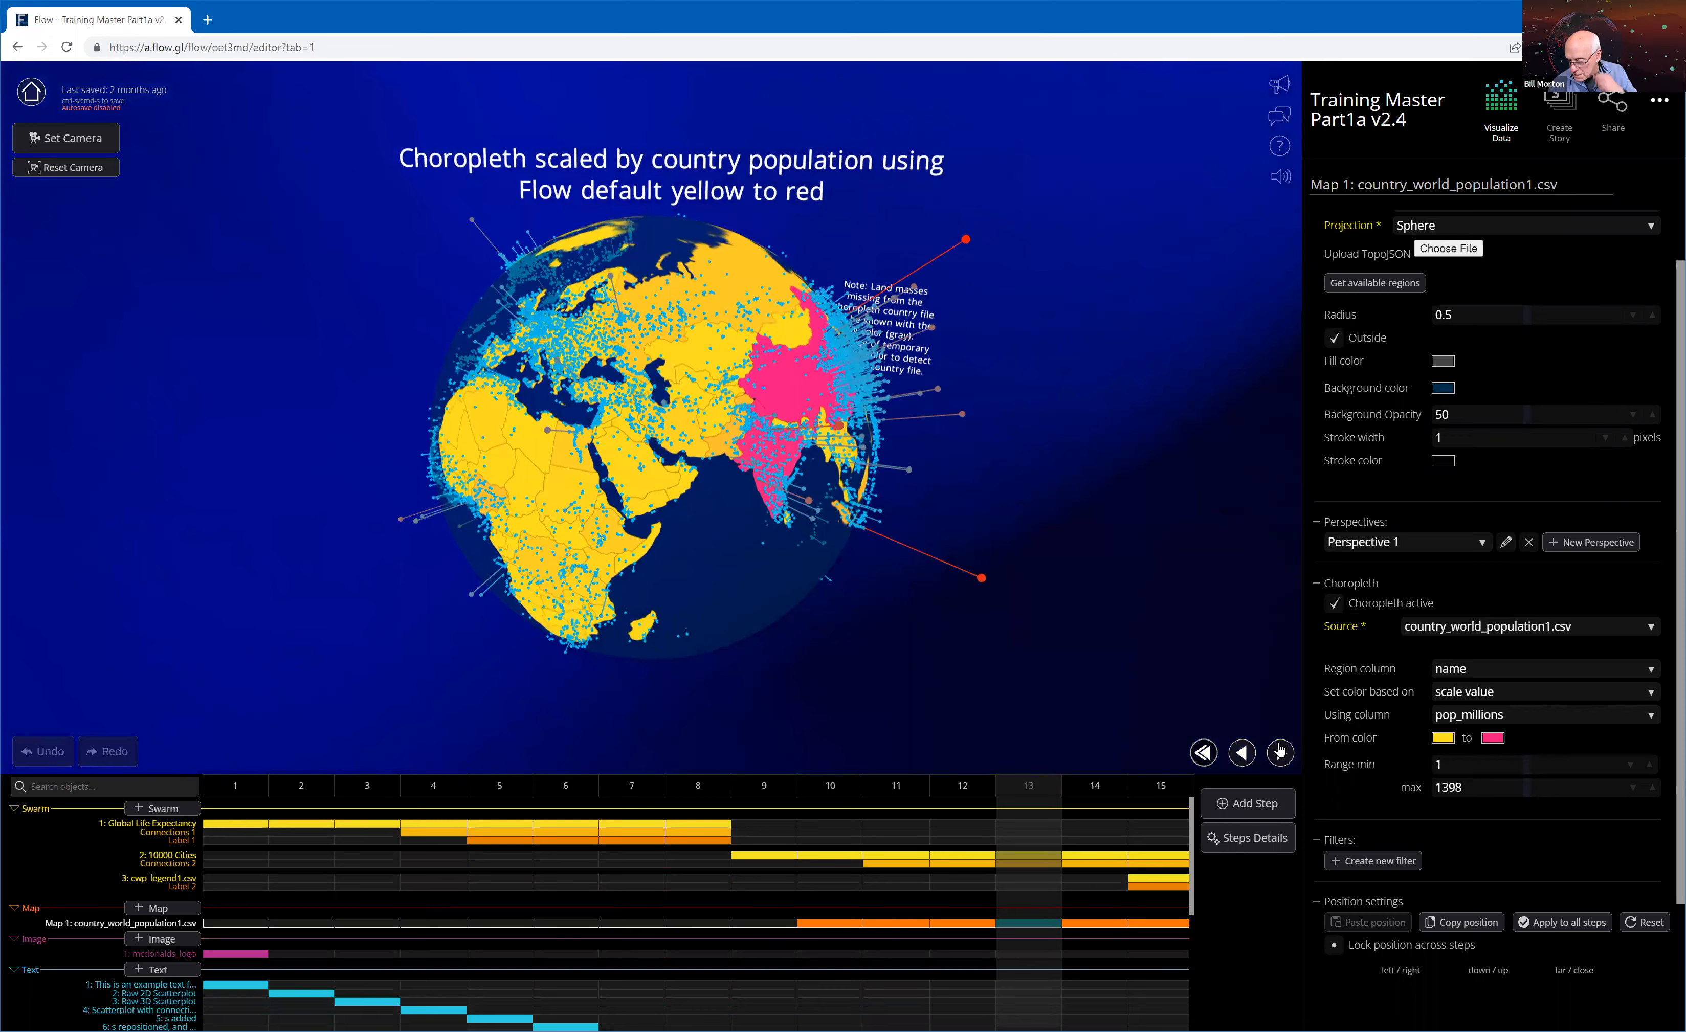
Examine the spherical choropleth scaled by groups of largest countries from several sides in the fourteenth step, and advance to the fifteenth
{"action": "left_click", "coordinate": [1279, 752]}
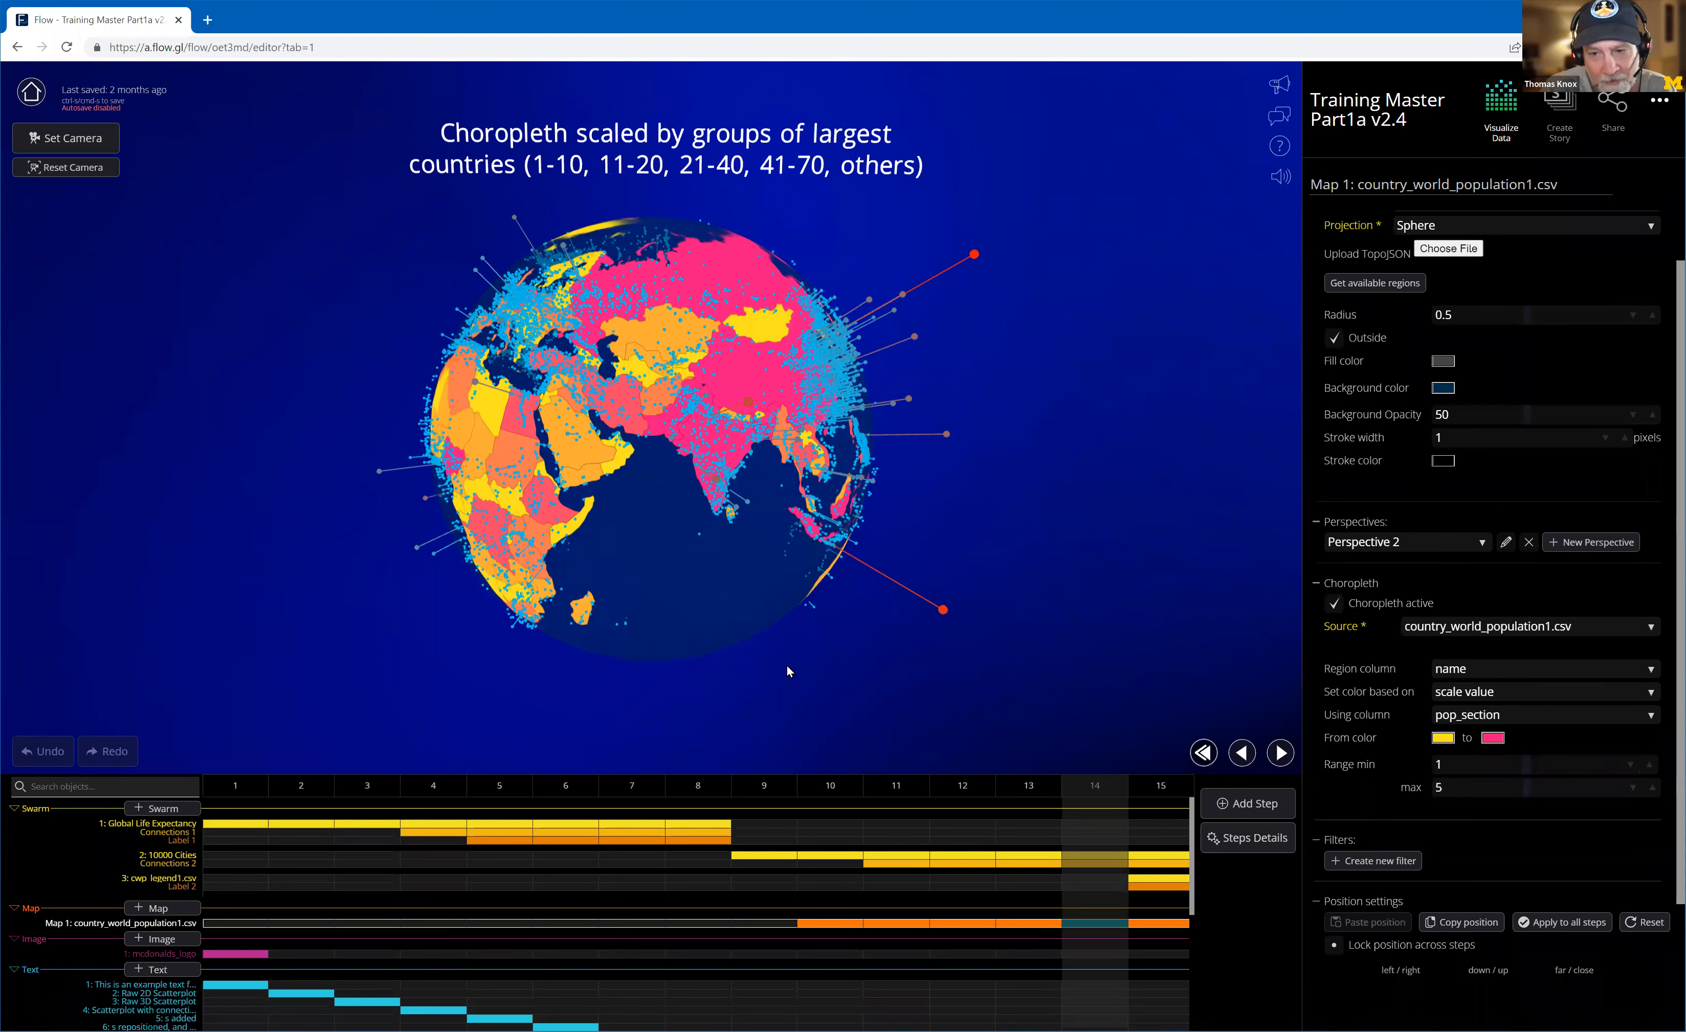
{"action": "left_click_drag", "start_coordinate": [987, 653], "coordinate": [1040, 610]}
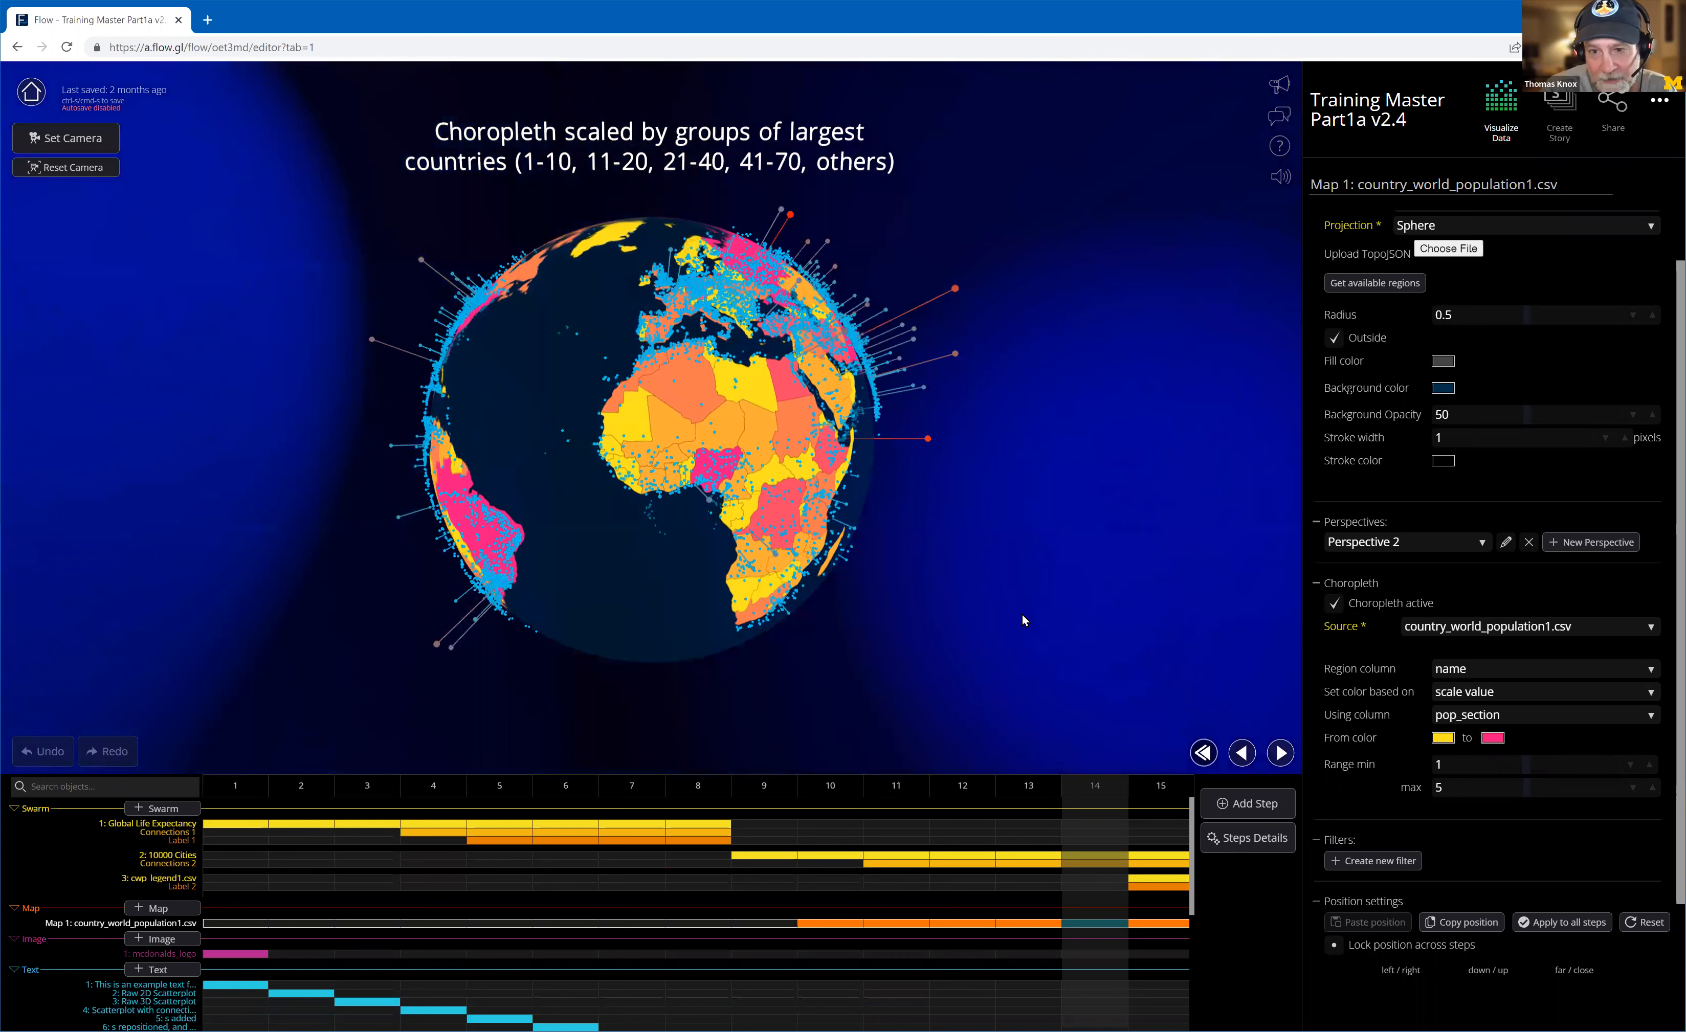
{"action": "left_click_drag", "start_coordinate": [976, 618], "coordinate": [894, 540]}
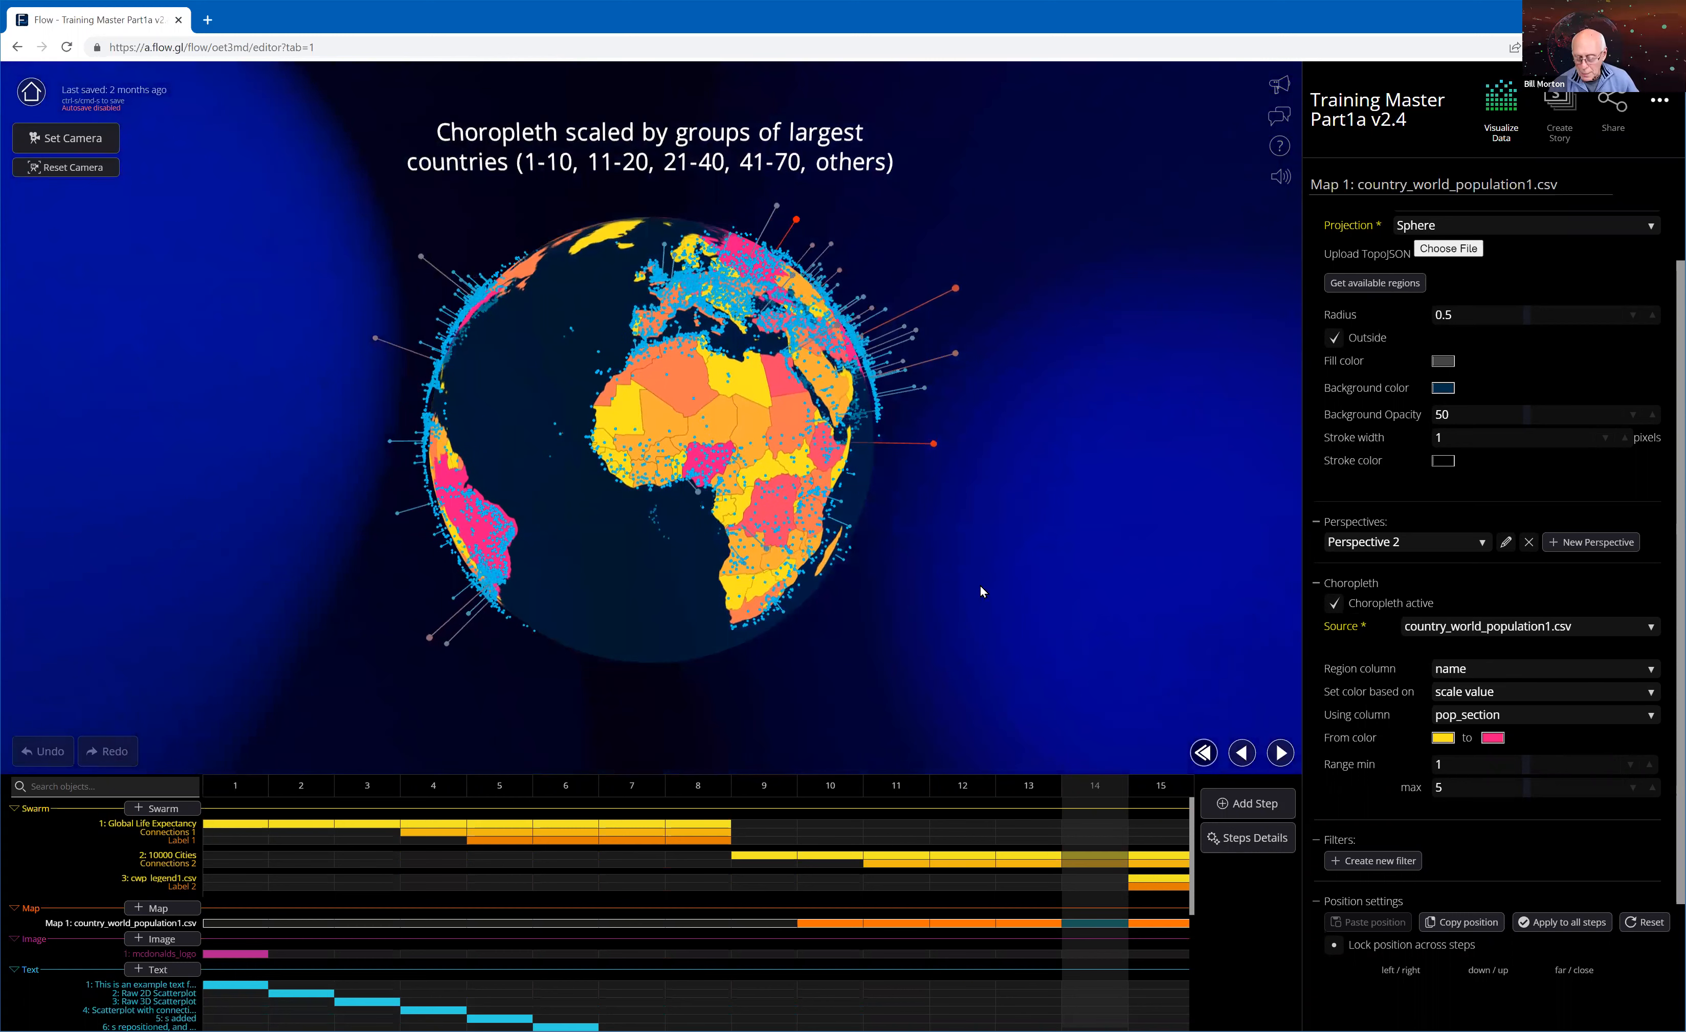
{"action": "left_click_drag", "start_coordinate": [972, 630], "coordinate": [1161, 626]}
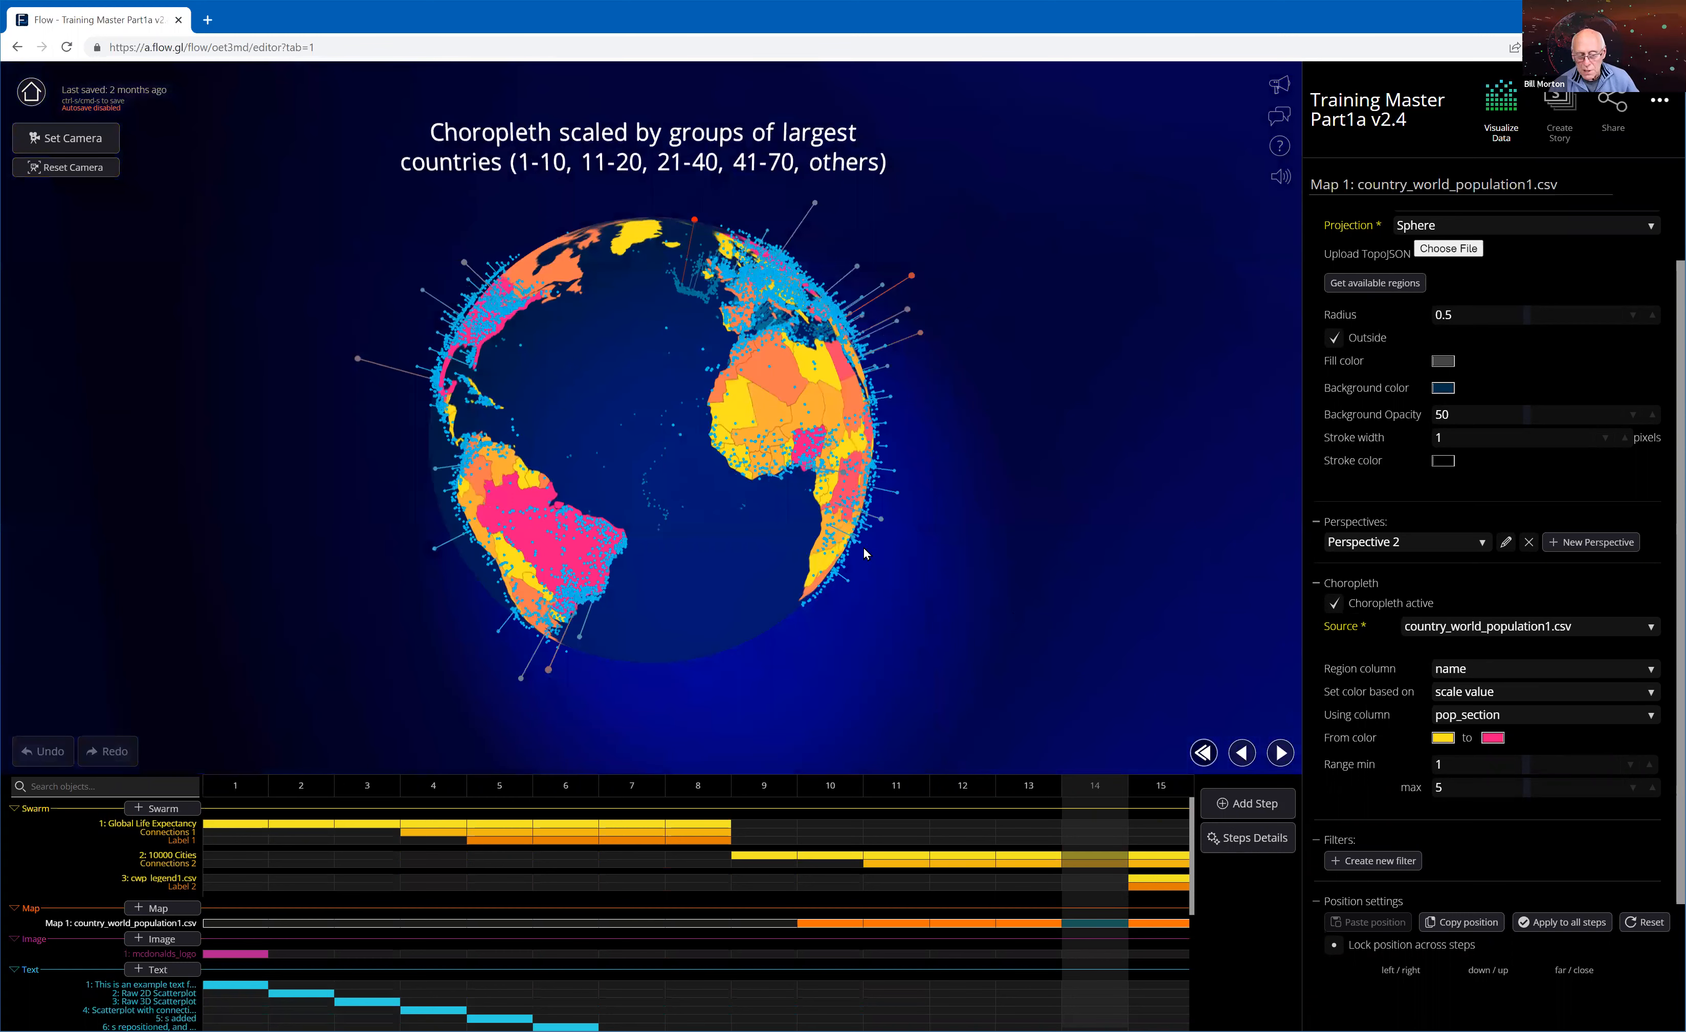
{"action": "left_click_drag", "start_coordinate": [541, 362], "coordinate": [594, 375]}
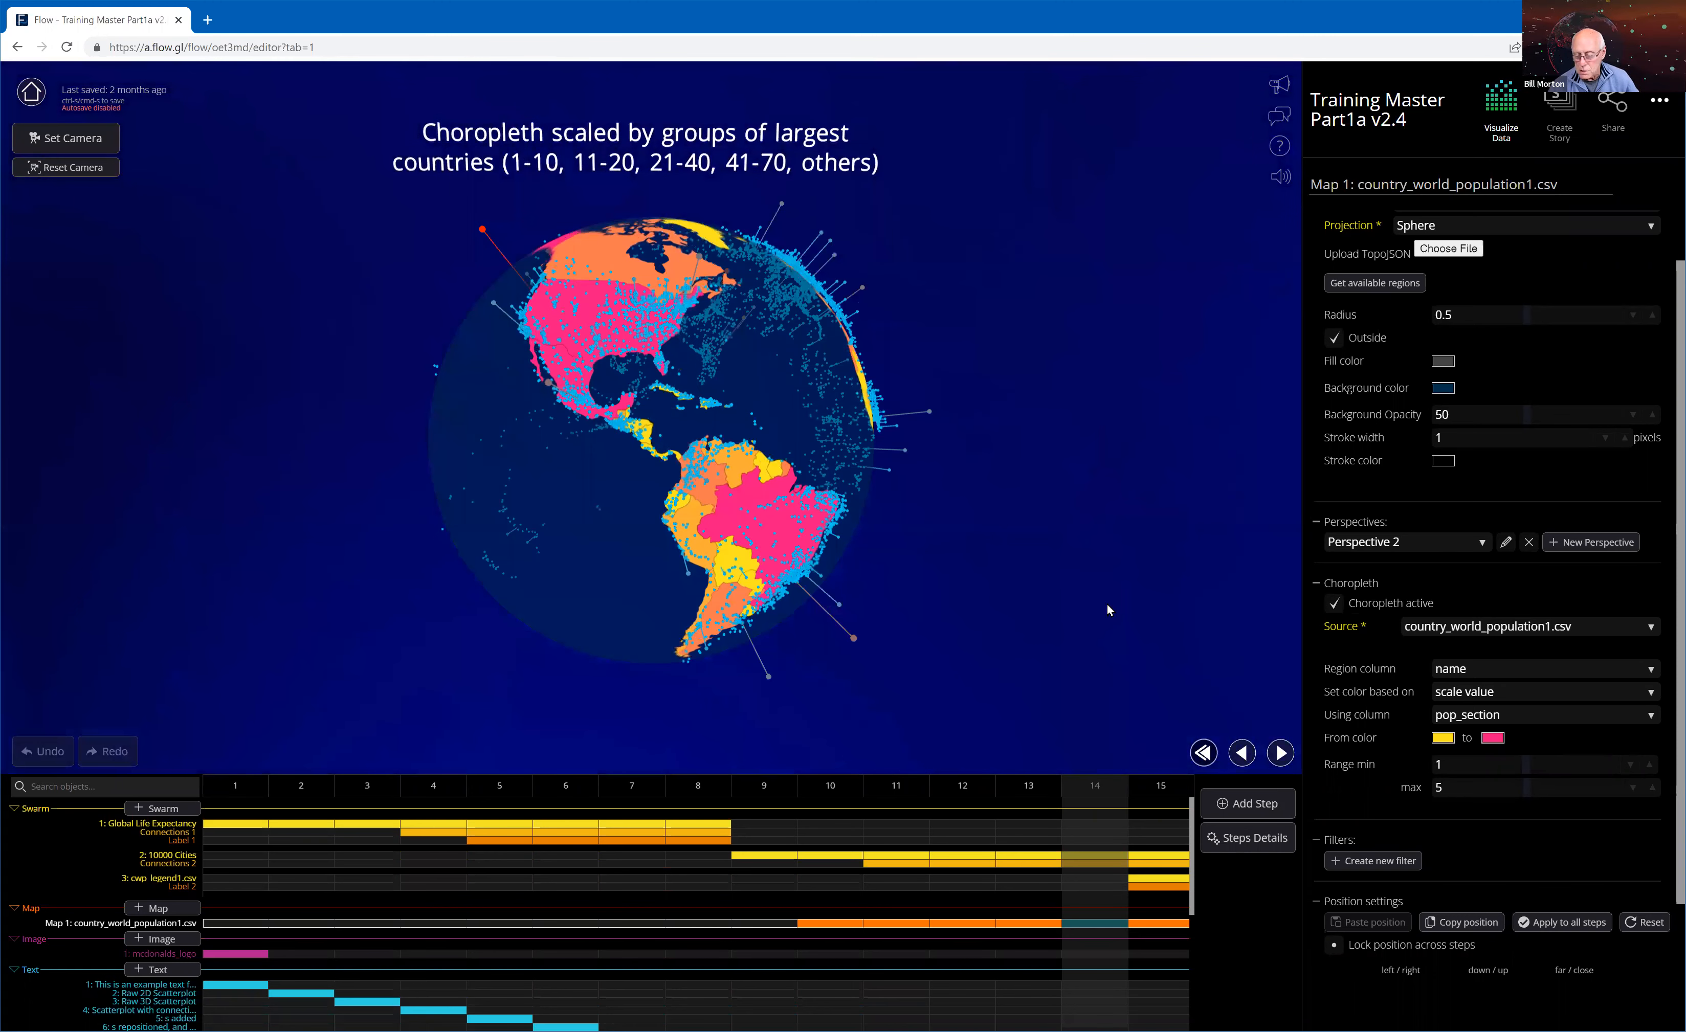
{"action": "left_click_drag", "start_coordinate": [1069, 615], "coordinate": [923, 669]}
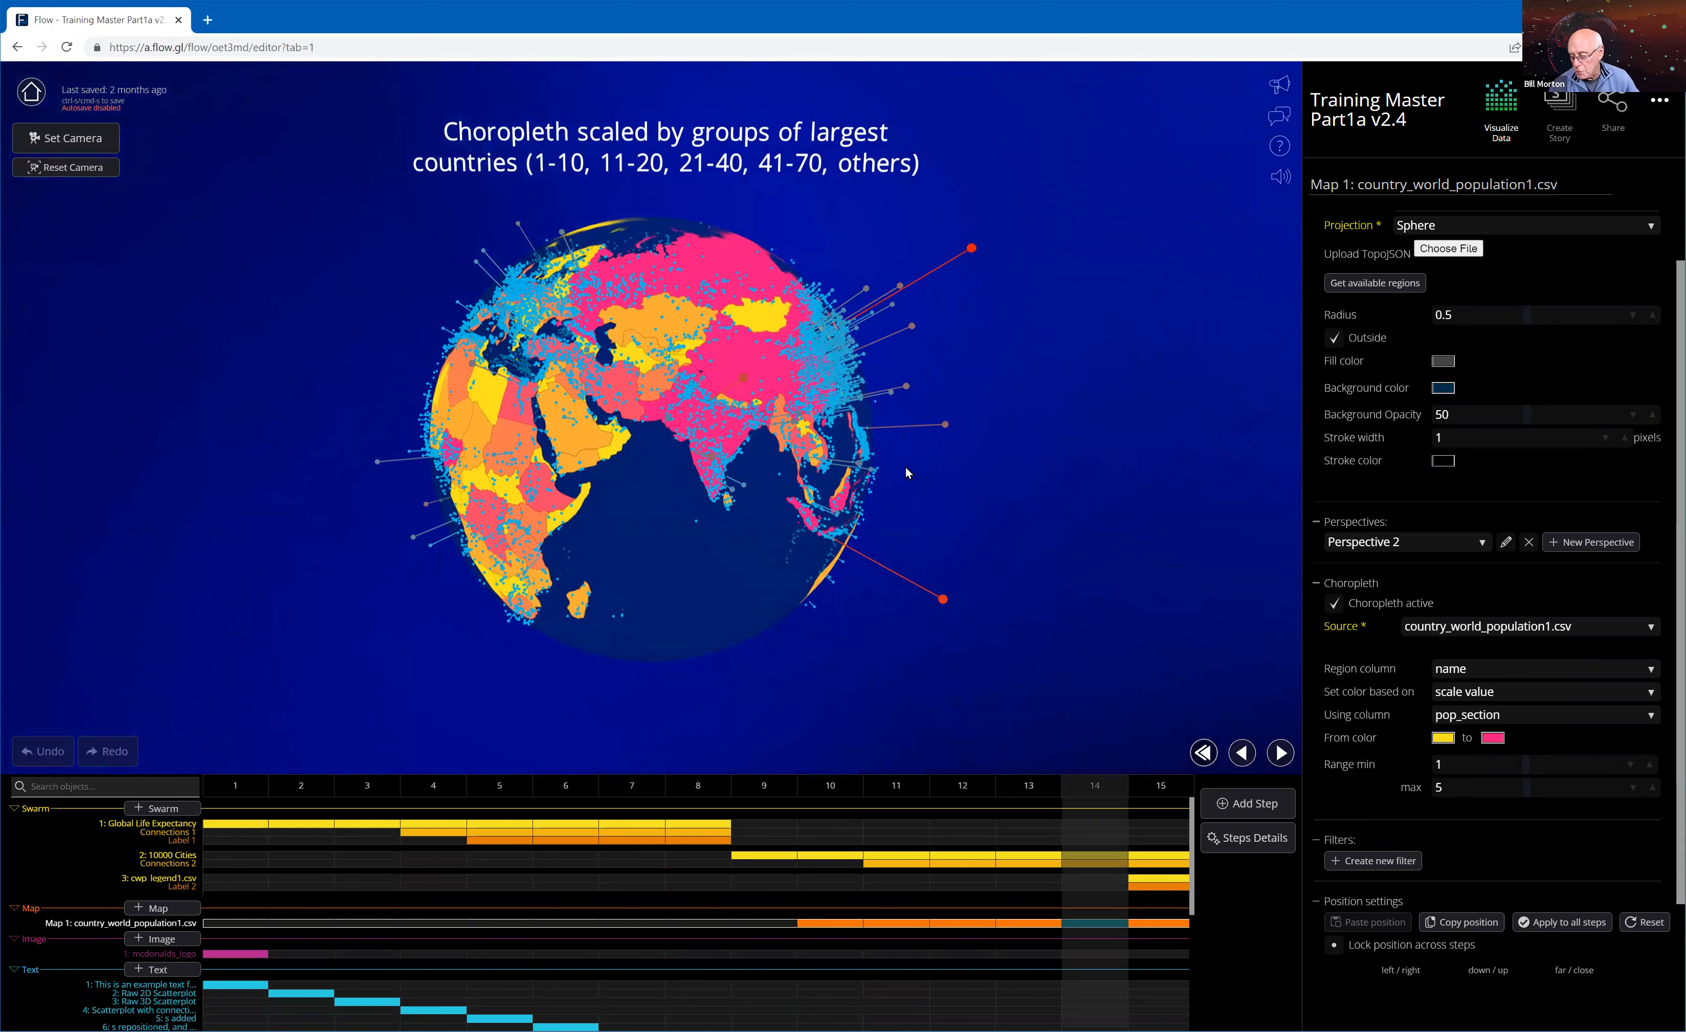
{"action": "left_click", "coordinate": [1279, 754]}
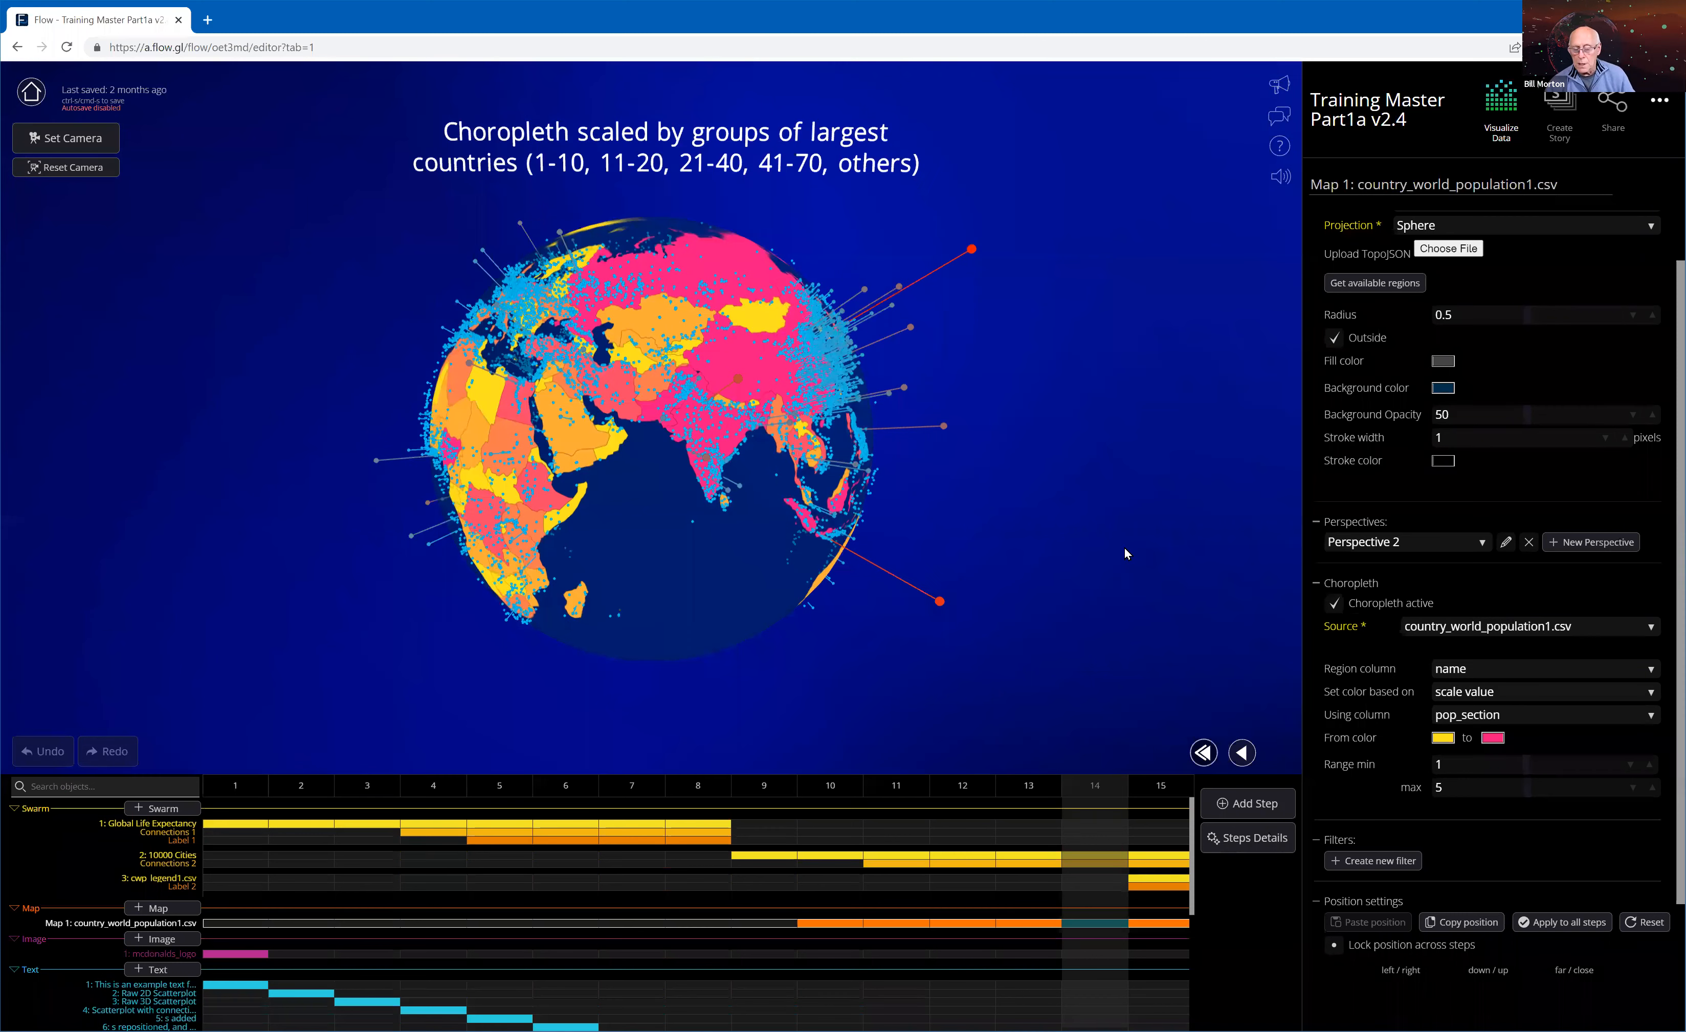